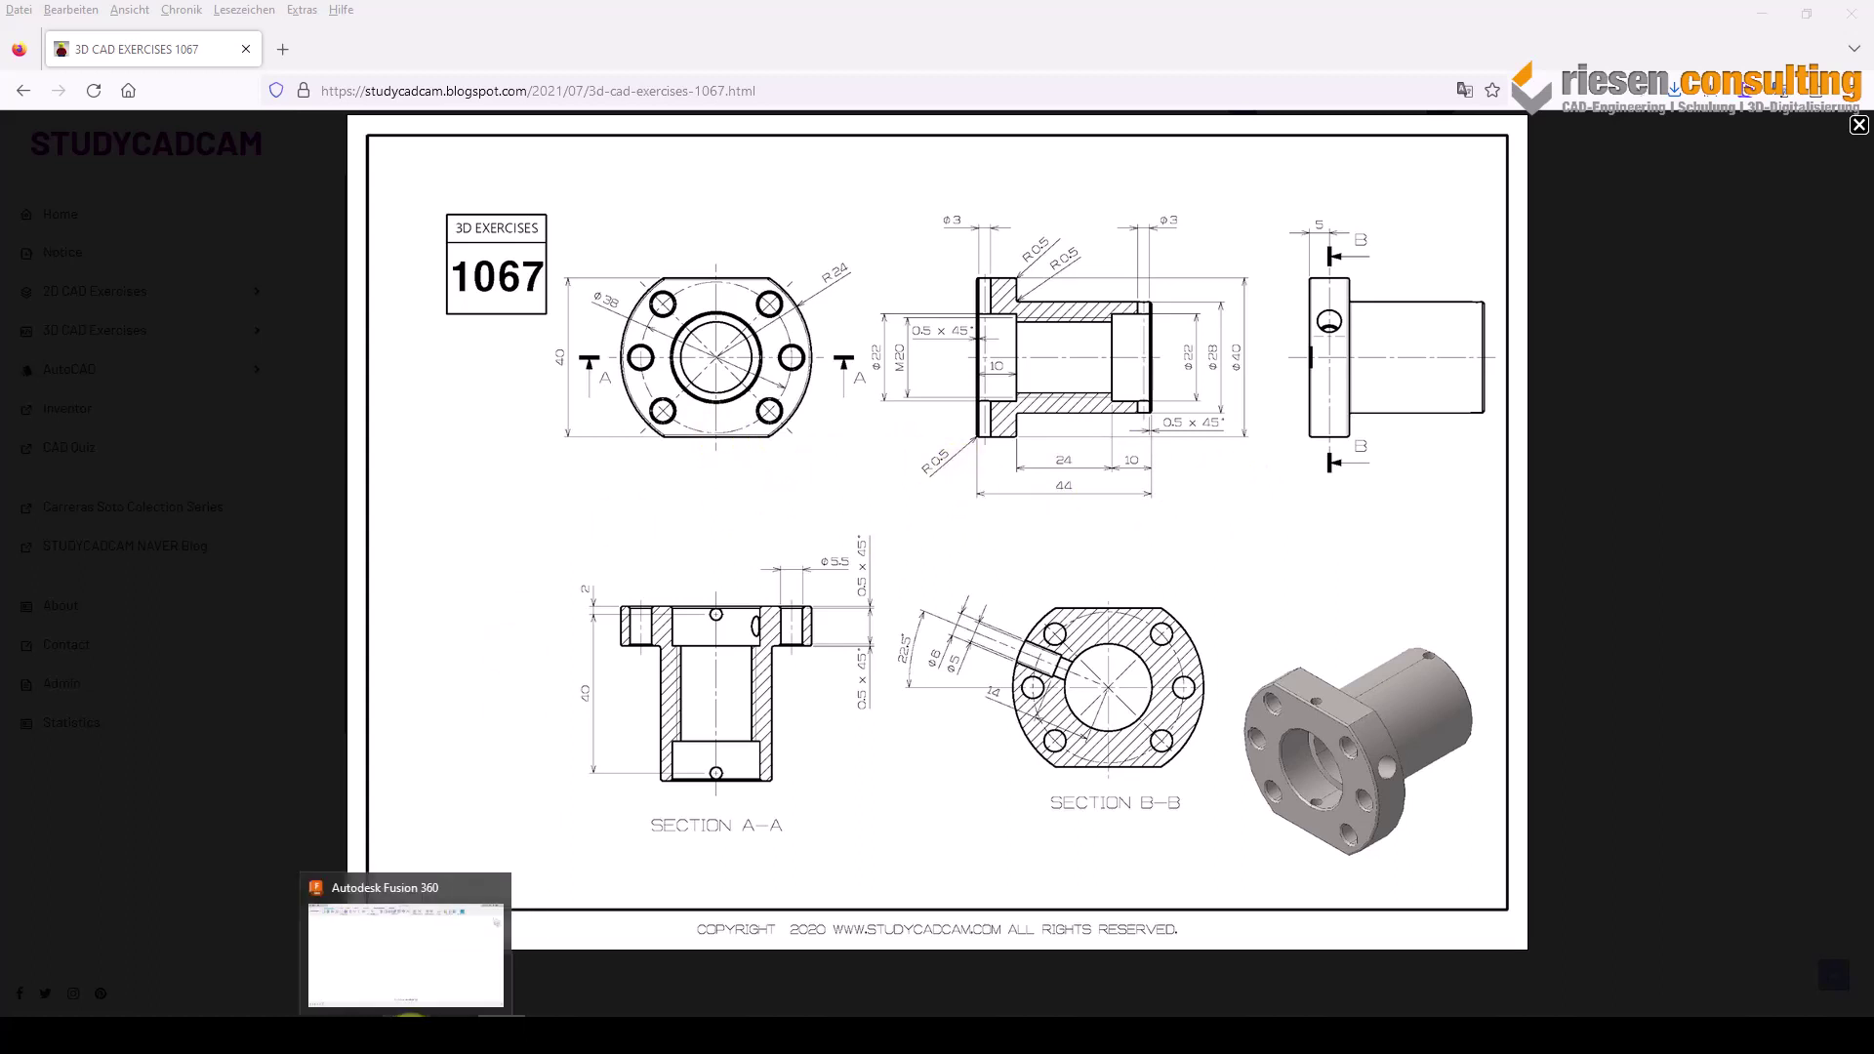
Switch from the exercise 1067 drawing in Firefox over to Fusion 360.
left_click(410, 1017)
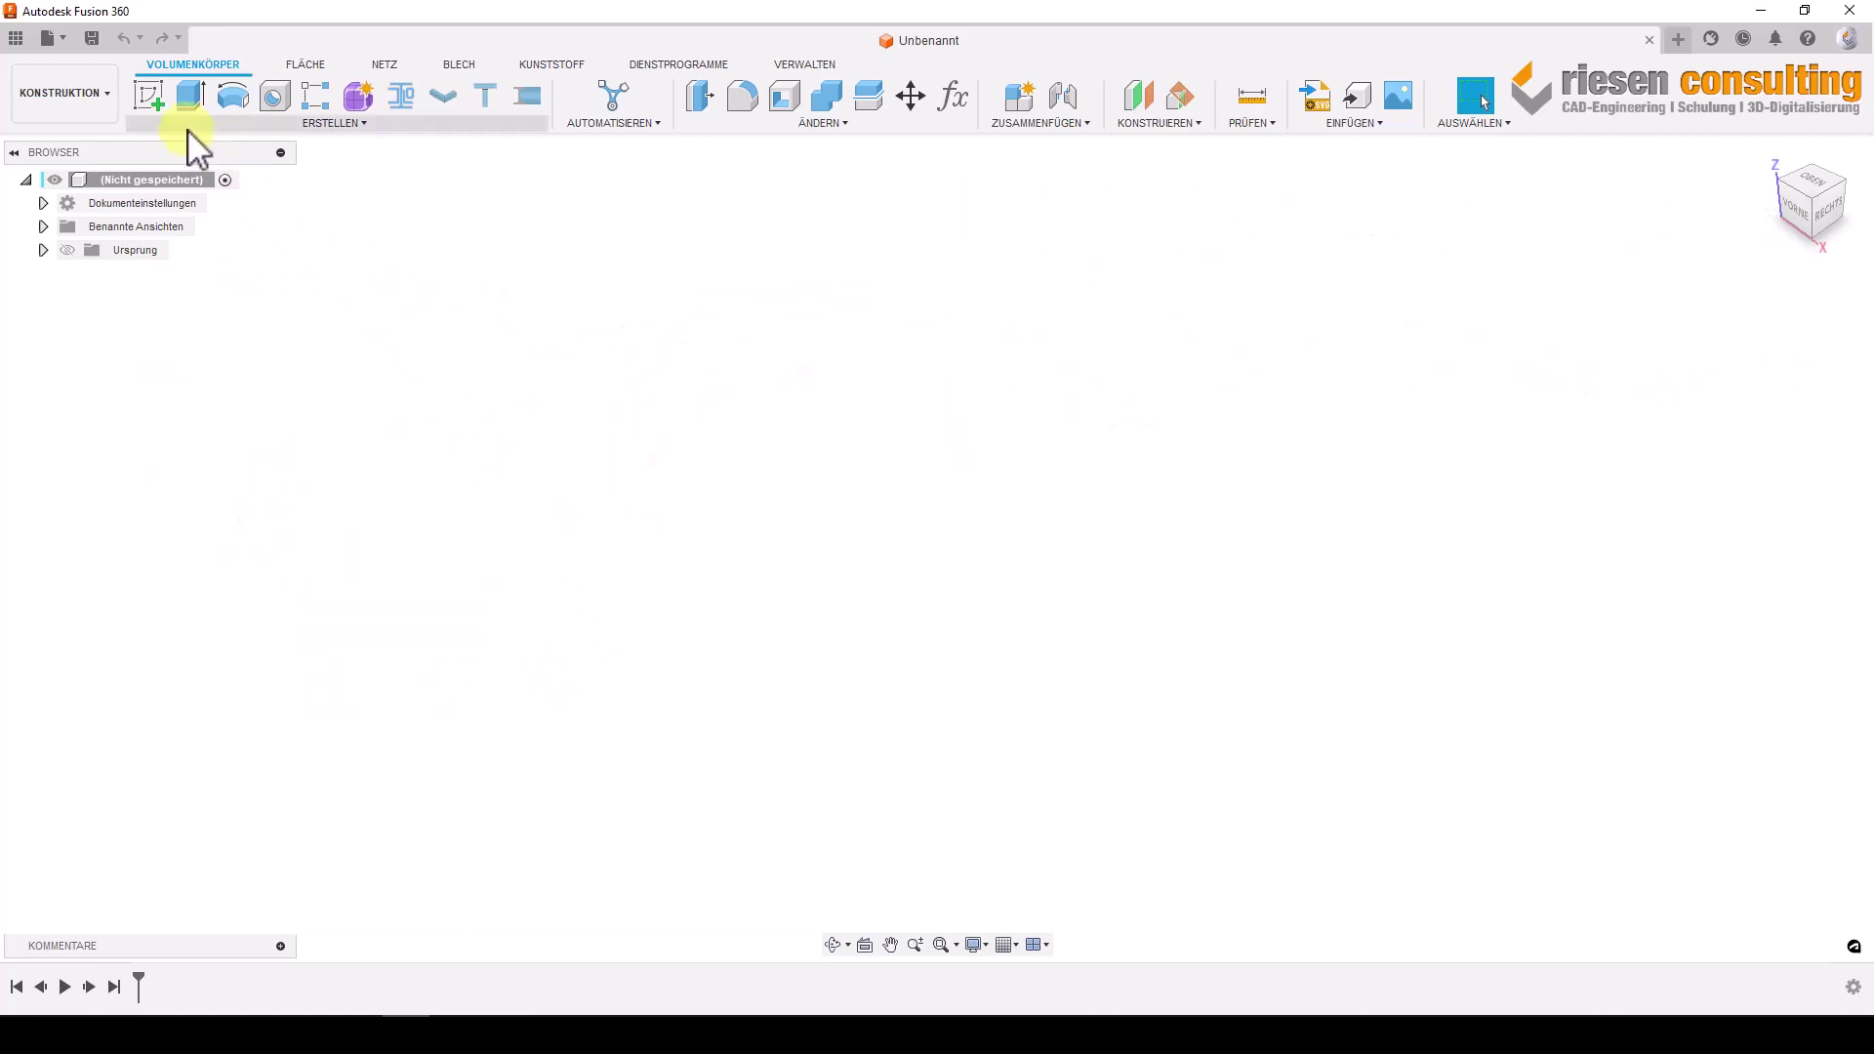
On the right origin plane, sketch a 44 mm horizontal line starting at the origin.
left_click(145, 93)
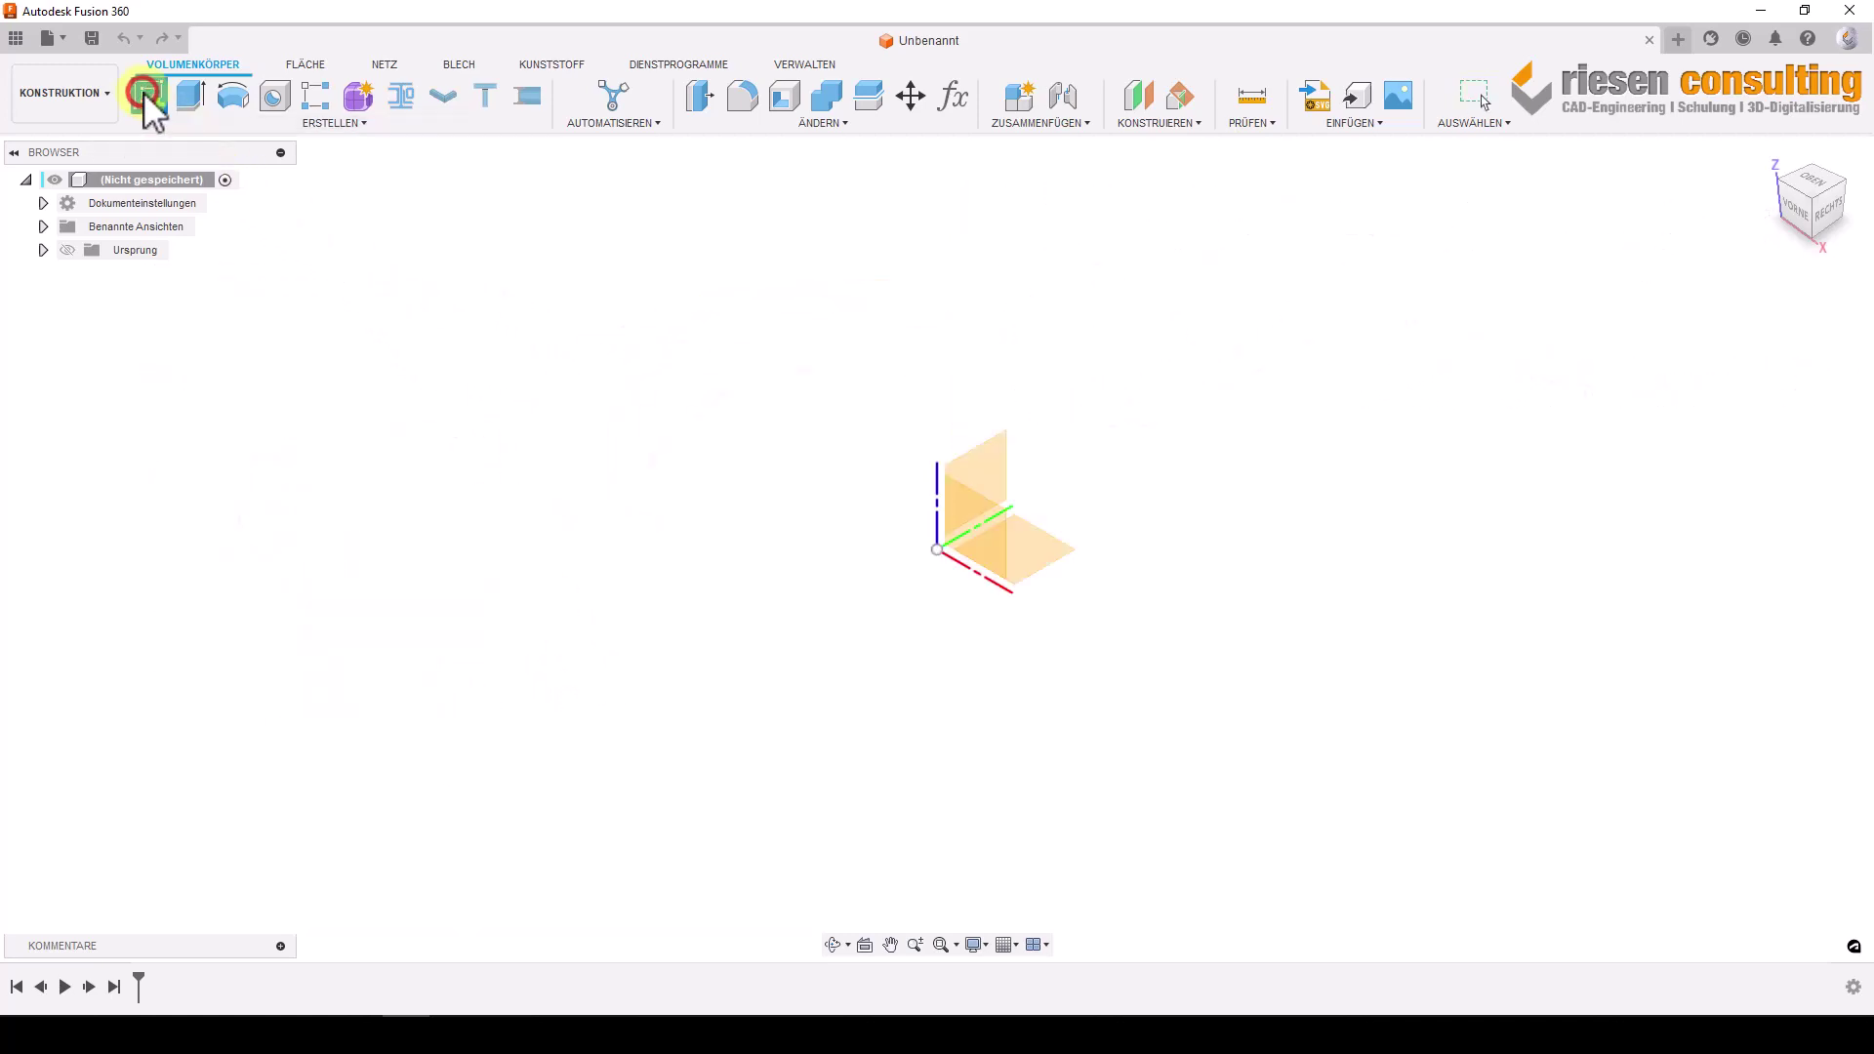
left_click(984, 461)
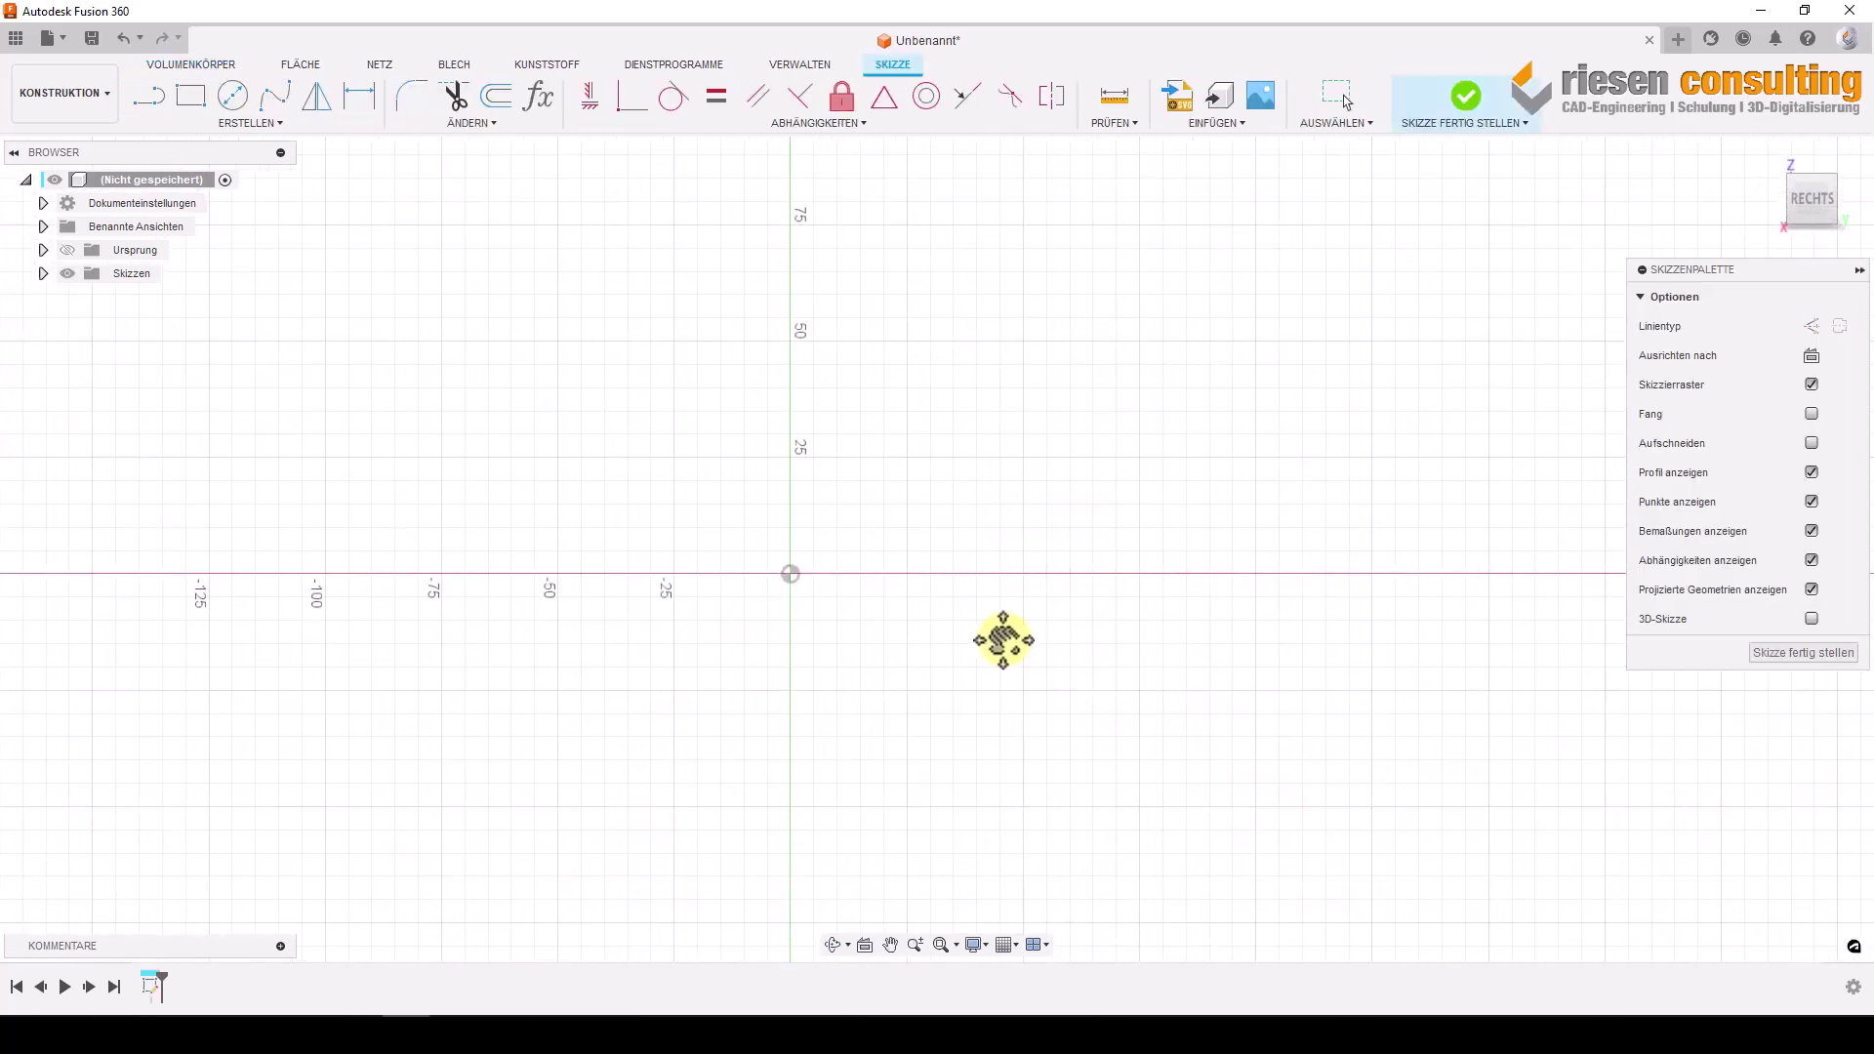
left_click(153, 101)
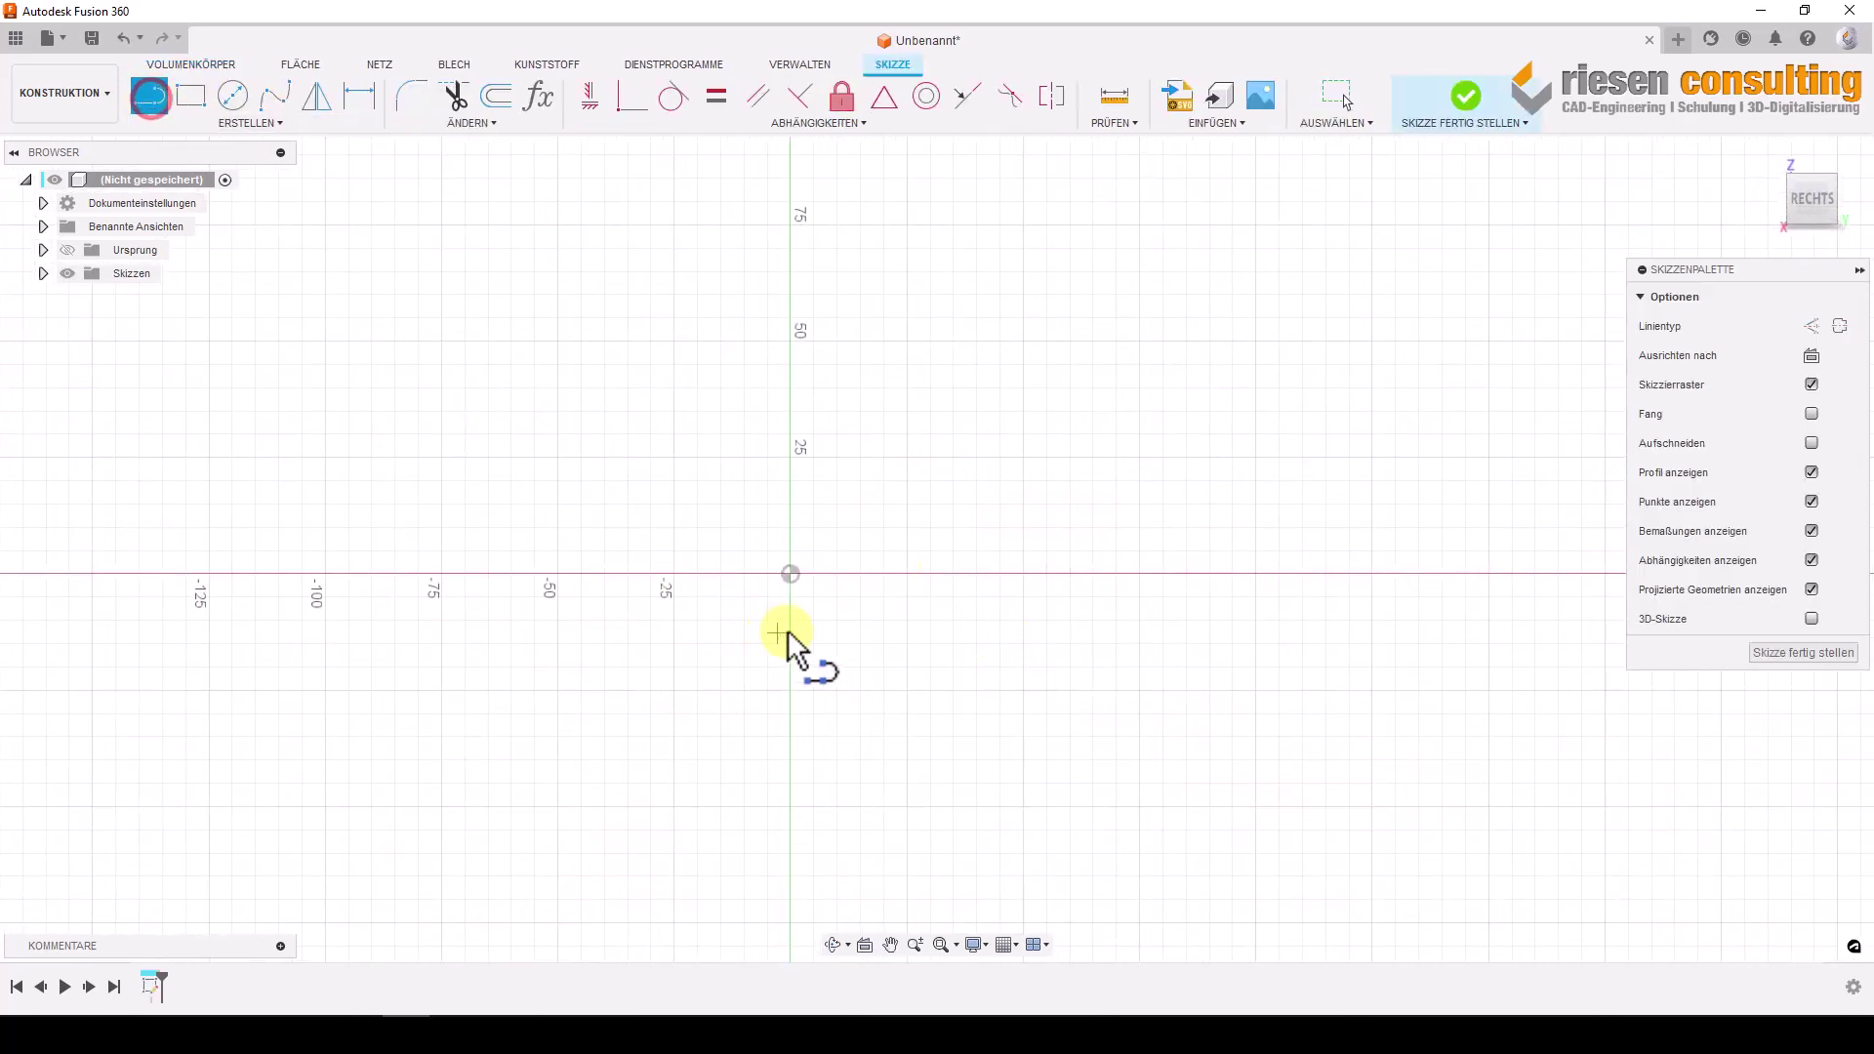
left_click(790, 577)
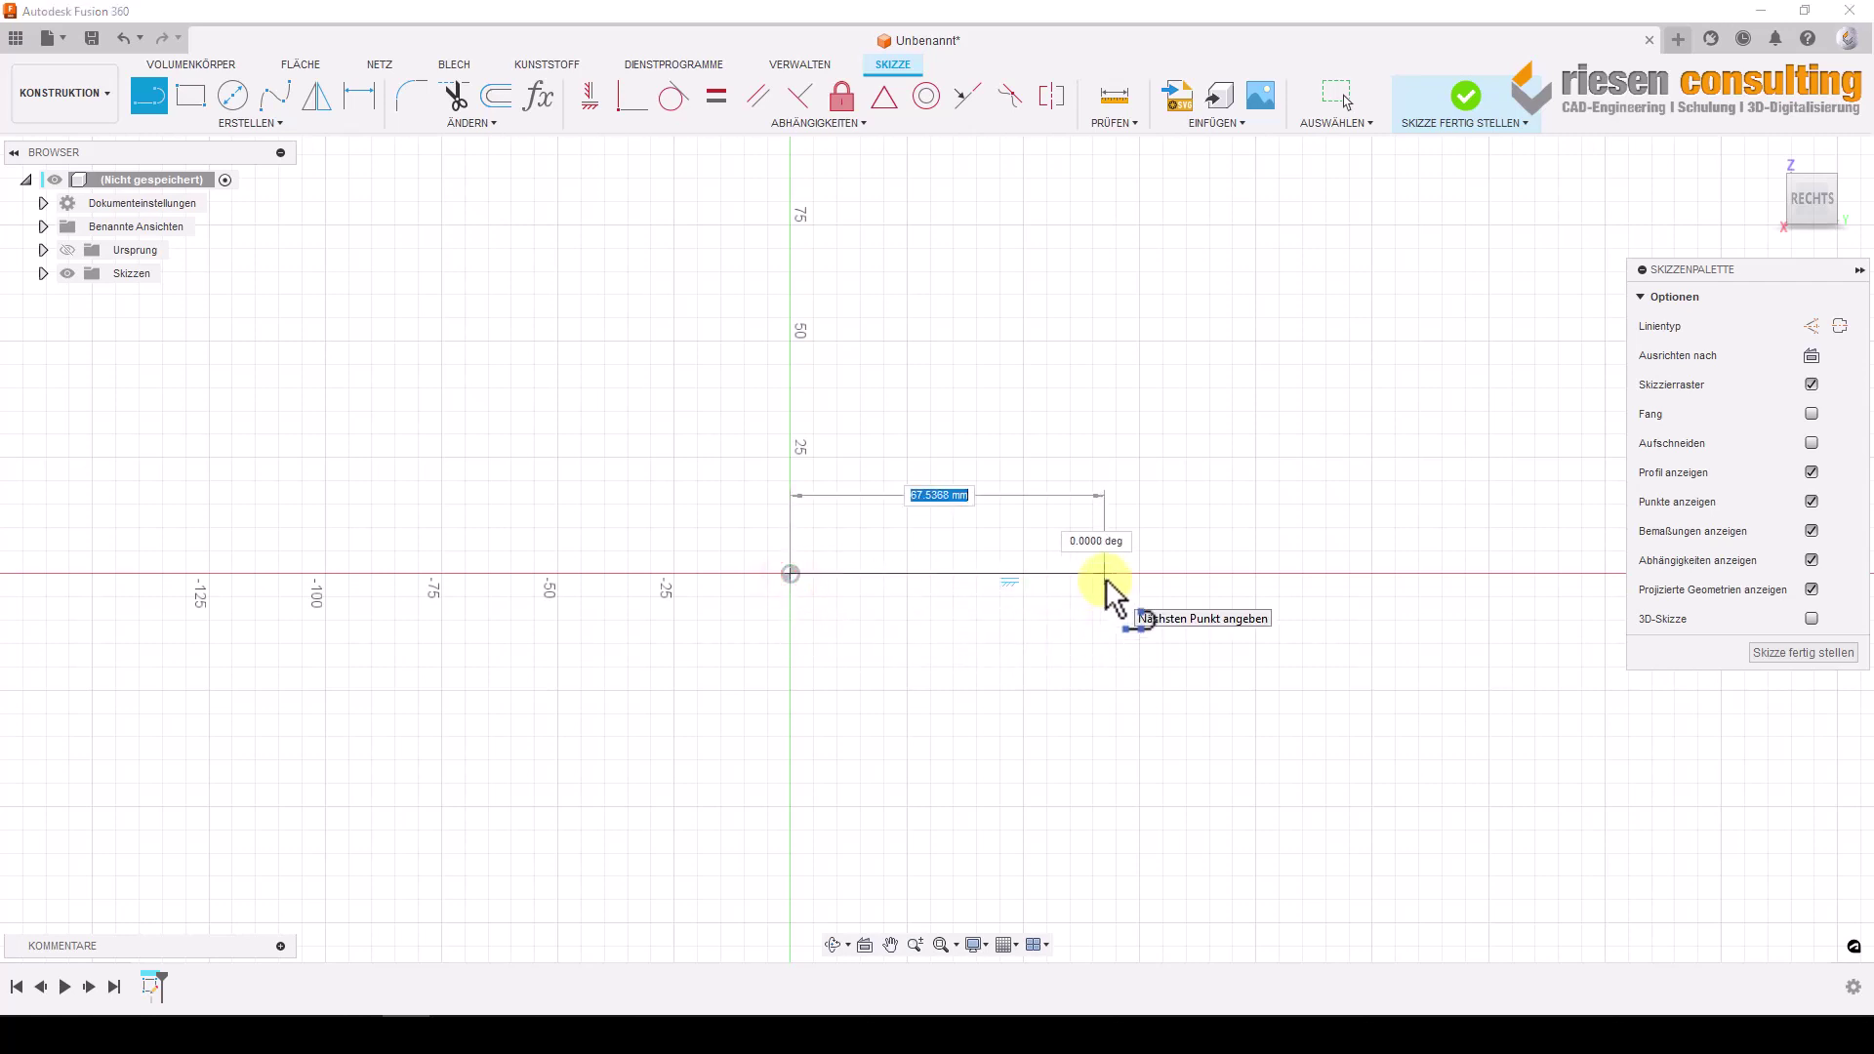
key("Tab")
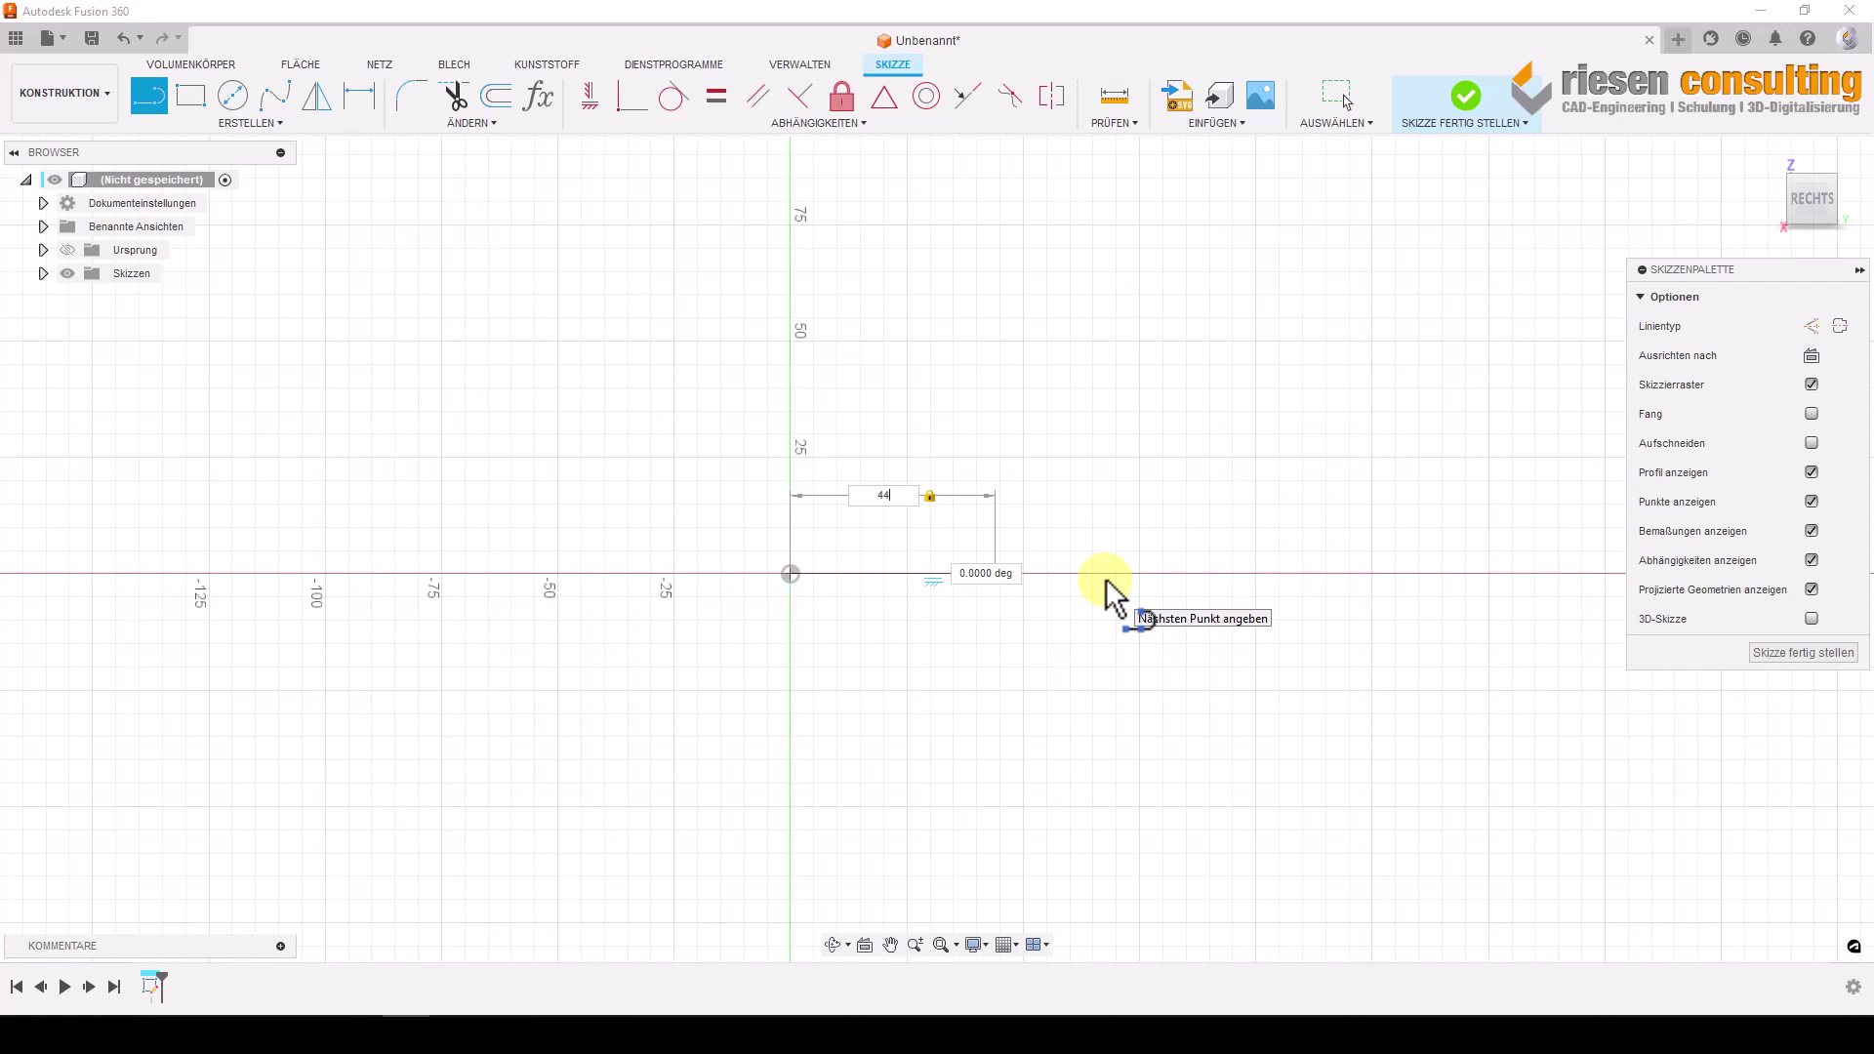
key("Return")
key("Escape")
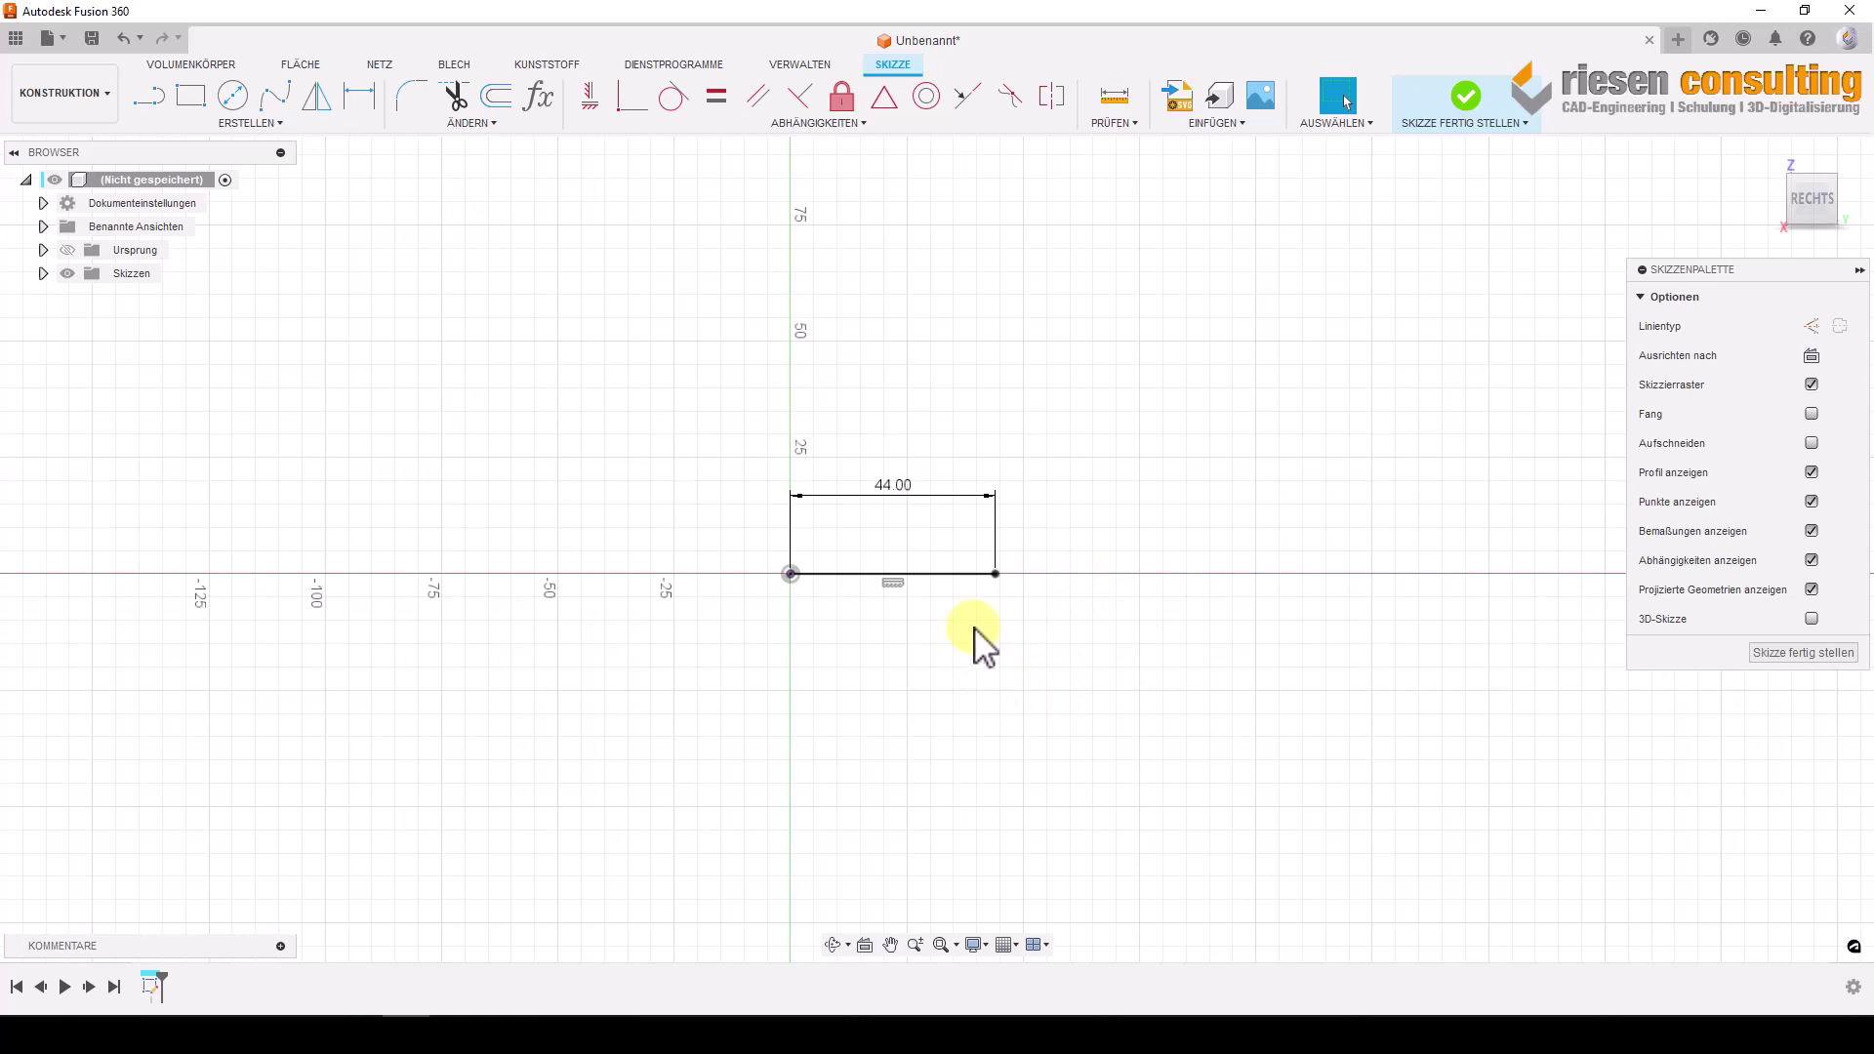
Convert the 44 mm line into a centerline.
left_click(959, 576)
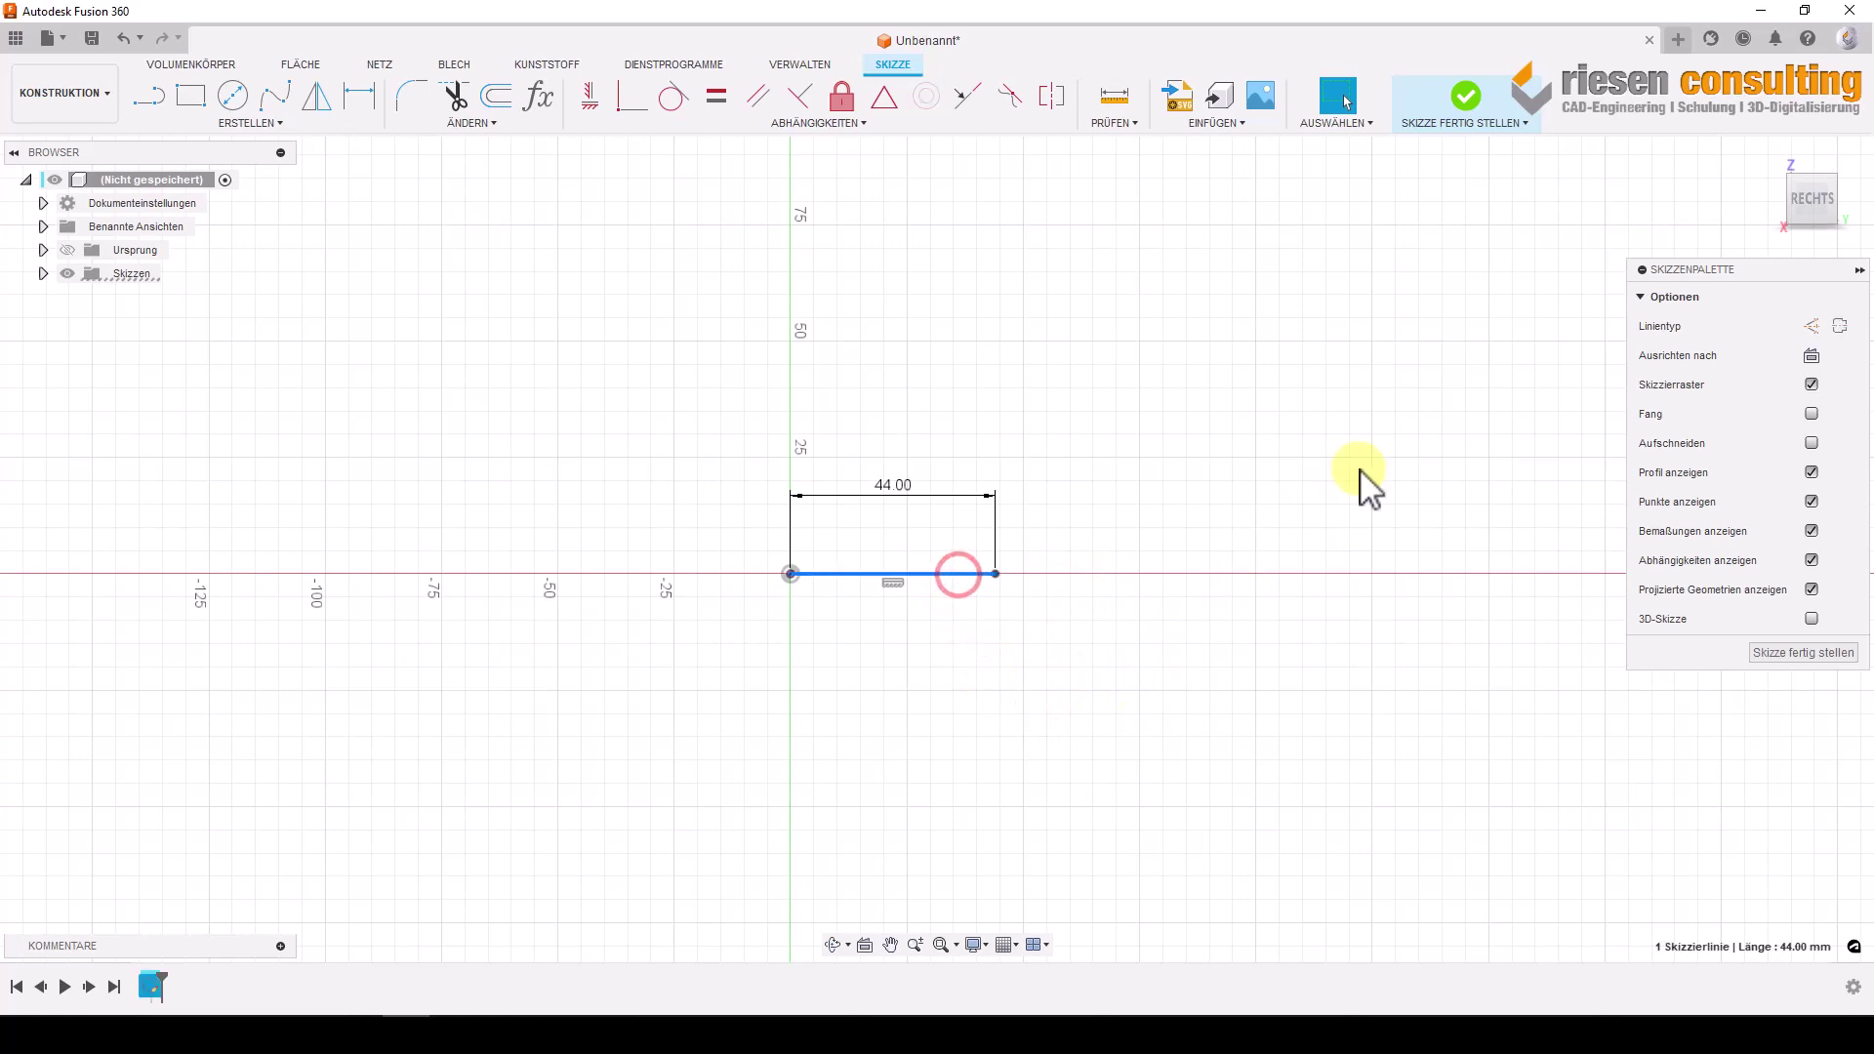
left_click(1835, 329)
left_click(1284, 507)
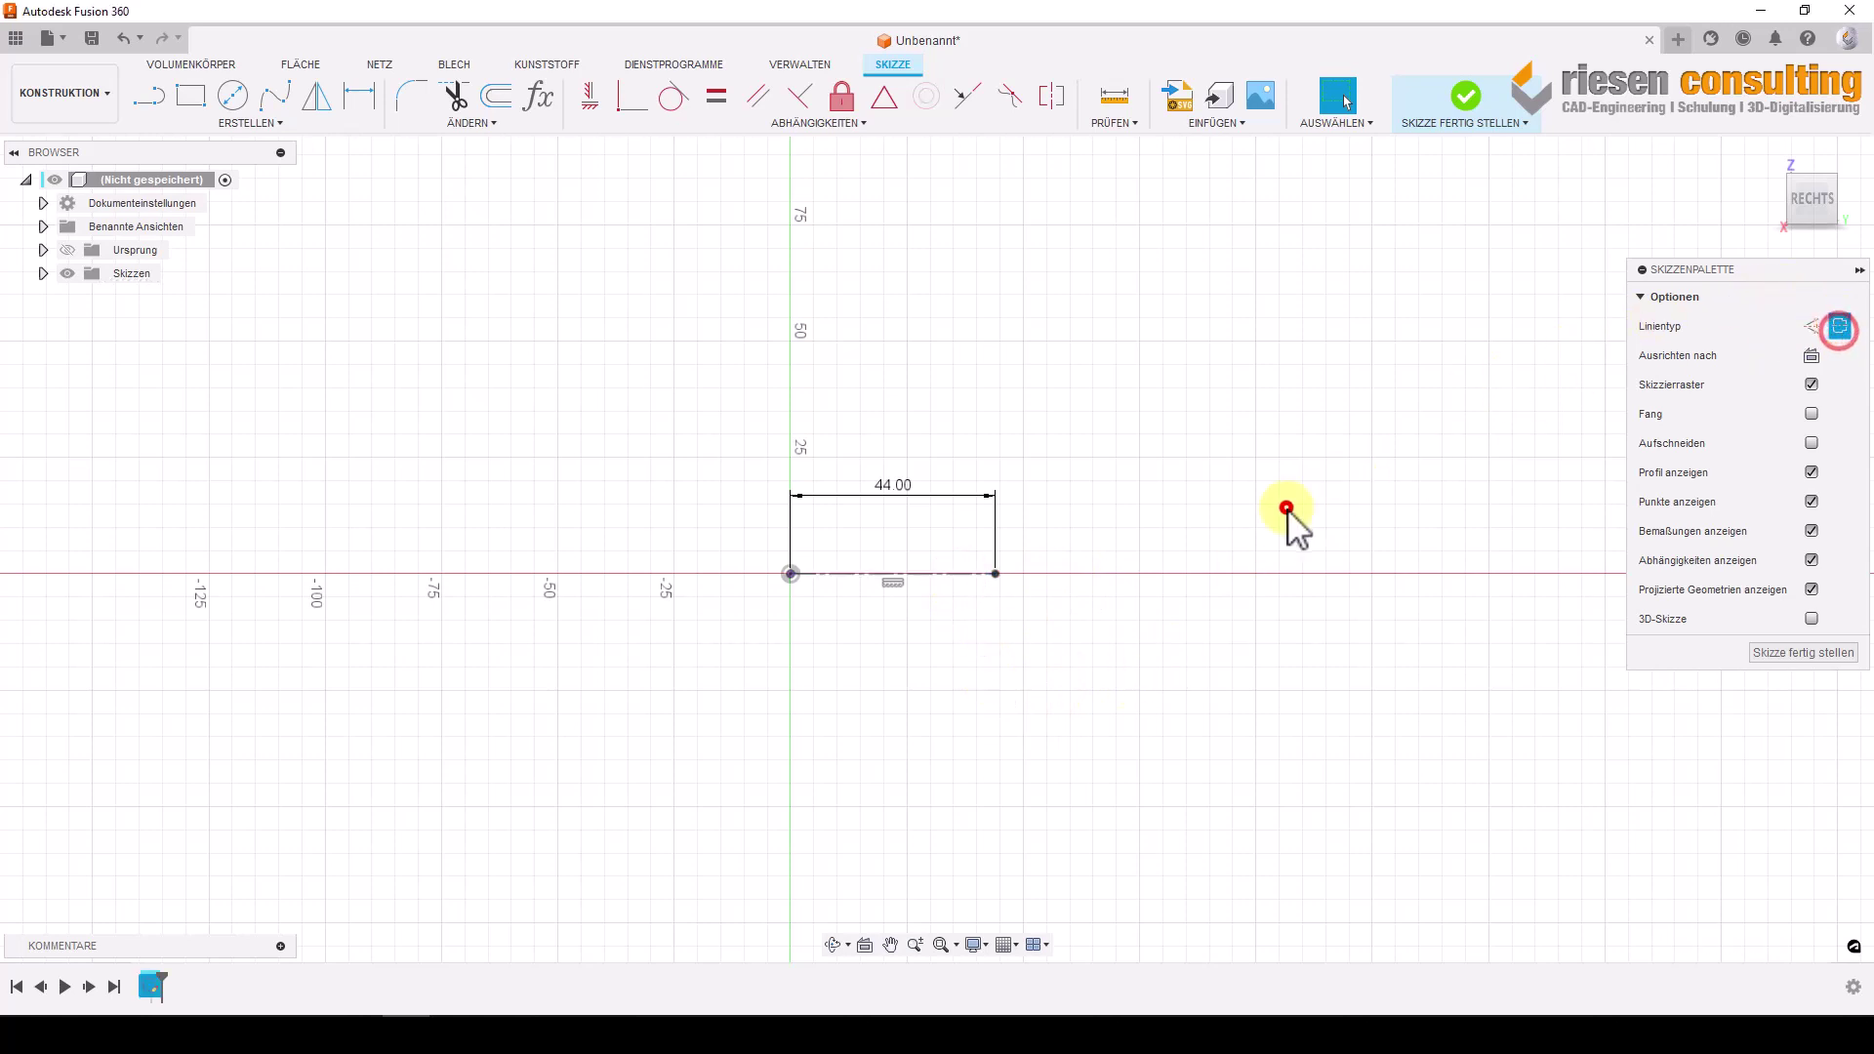
Start the bushing outline: left edge up the axis, top edge and first step down.
left_click(148, 100)
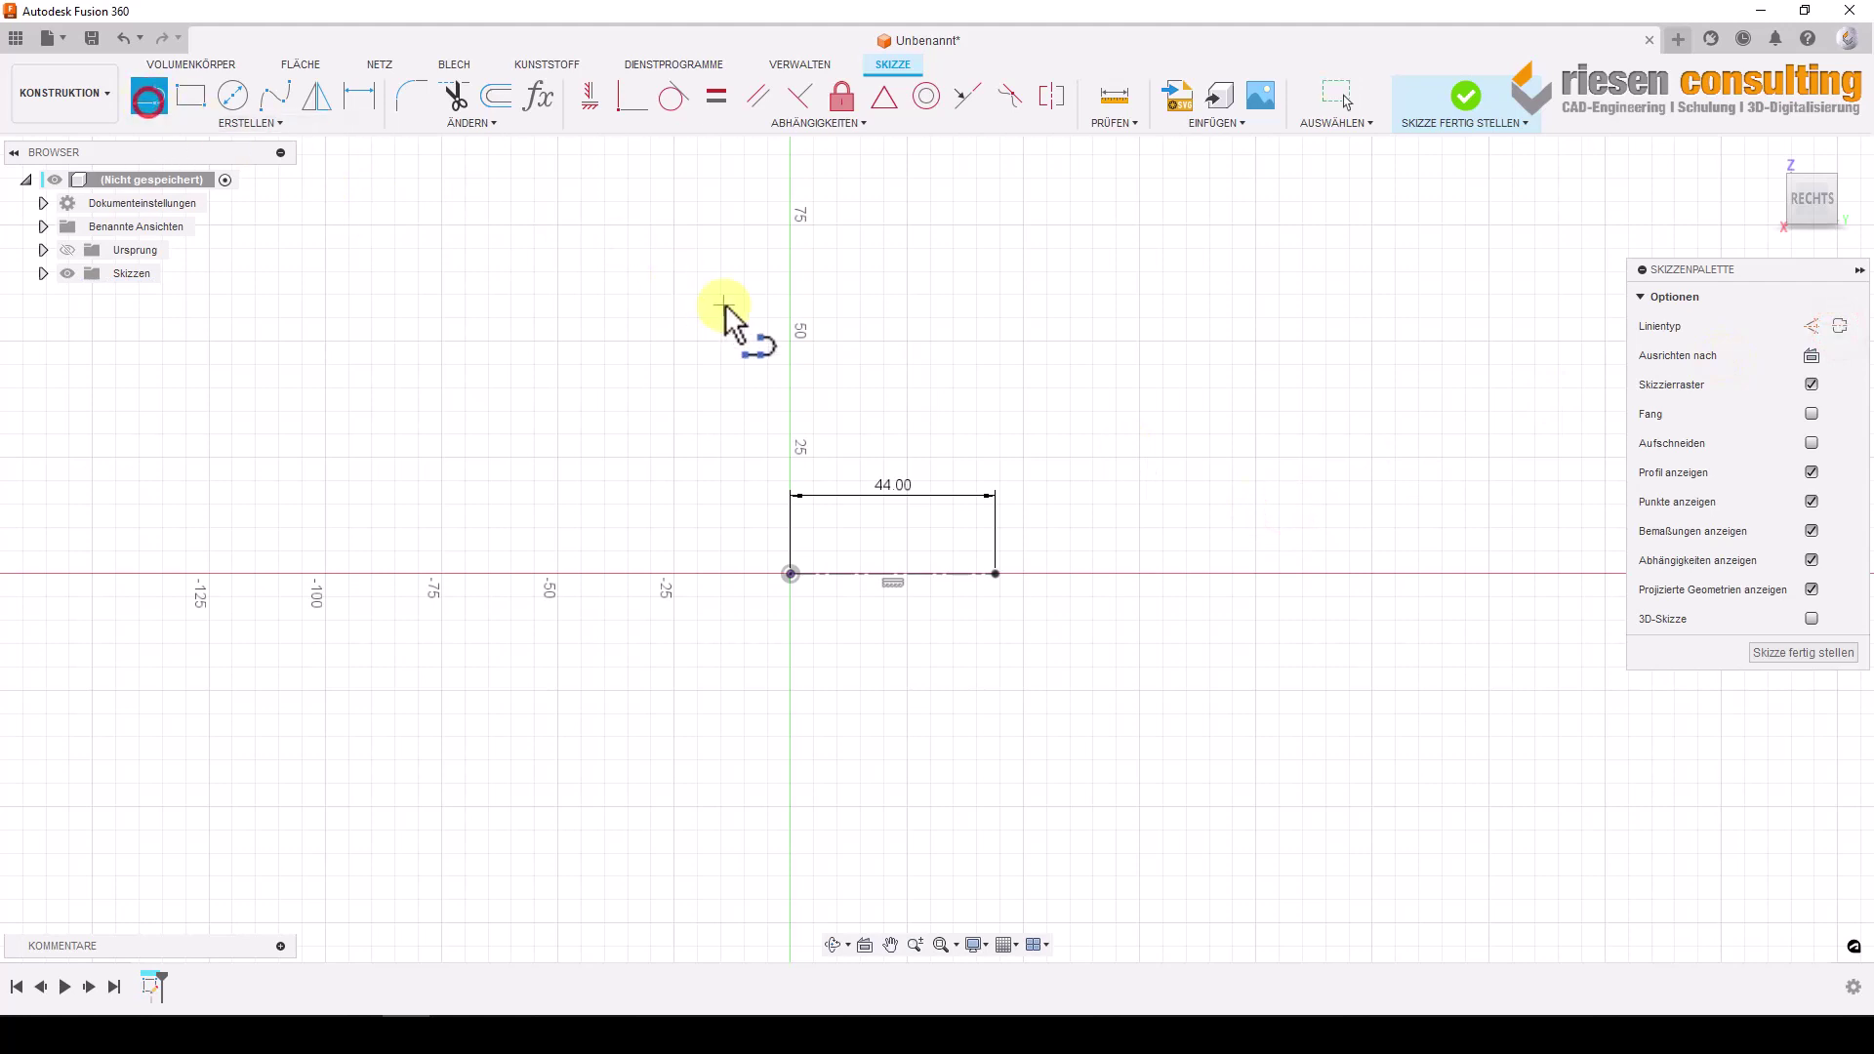
left_click(792, 454)
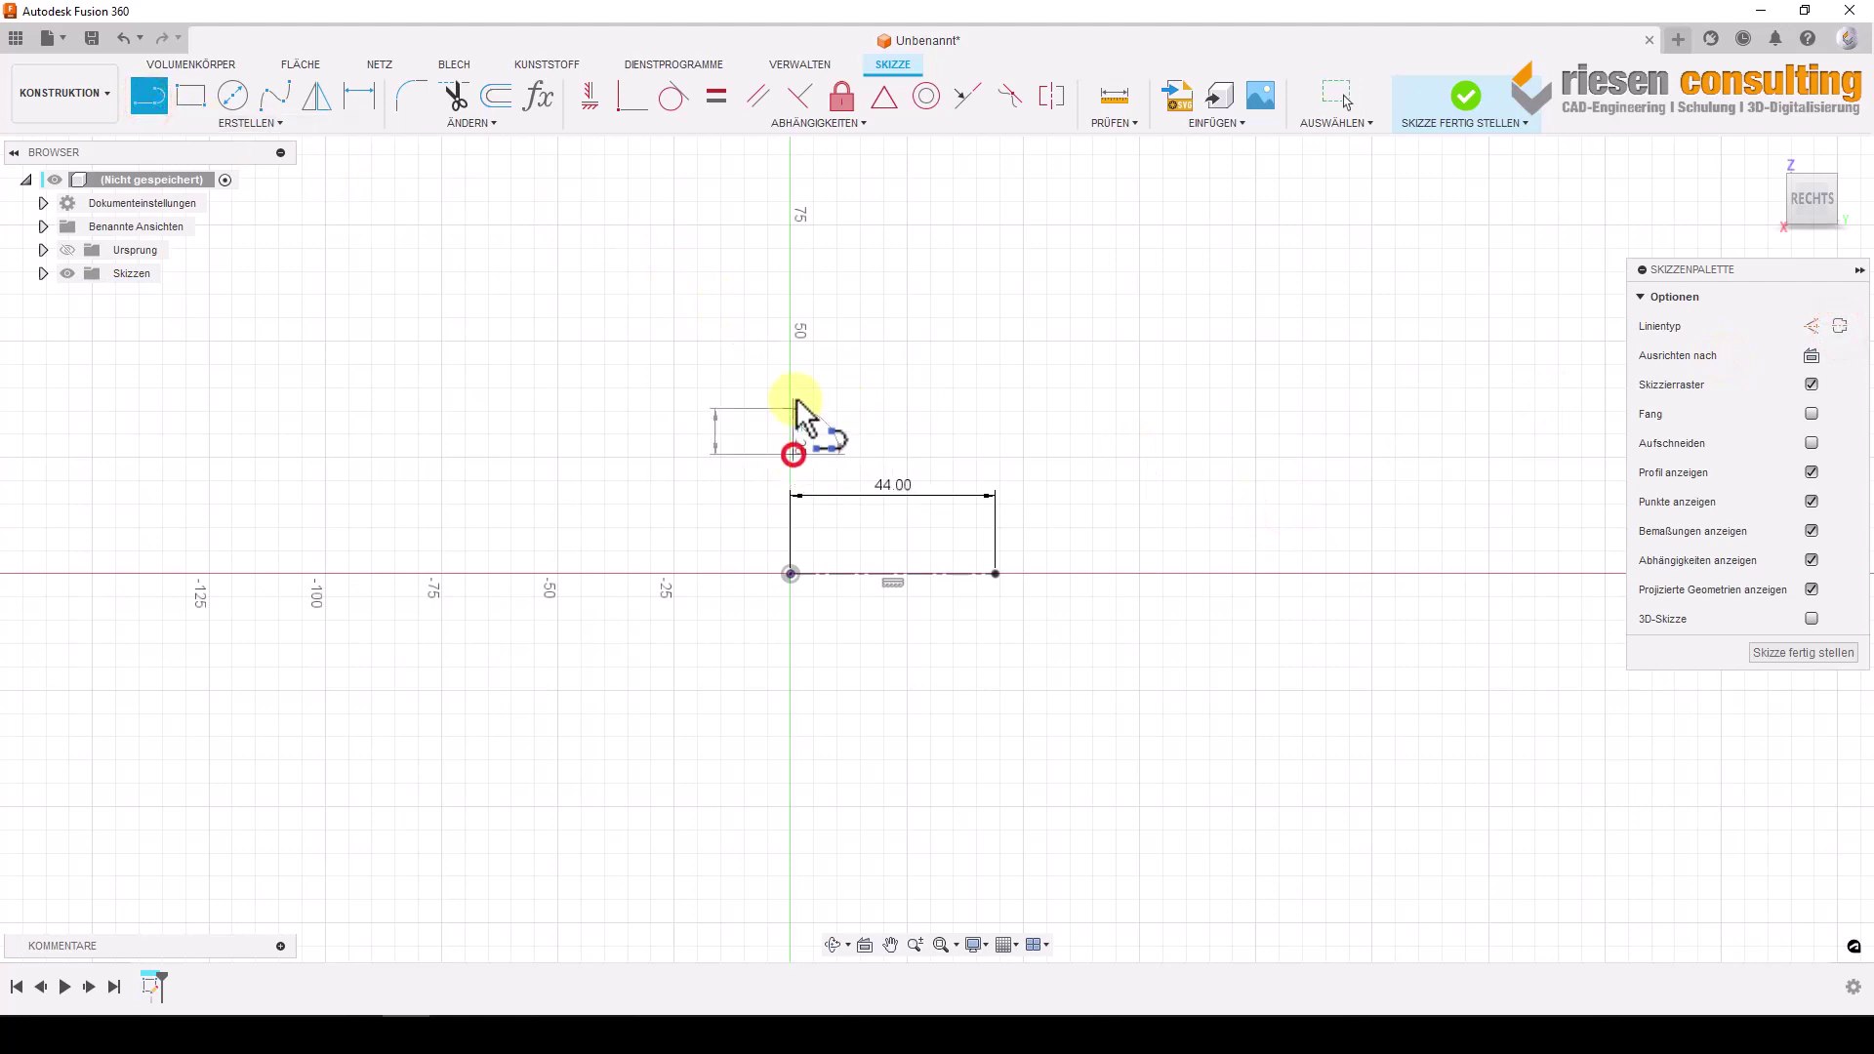
left_click(798, 371)
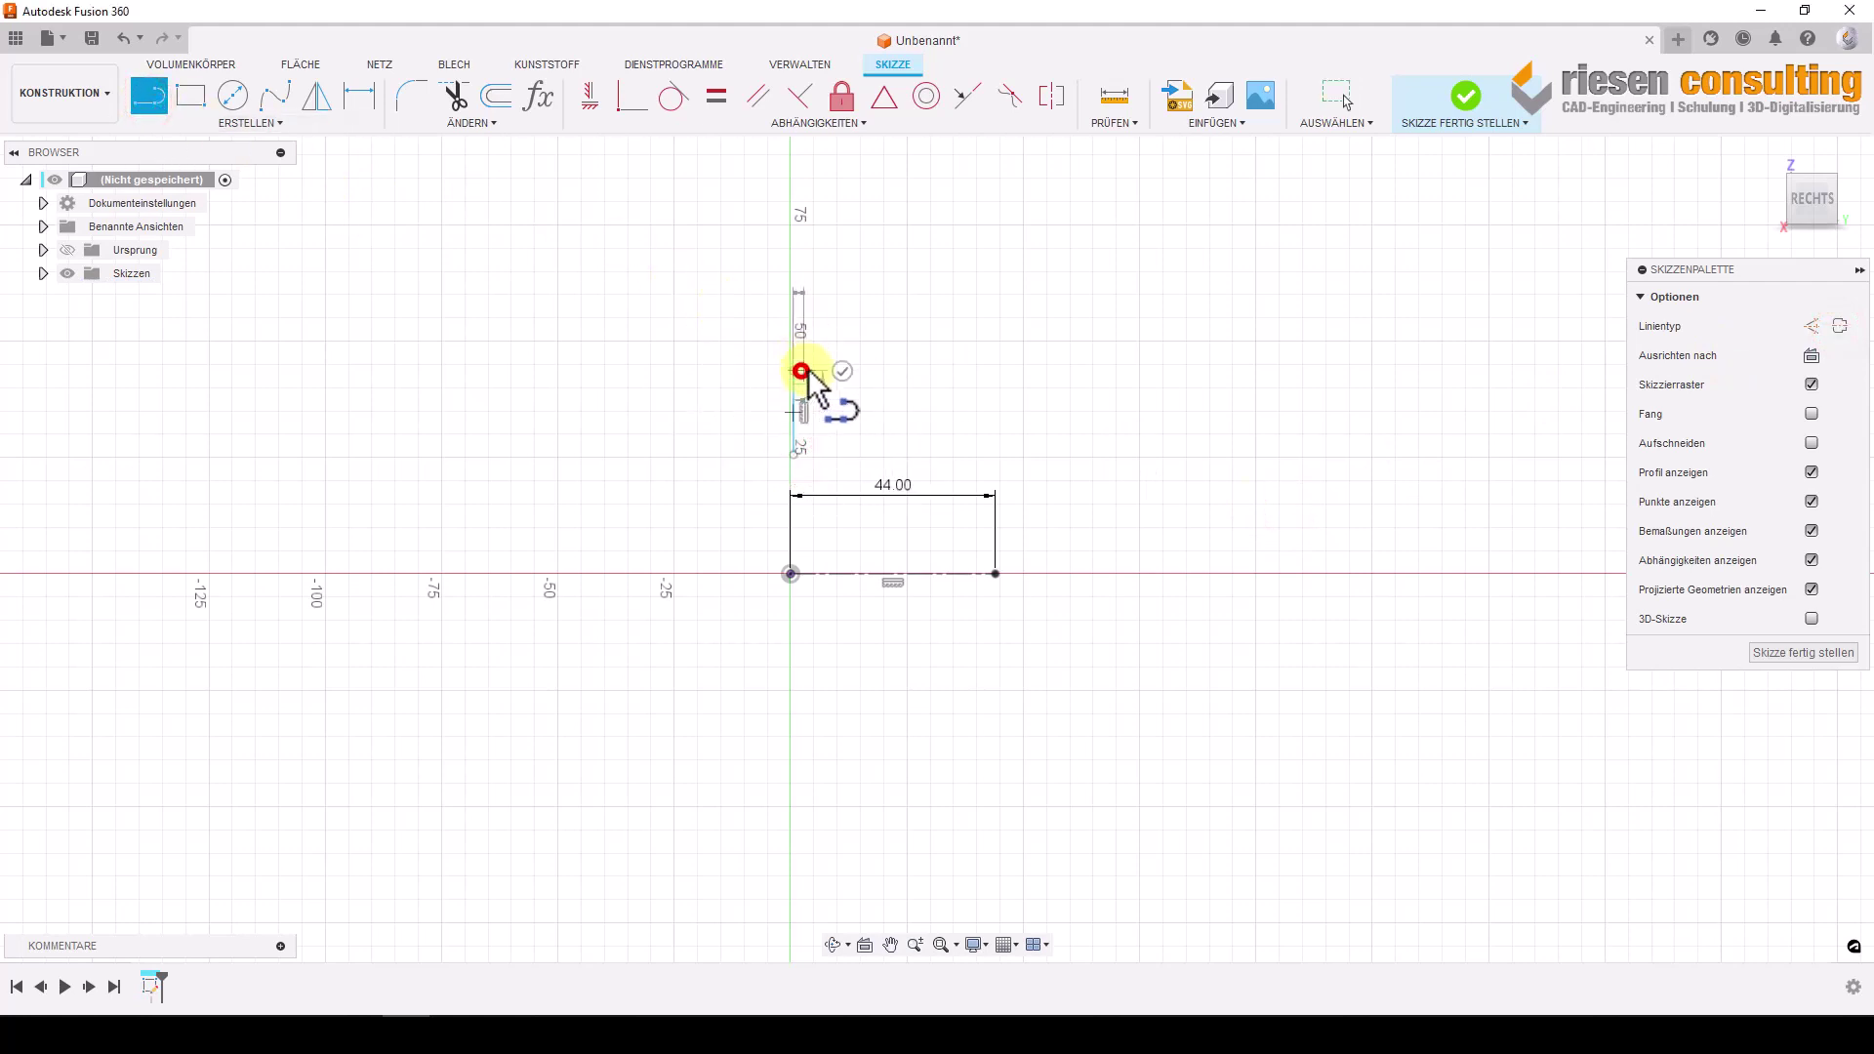
left_click(868, 374)
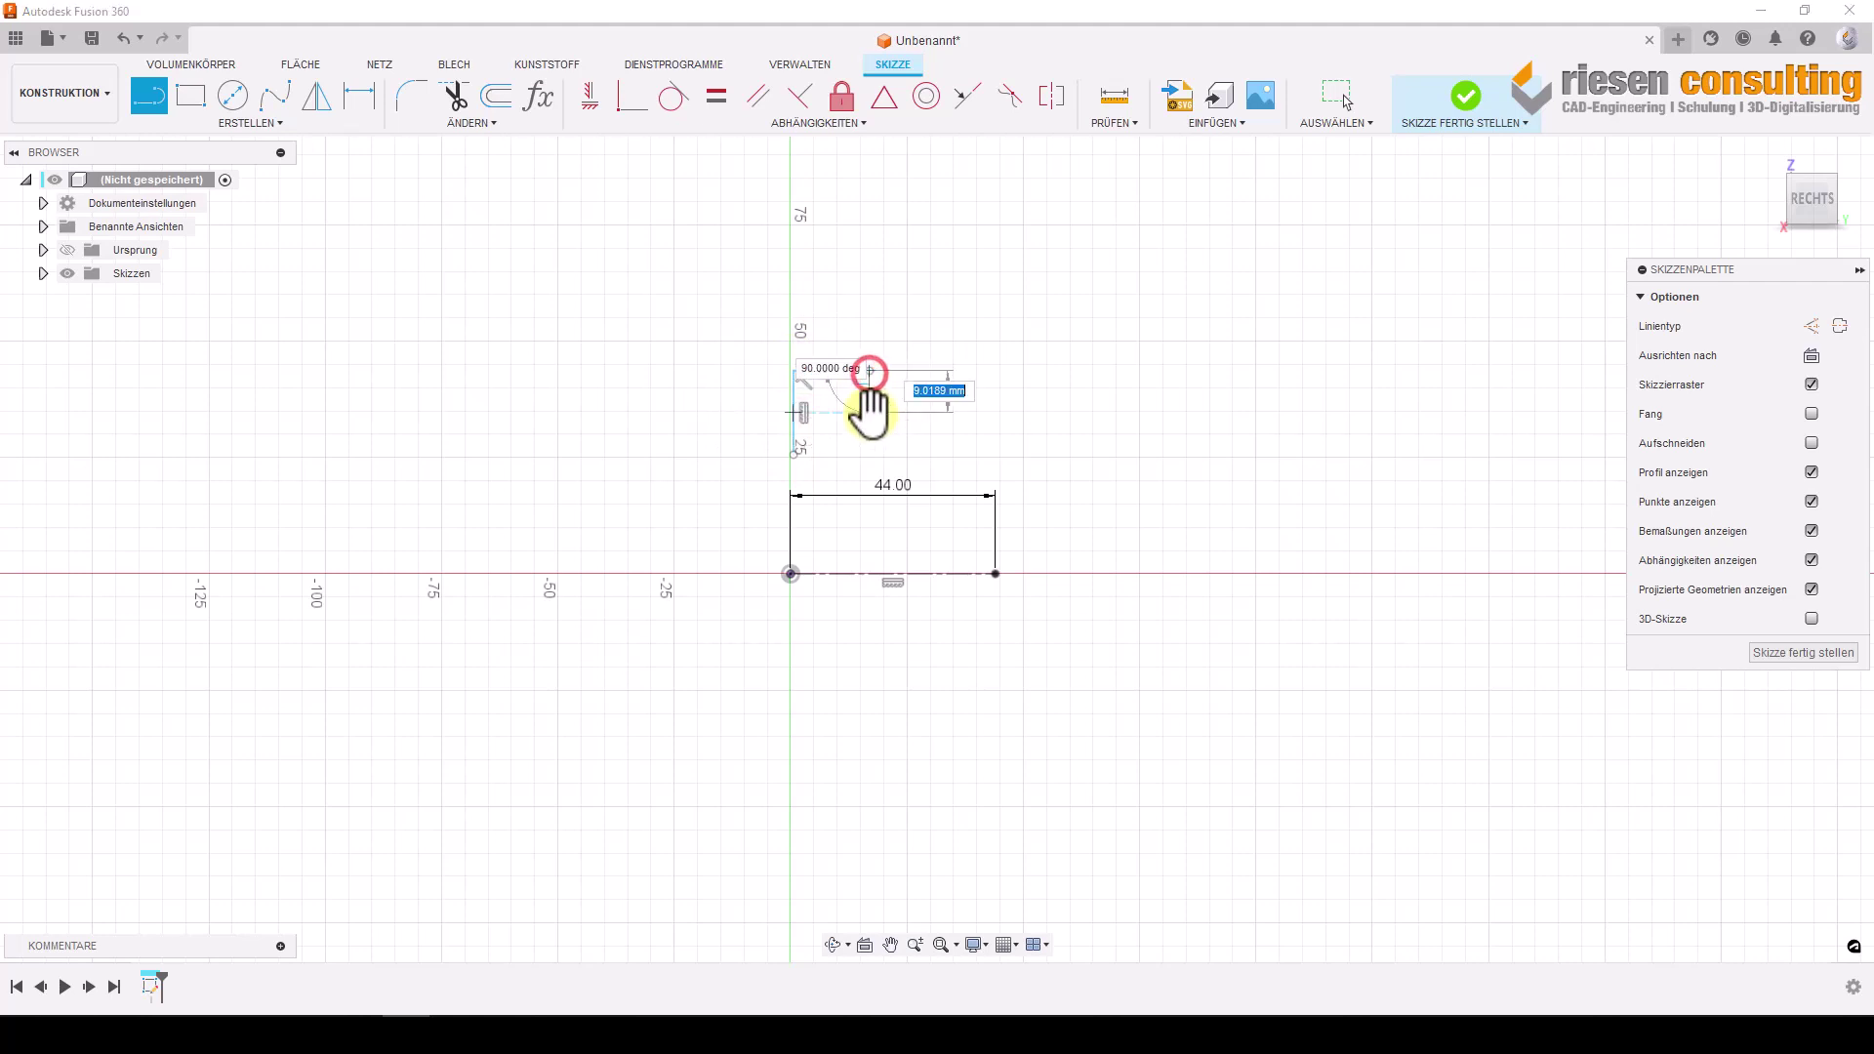
left_click(868, 409)
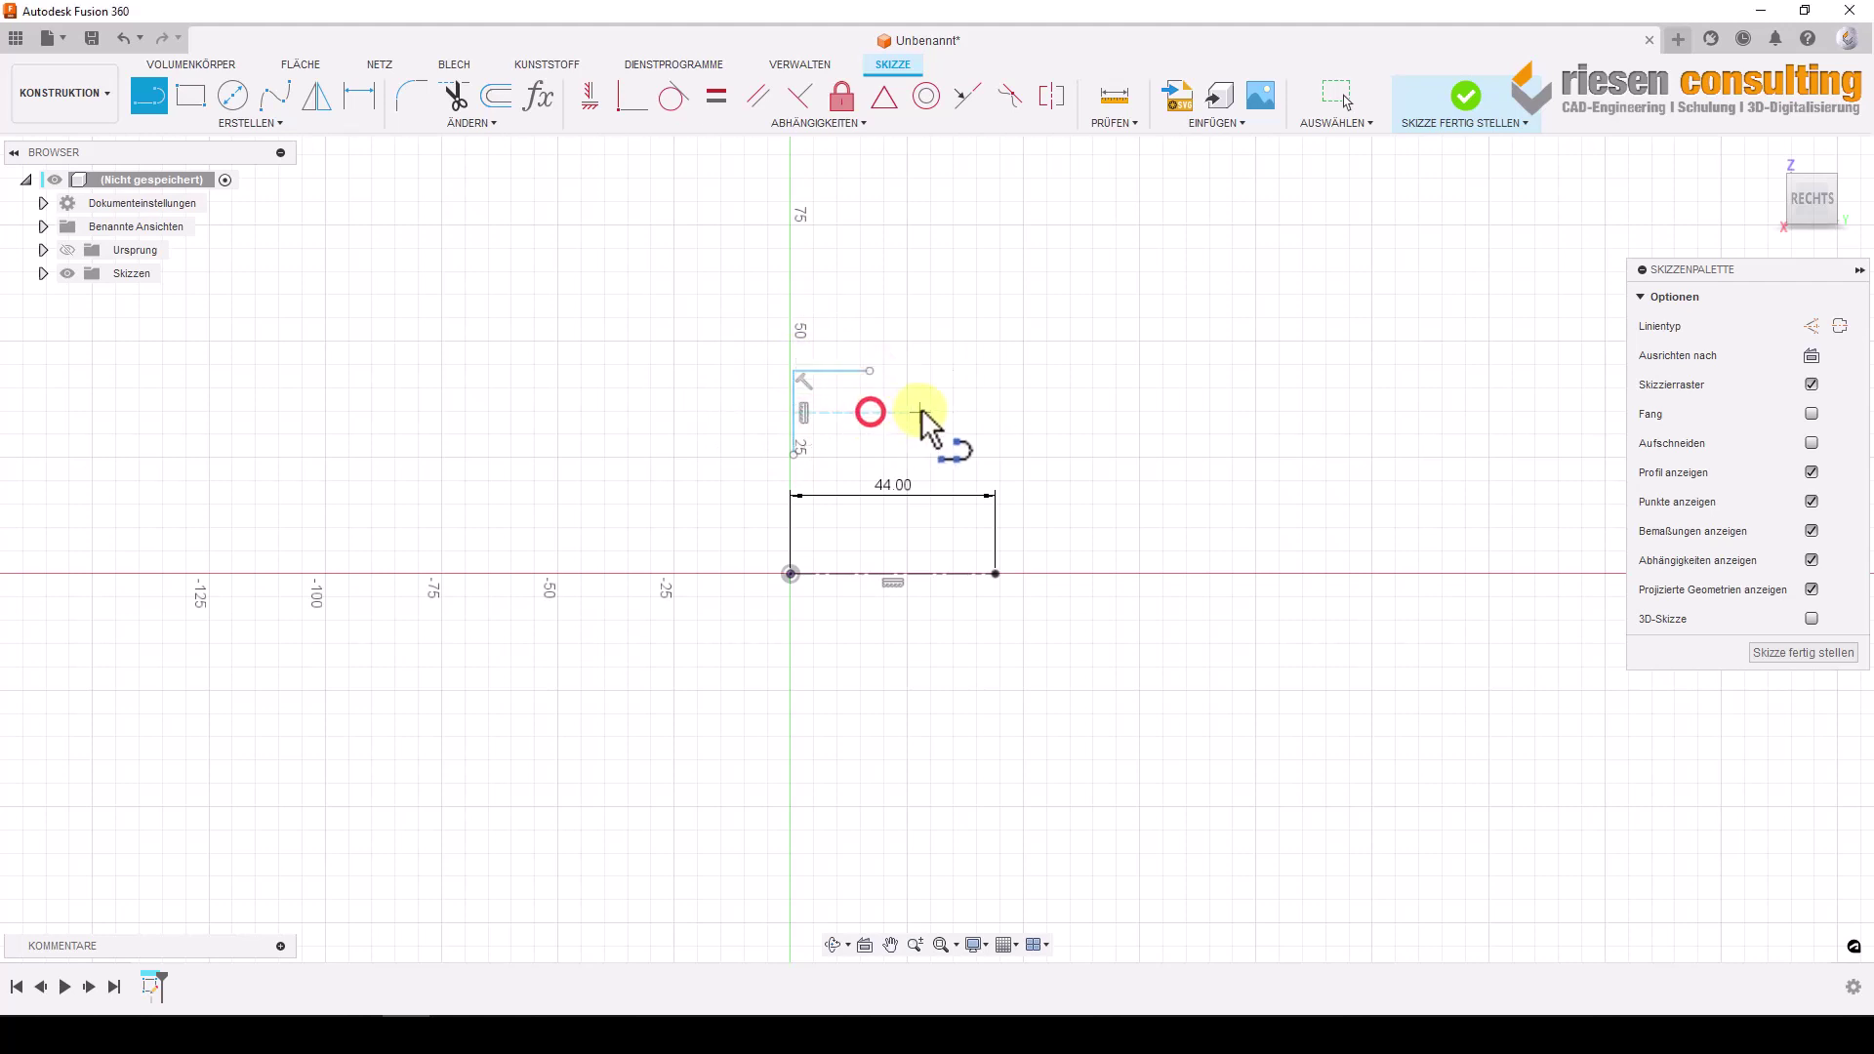
left_click(870, 371)
left_click(869, 412)
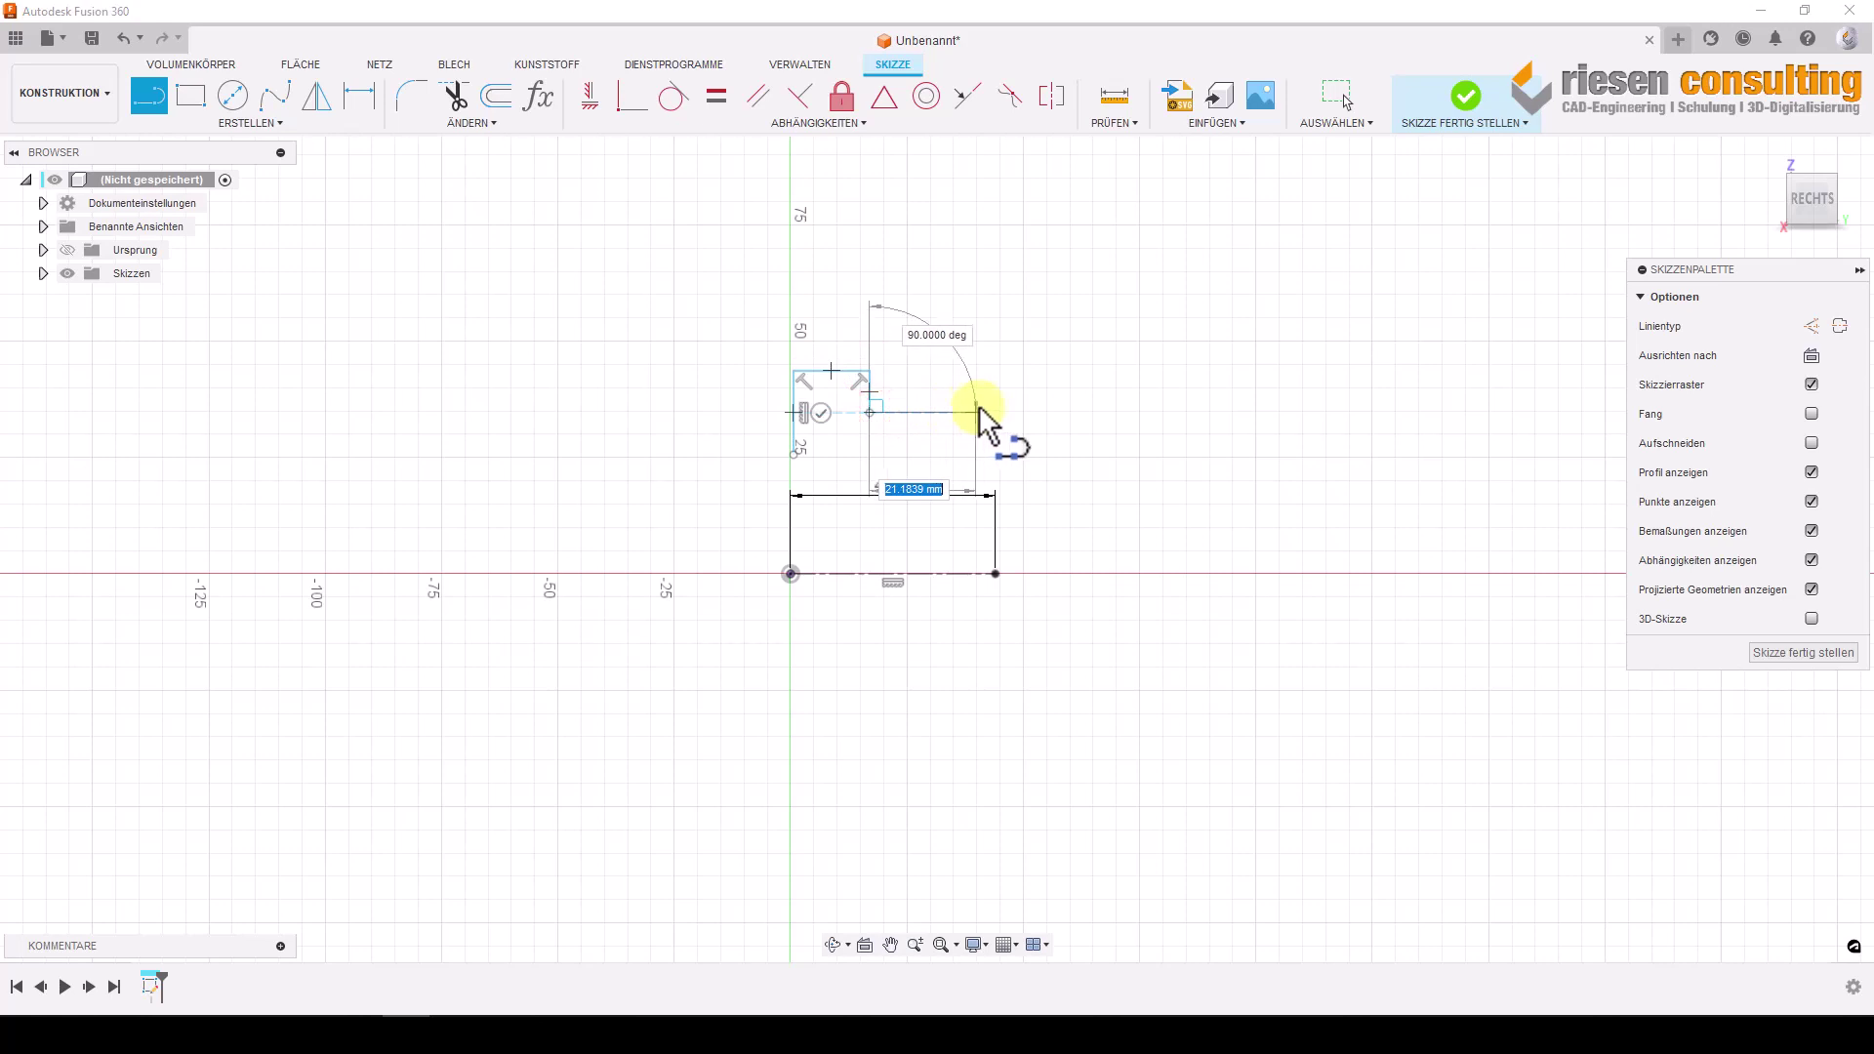
Continue the stepped edges down and back, closing the outline at its starting point.
left_click(1006, 412)
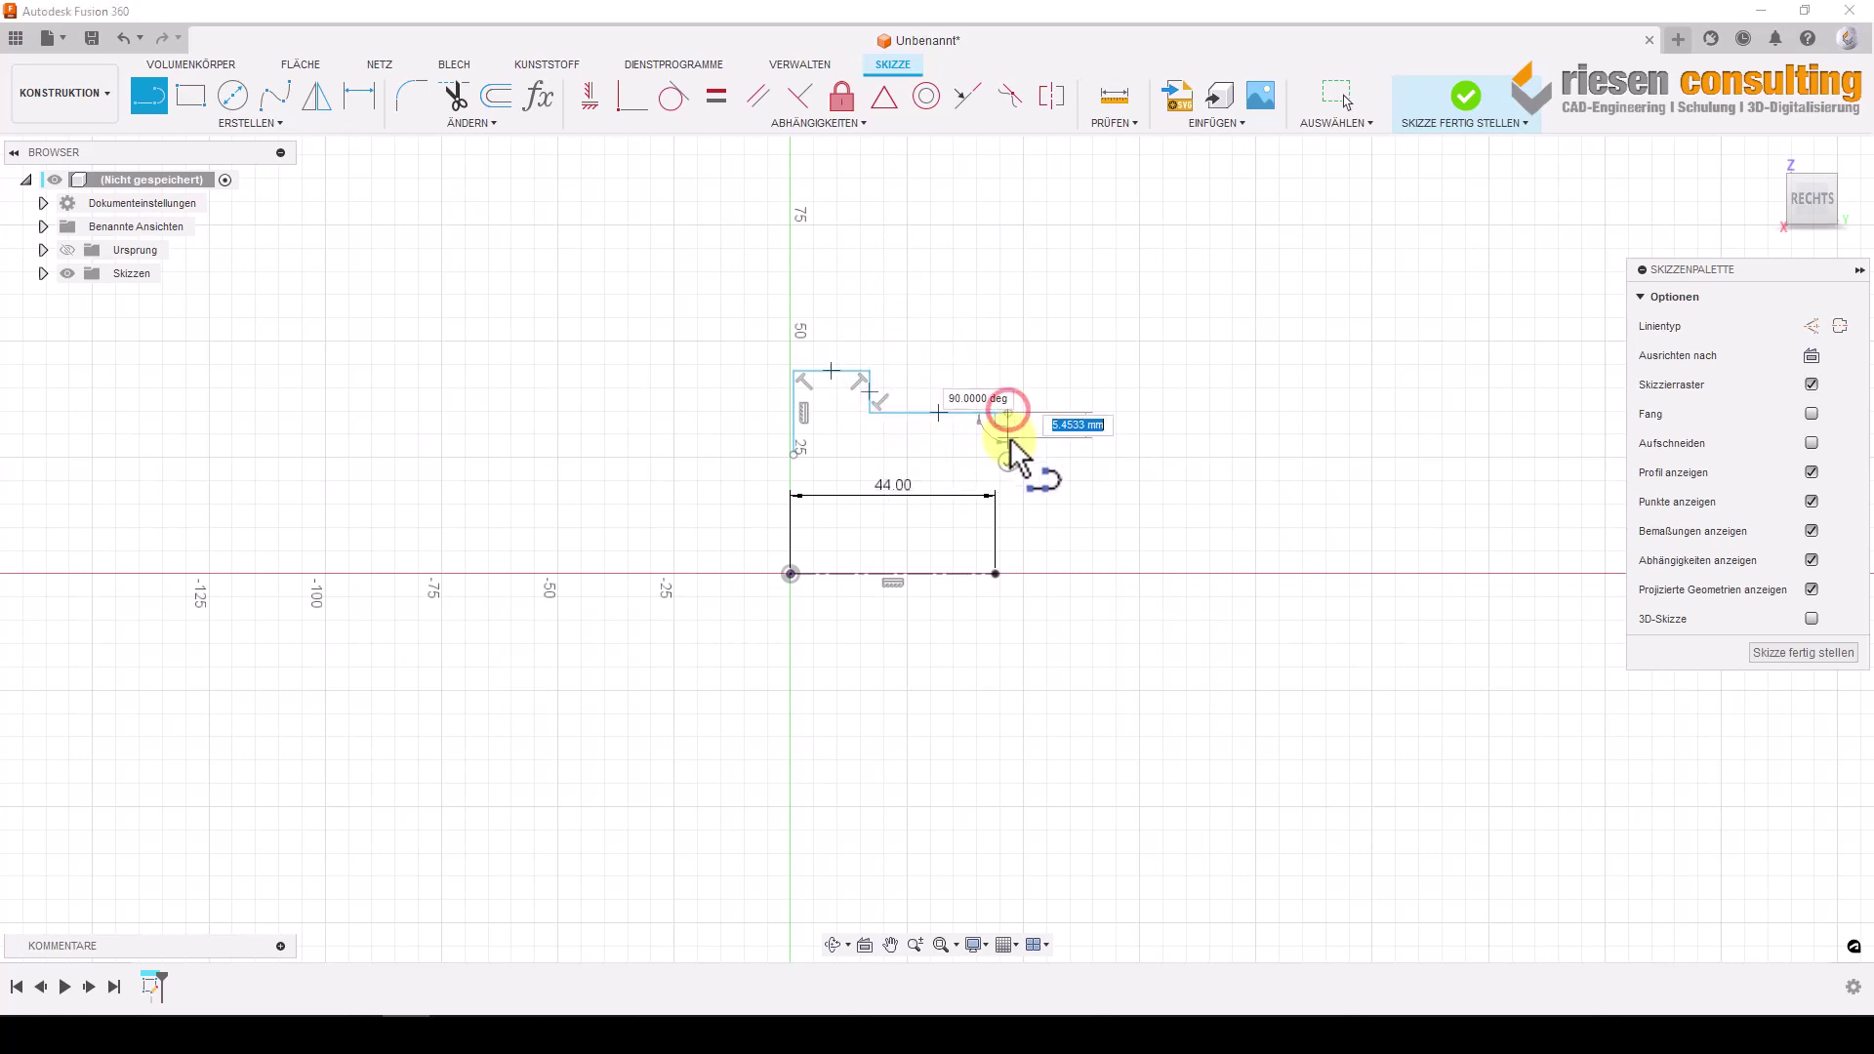
left_click(1006, 435)
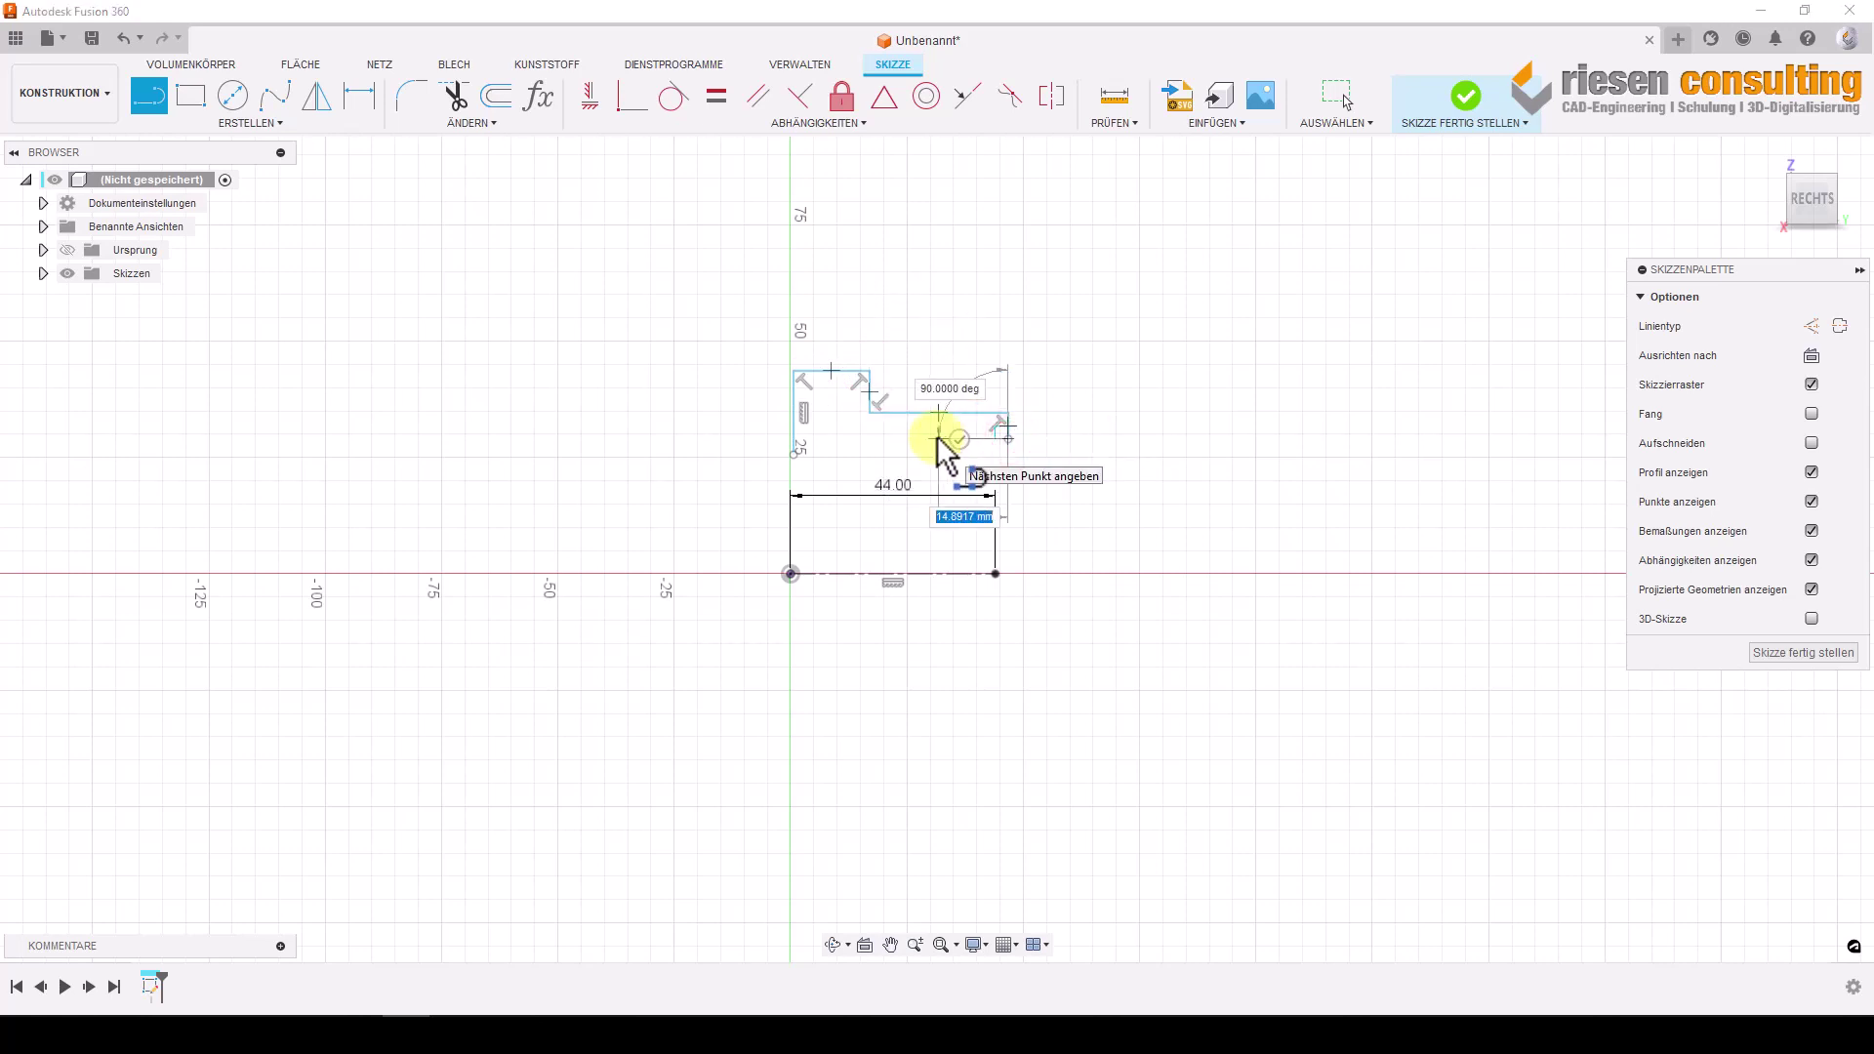
left_click(938, 438)
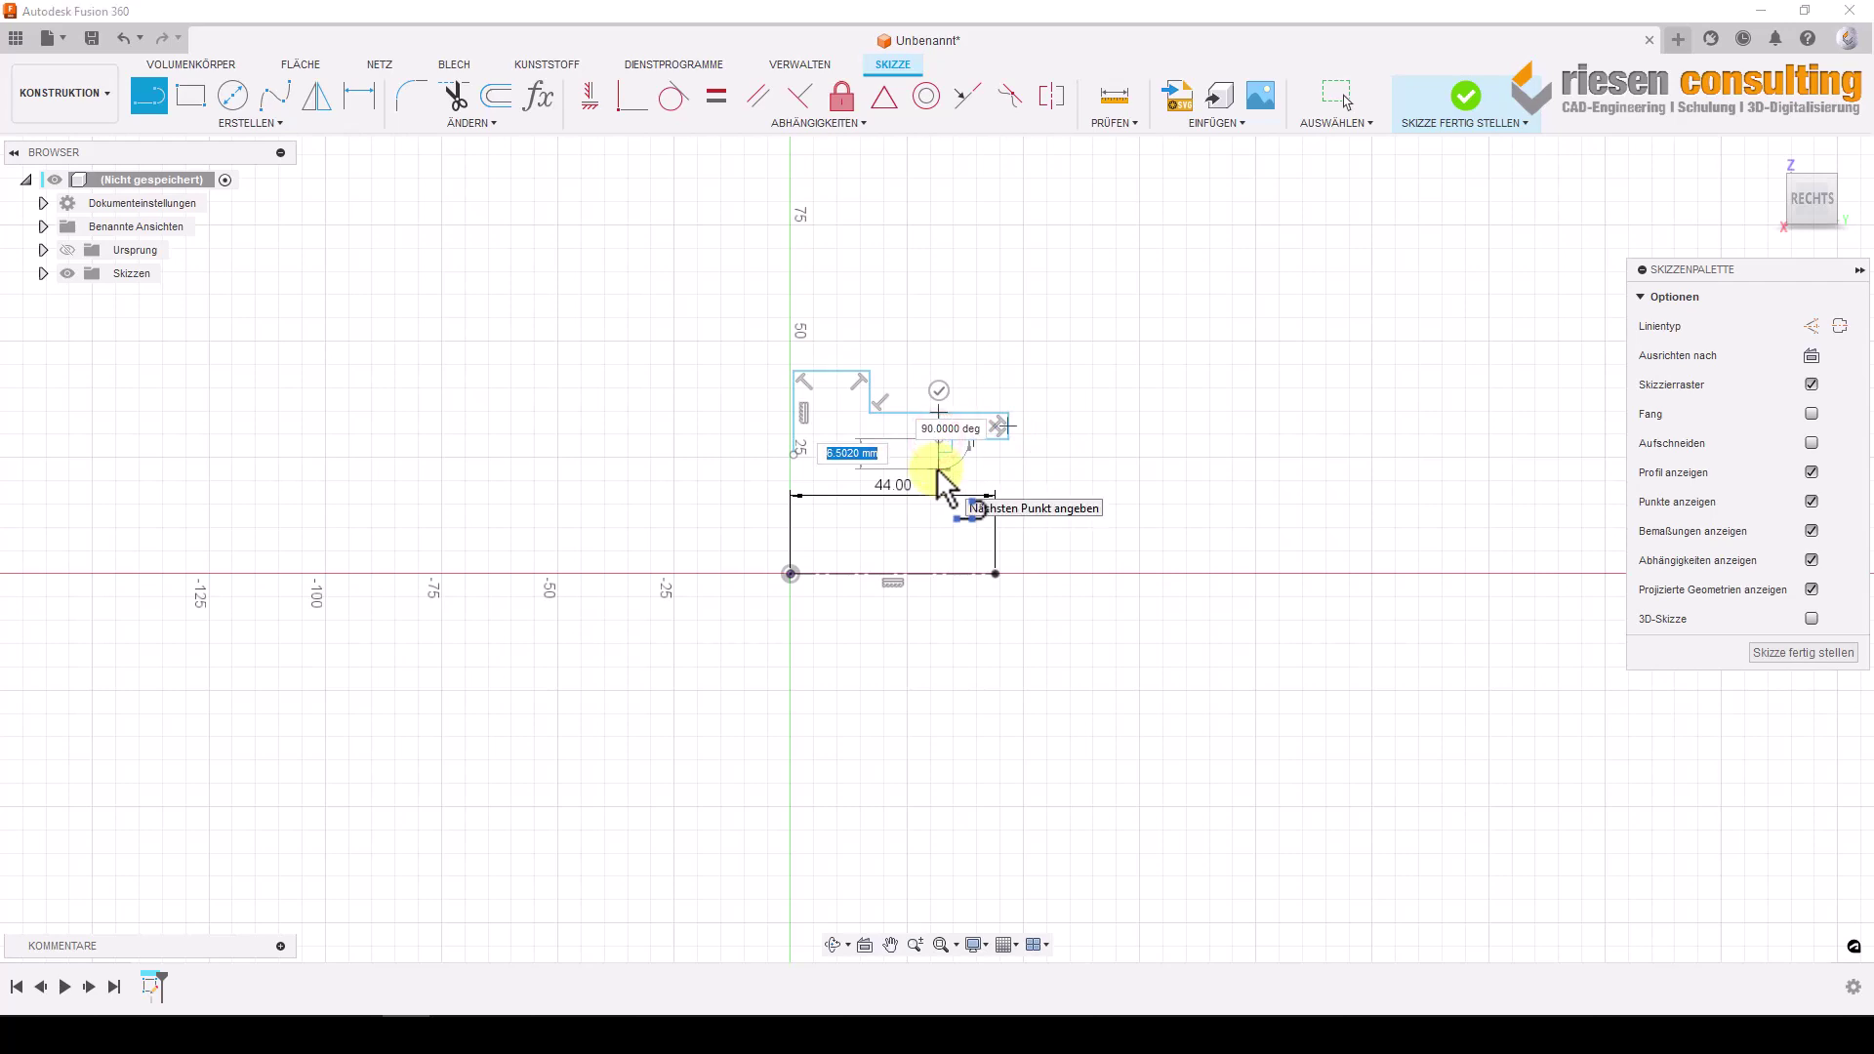
left_click(938, 456)
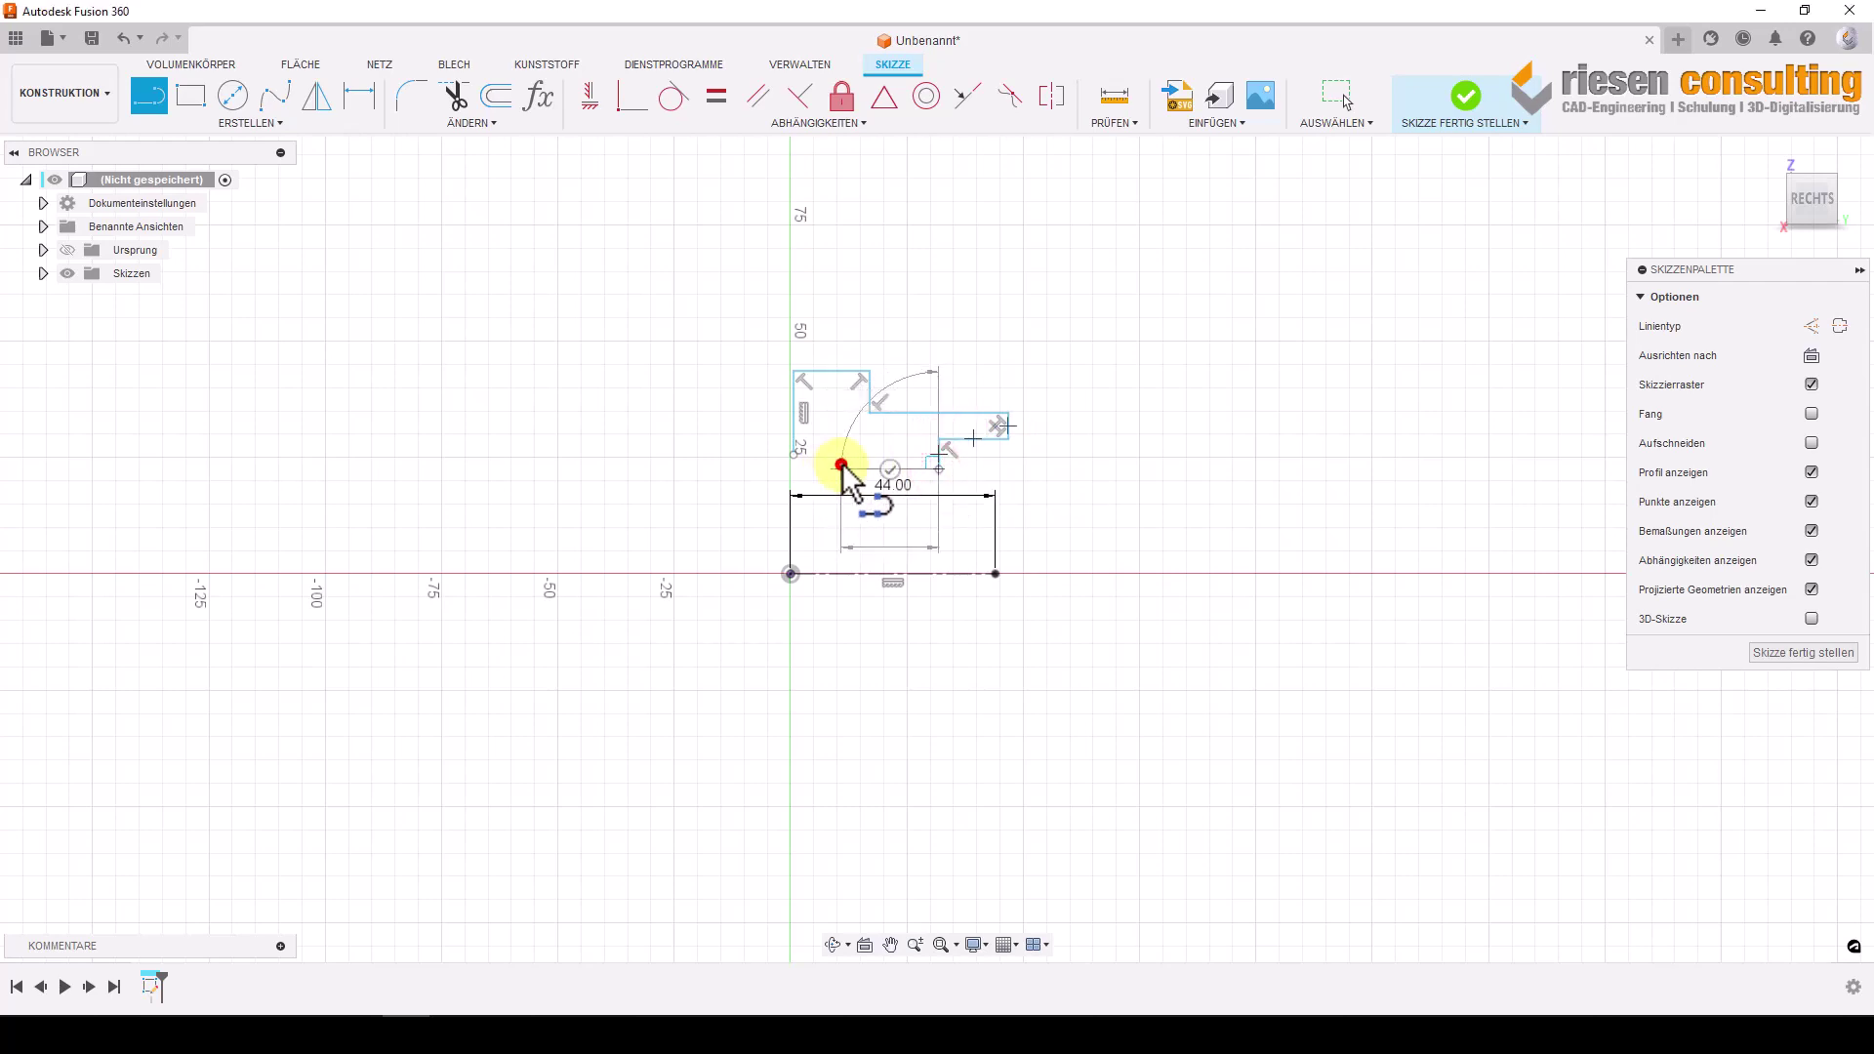
left_click(843, 456)
scroll(843, 456, "up", 2)
scroll(845, 455, "up", 4)
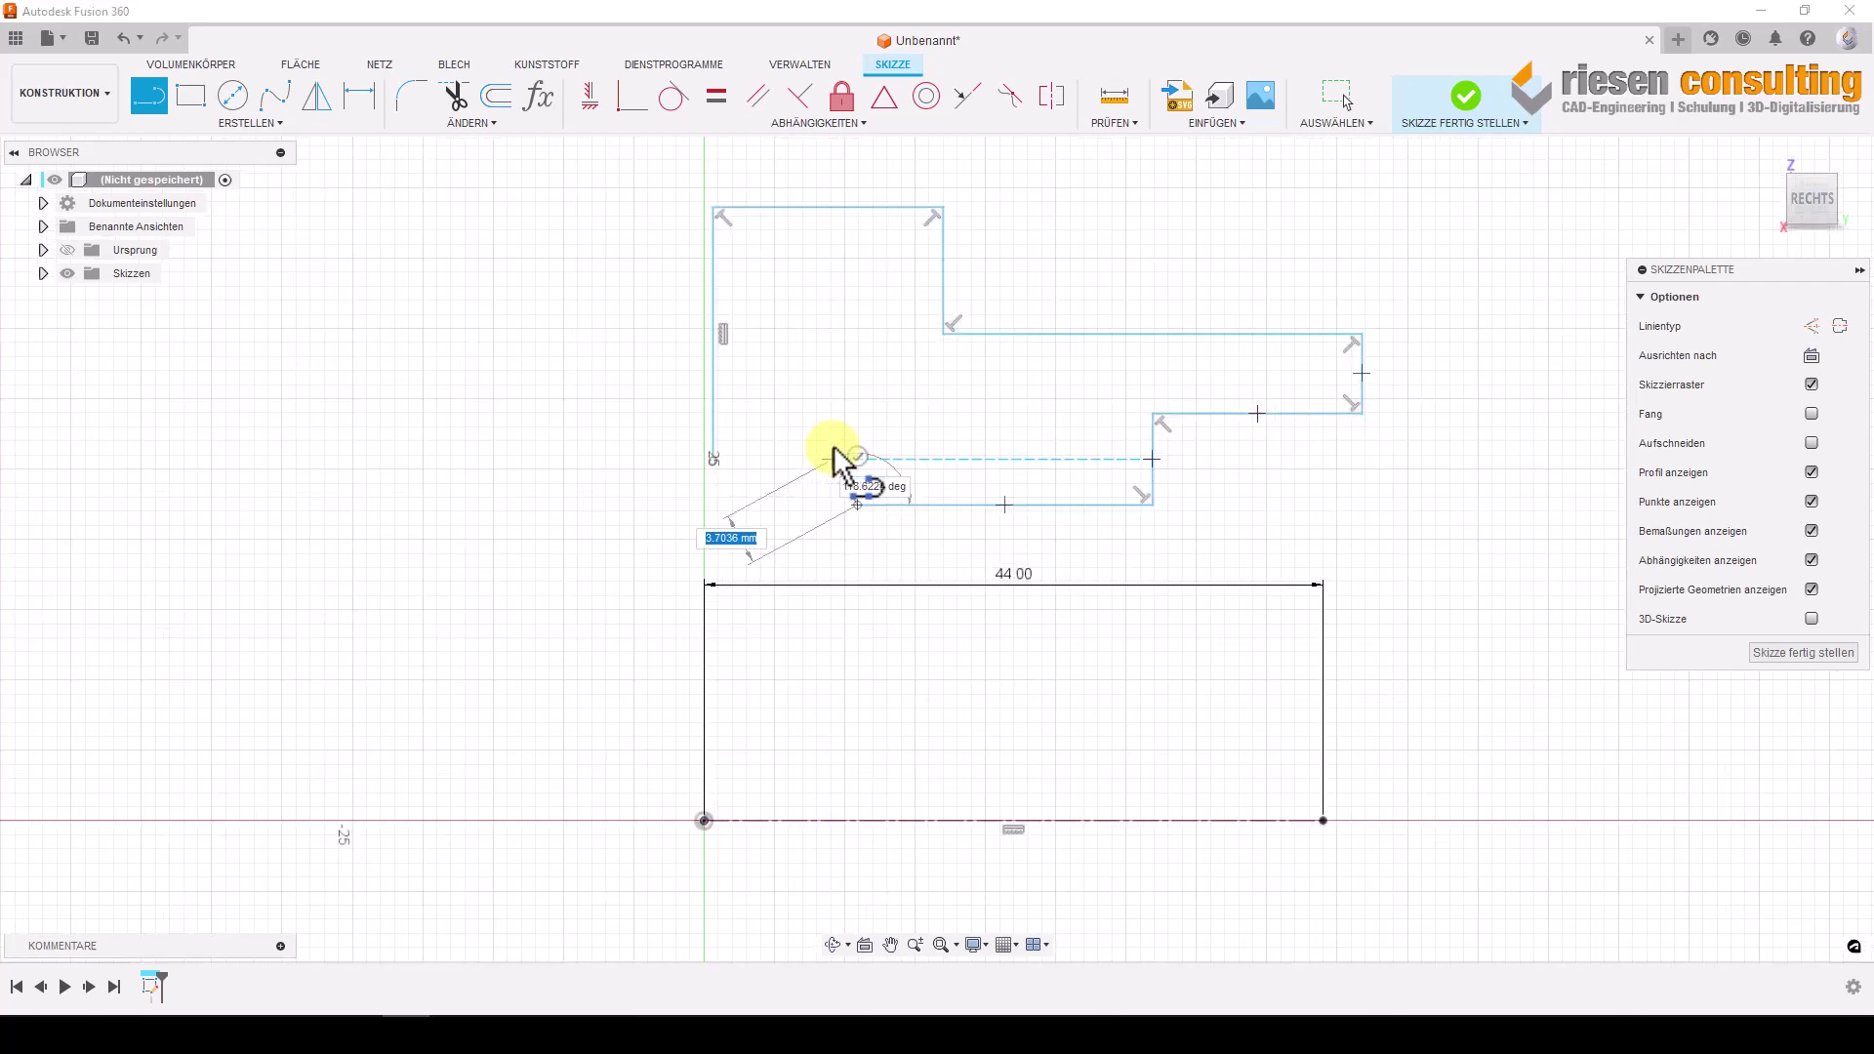
scroll(846, 454, "up", 2)
scroll(845, 456, "up", 3)
left_click(883, 473)
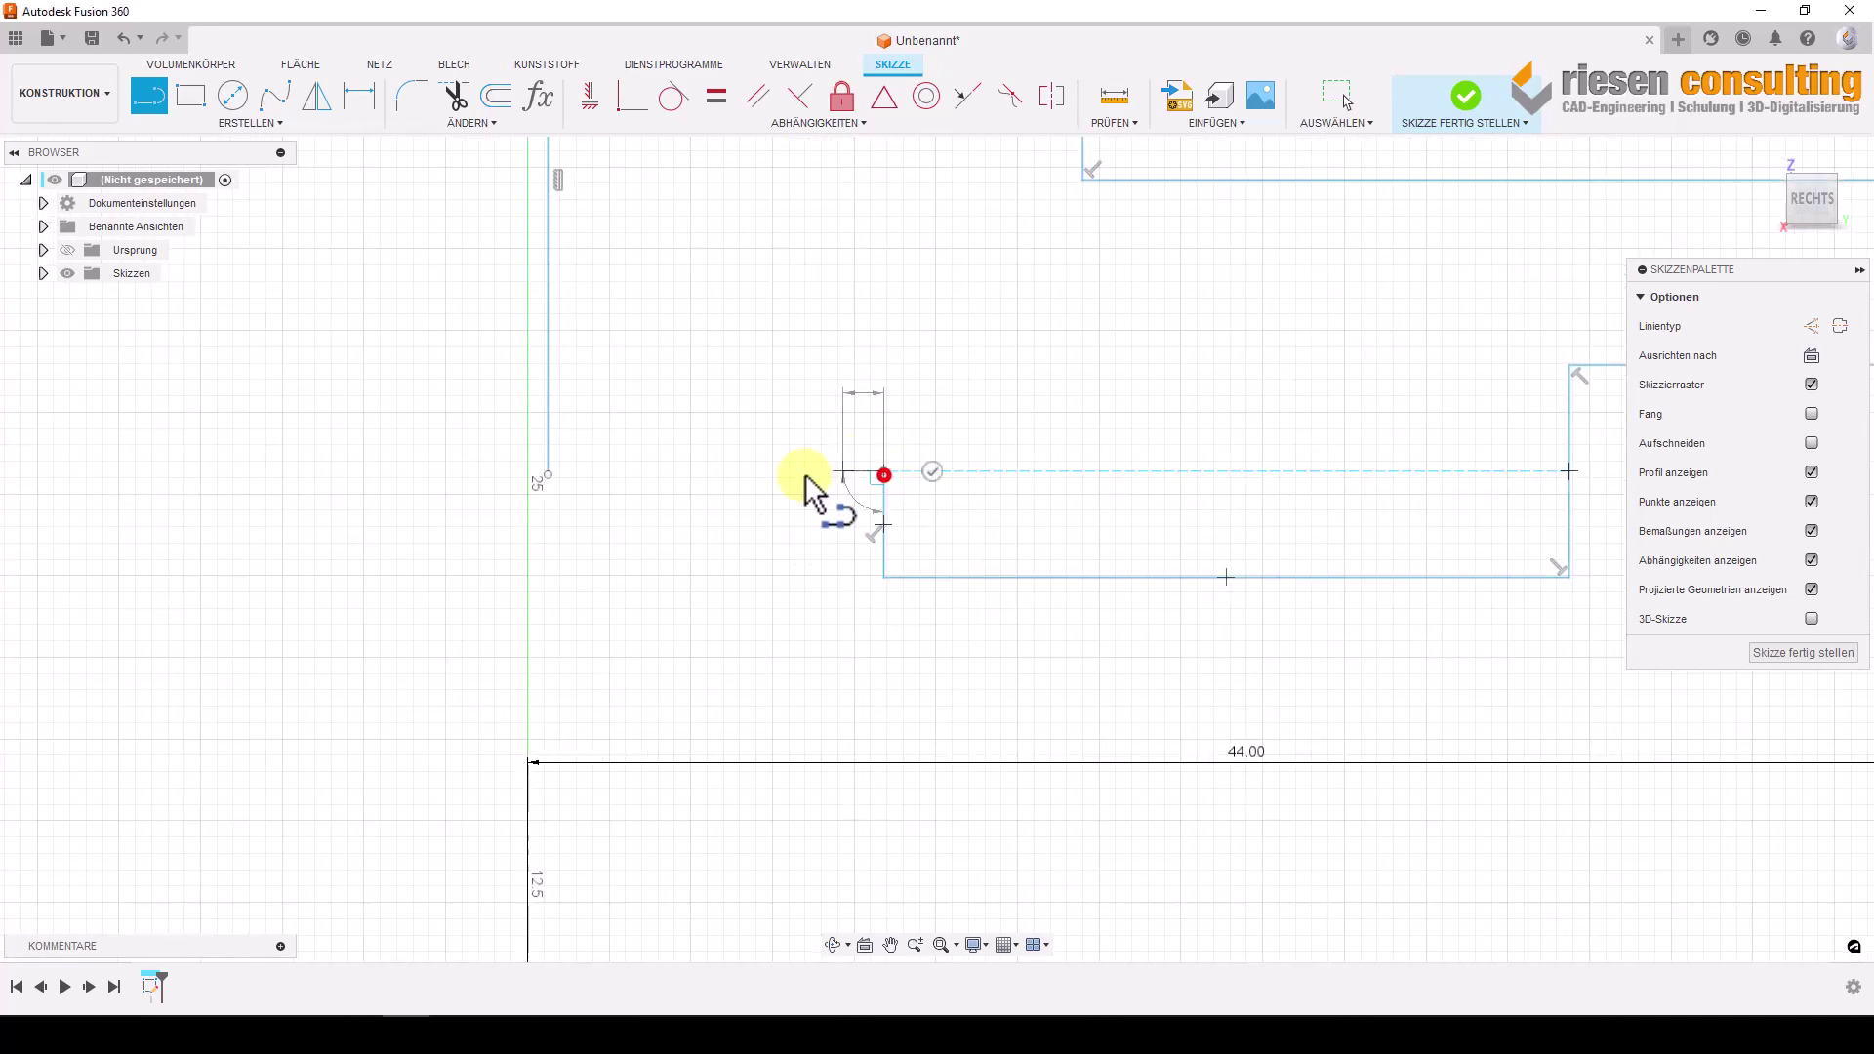
left_click(547, 474)
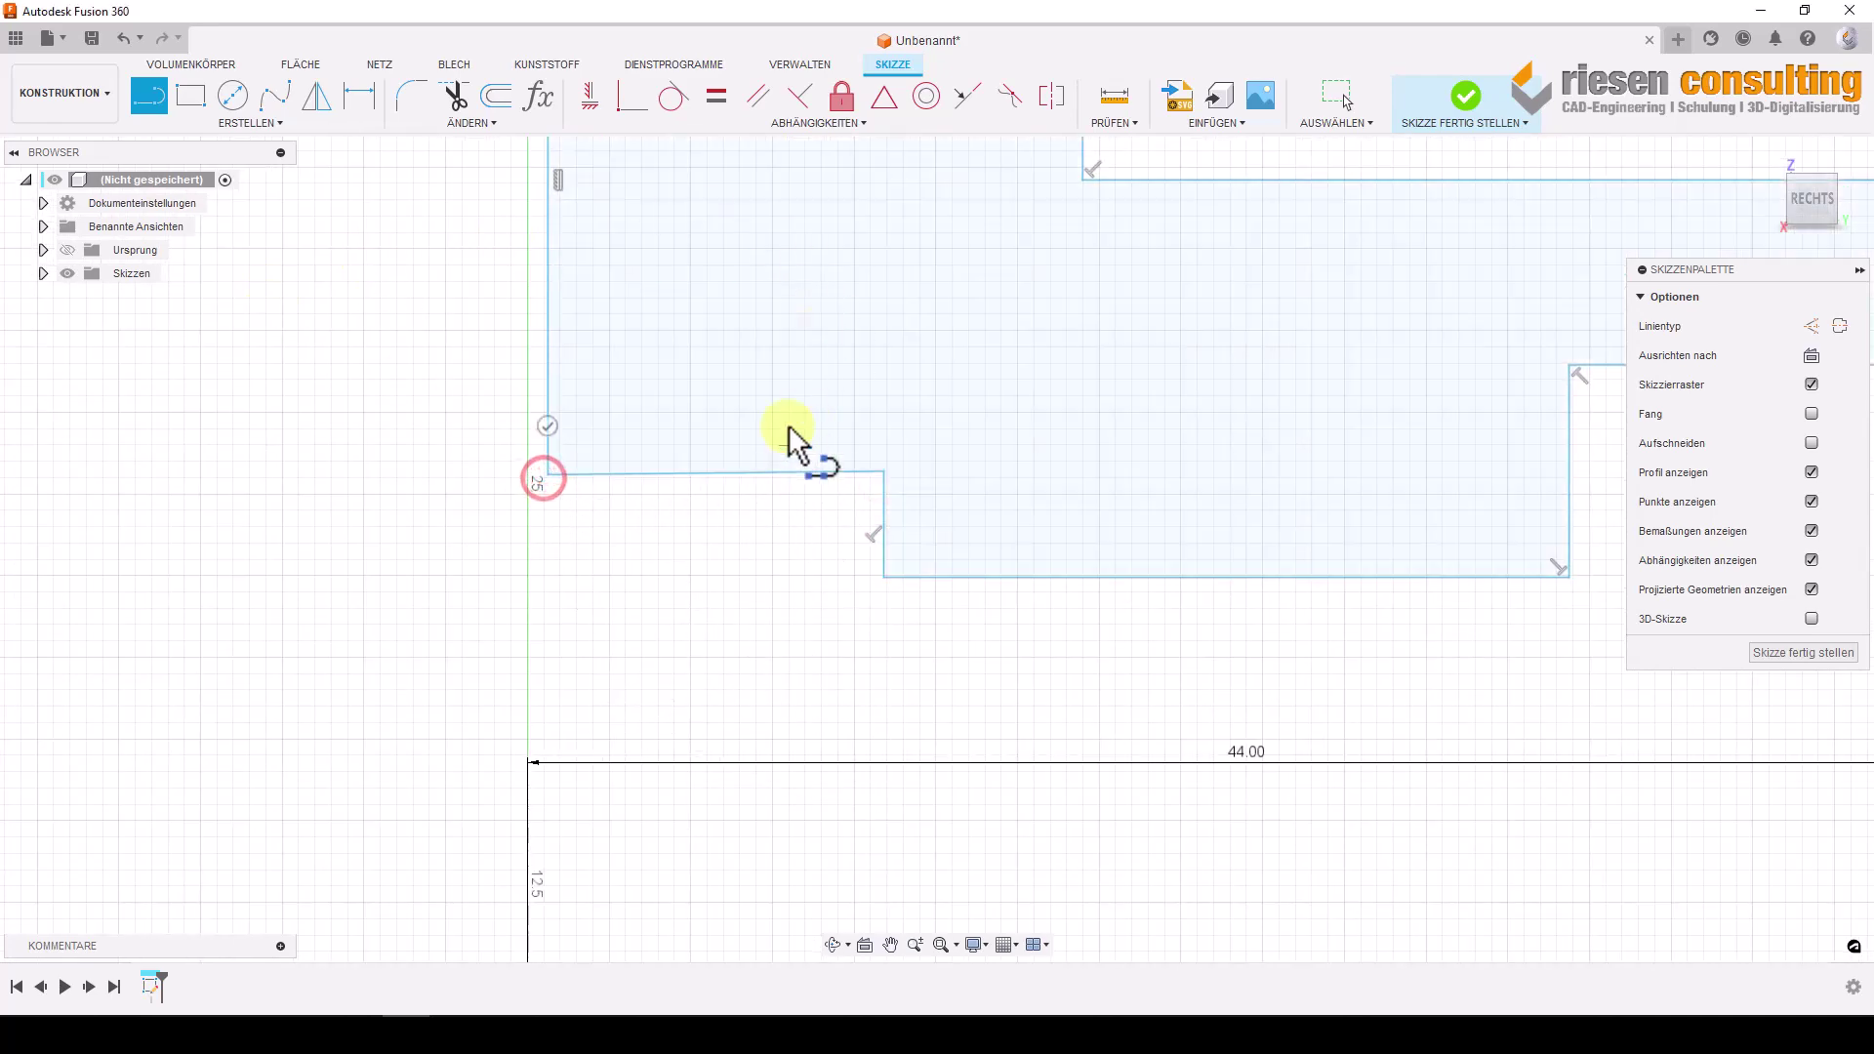
Make the slanted edge horizontal and align the outline's ends with the centerline endpoints.
left_click(590, 96)
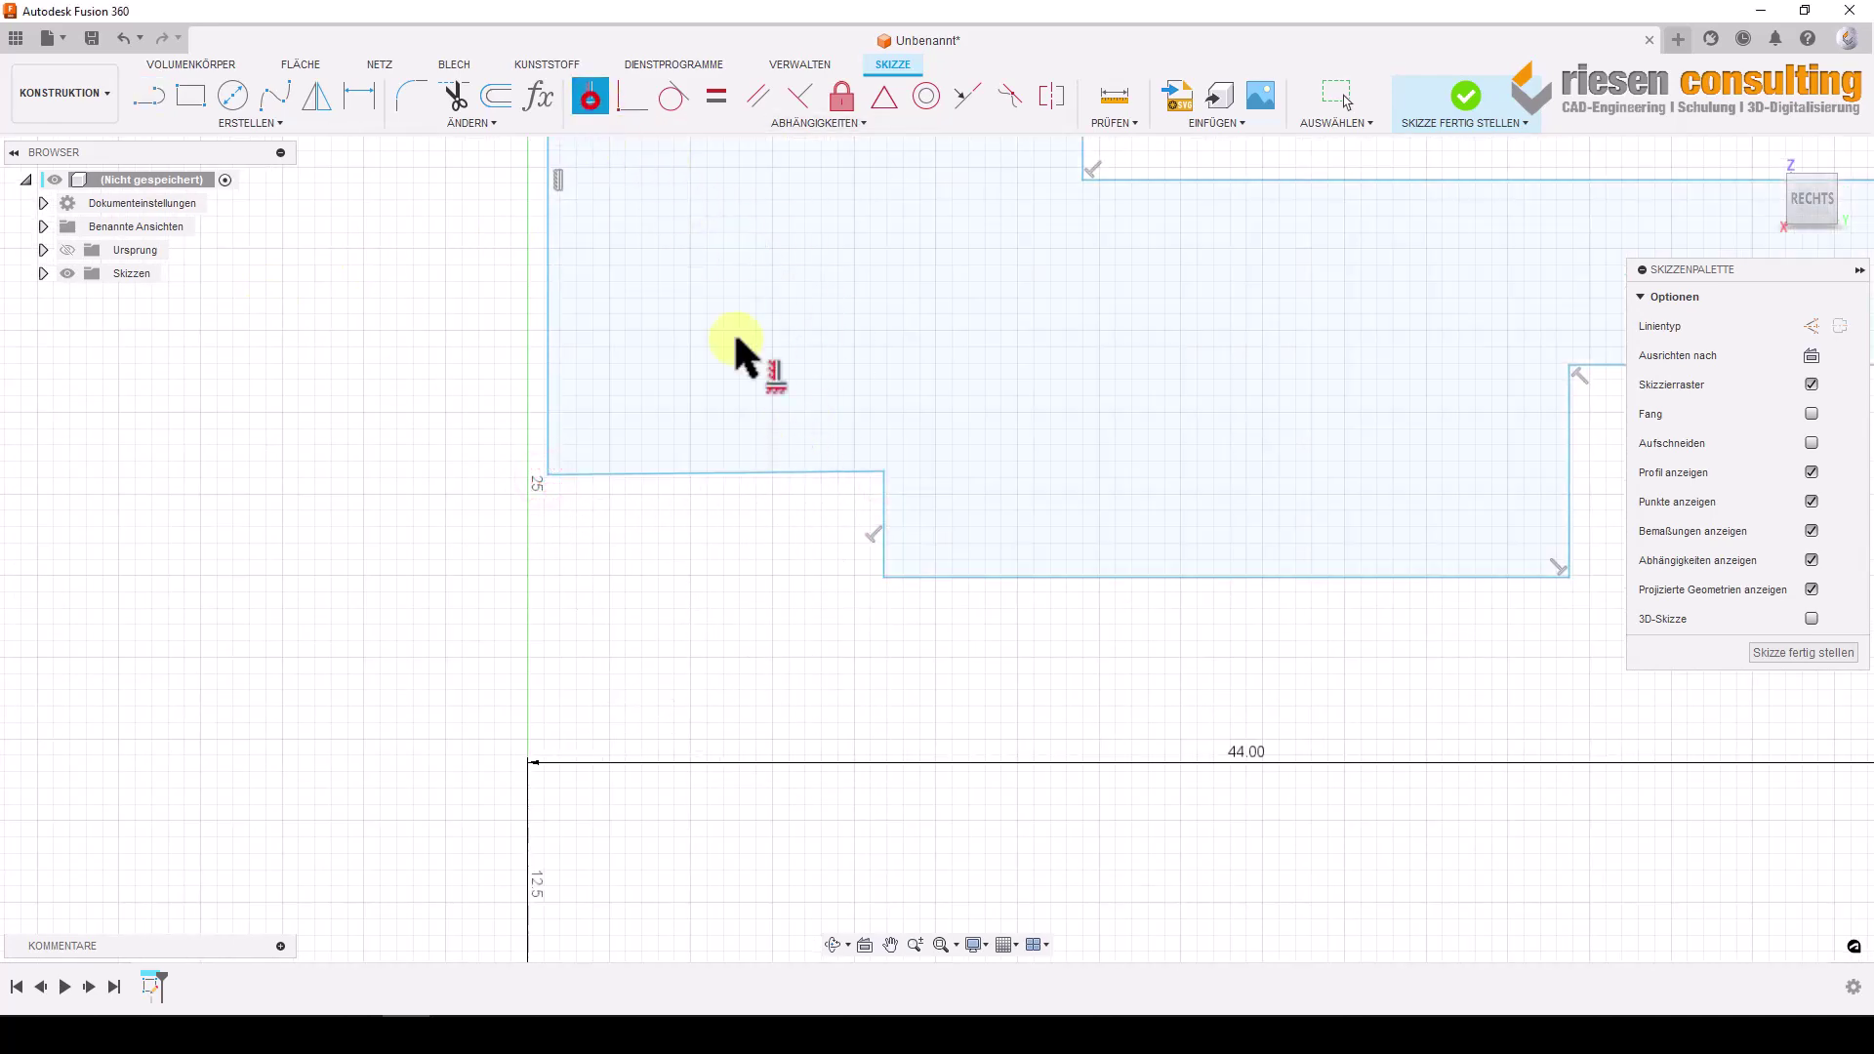
left_click(767, 474)
scroll(561, 661, "down", 2)
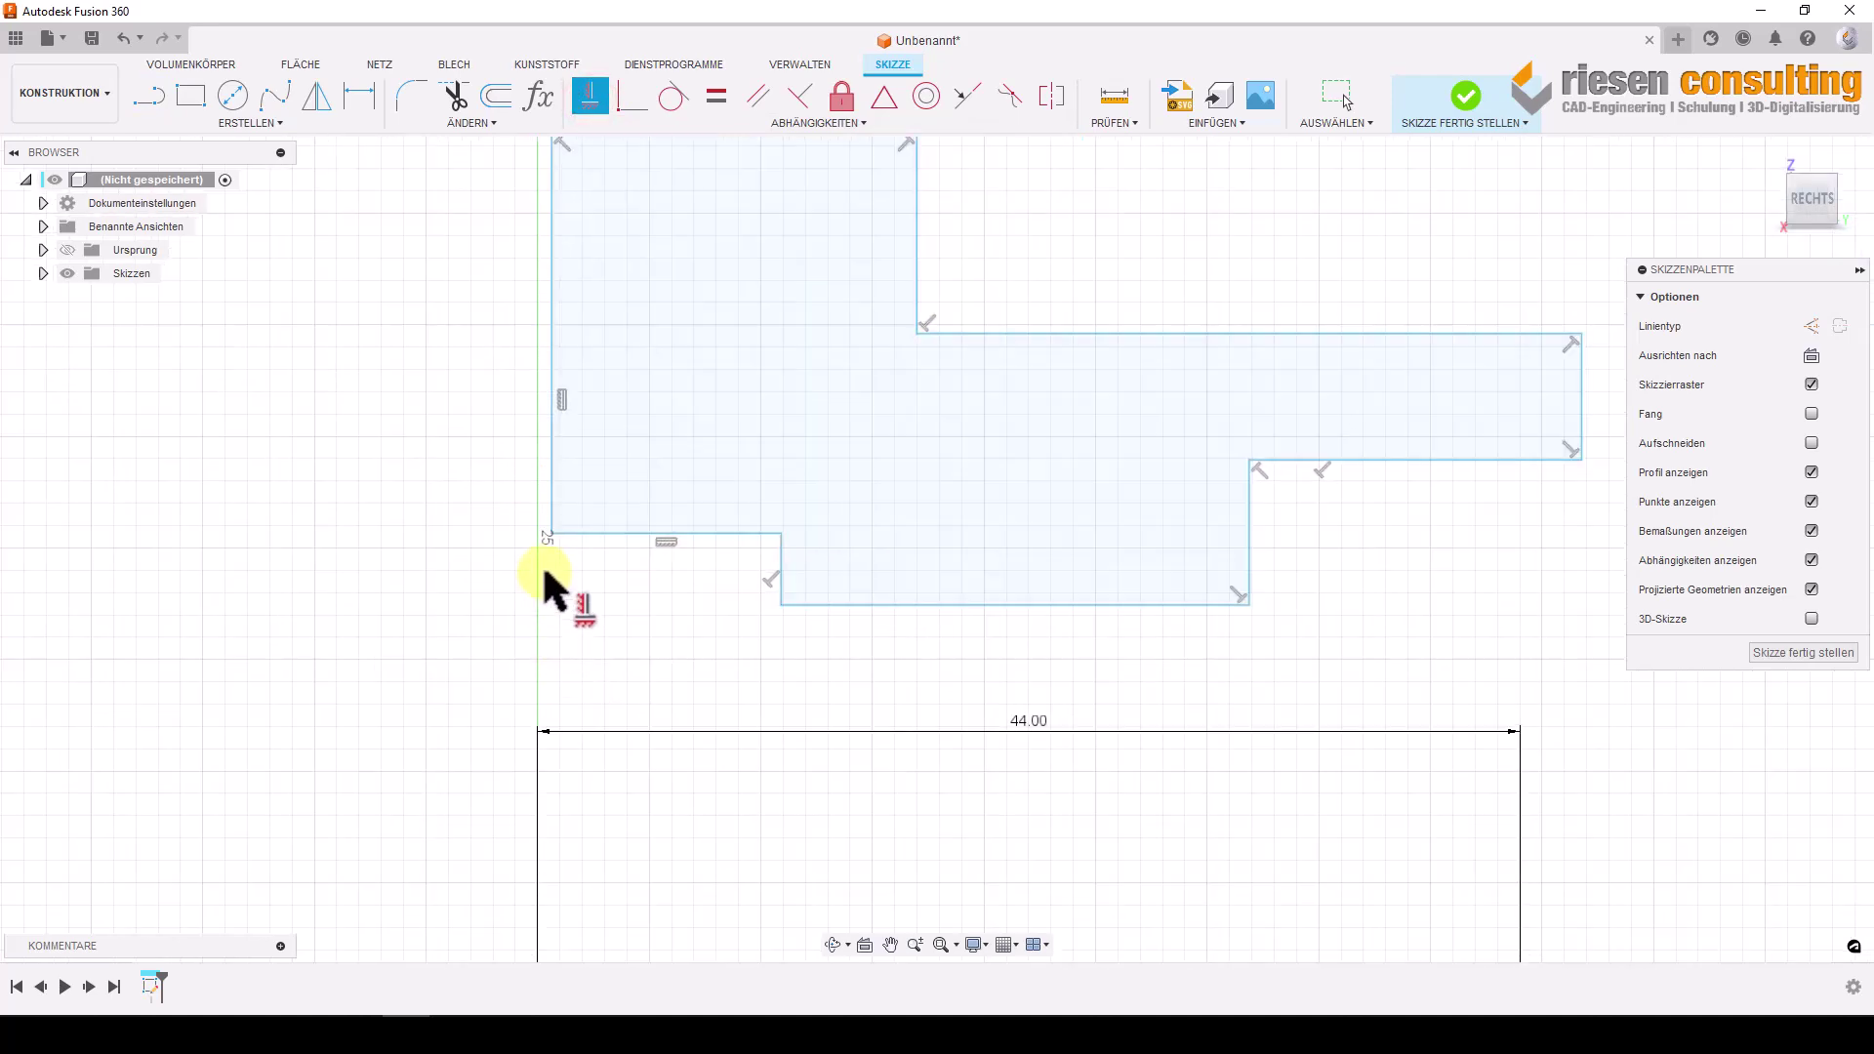
left_click(549, 537)
scroll(555, 581, "down", 2)
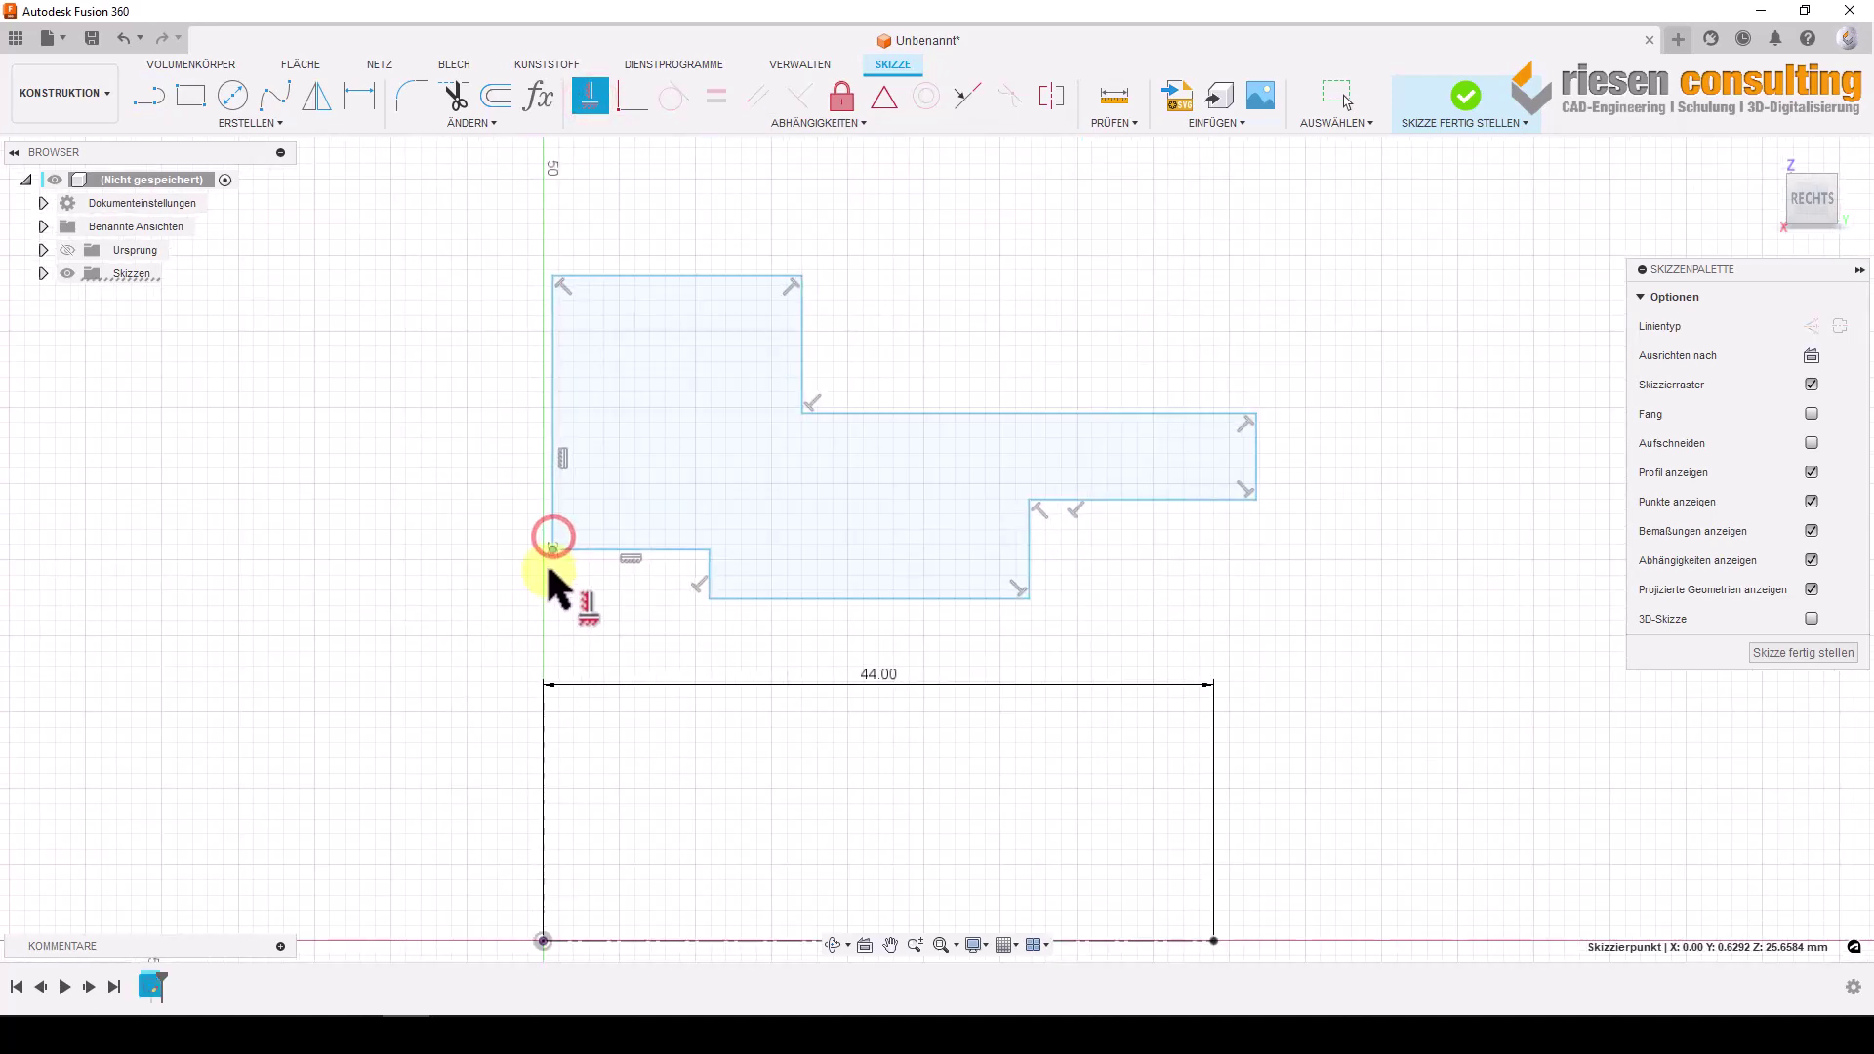
left_click(544, 940)
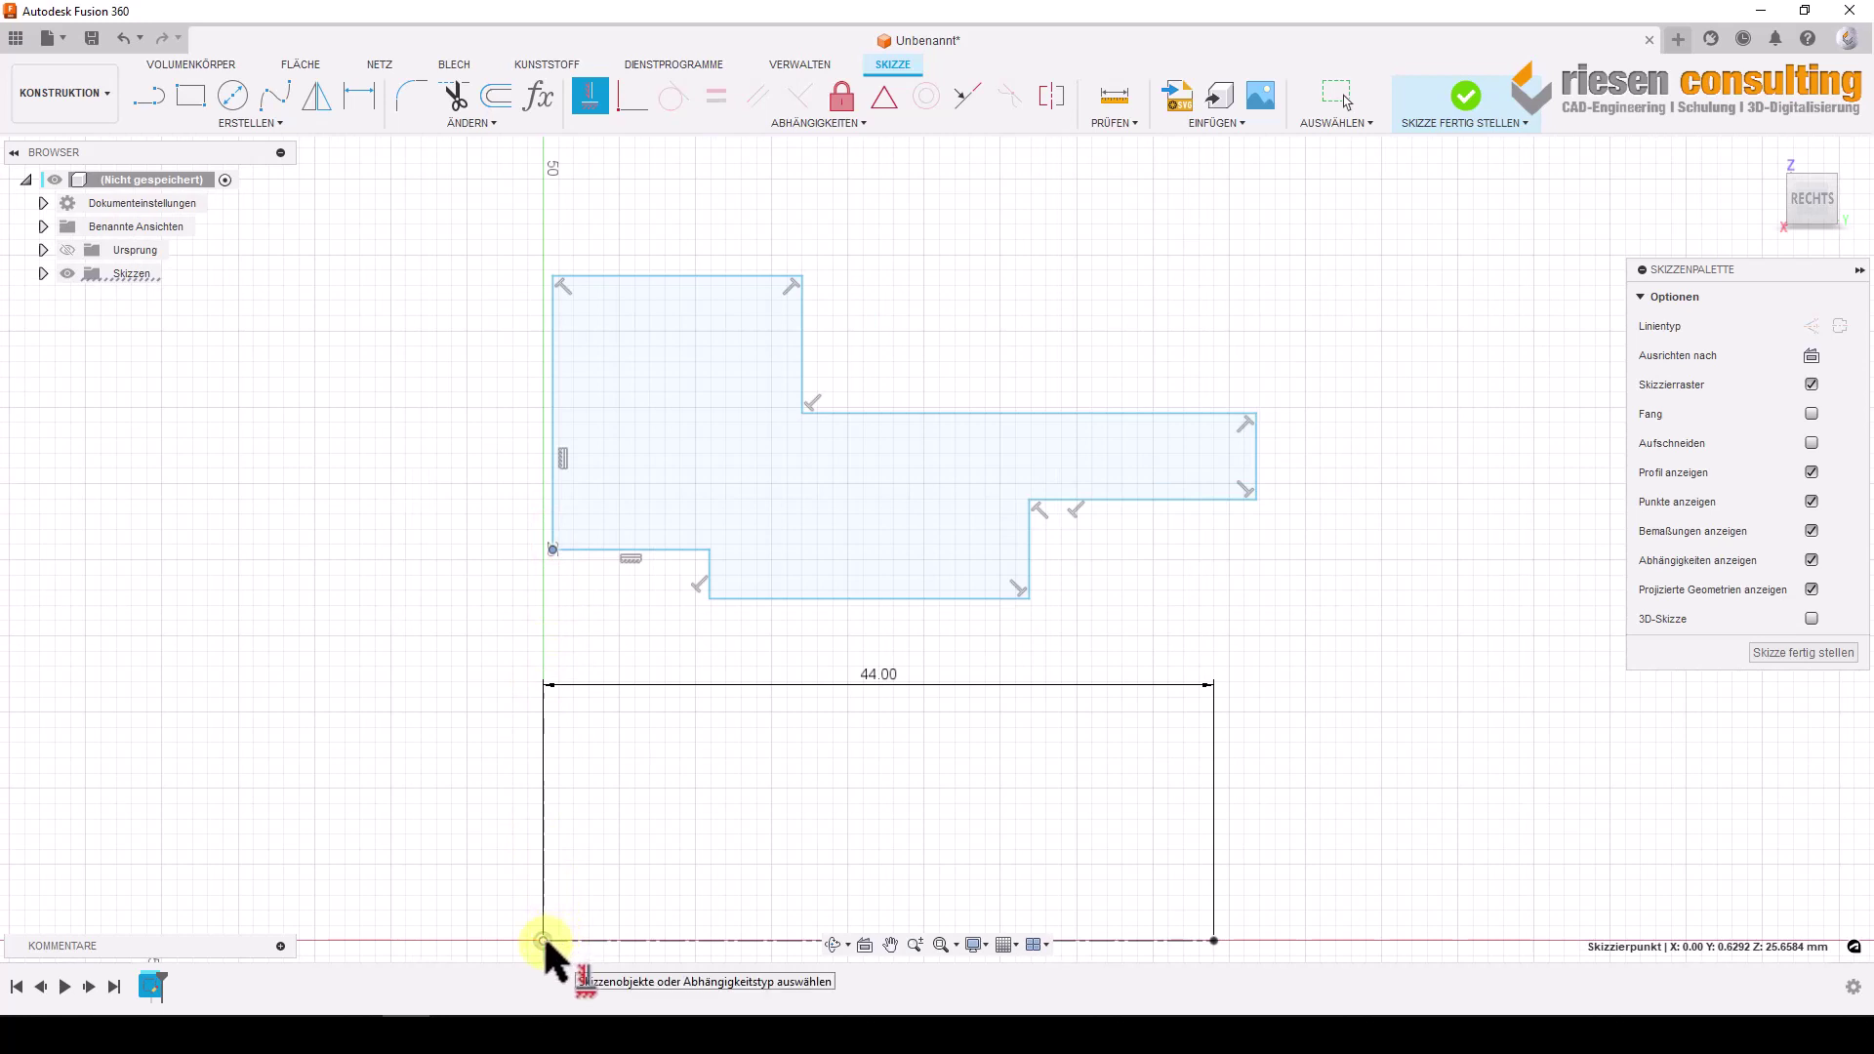
left_click(544, 940)
left_click(1215, 940)
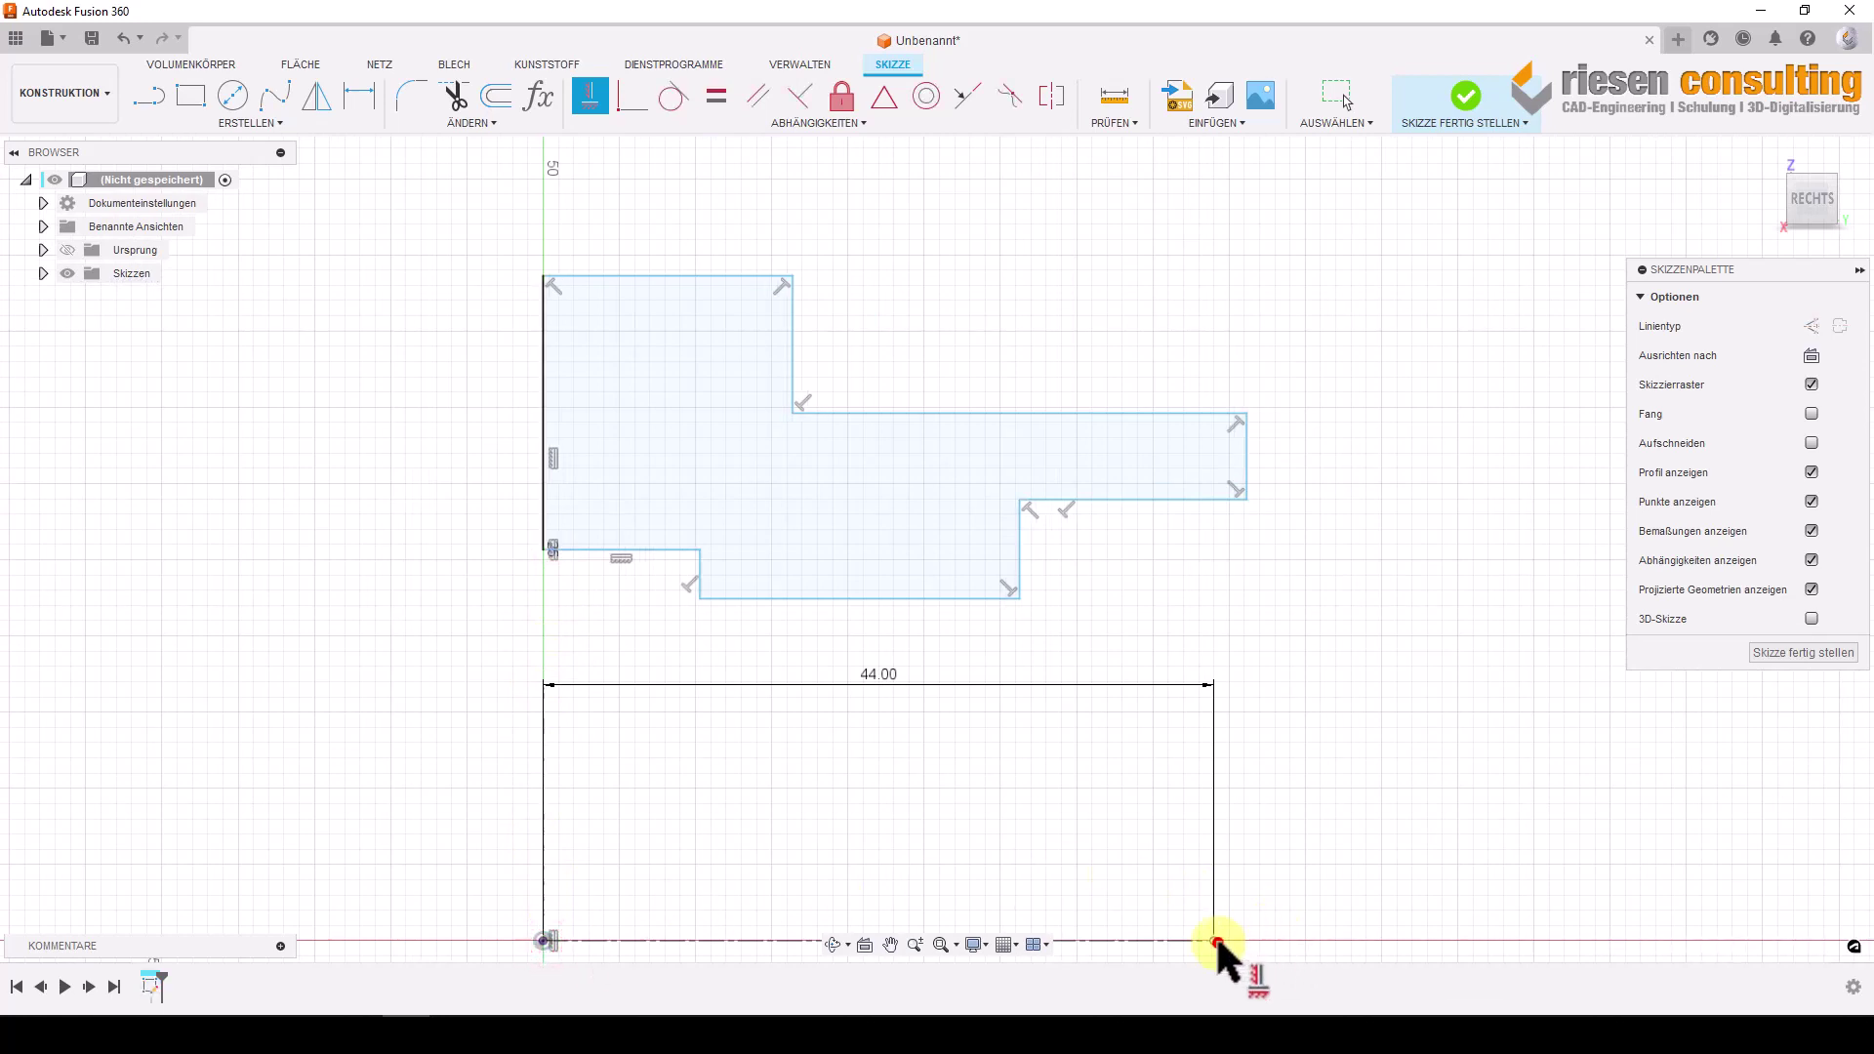
left_click(1244, 499)
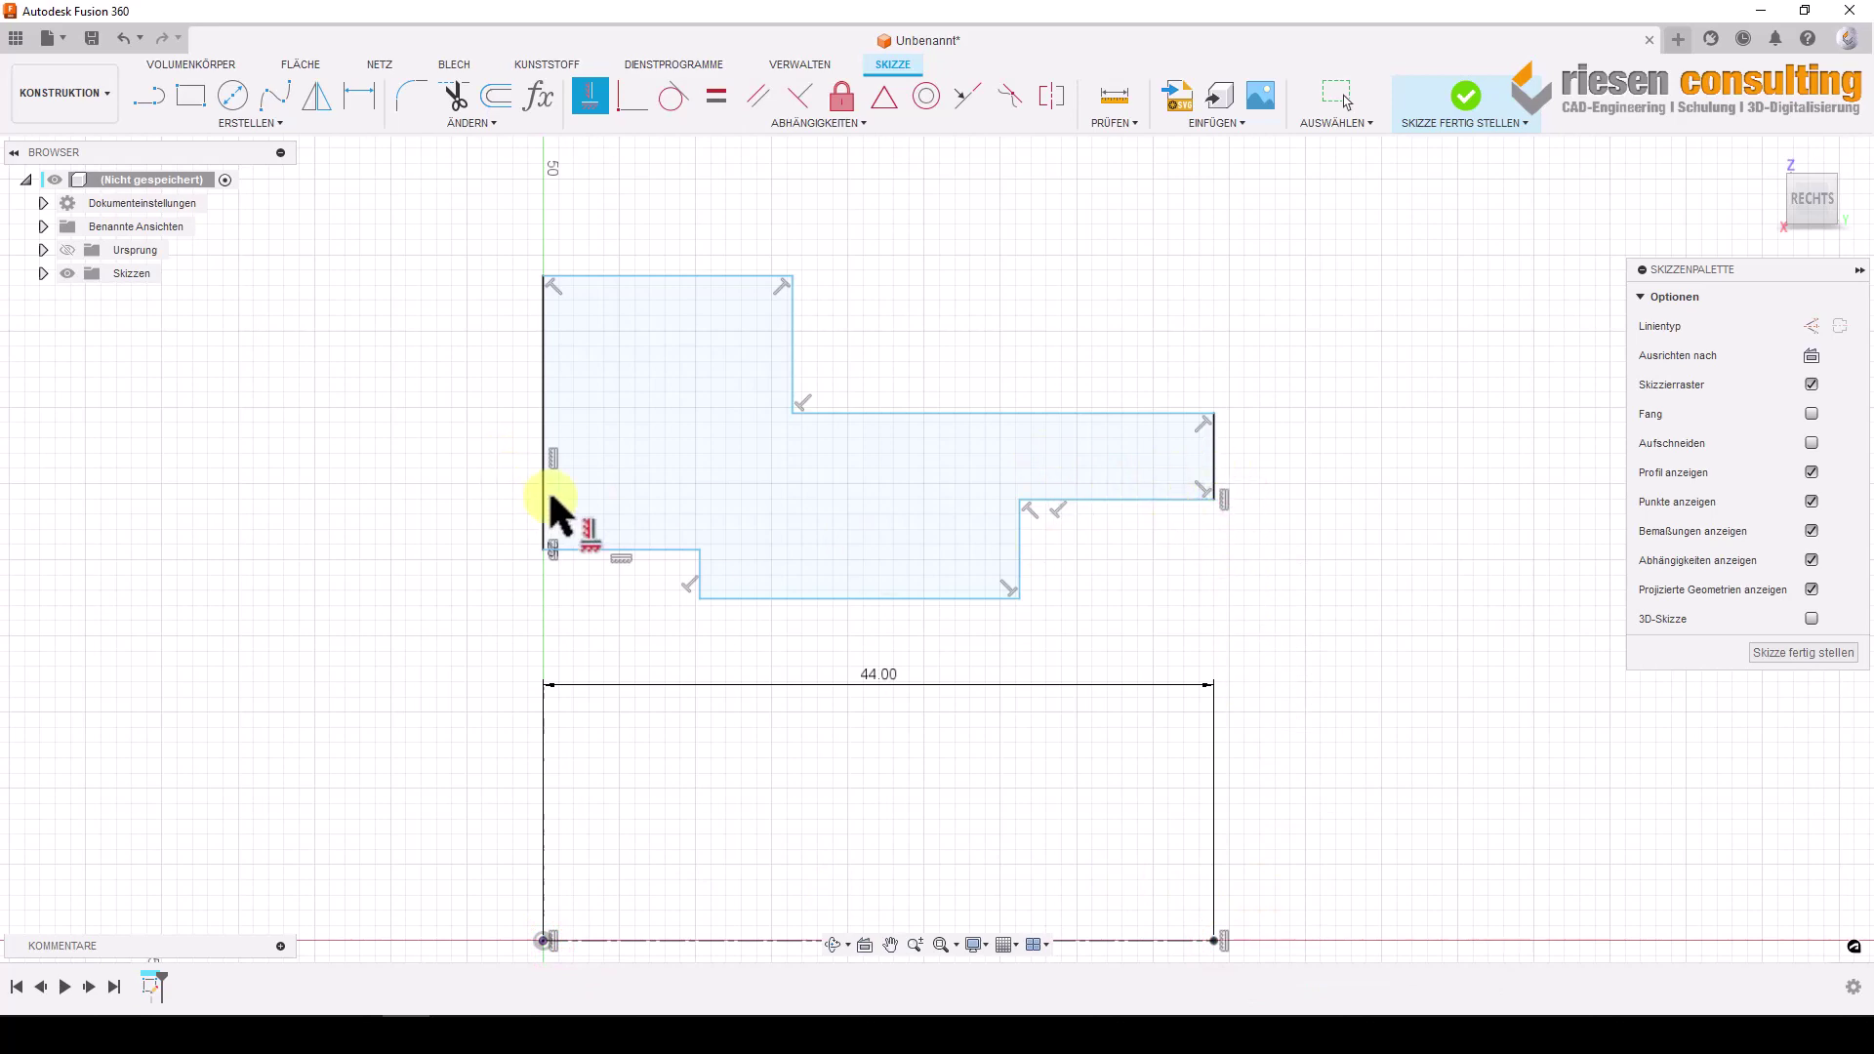
left_click(361, 96)
scroll(558, 454, "down", 2)
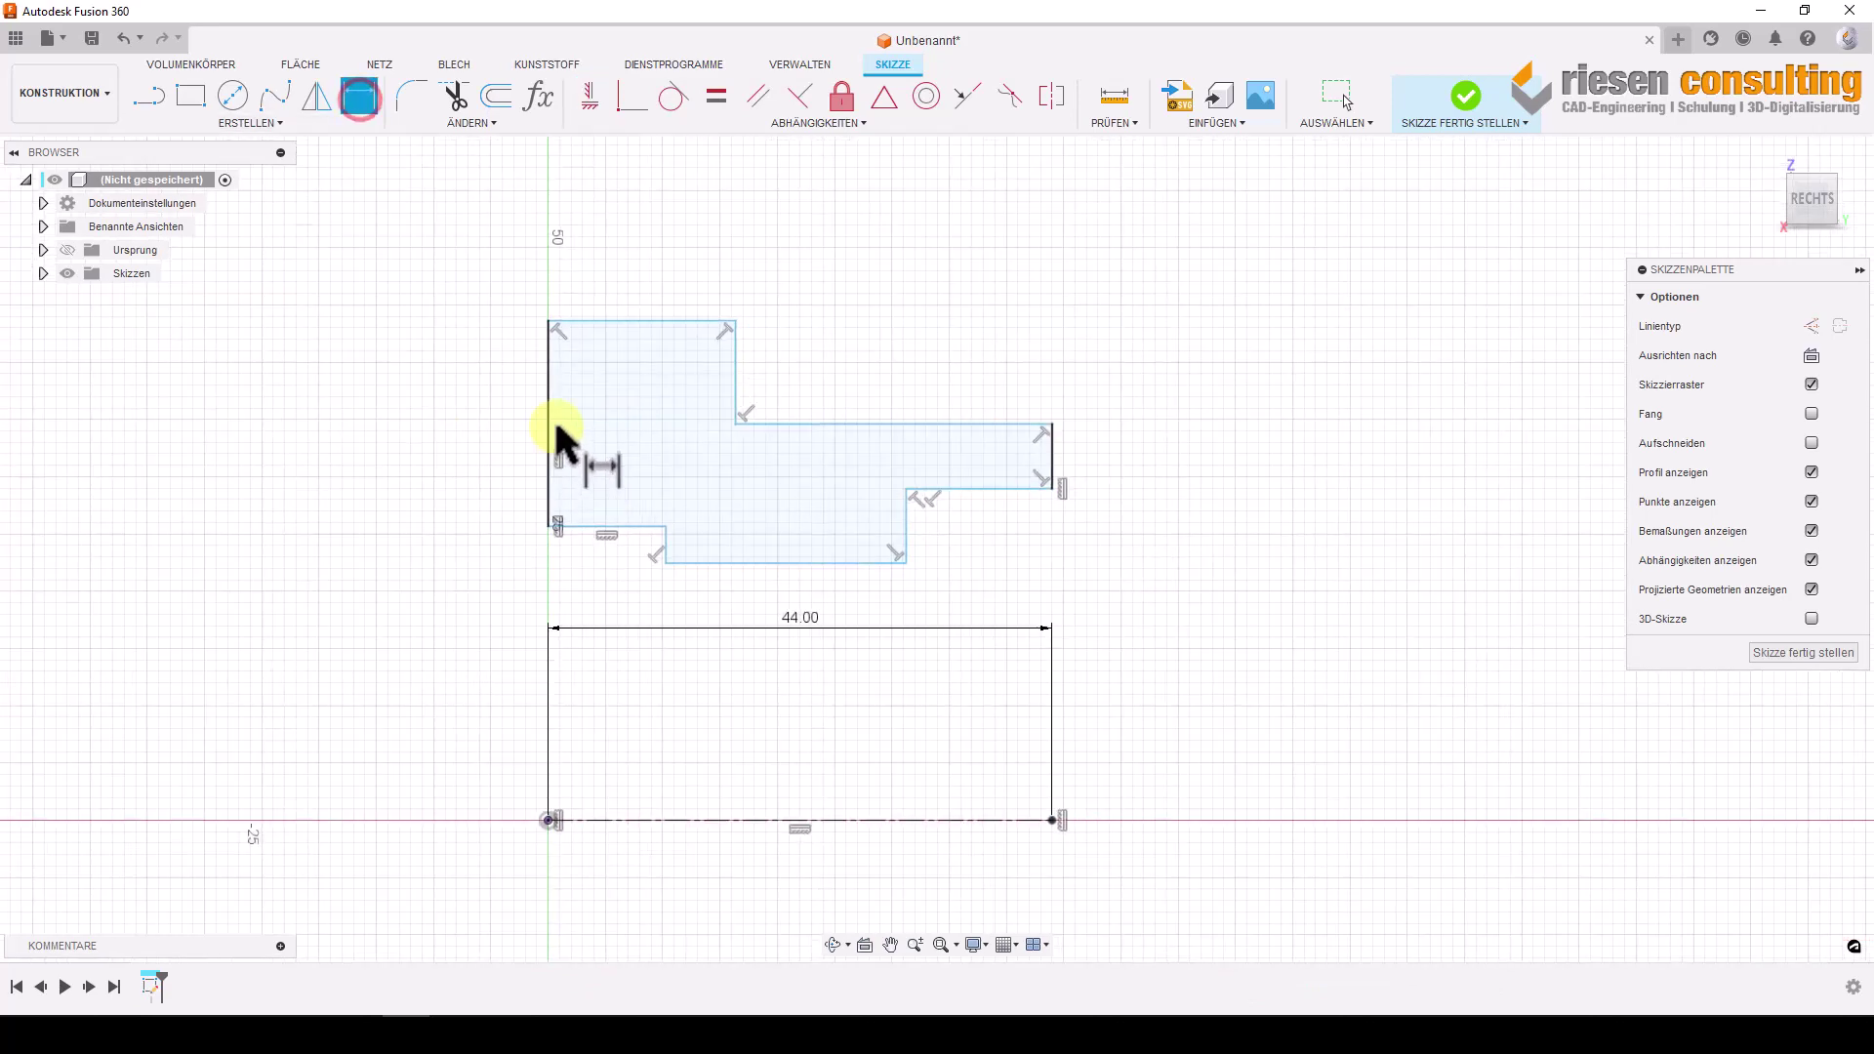
Add the first two diameter dimensions to the profile: Ø22 and Ø20 mm.
left_click(597, 818)
scroll(605, 816, "down", 1)
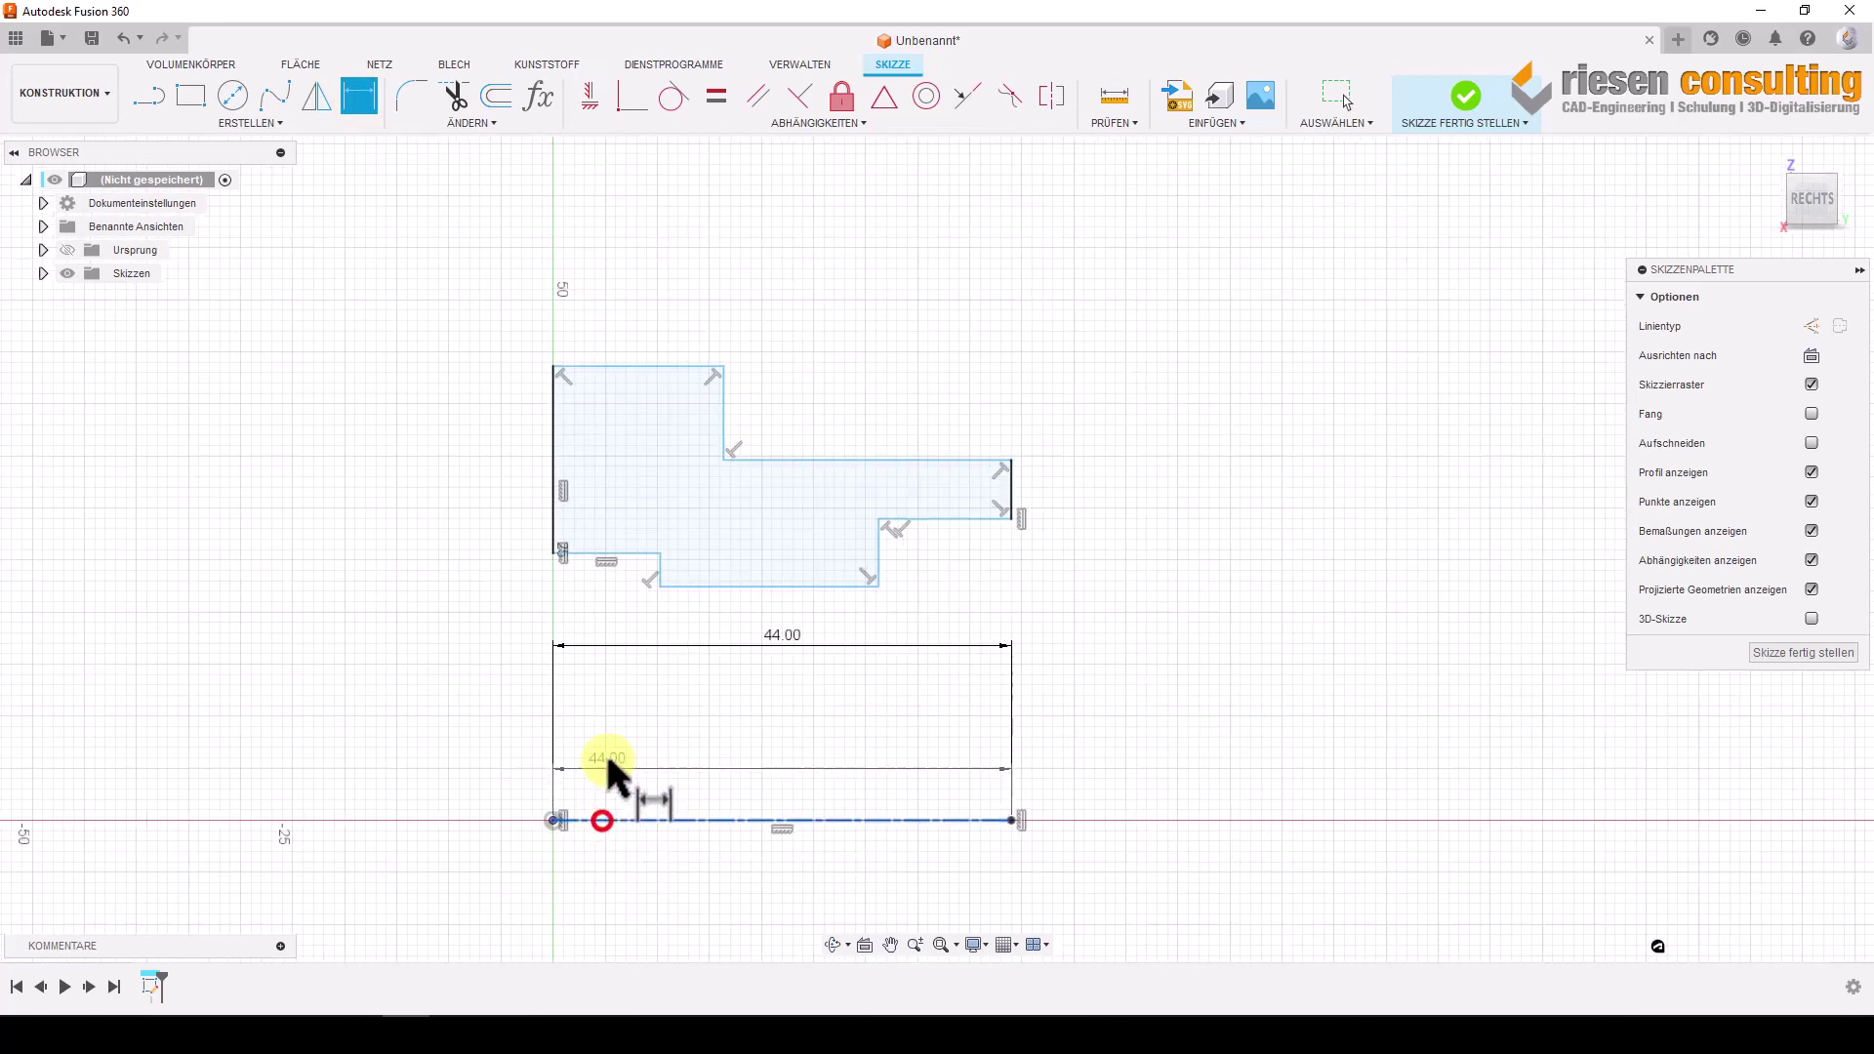
left_click(627, 554)
left_click(475, 692)
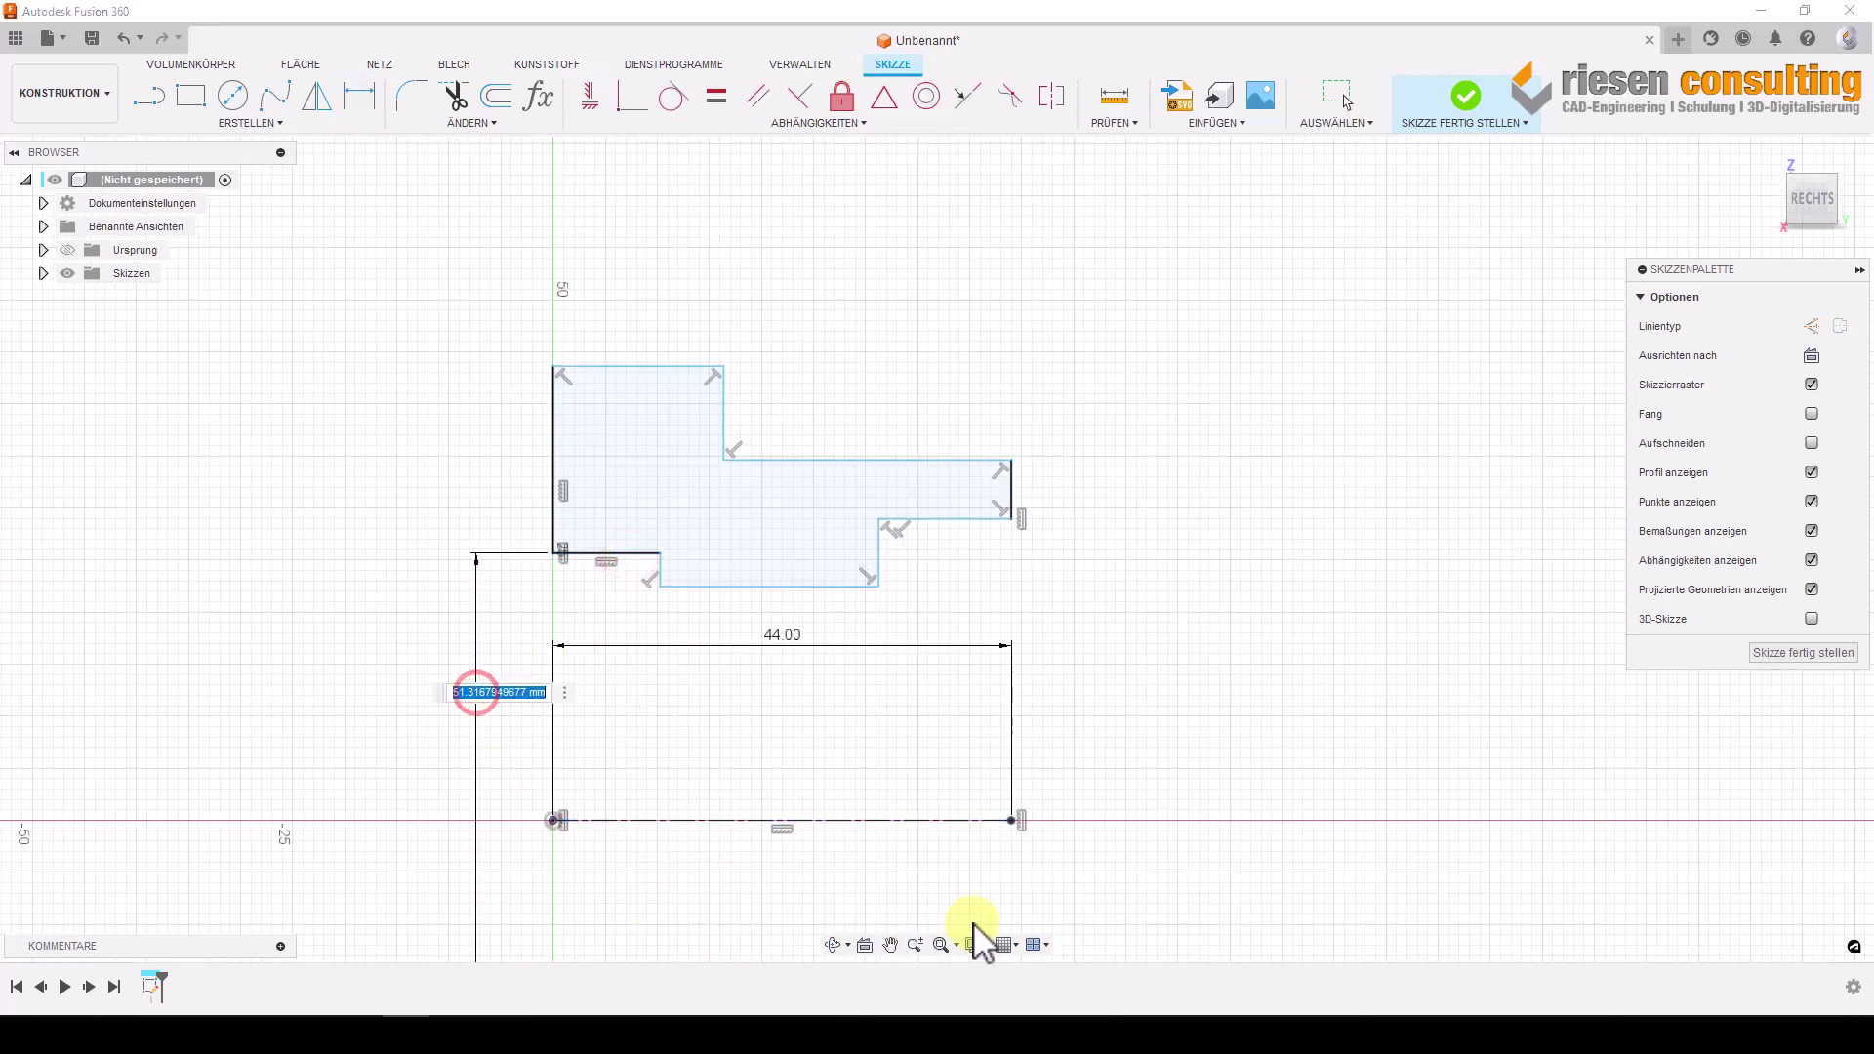
key("Return")
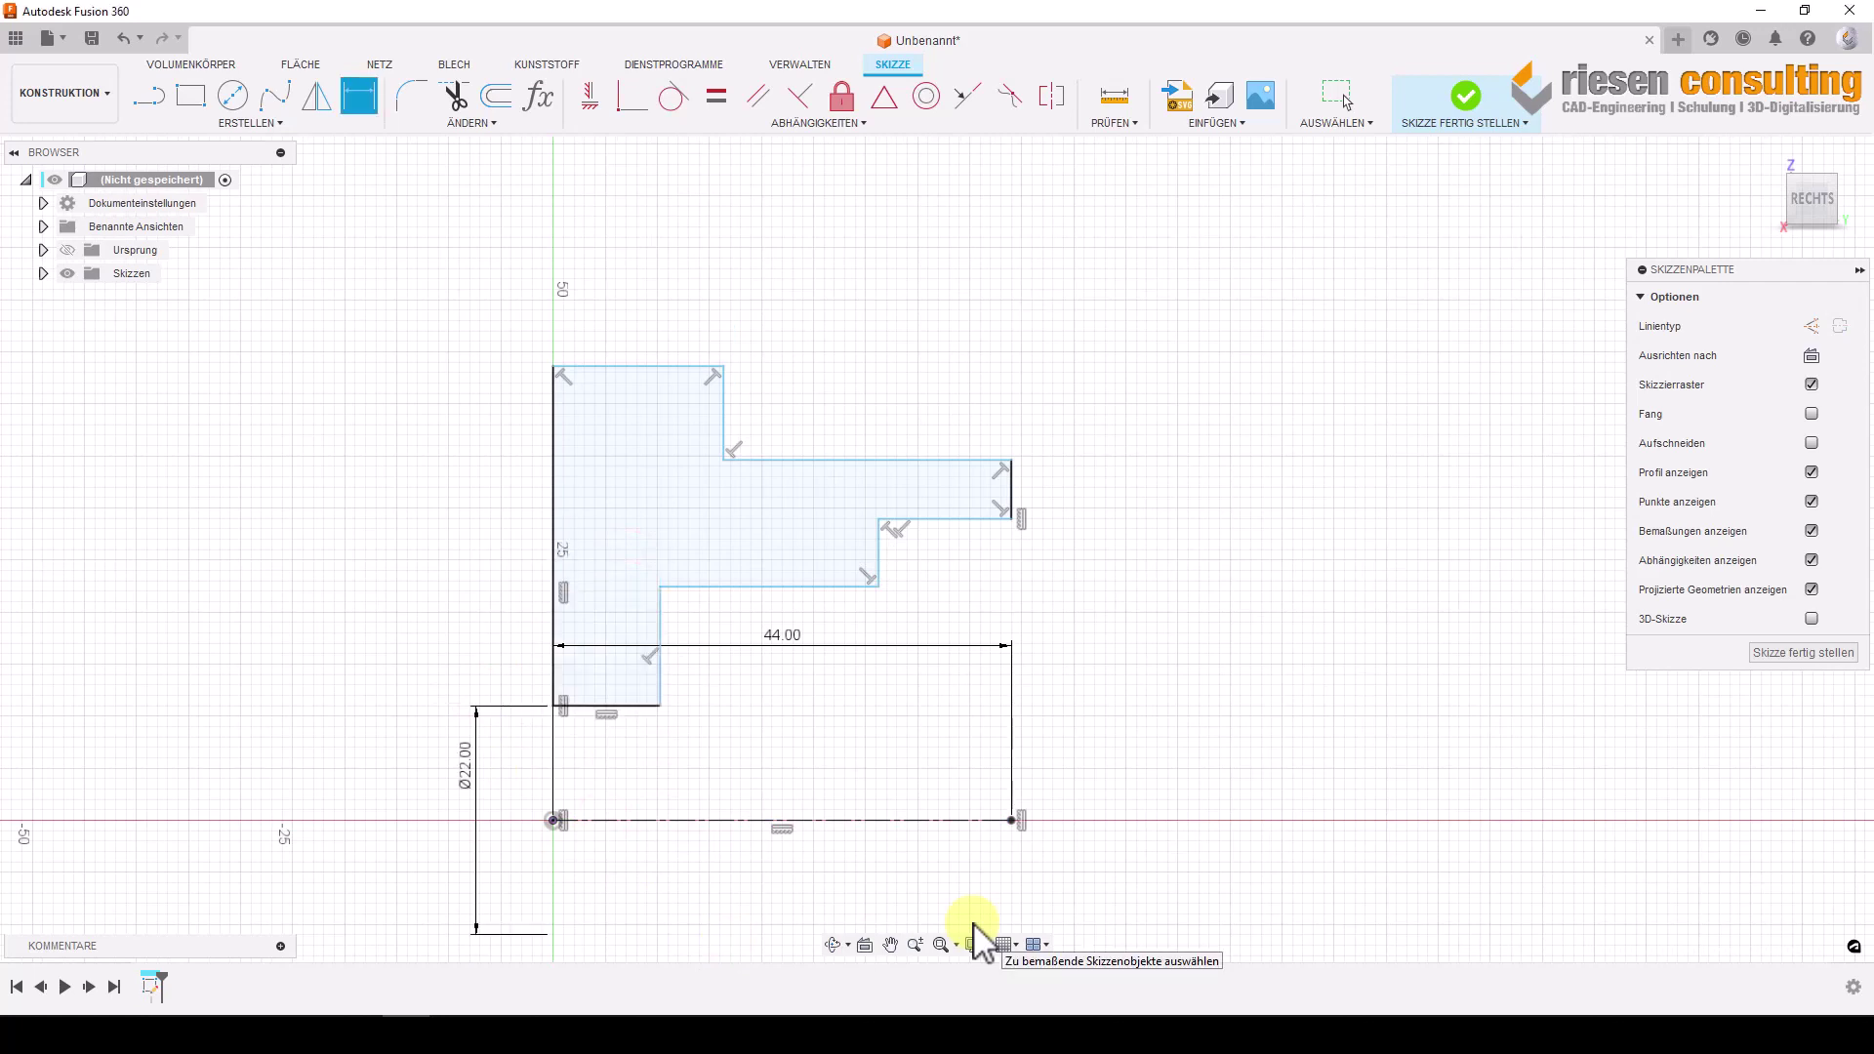
left_click(844, 820)
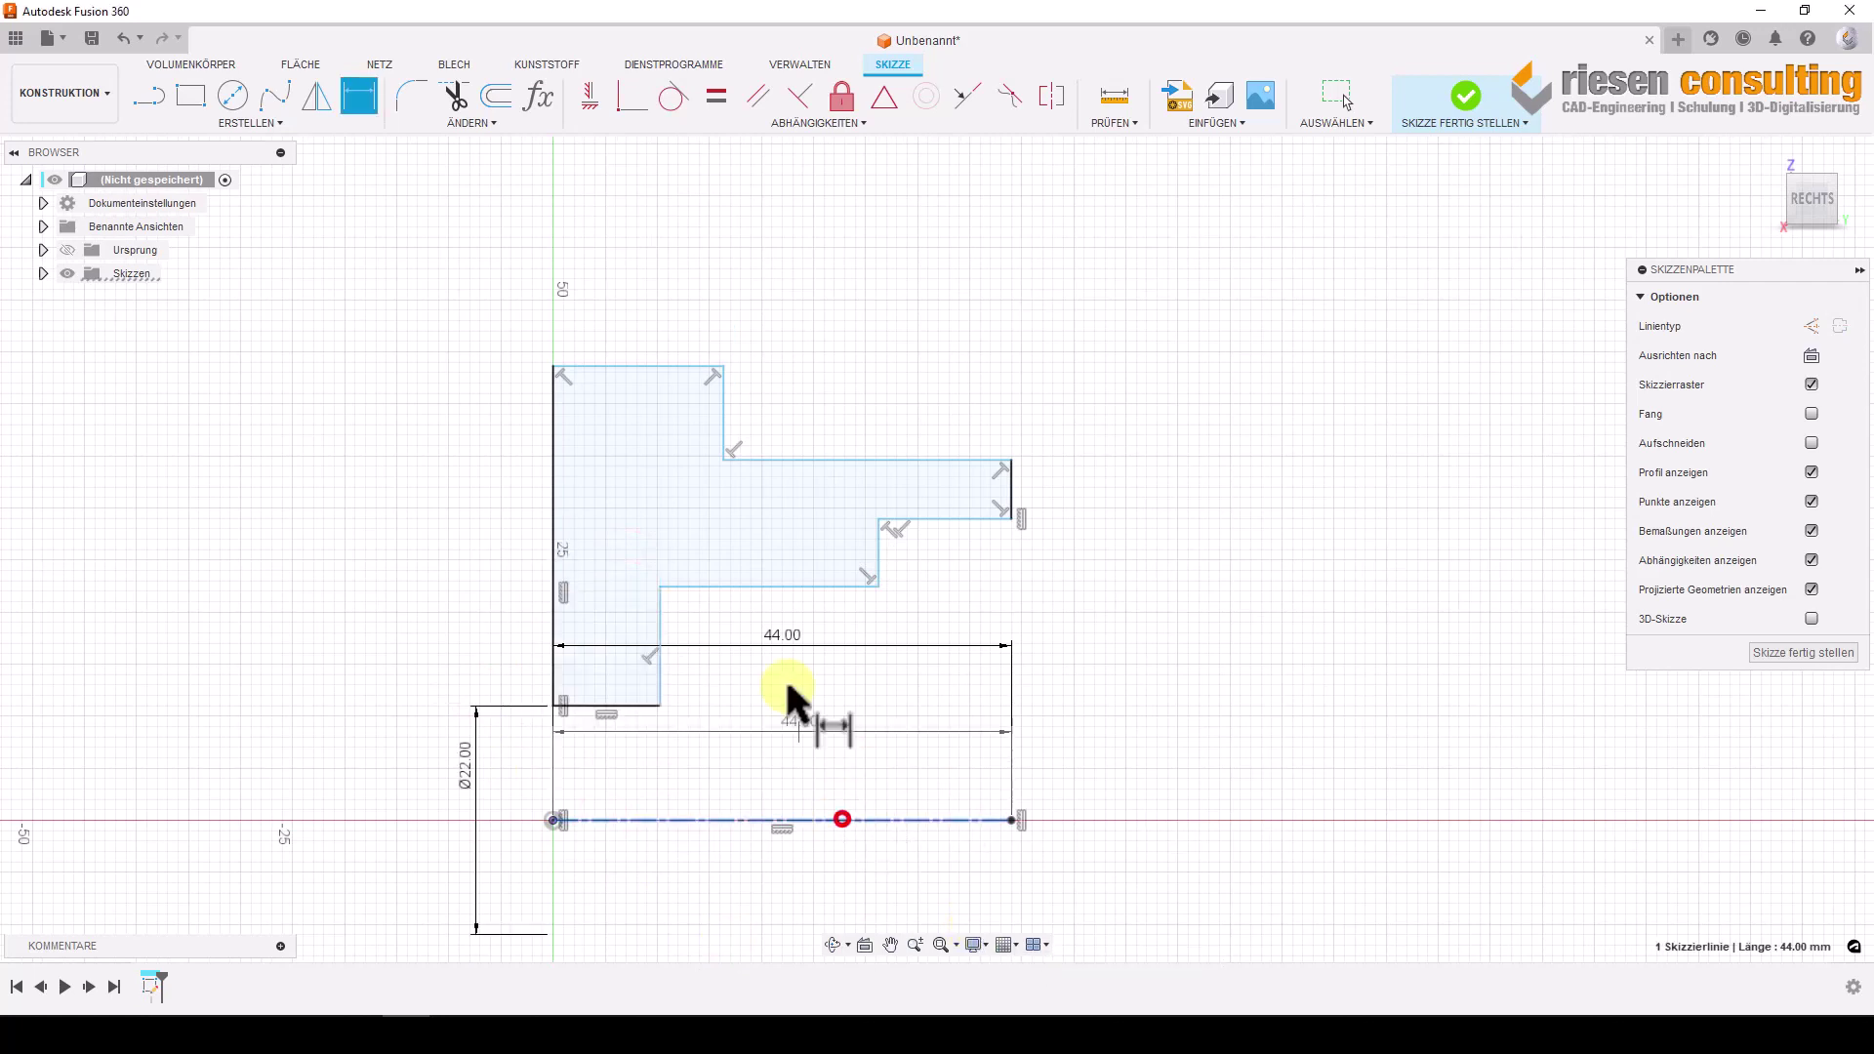
left_click(825, 585)
left_click(817, 730)
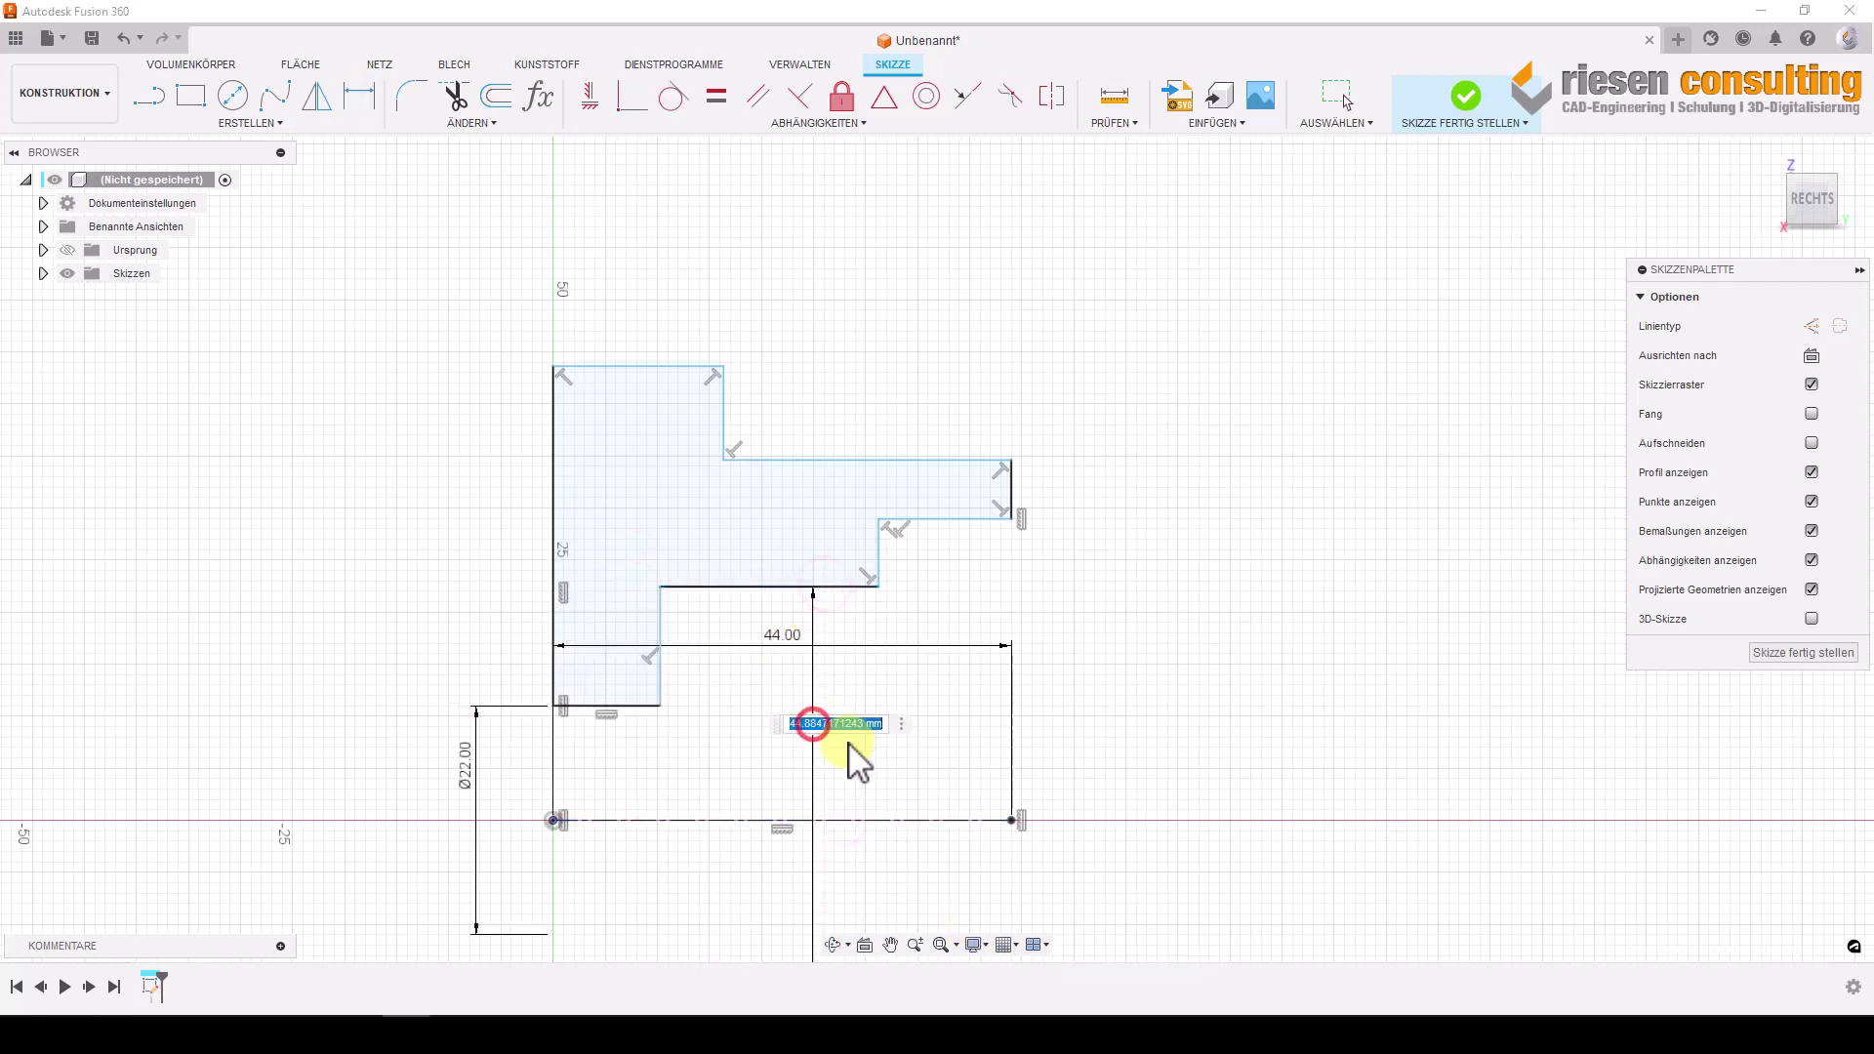
type("0")
key("Return")
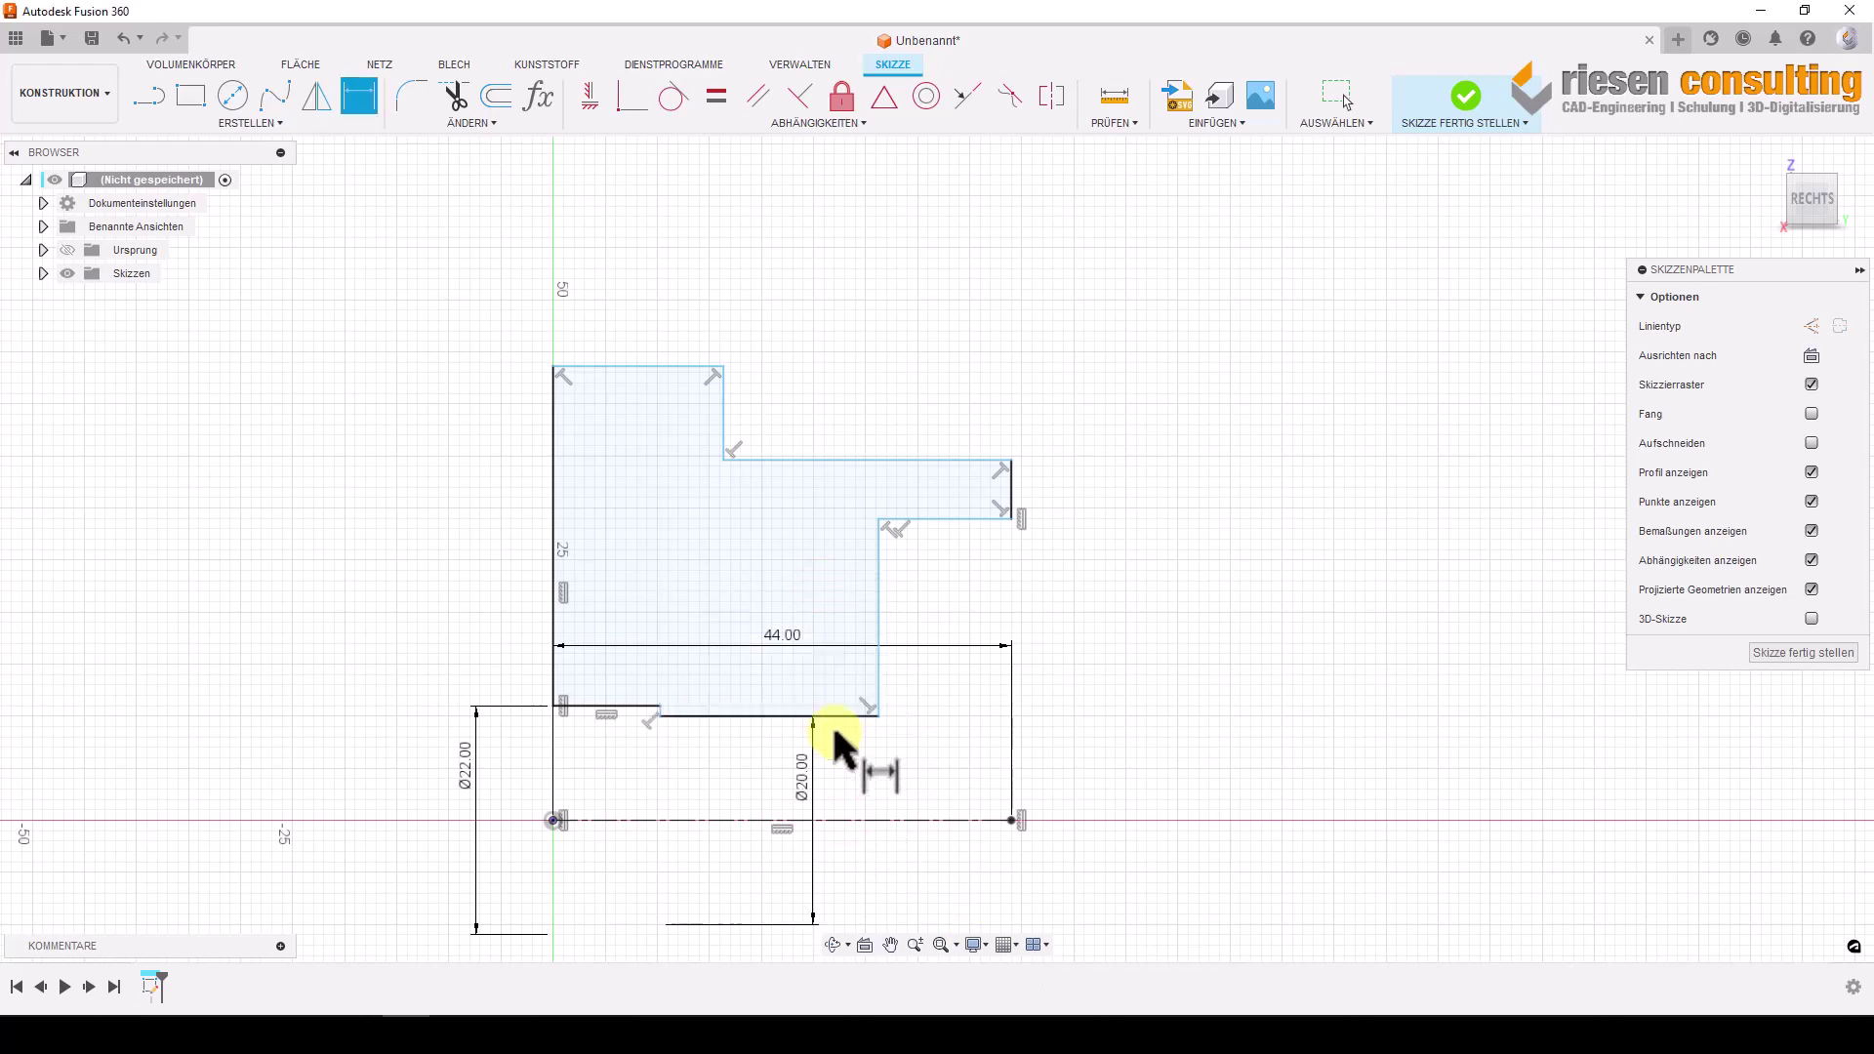
Add the remaining diameters: Ø22, Ø28 shaft and Ø48 flange.
left_click(954, 819)
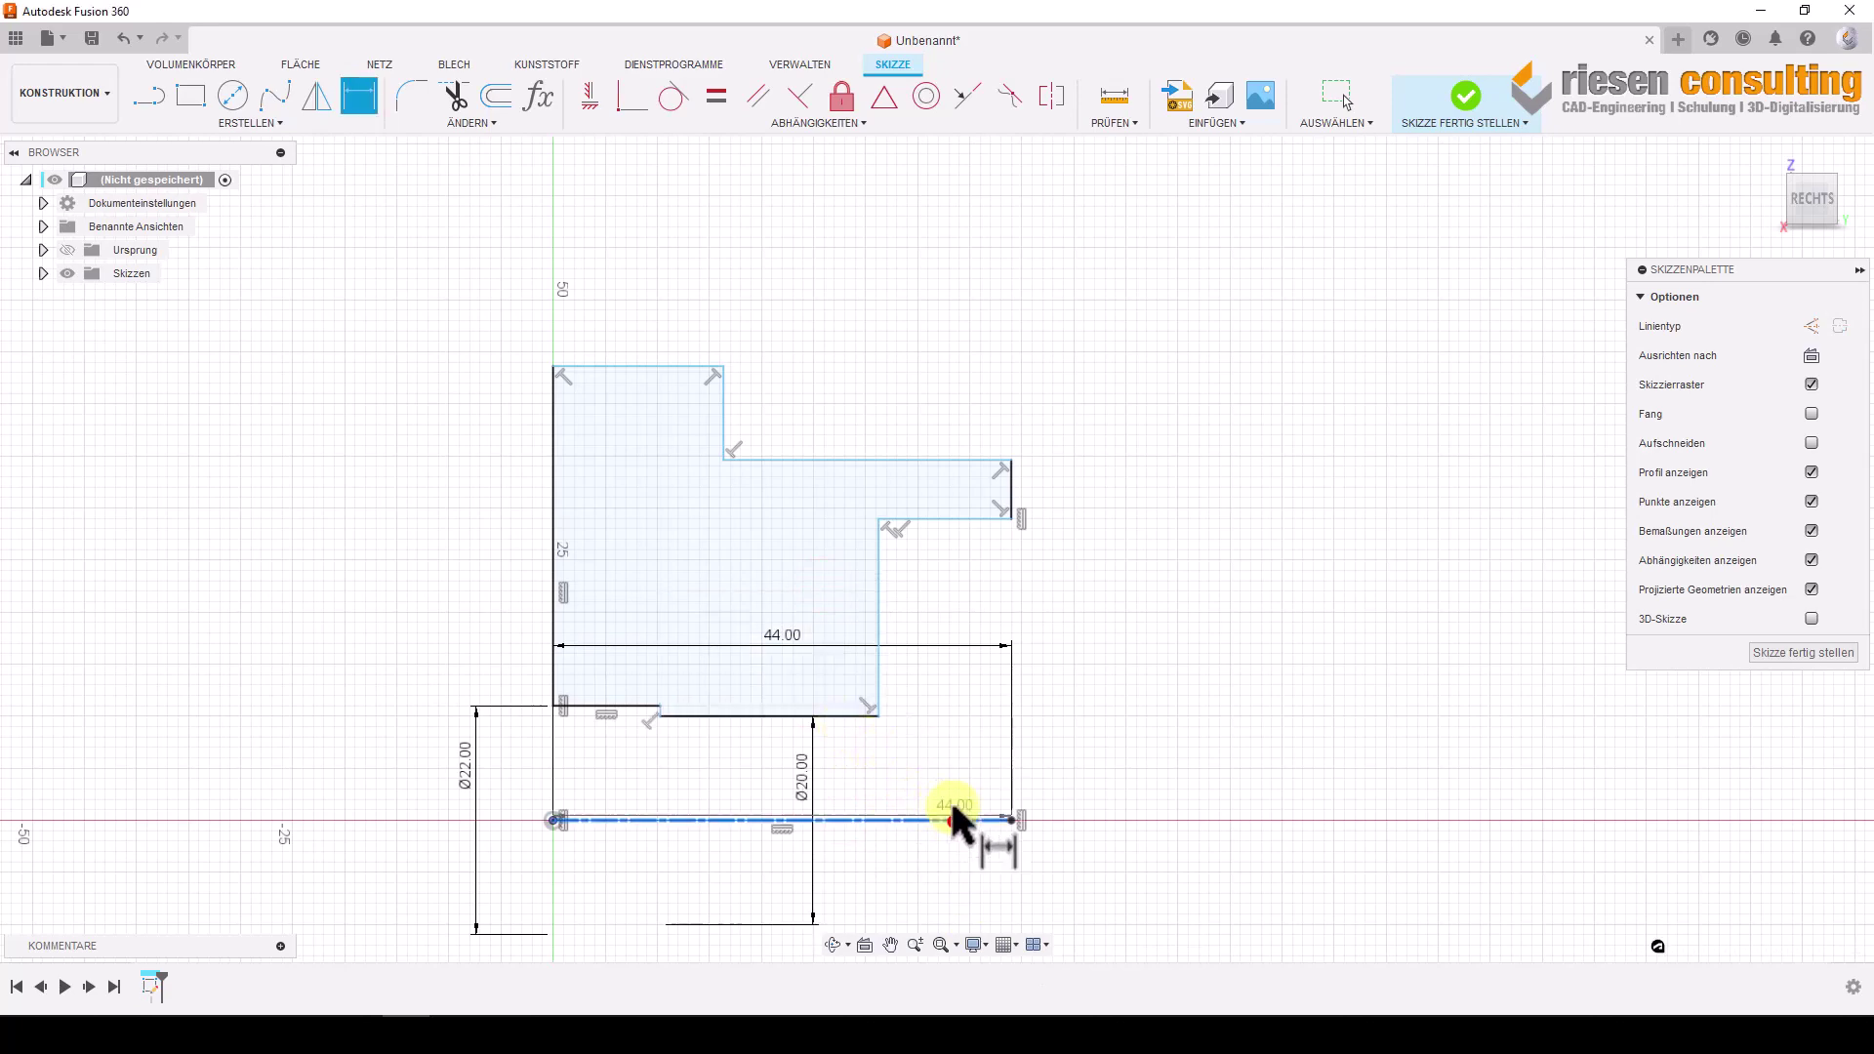
left_click(962, 520)
left_click(964, 591)
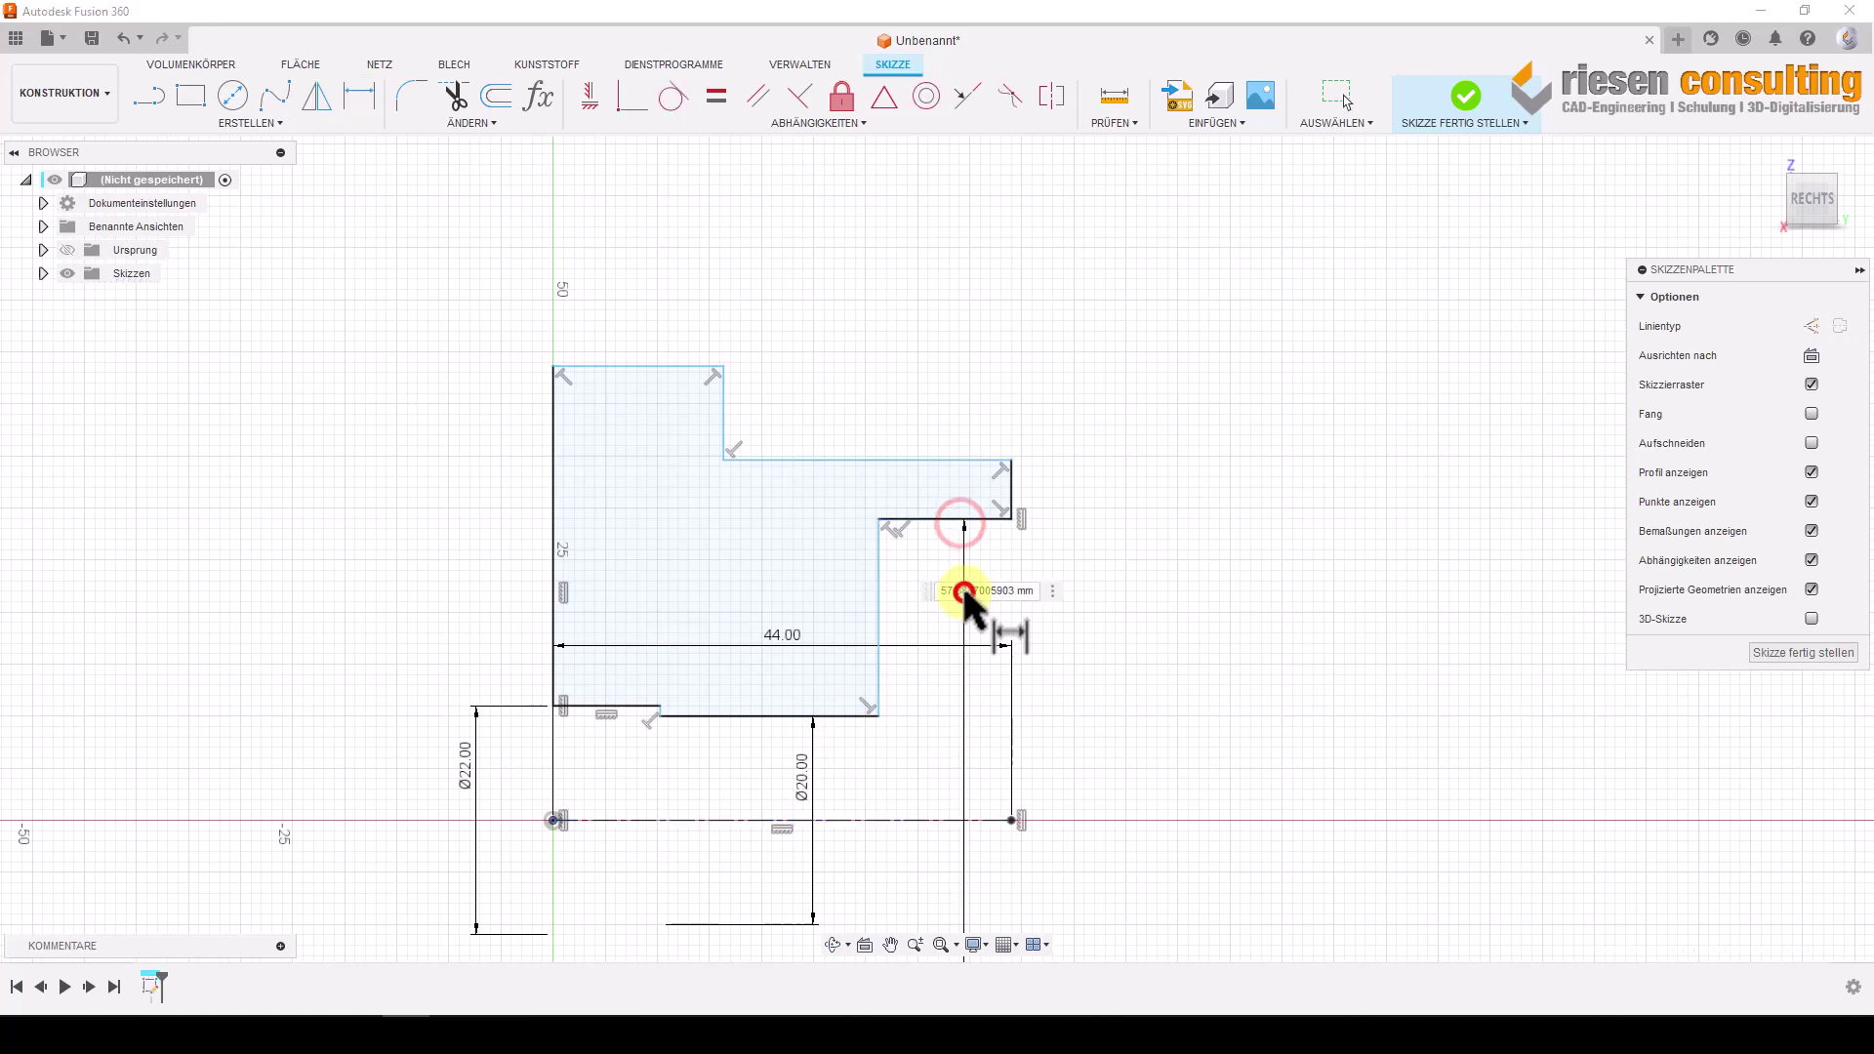
type("22")
key("Return")
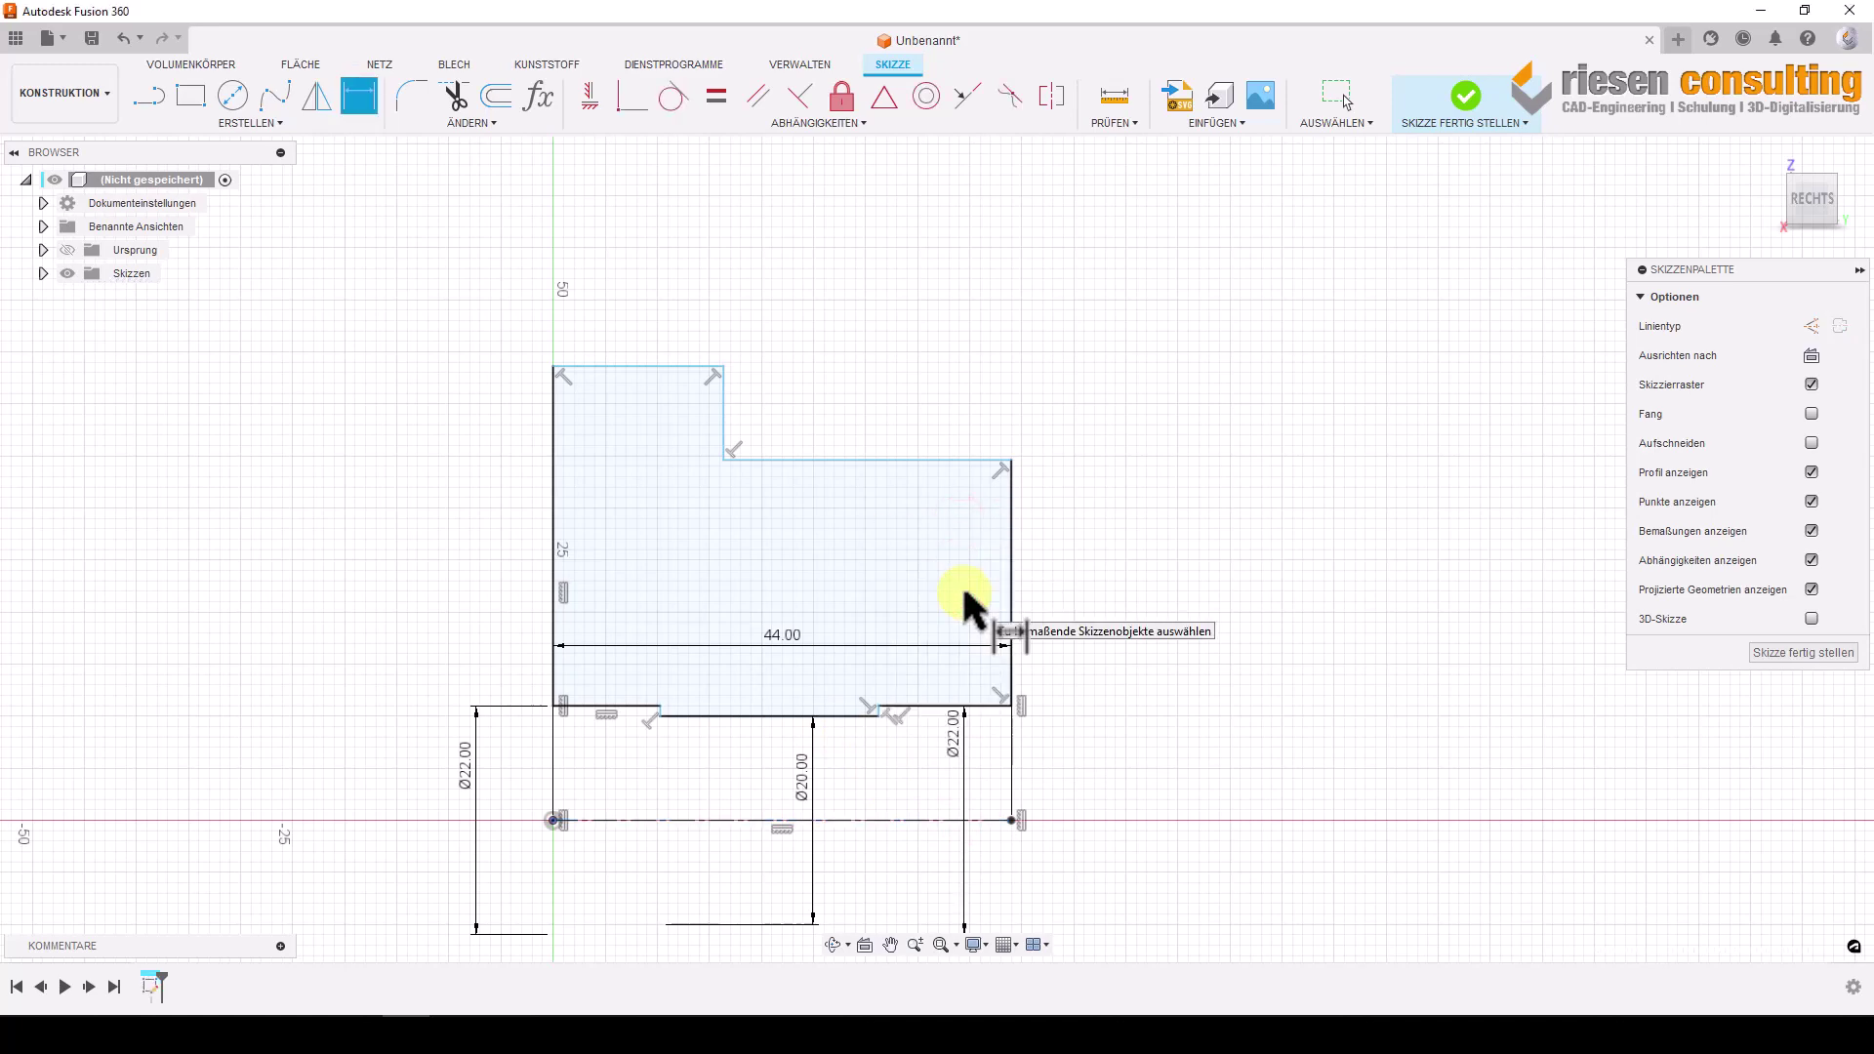
left_click(981, 819)
left_click(968, 460)
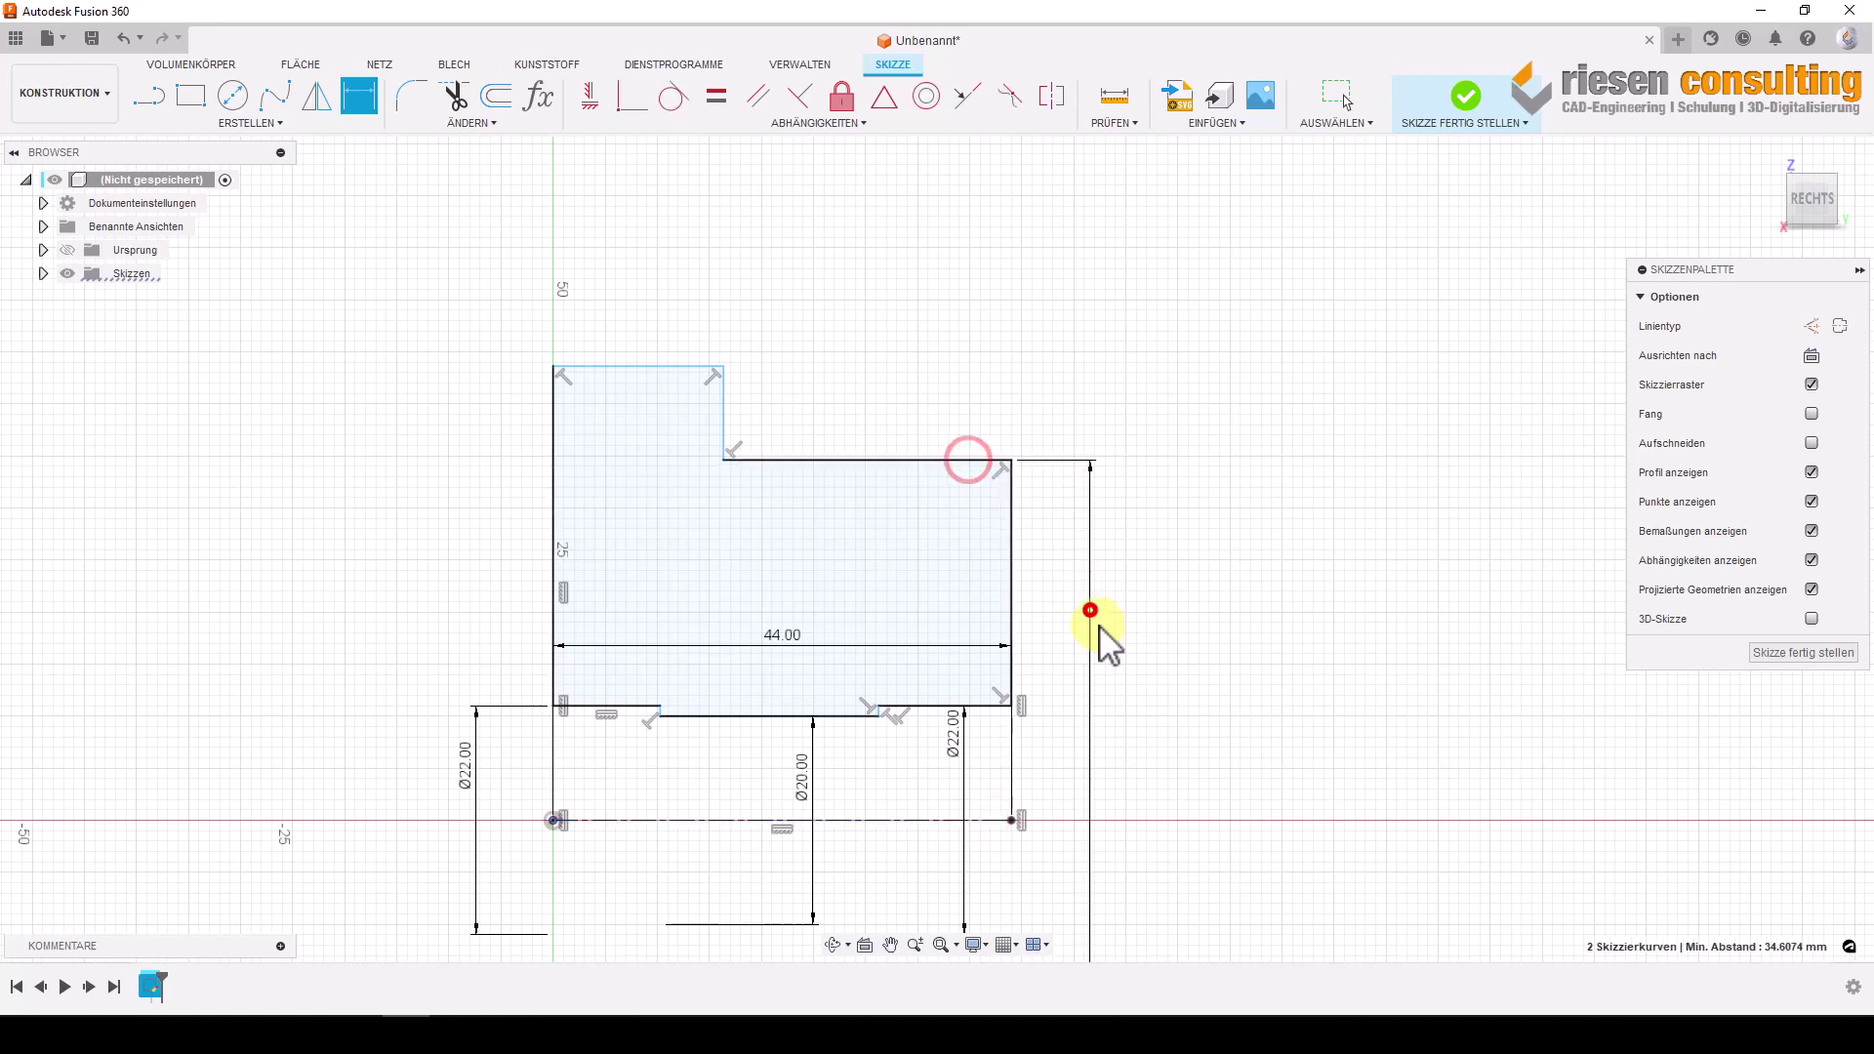
left_click(1090, 610)
type("28")
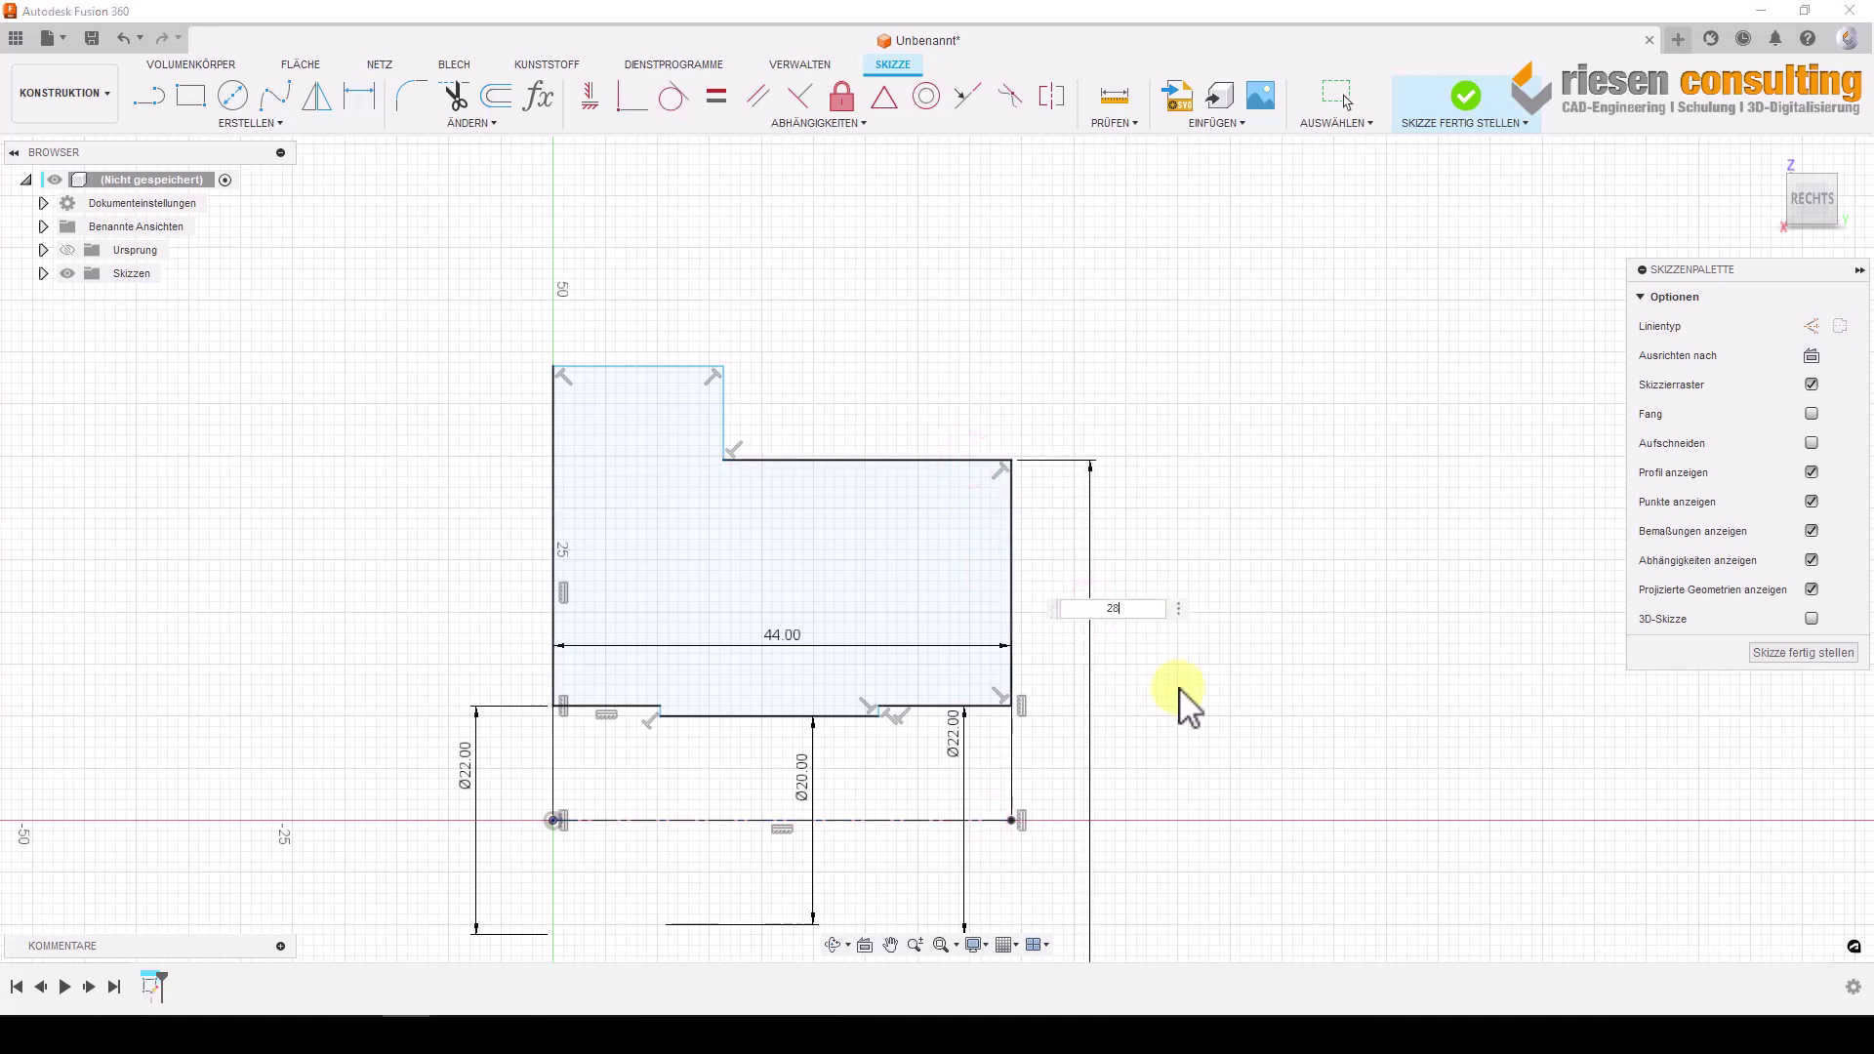
key("Return")
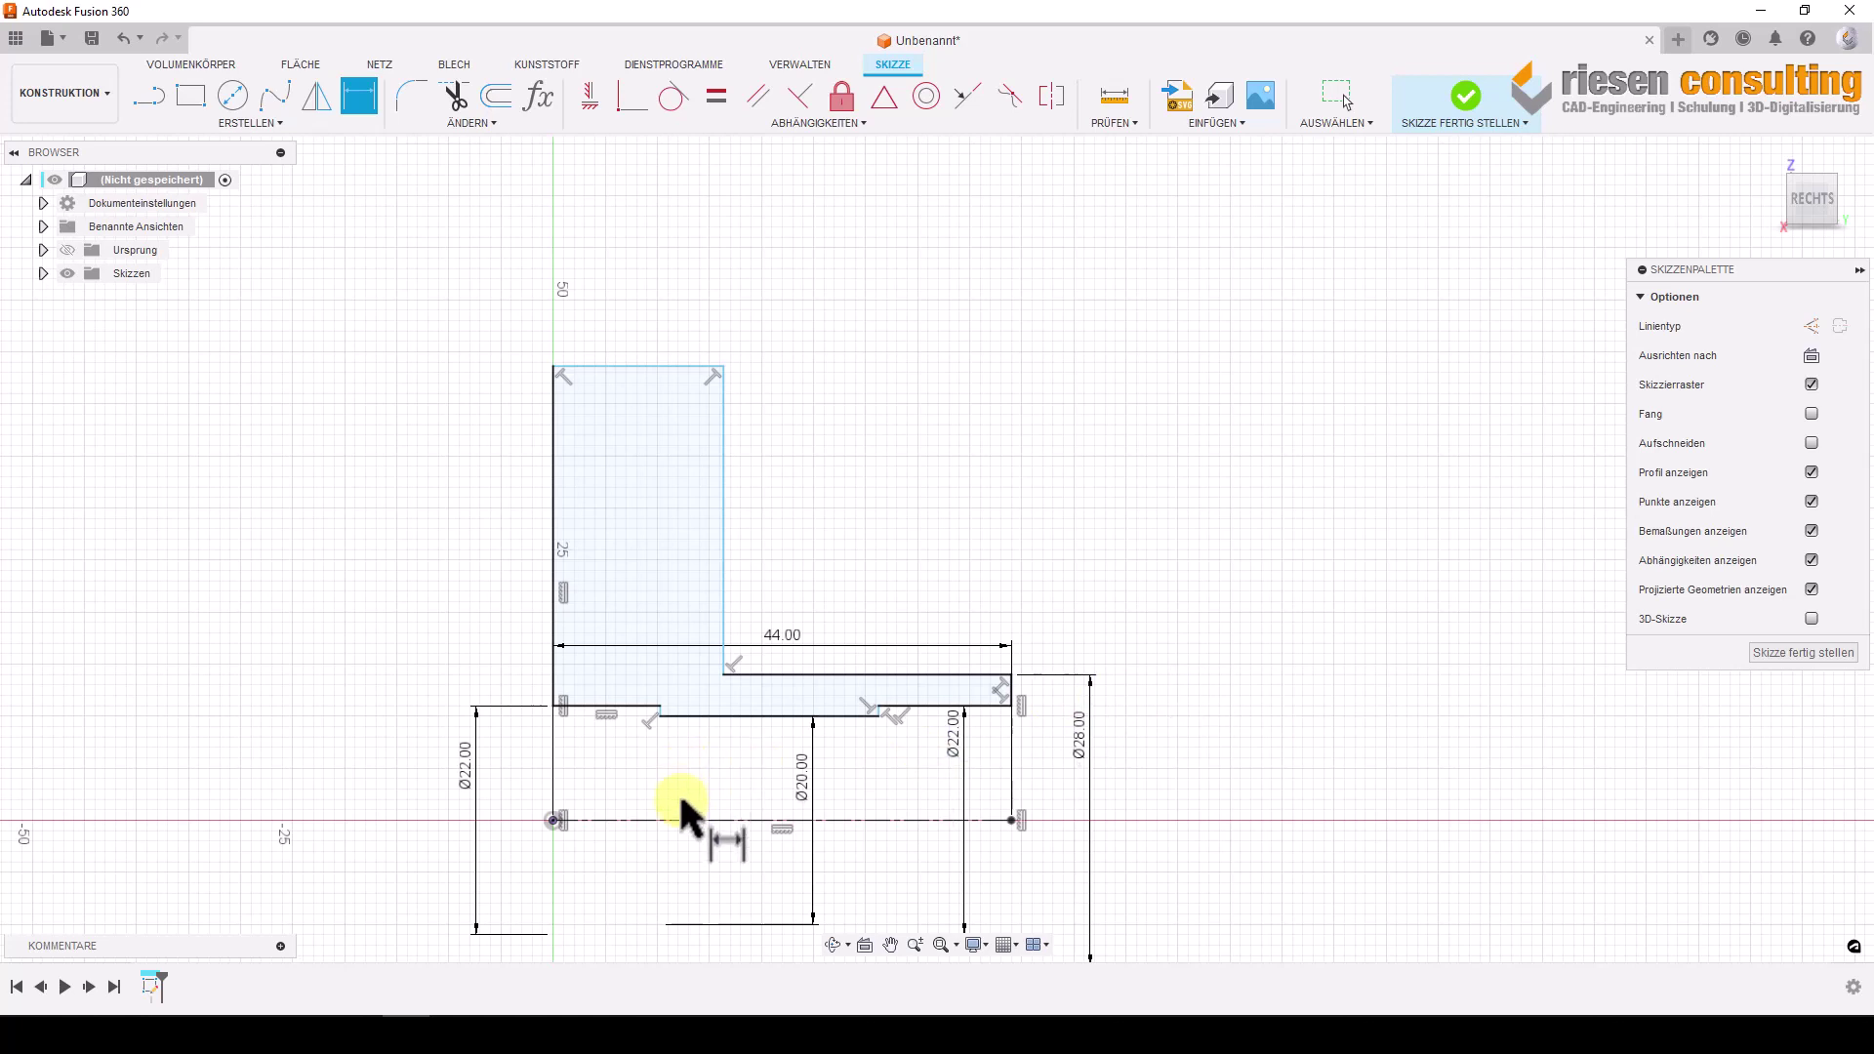
left_click(676, 819)
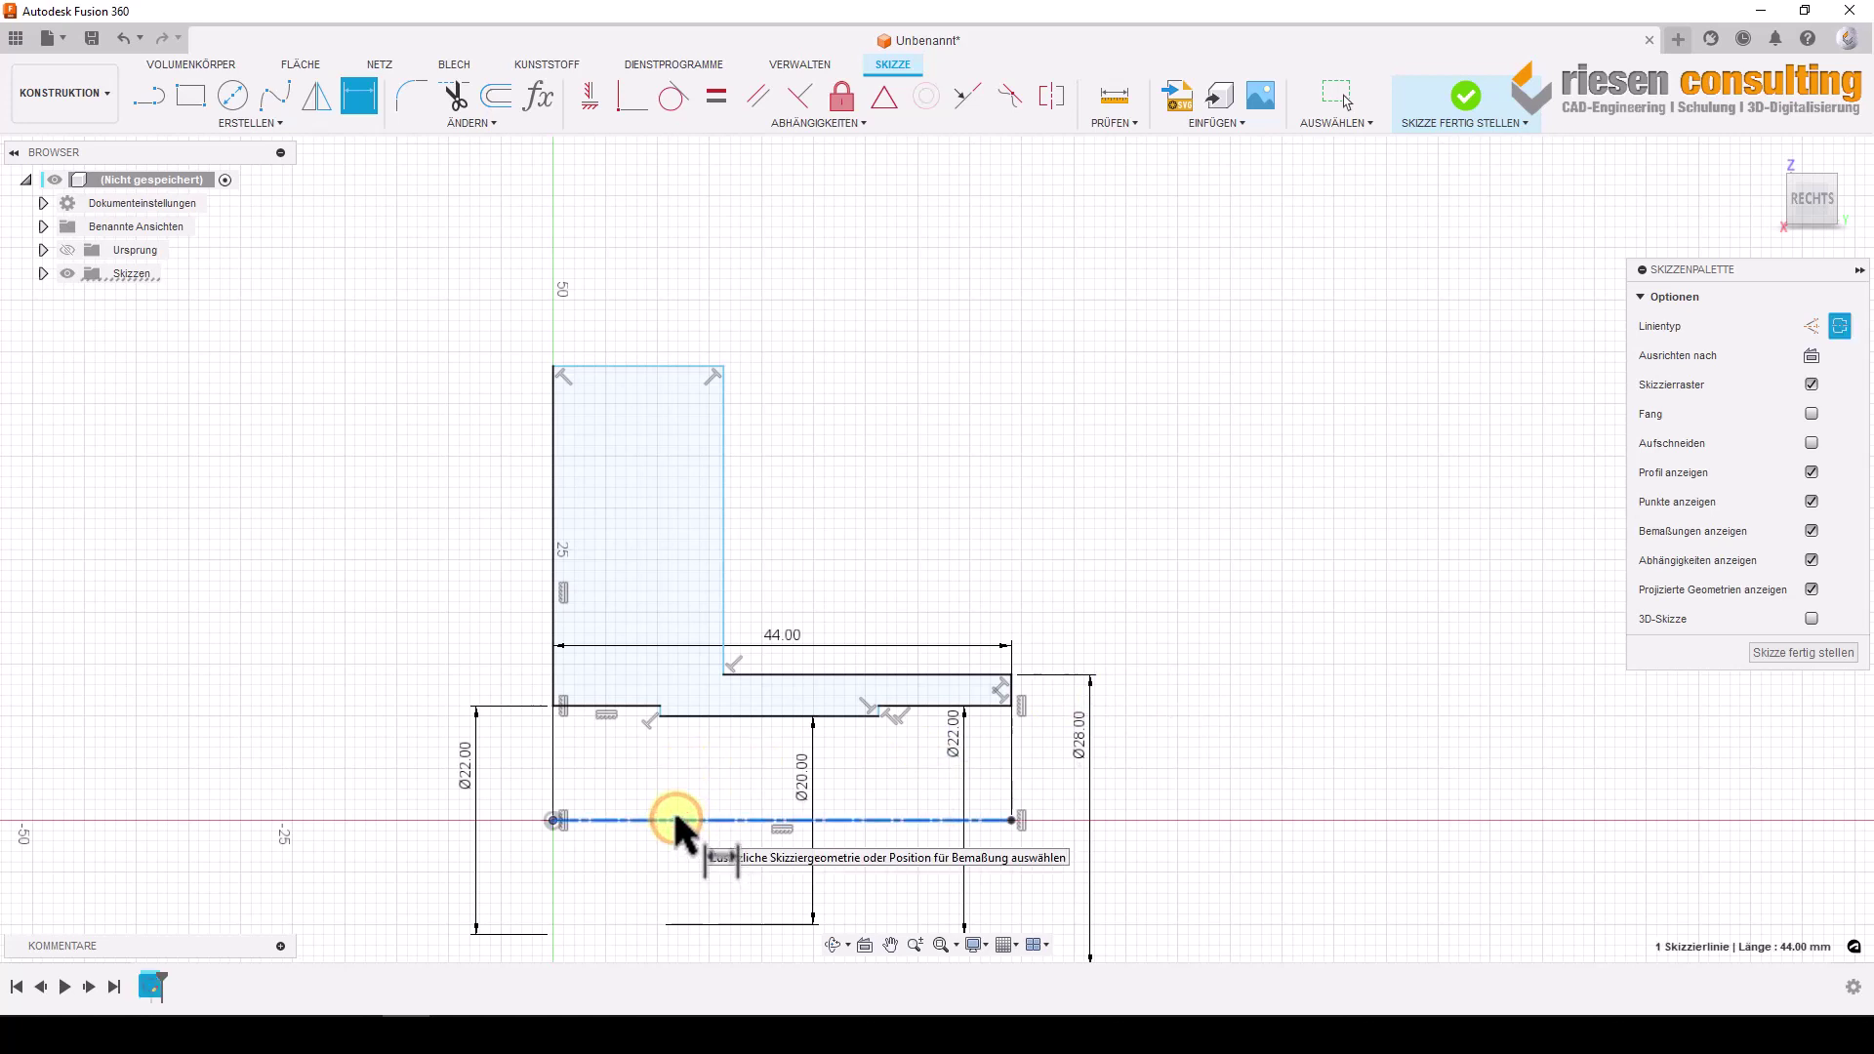
left_click(634, 385)
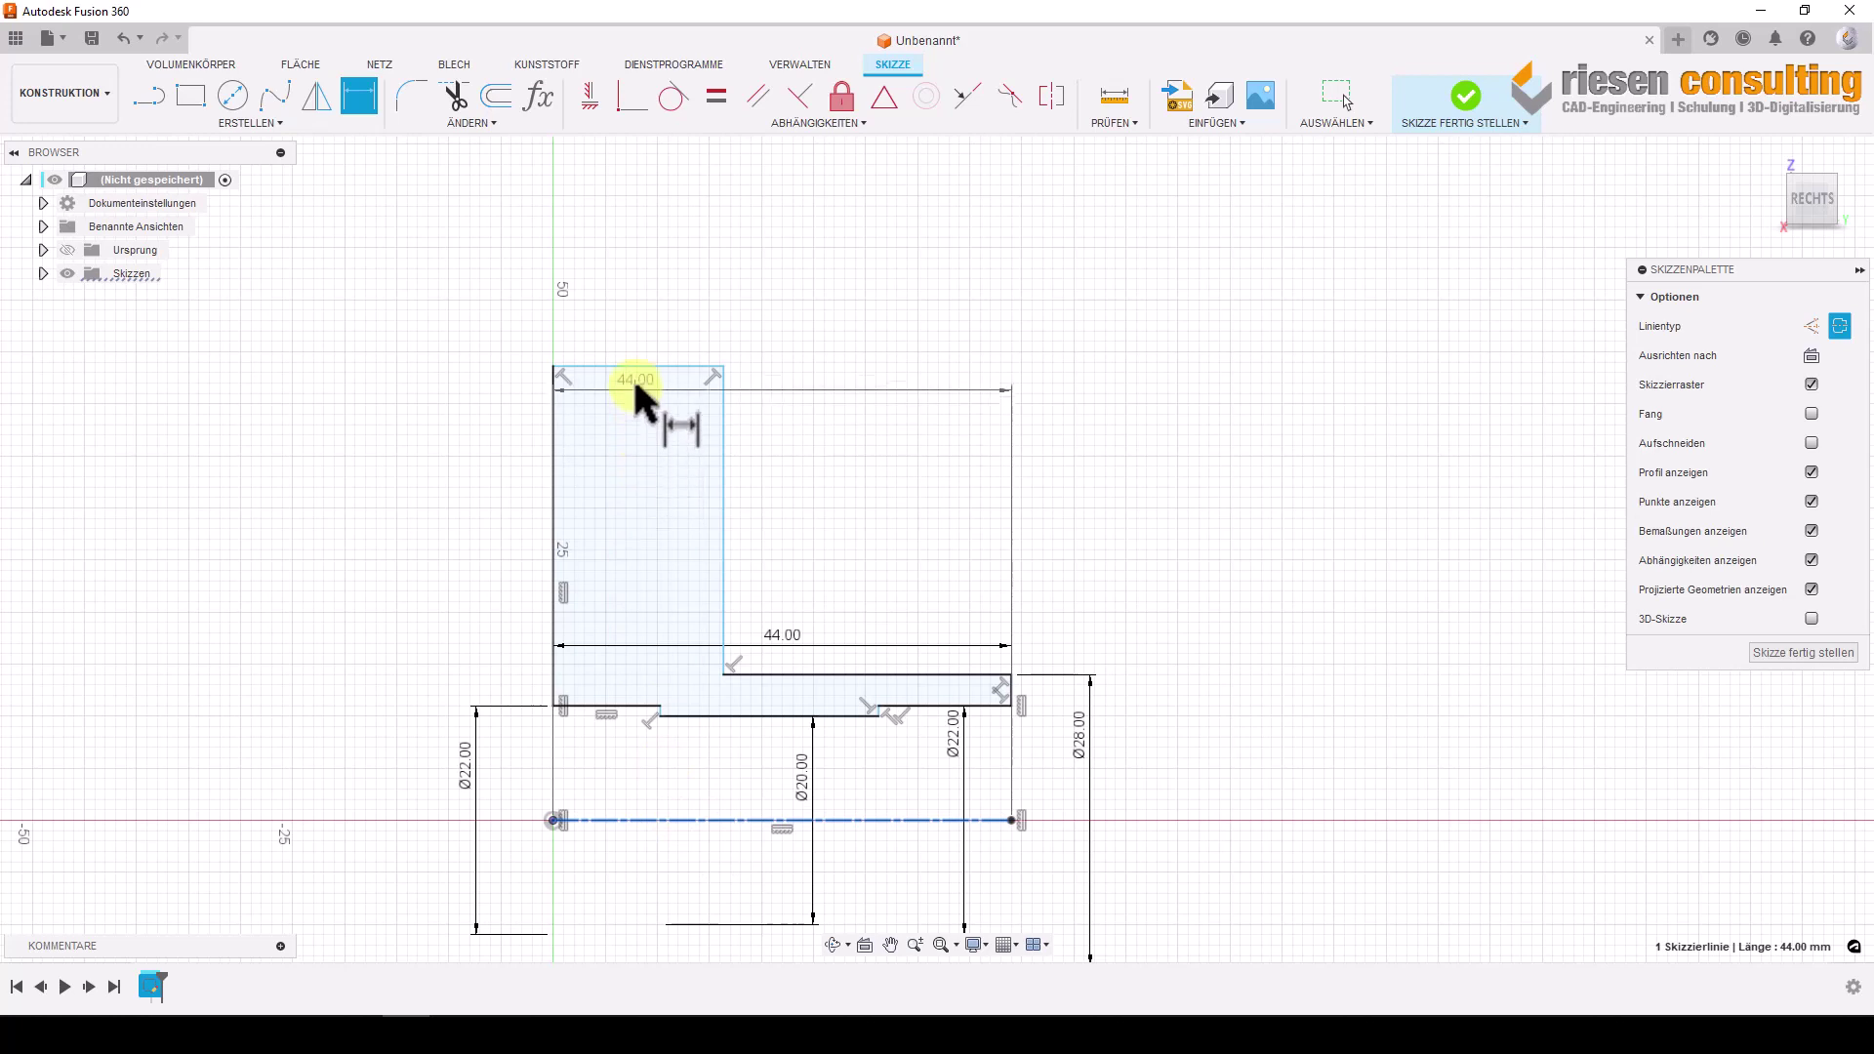
left_click(635, 364)
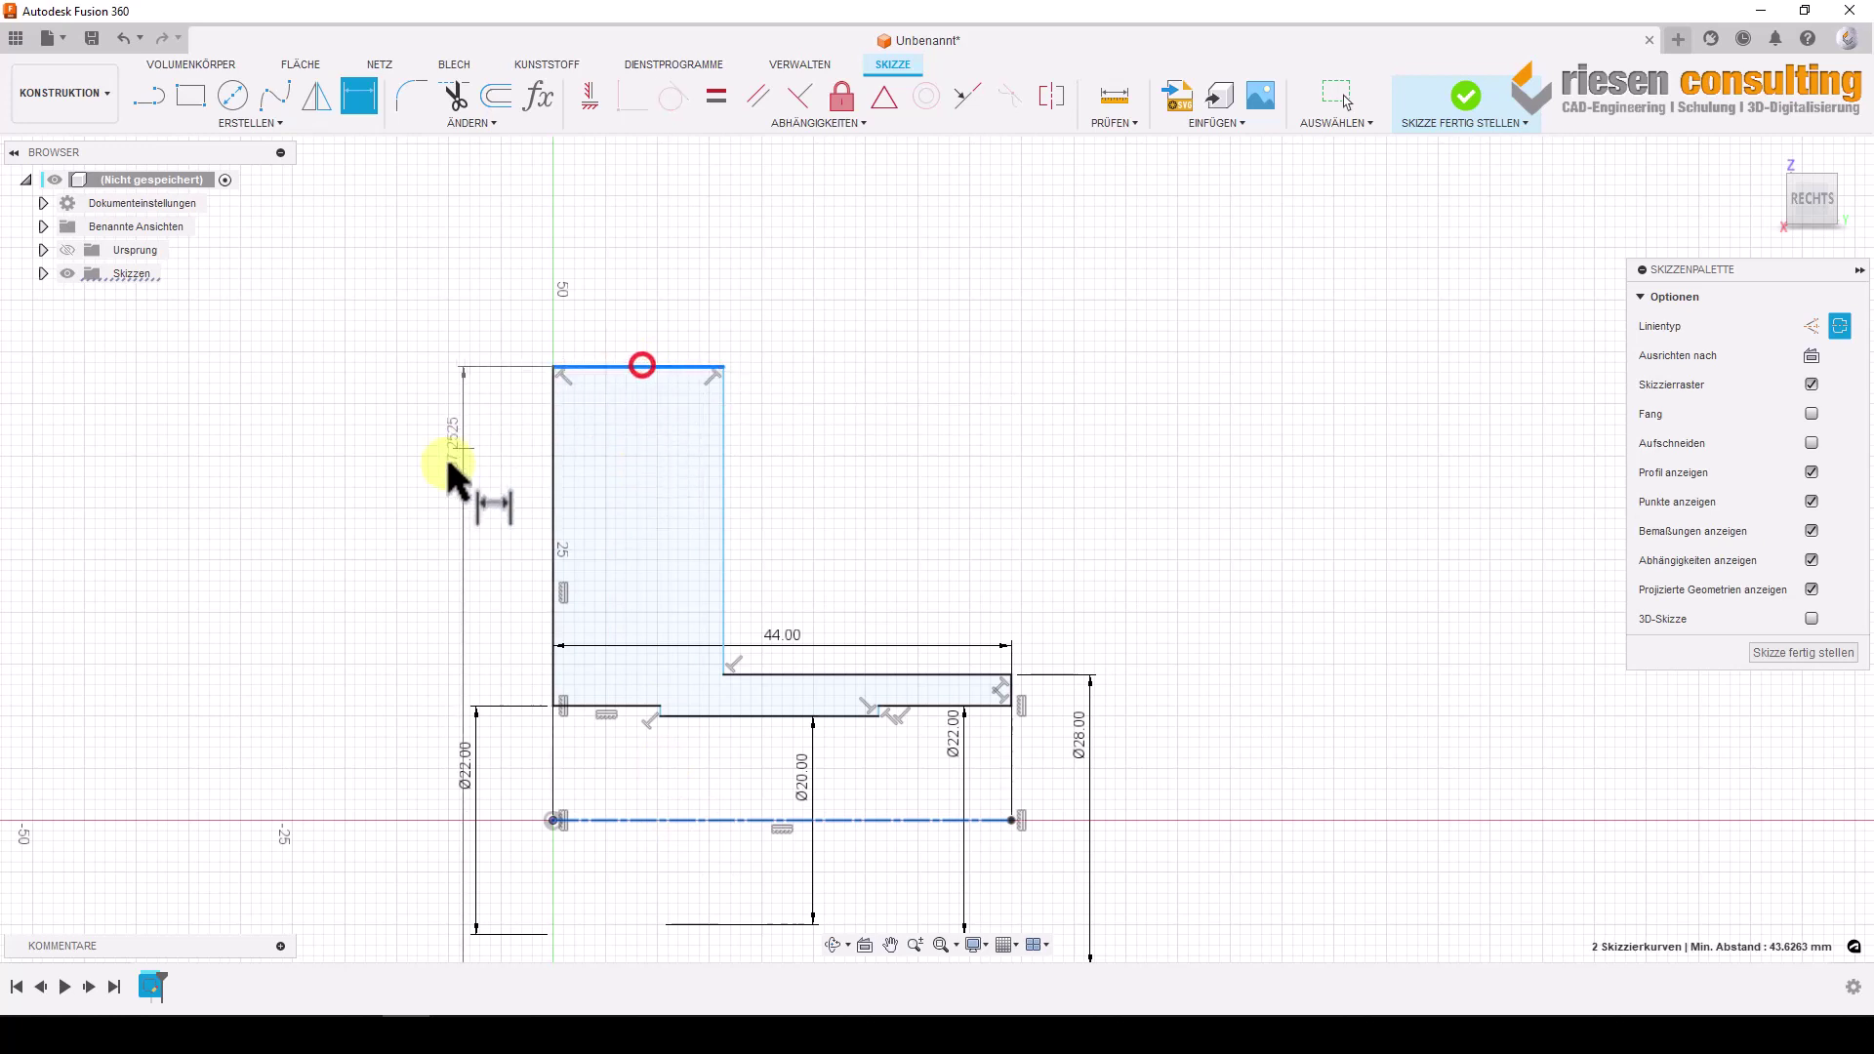
left_click(423, 498)
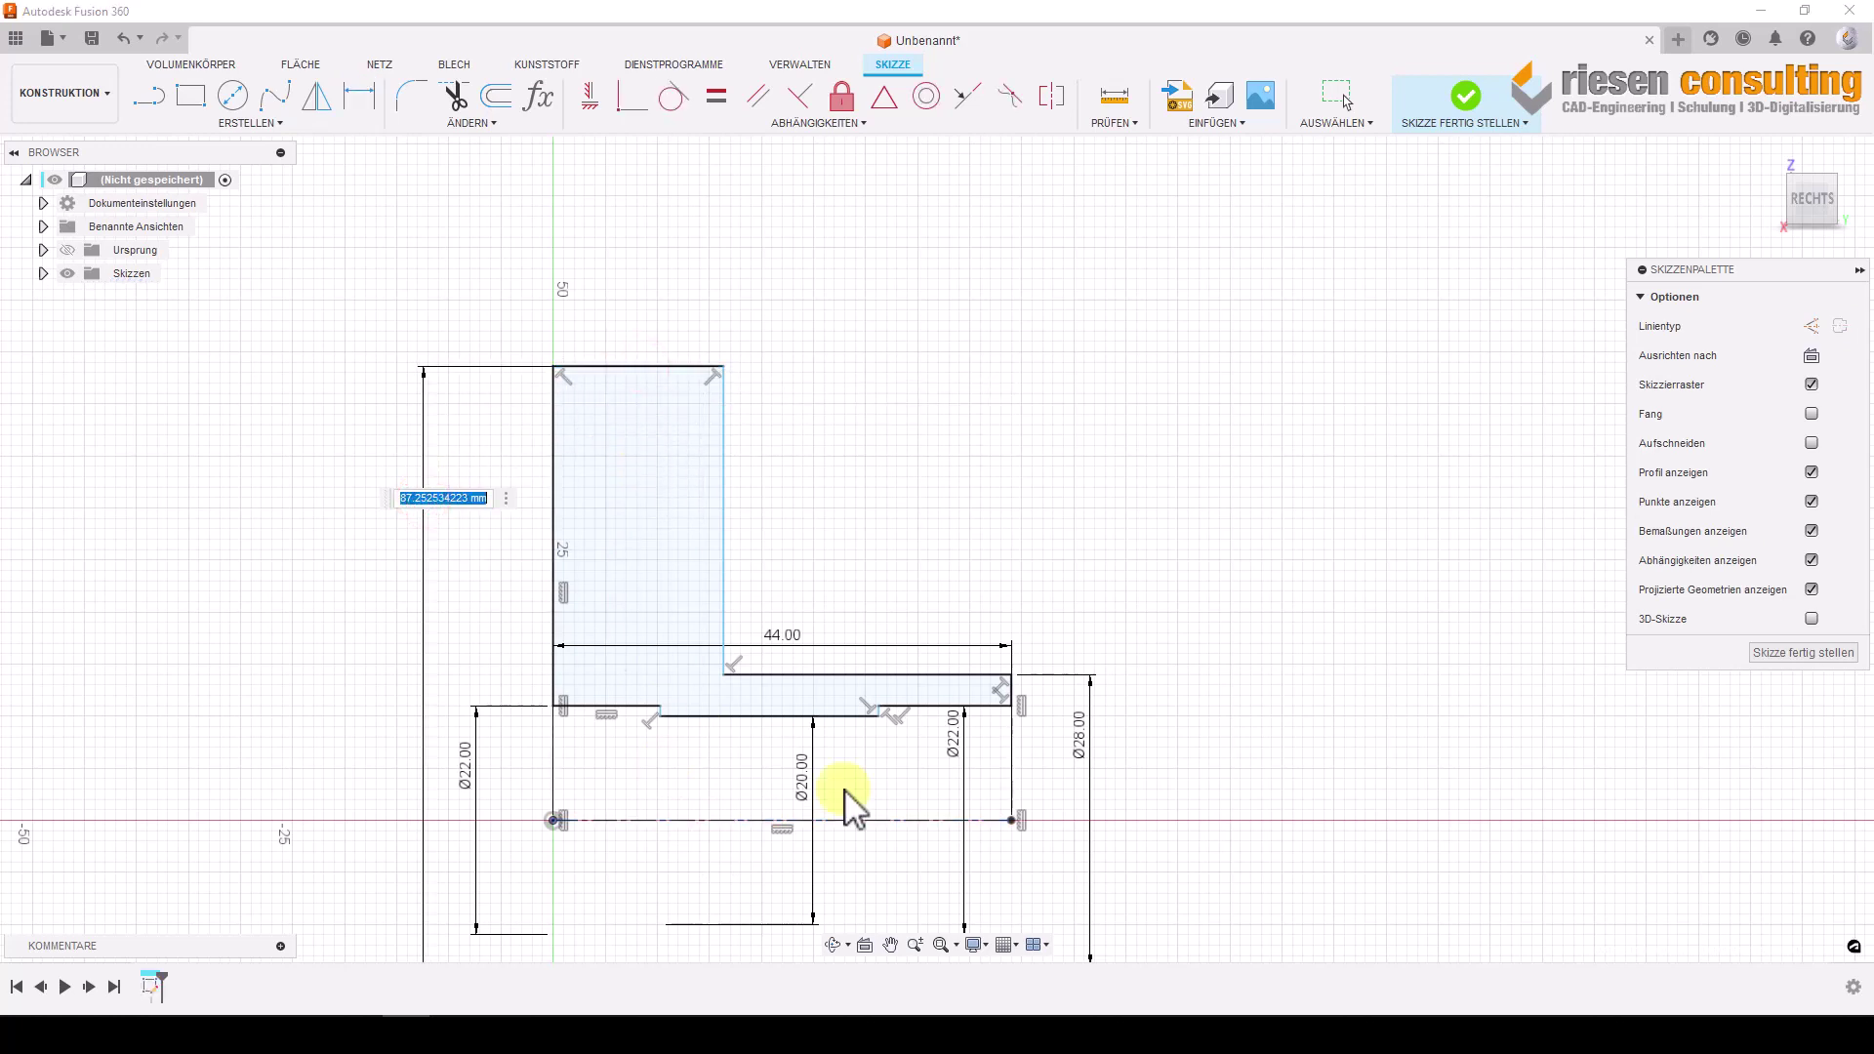
key("Return")
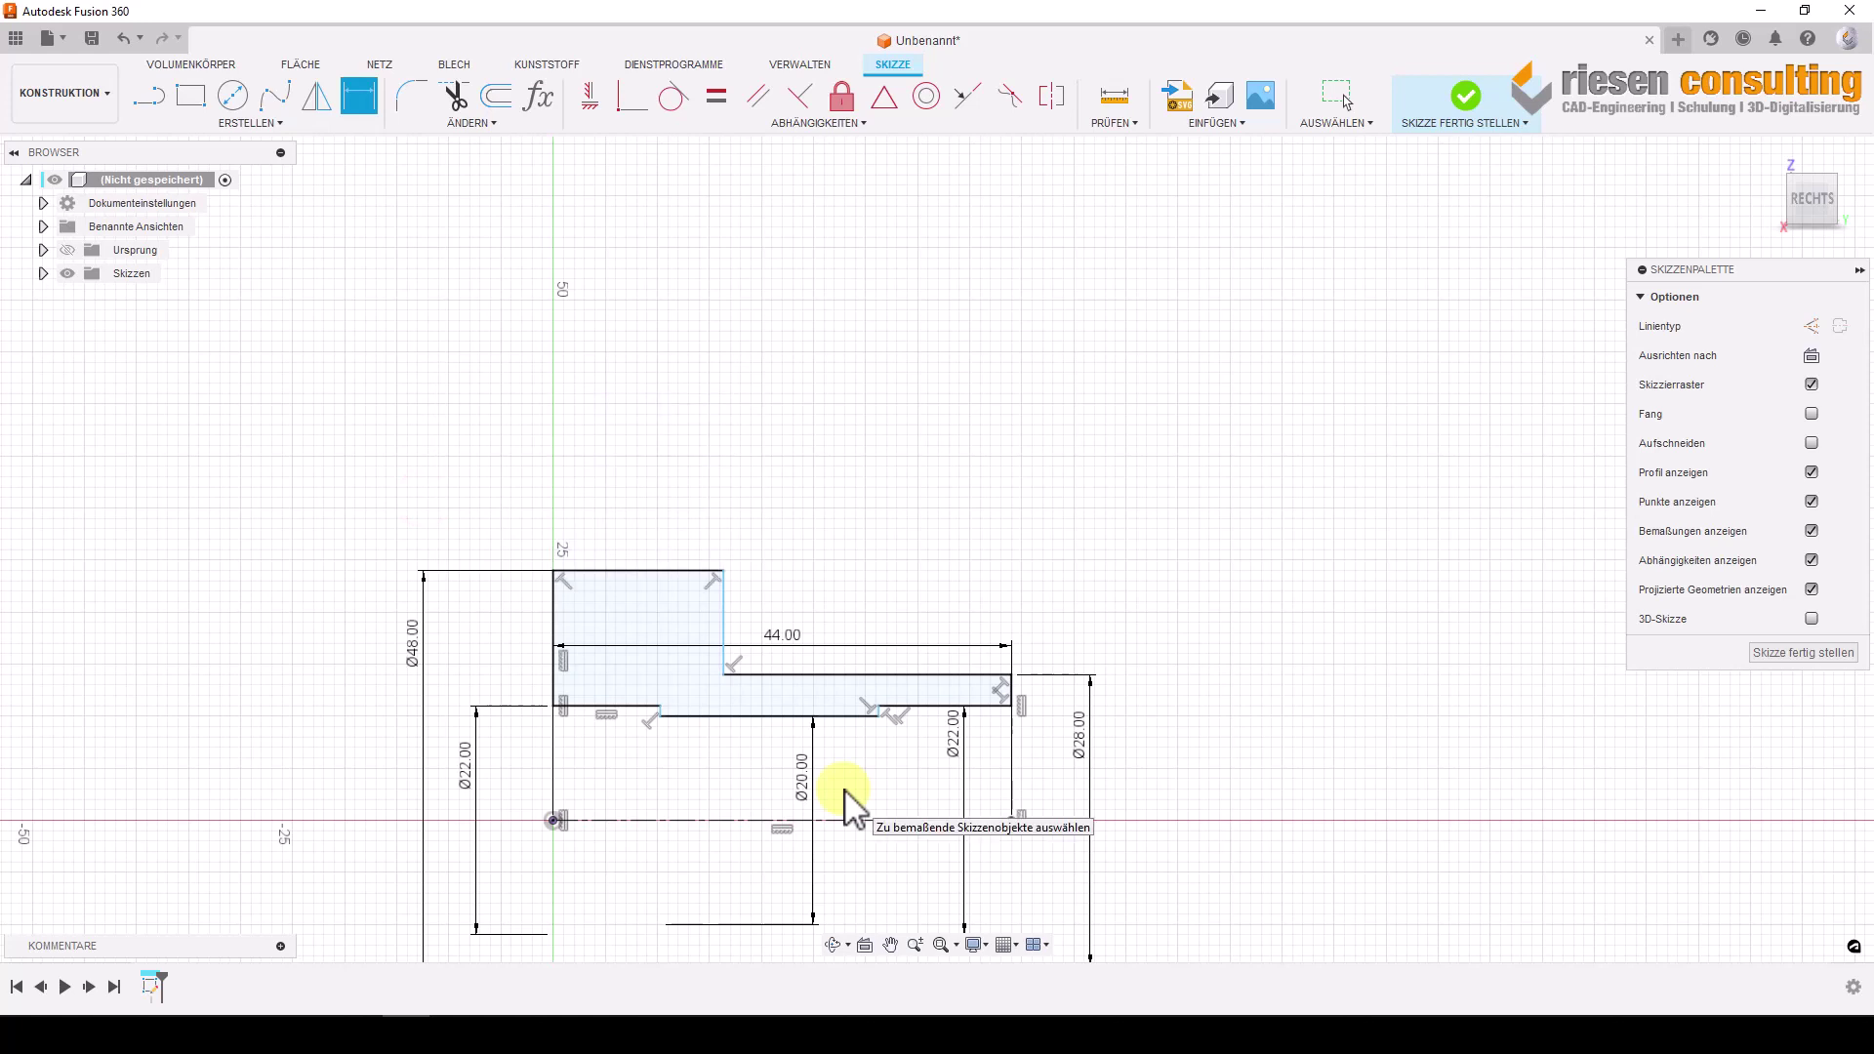
Dimension the step lengths as 10, 10 and 34 mm.
left_click(601, 709)
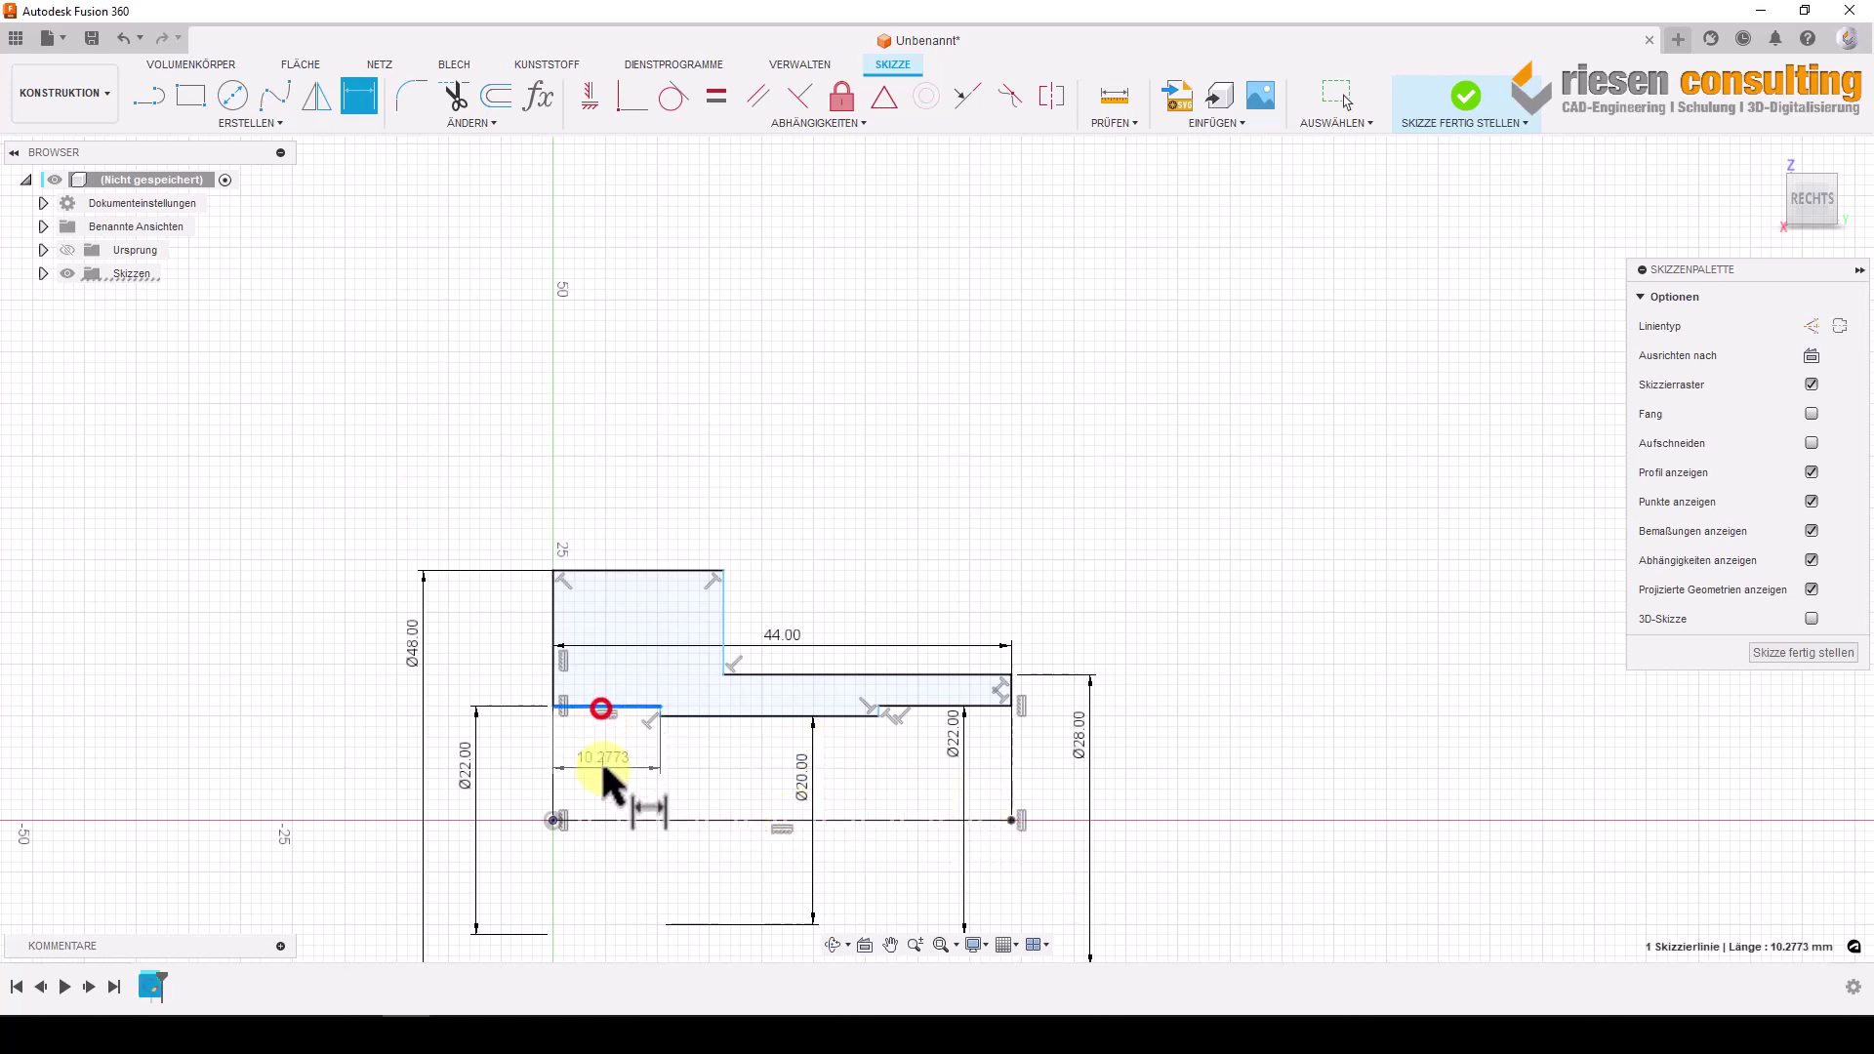
left_click(602, 768)
type("10")
key("Return")
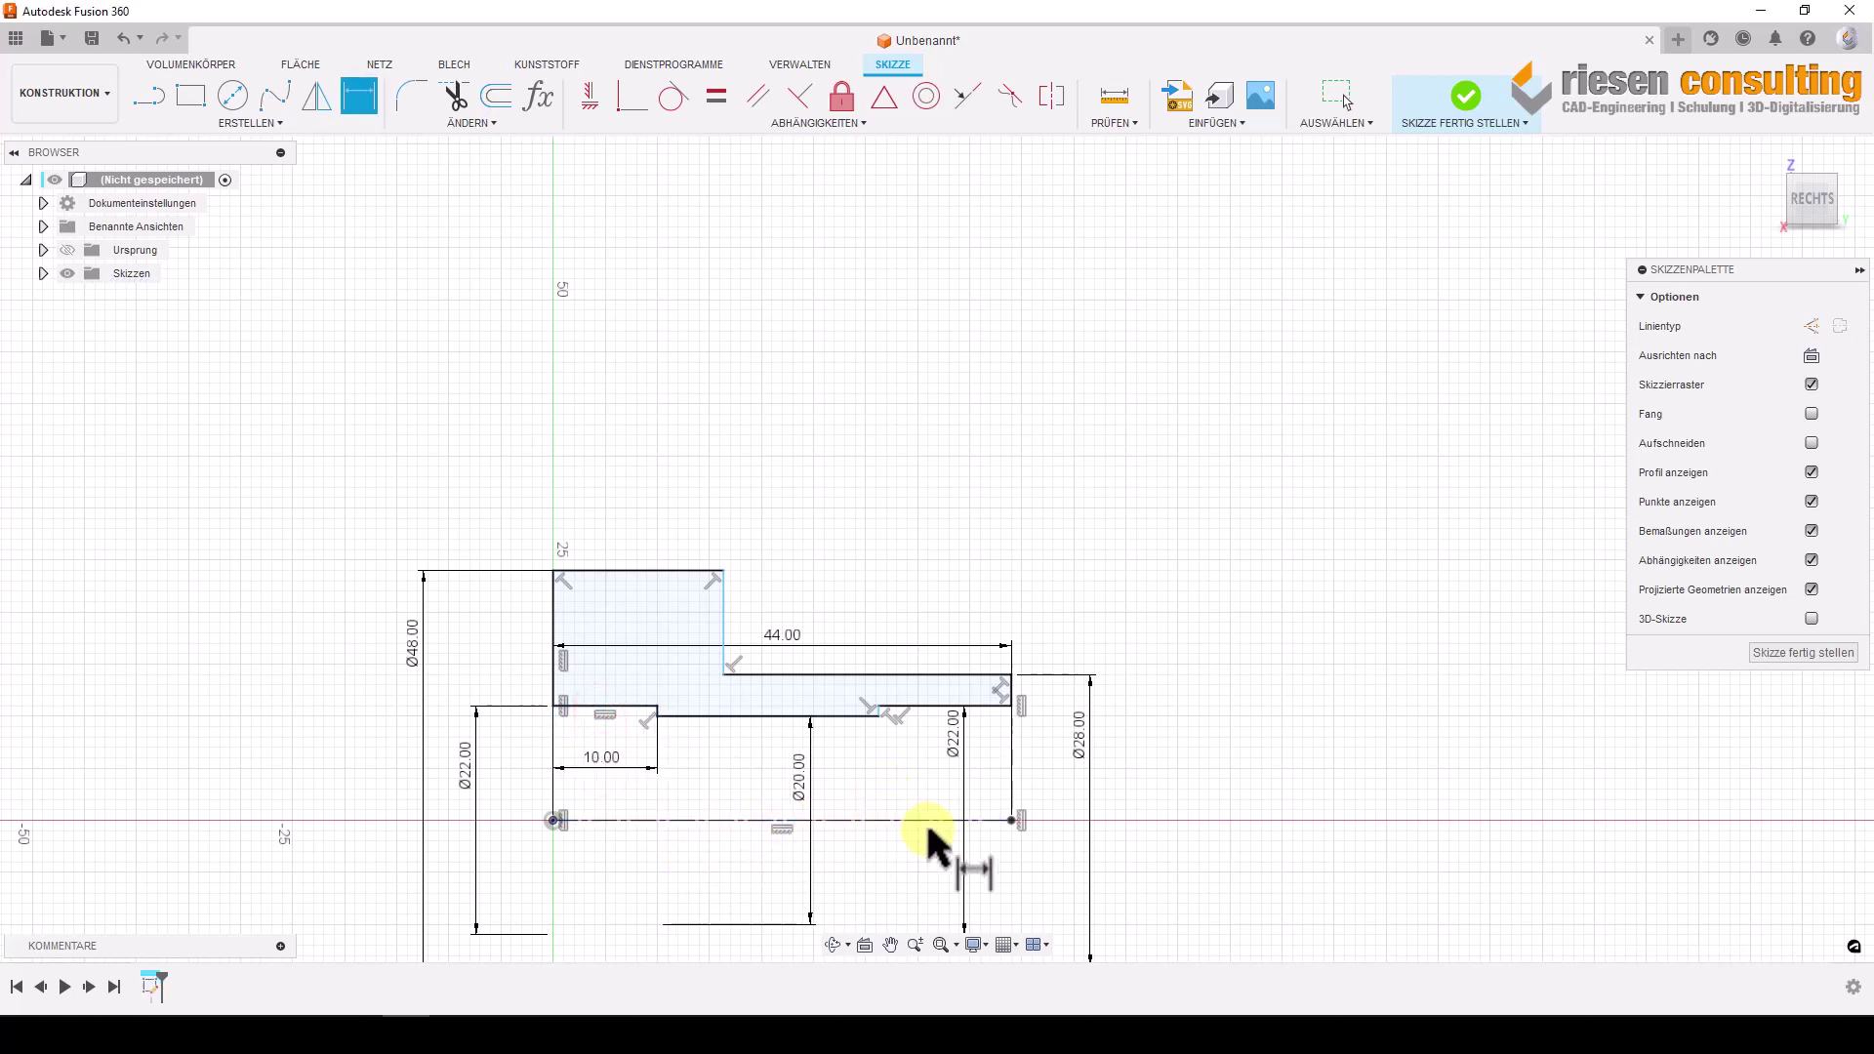
left_click(930, 706)
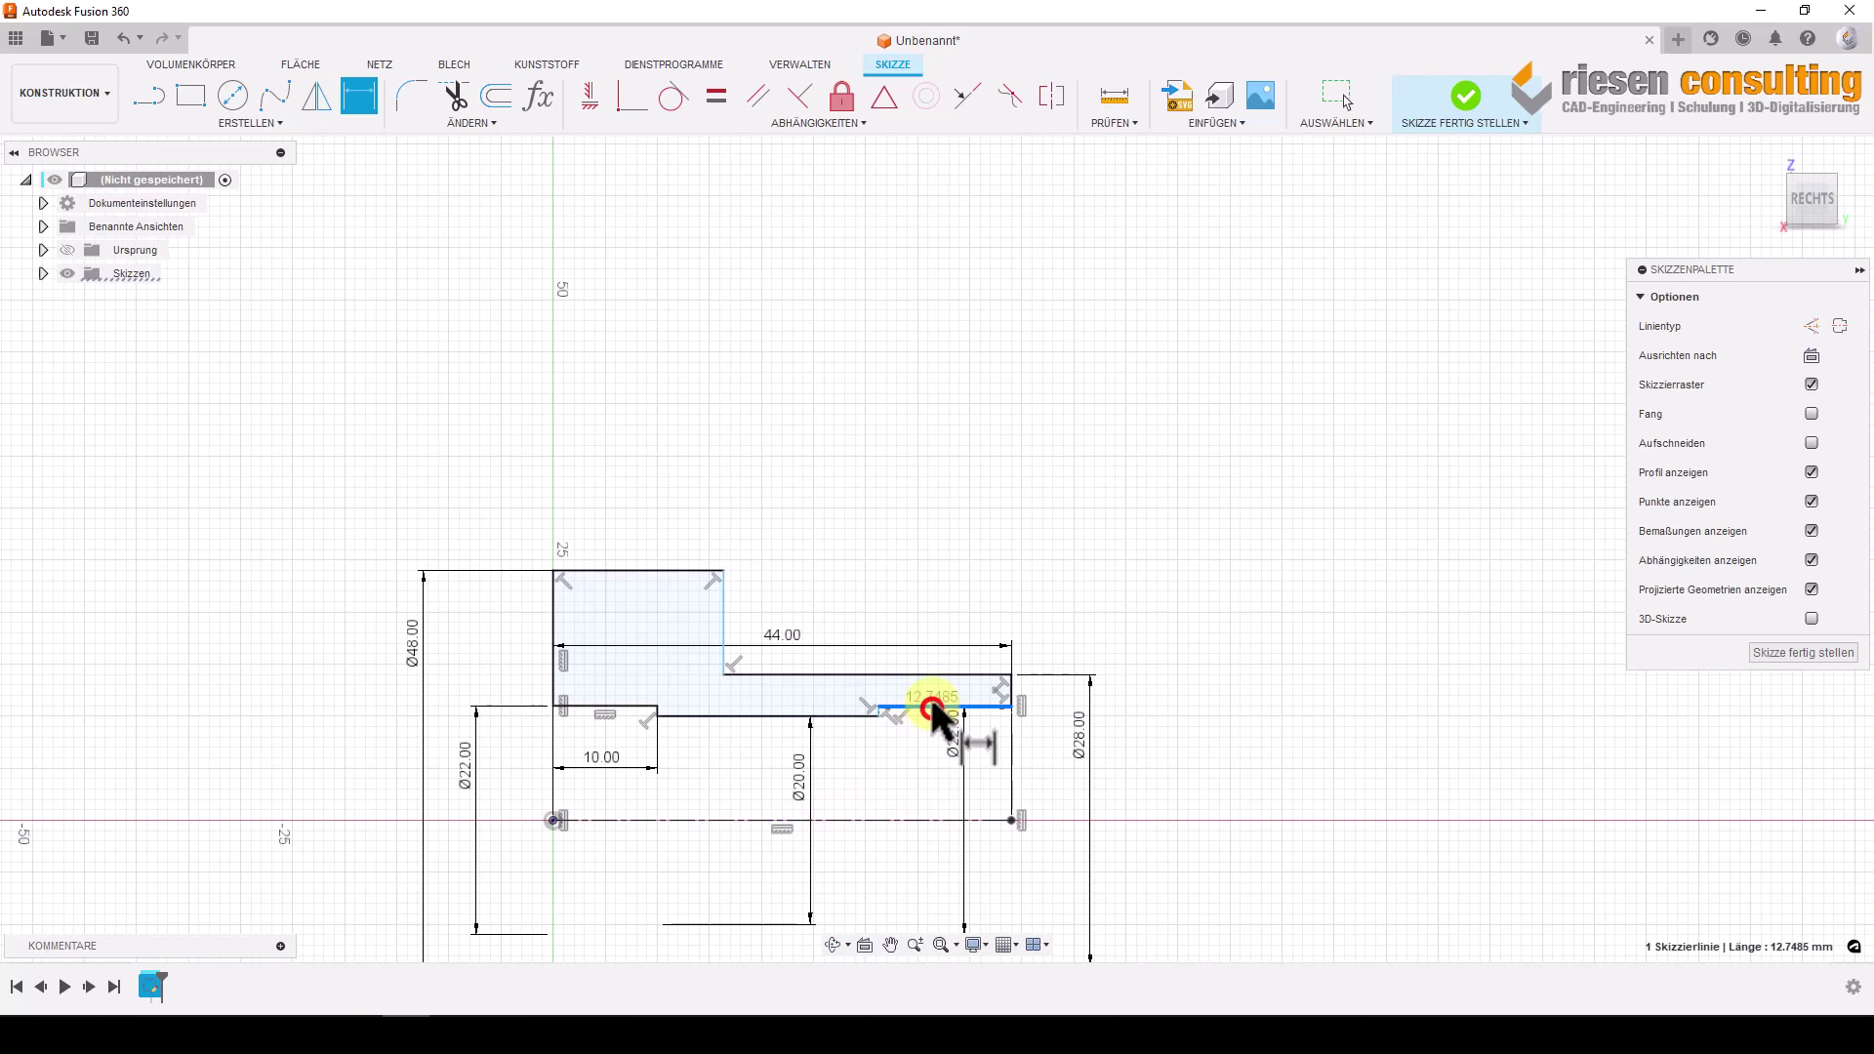
left_click(947, 610)
type("10")
key("Return")
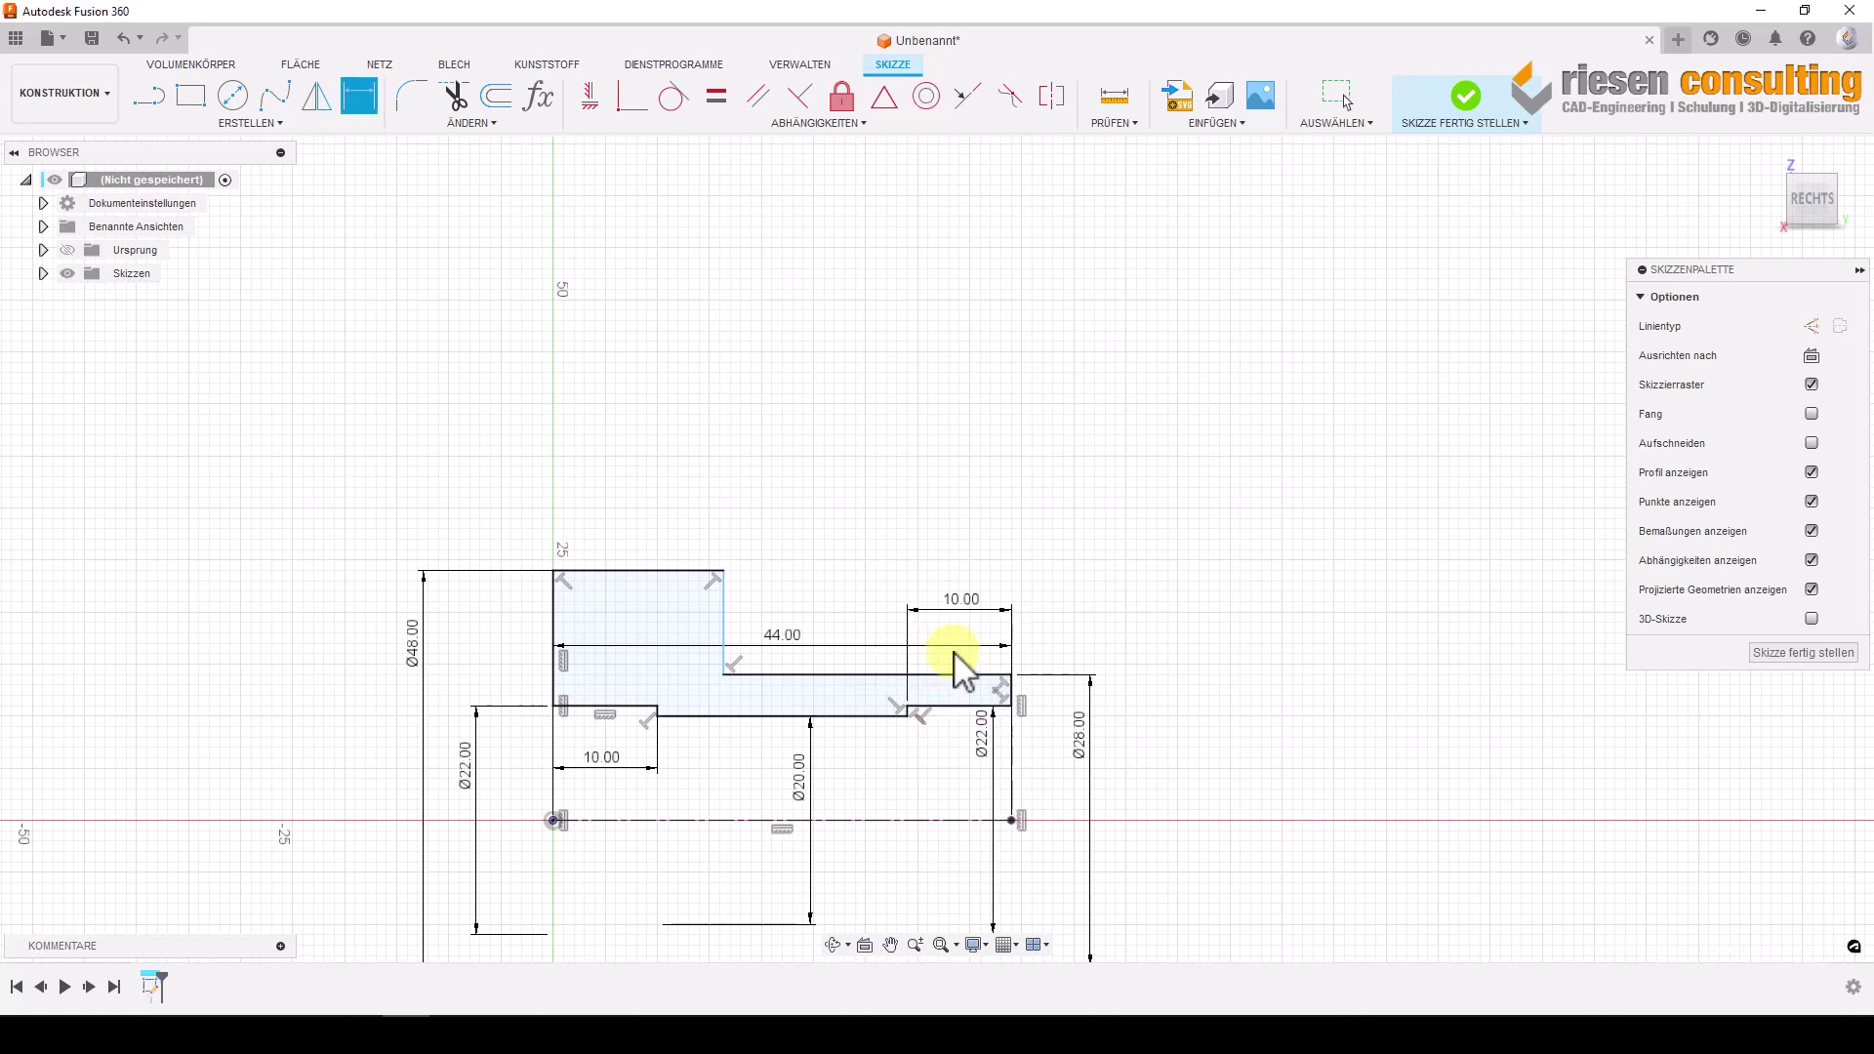
left_click(837, 673)
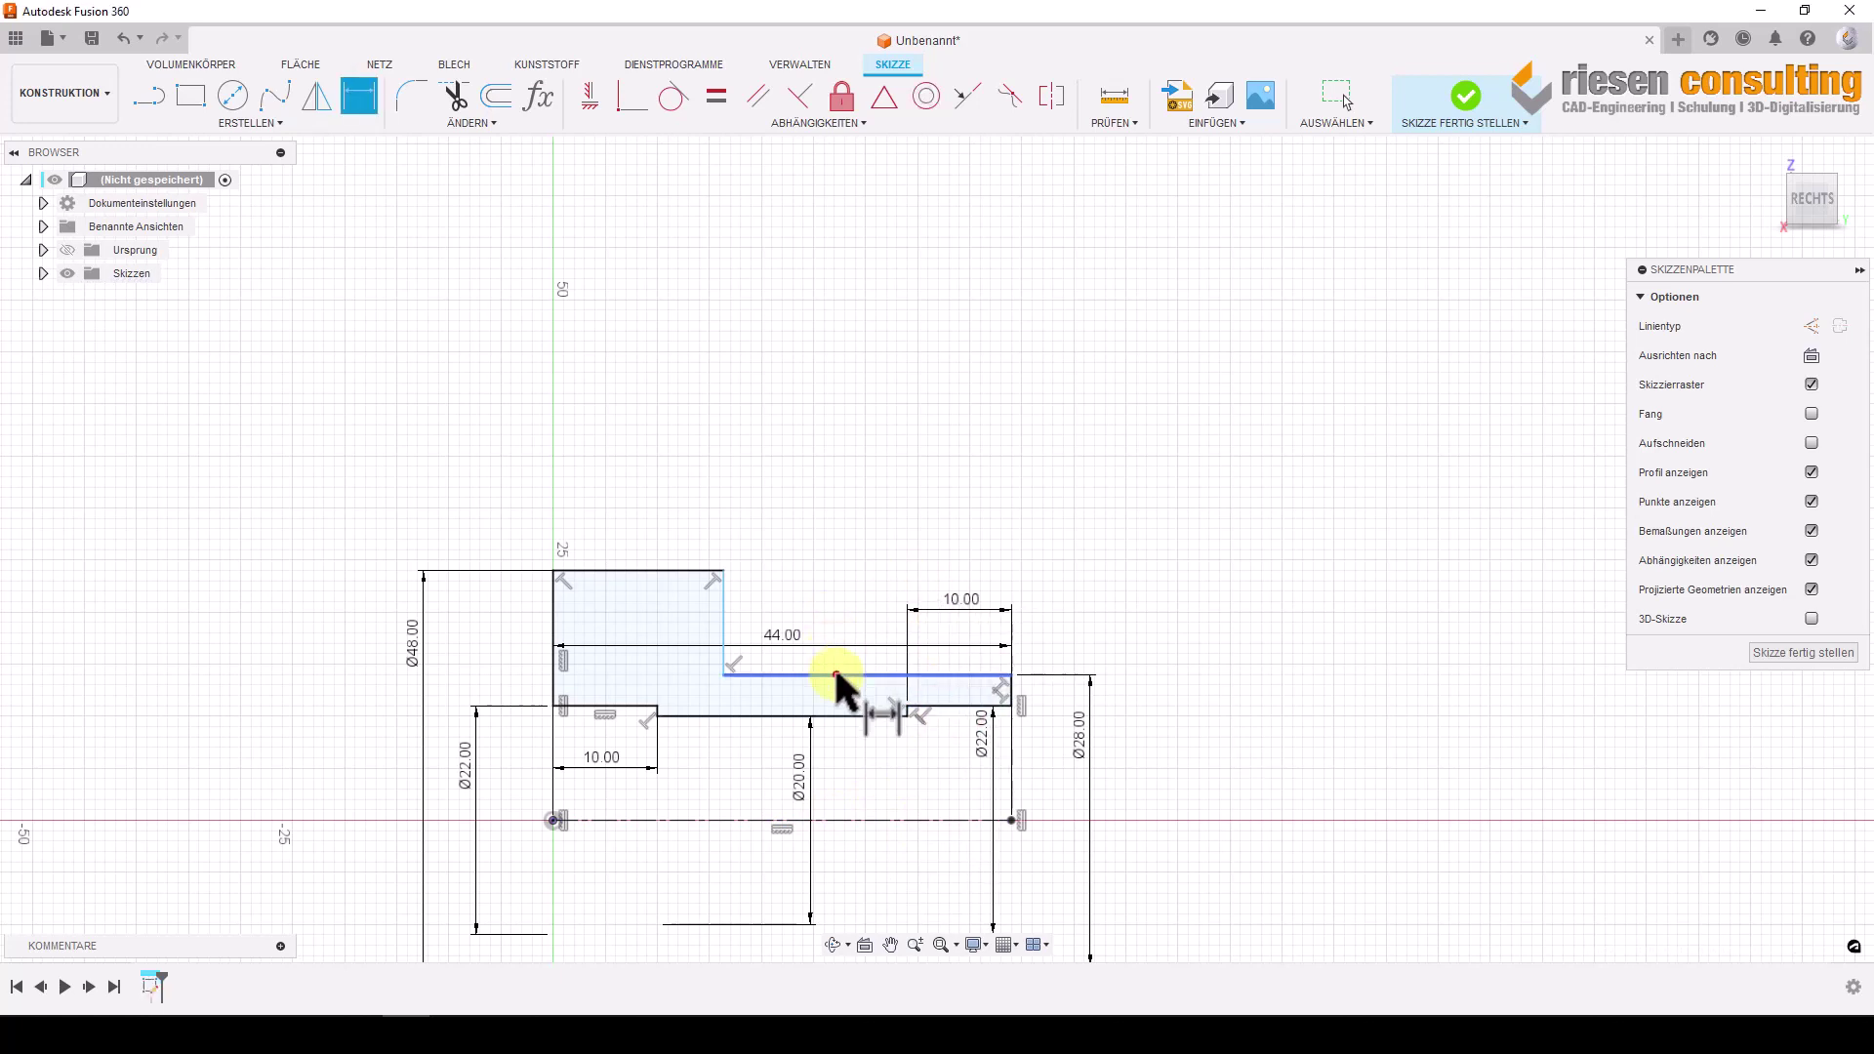
left_click(845, 516)
type("3")
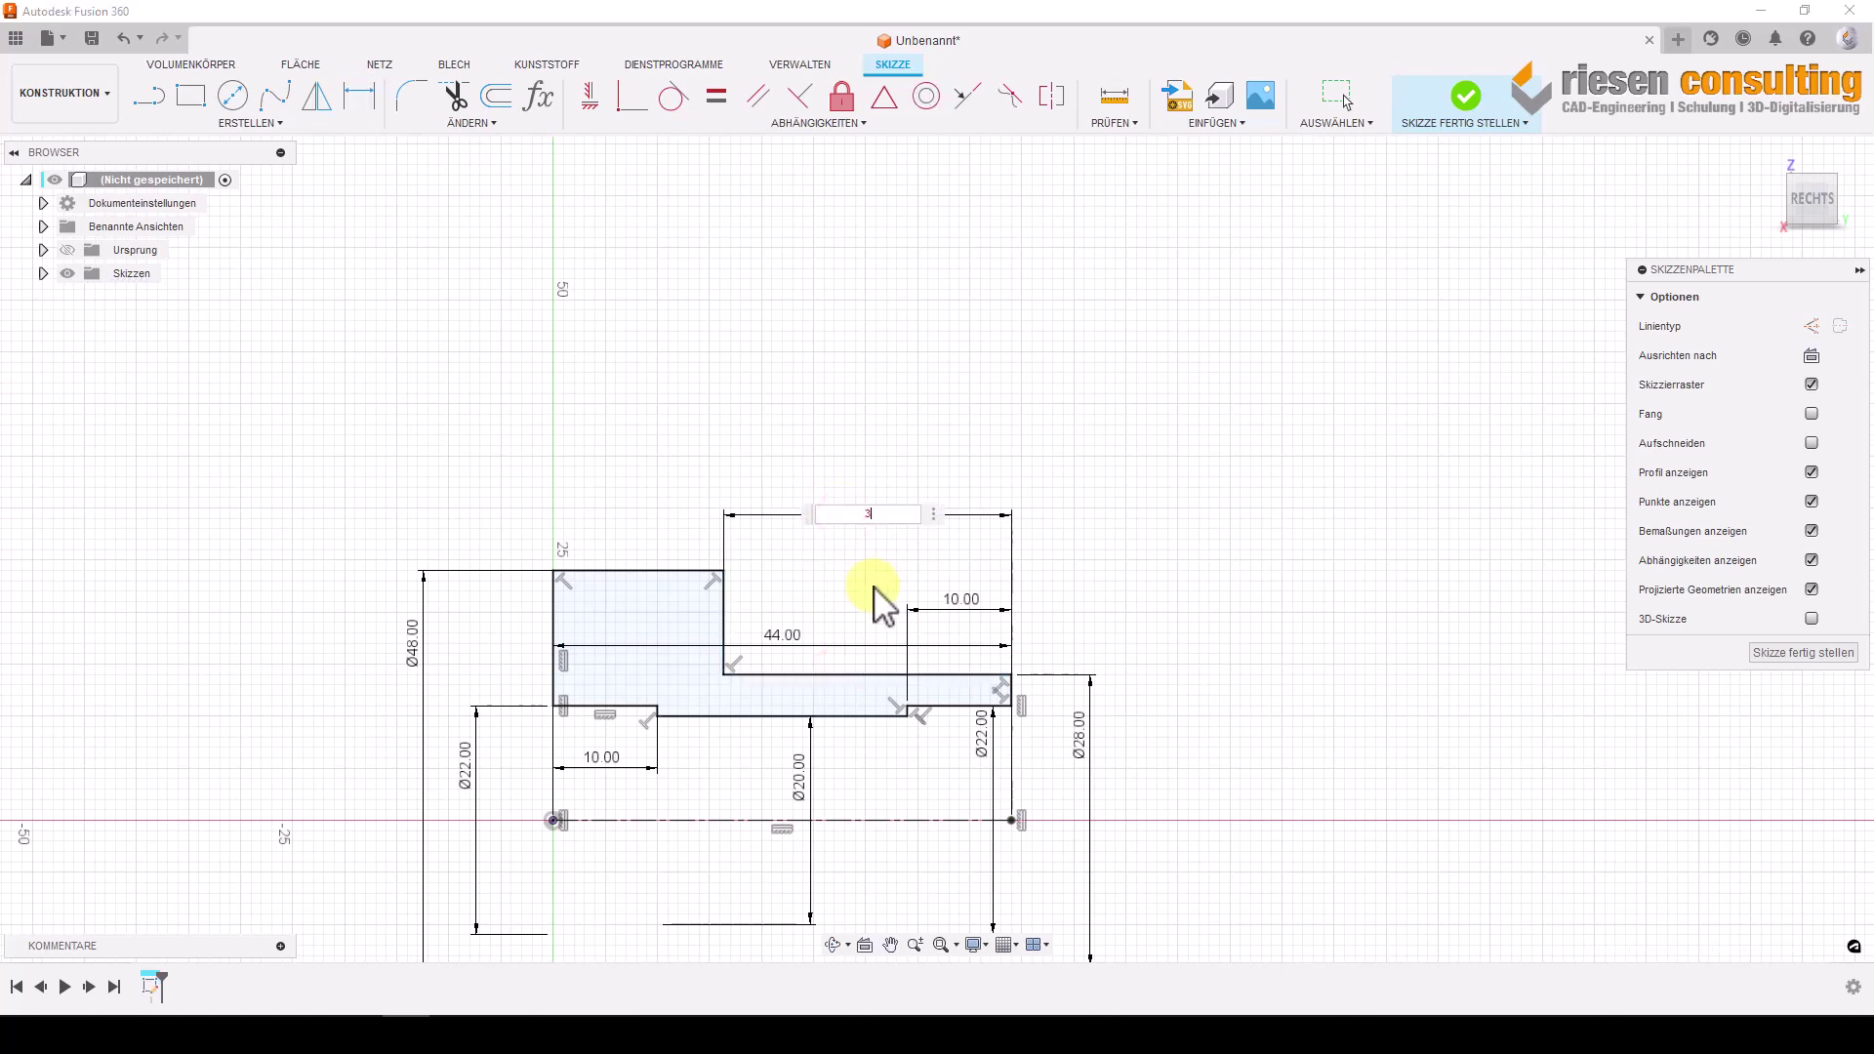
type("4")
key("Return")
middle_click_drag(818, 635, 871, 485)
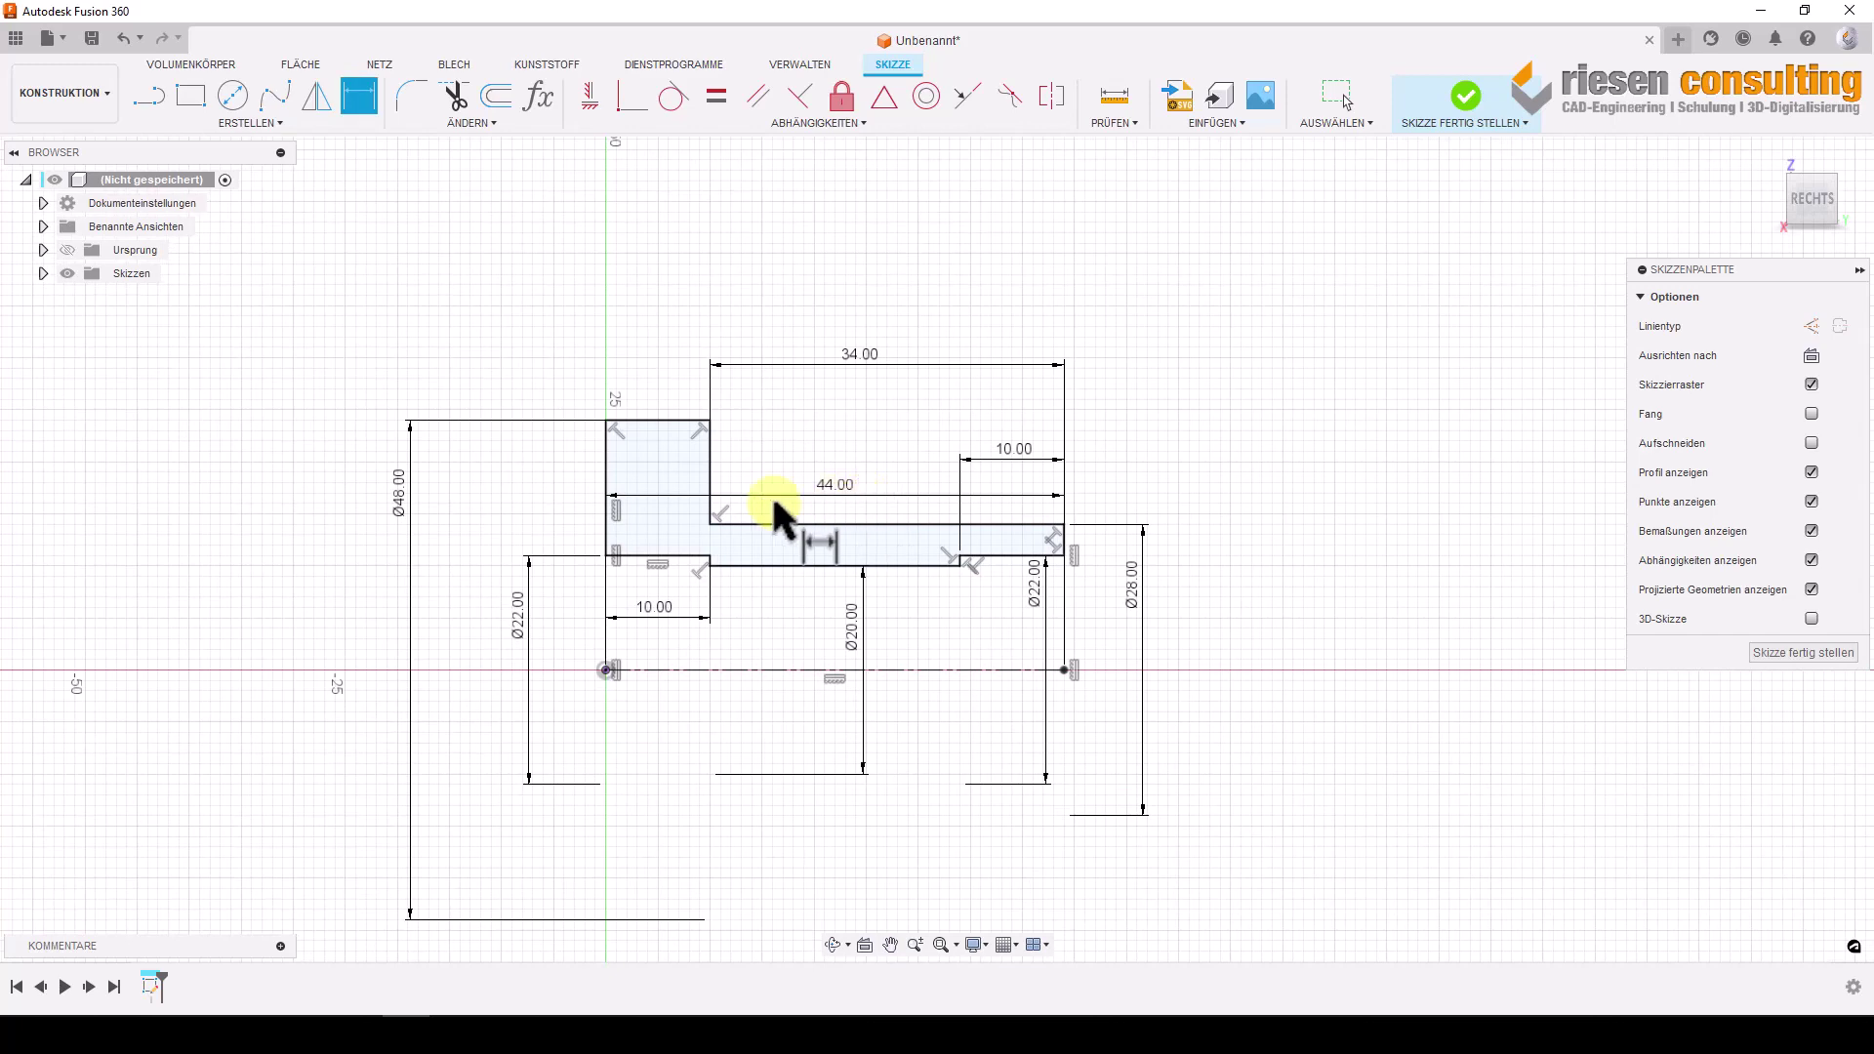
left_click(455, 578)
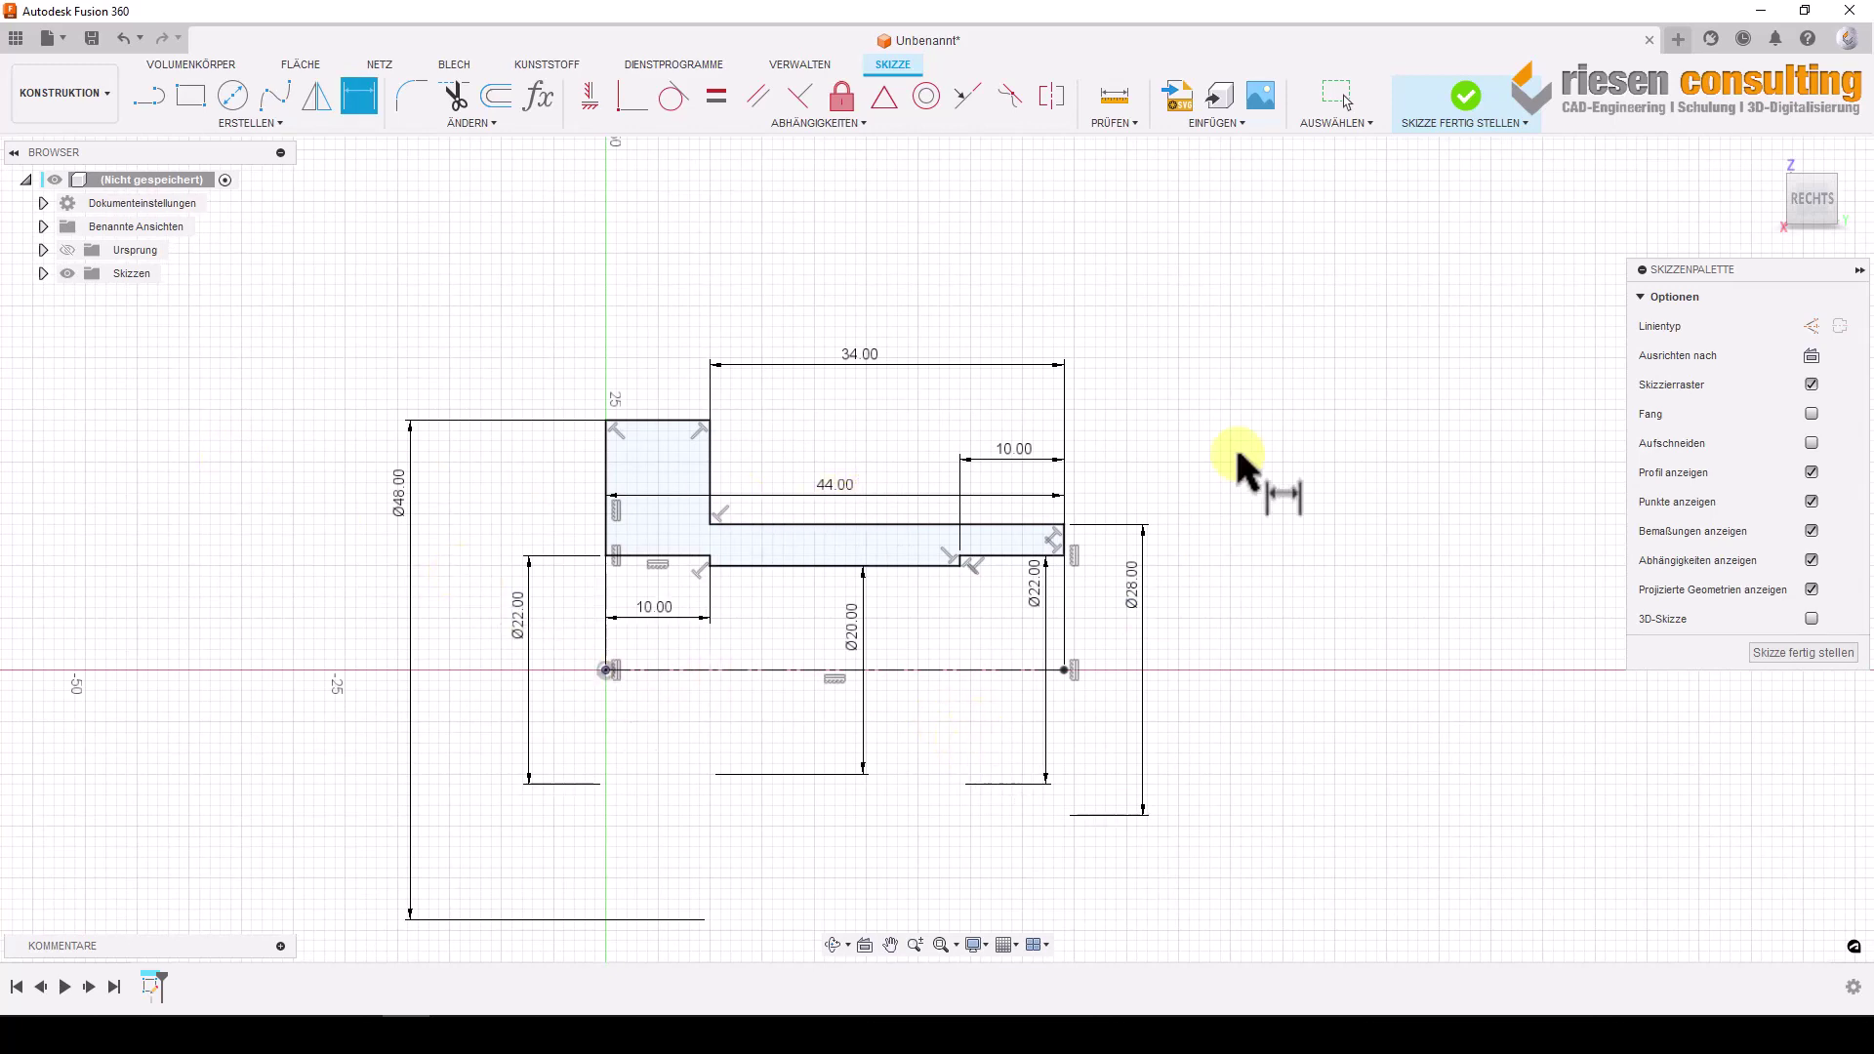
Finish the sketch and revolve the profile a full 360° around the centerline.
left_click(1473, 102)
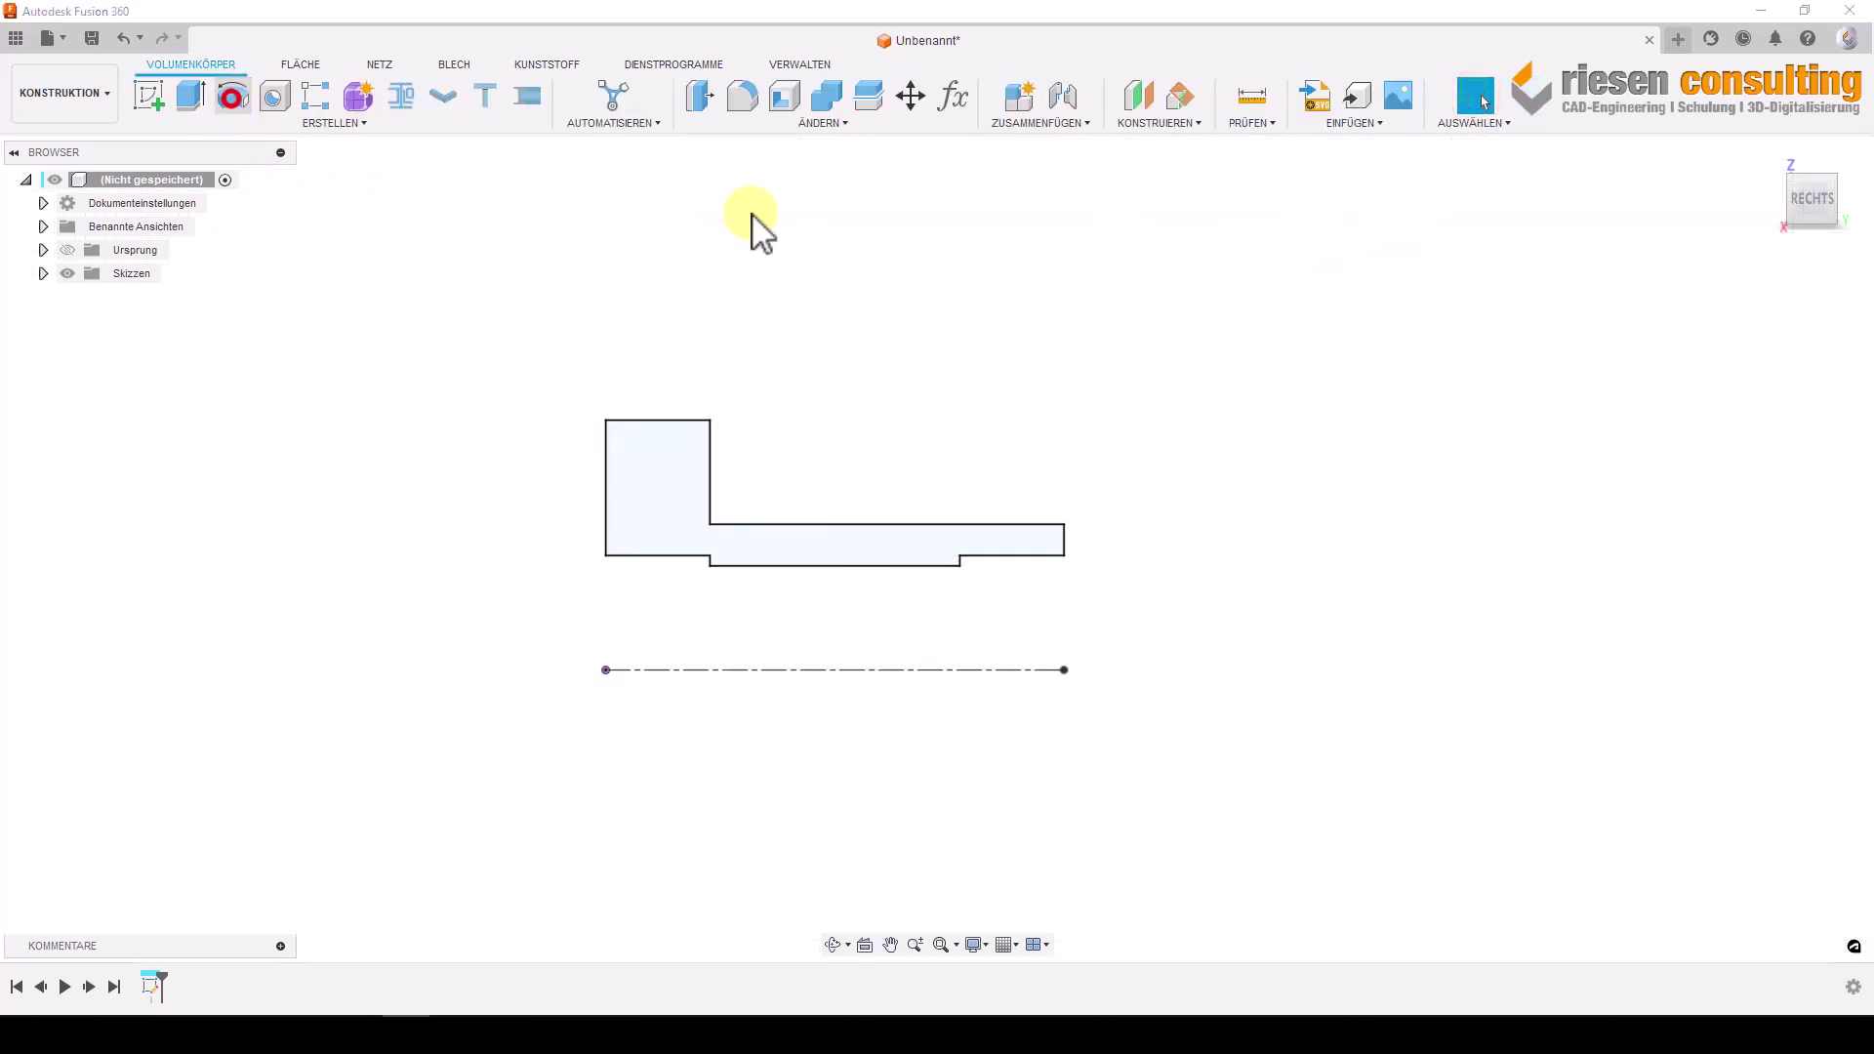
left_click(1743, 422)
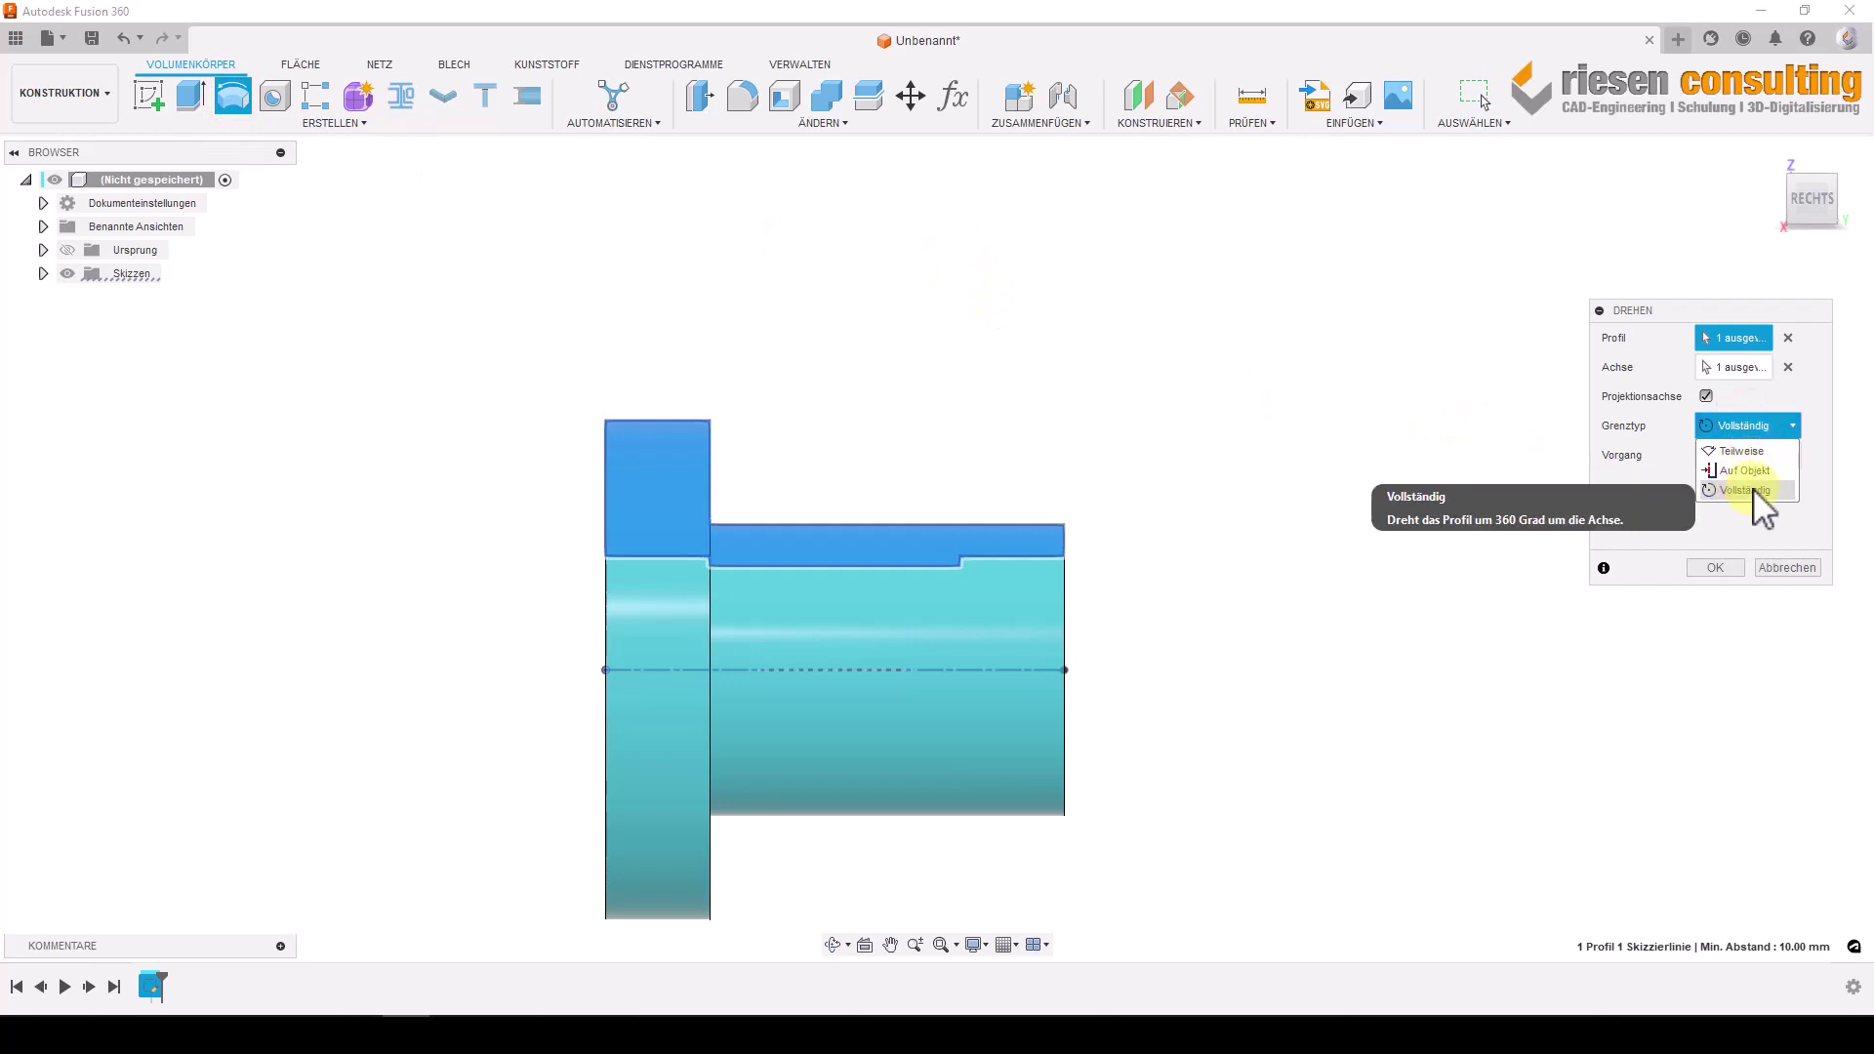
left_click(1748, 490)
left_click(1727, 567)
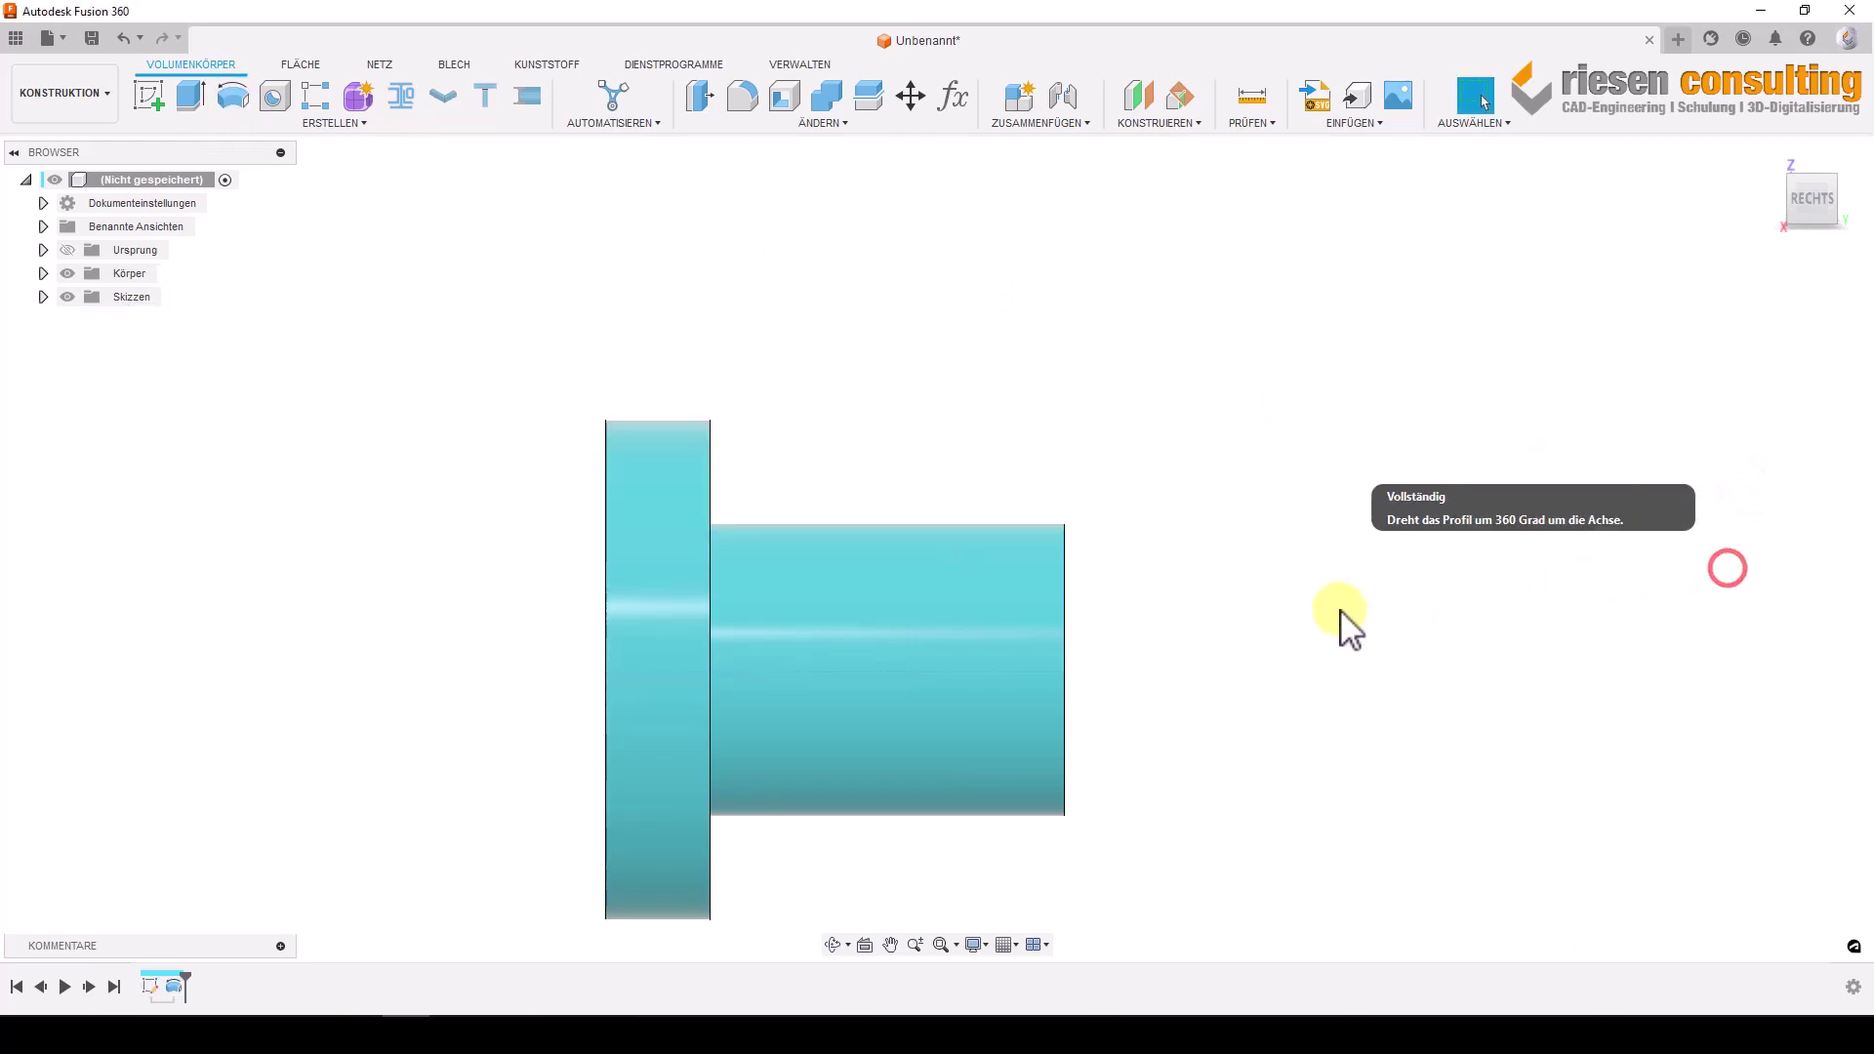
mouse_move(1350, 625)
middle_mouse_down("shift")
mouse_move(1275, 606)
mouse_move(1484, 619)
mouse_move(1380, 565)
mouse_move(1297, 556)
mouse_move(1293, 590)
middle_mouse_up("shift")
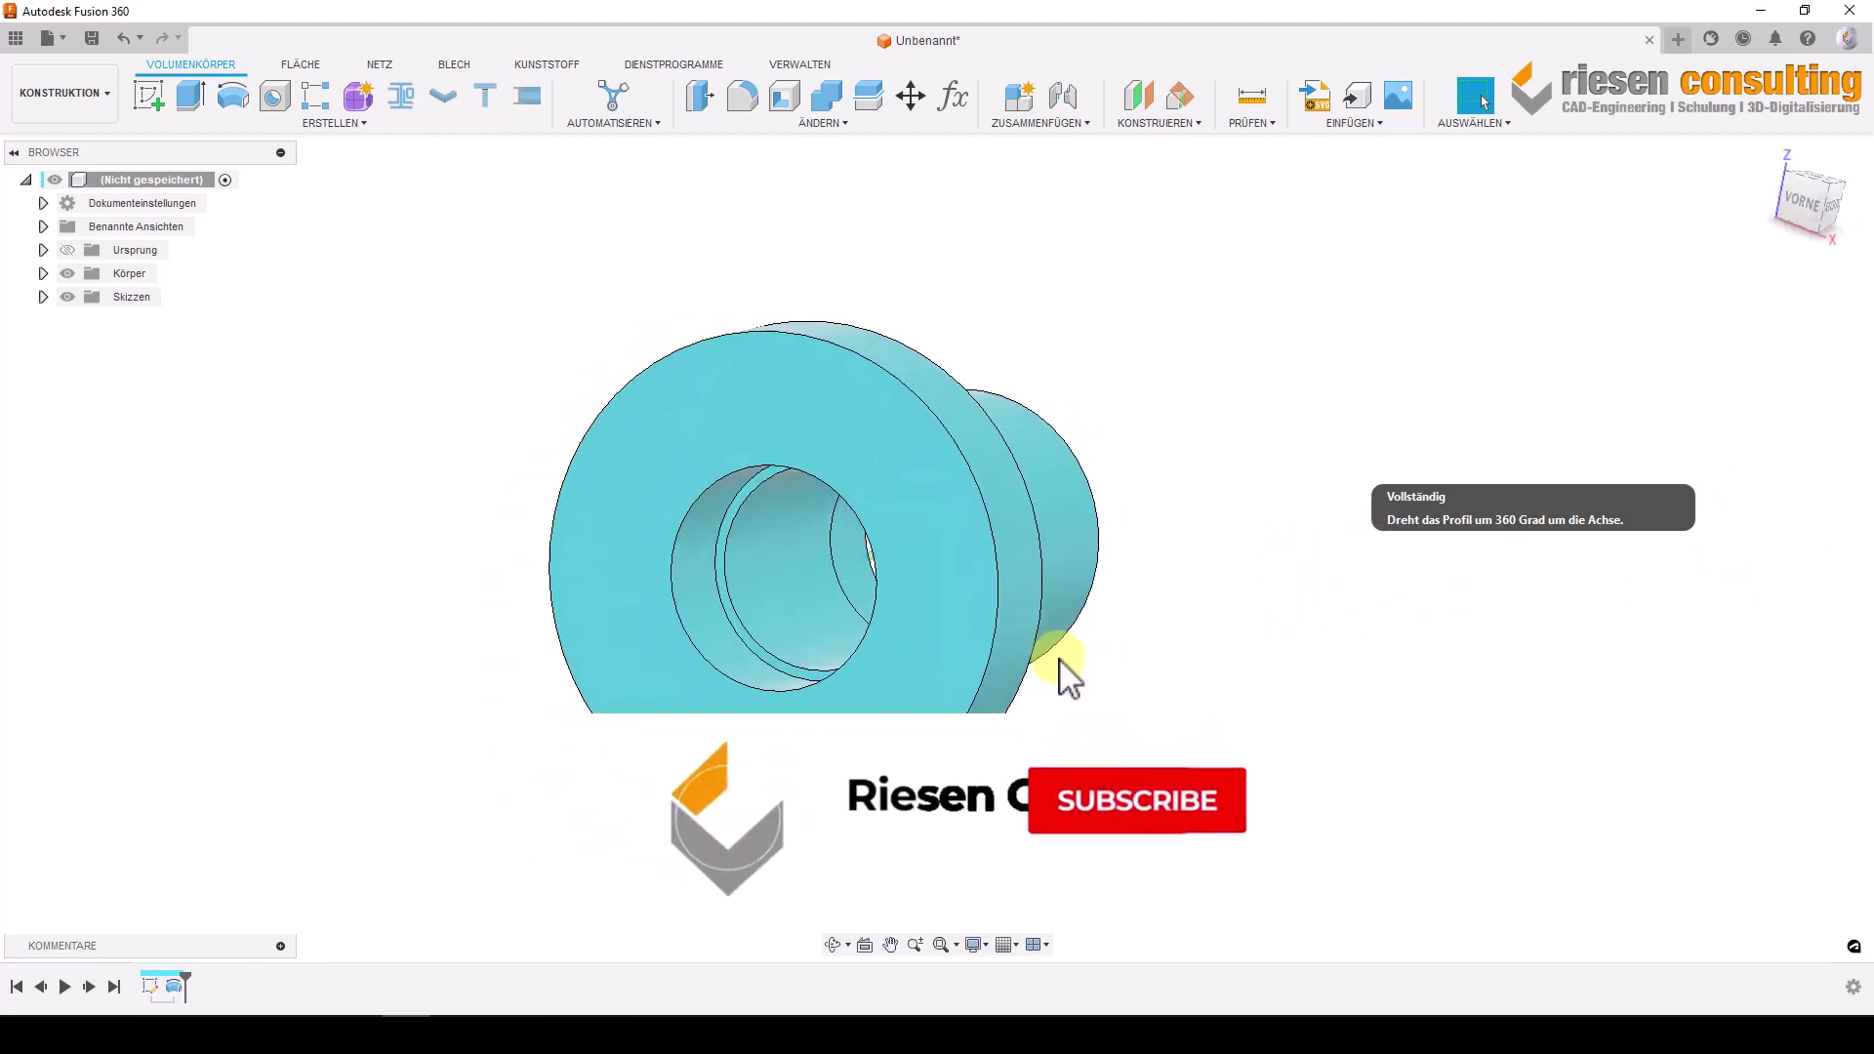
left_click(354, 130)
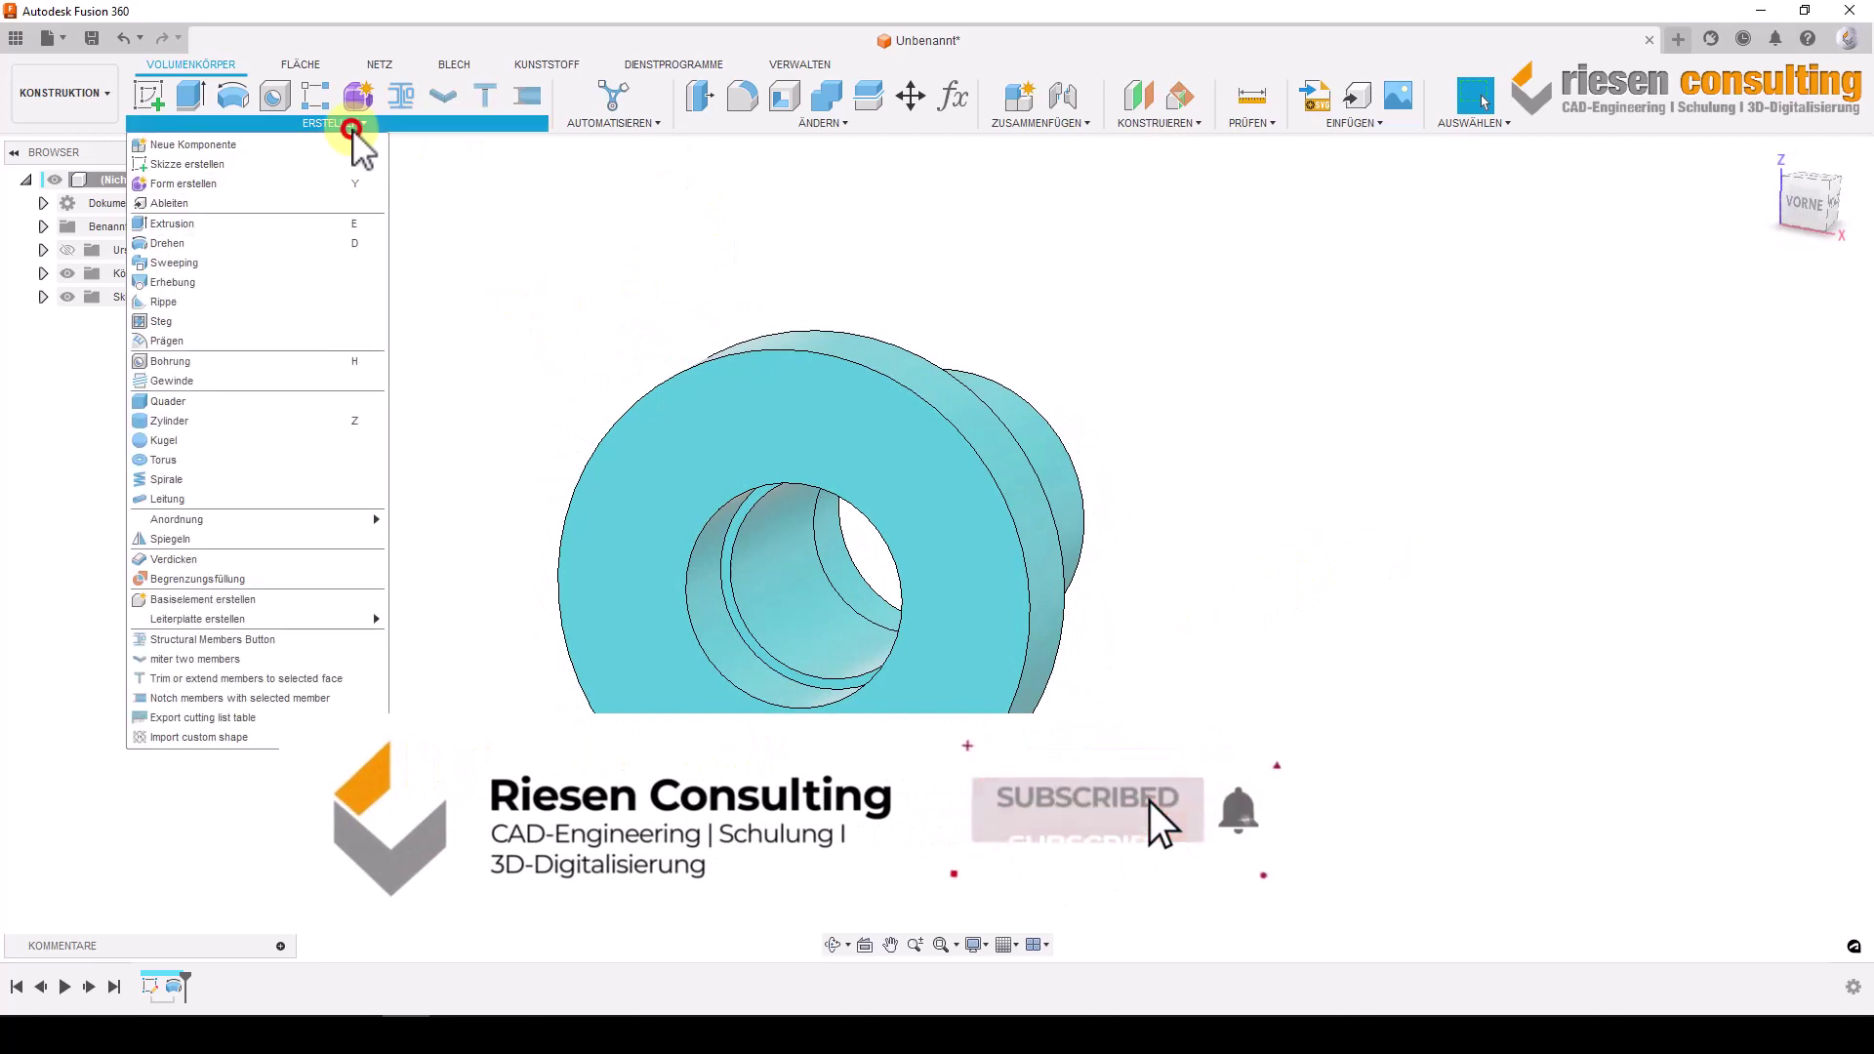
Add a full-length modelled M20x2.5 thread to the inner bore face.
left_click(185, 380)
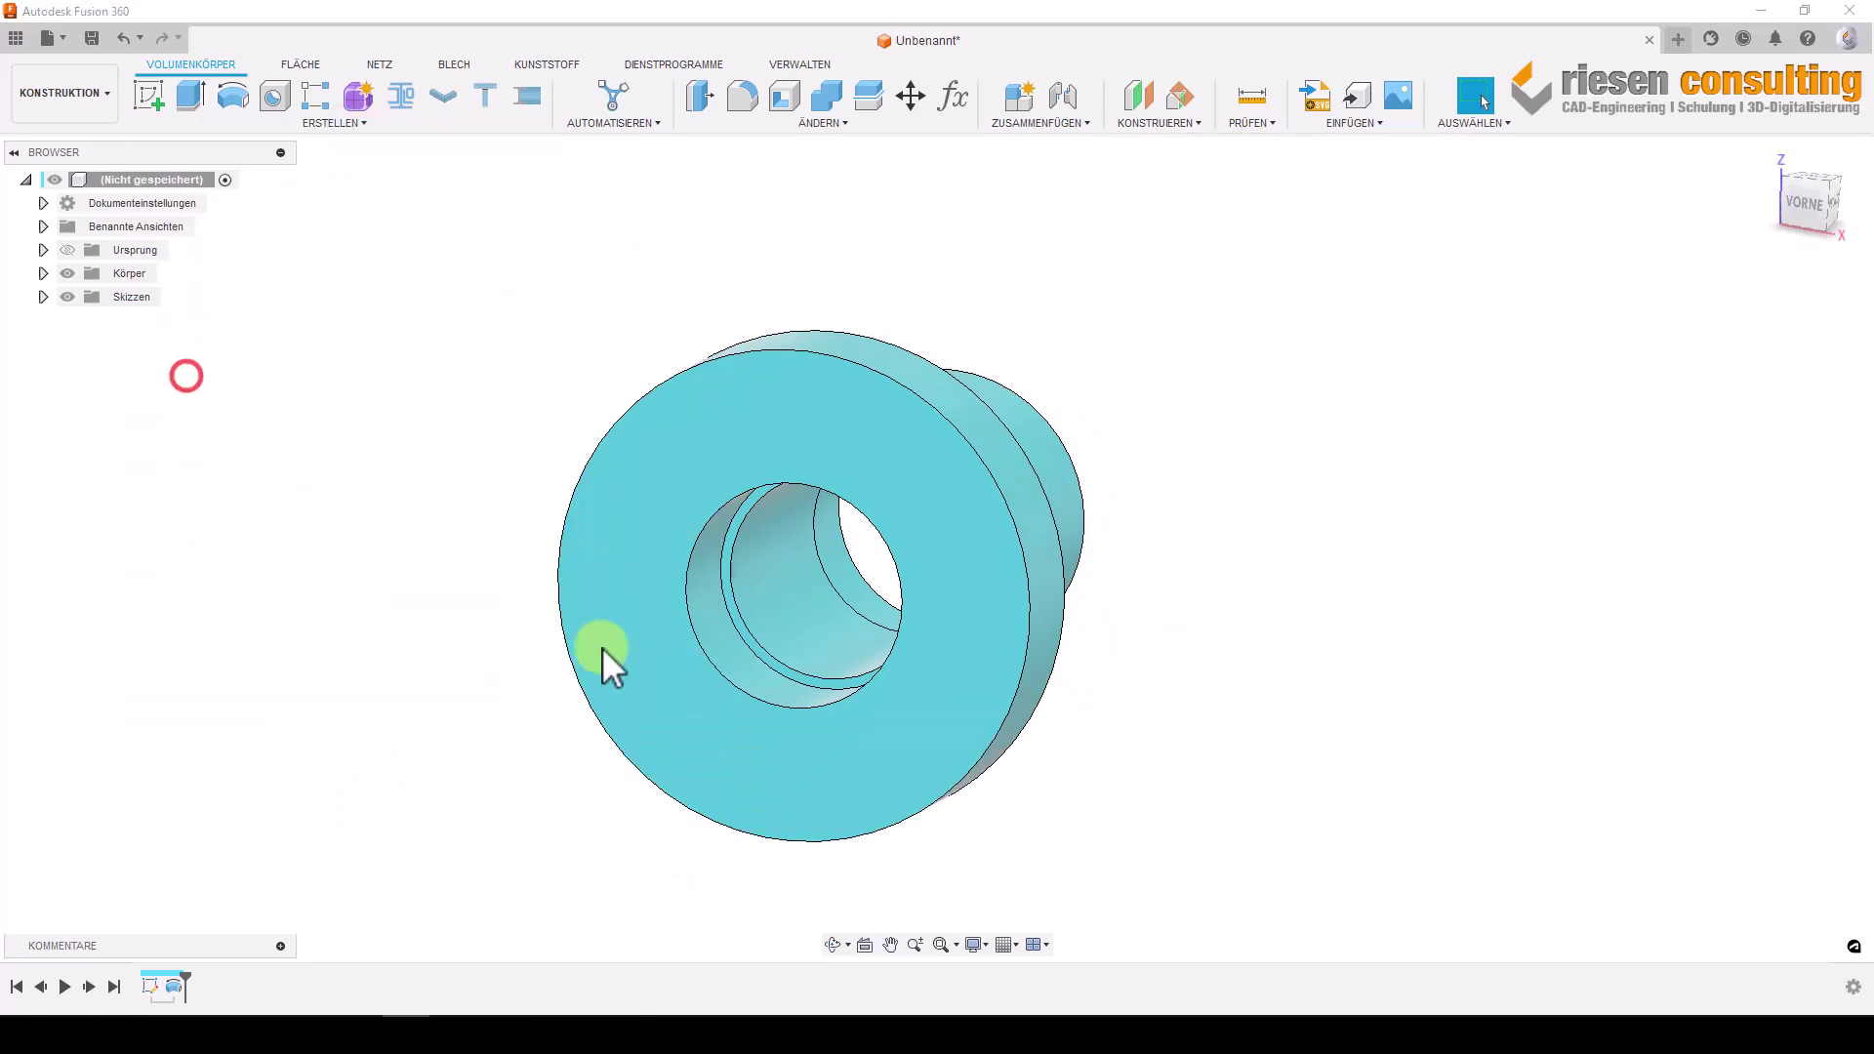
left_click(810, 640)
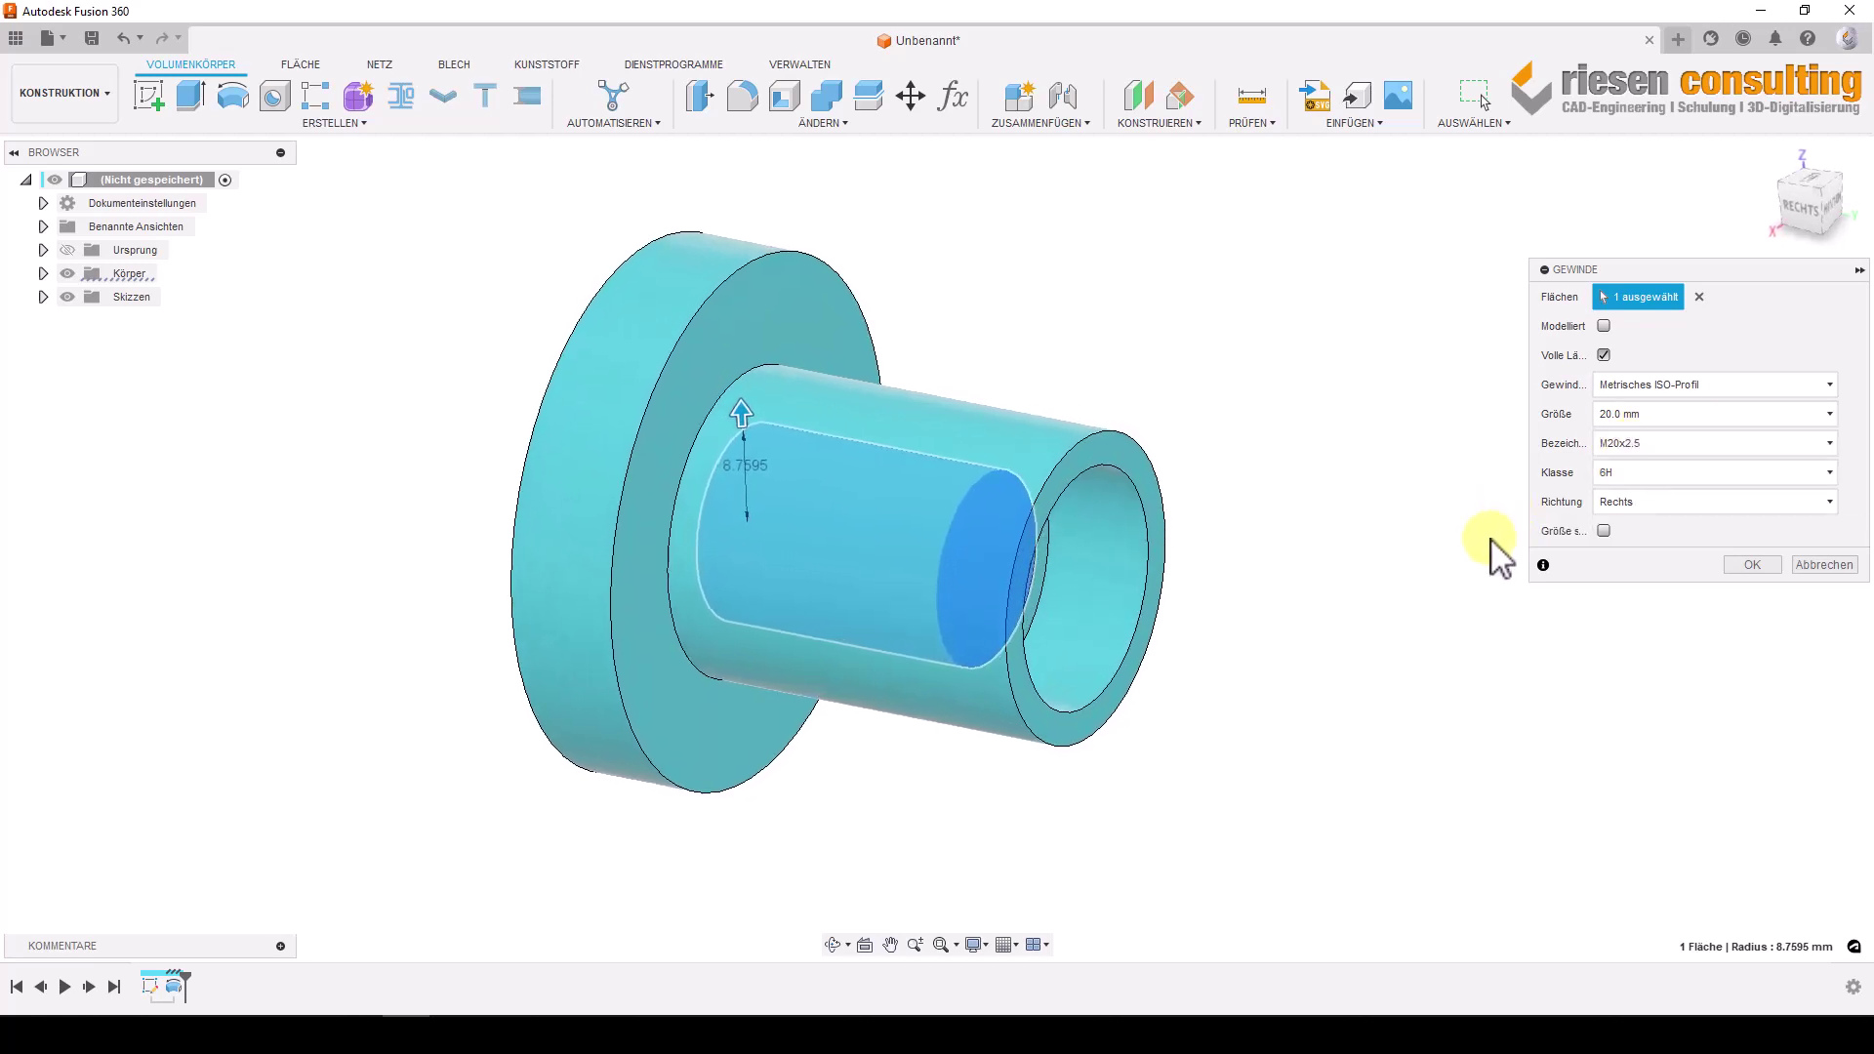
left_click(1747, 566)
mouse_move(1506, 669)
middle_mouse_down("shift")
mouse_move(1423, 688)
mouse_move(1075, 670)
mouse_move(1414, 732)
mouse_move(1469, 702)
mouse_move(1460, 745)
mouse_move(1292, 862)
middle_mouse_up("shift")
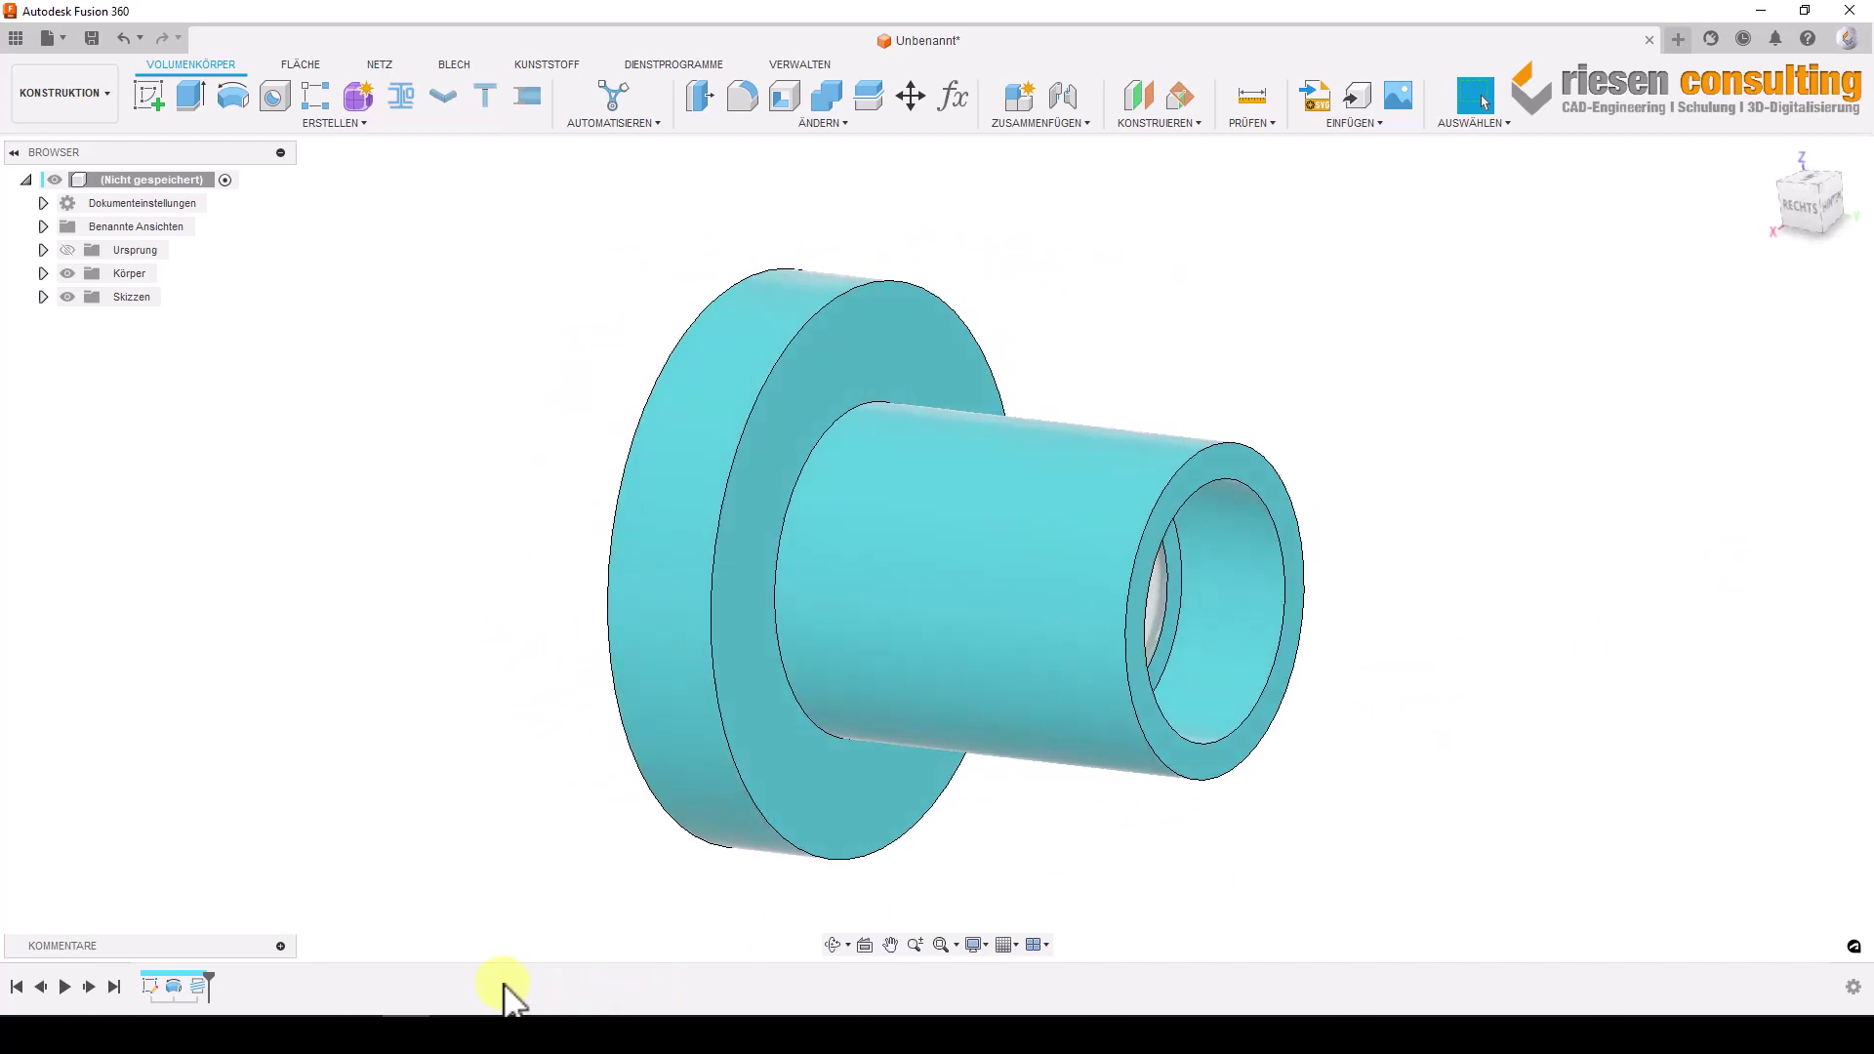
left_click(269, 1015)
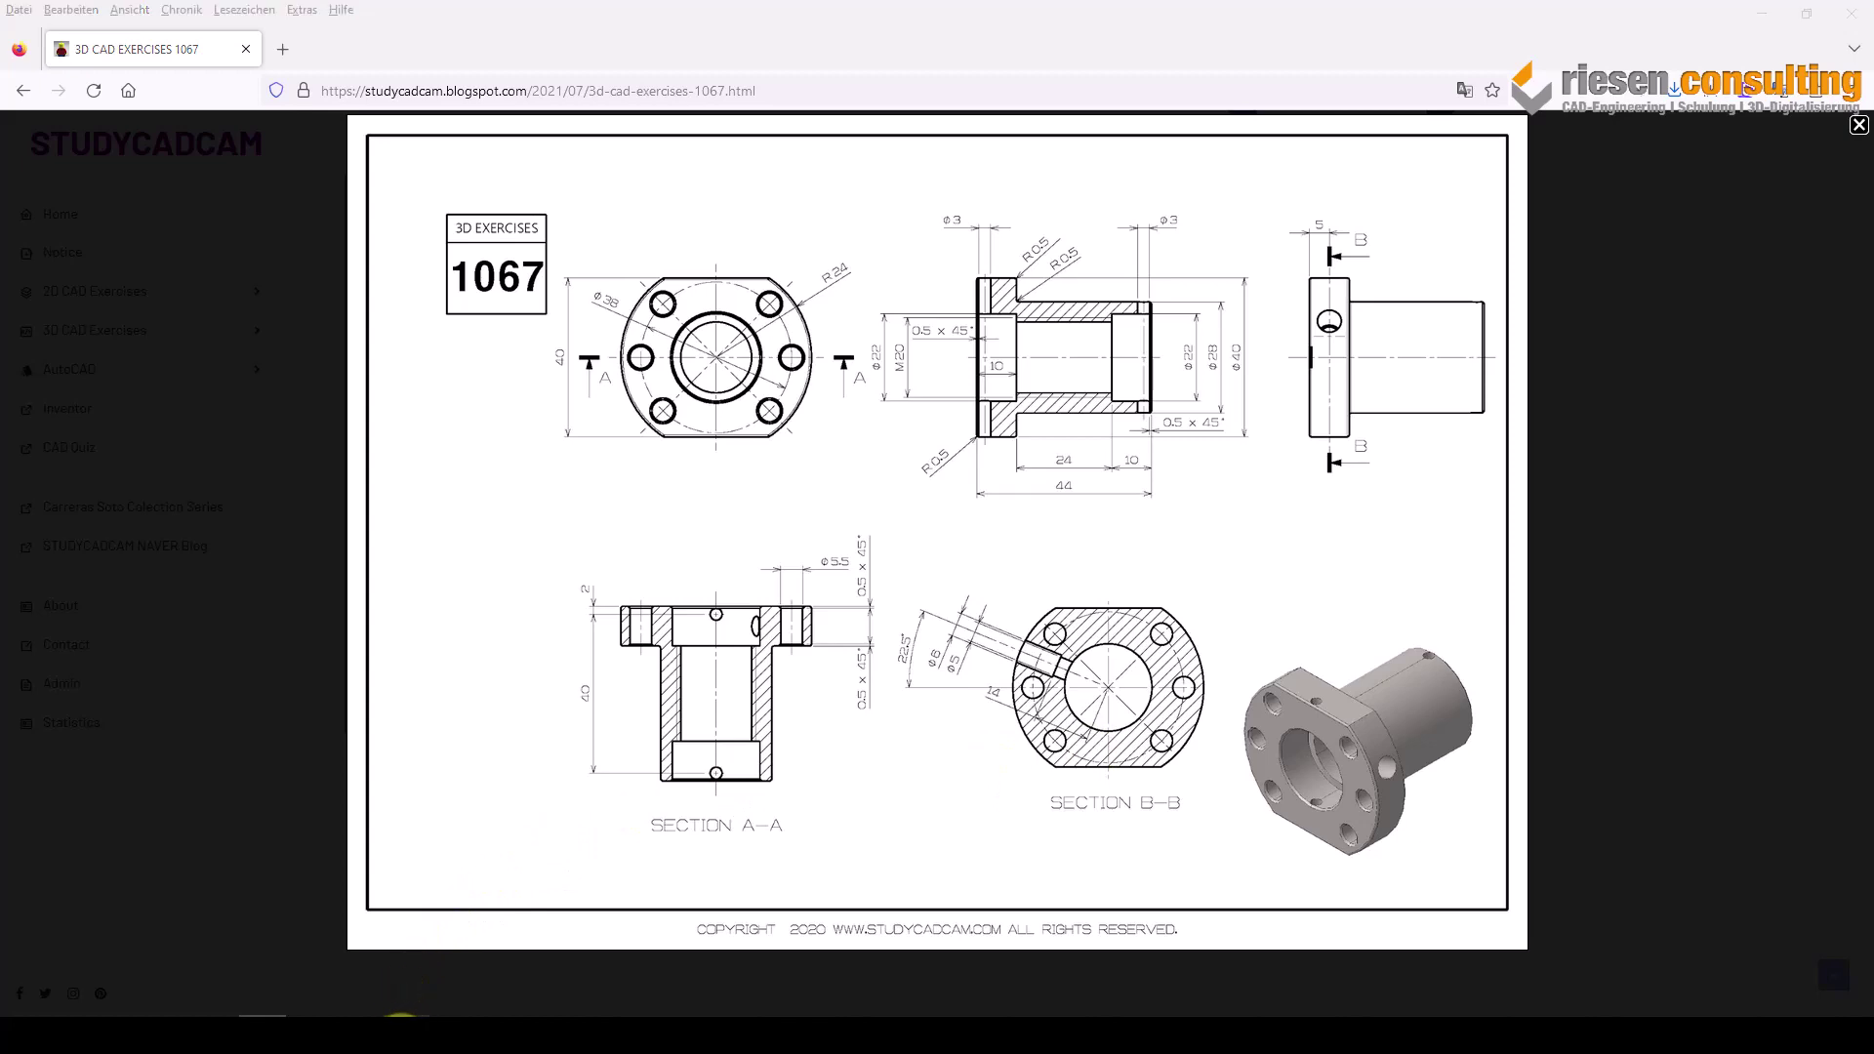
left_click(409, 1015)
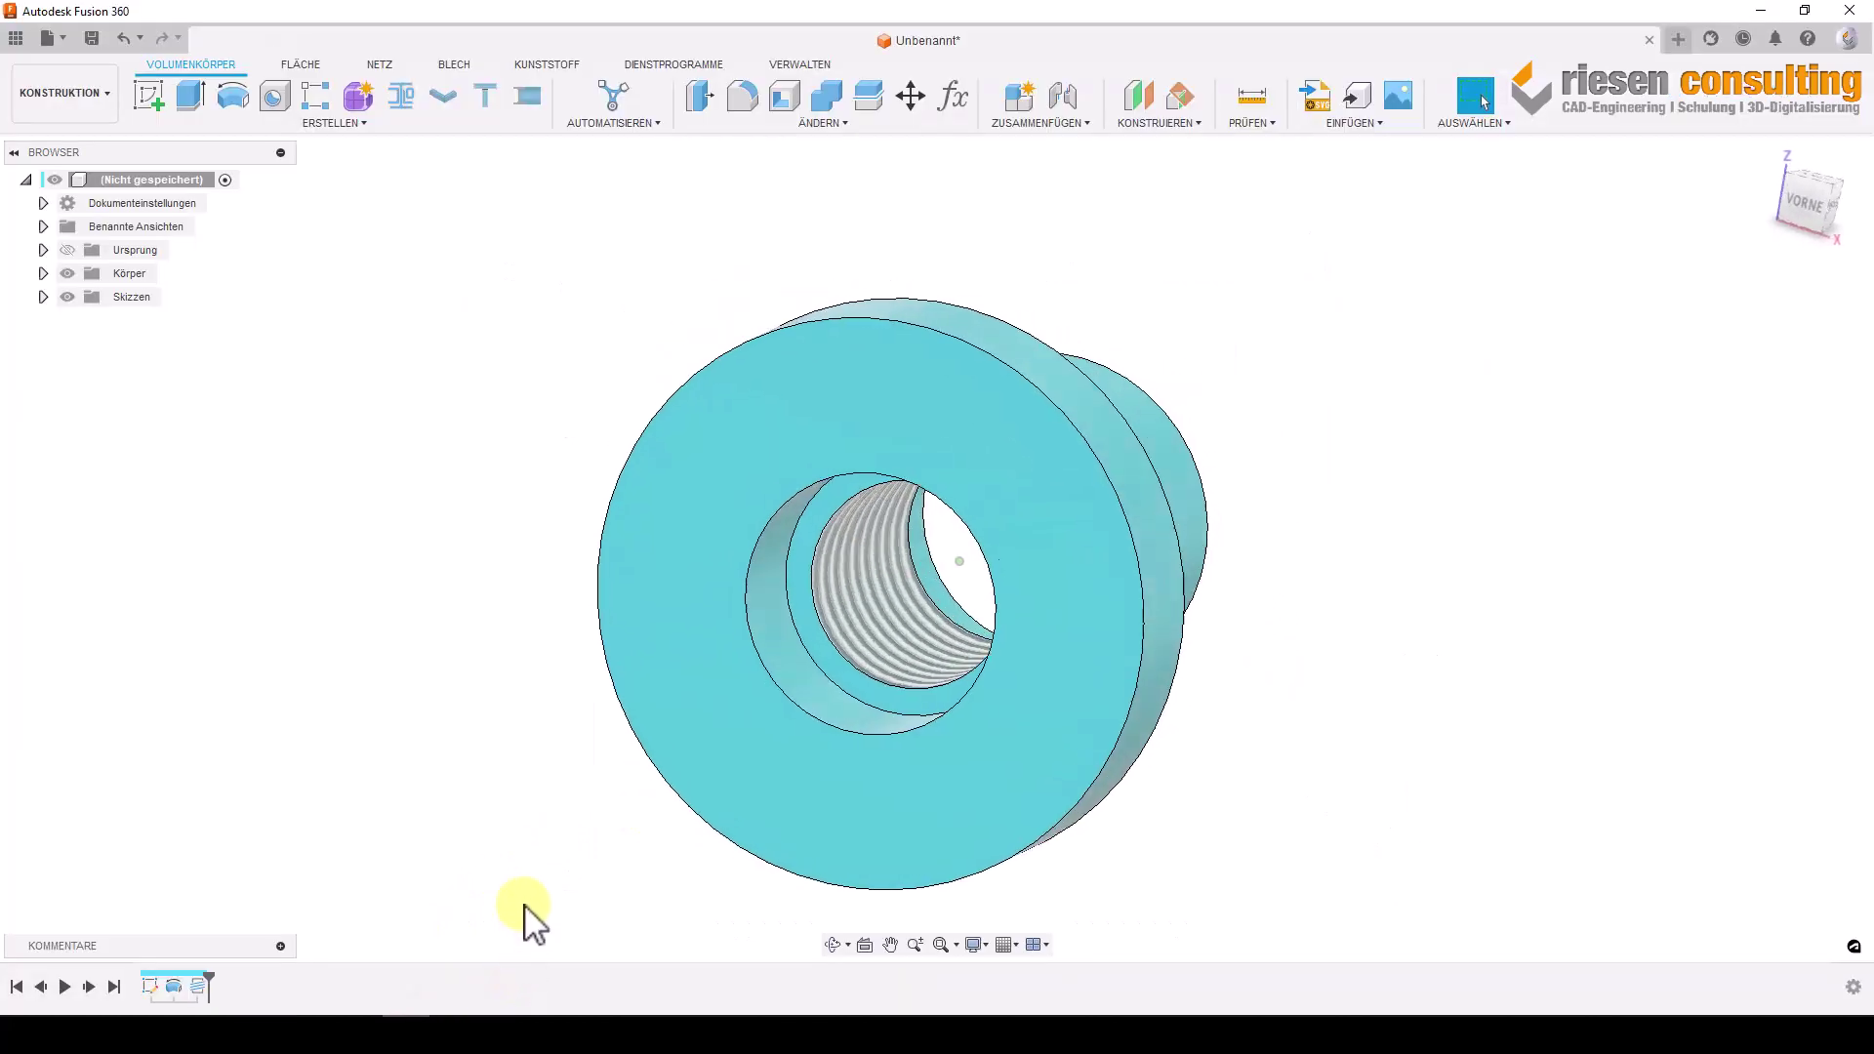
Start a sketch on the flange front face and draw a centre-point rectangle on the bore centre.
right_click(675, 724)
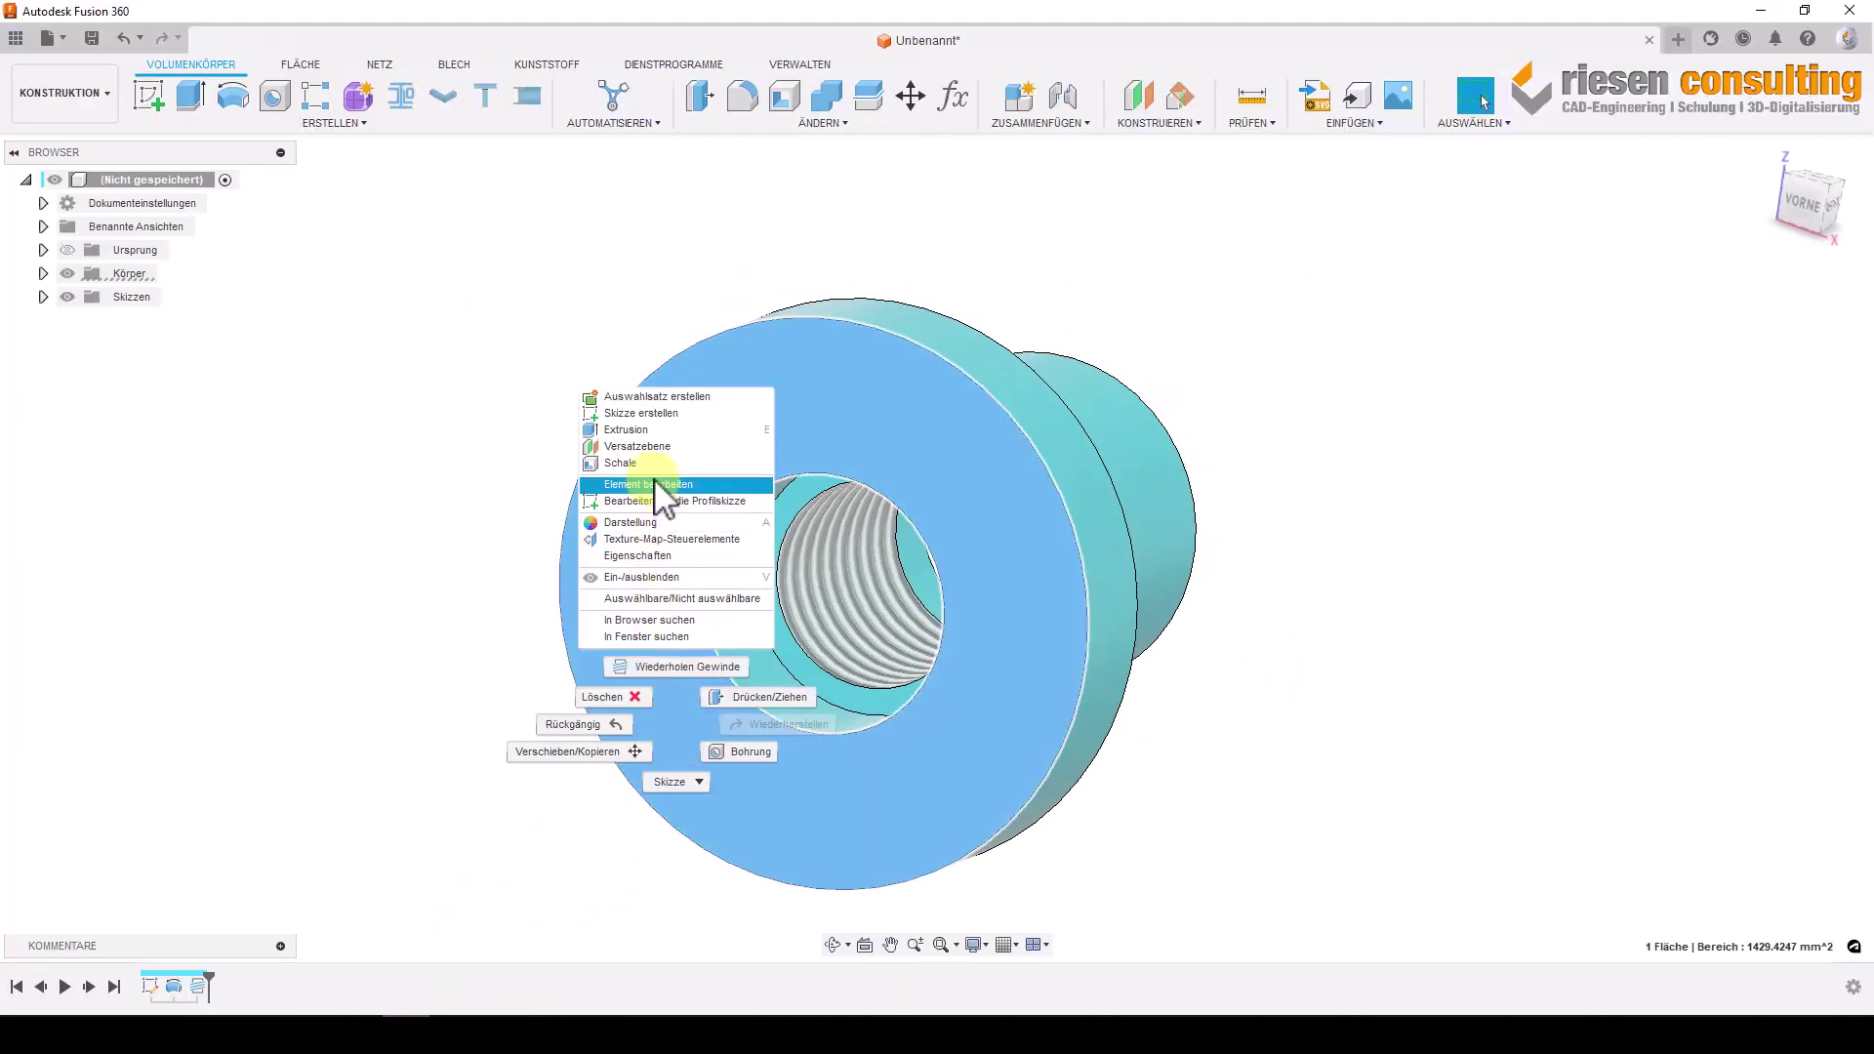
left_click(644, 413)
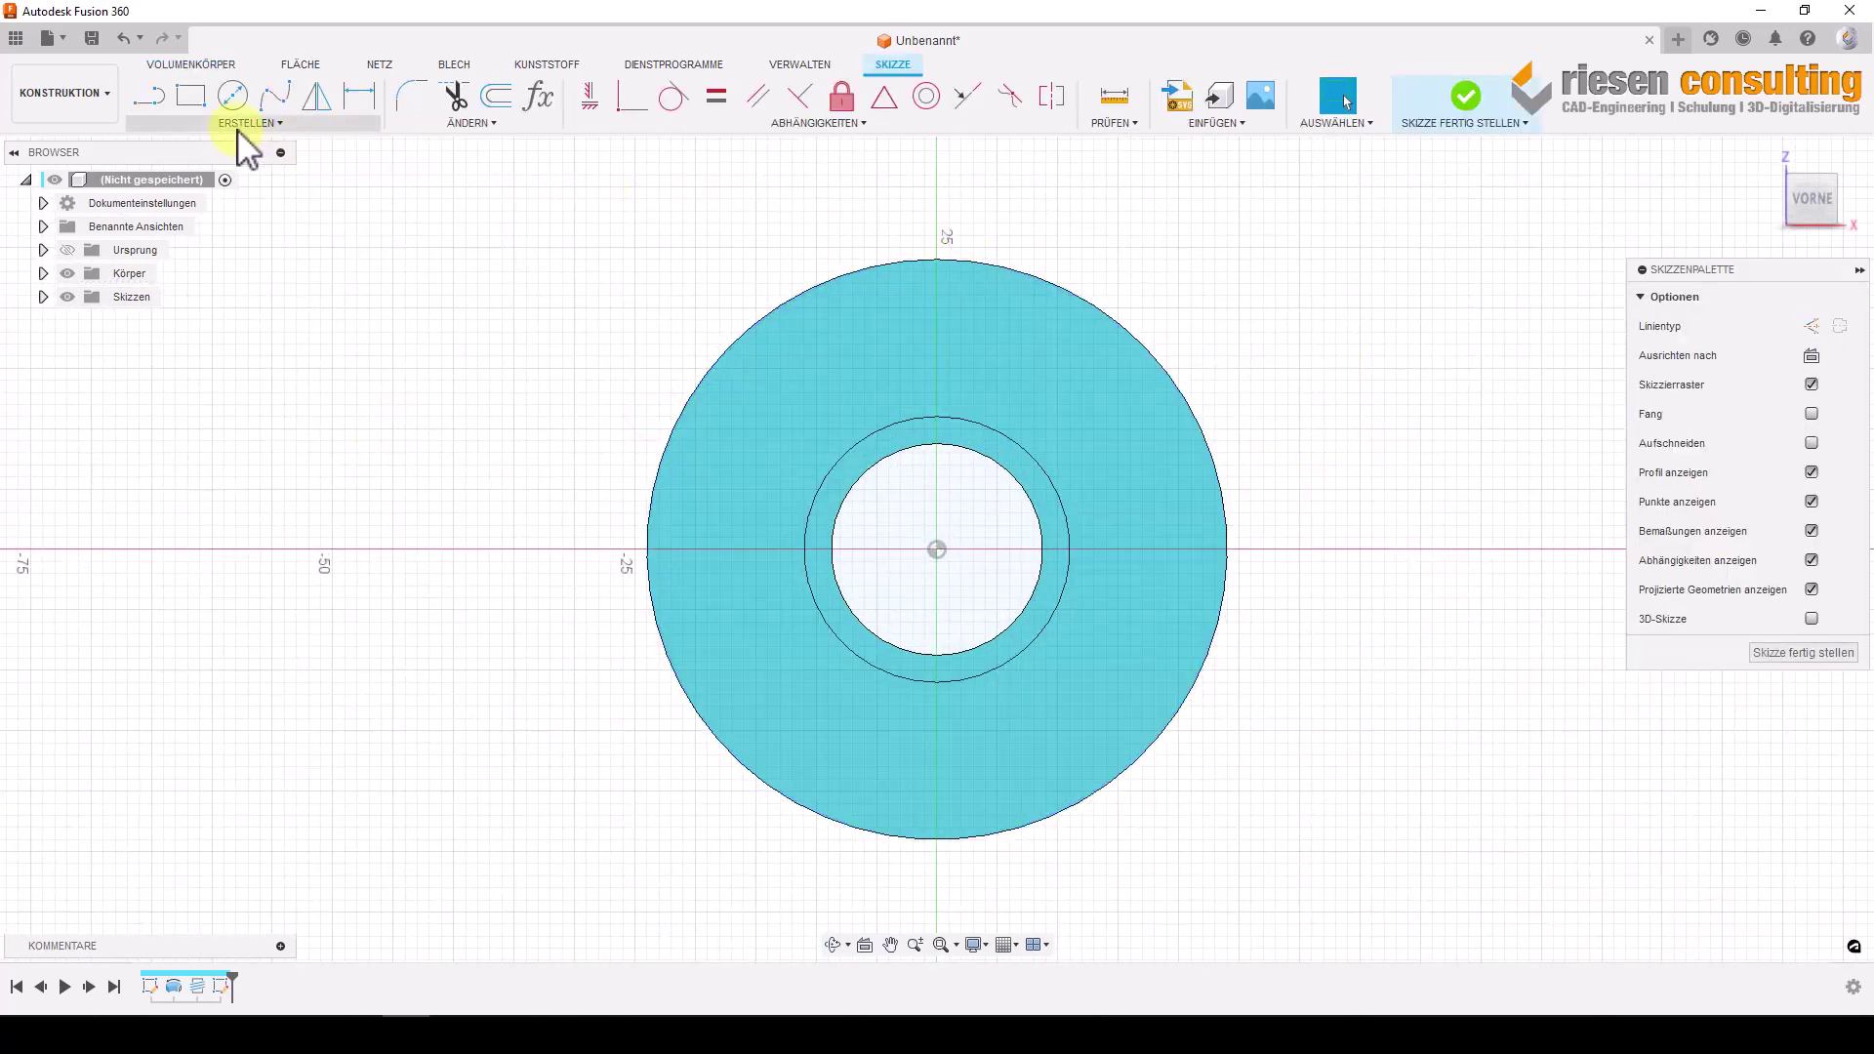
left_click(192, 98)
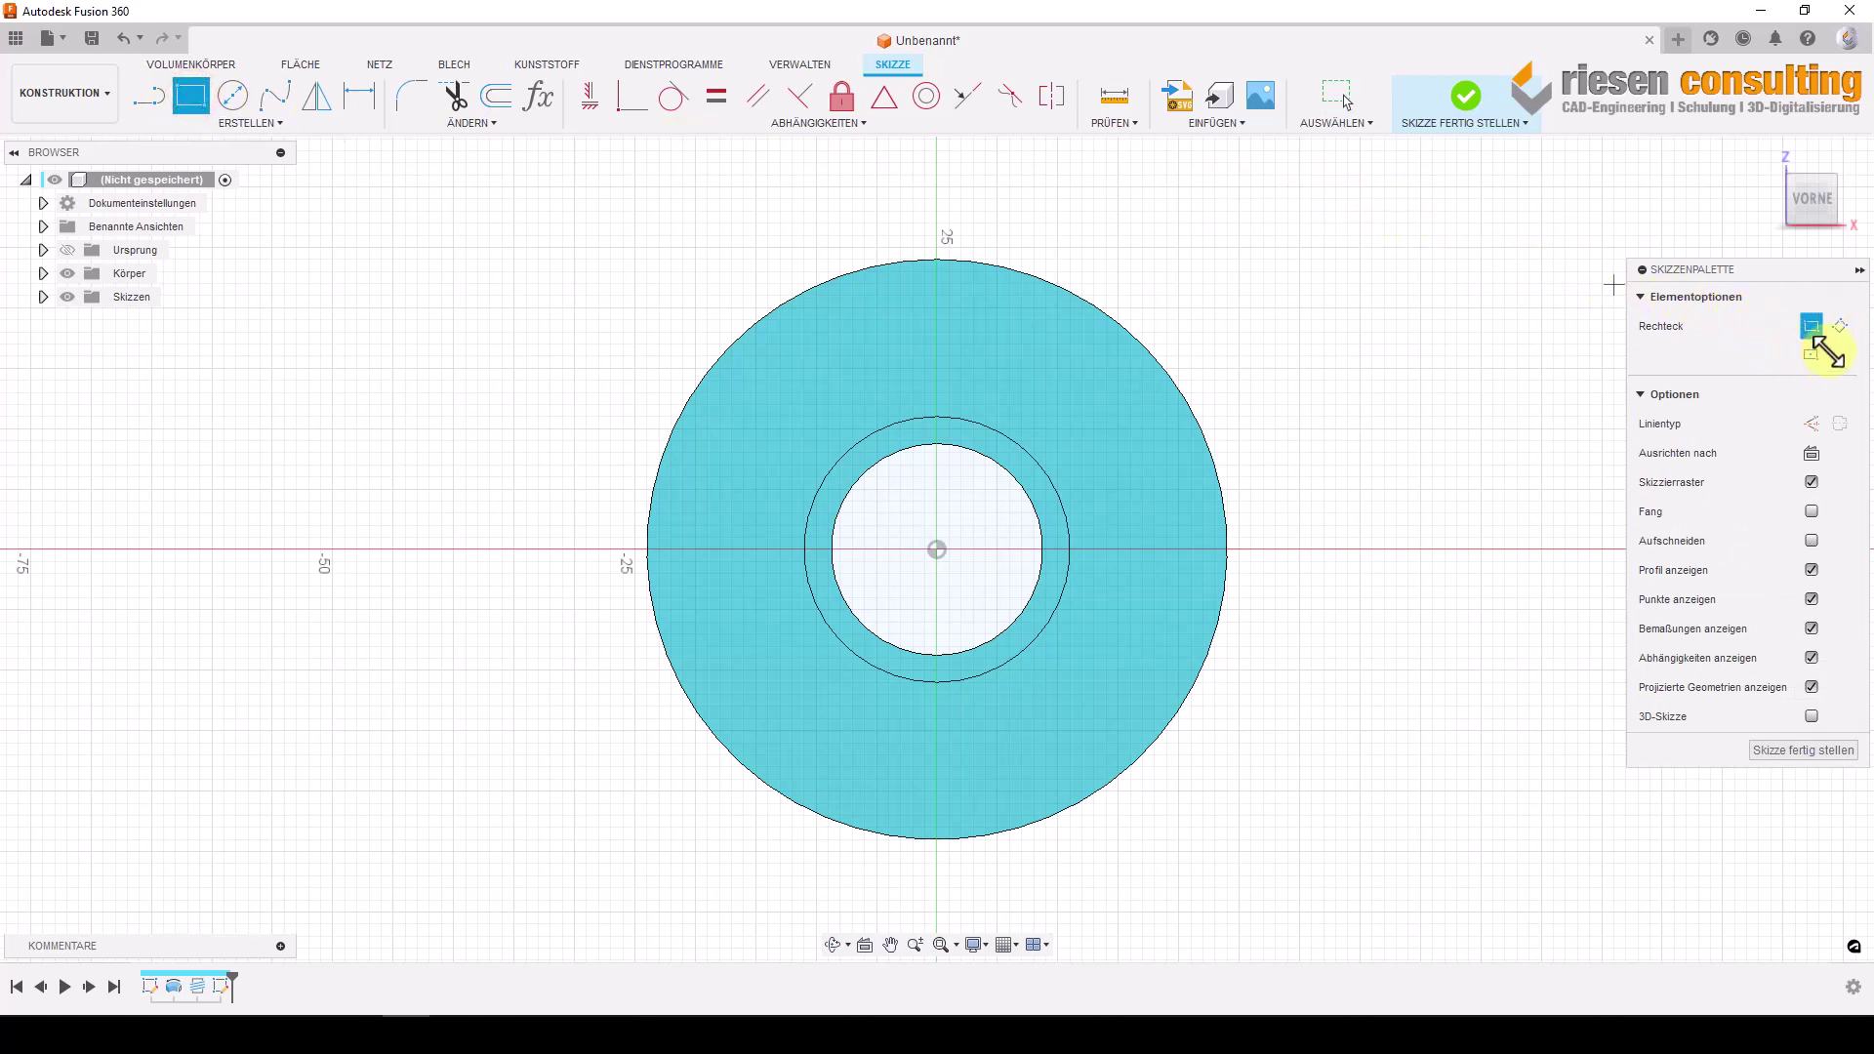
left_click(1811, 356)
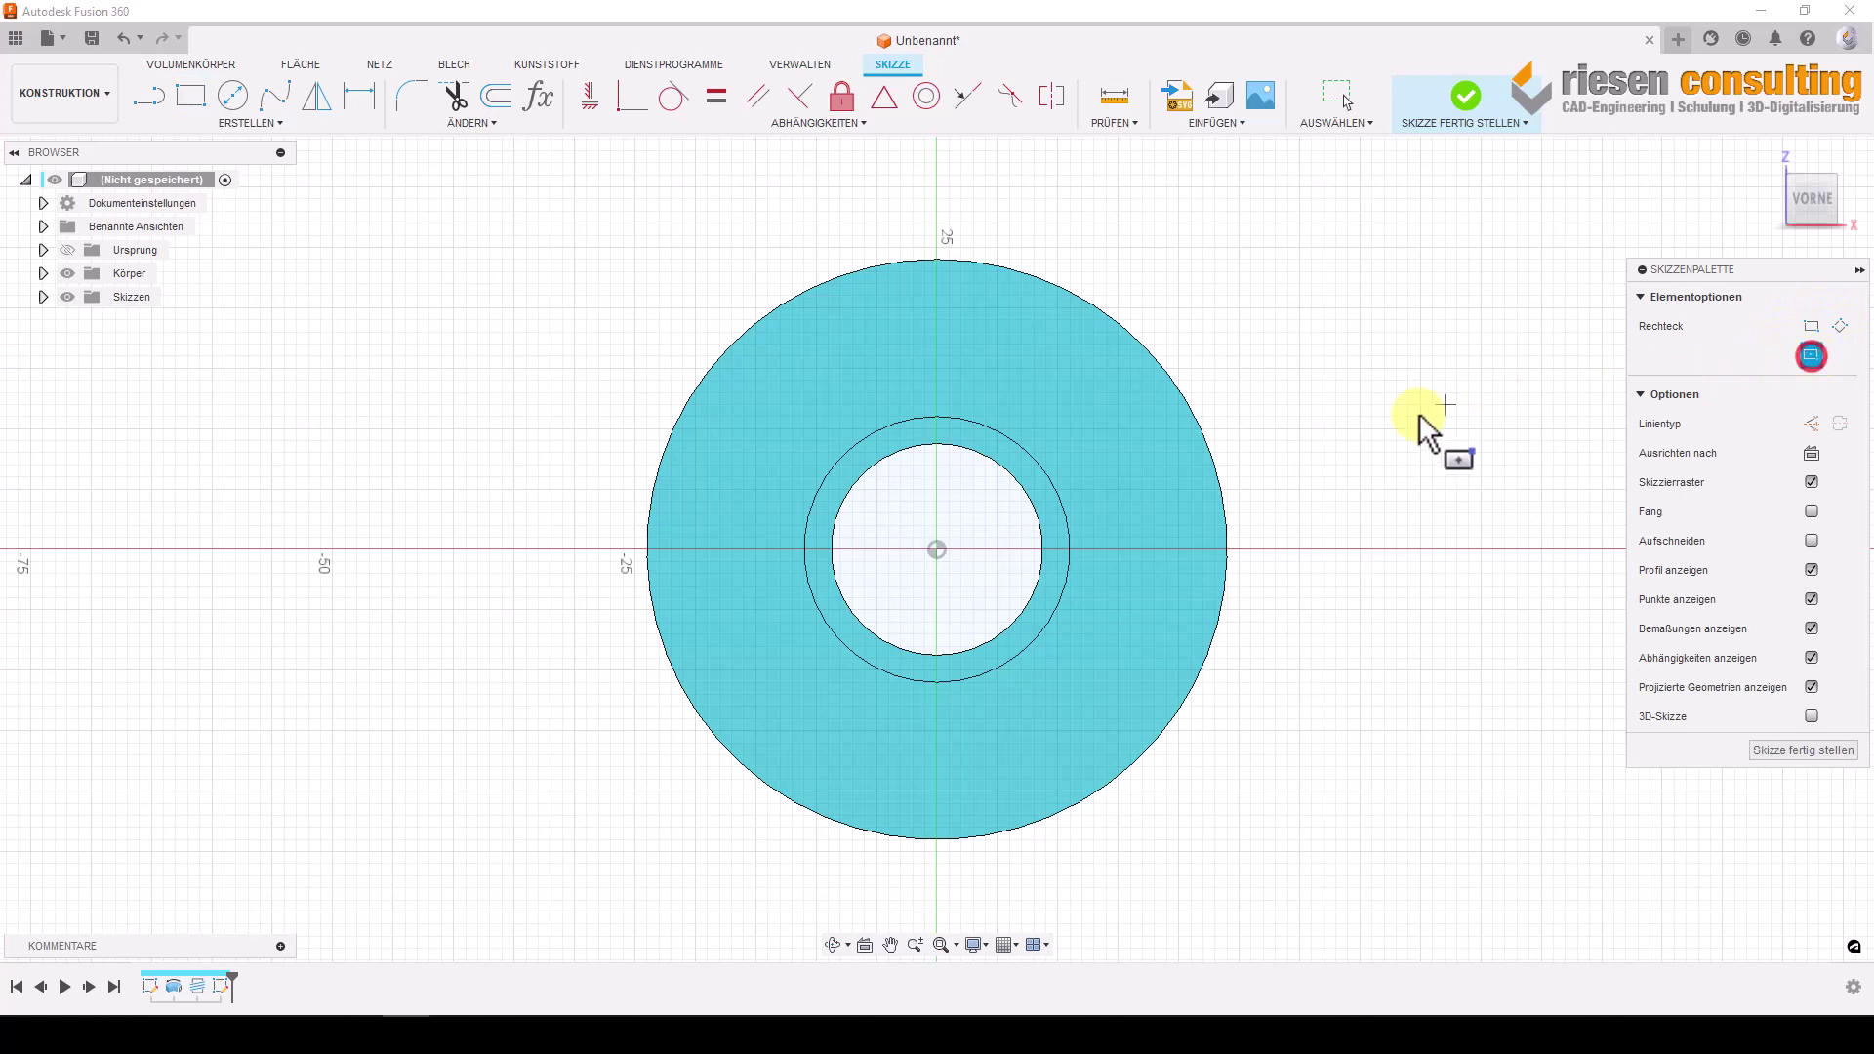
left_click_drag(932, 546, 584, 347)
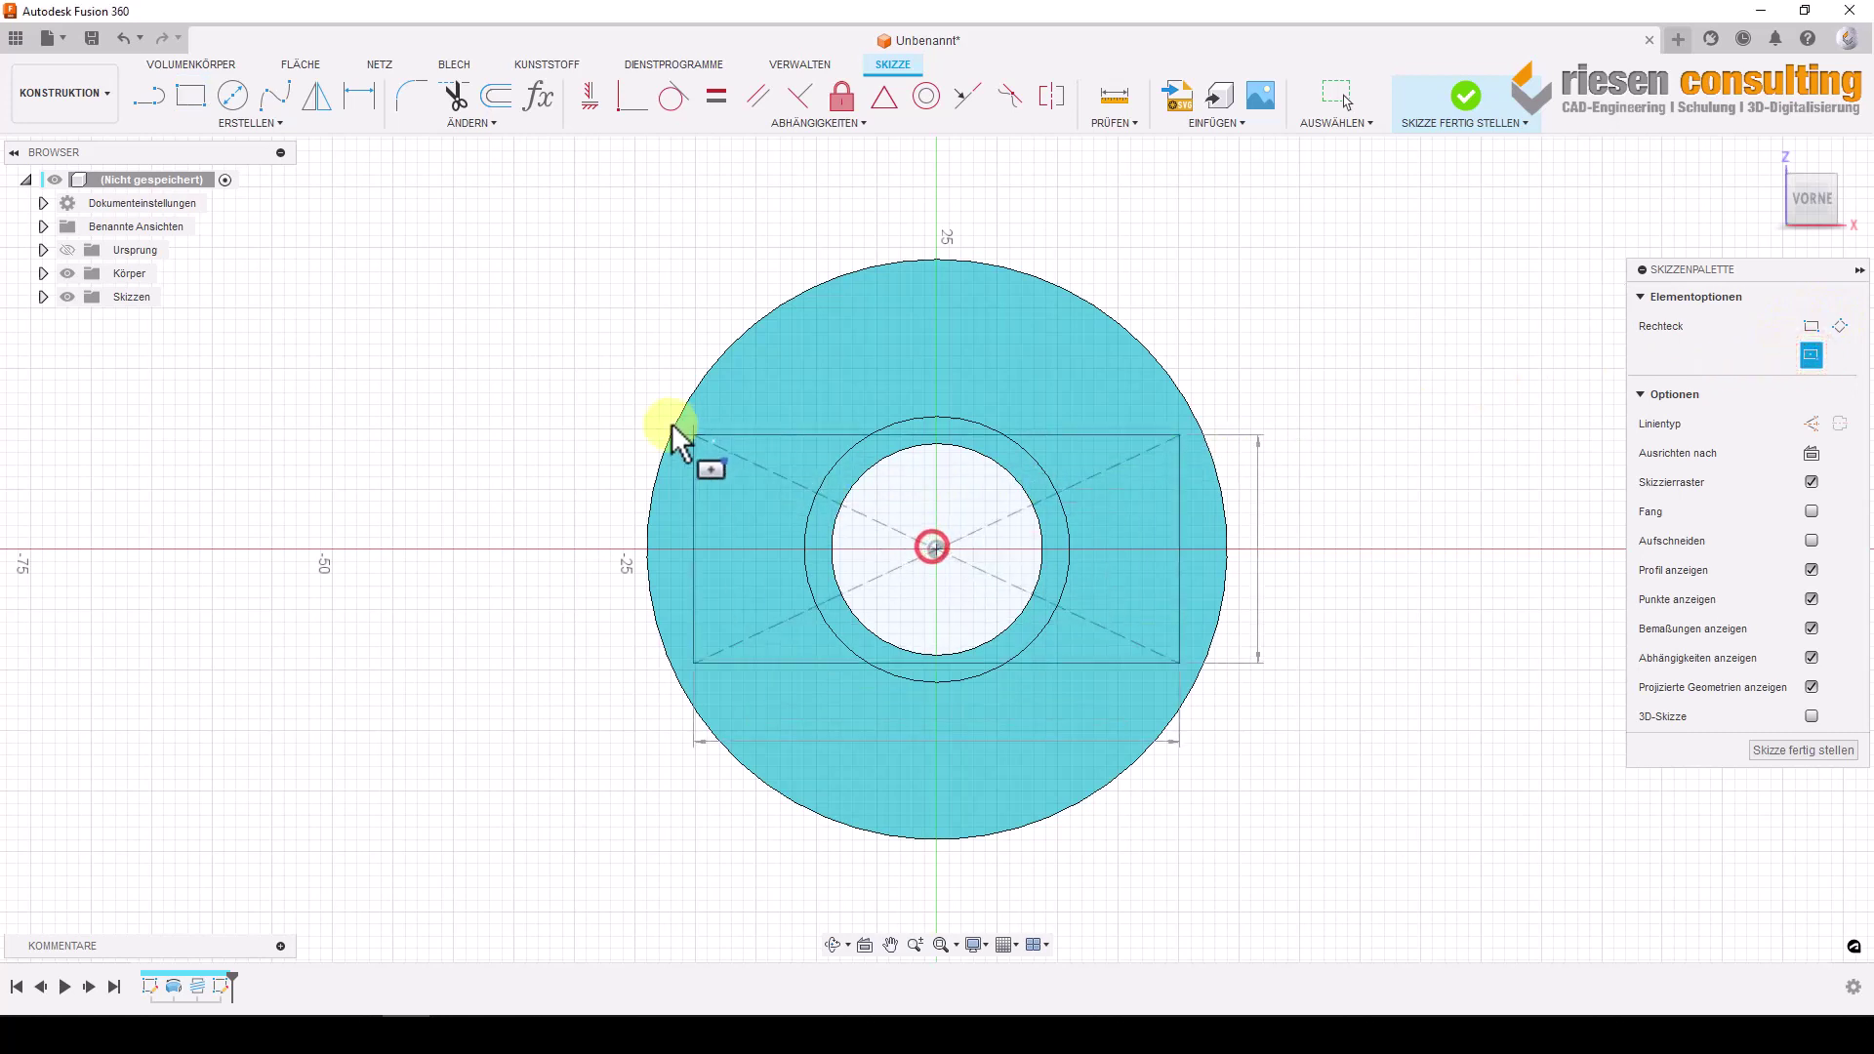
left_click(583, 346)
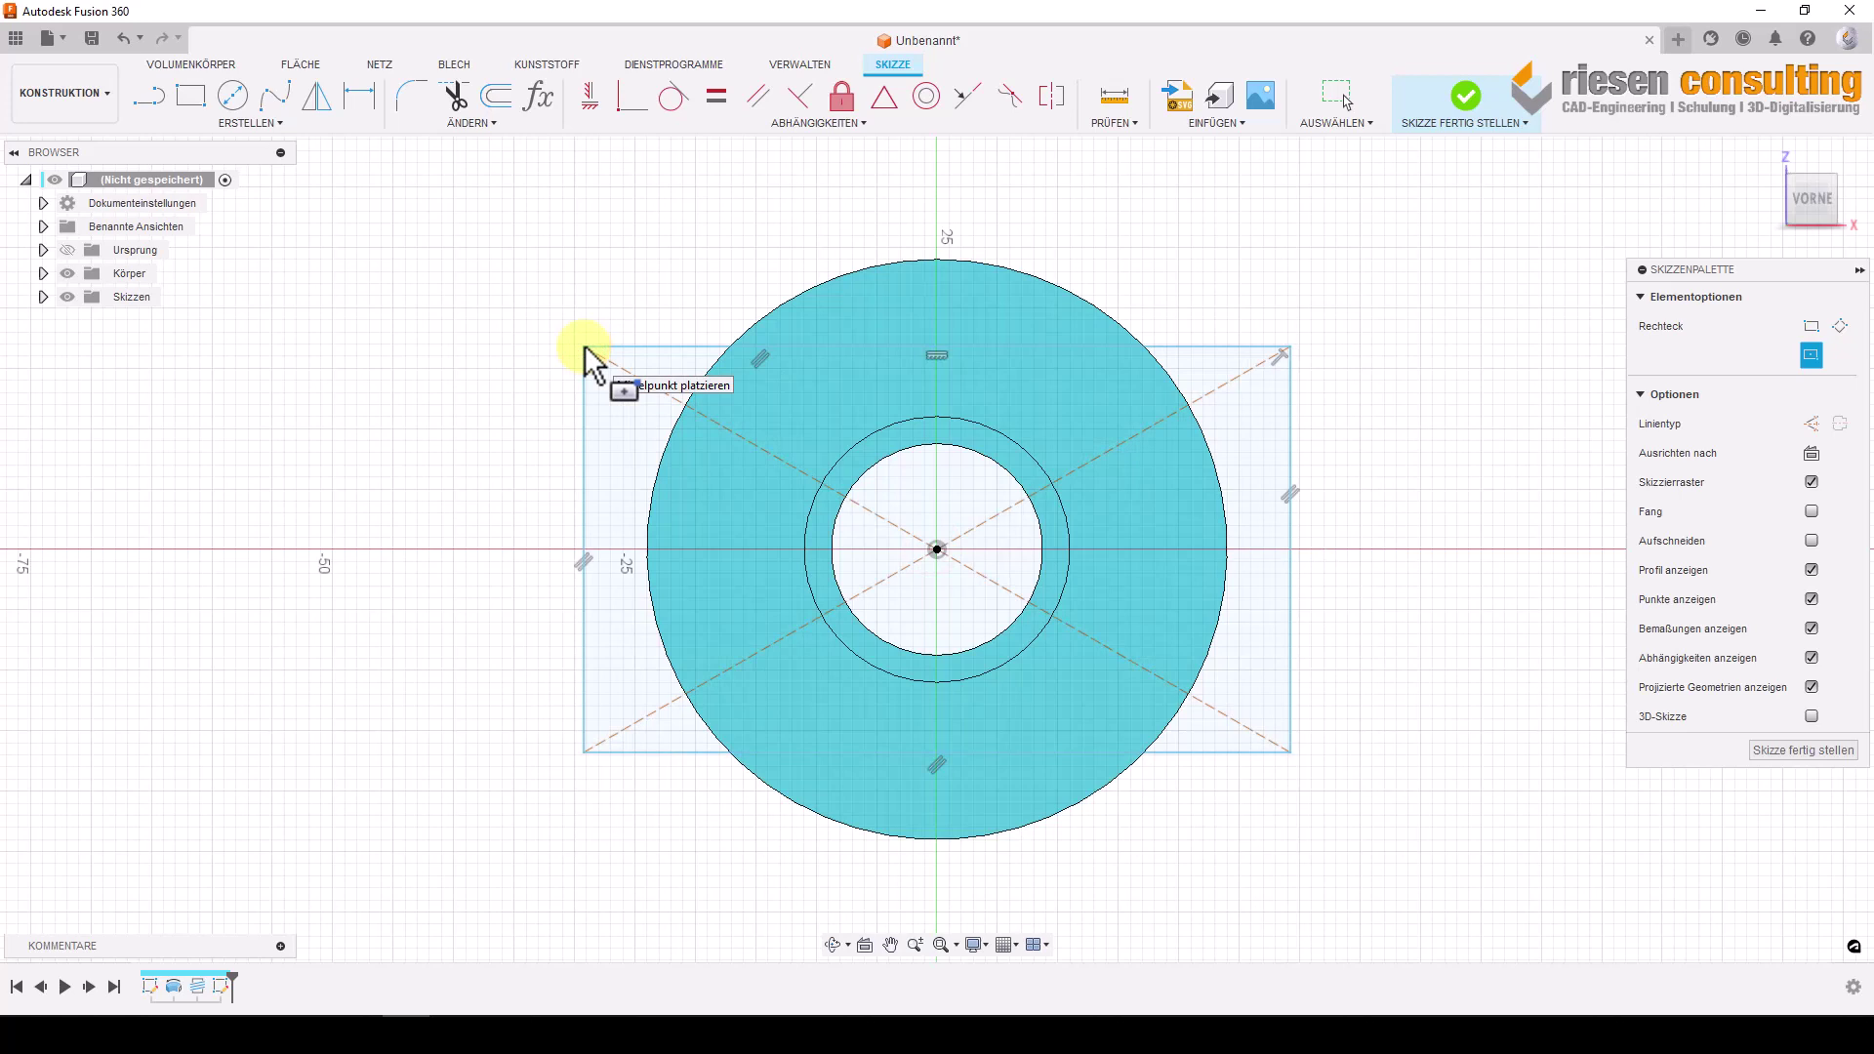
Give the rectangle a 40 mm height and make its side tangent to the flange circle.
left_click(360, 94)
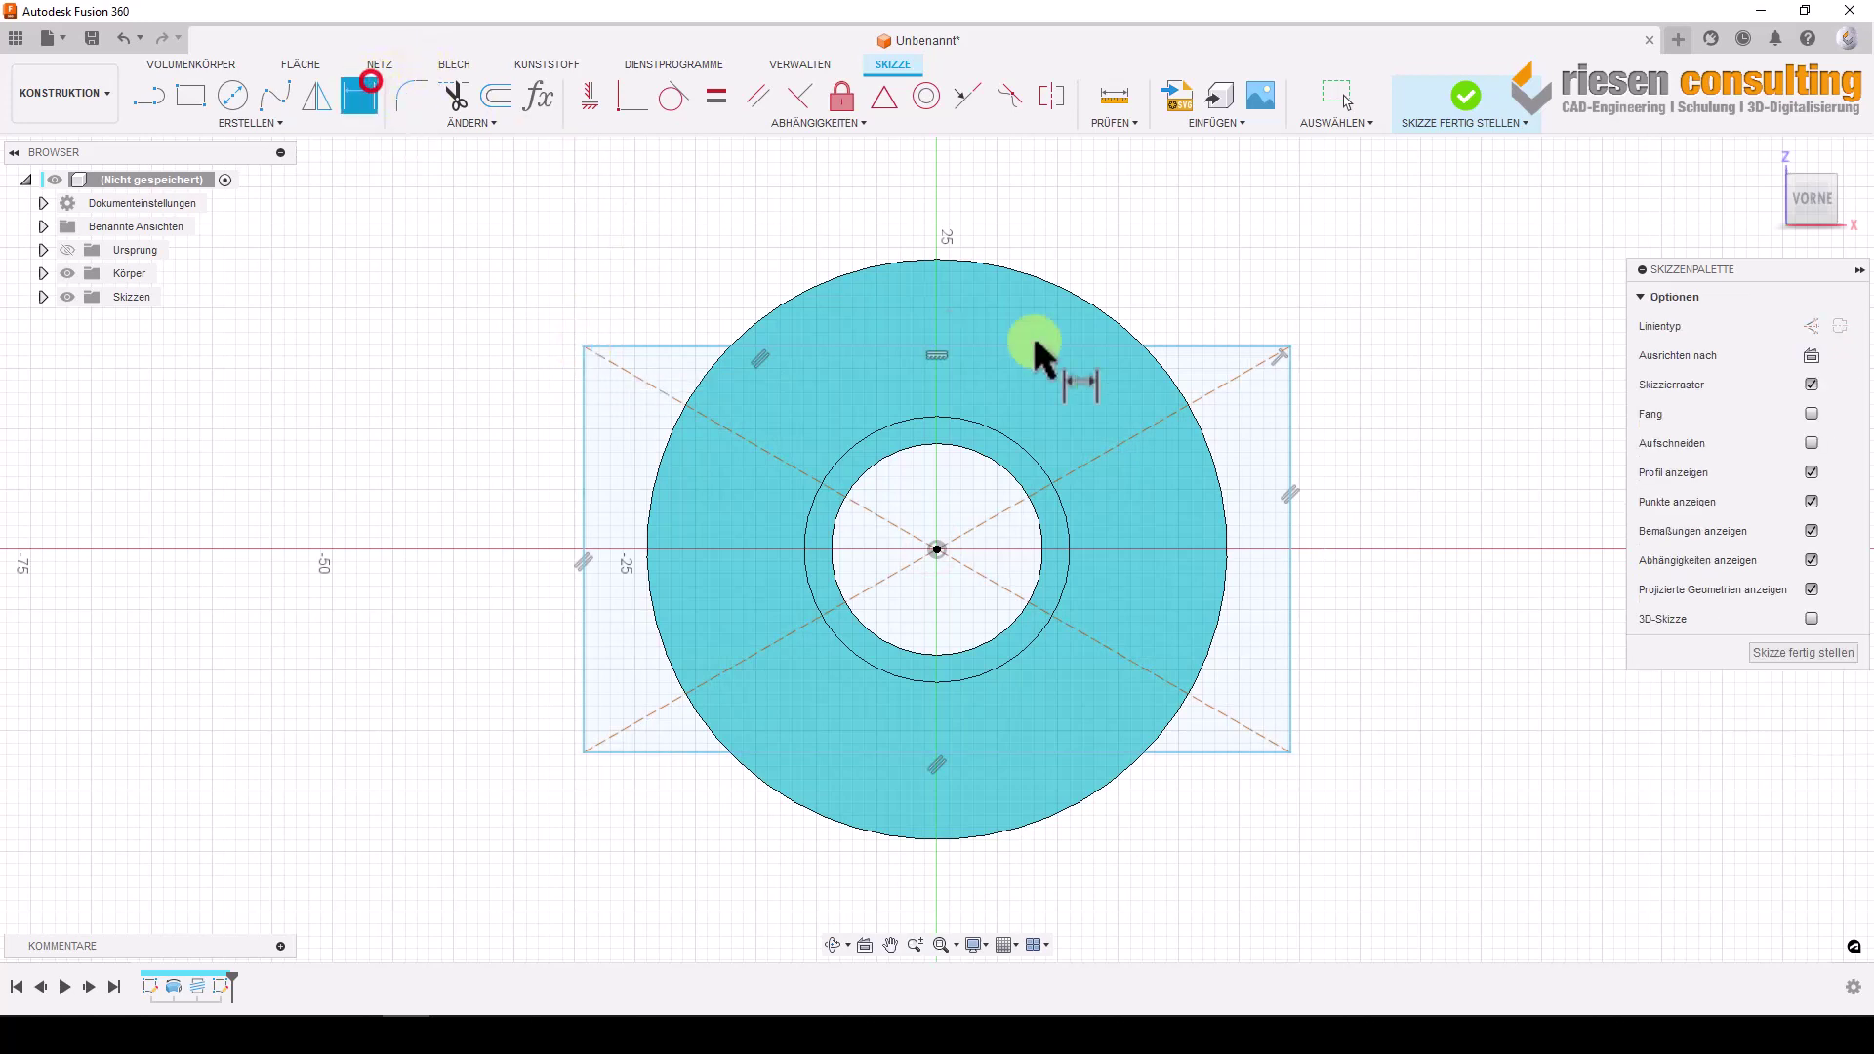
left_click(1290, 460)
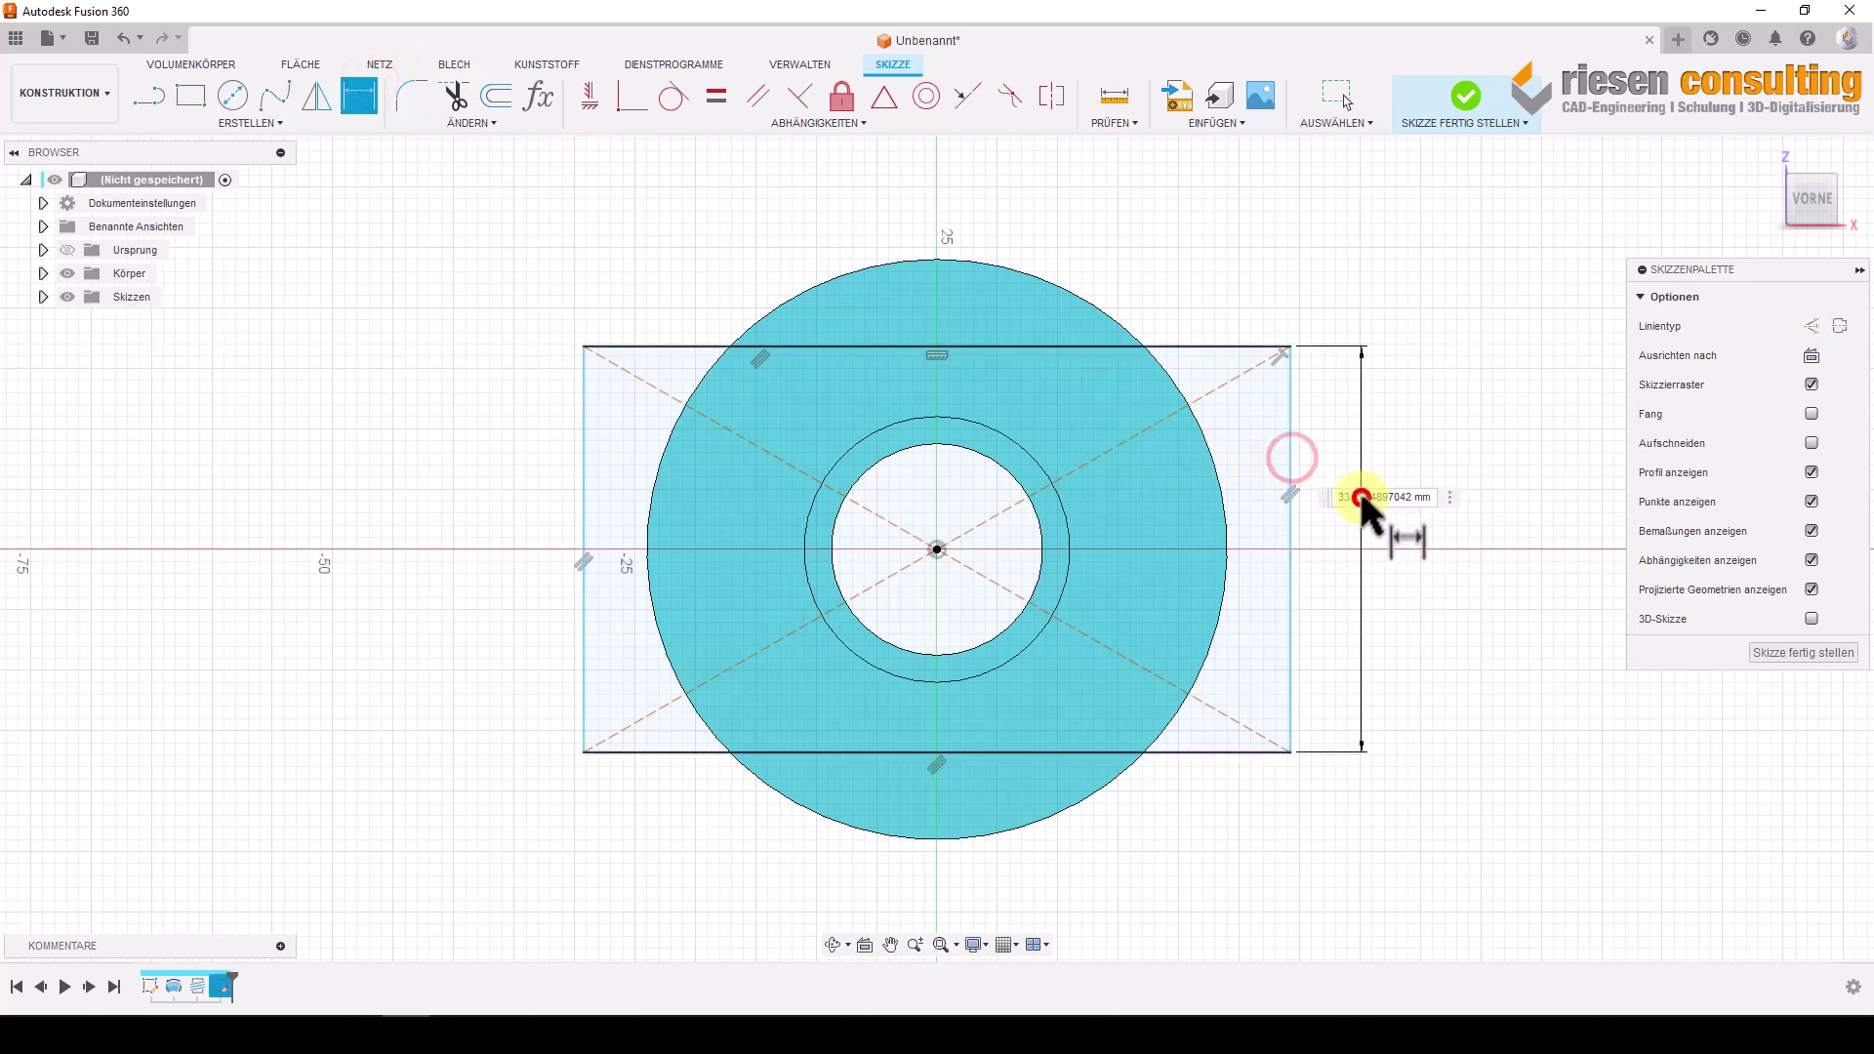
left_click(1361, 500)
type("40")
key("Return")
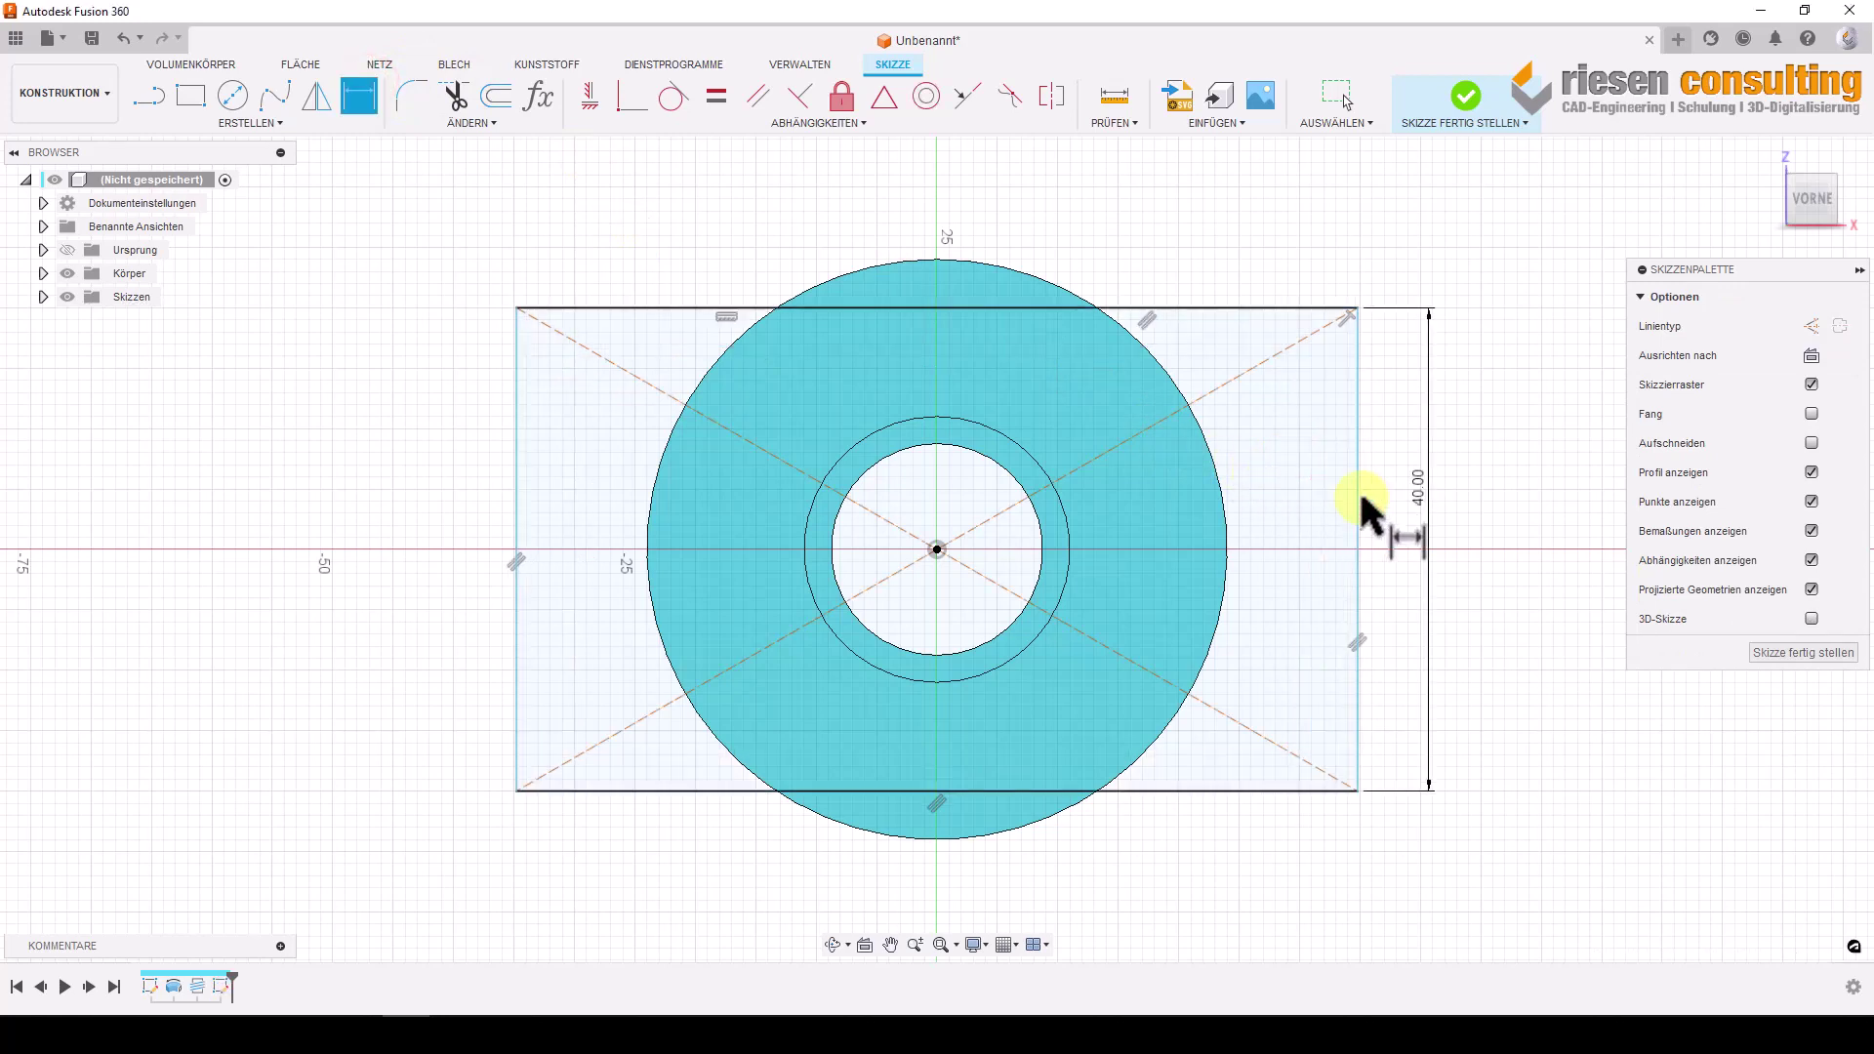
left_click(672, 98)
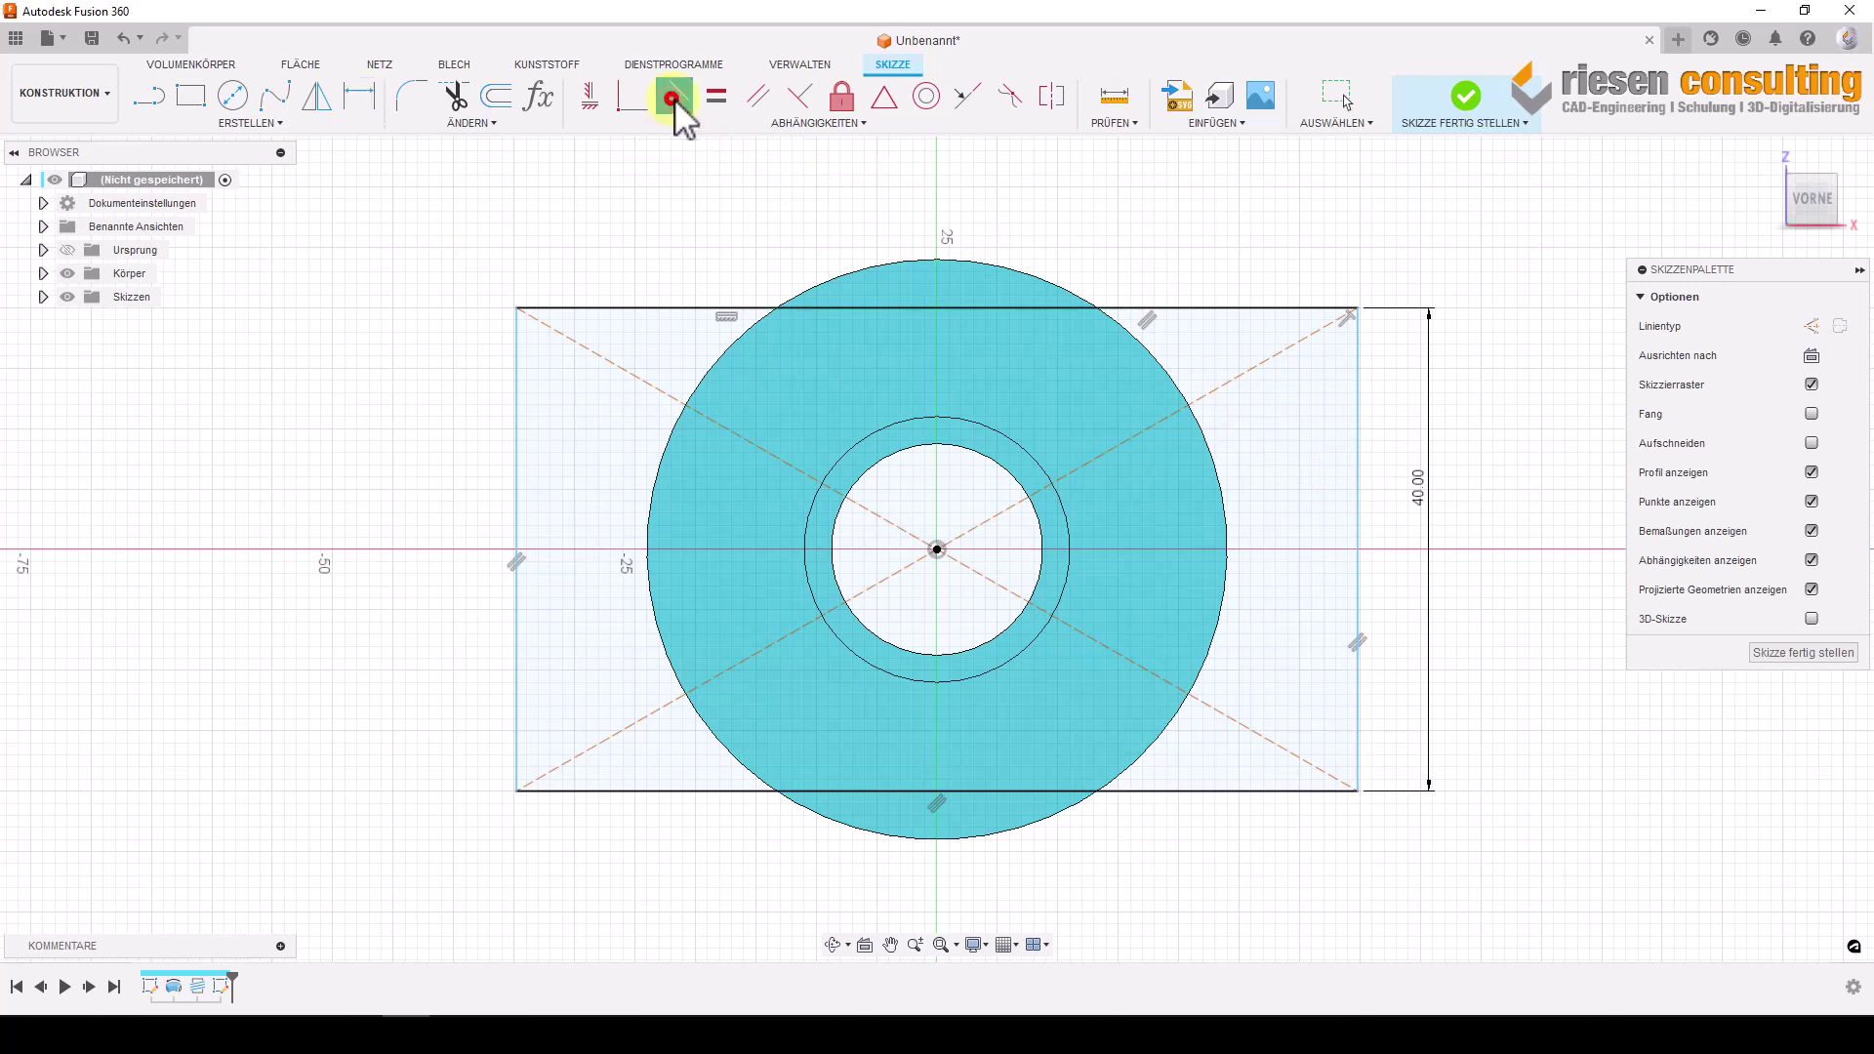
left_click(1358, 492)
left_click(1231, 532)
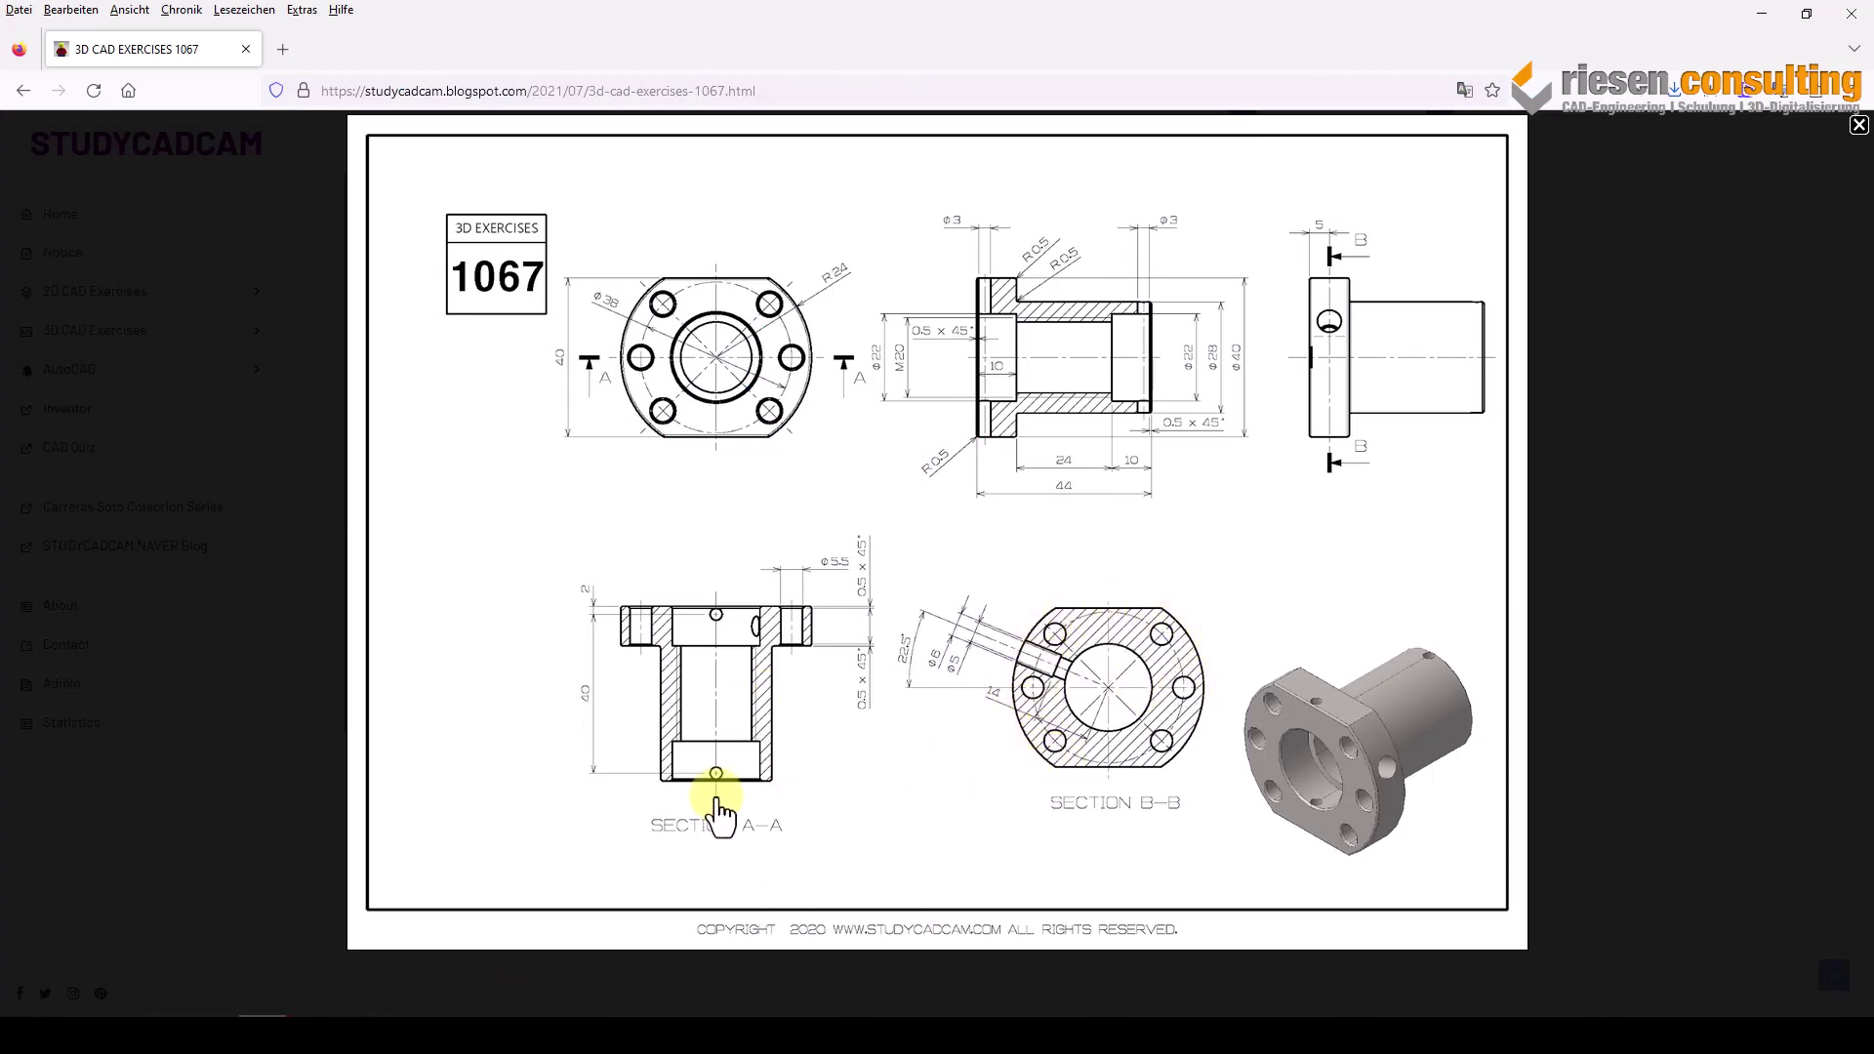
left_click(426, 1013)
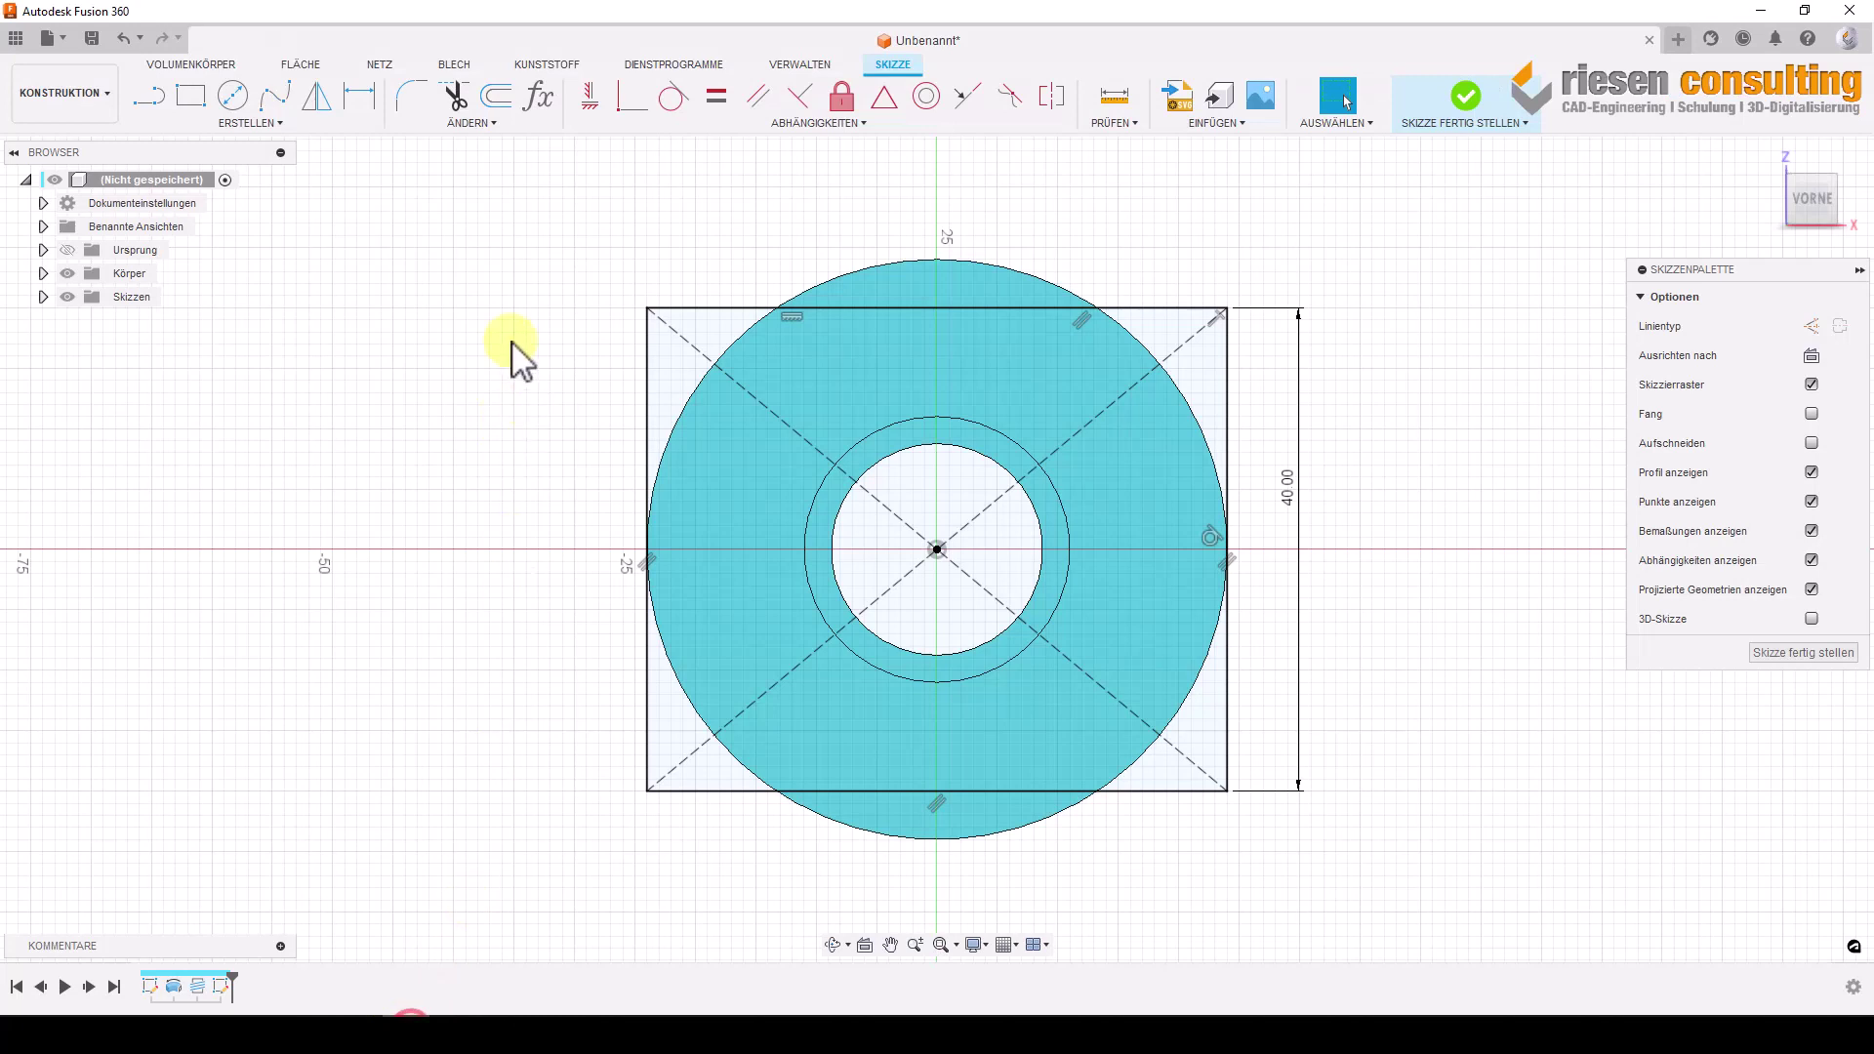
Draw a 19 mm horizontal construction line from the bore centre and finish the sketch.
left_click(939, 551)
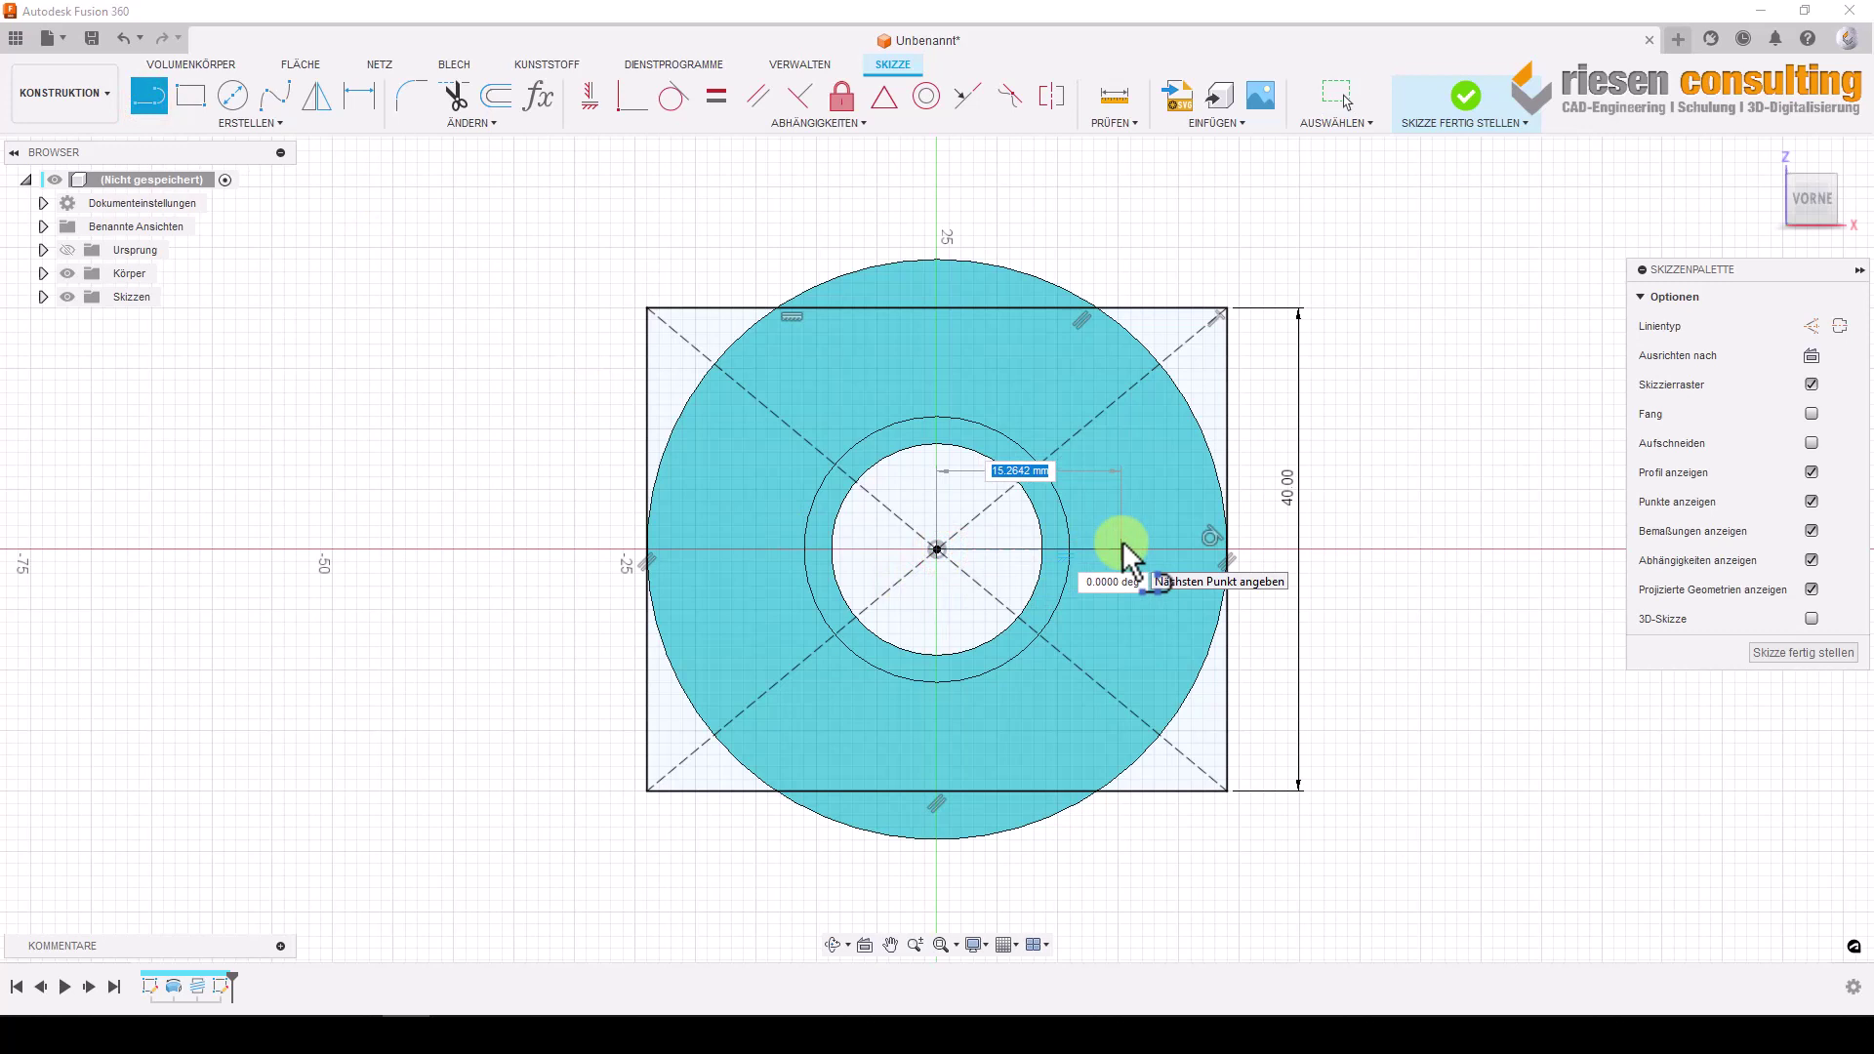
type("19")
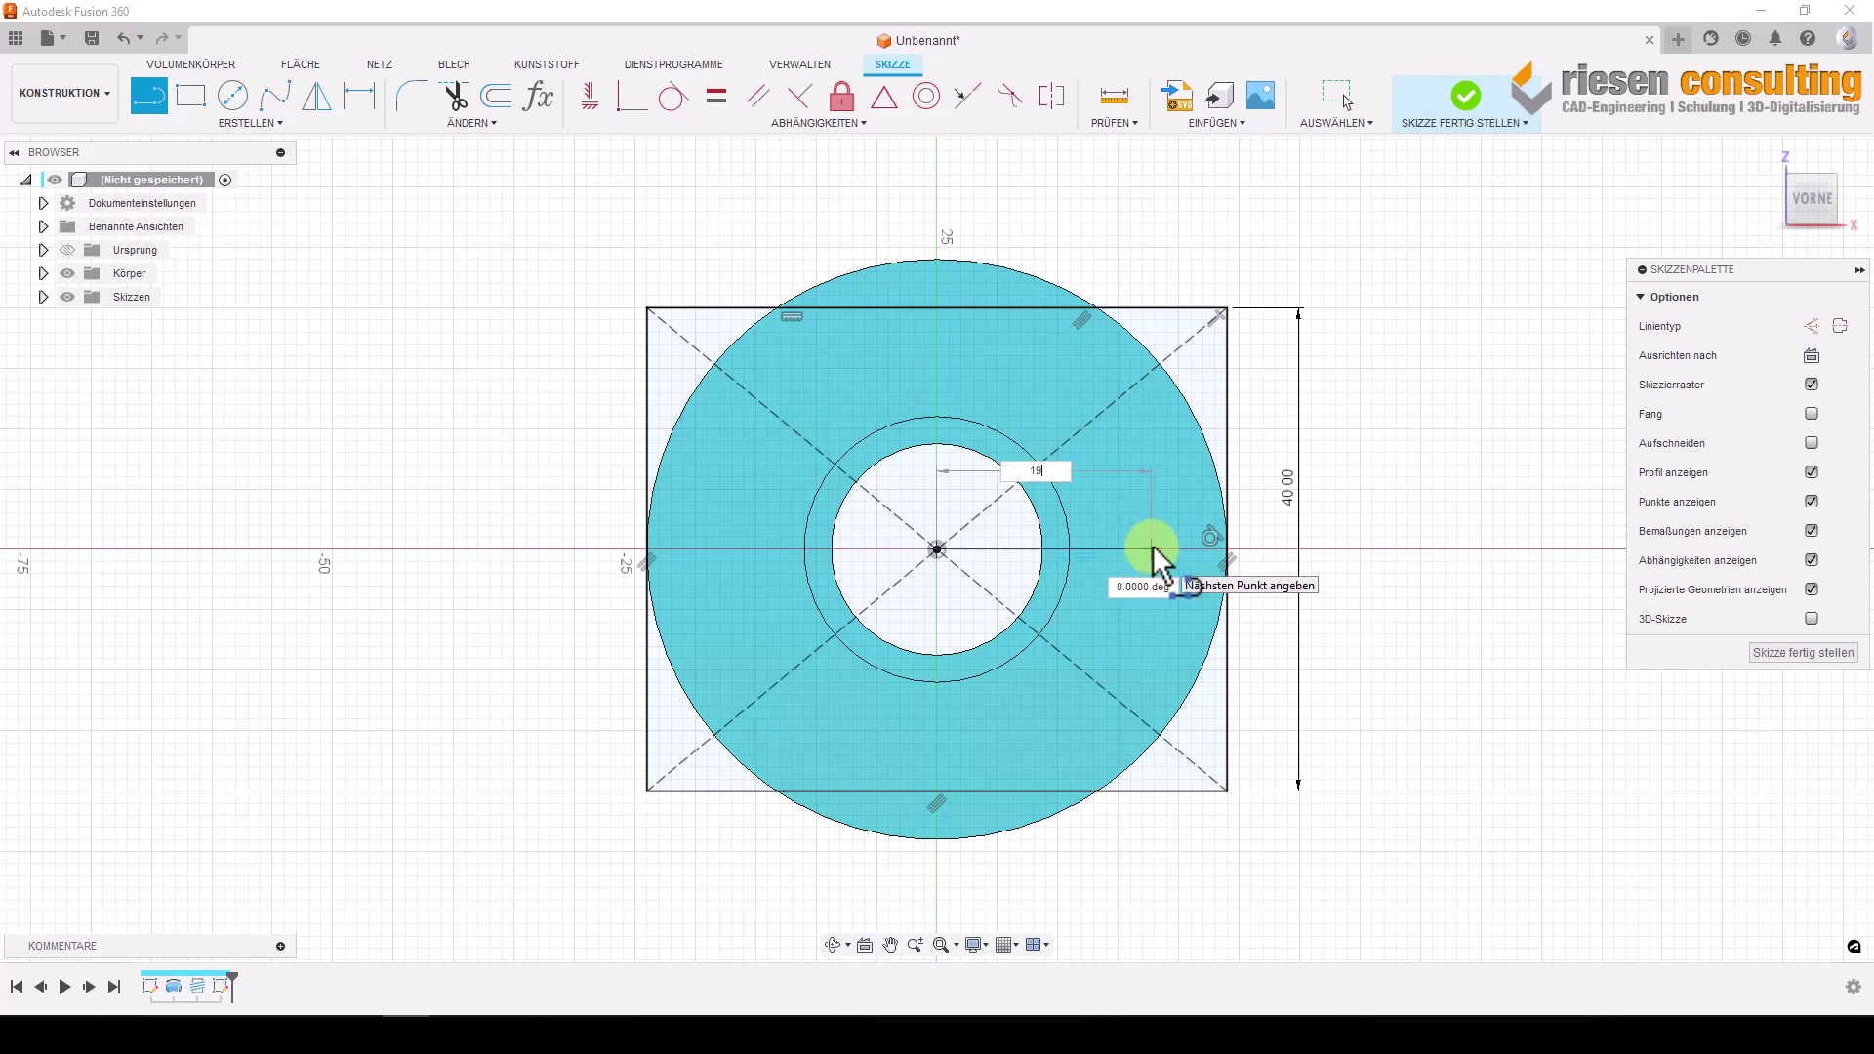
key("Return")
key("Escape")
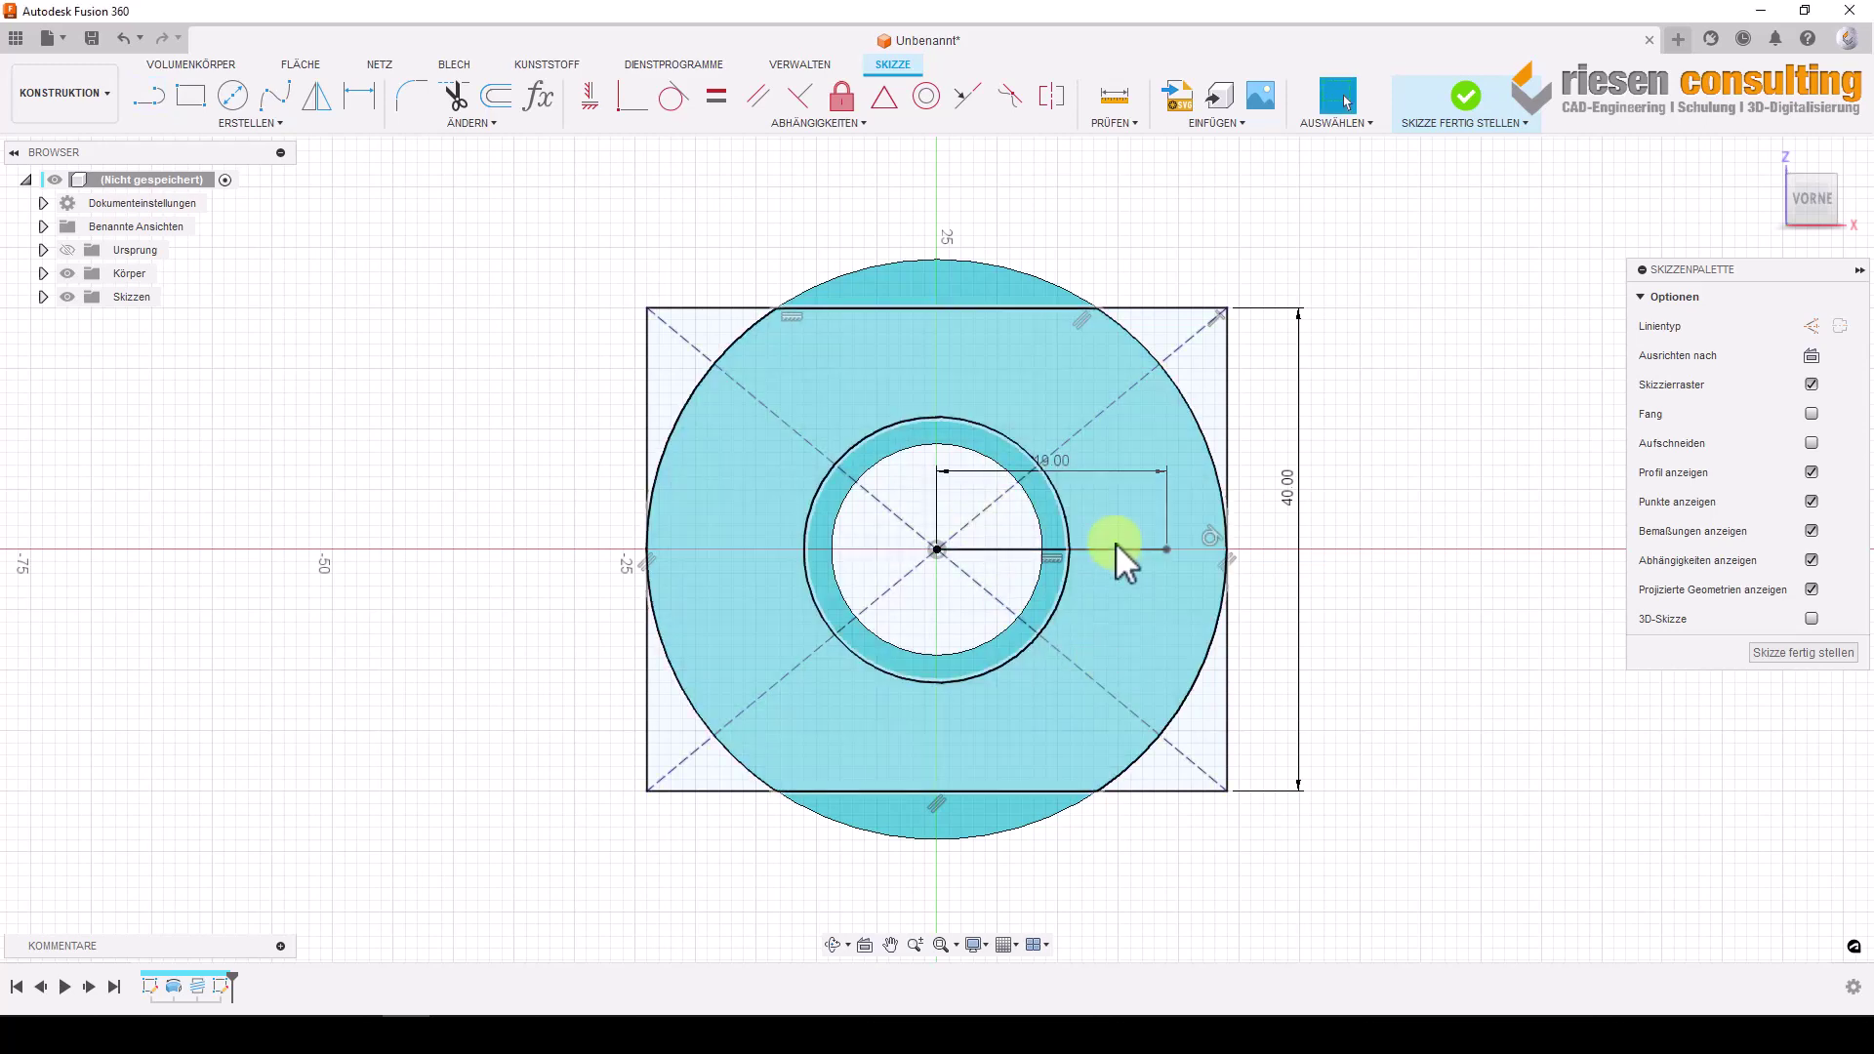
left_click(1121, 548)
key("x")
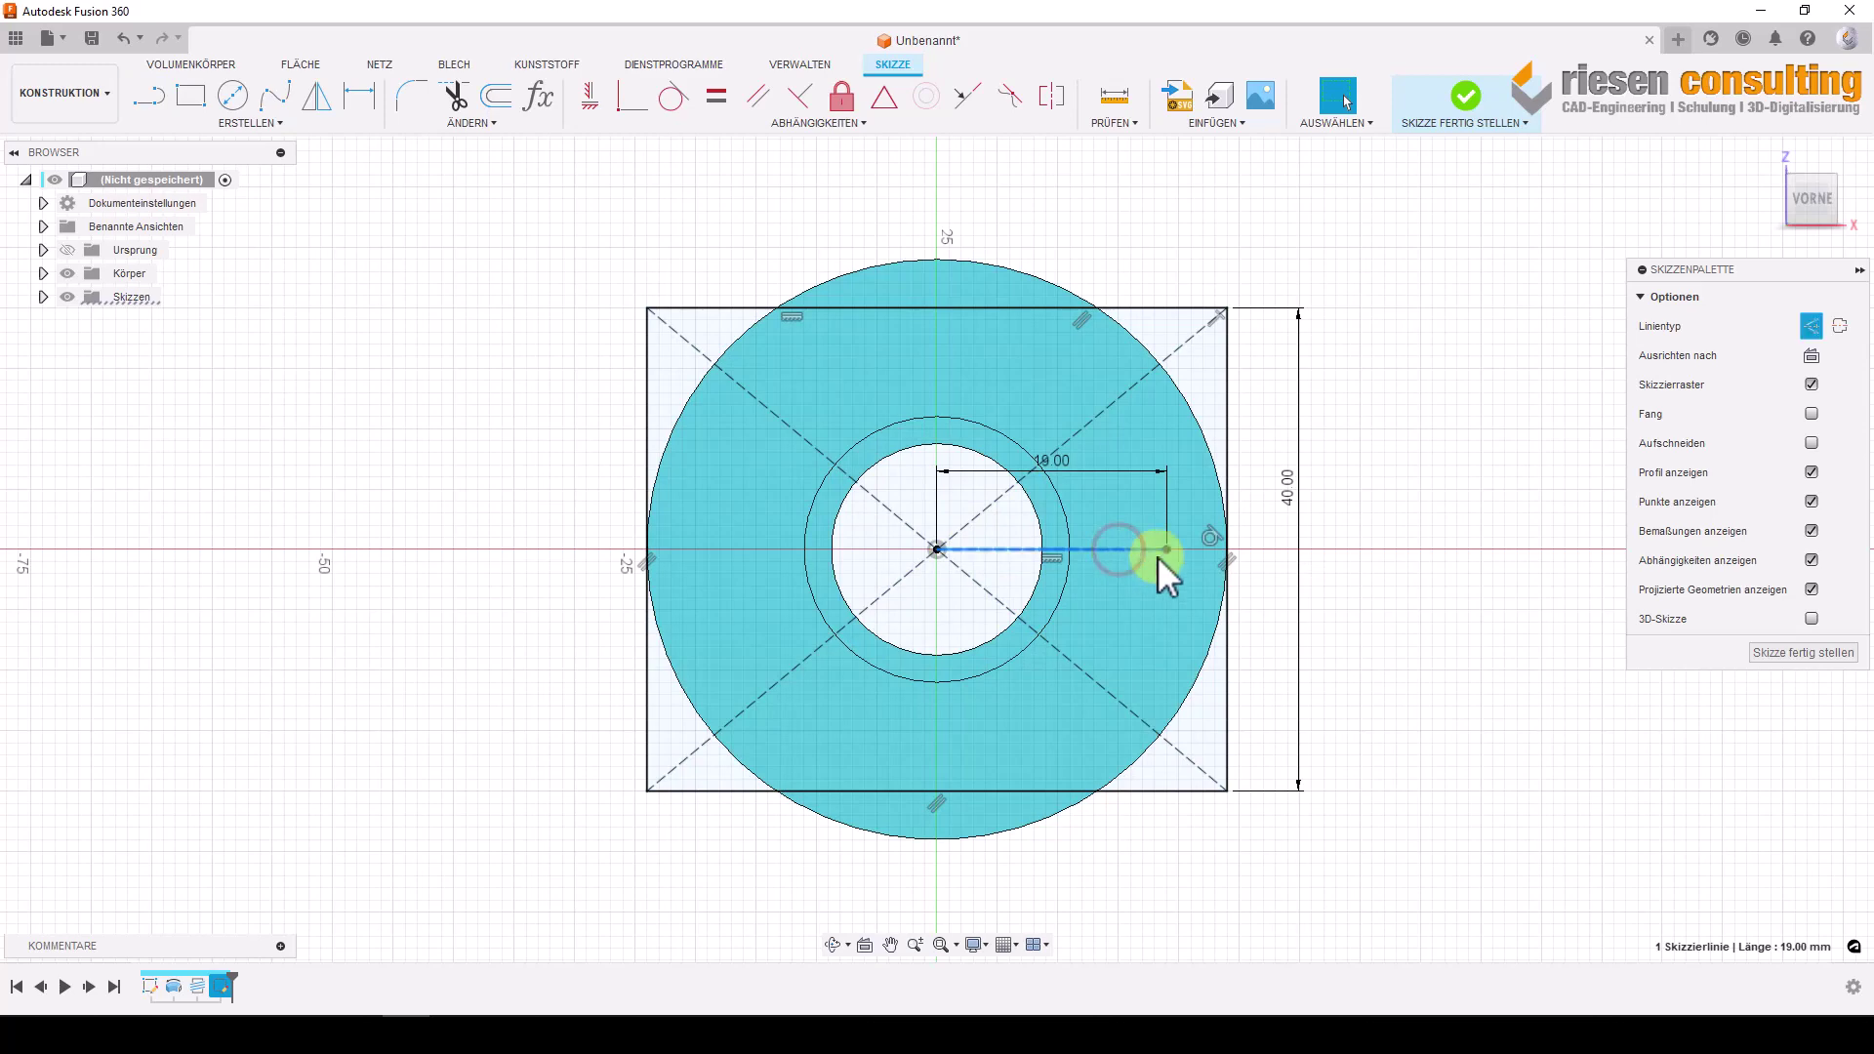
left_click(1570, 659)
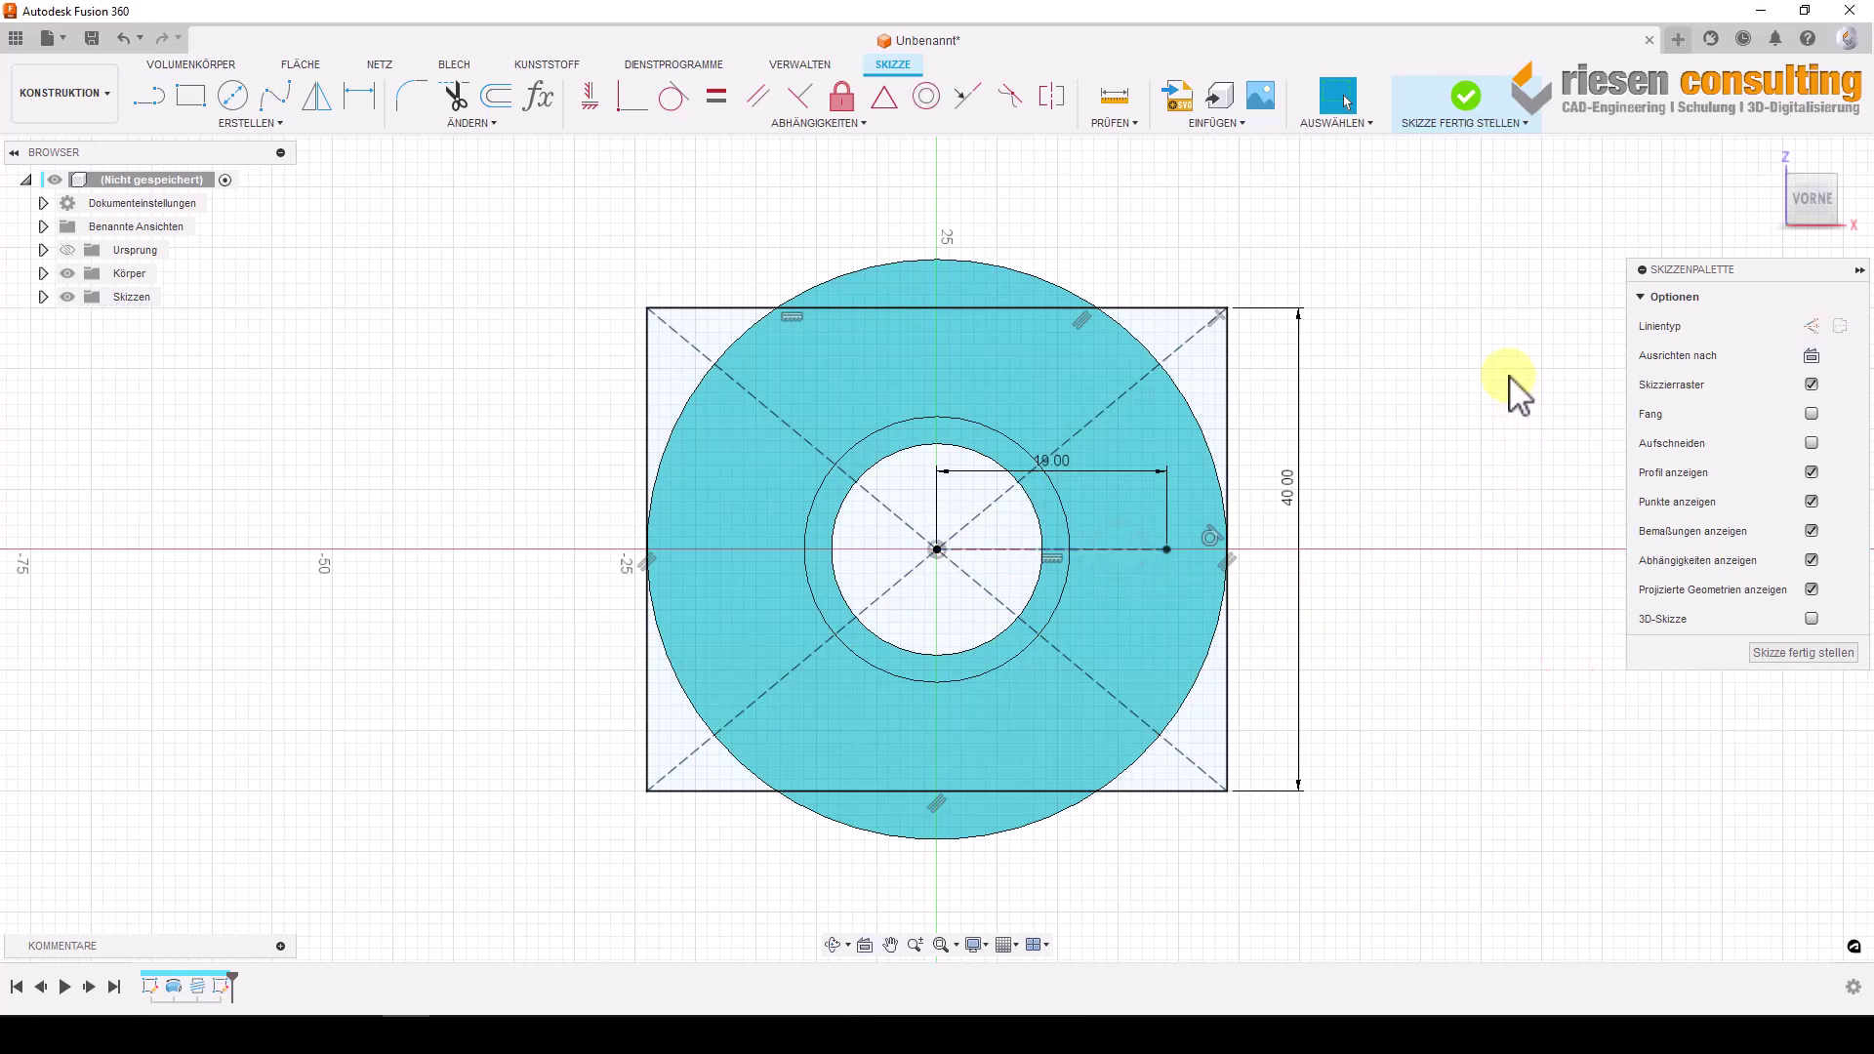
left_click(1466, 105)
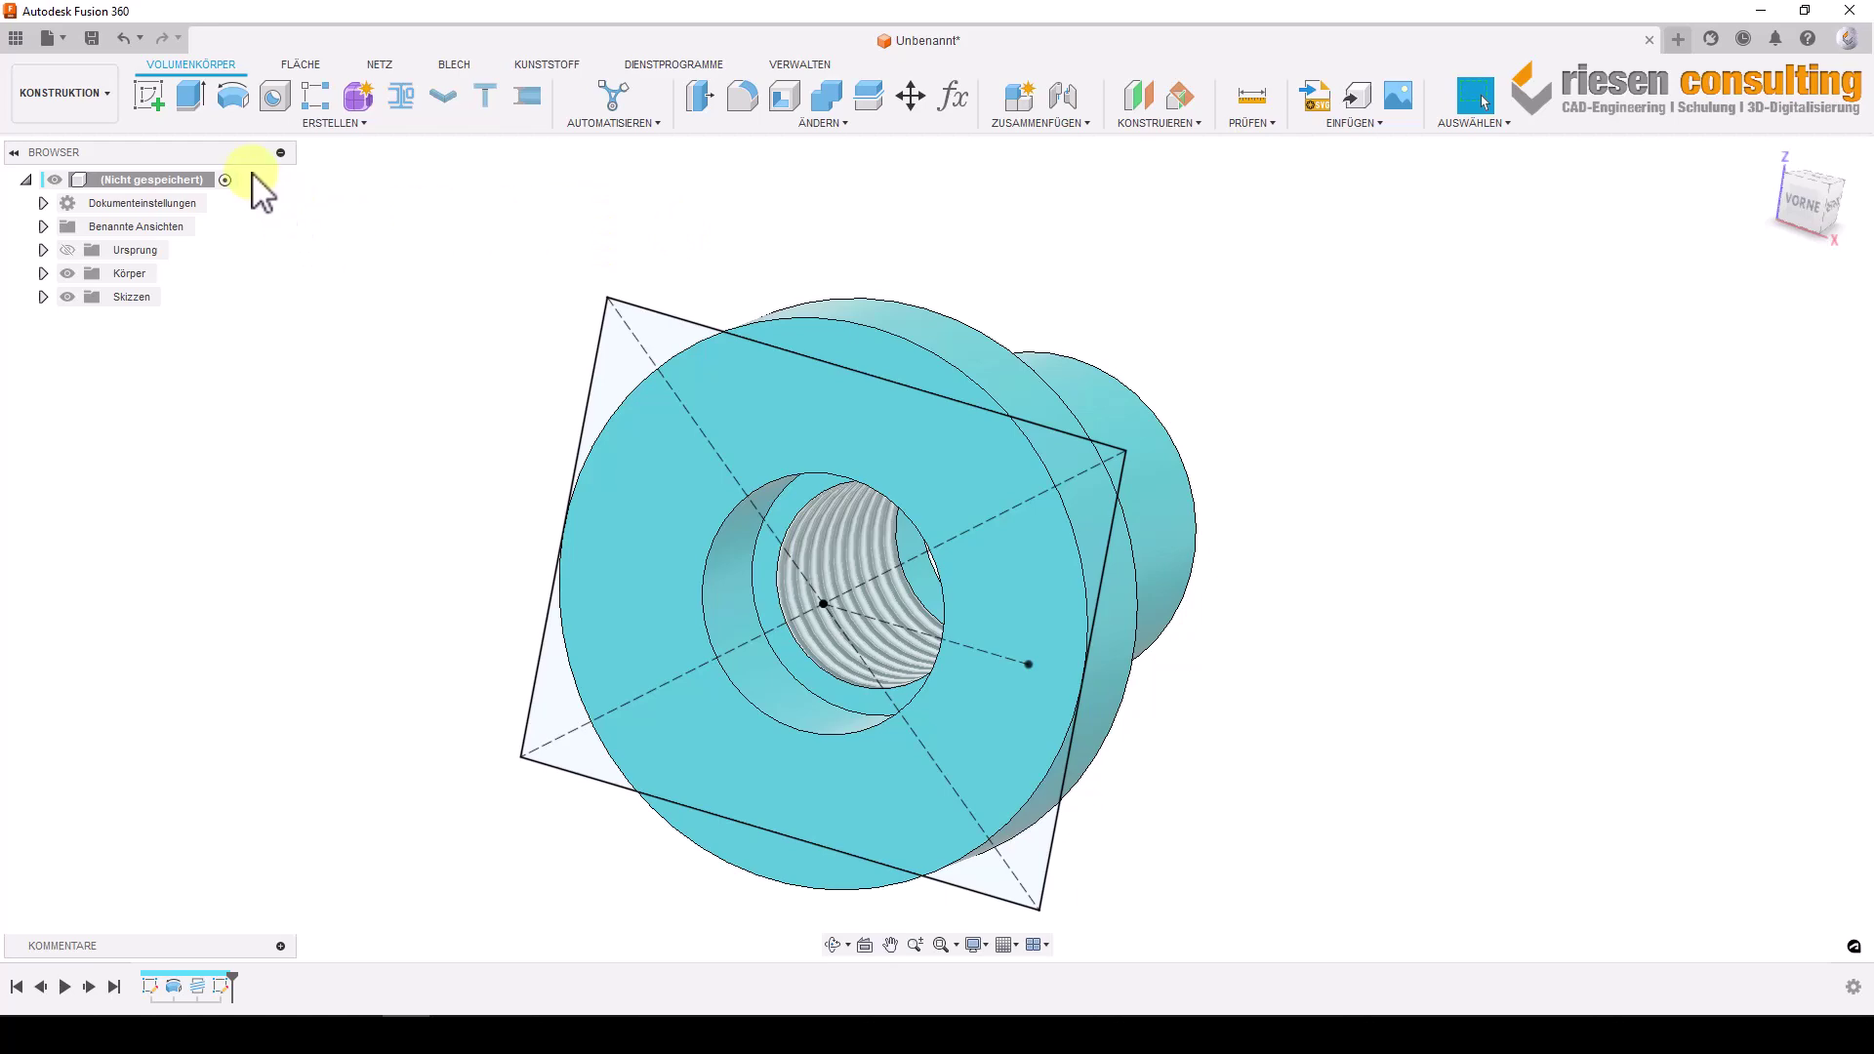
Extrude-cut both flange segments outside the rectangle through all to form two flats.
left_click(190, 94)
left_click(845, 340)
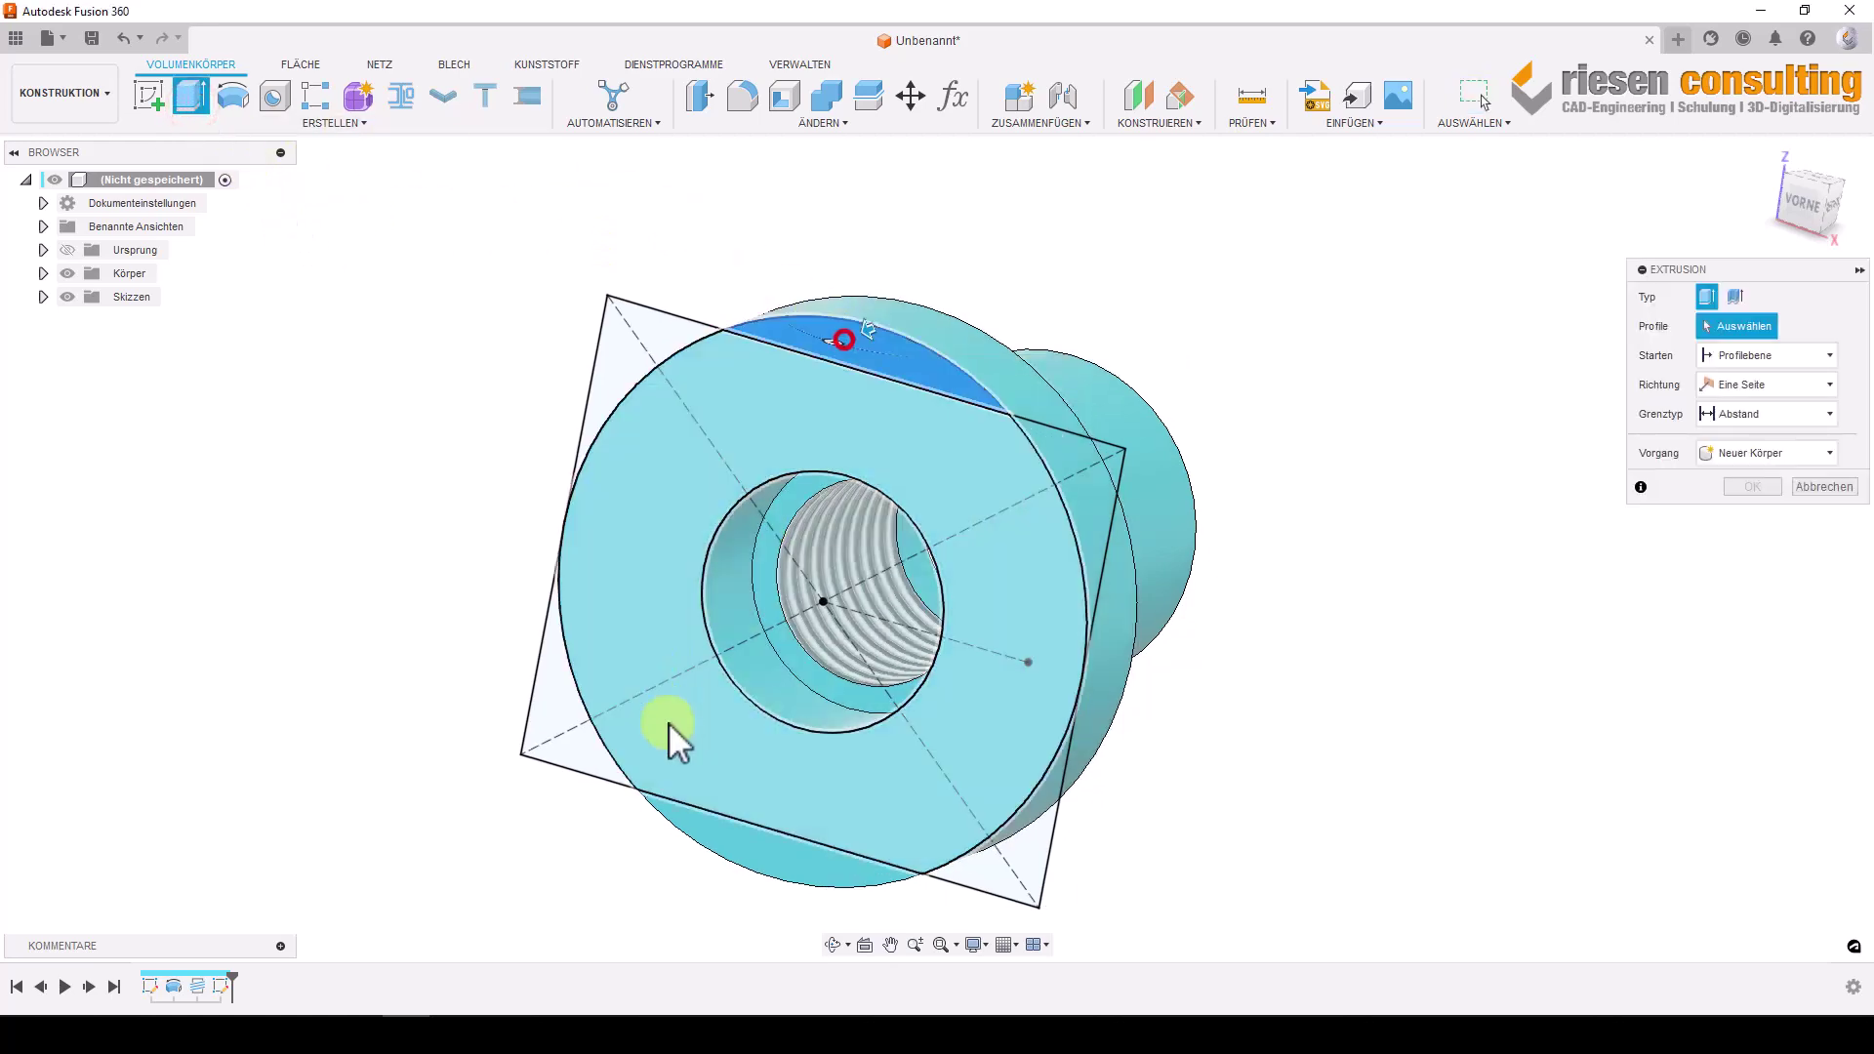
left_click(774, 837)
mouse_move(766, 816)
middle_mouse_down("shift")
mouse_move(786, 468)
mouse_move(686, 888)
middle_mouse_up("shift")
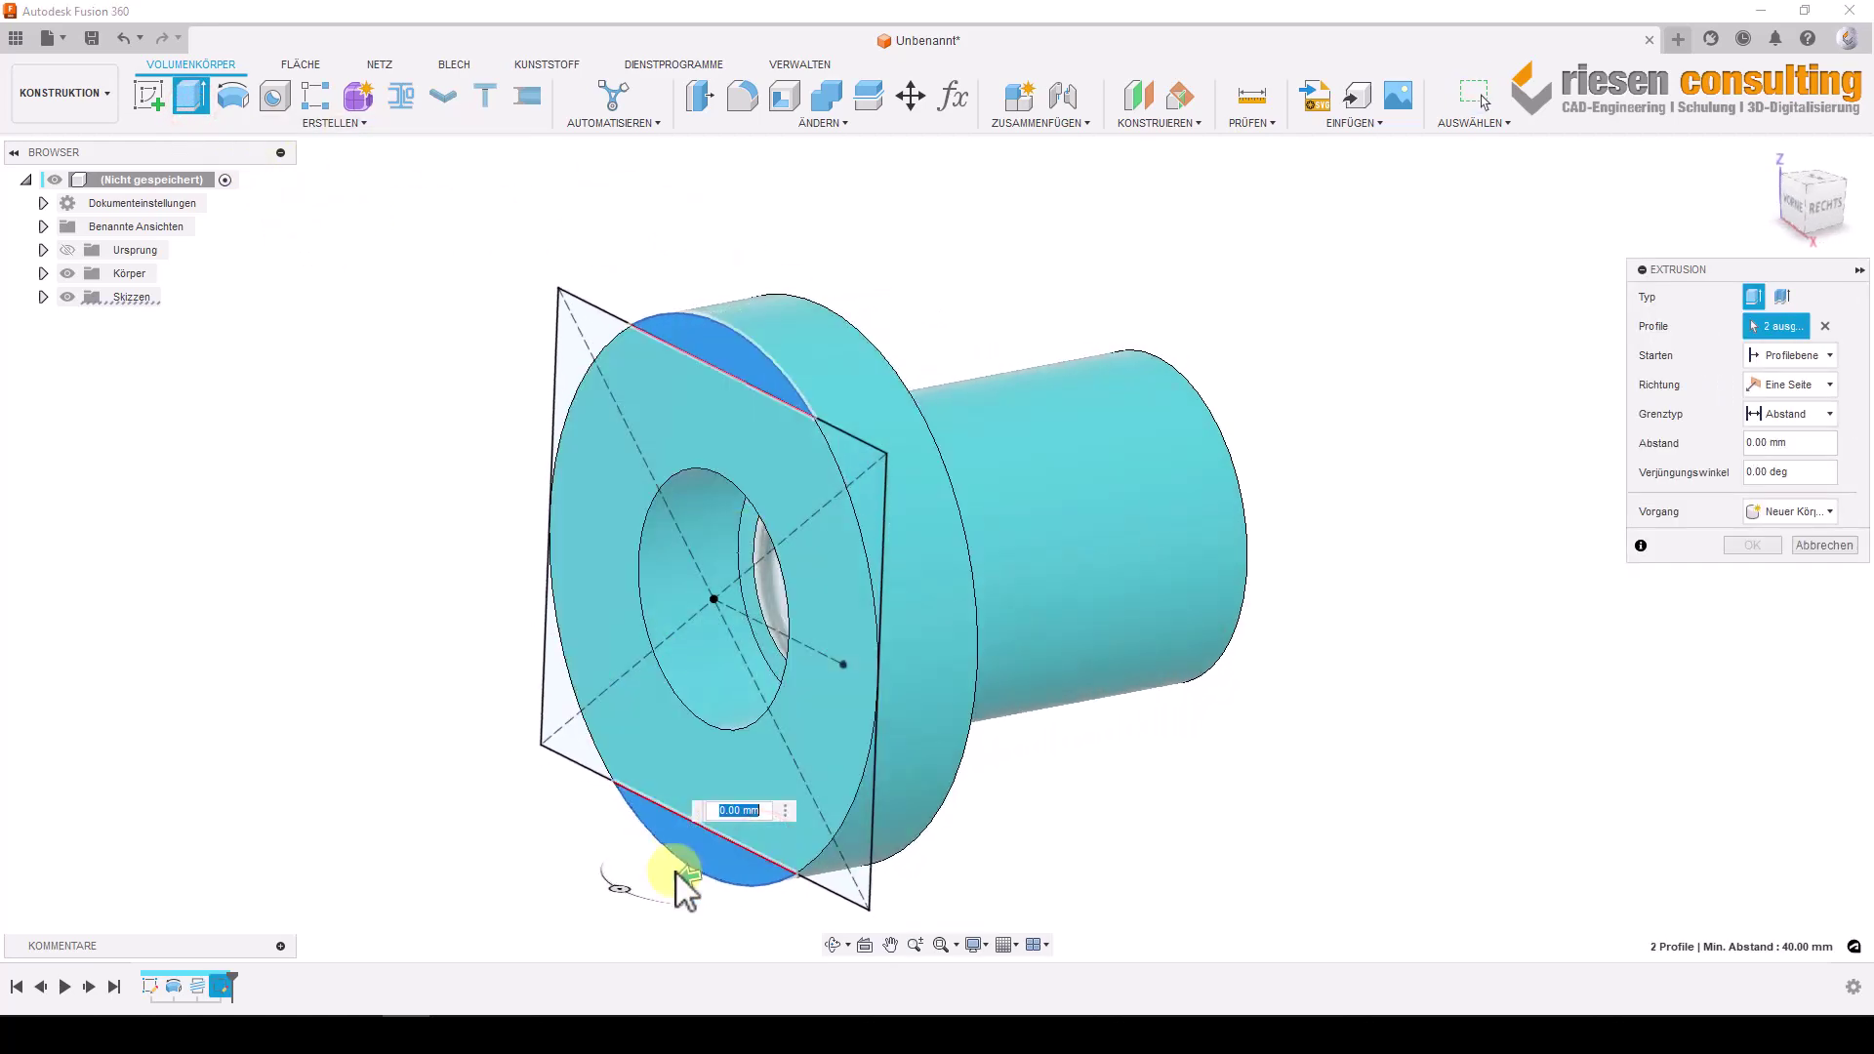
mouse_move(680, 878)
left_mouse_down()
mouse_move(795, 763)
mouse_move(1064, 802)
left_mouse_up()
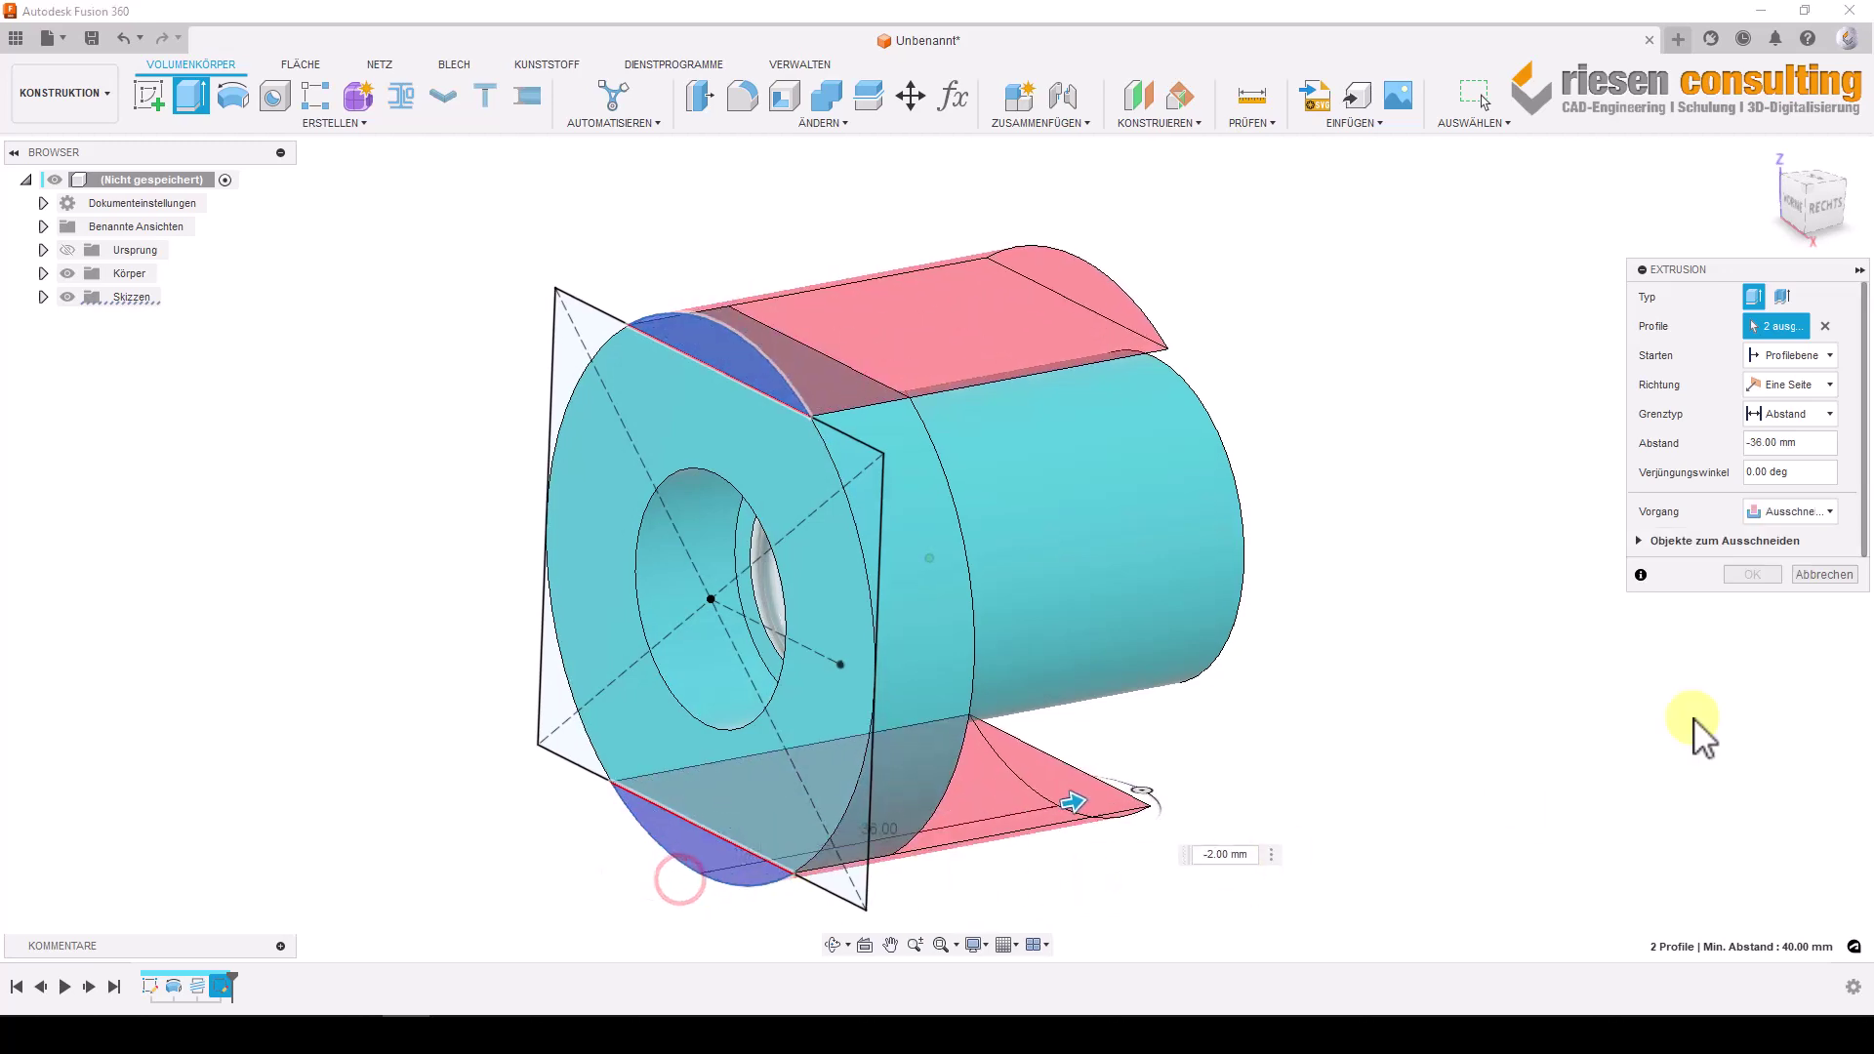
left_click(1821, 414)
left_click(1793, 475)
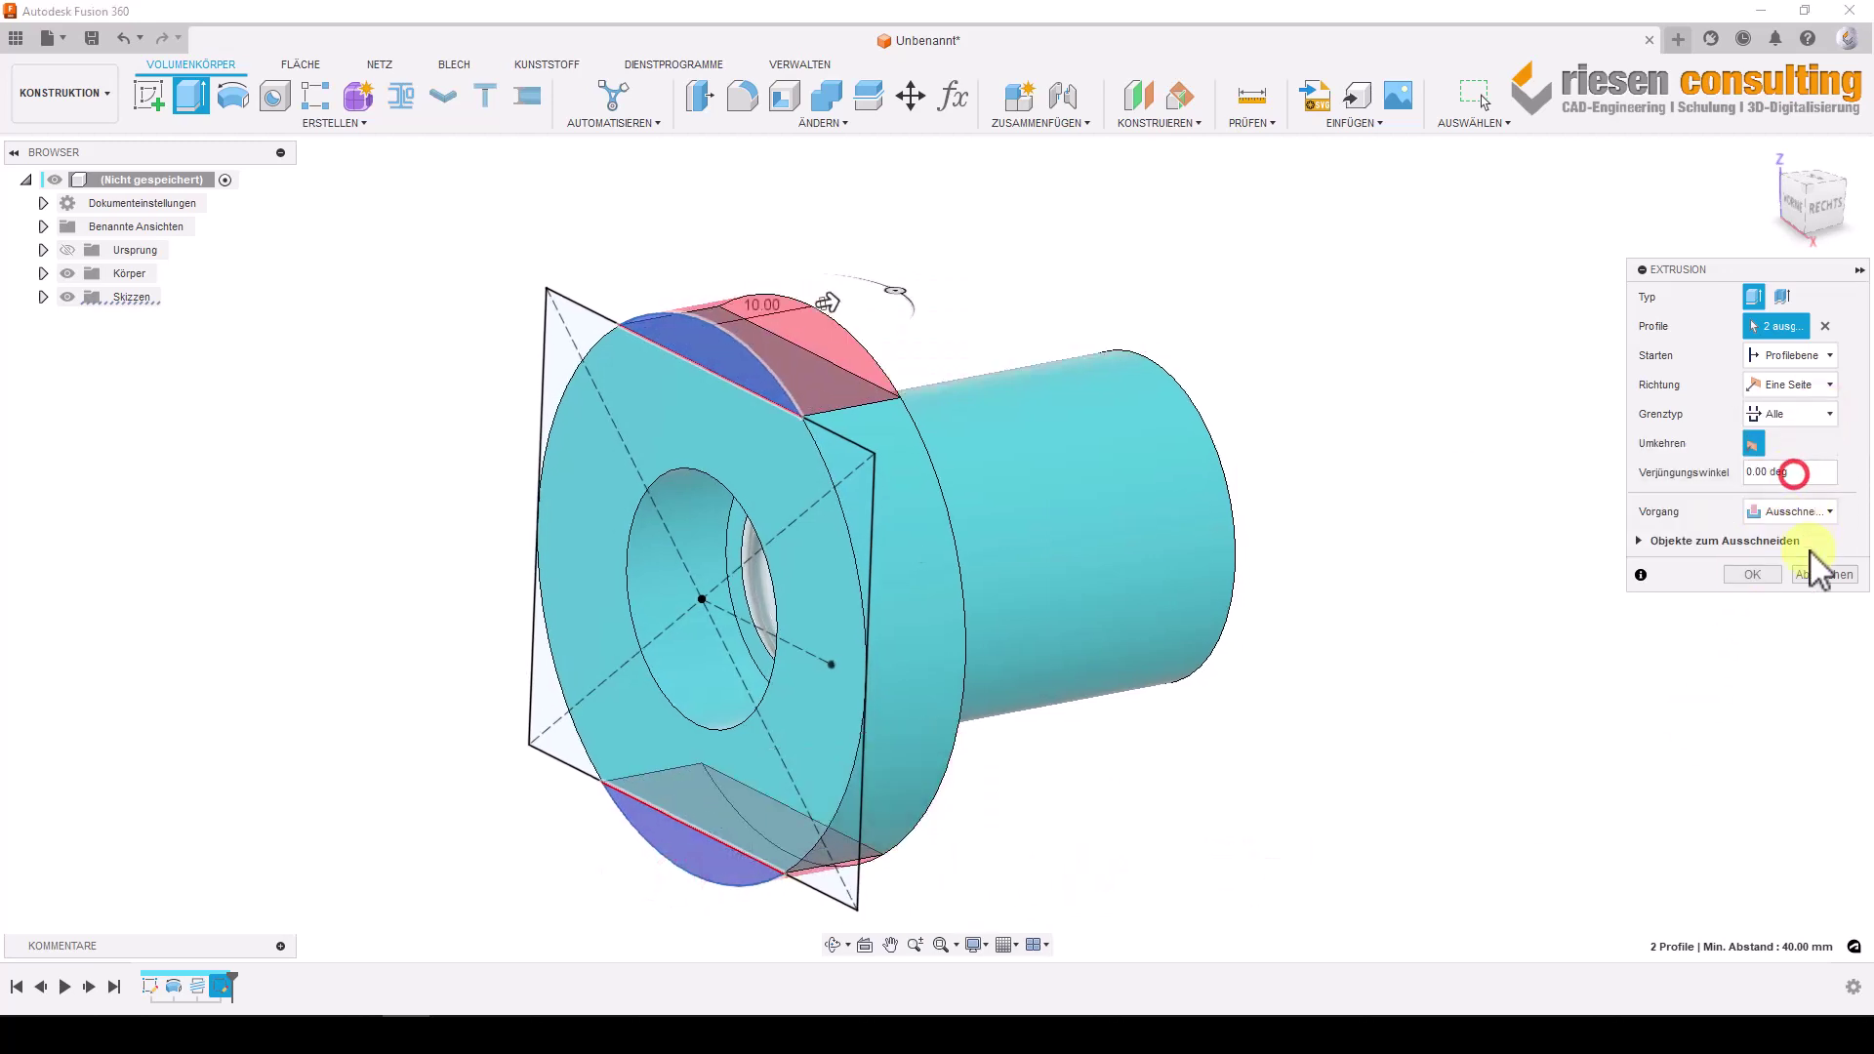
left_click(1774, 576)
middle_click_drag(1665, 732, 1513, 752, "shift")
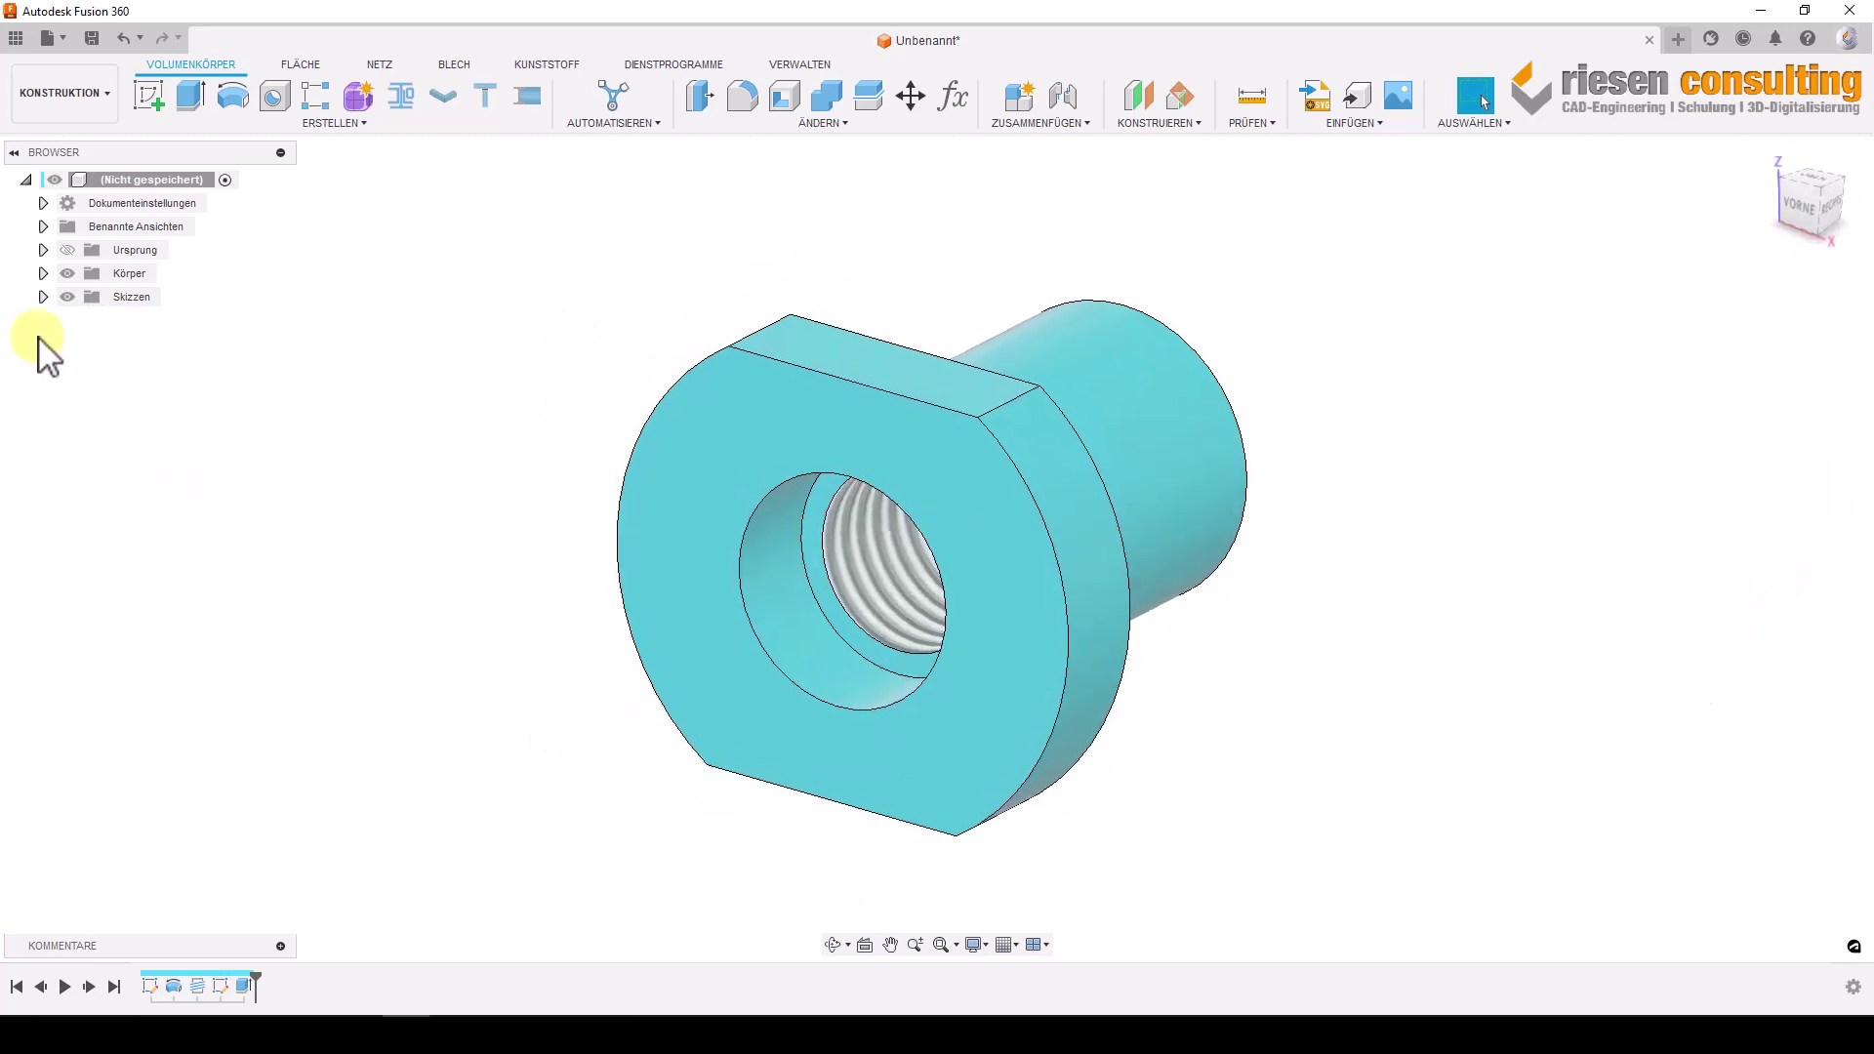
left_click(43, 297)
Create the 5.5 mm cross hole on Skizze2 with extents set to All.
left_click(84, 344)
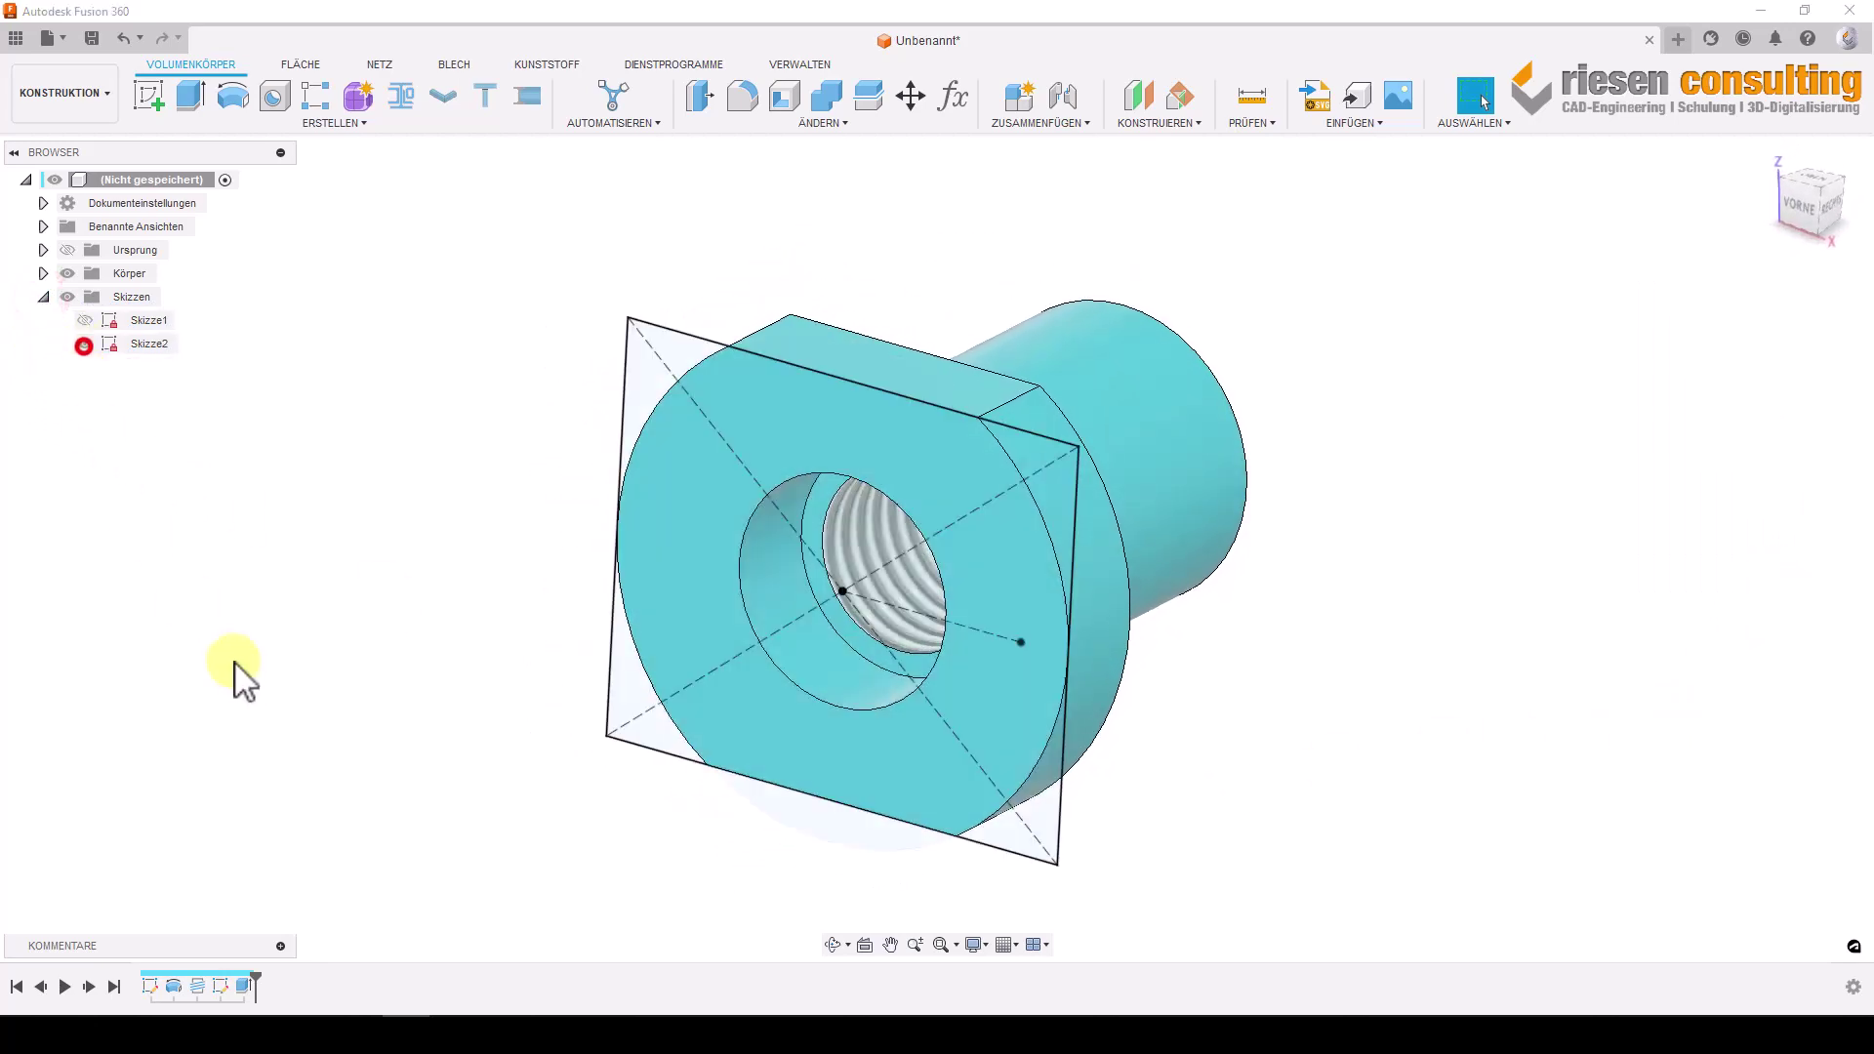
left_click(276, 97)
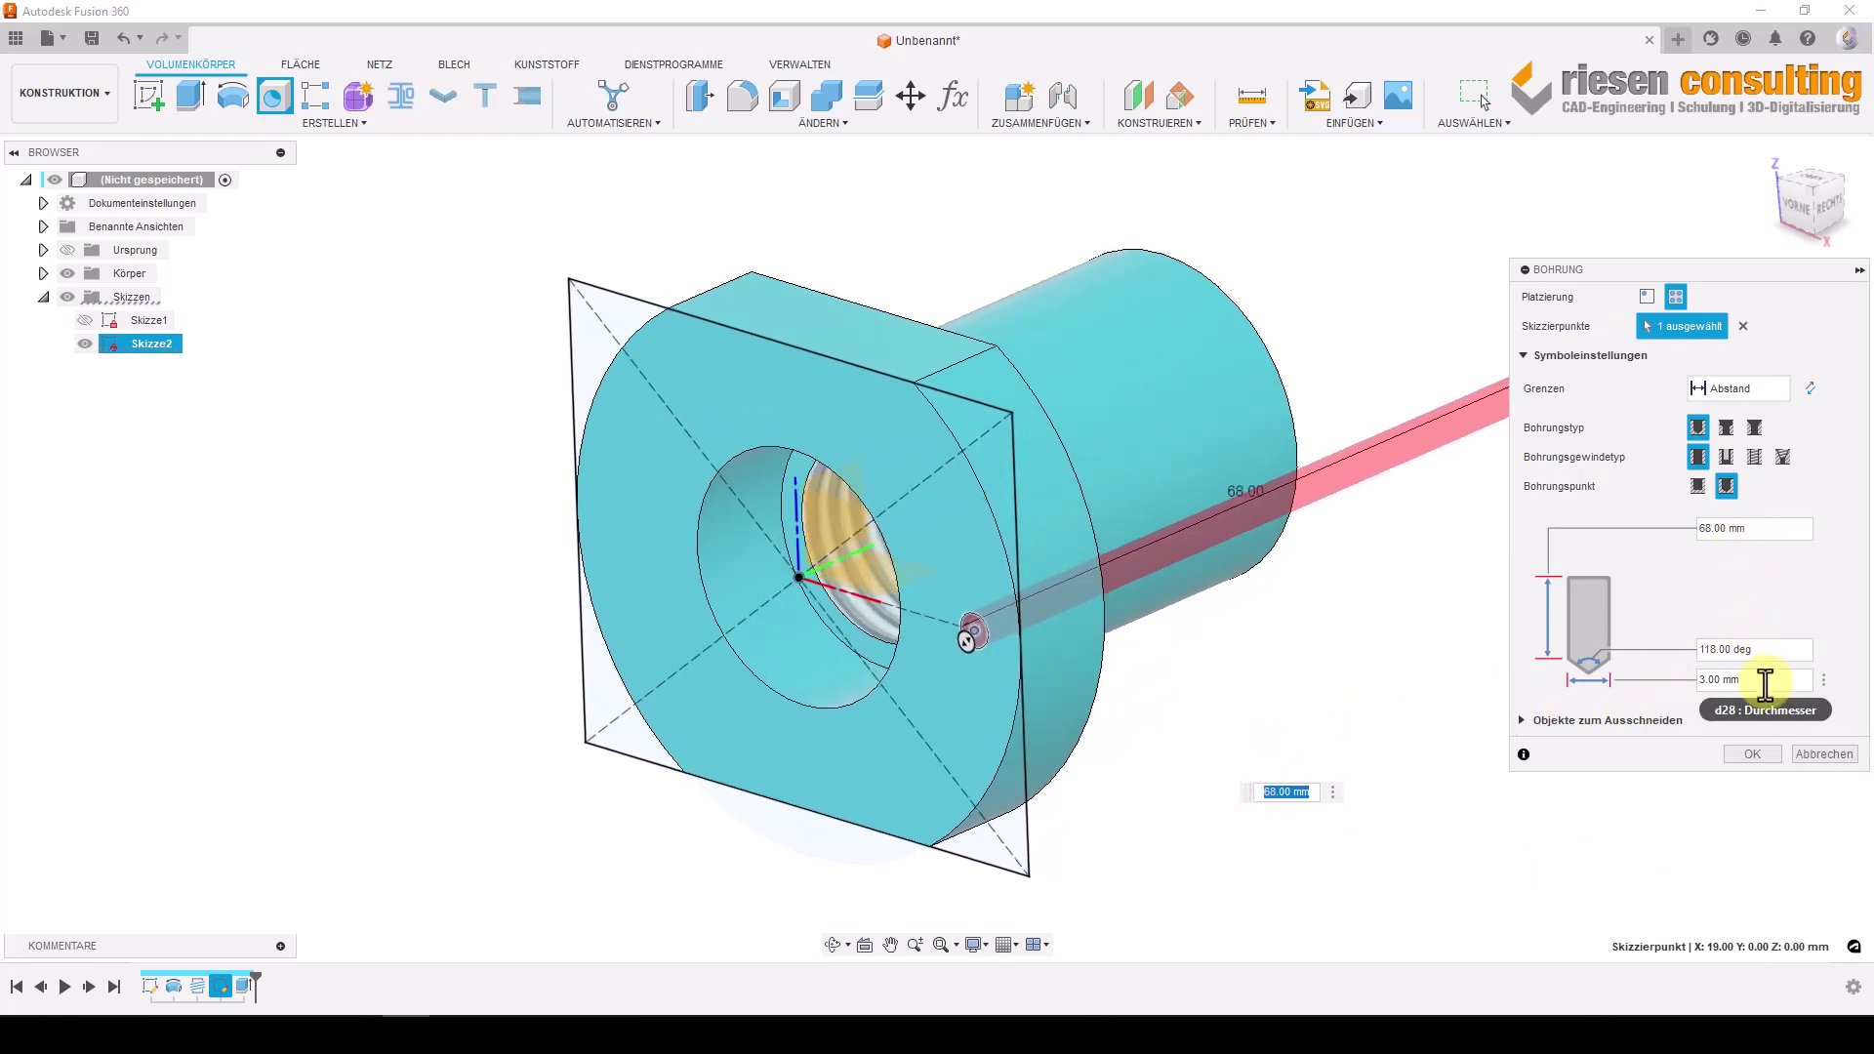
left_click(1762, 682)
type("5.5")
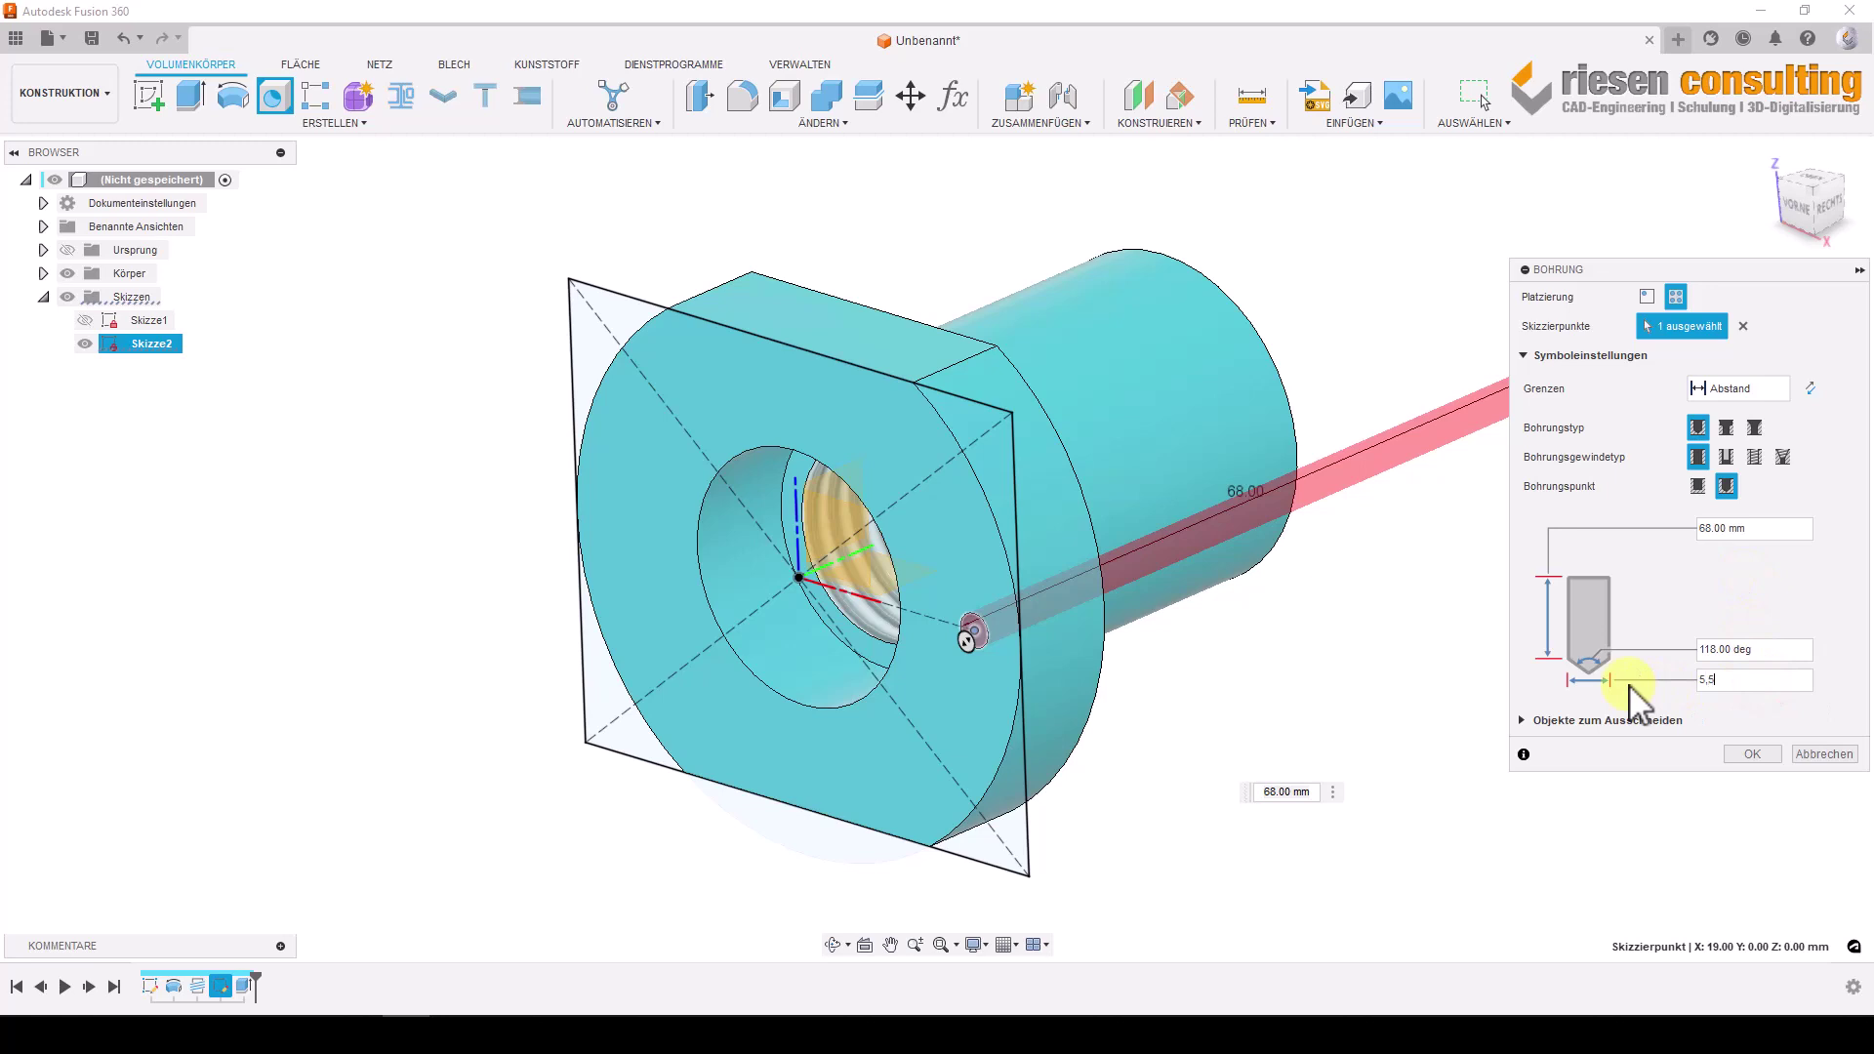
left_click(1771, 390)
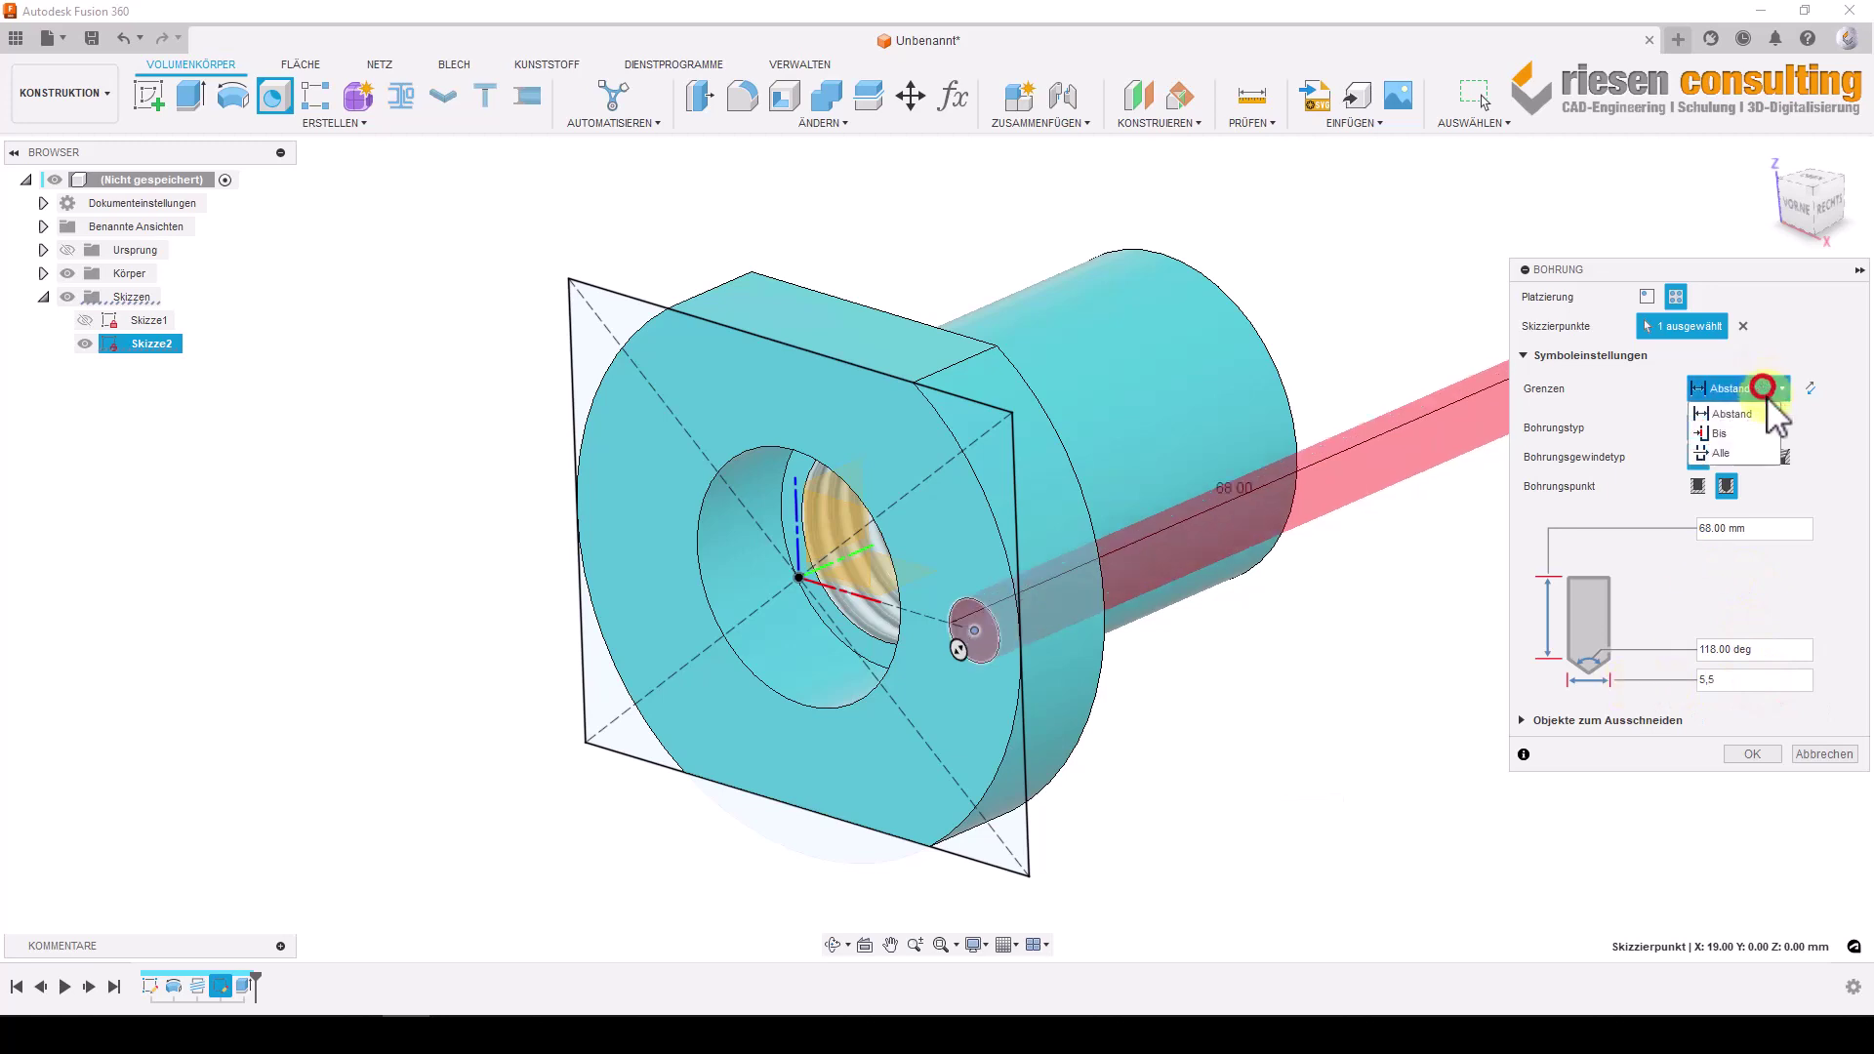
left_click(1760, 432)
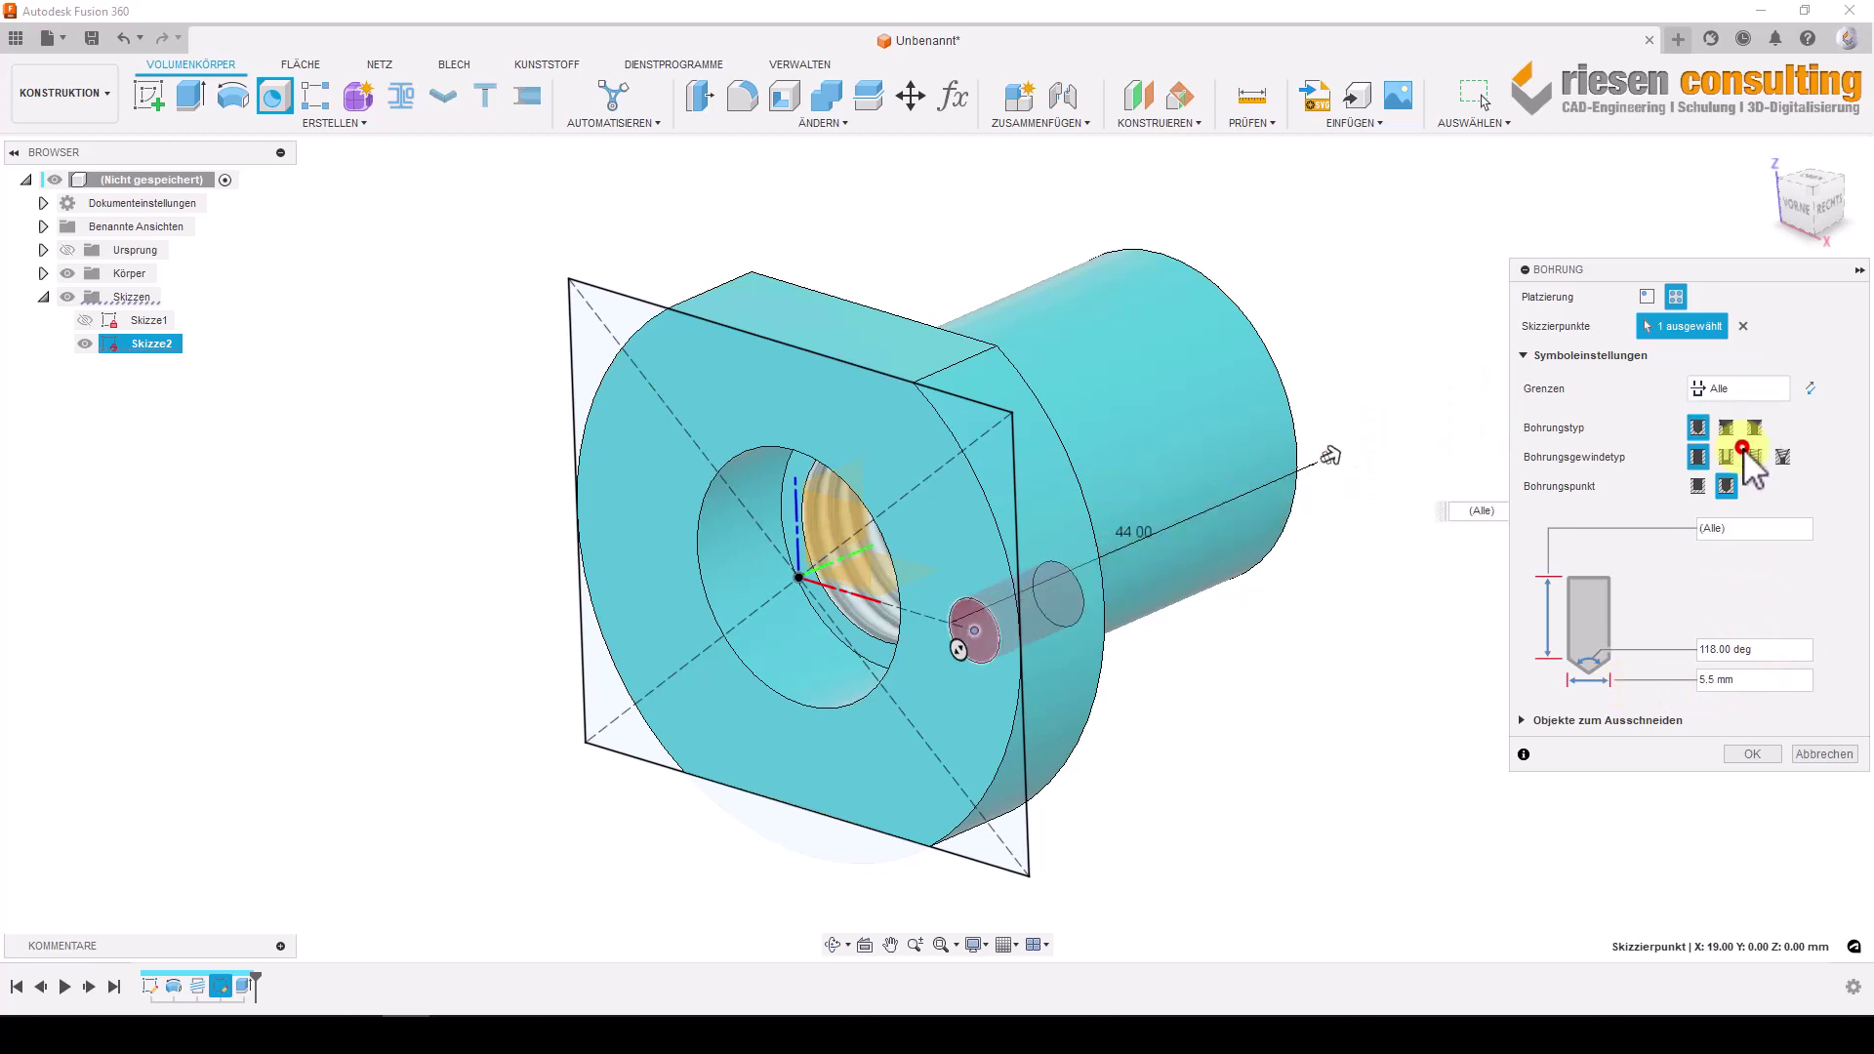
left_click(1762, 758)
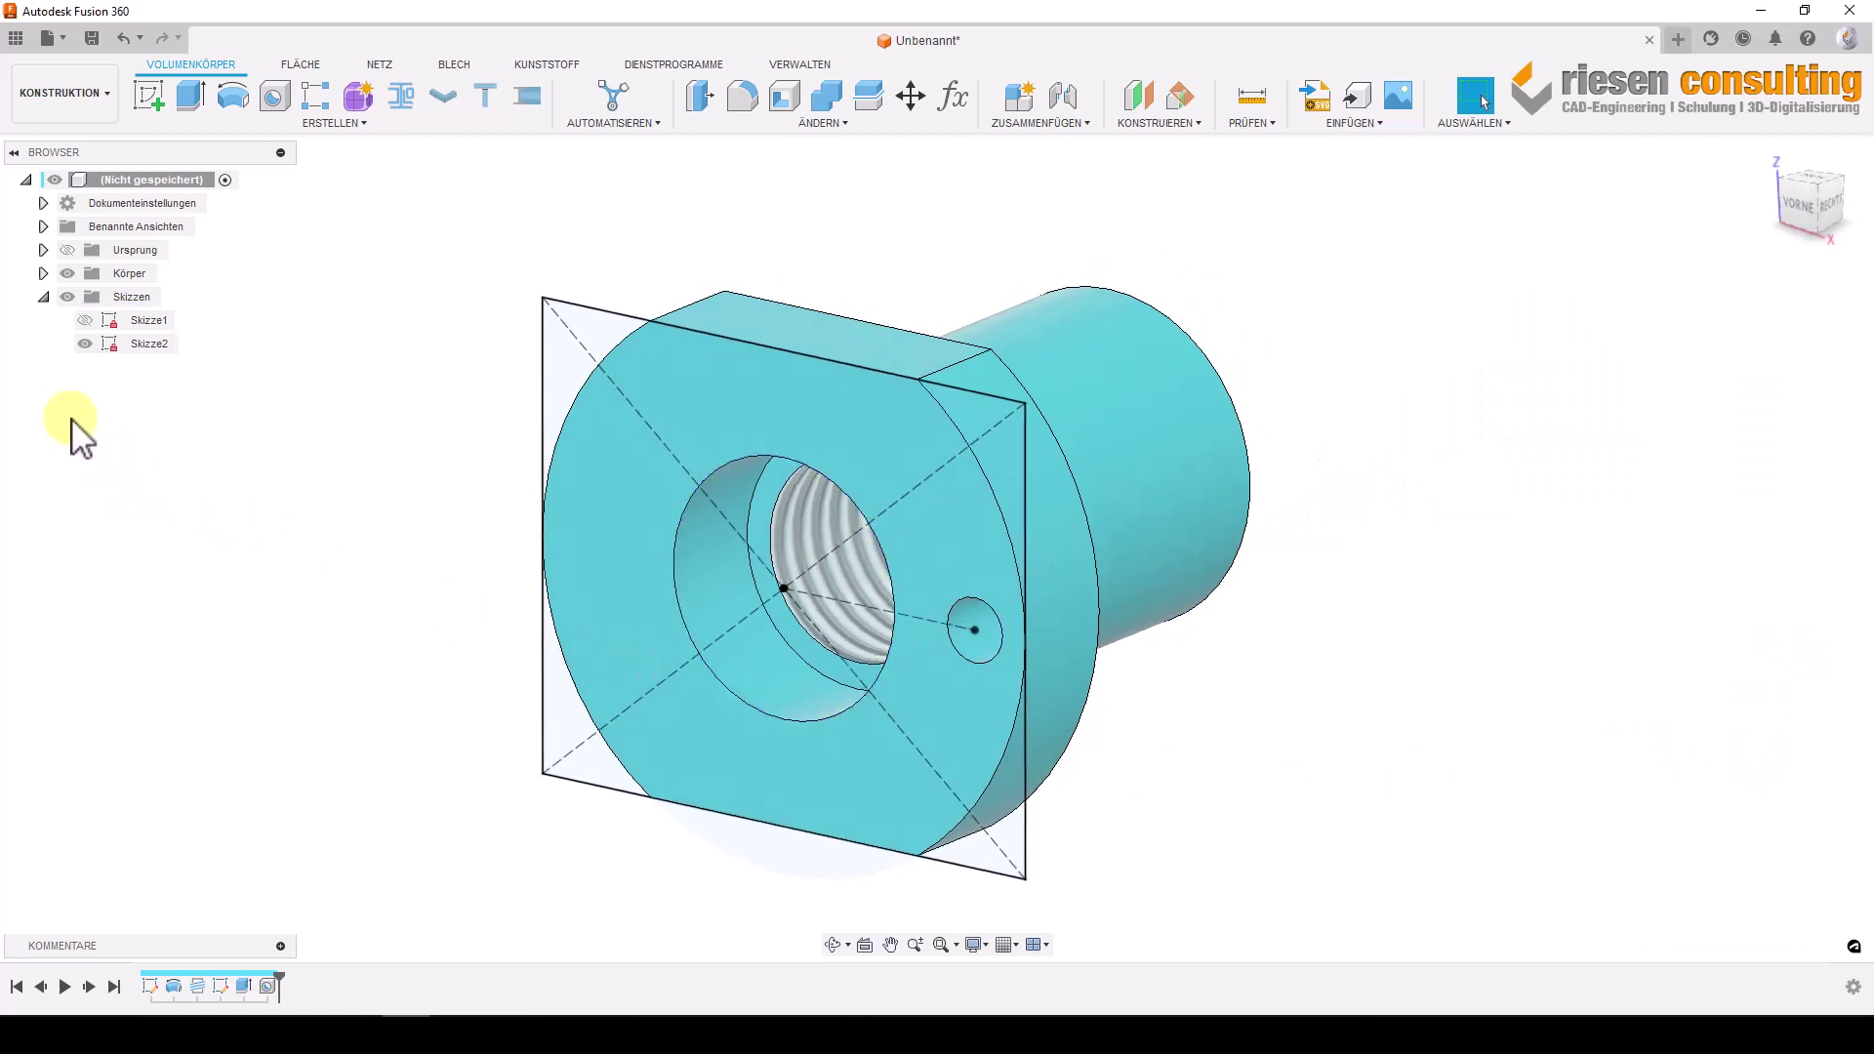
Hide Skizze2 and orbit the part to face the flange.
left_click(85, 343)
left_click(43, 297)
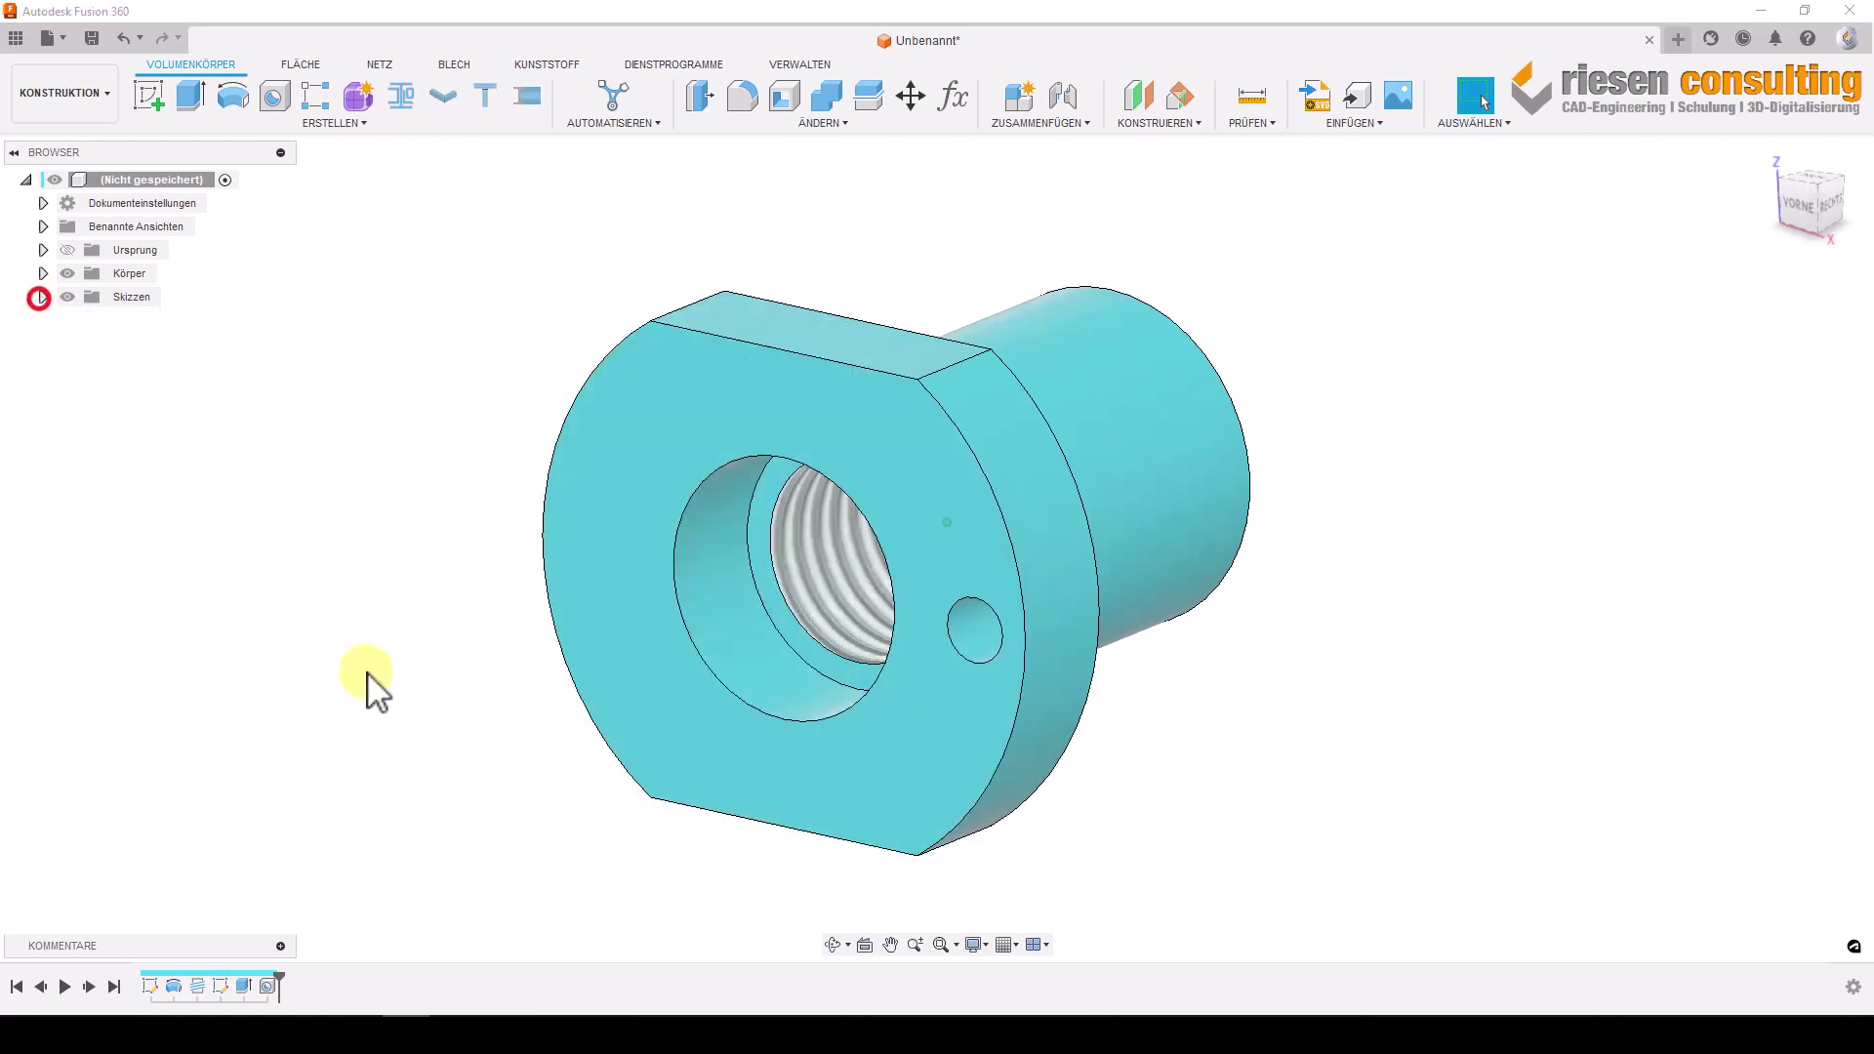
mouse_move(366, 683)
middle_mouse_down("shift")
mouse_move(1069, 617)
mouse_move(977, 525)
mouse_move(379, 346)
middle_mouse_up("shift")
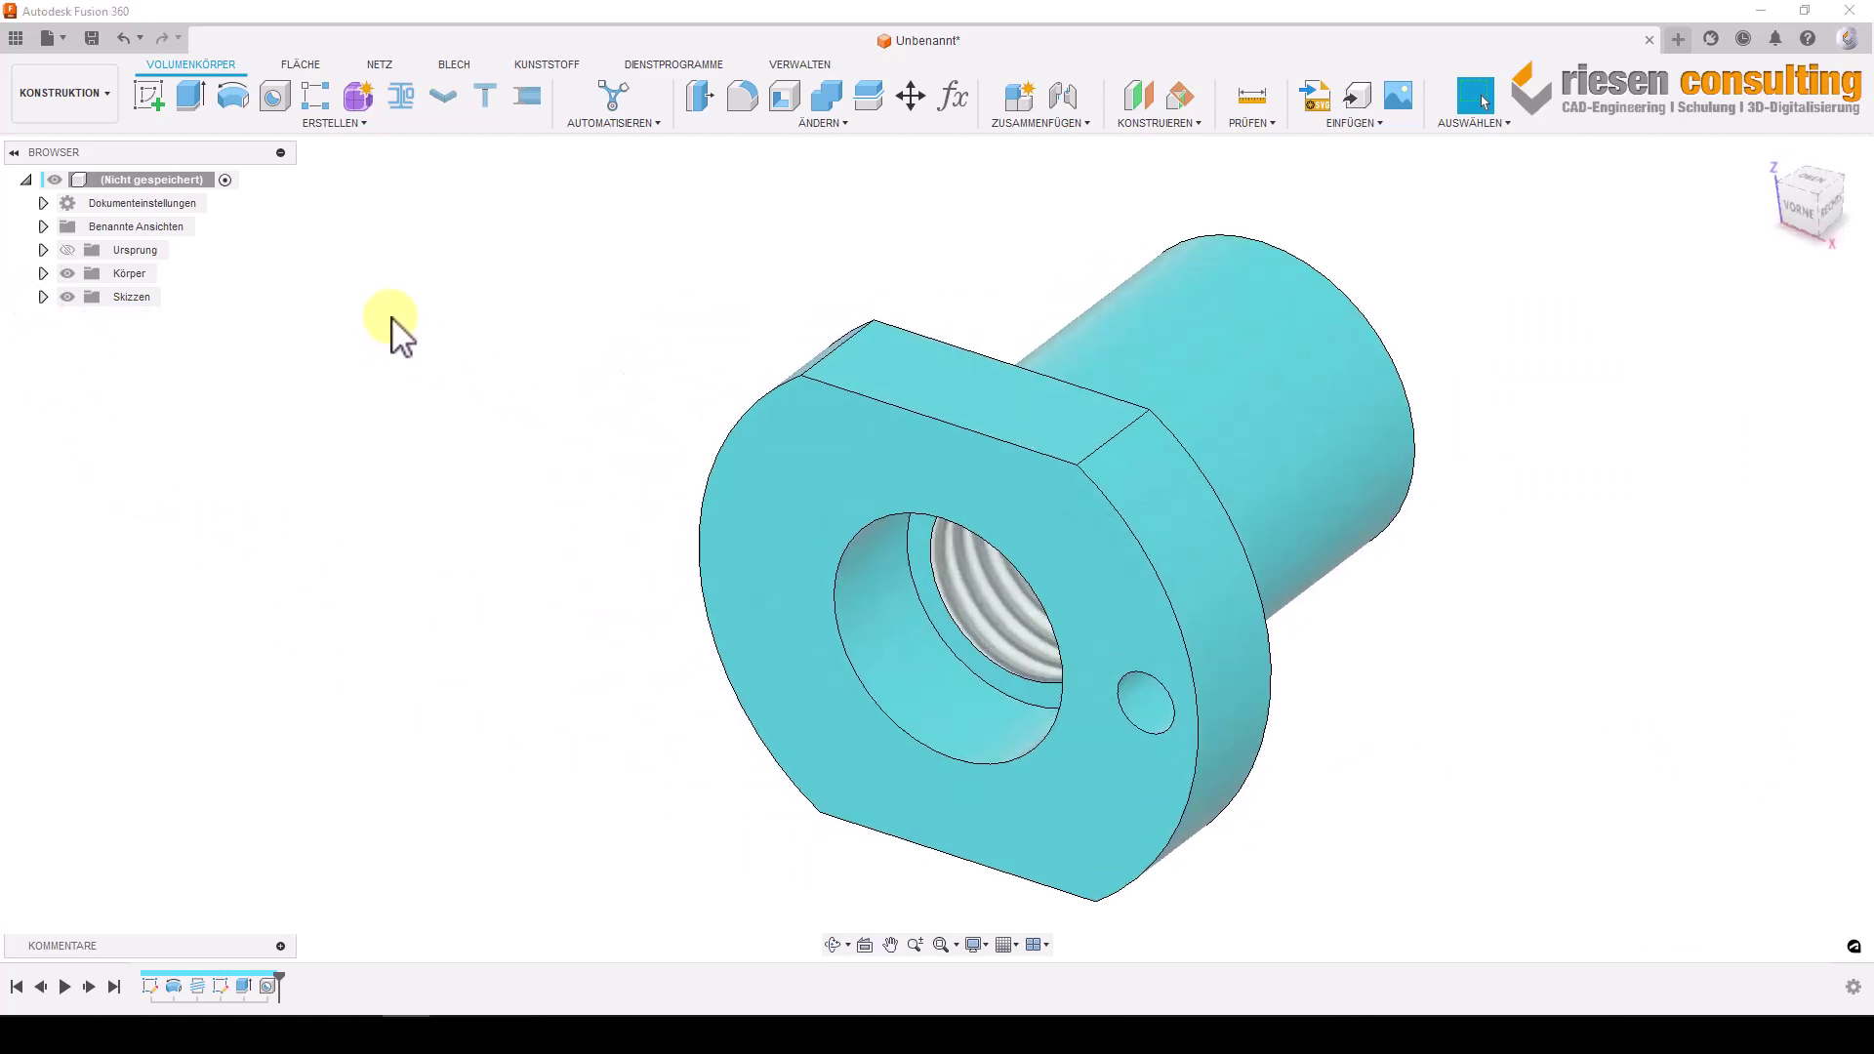
Circular-pattern the 5.5 mm hole eight times around the bore, suppressing the two copies on the flats.
left_click(325, 98)
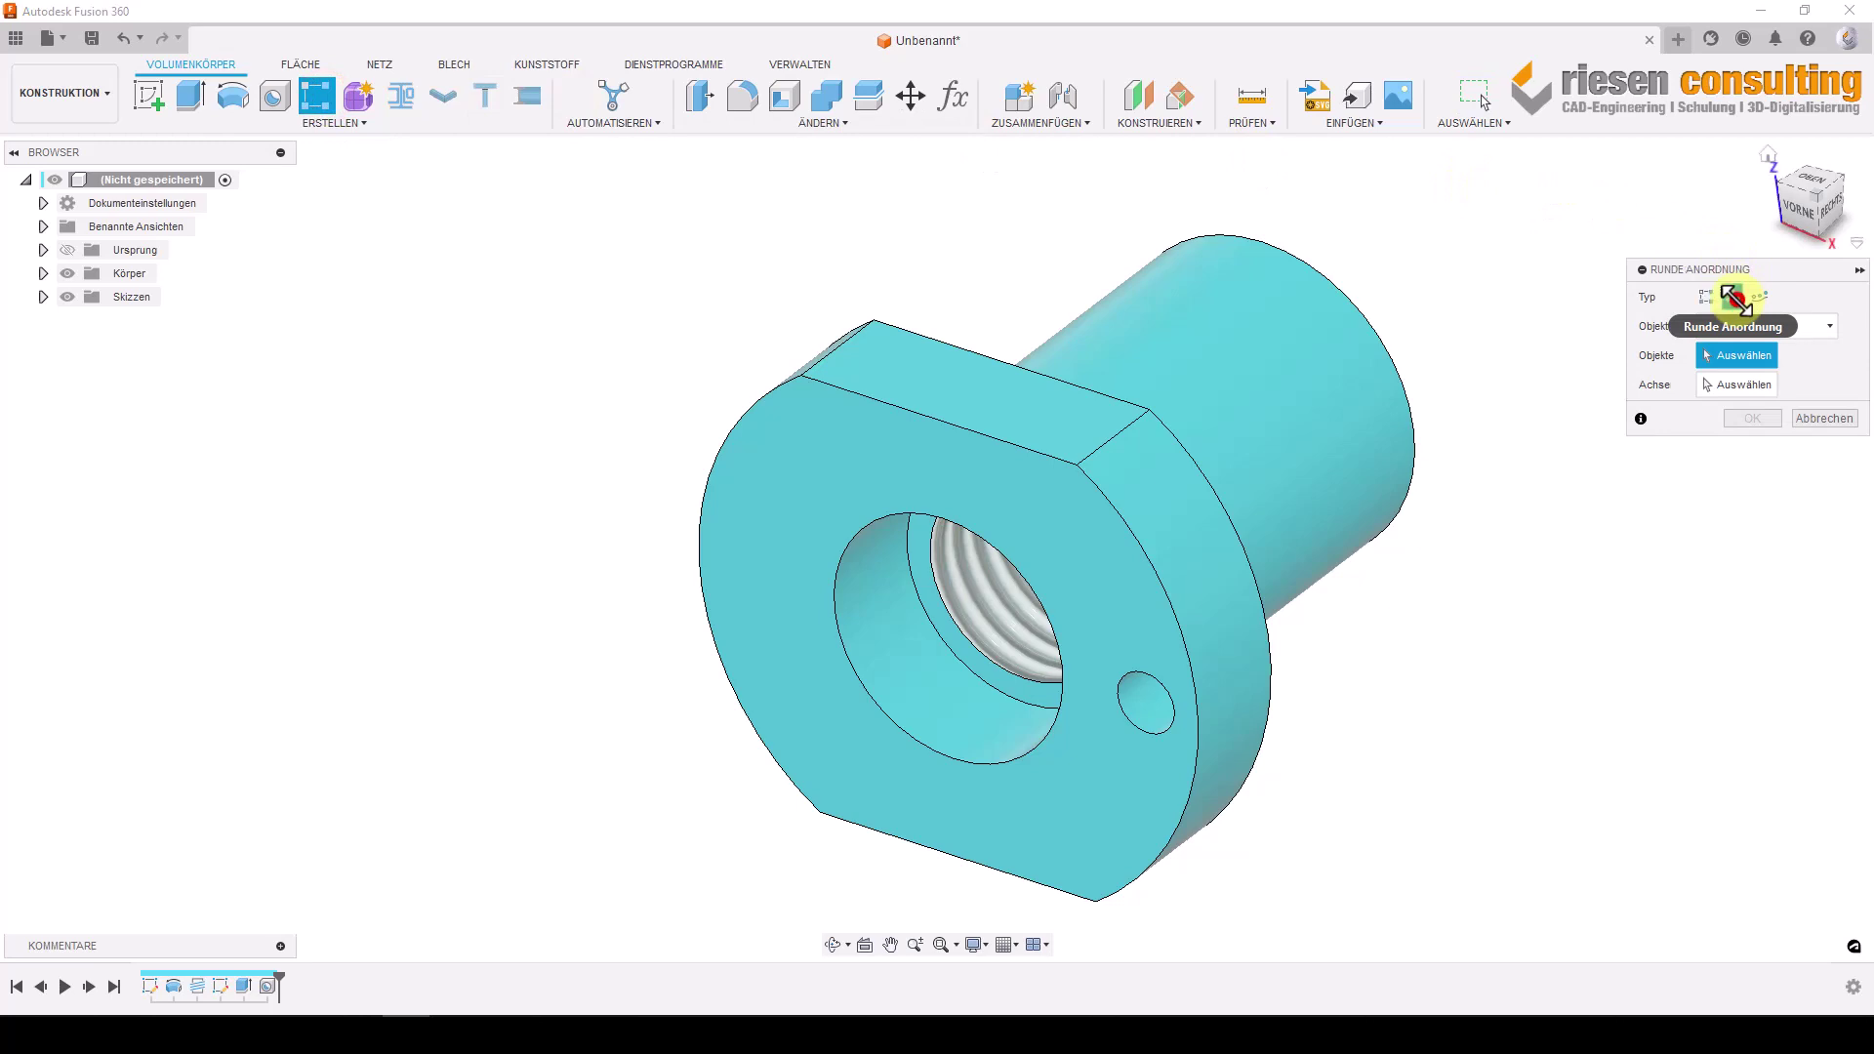
left_click(1157, 717)
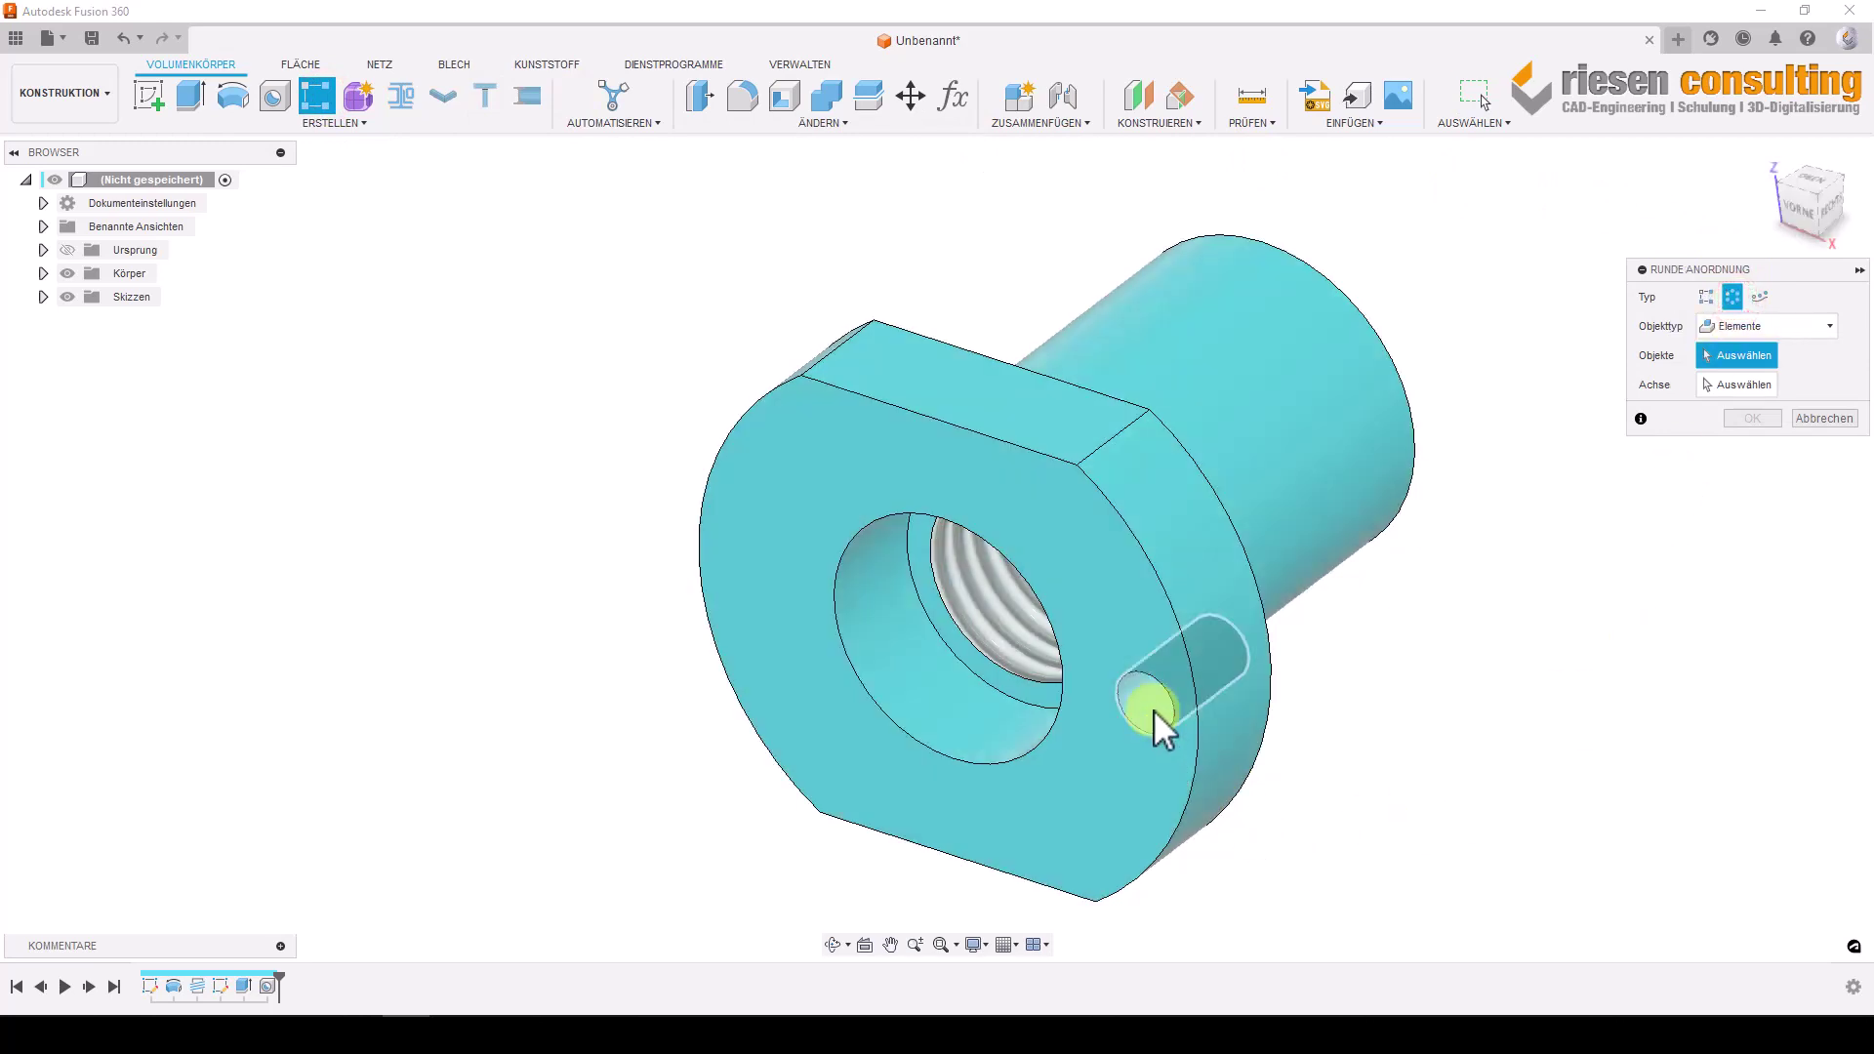
left_click(1766, 385)
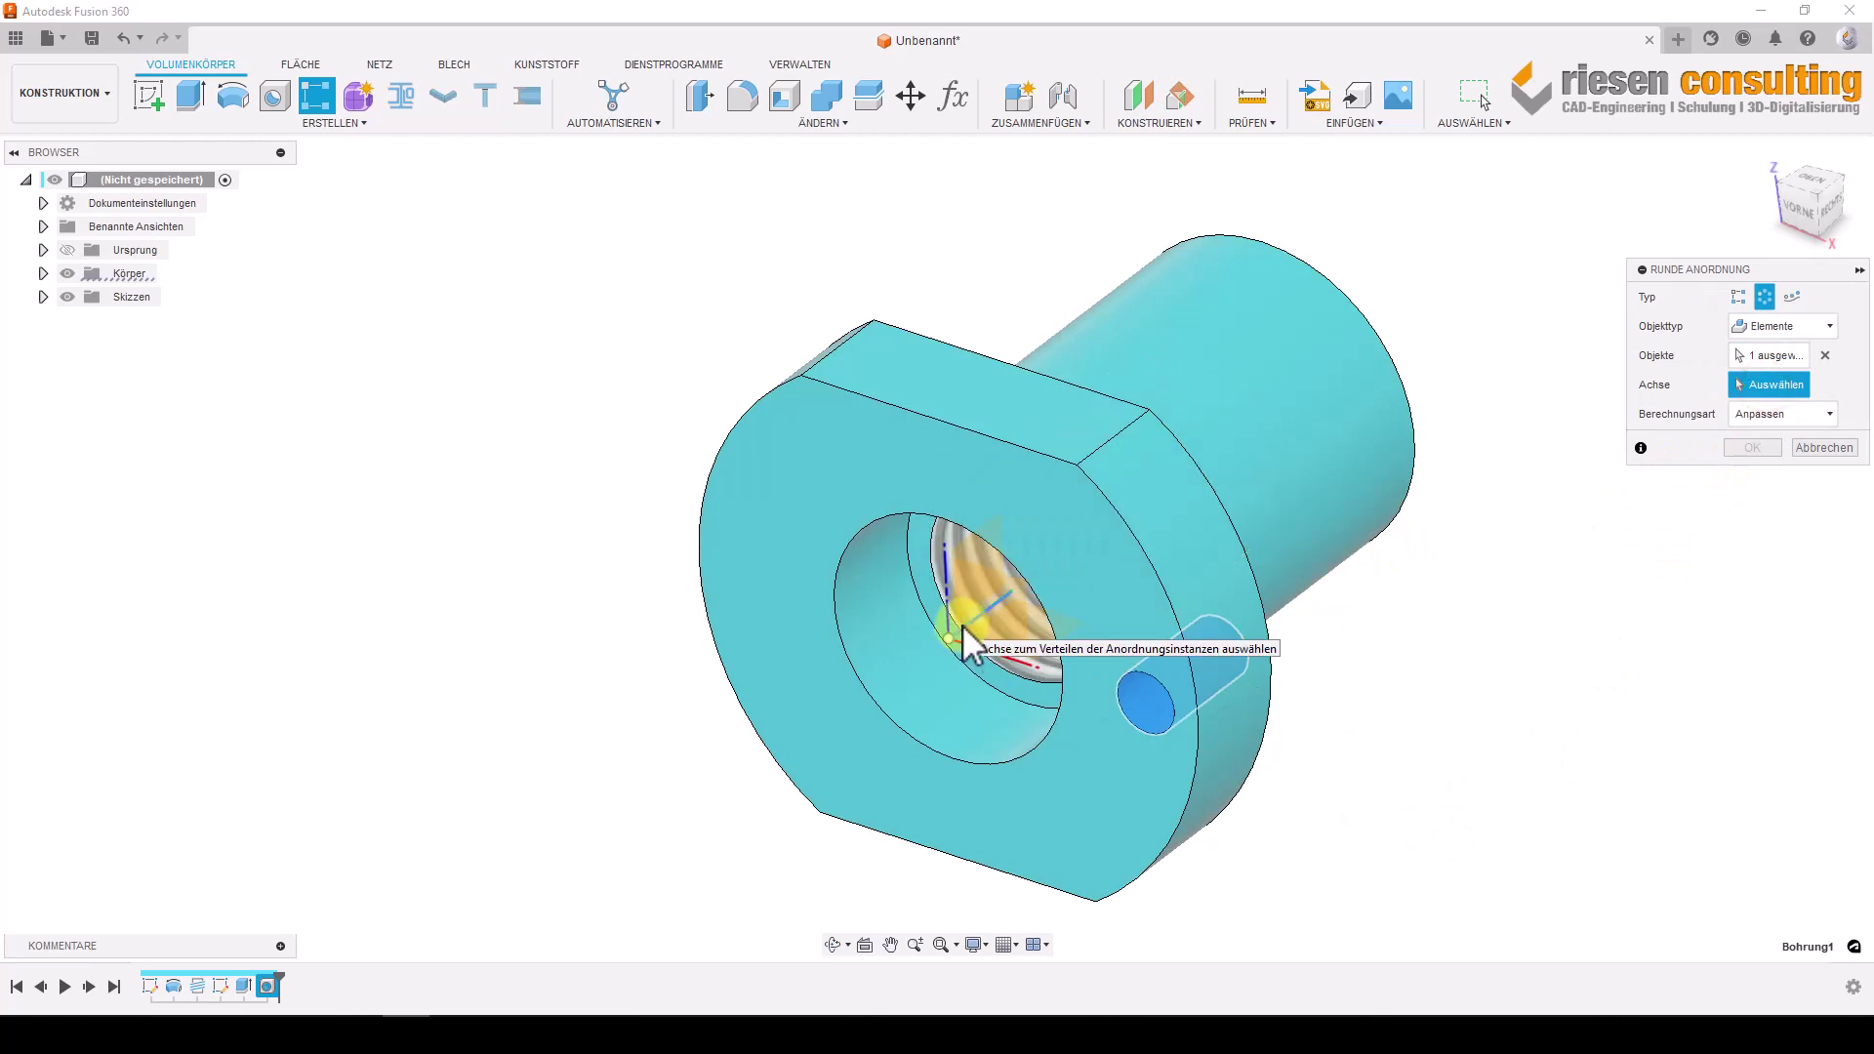
left_click(1182, 566)
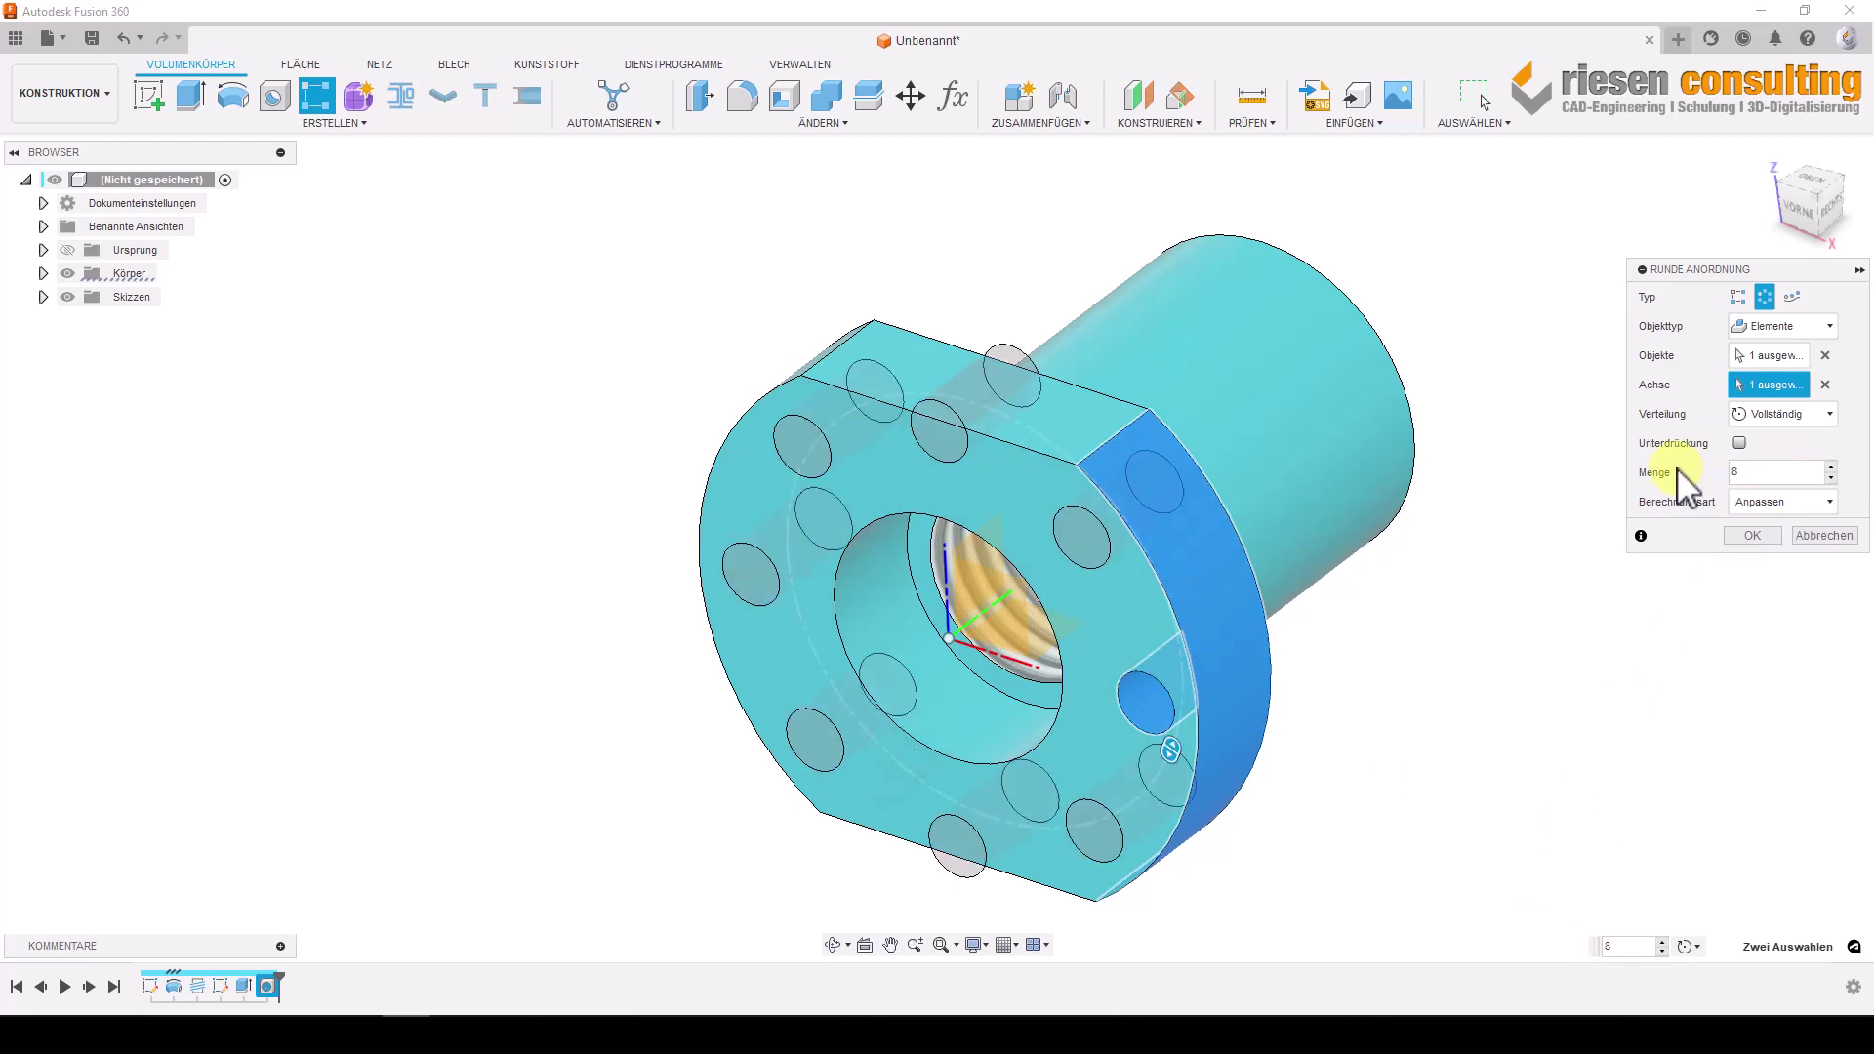
left_click(1739, 442)
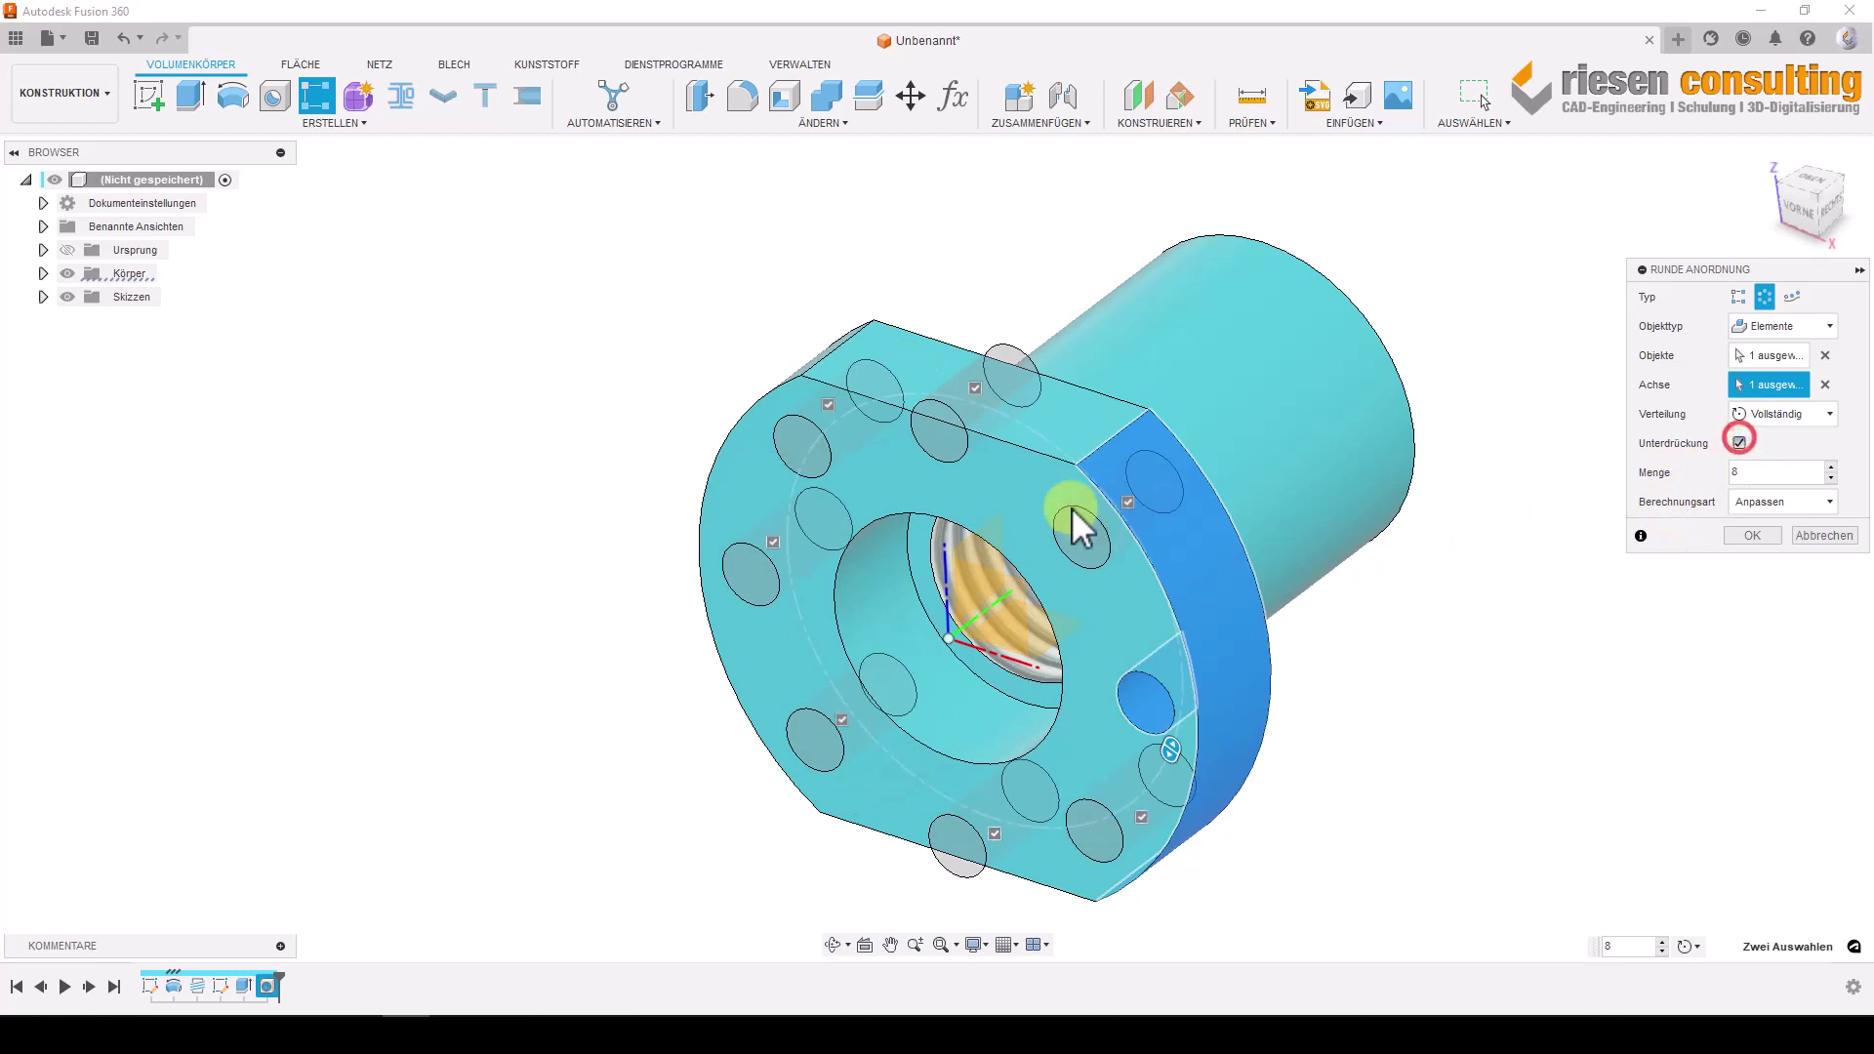
left_click(976, 386)
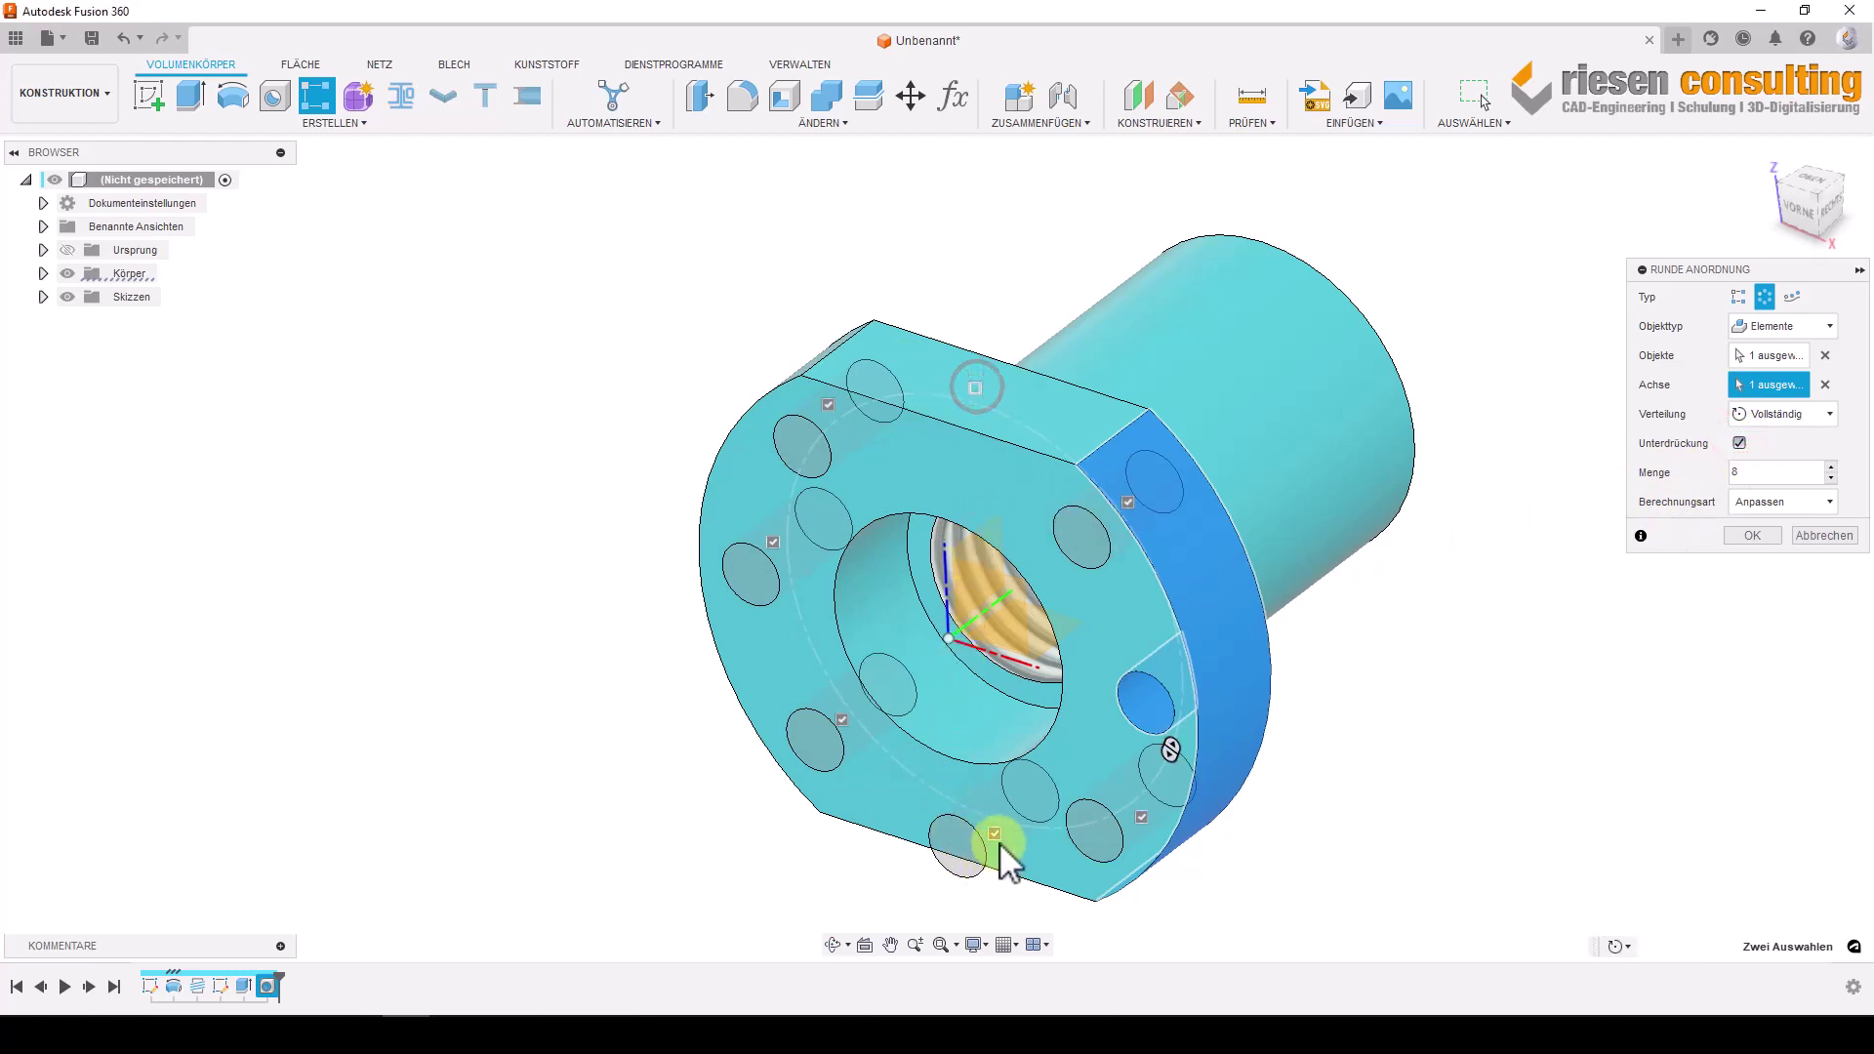
left_click(1767, 540)
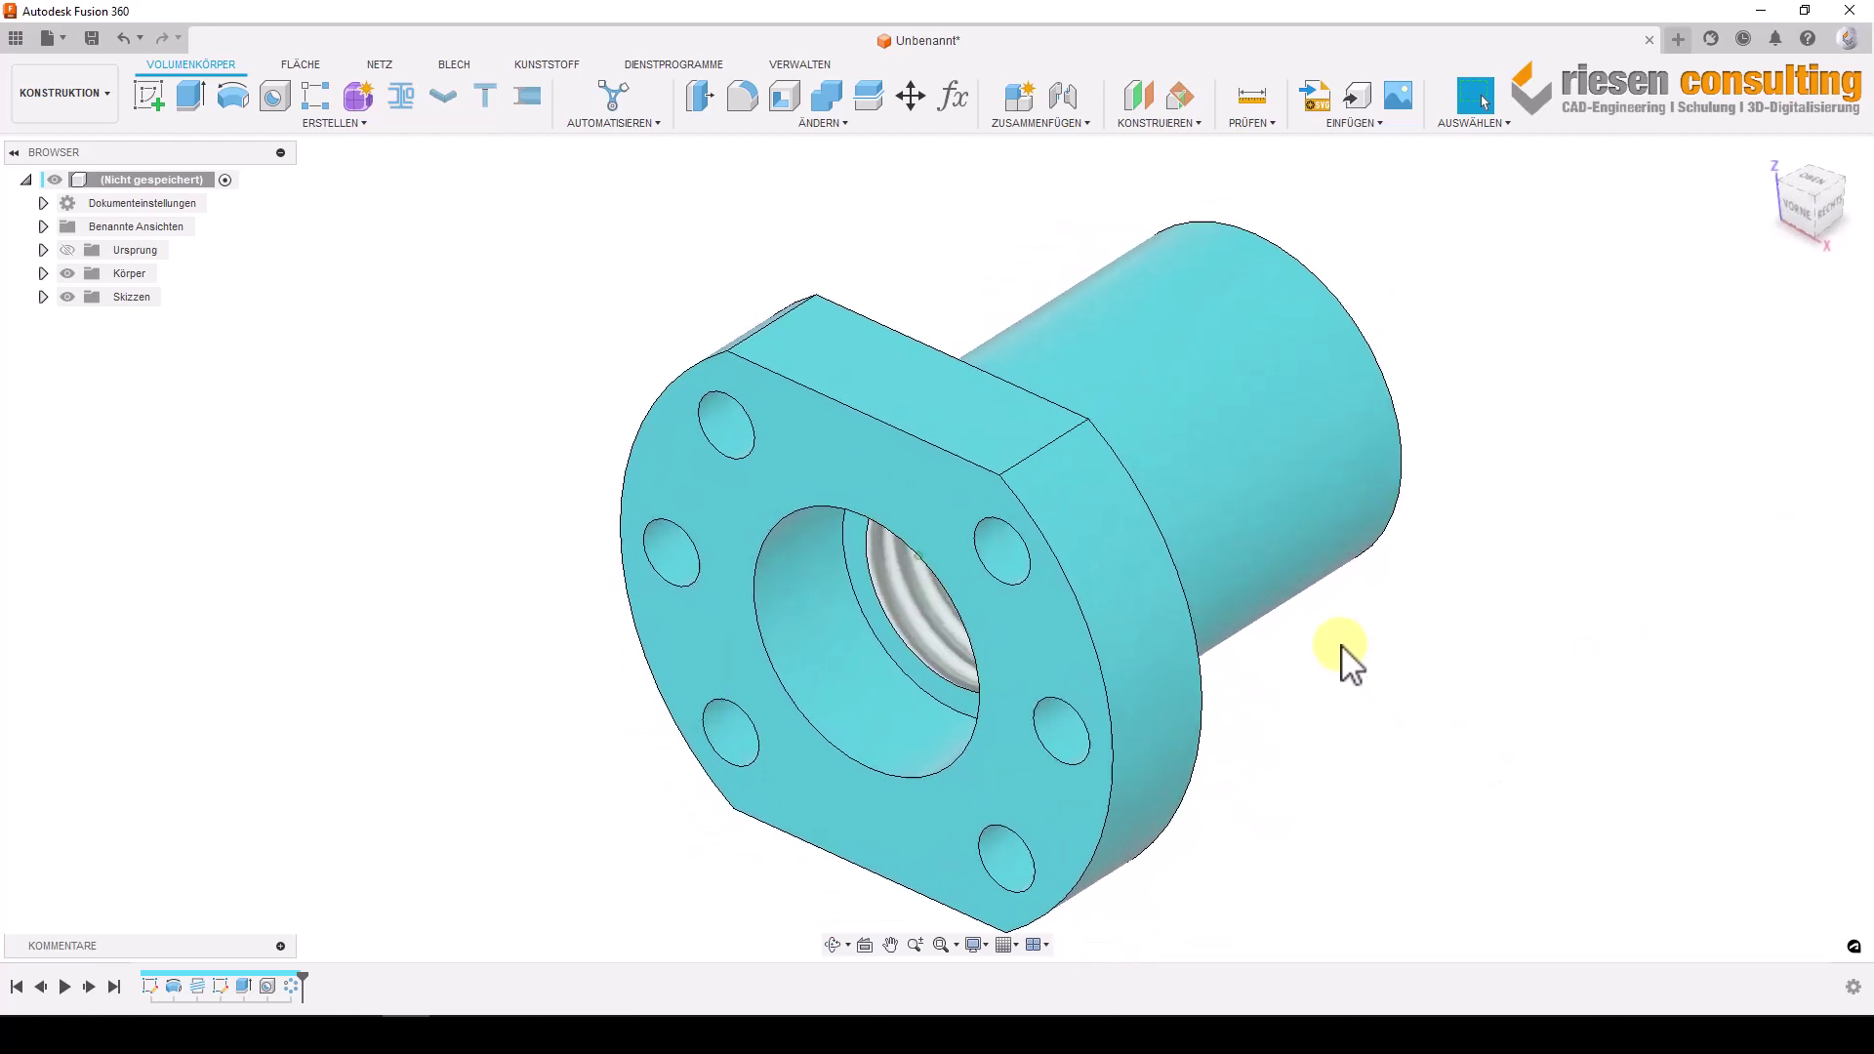
Start a sketch on the flat top face and draw a 40 mm construction line from the flange.
right_click(986, 415)
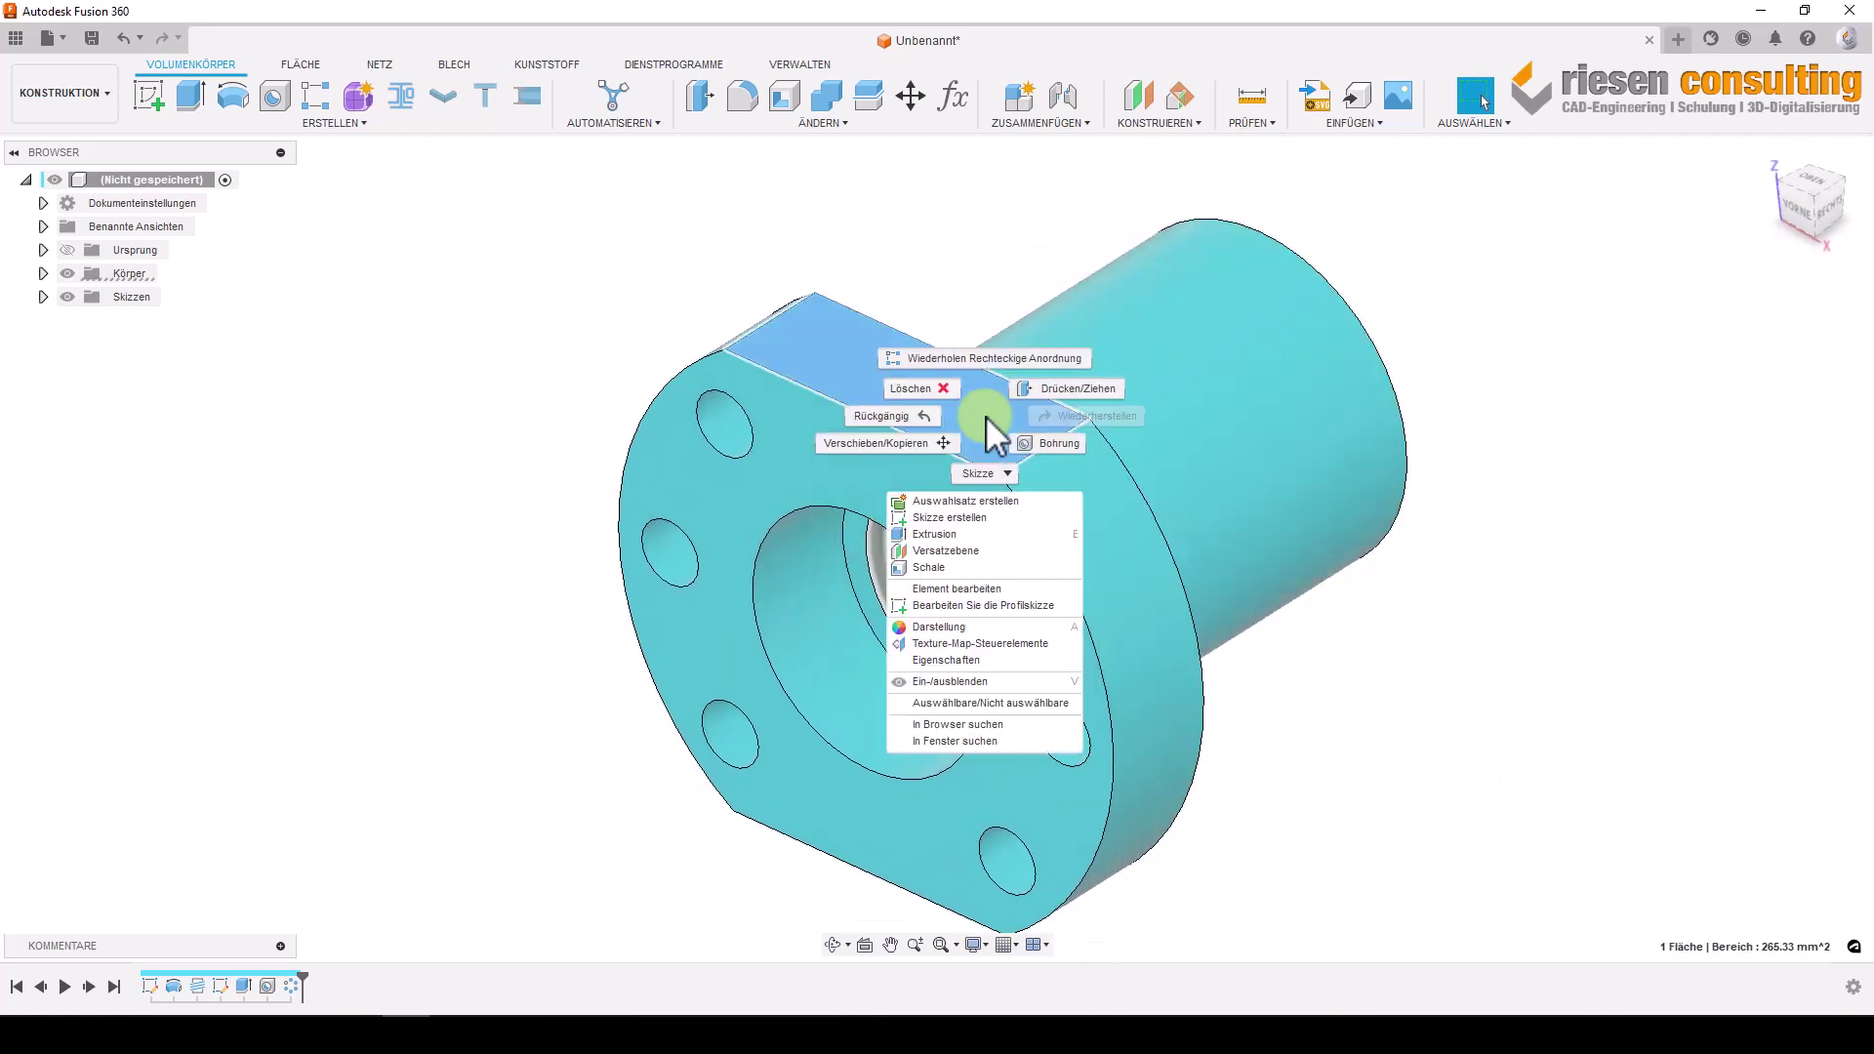
left_click(973, 519)
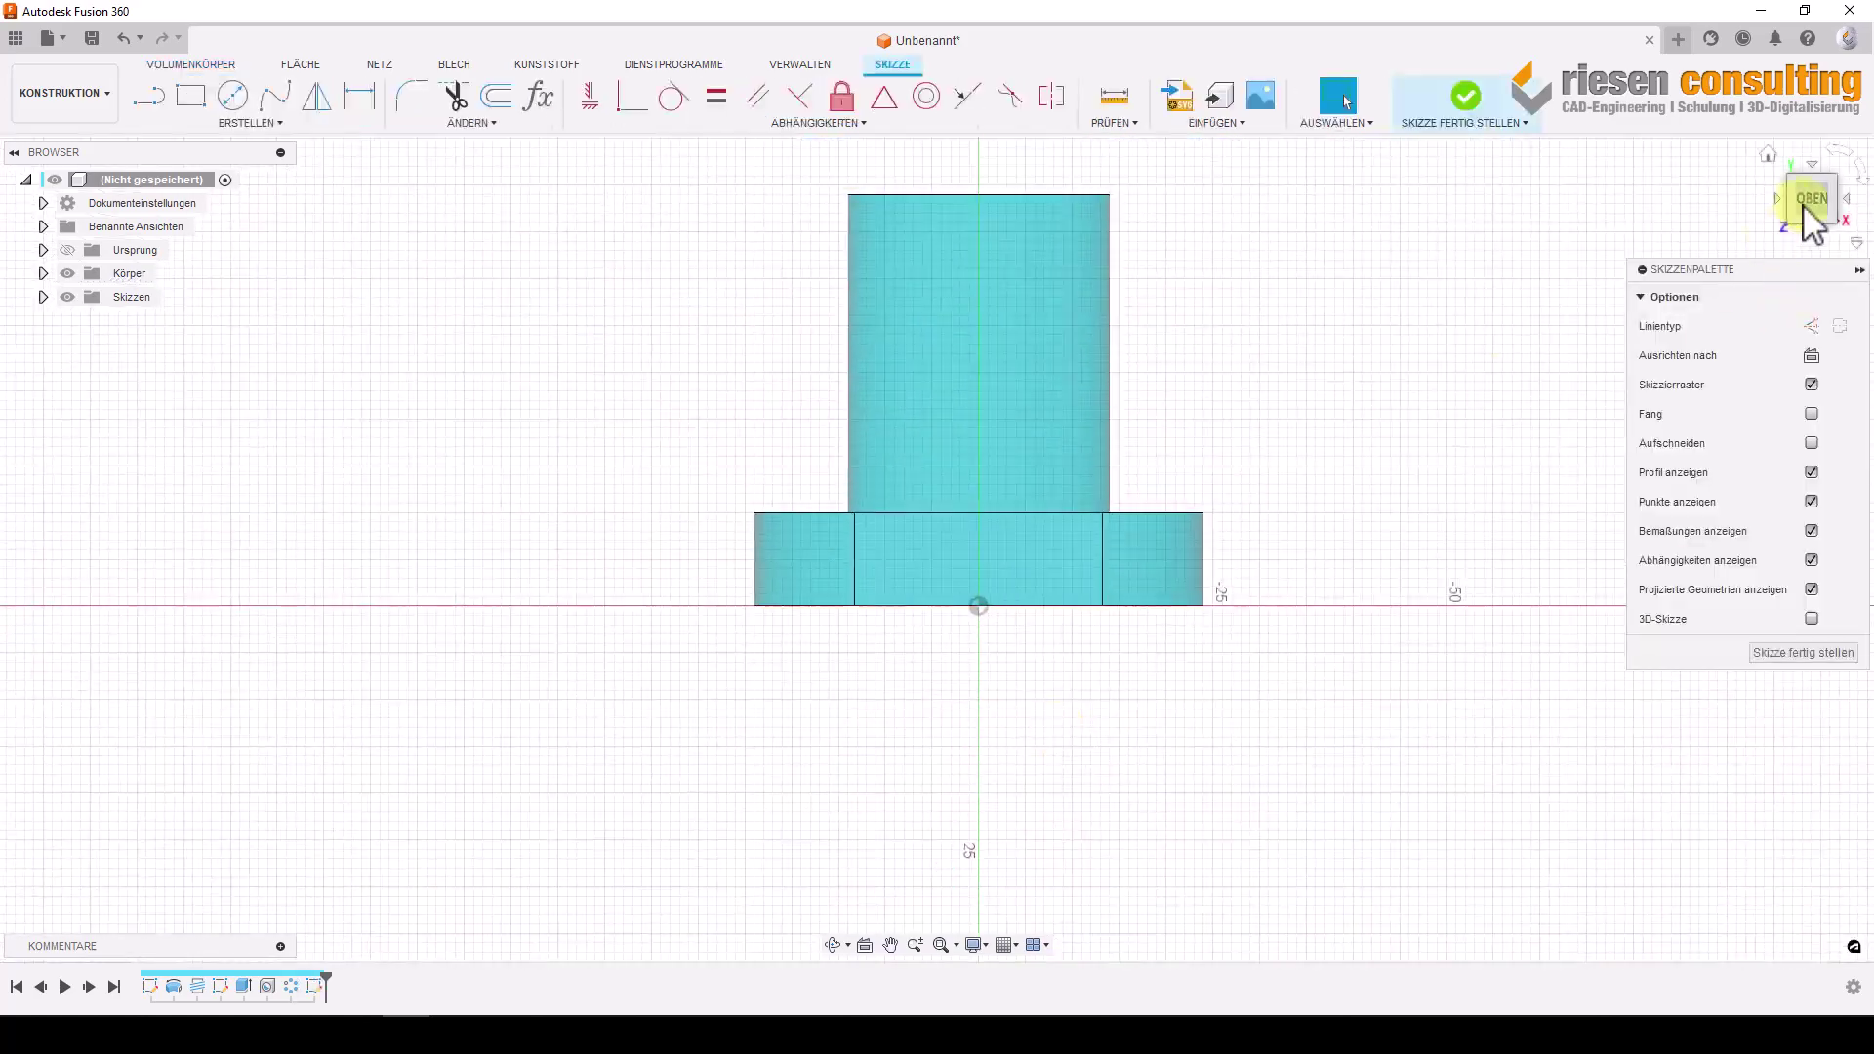
left_click(1854, 181)
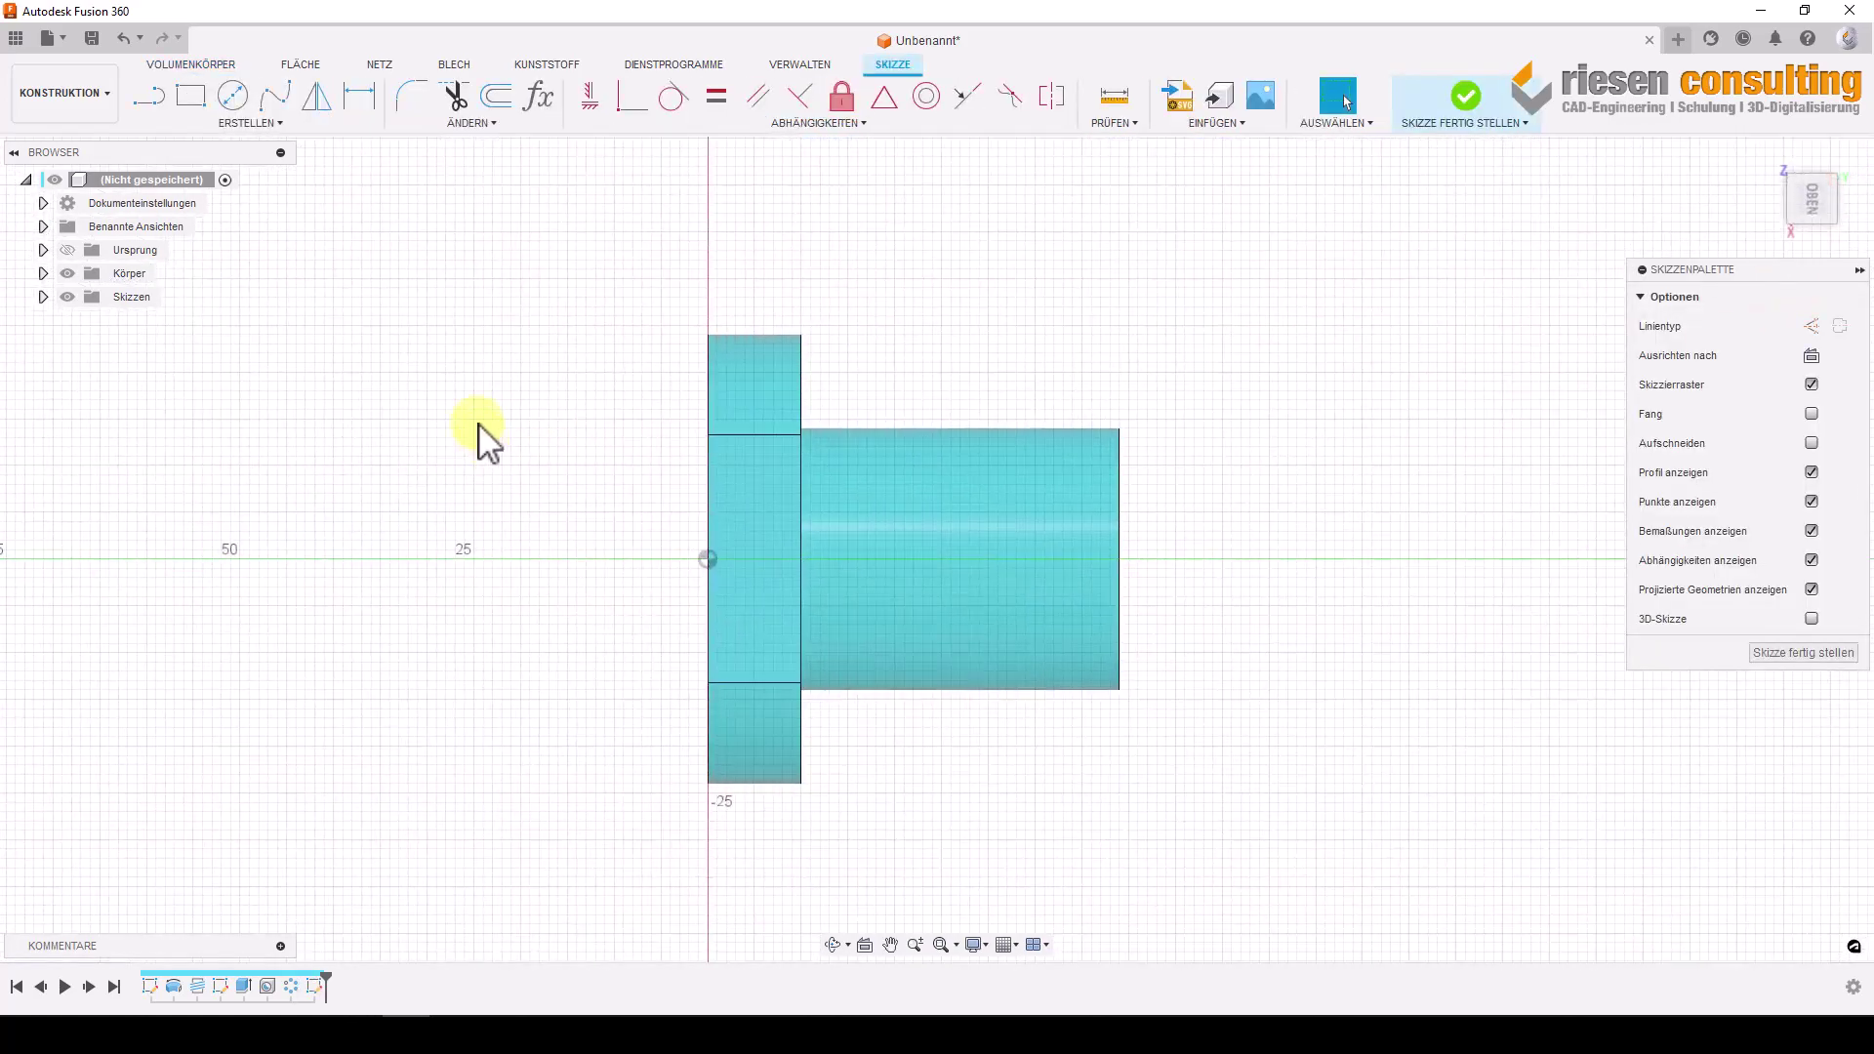
left_click(138, 94)
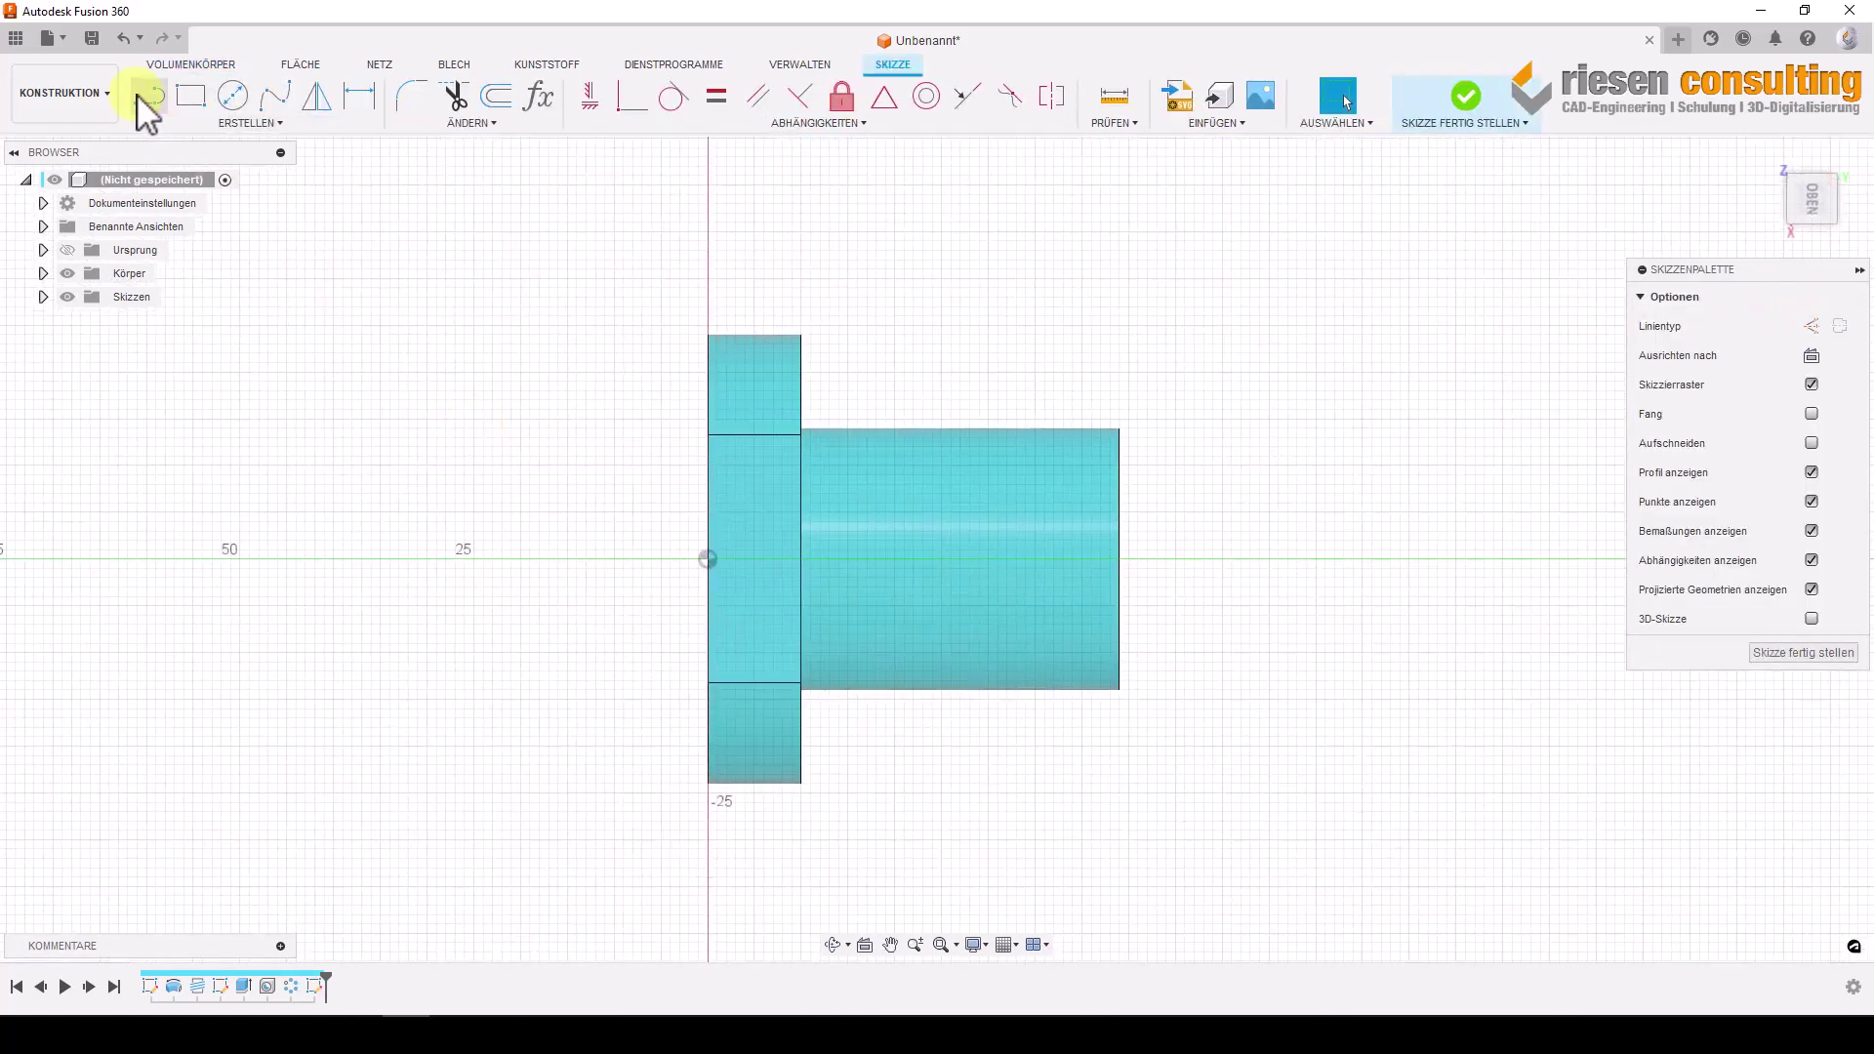
left_click(747, 509)
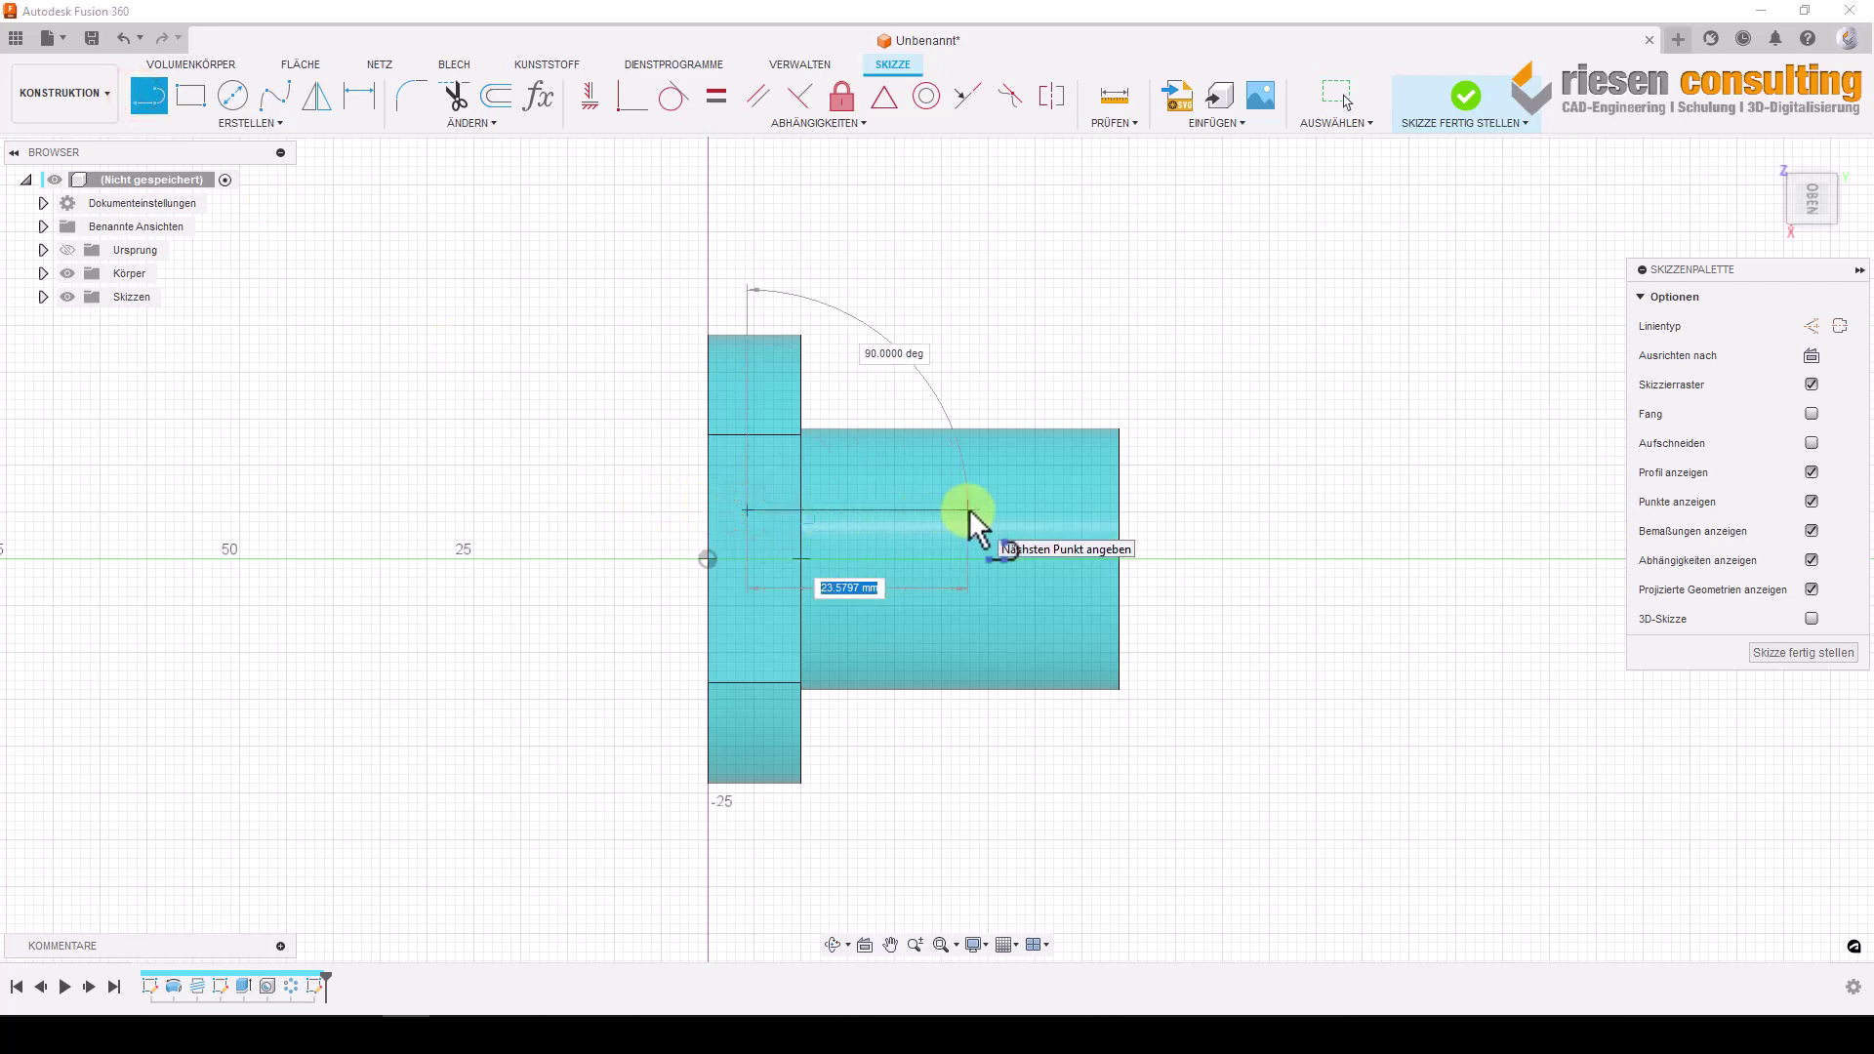
type("0")
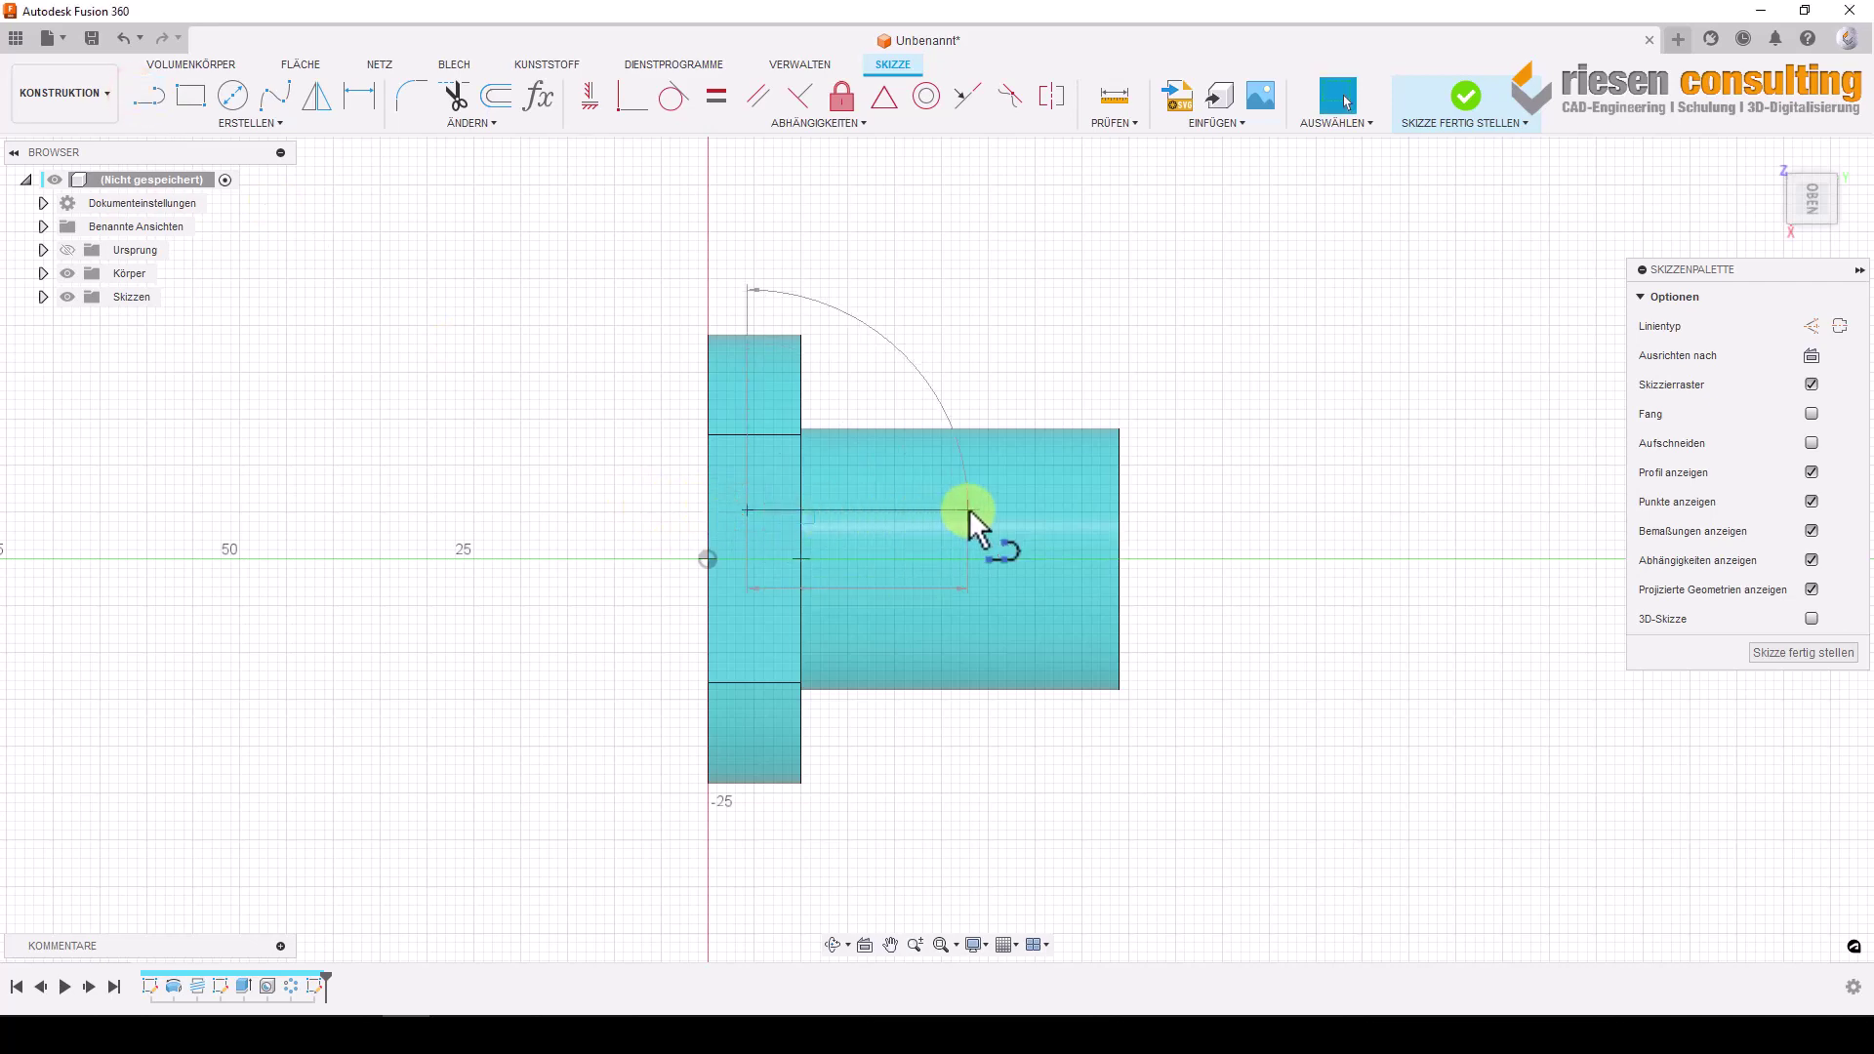
key("Return")
key("Escape")
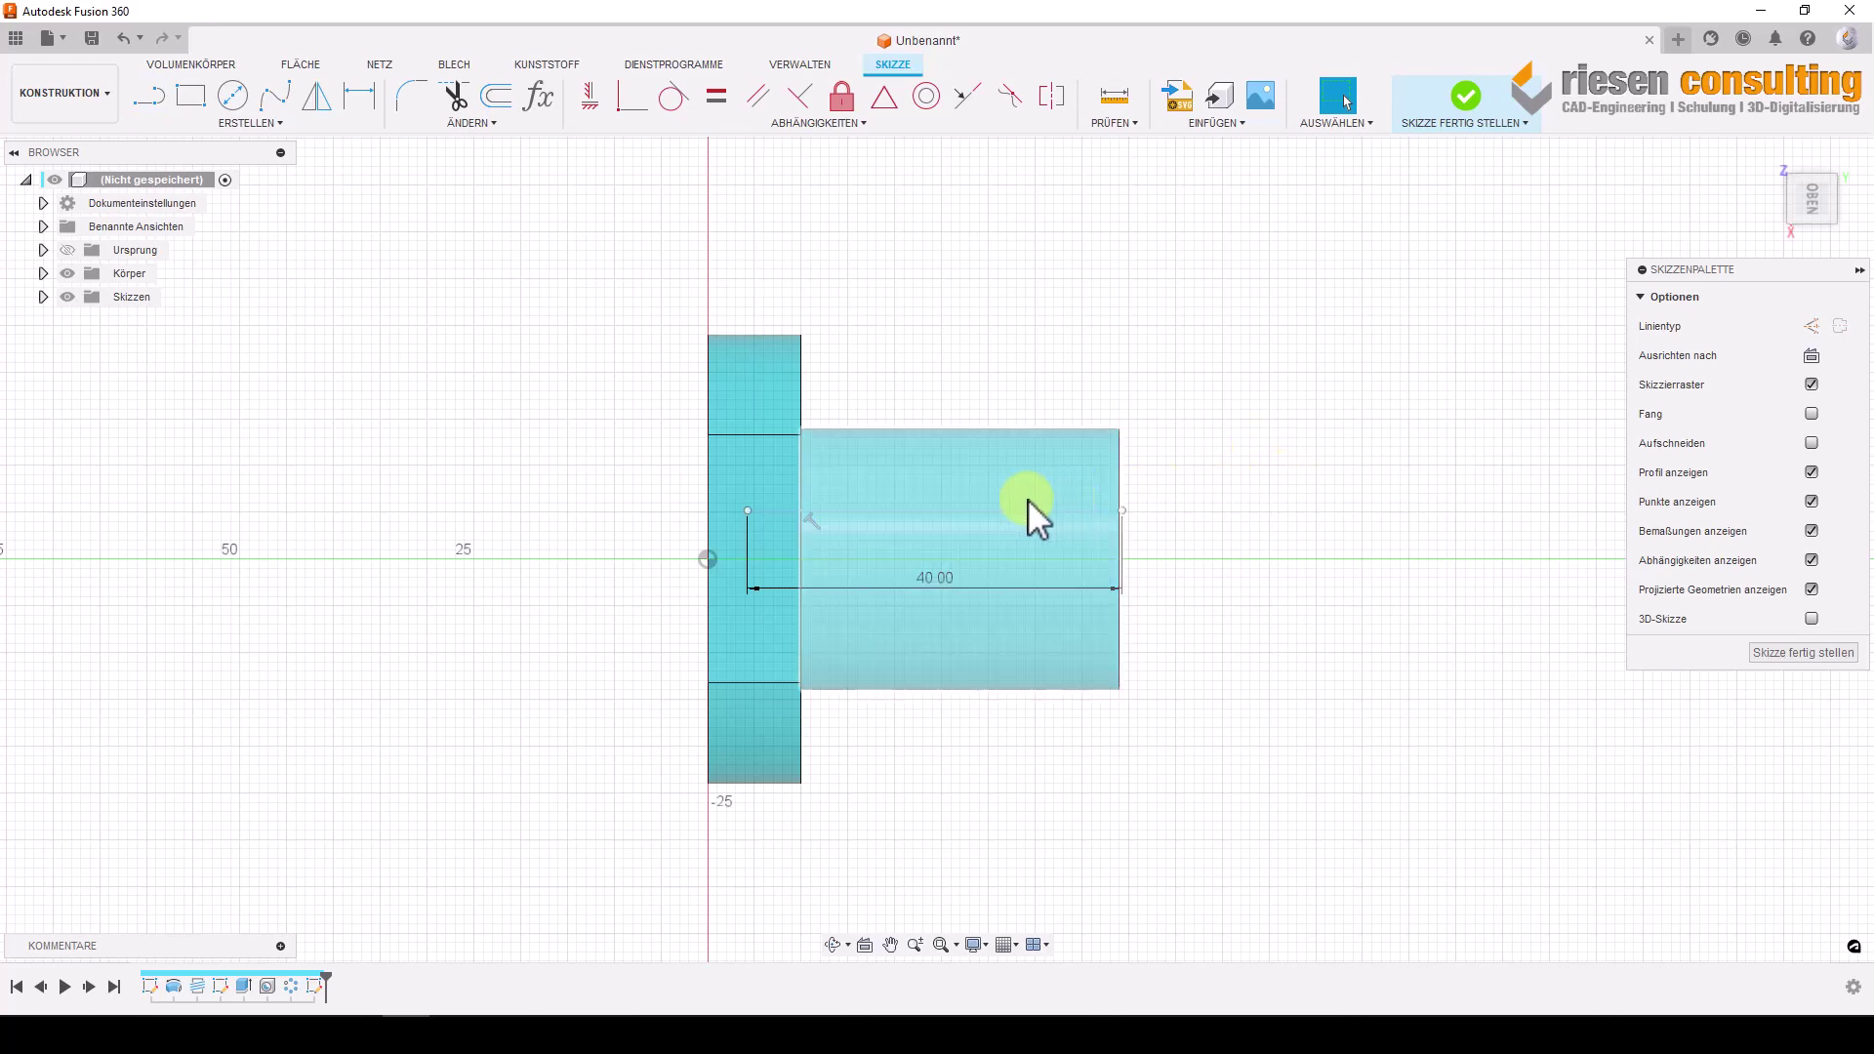
left_click(1016, 510)
key("x")
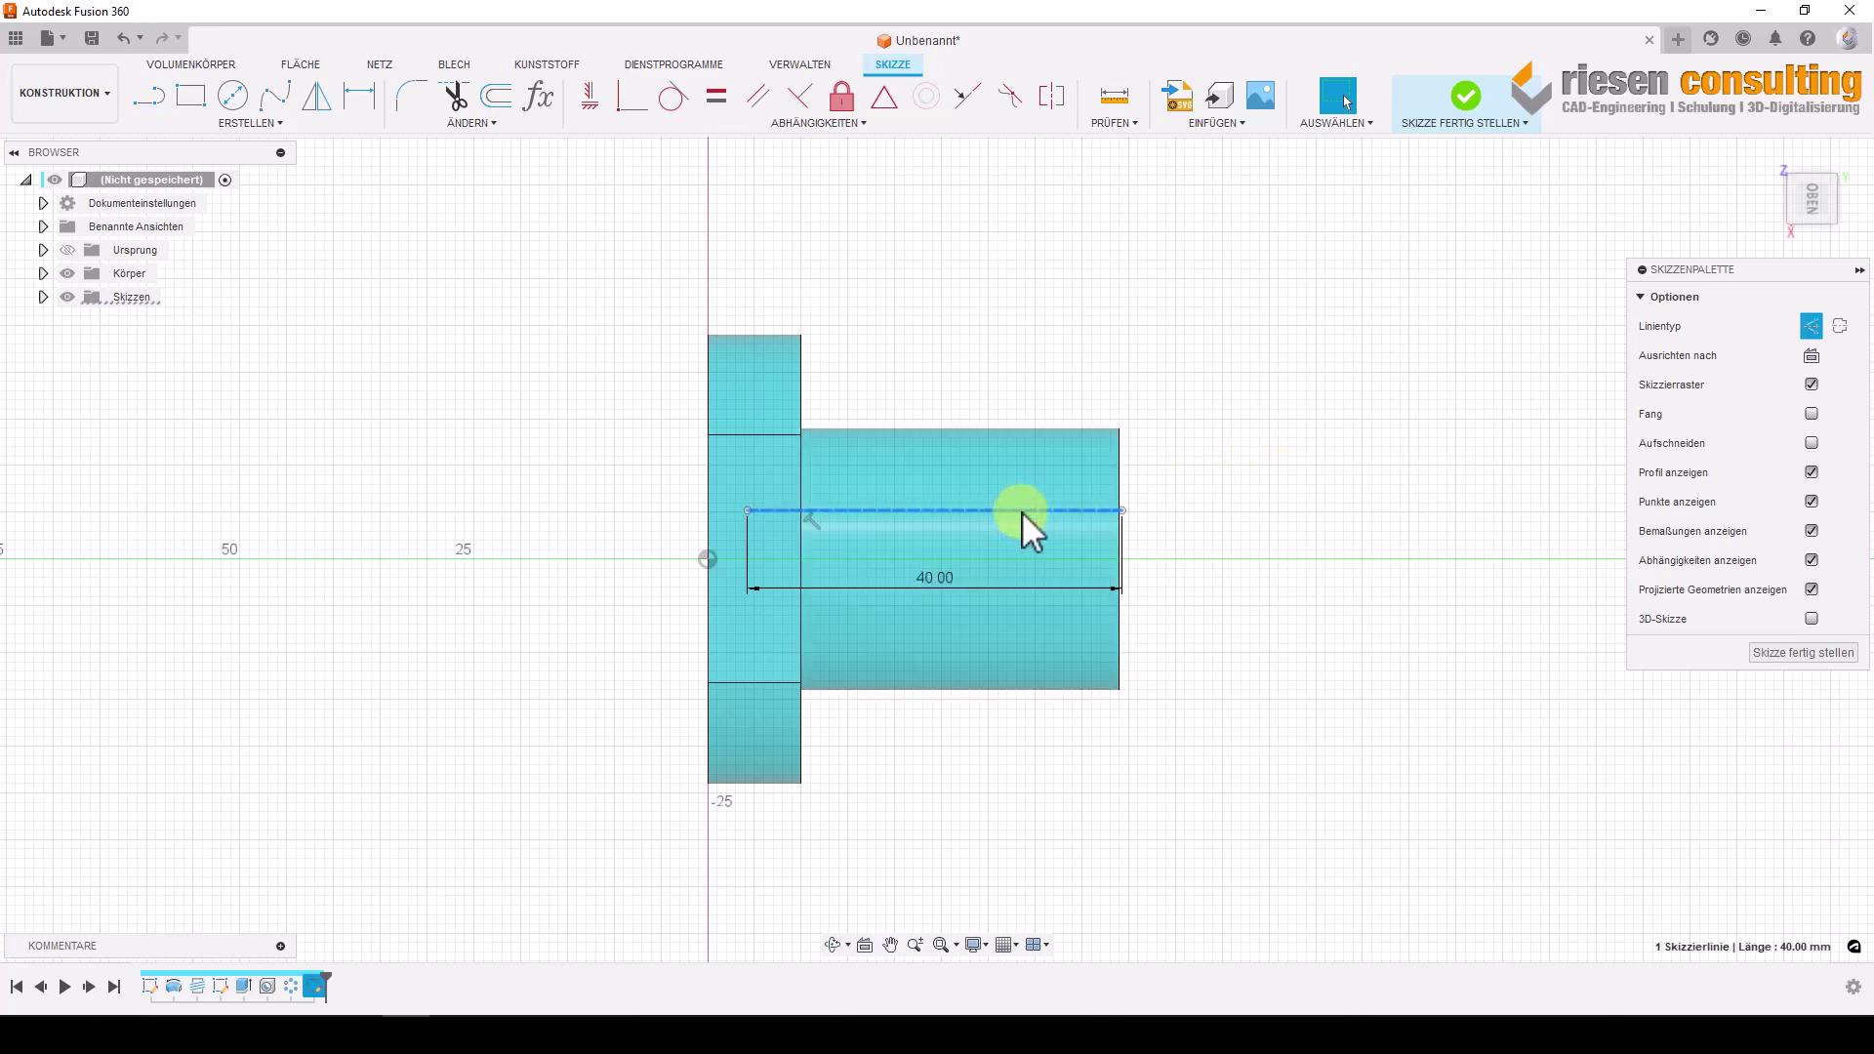
left_click(1296, 580)
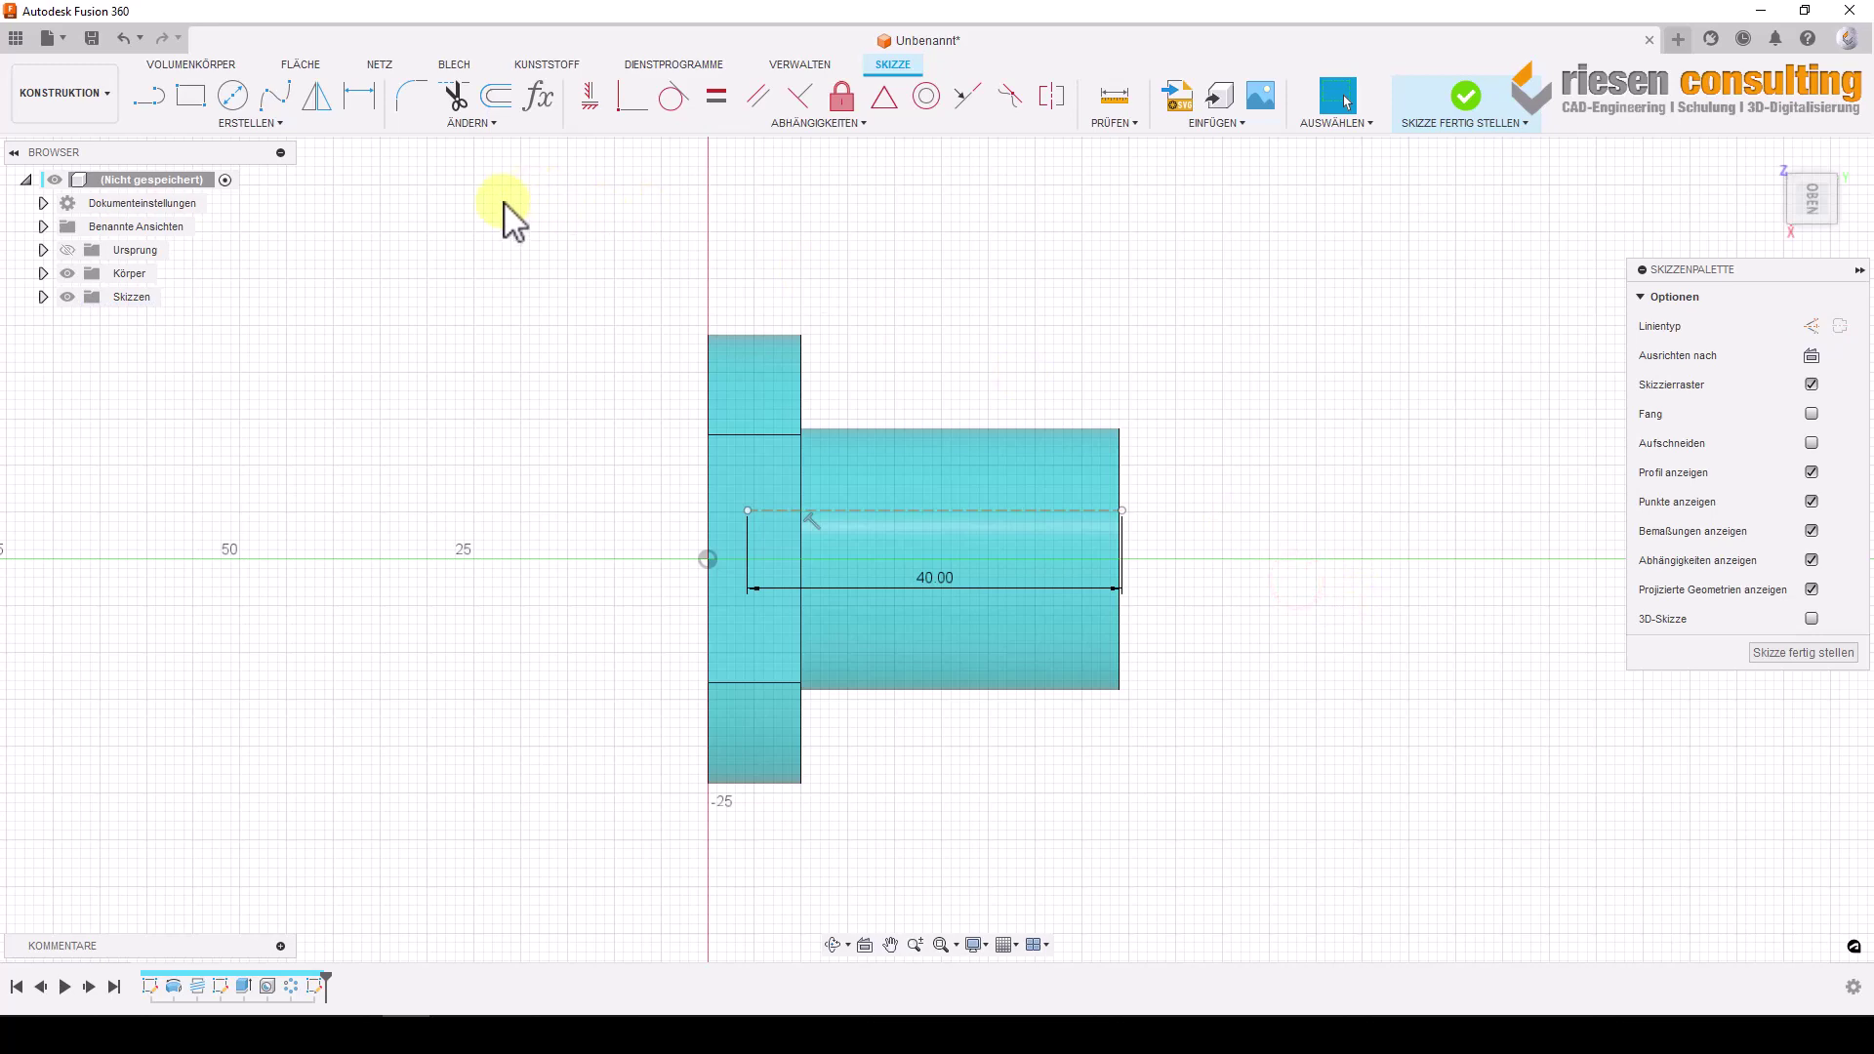
Move the line onto the centre axis and align its start with the sketch origin.
left_click(591, 107)
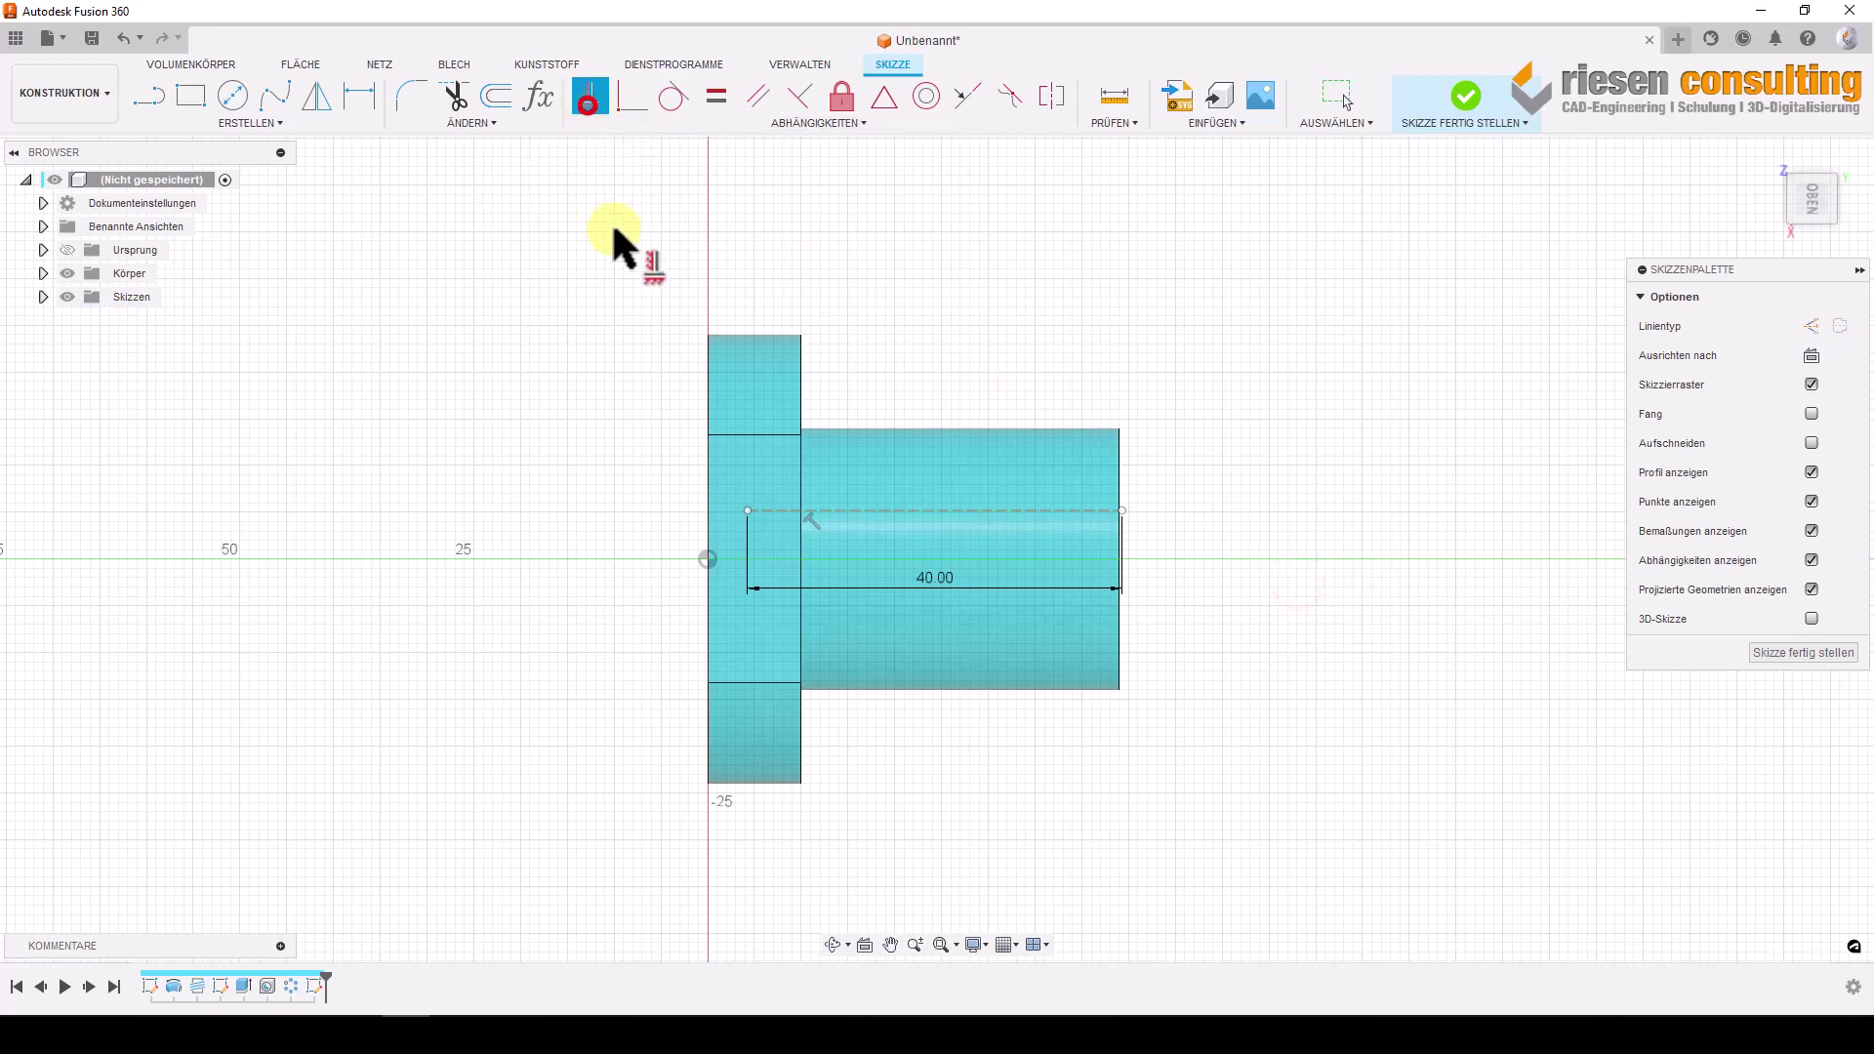
left_click(741, 513)
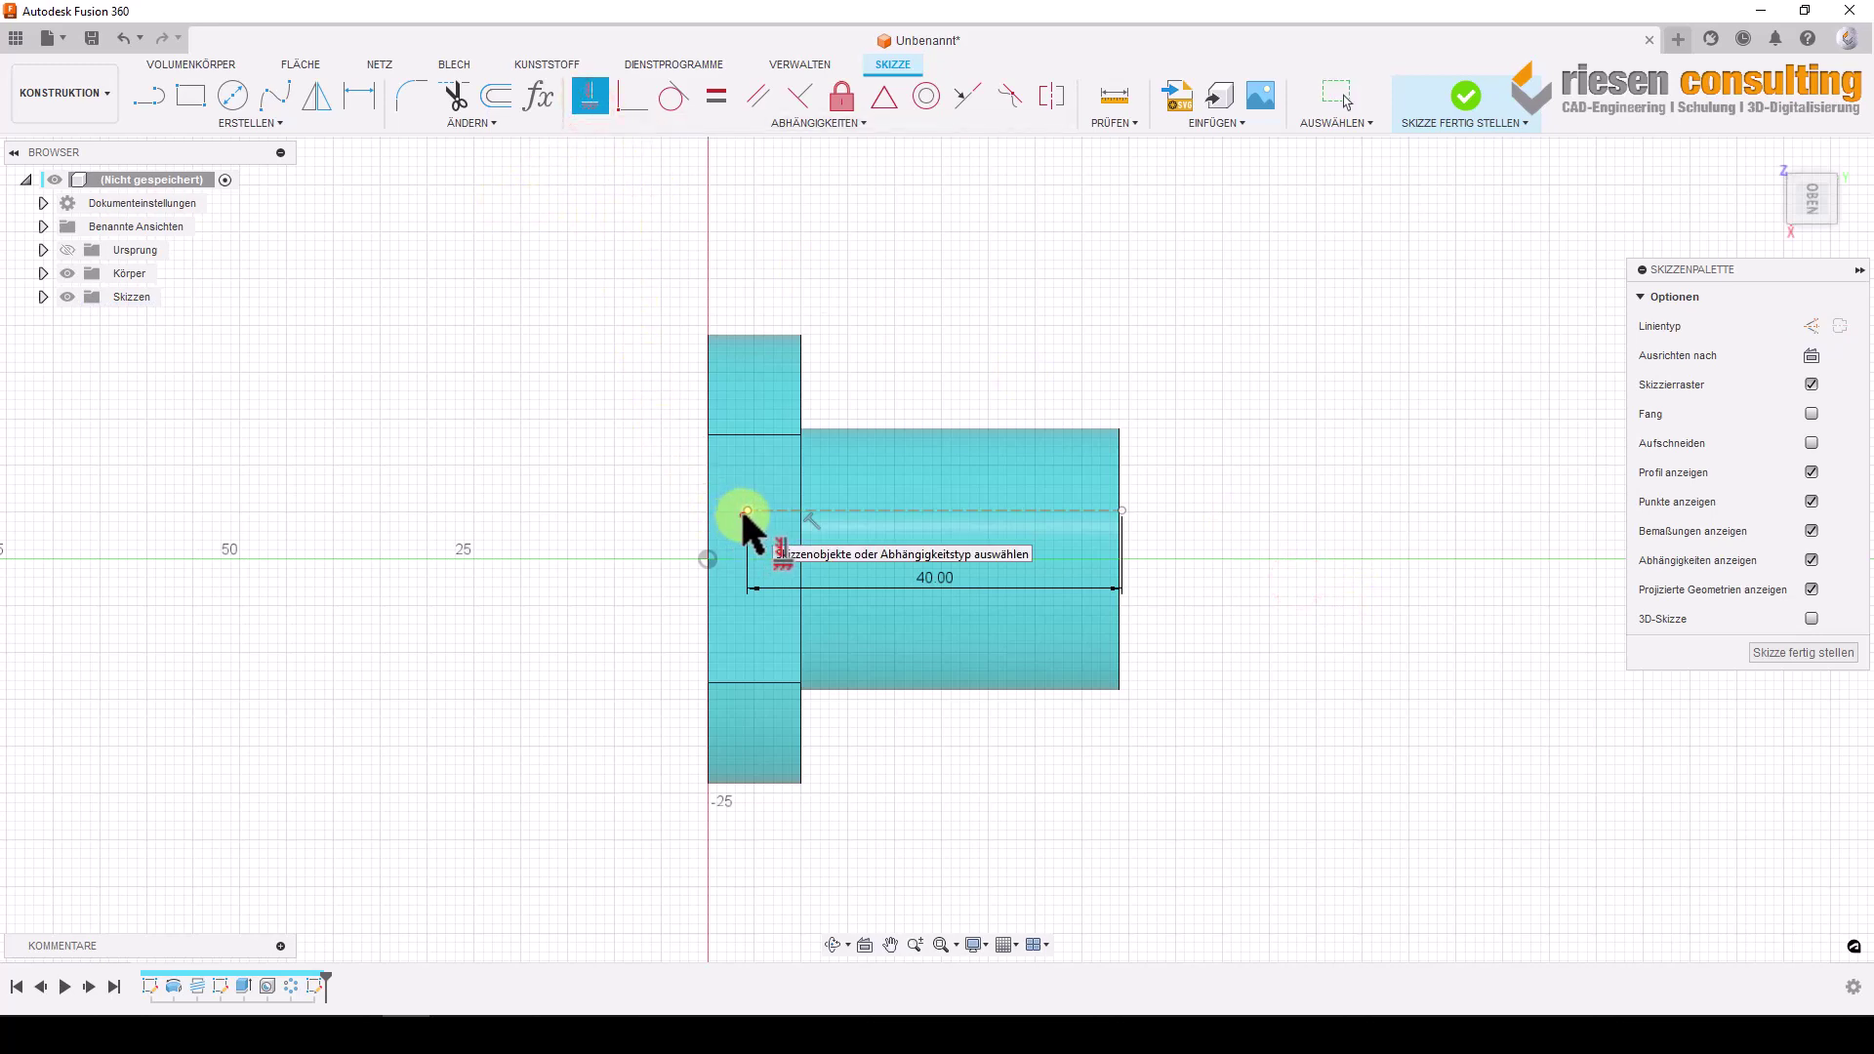
left_click(745, 509)
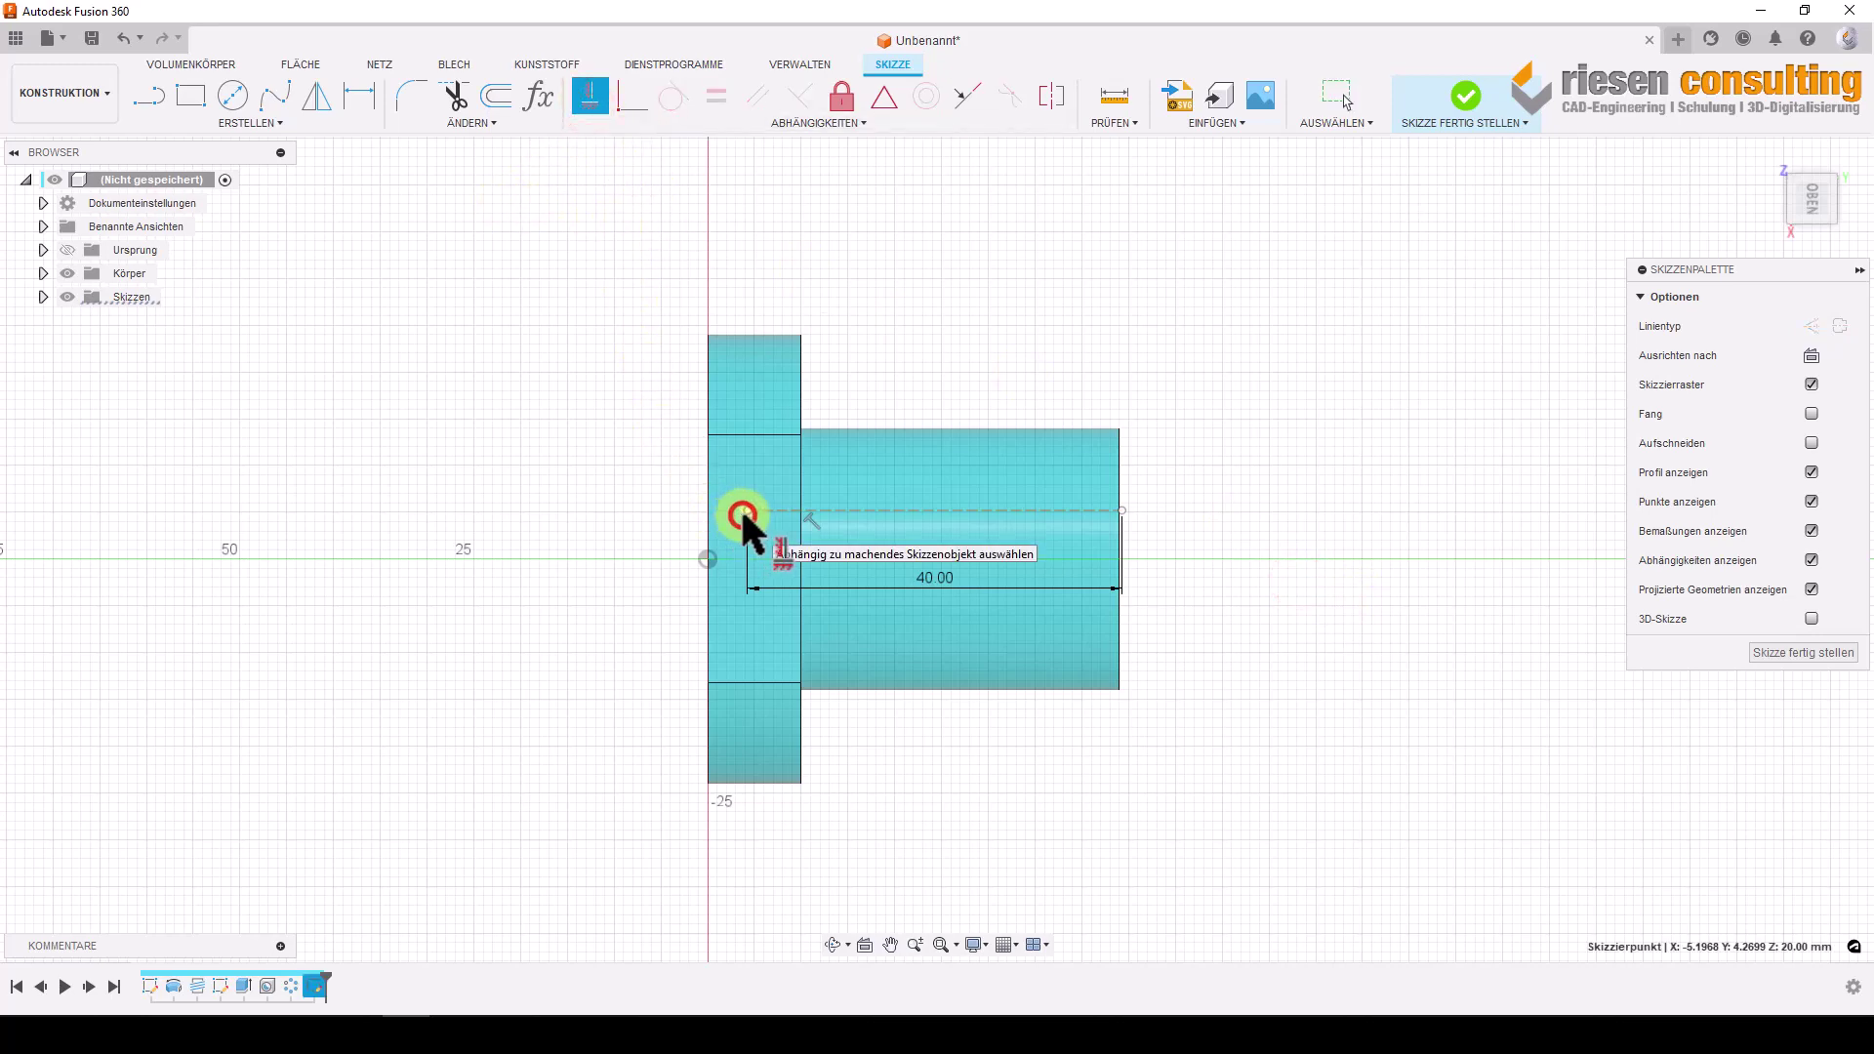
left_click(708, 558)
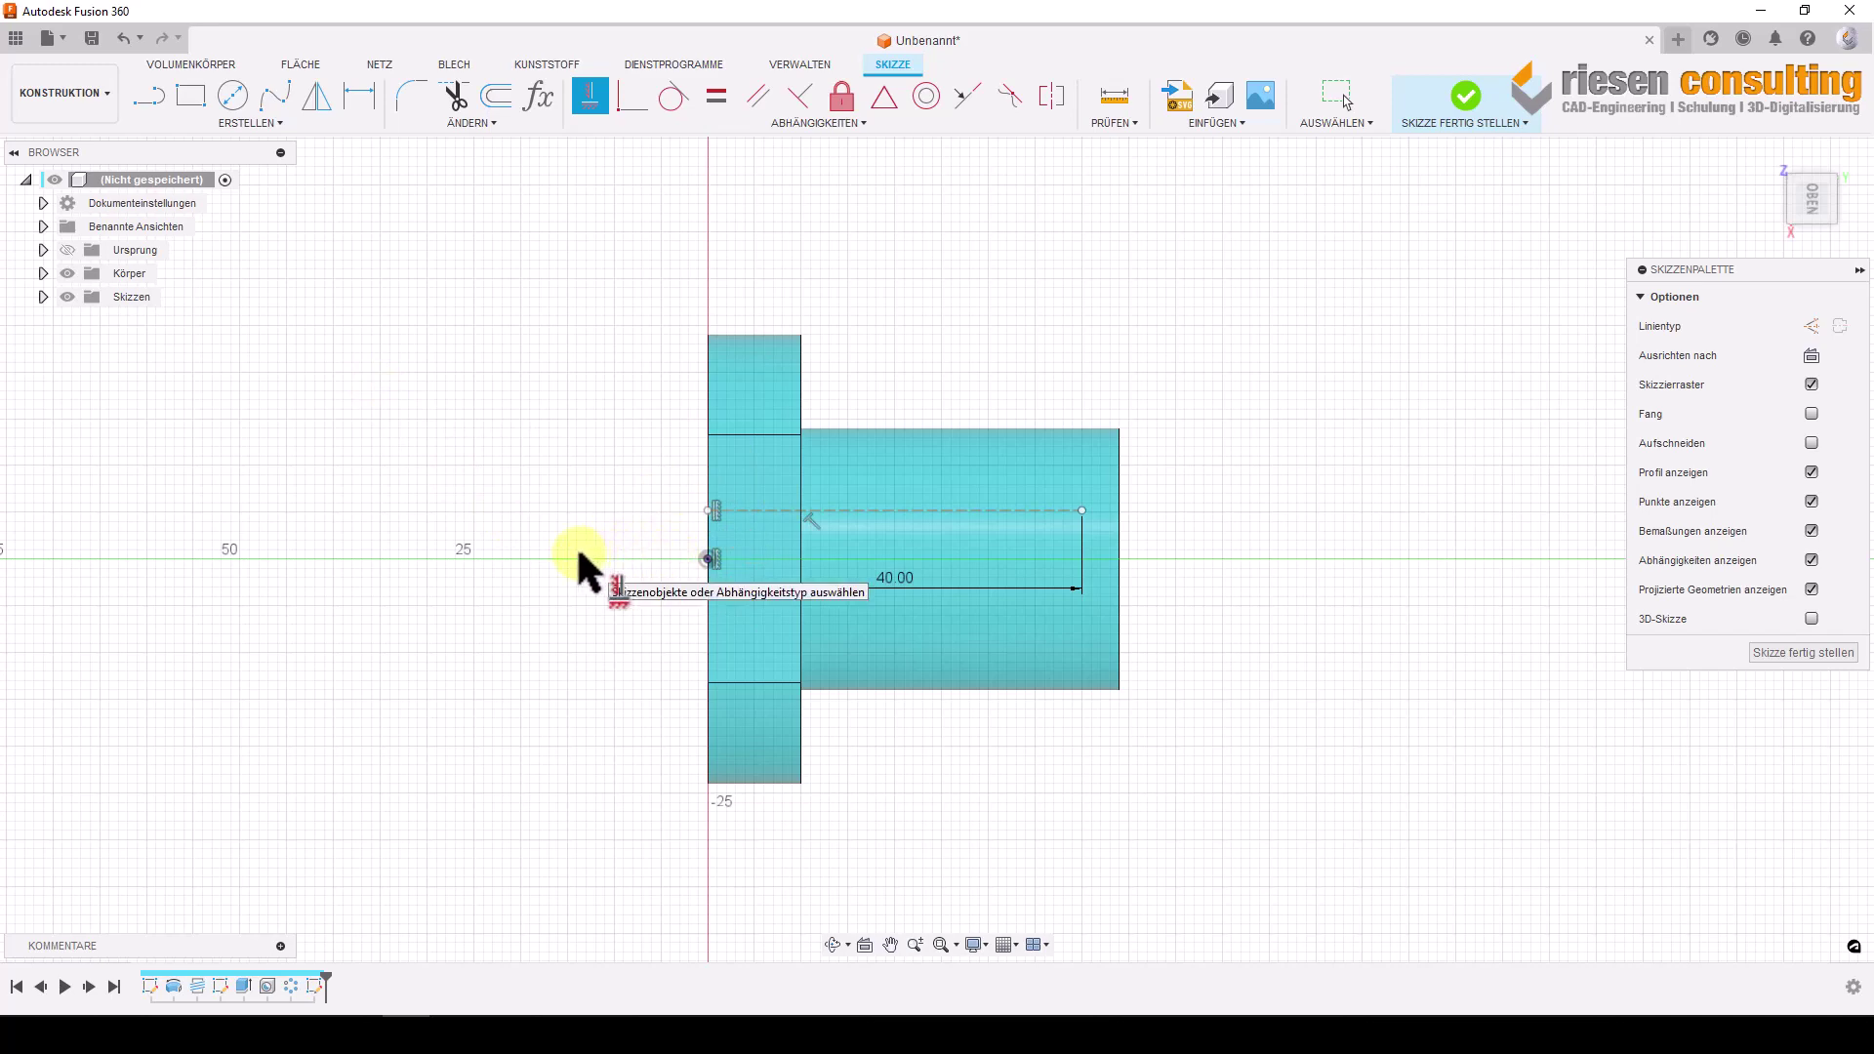
key("Escape")
key("ctrl+z")
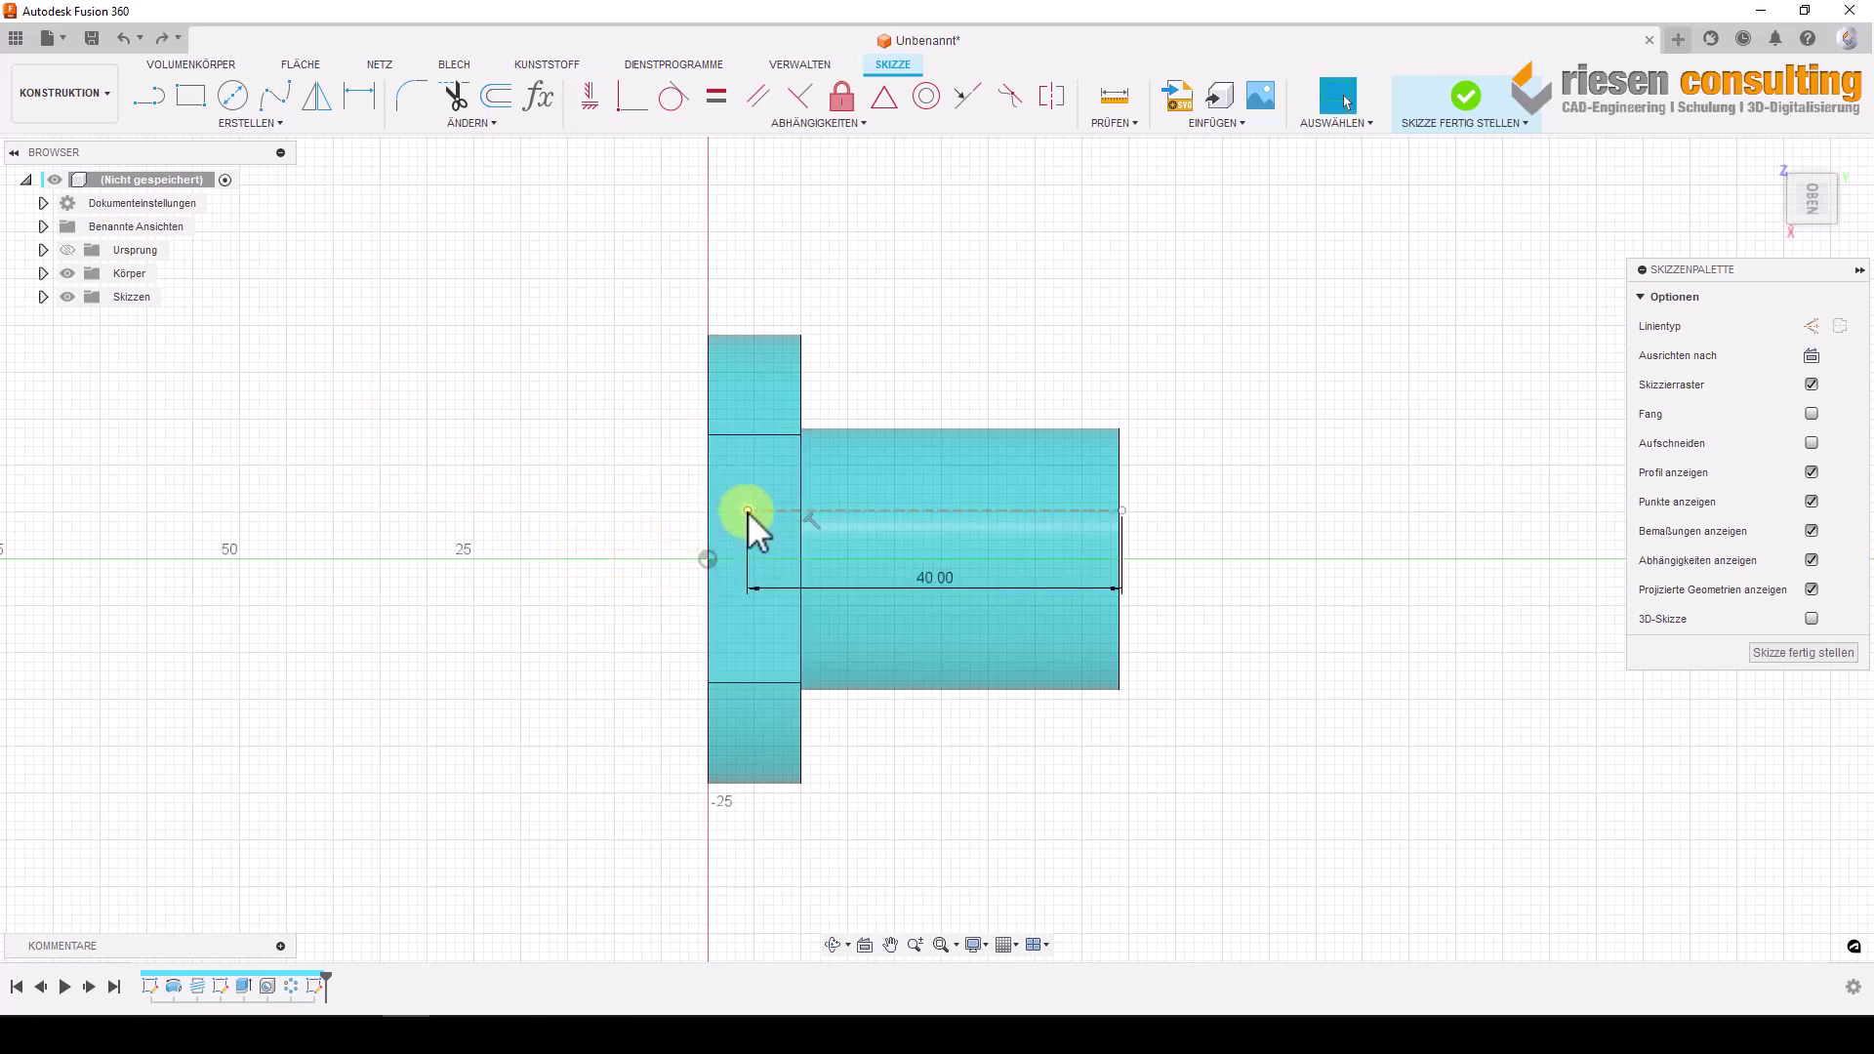
left_click_drag(748, 512, 761, 543)
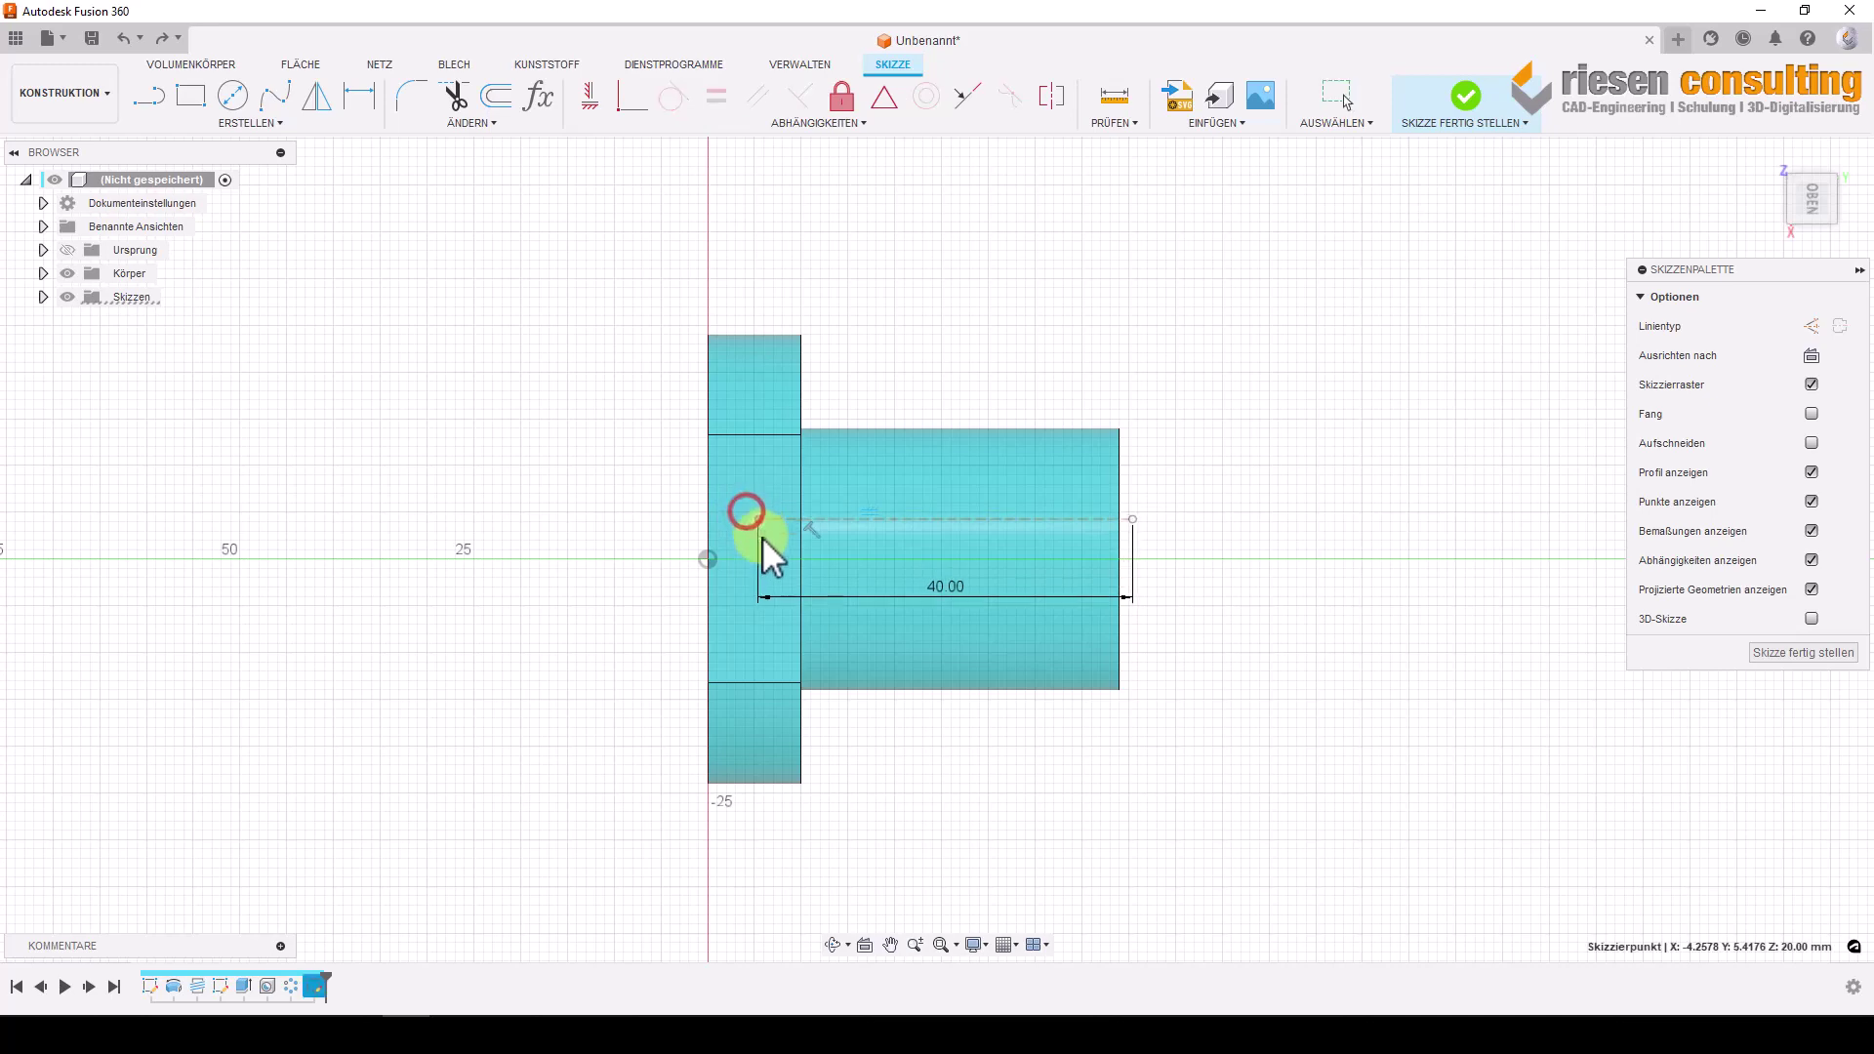
left_click(590, 95)
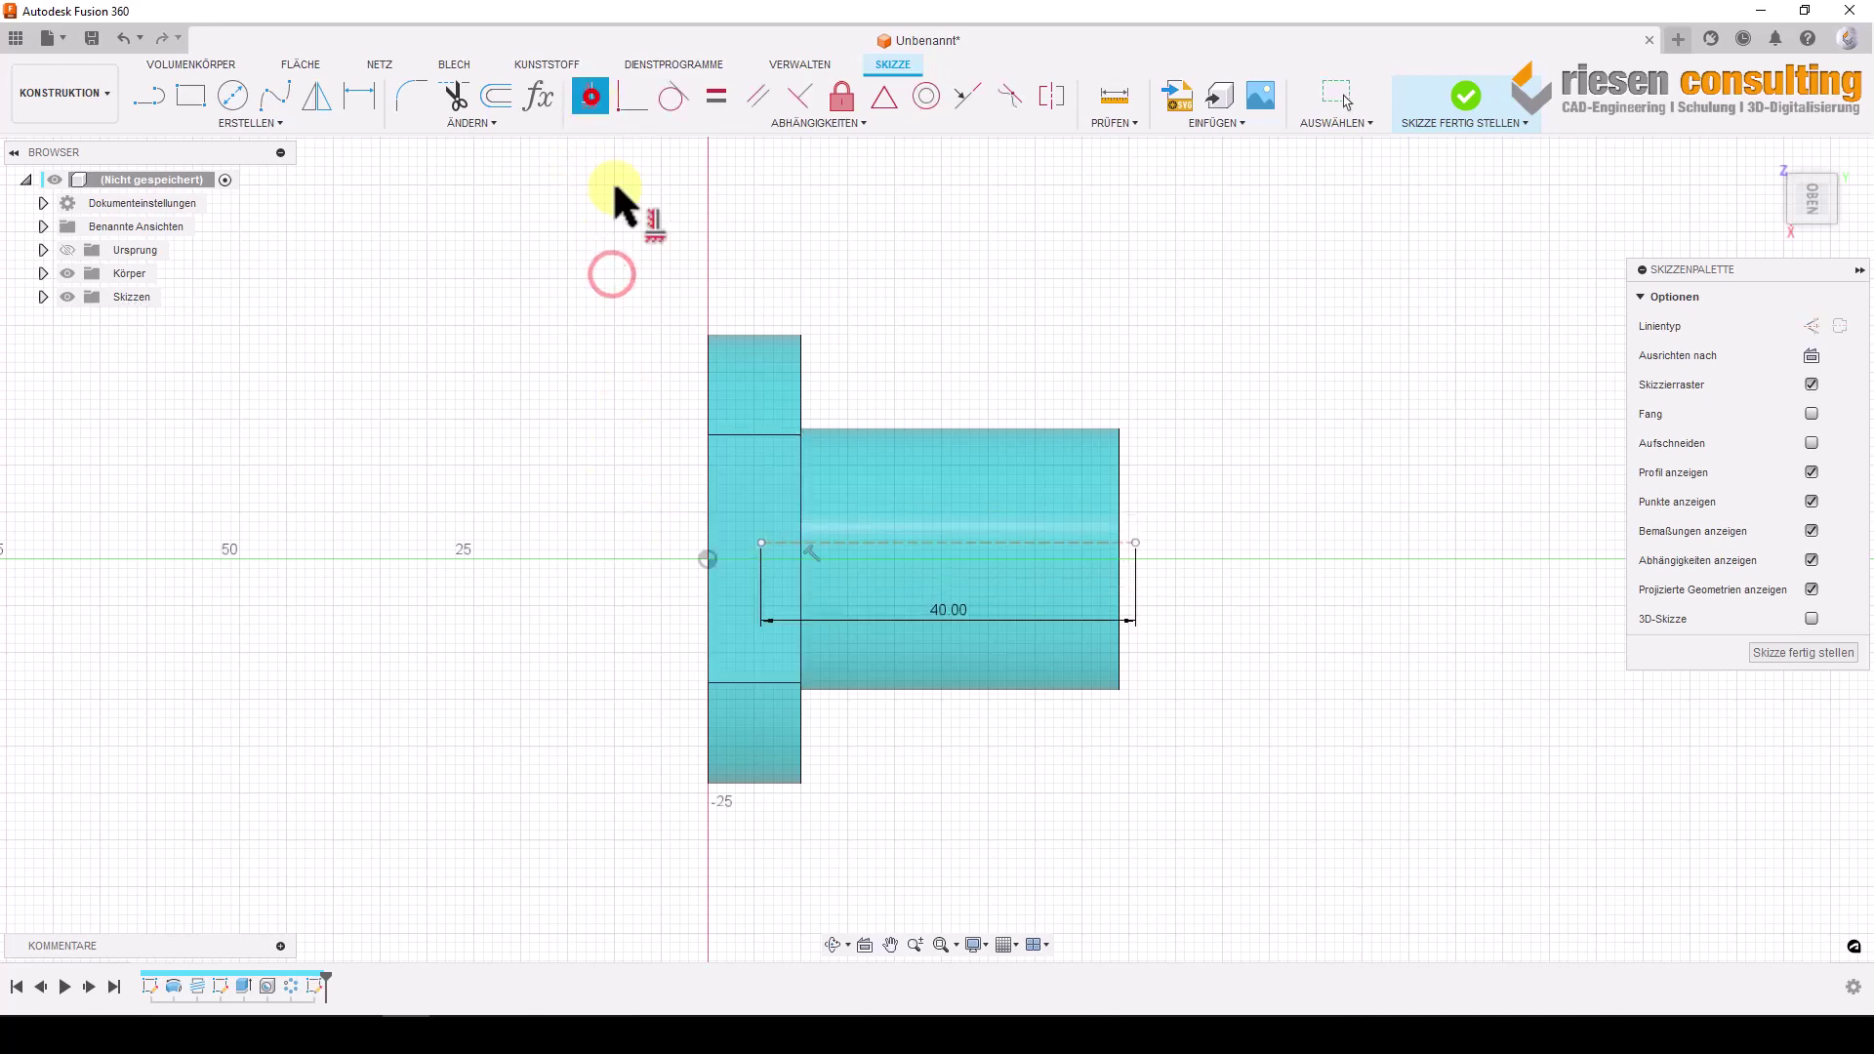
left_click(761, 542)
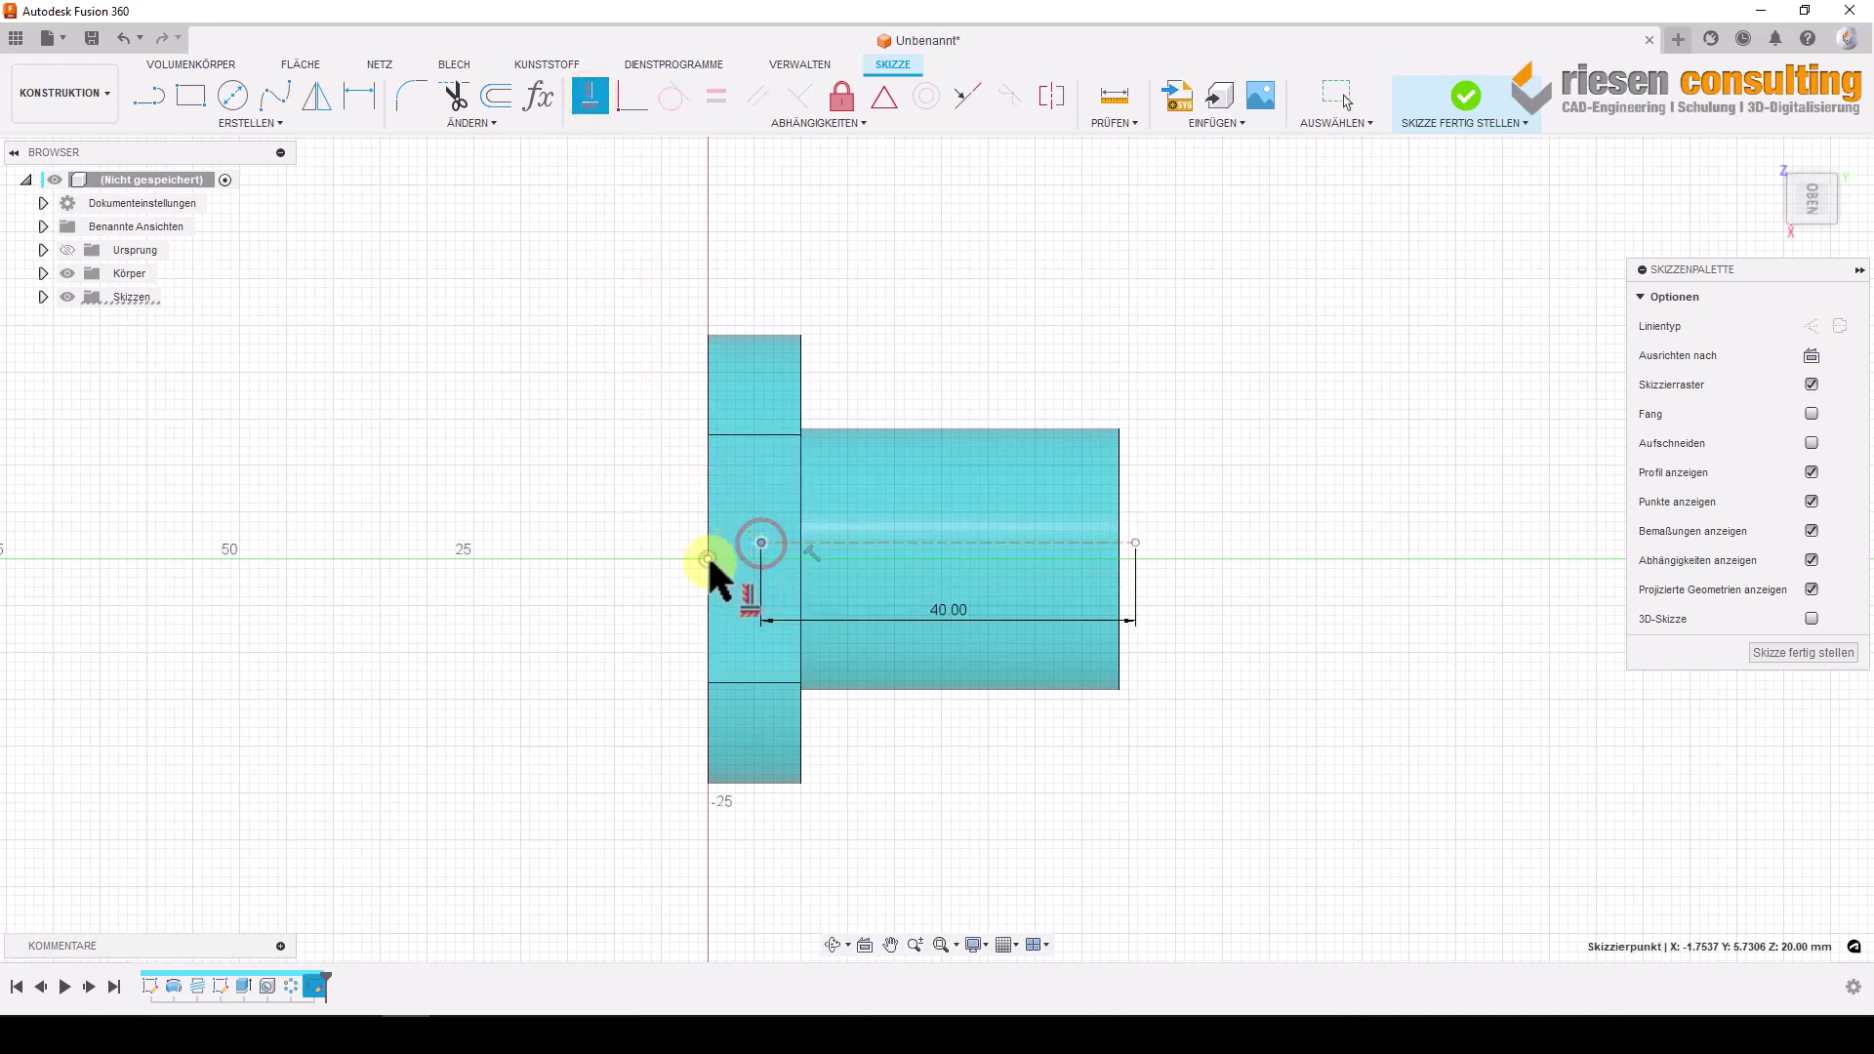
left_click(708, 558)
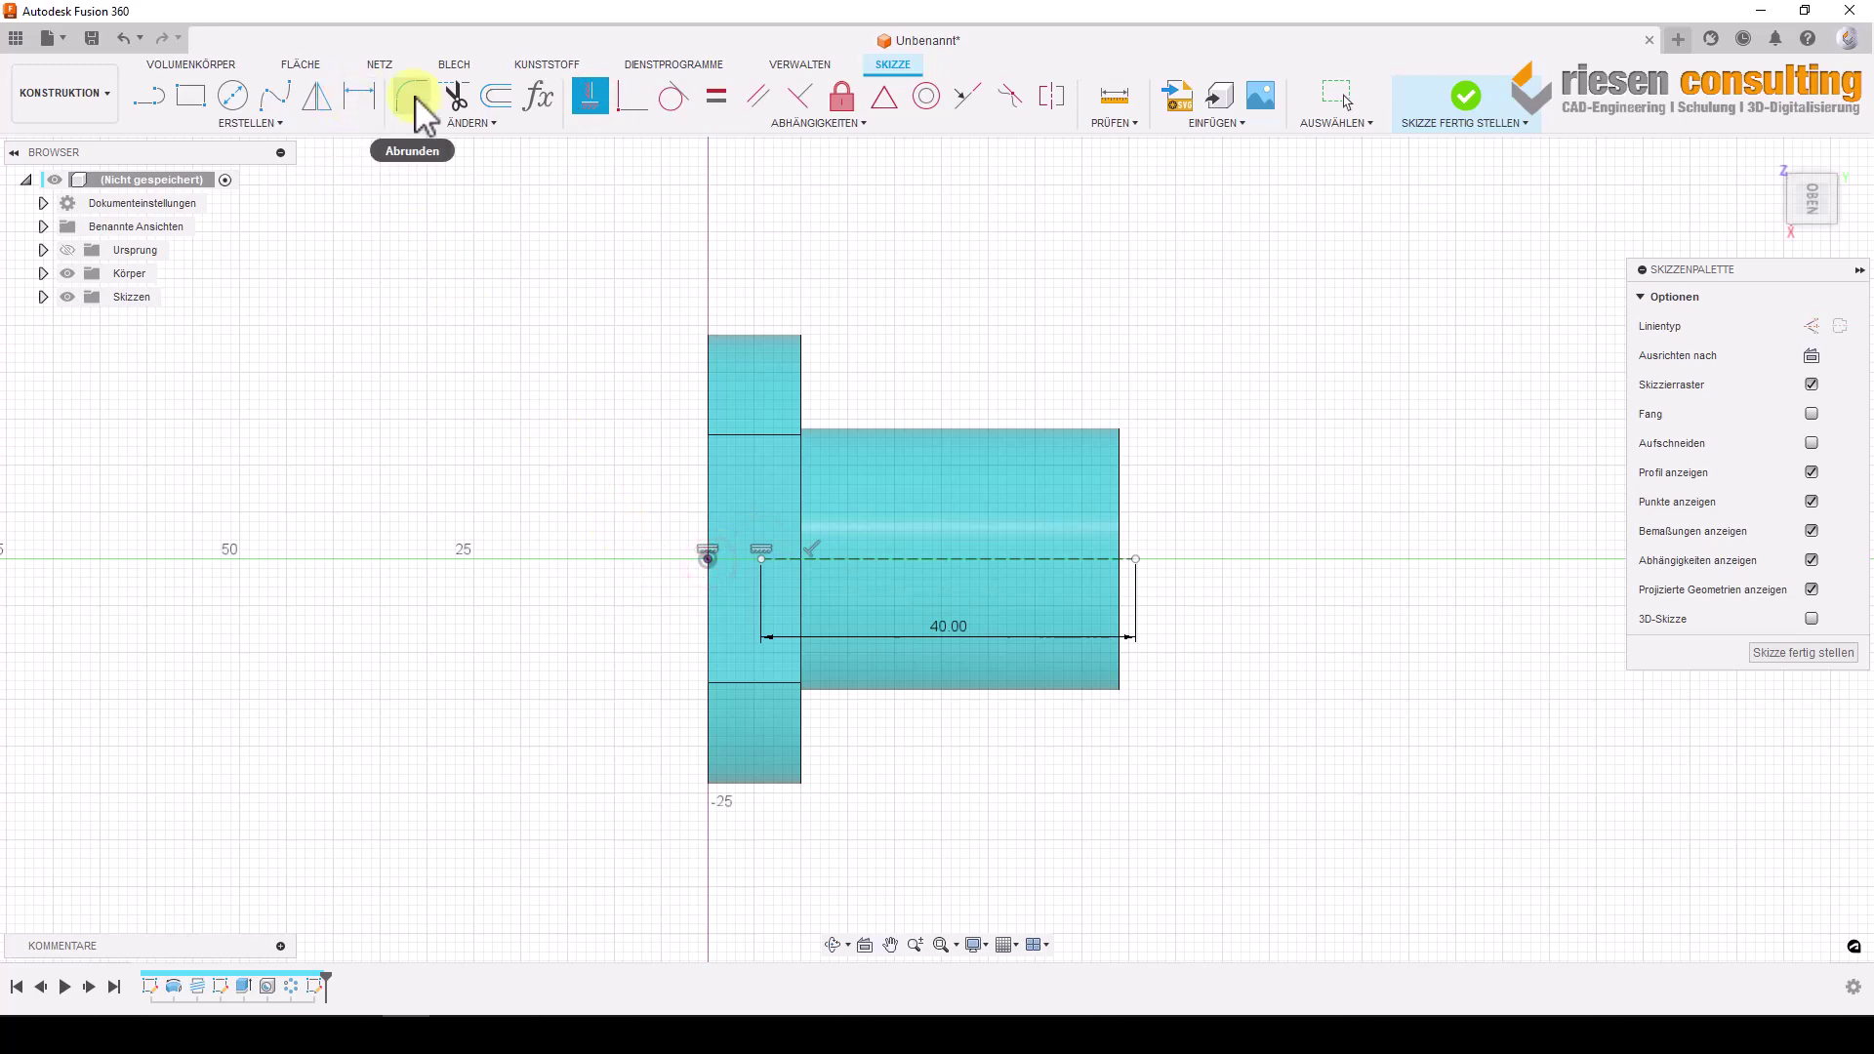
Dimension the line's start 2 mm from the flange's outer face and finish the sketch.
left_click(360, 95)
left_click(708, 596)
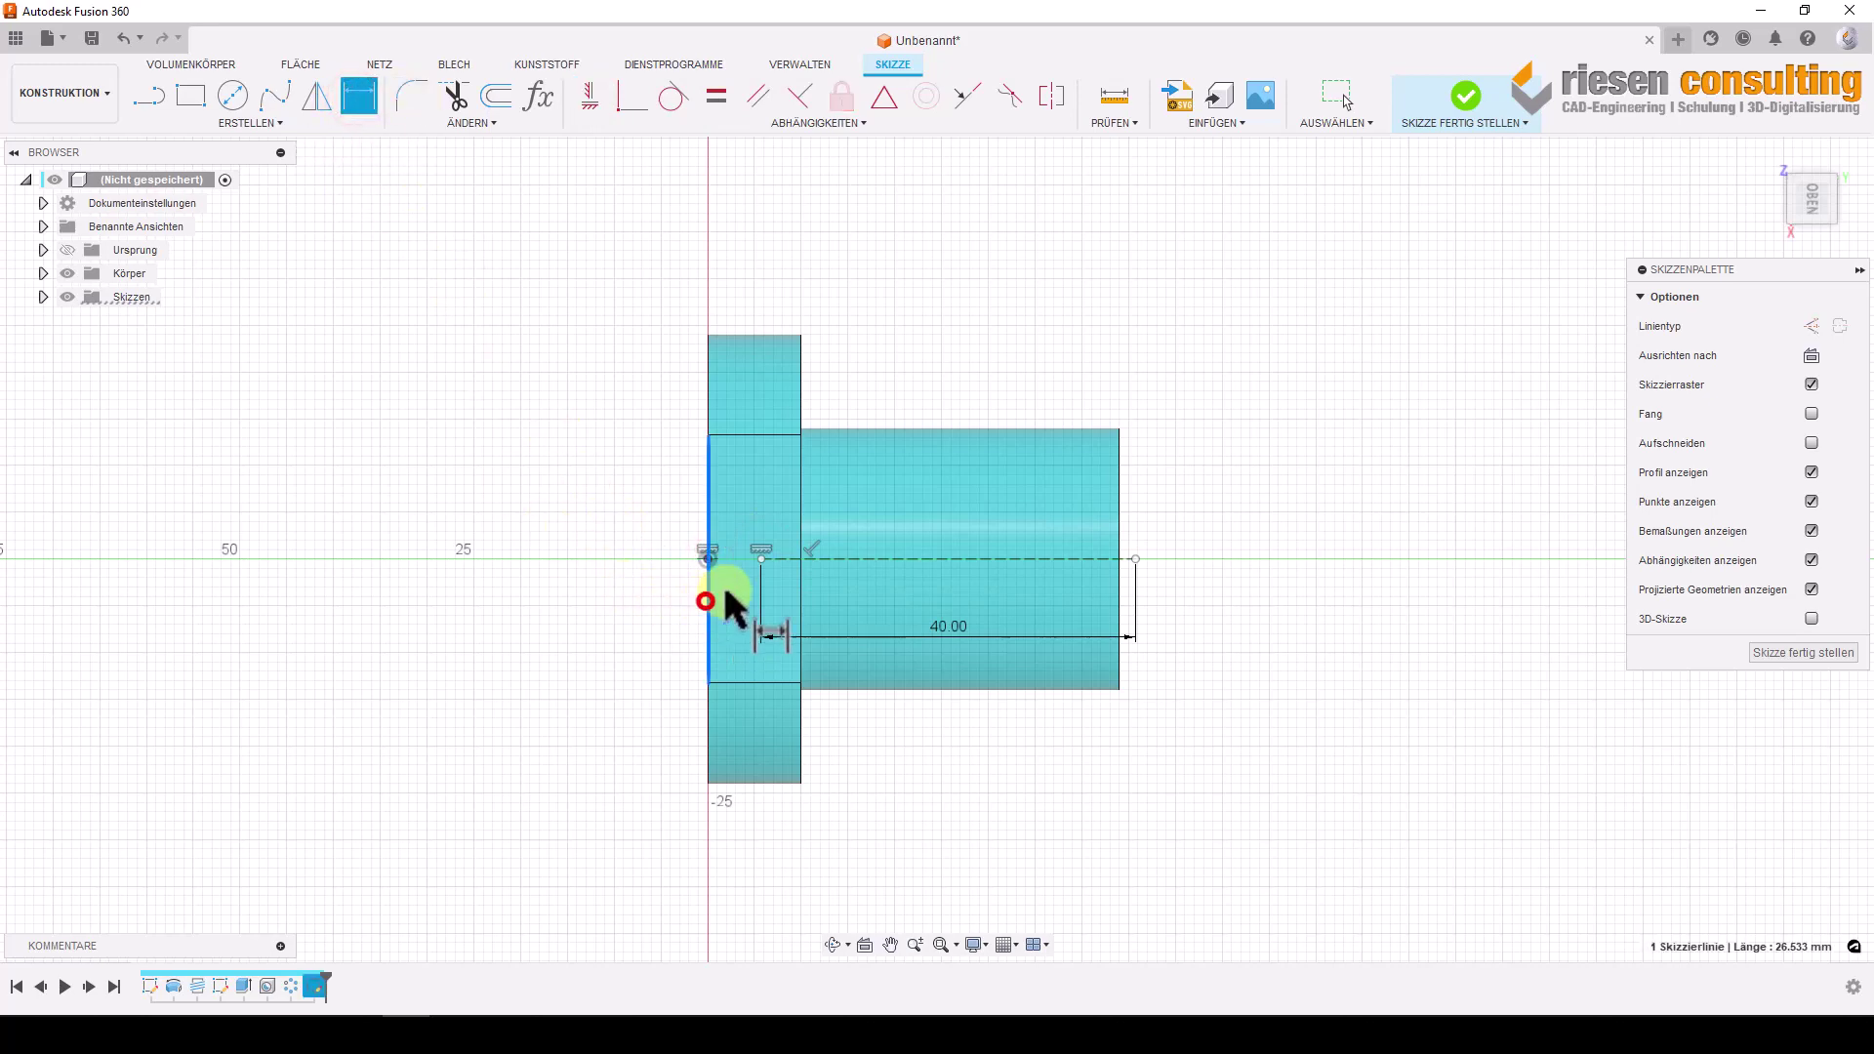
left_click(761, 561)
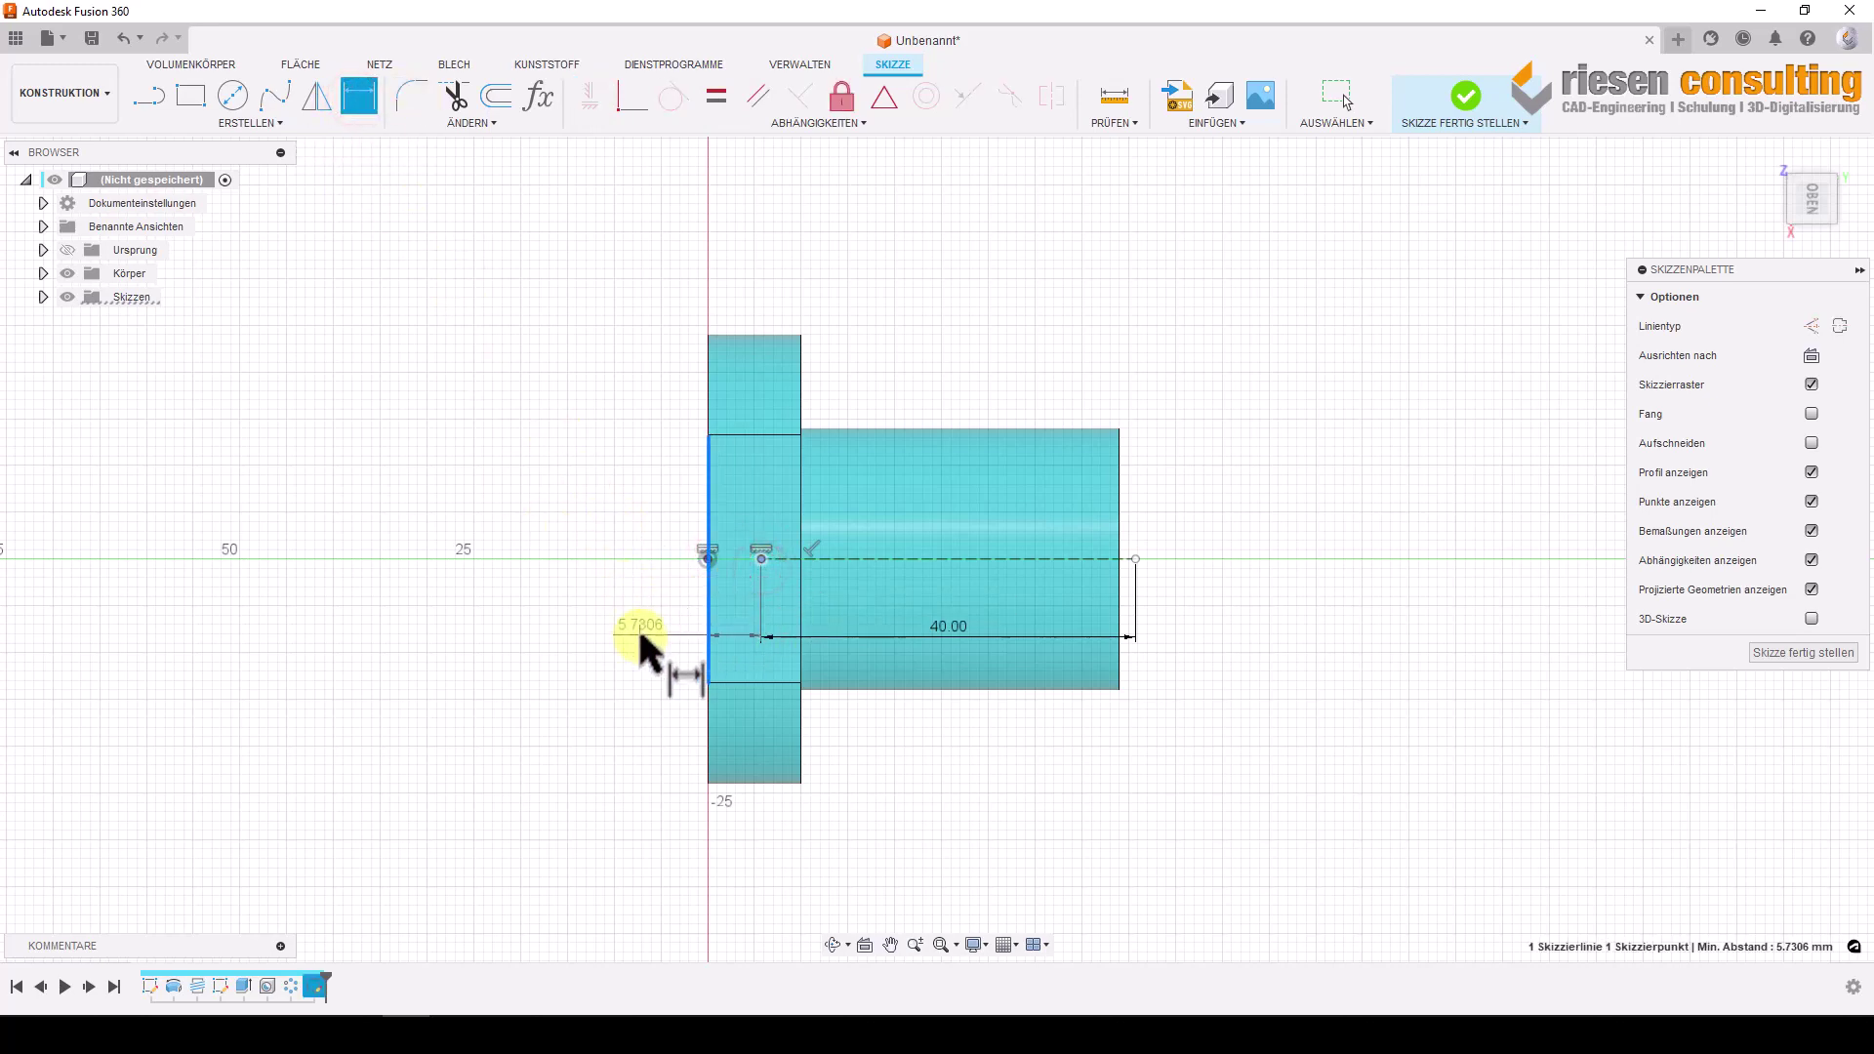
left_click(640, 635)
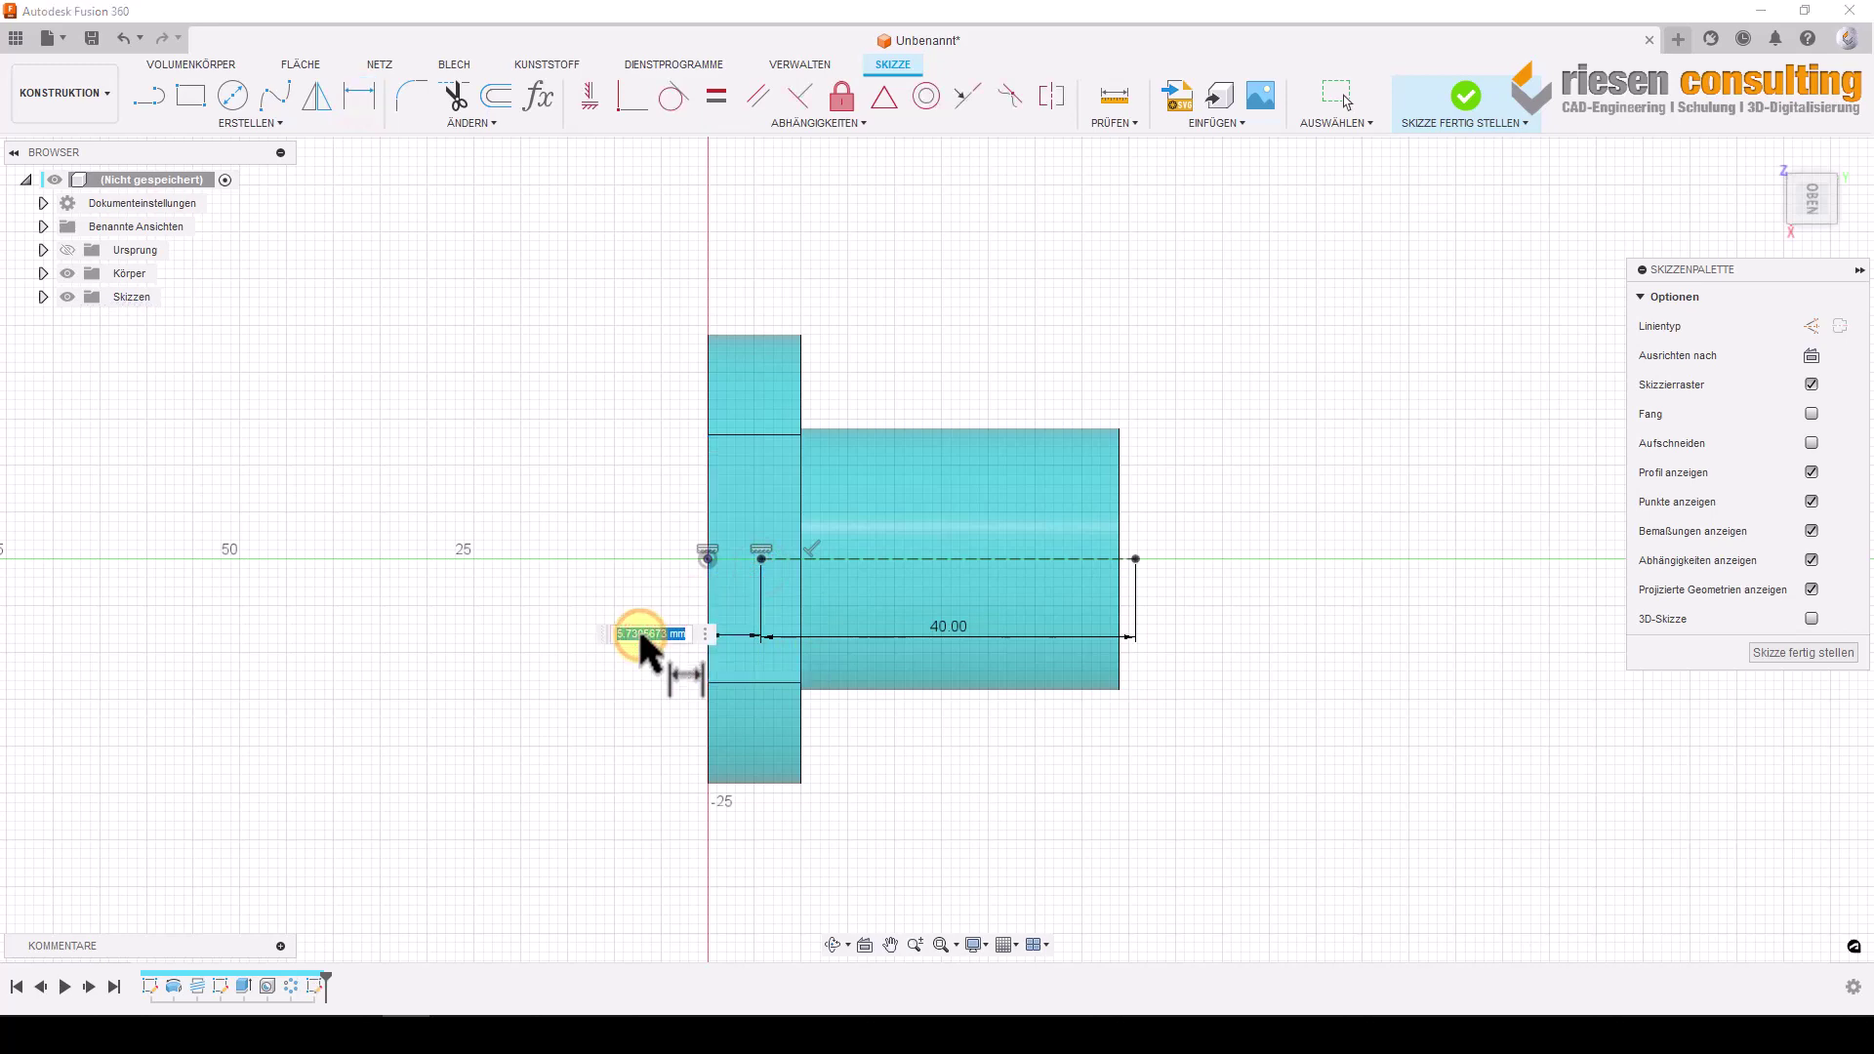
type("2")
key("Return")
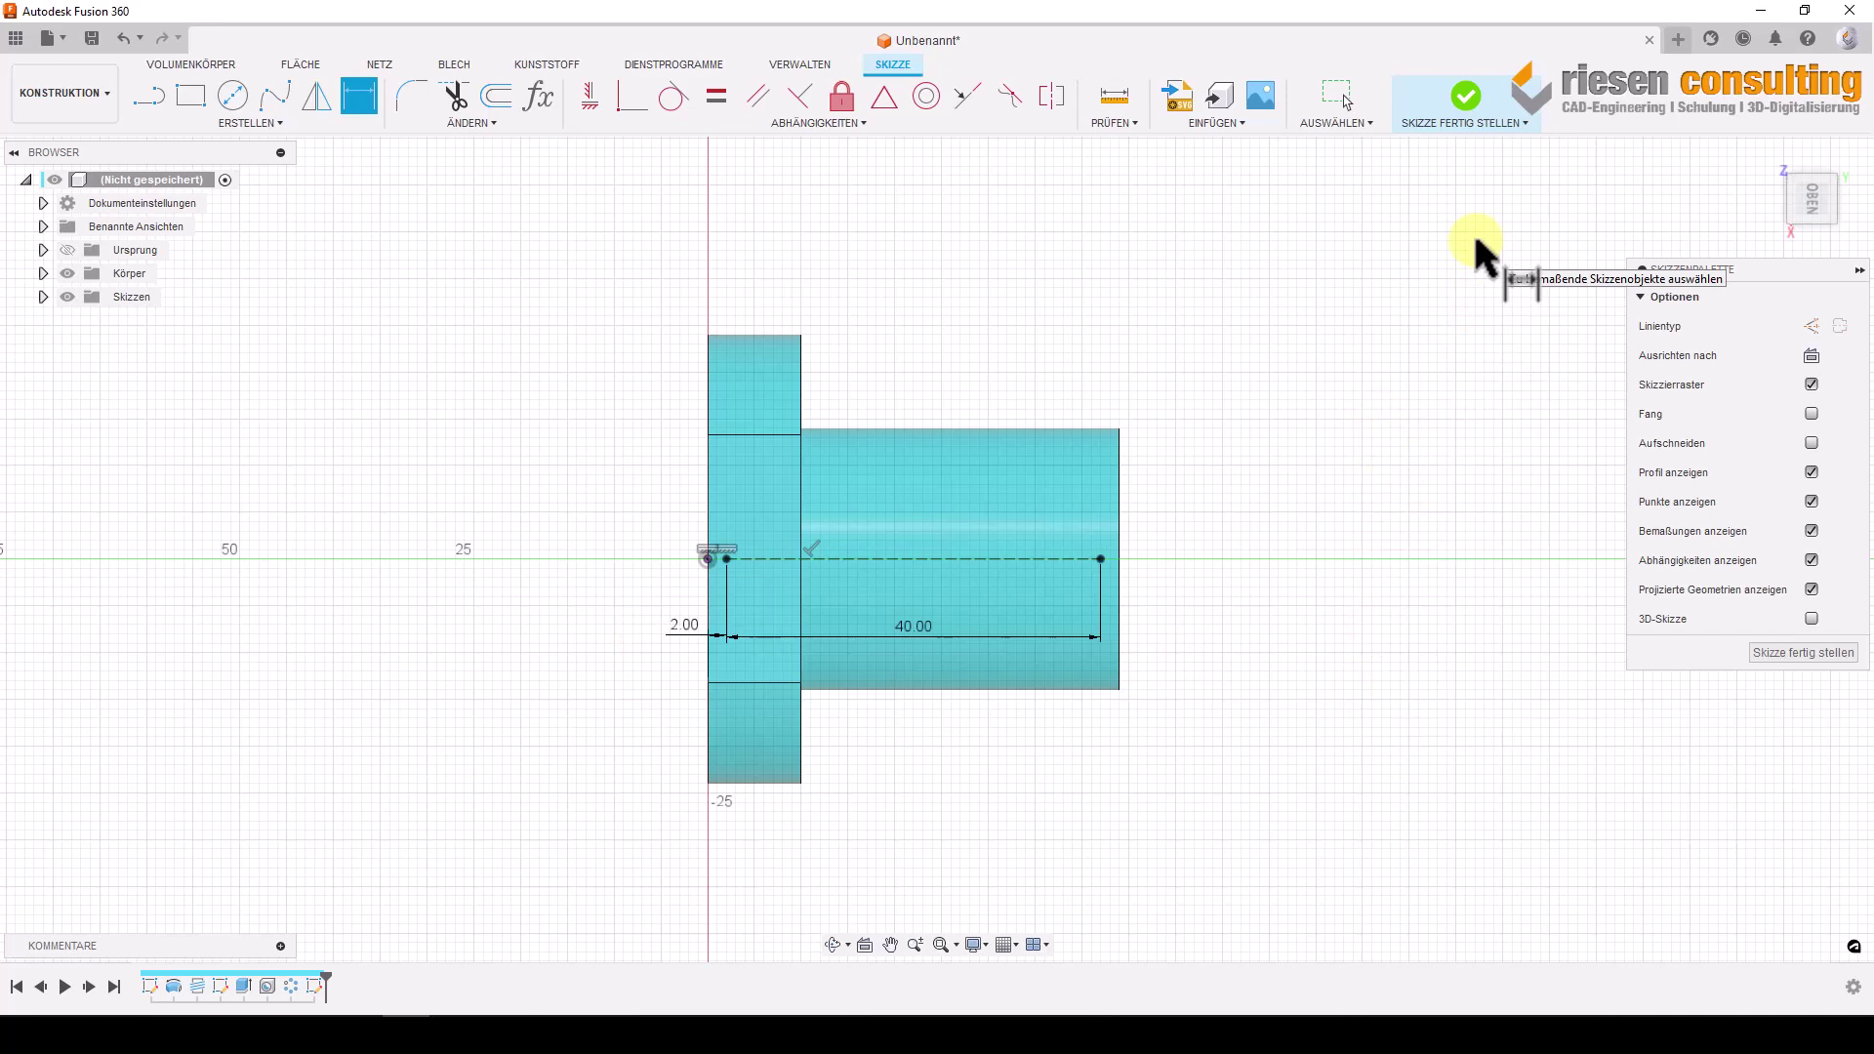
left_click(1464, 98)
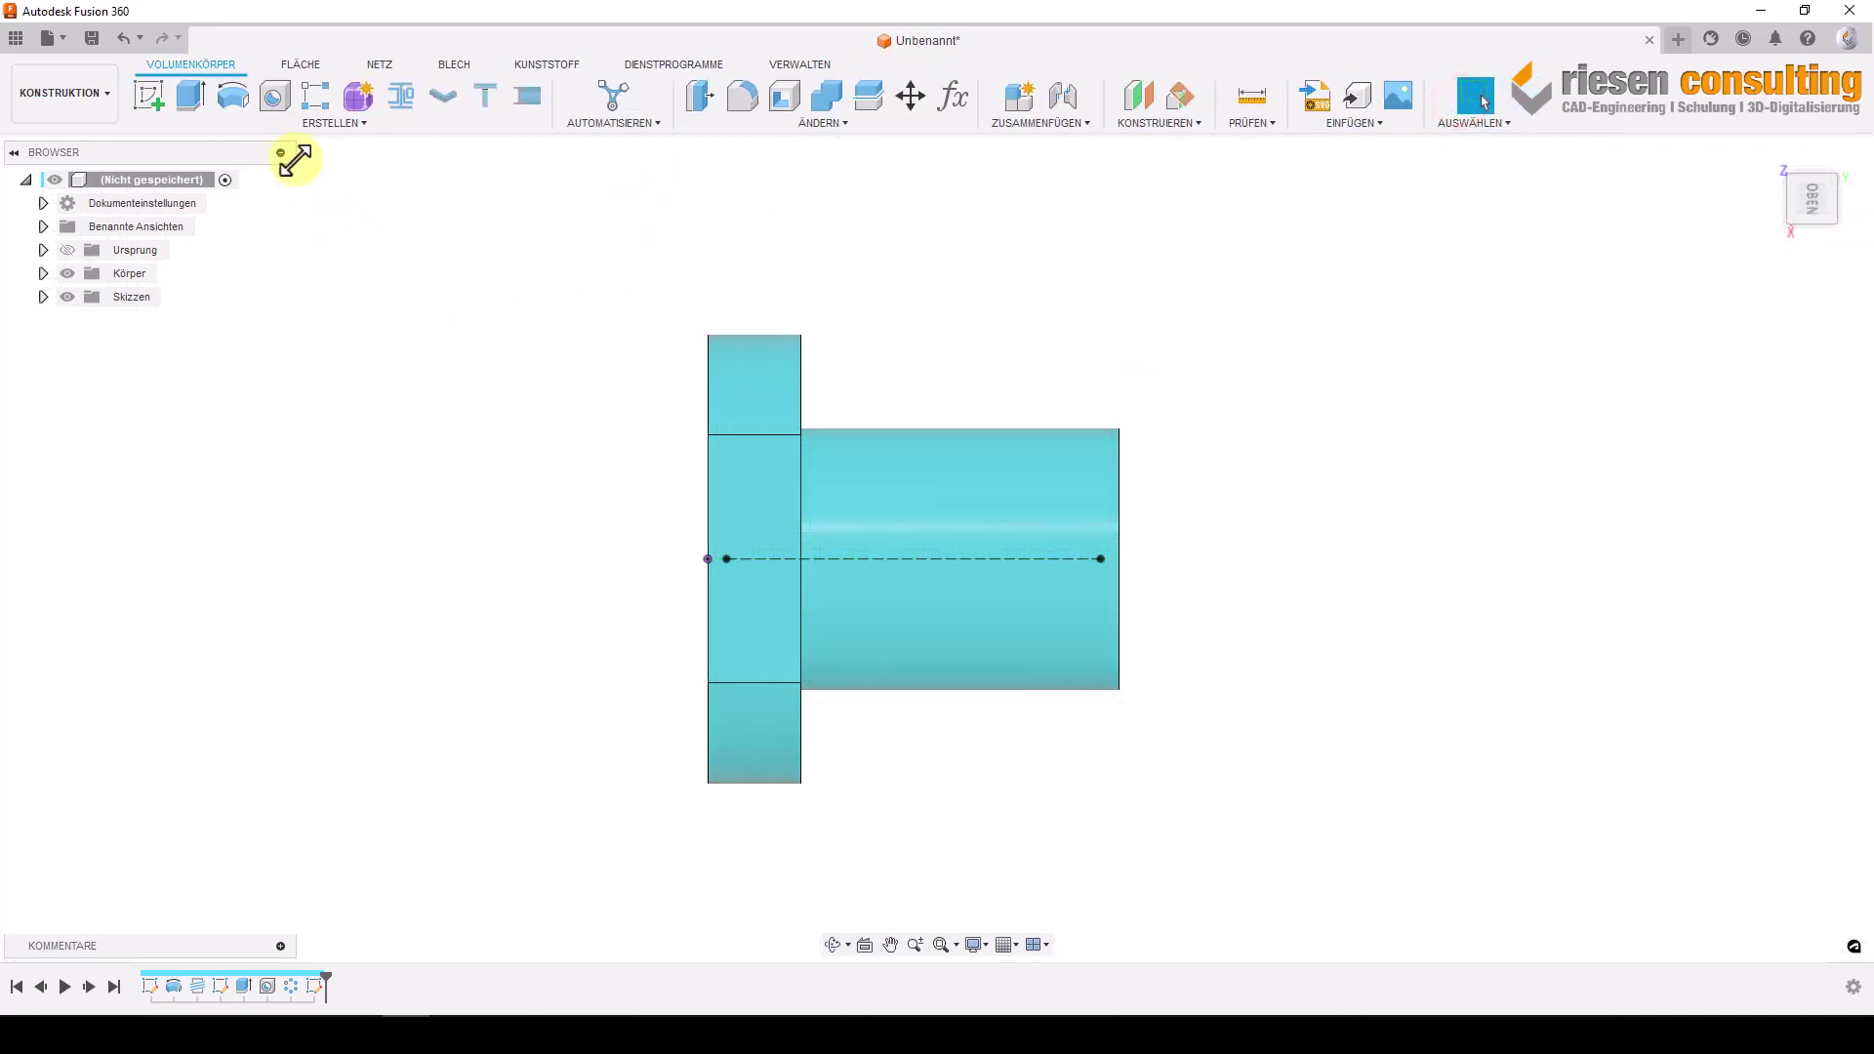
Drill 3 mm through-all holes at both ends of the 40 mm construction line.
left_click(275, 96)
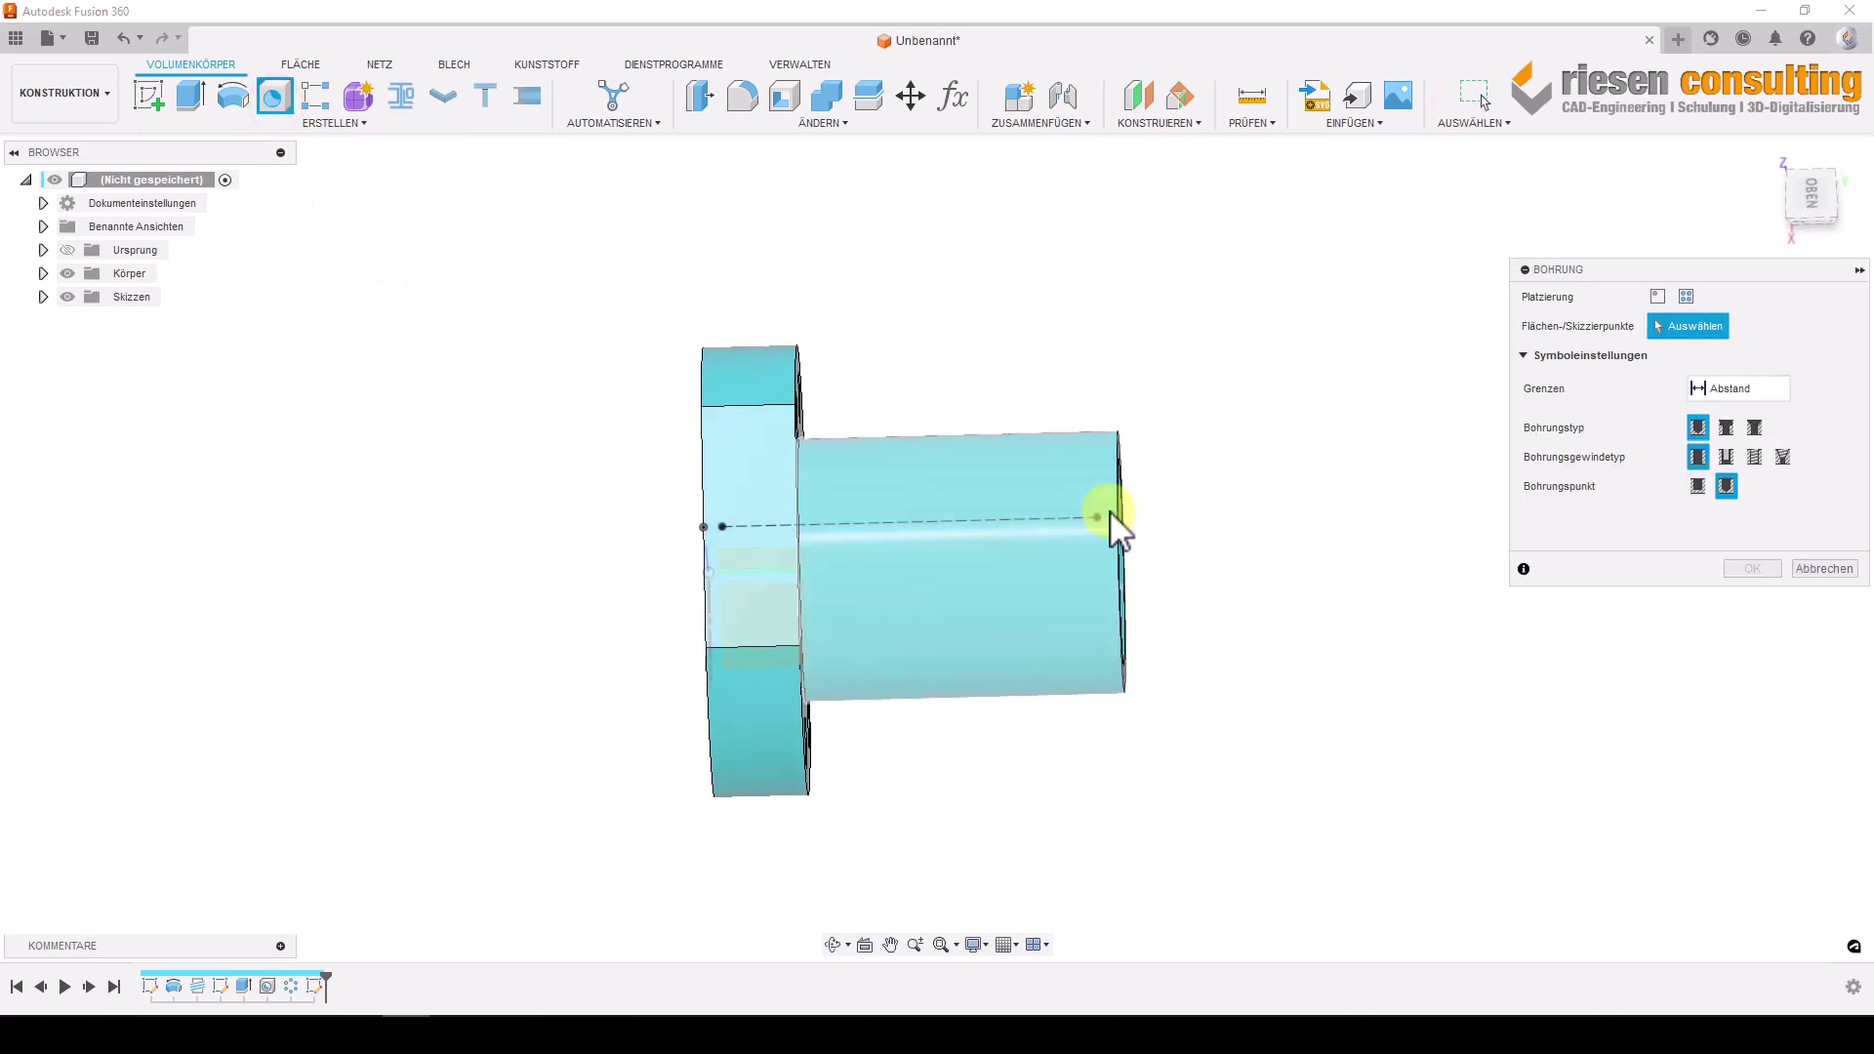
left_click(1097, 516)
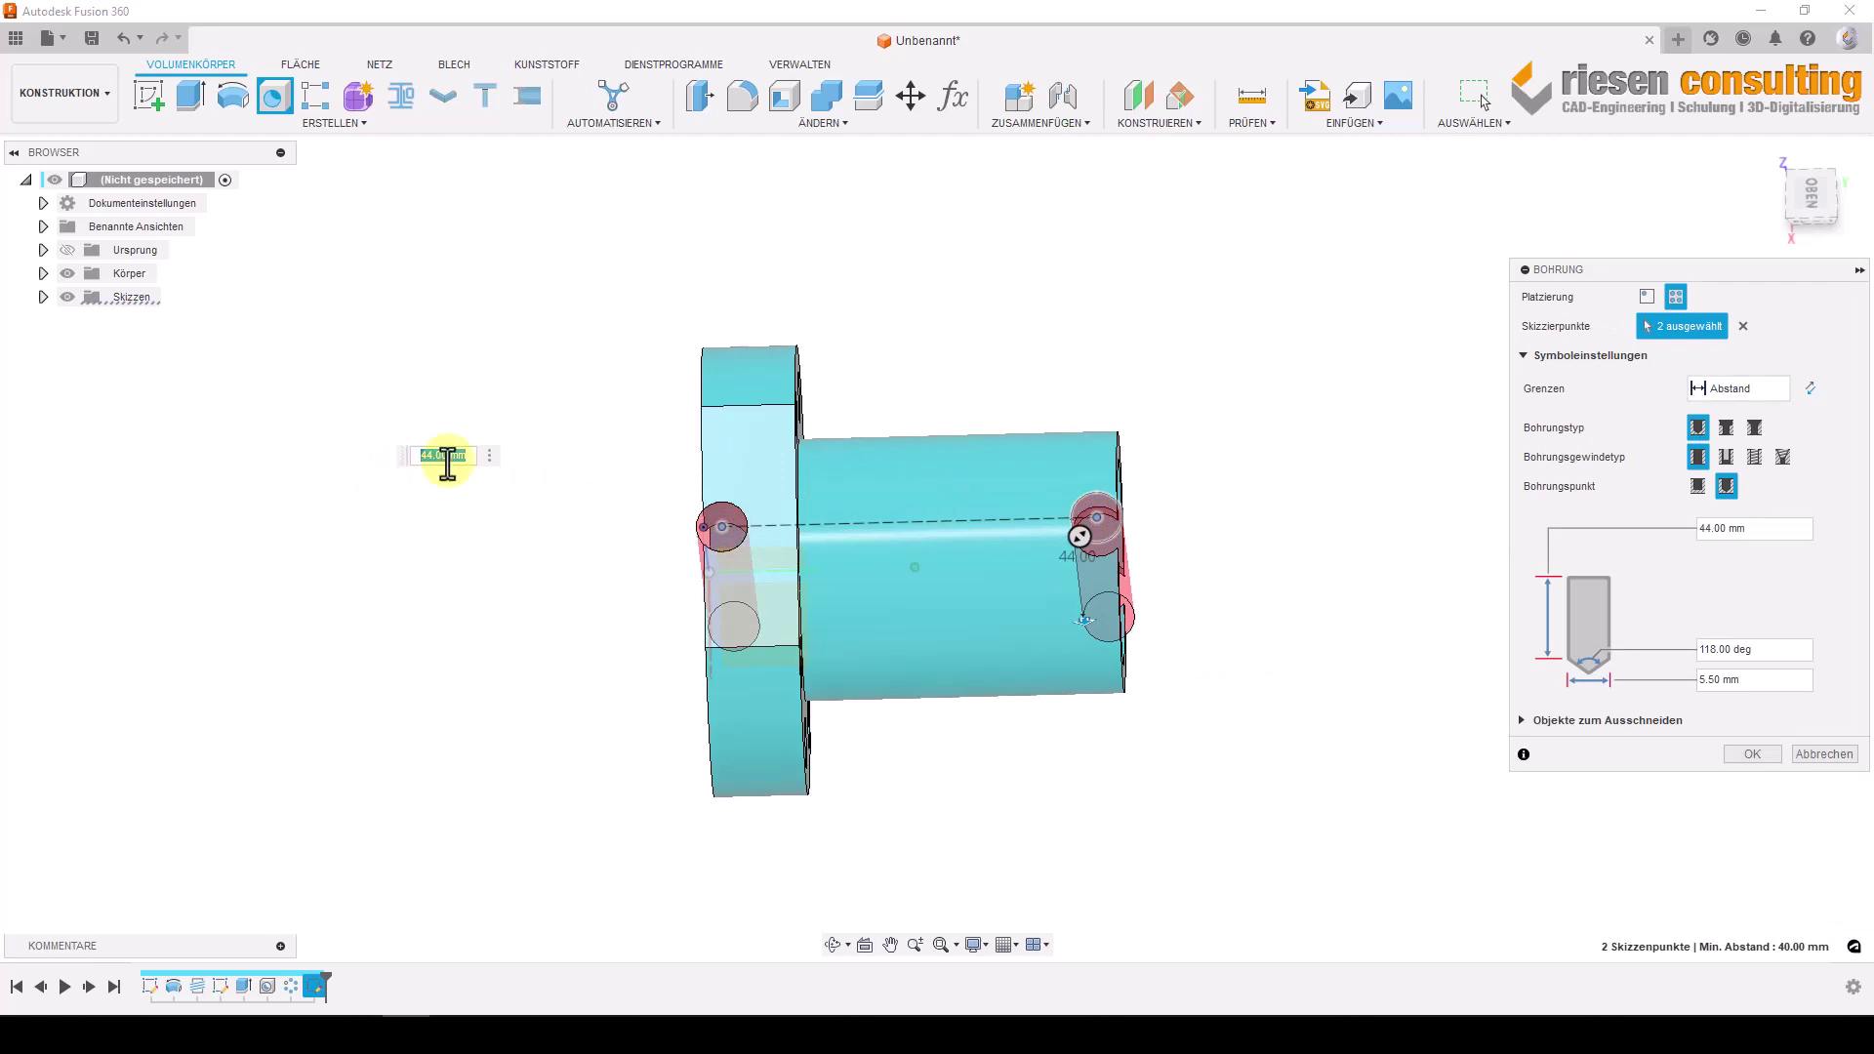
middle_click_drag(447, 459, 829, 431, "shift")
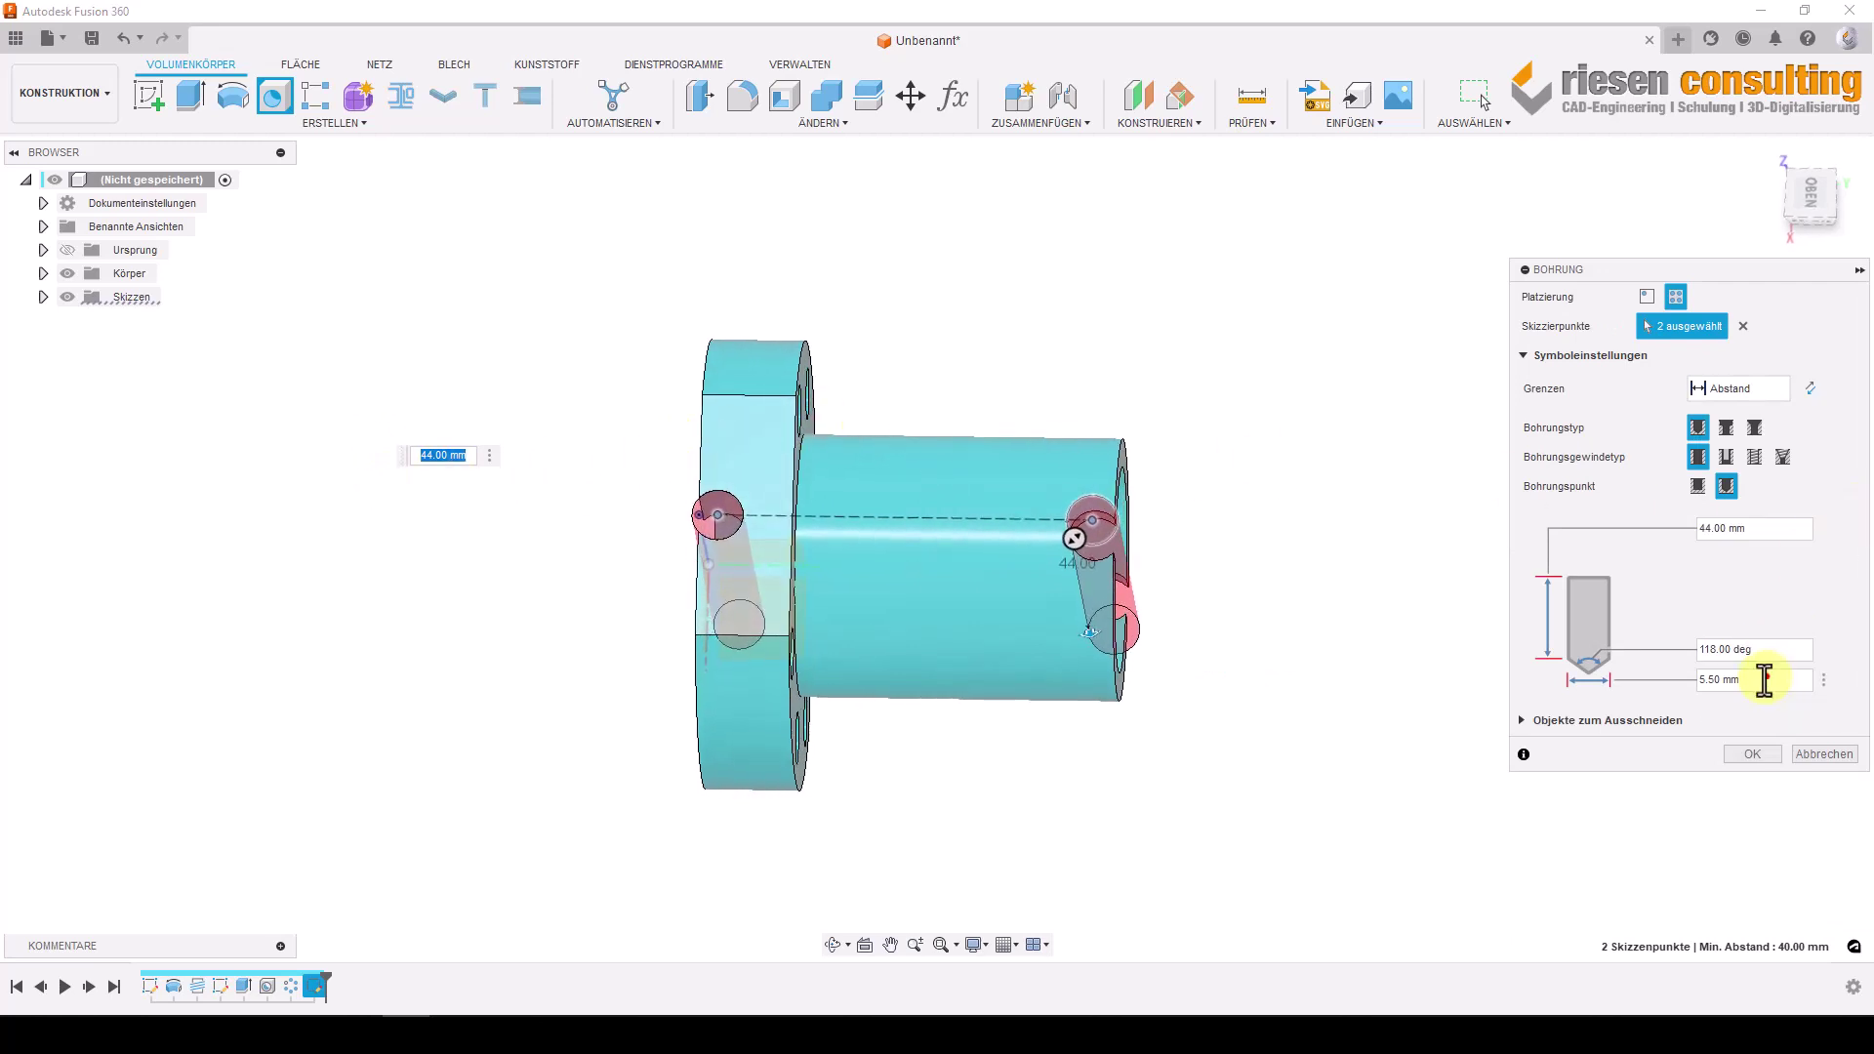
left_click(1764, 679)
type("3")
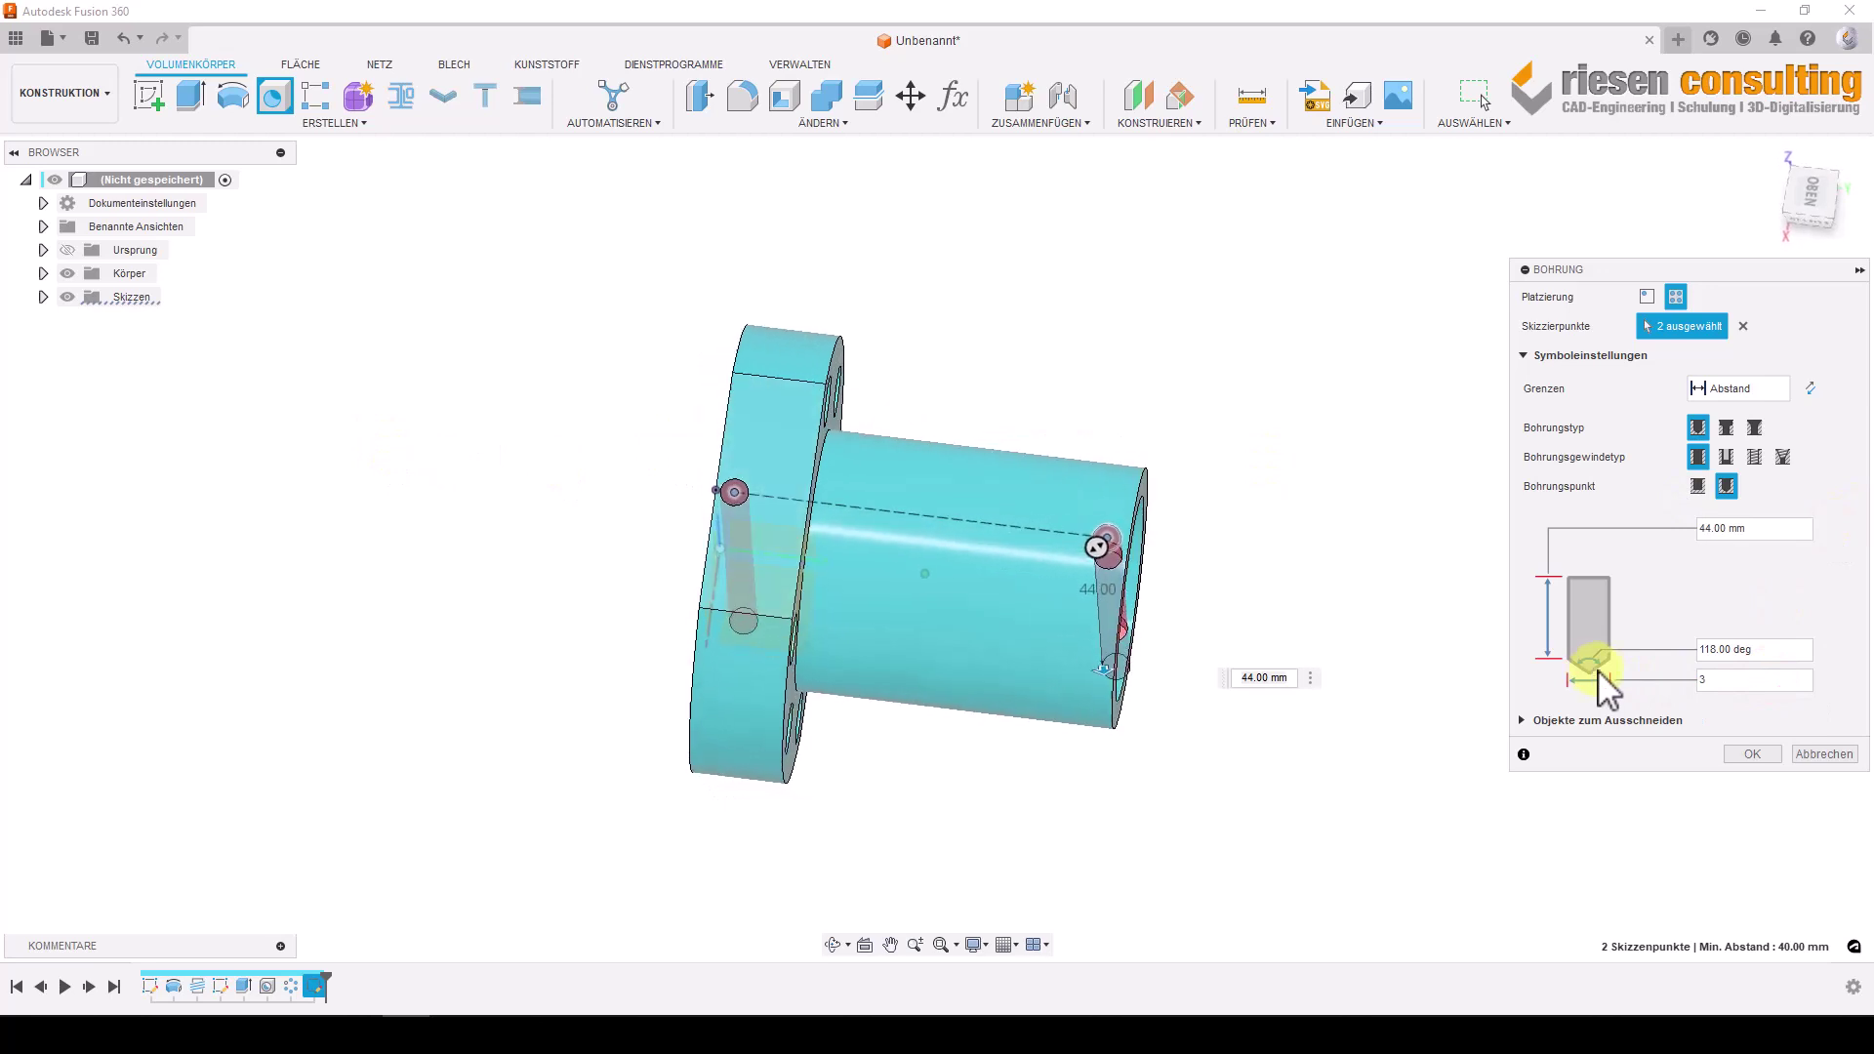
left_click(1750, 391)
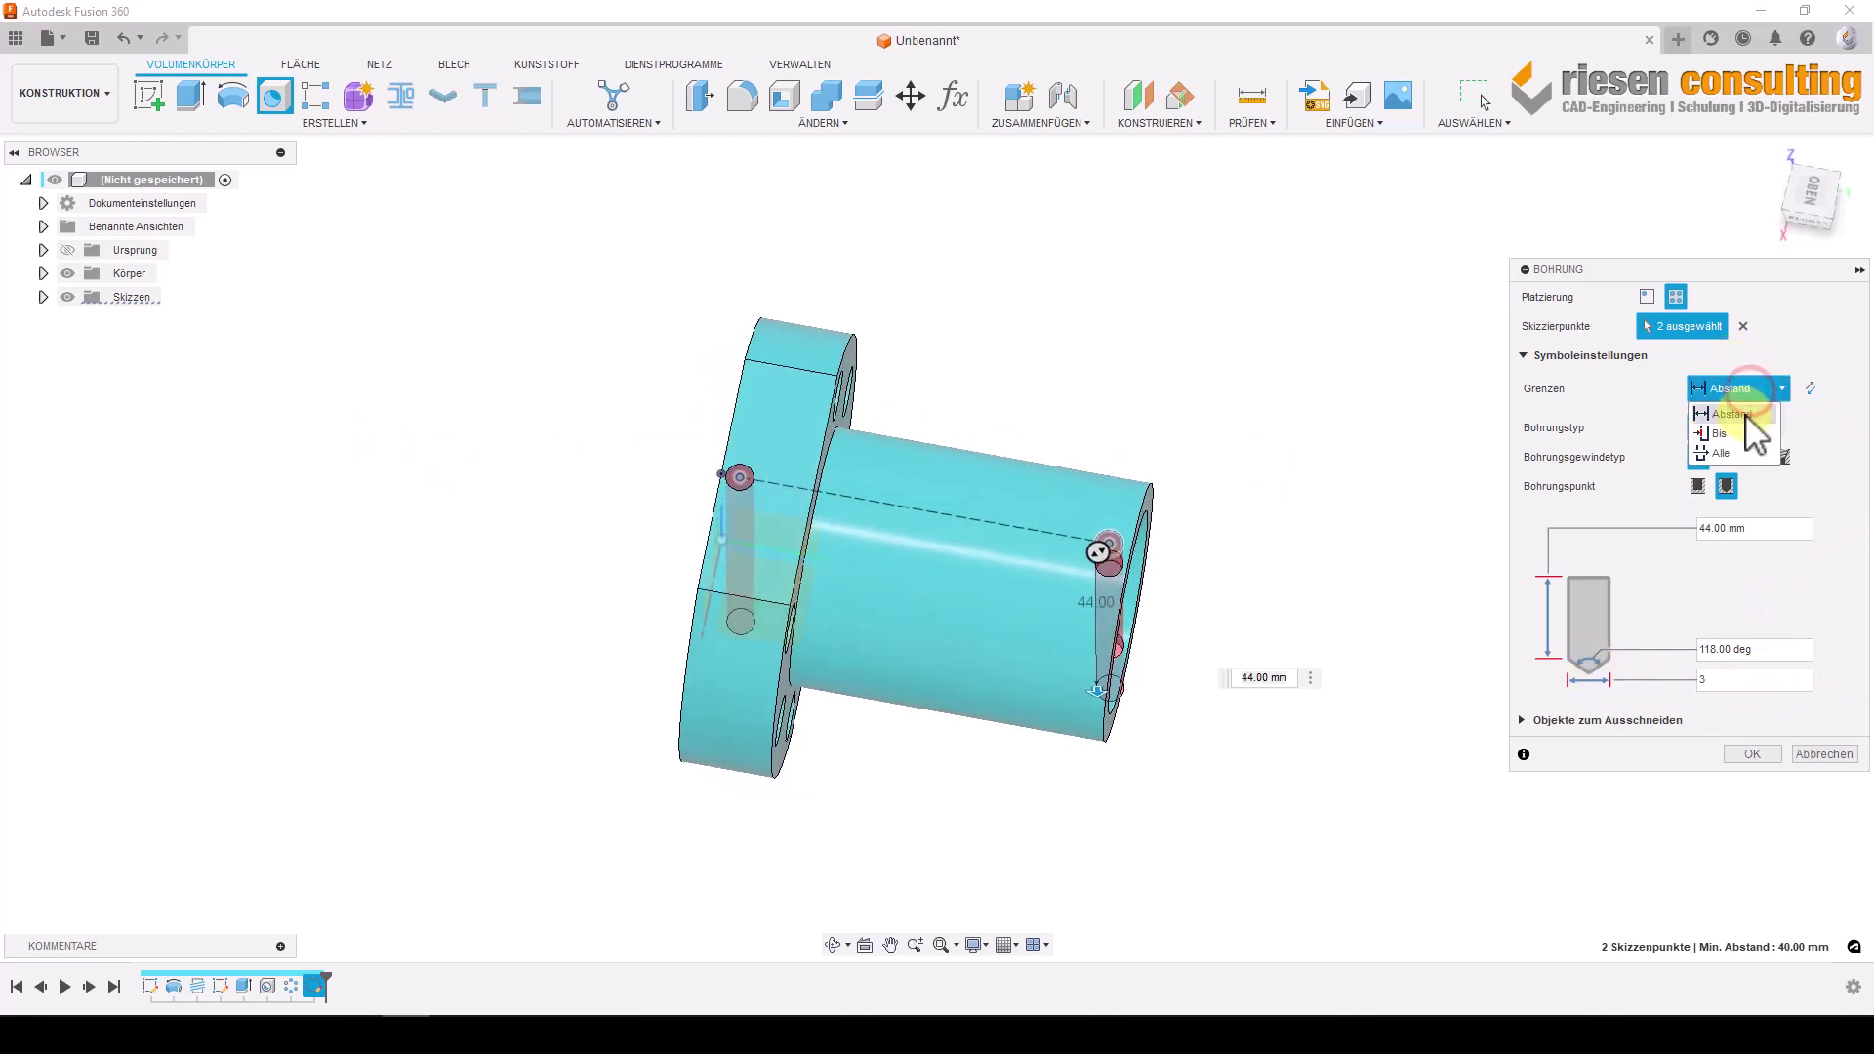
left_click(1734, 454)
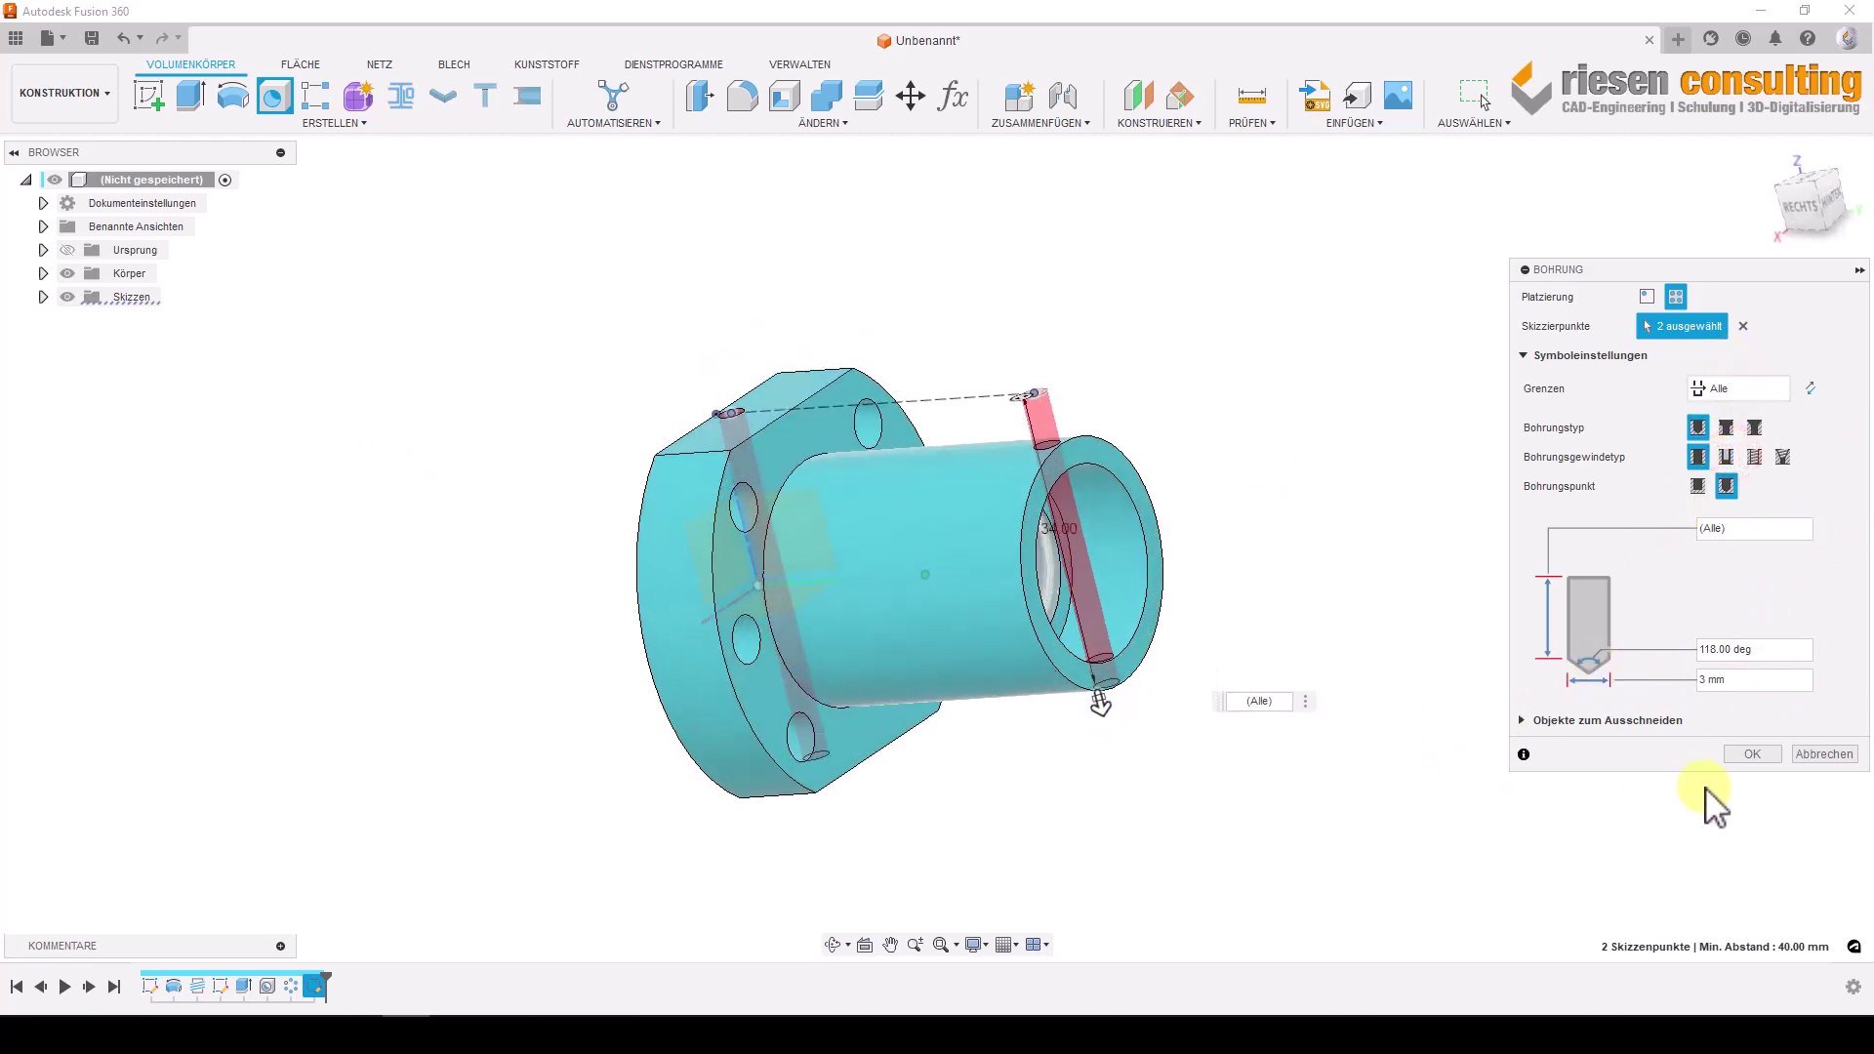
left_click(1736, 754)
mouse_move(1524, 724)
middle_mouse_down("shift")
mouse_move(1470, 703)
mouse_move(1138, 724)
middle_mouse_up("shift")
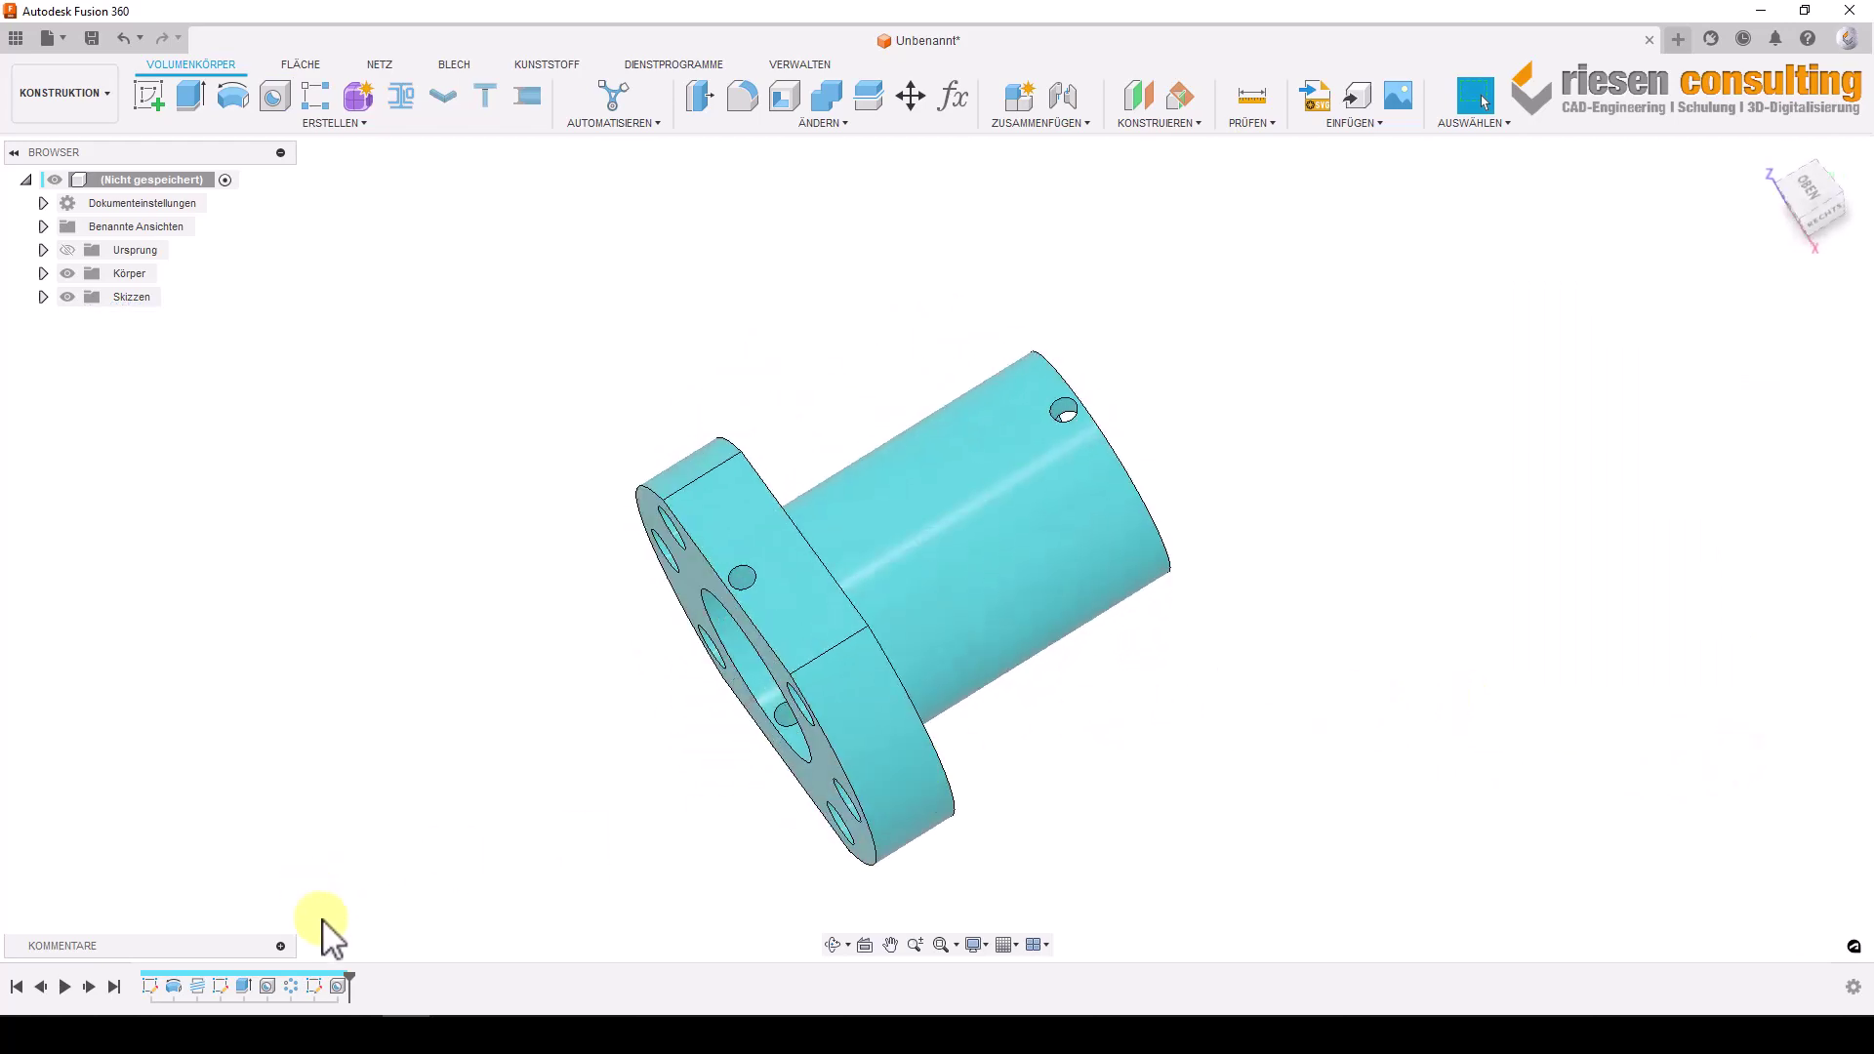
key("alt+Tab")
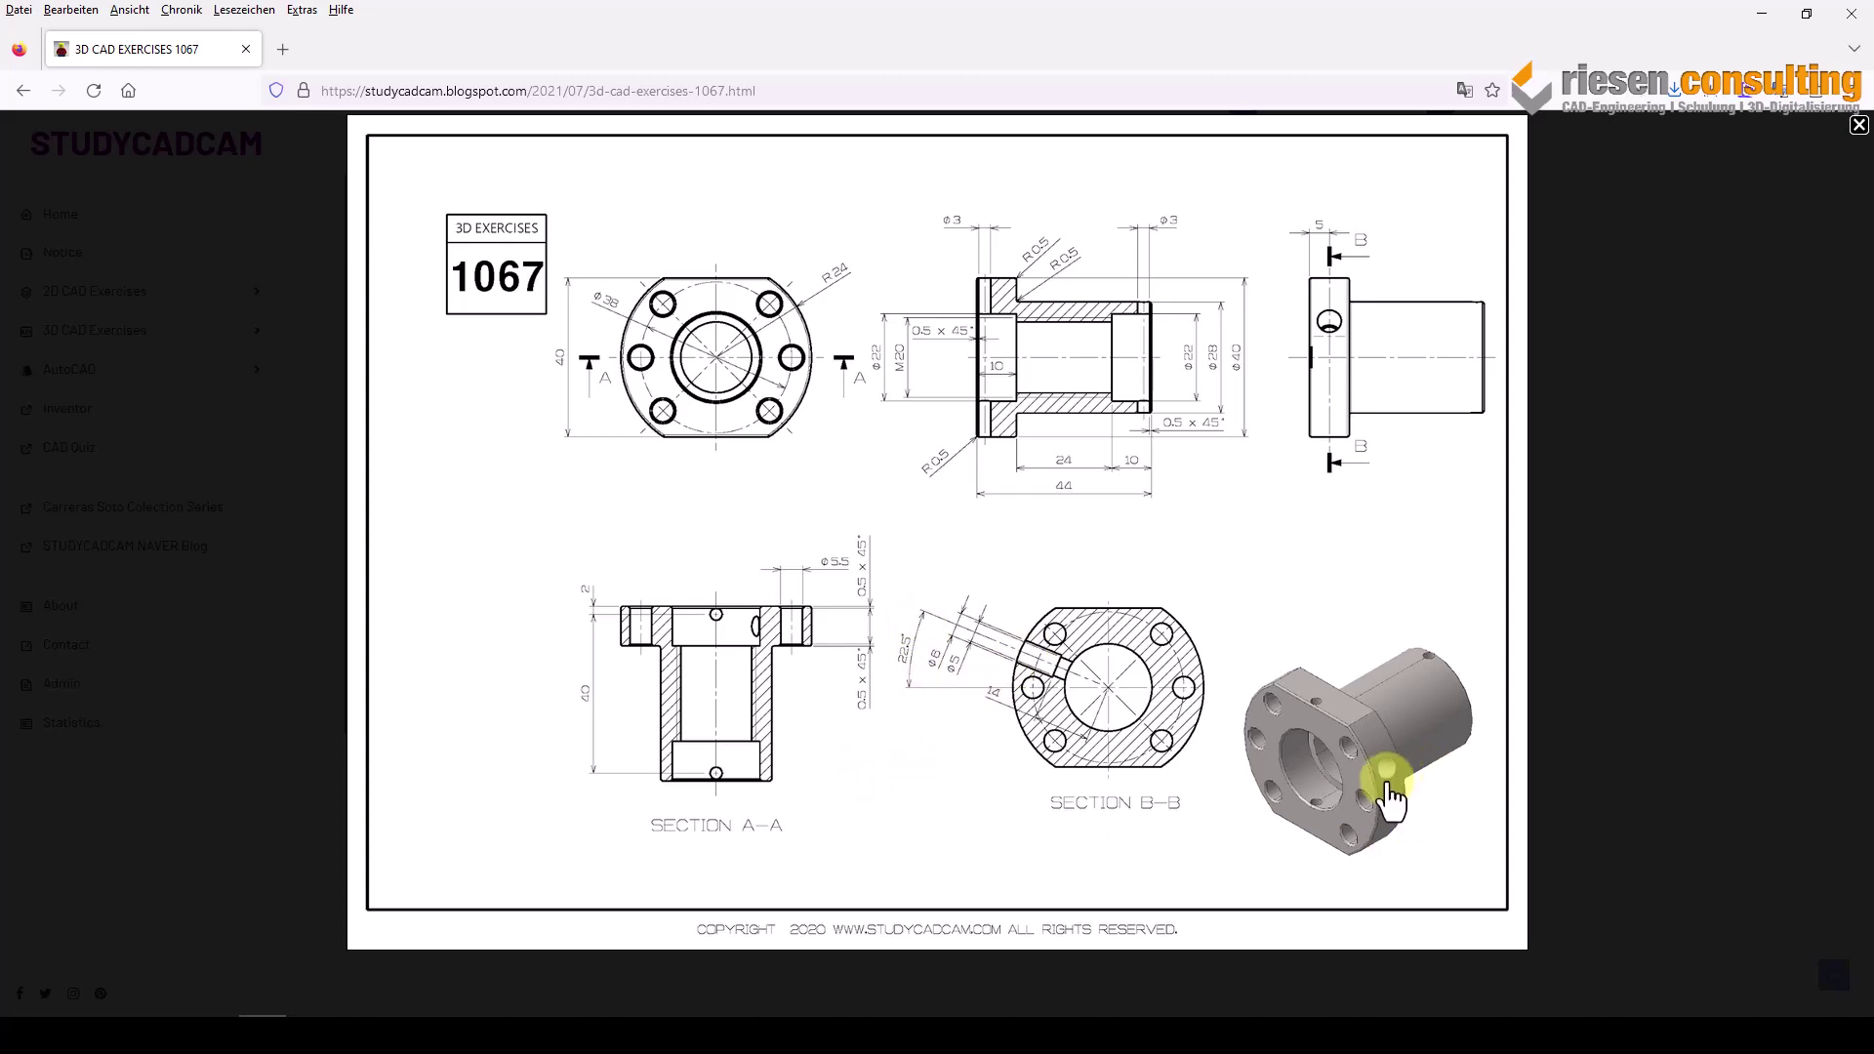
left_click(414, 1012)
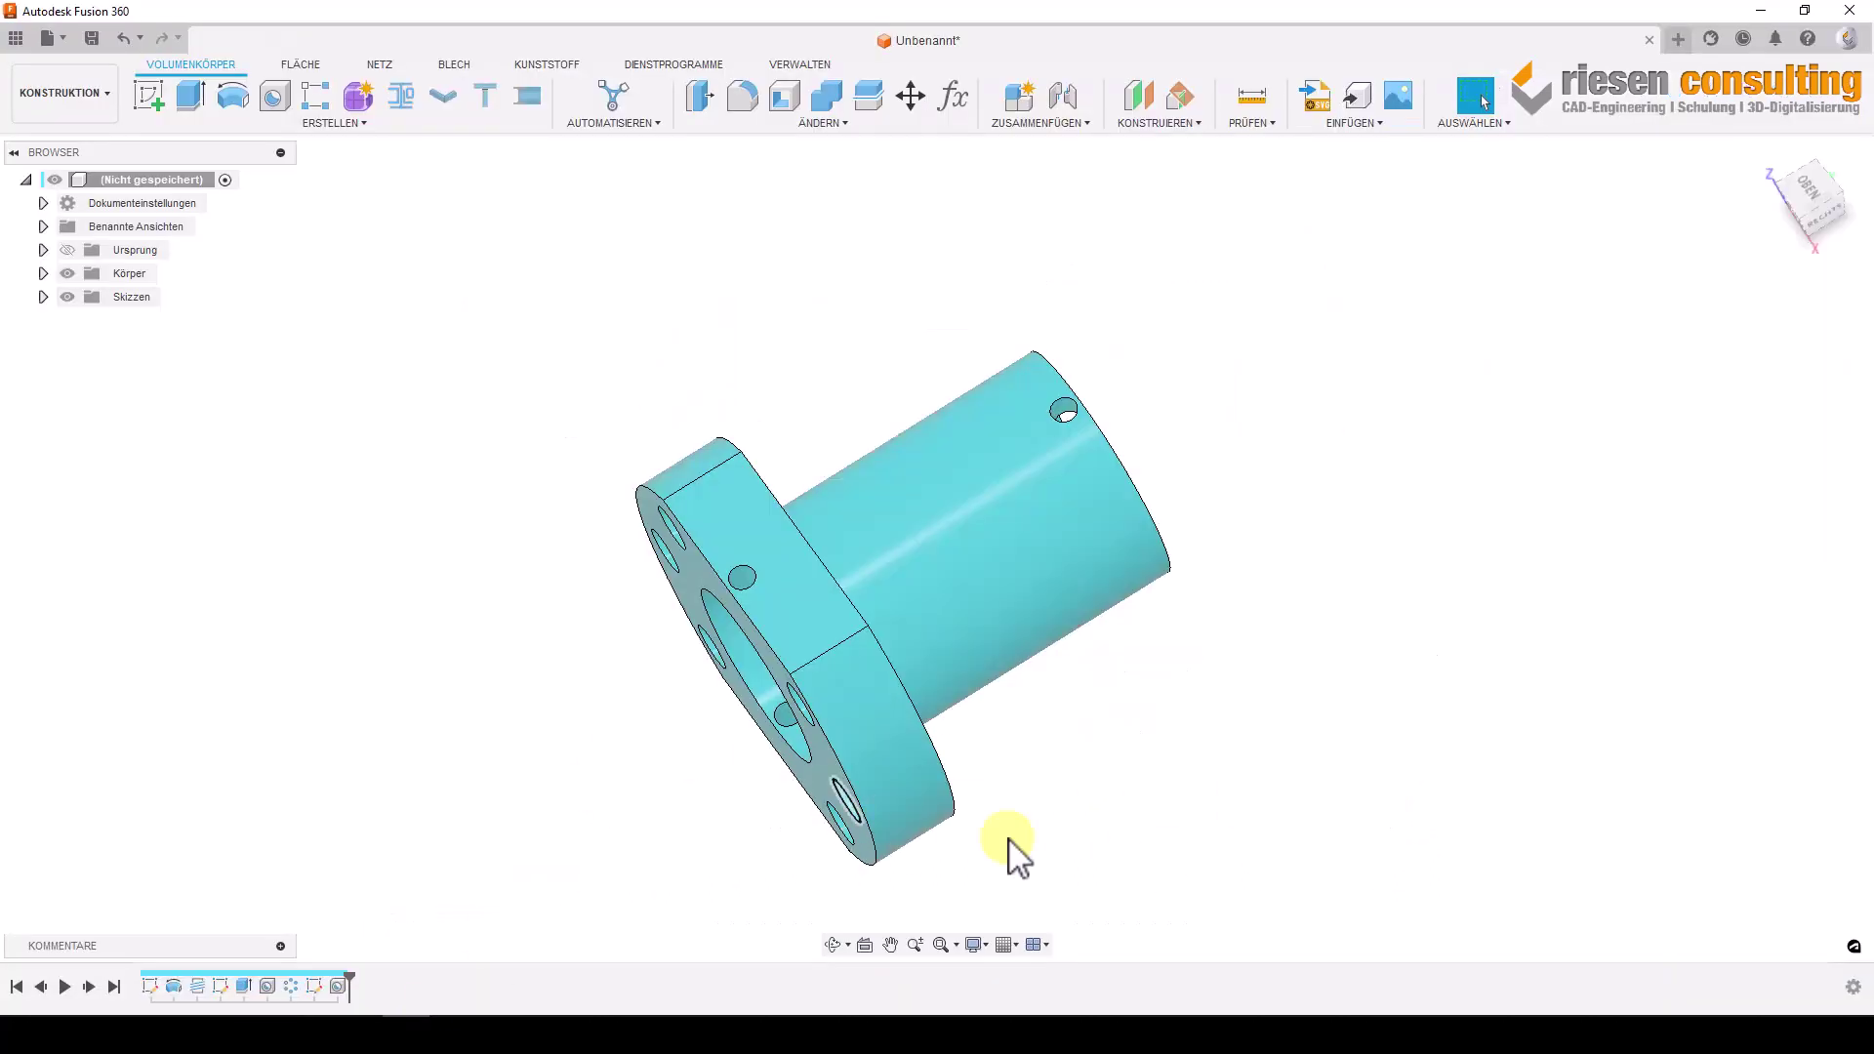
key("F6")
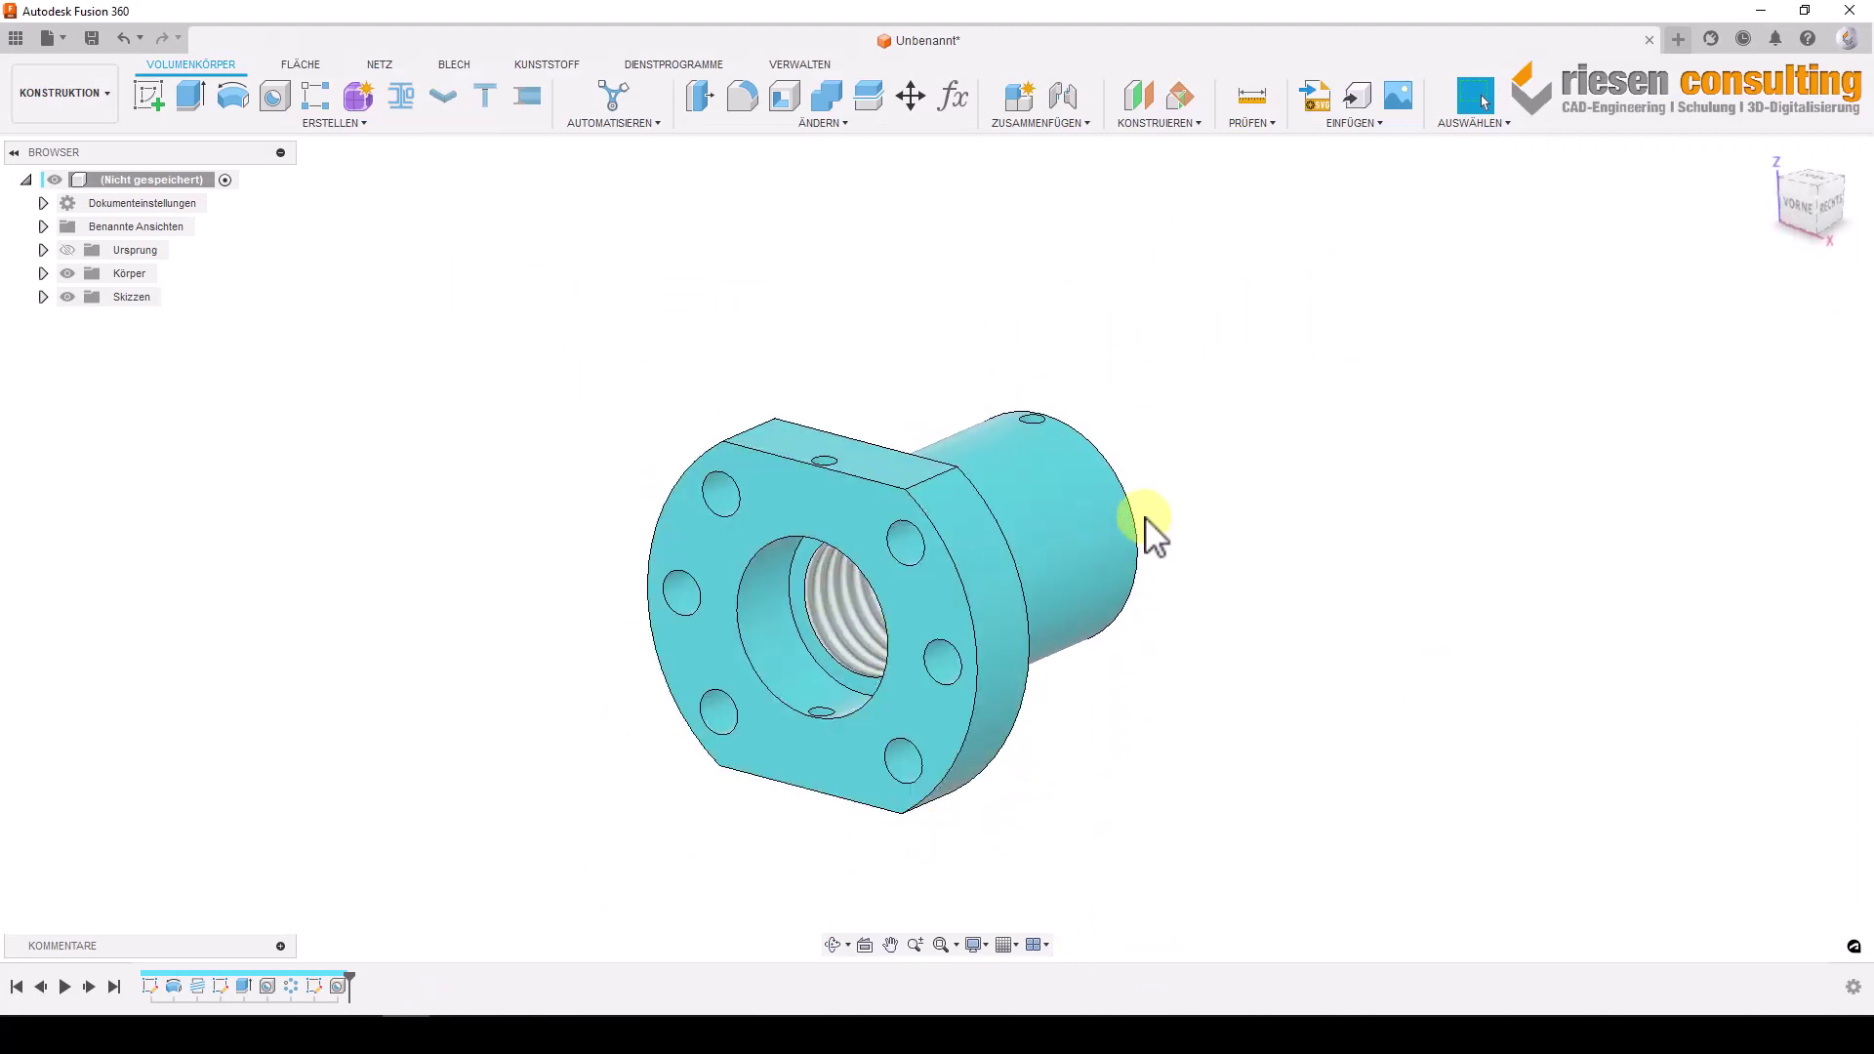
Offset a construction plane -5 mm into the bushing from the front flange face.
left_click(1176, 124)
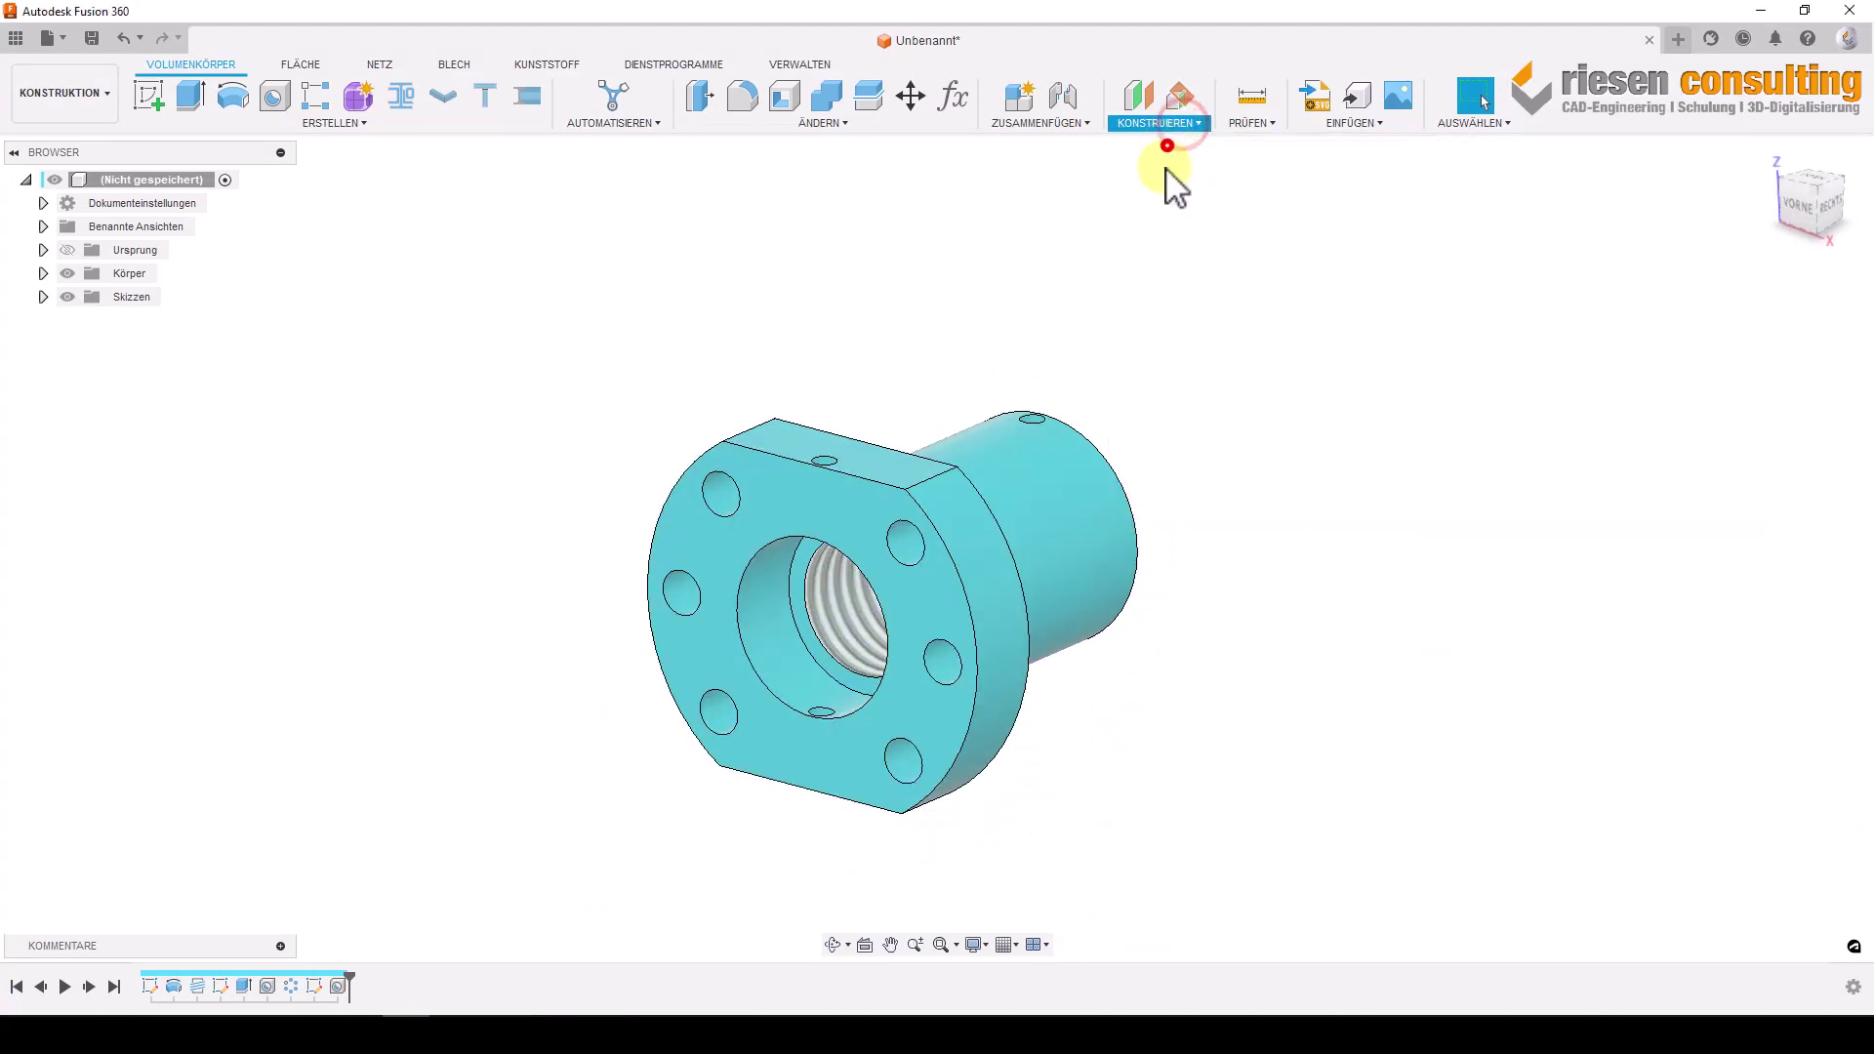
left_click(919, 600)
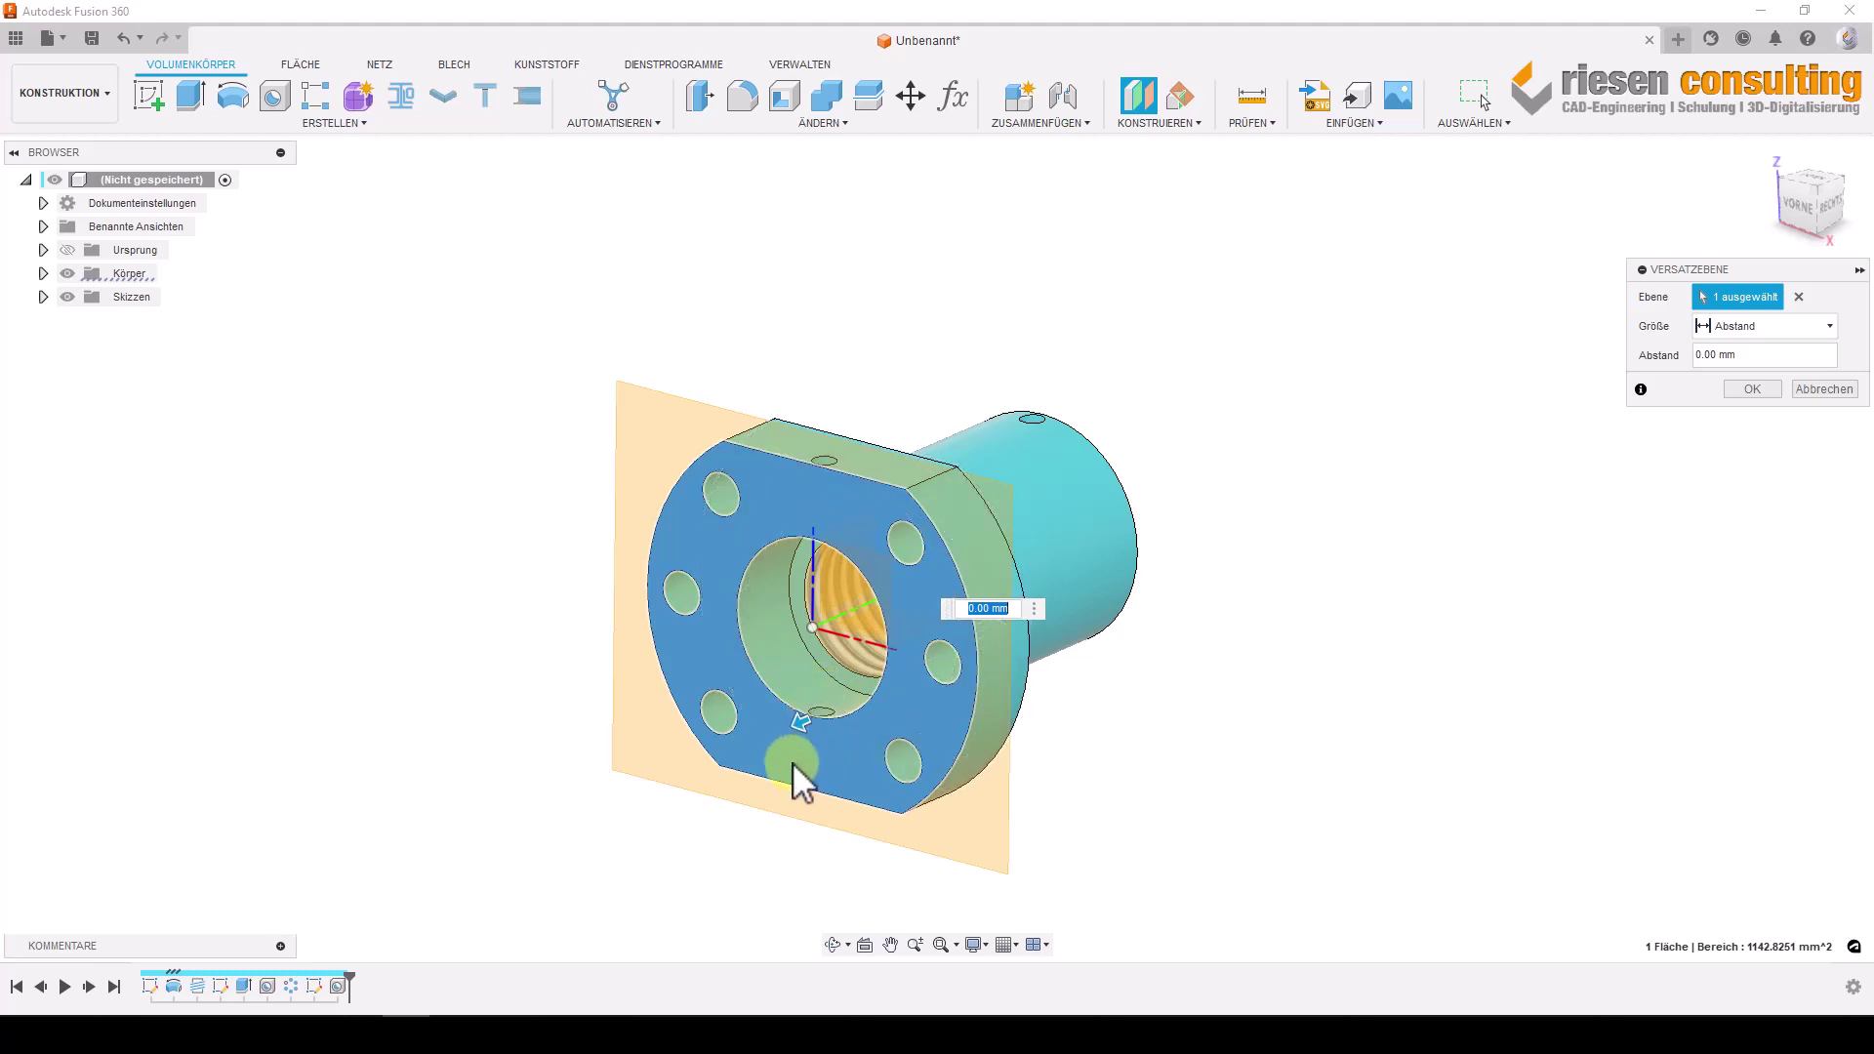
left_click_drag(799, 727, 816, 820)
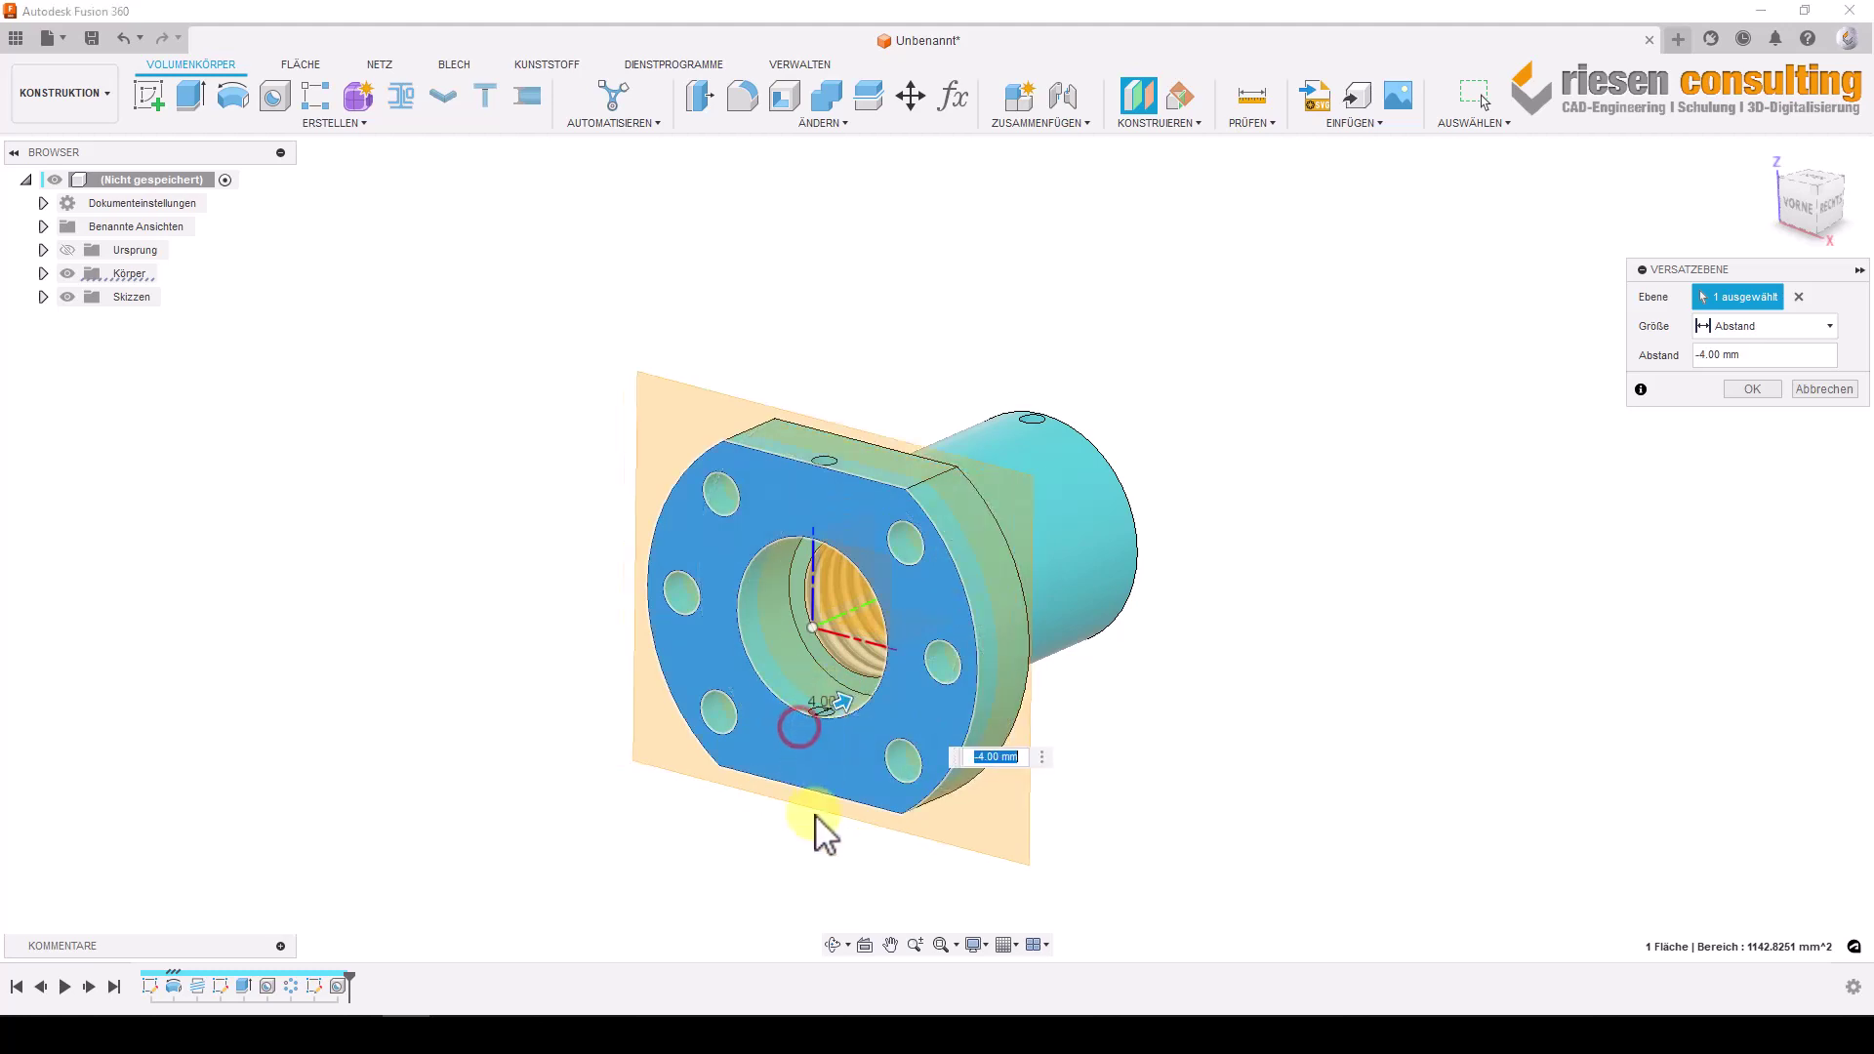
key("Return")
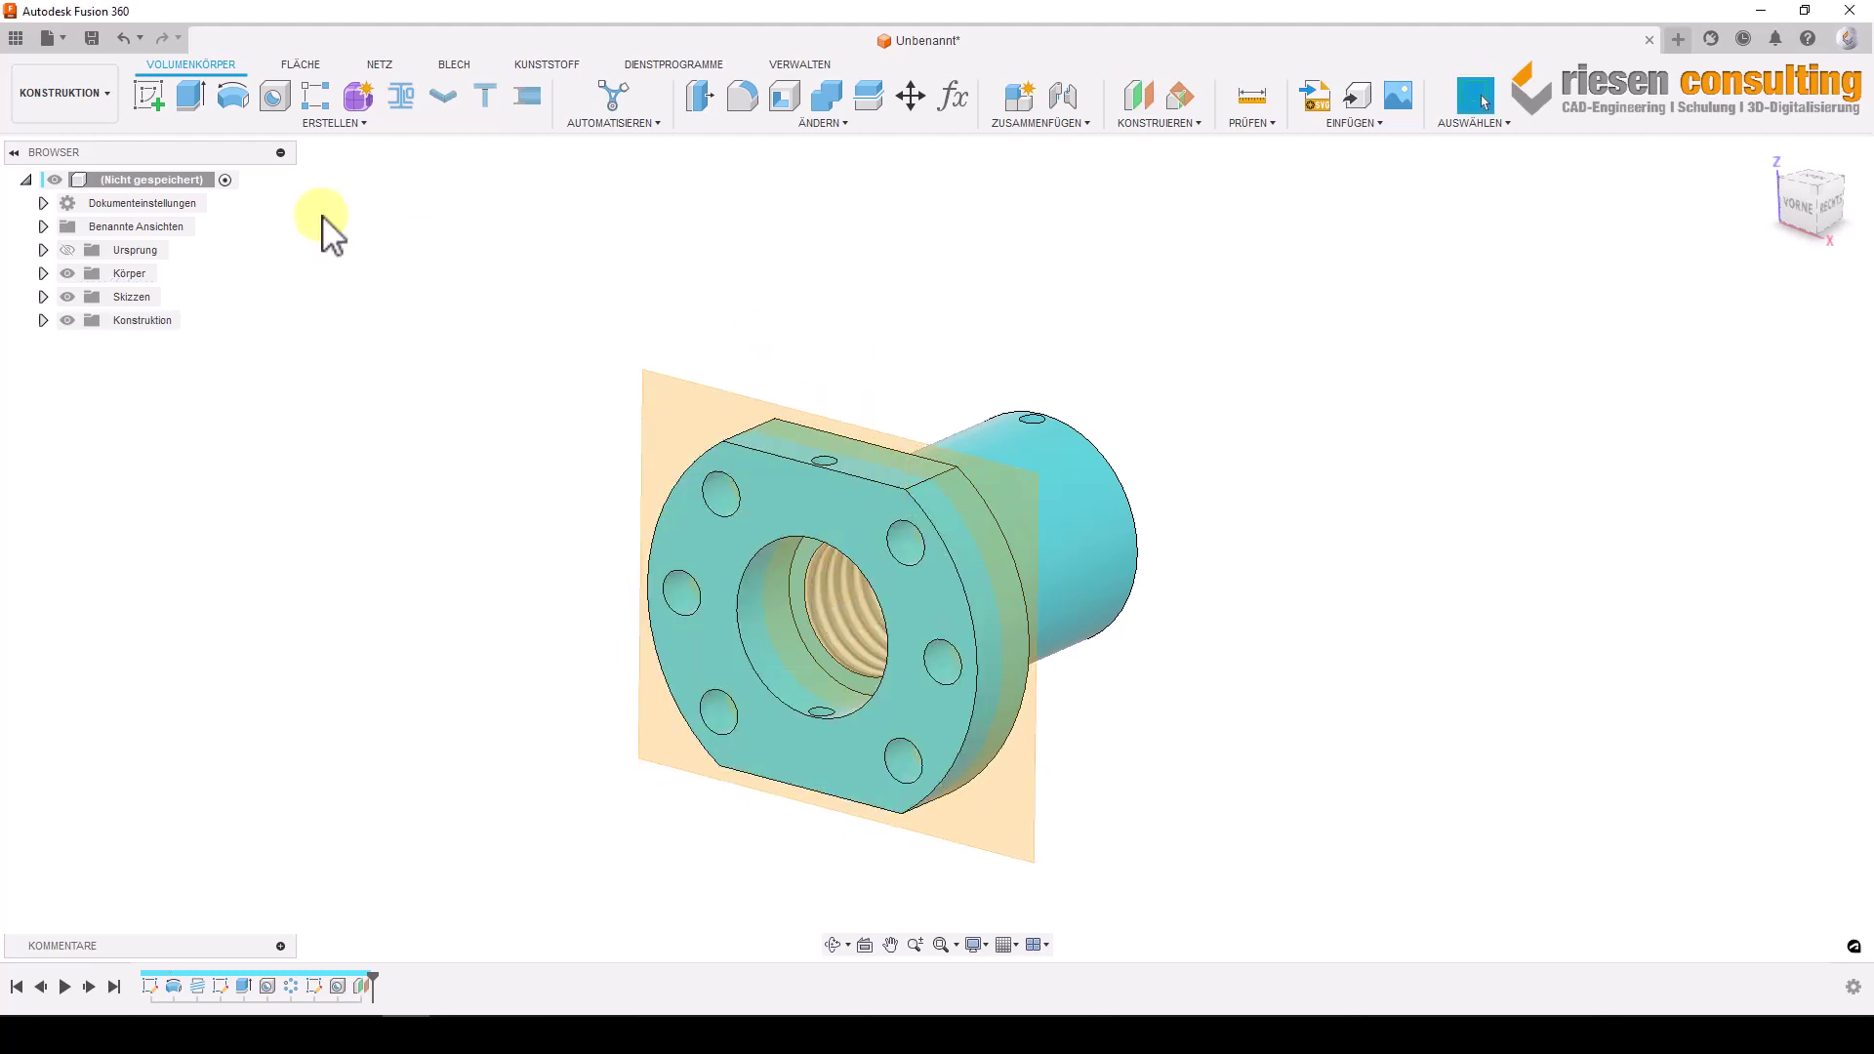
Sketch on the offset plane with Slice on, showing the hatched cross-section, and begin a line at the origin.
left_click(671, 398)
right_click(671, 398)
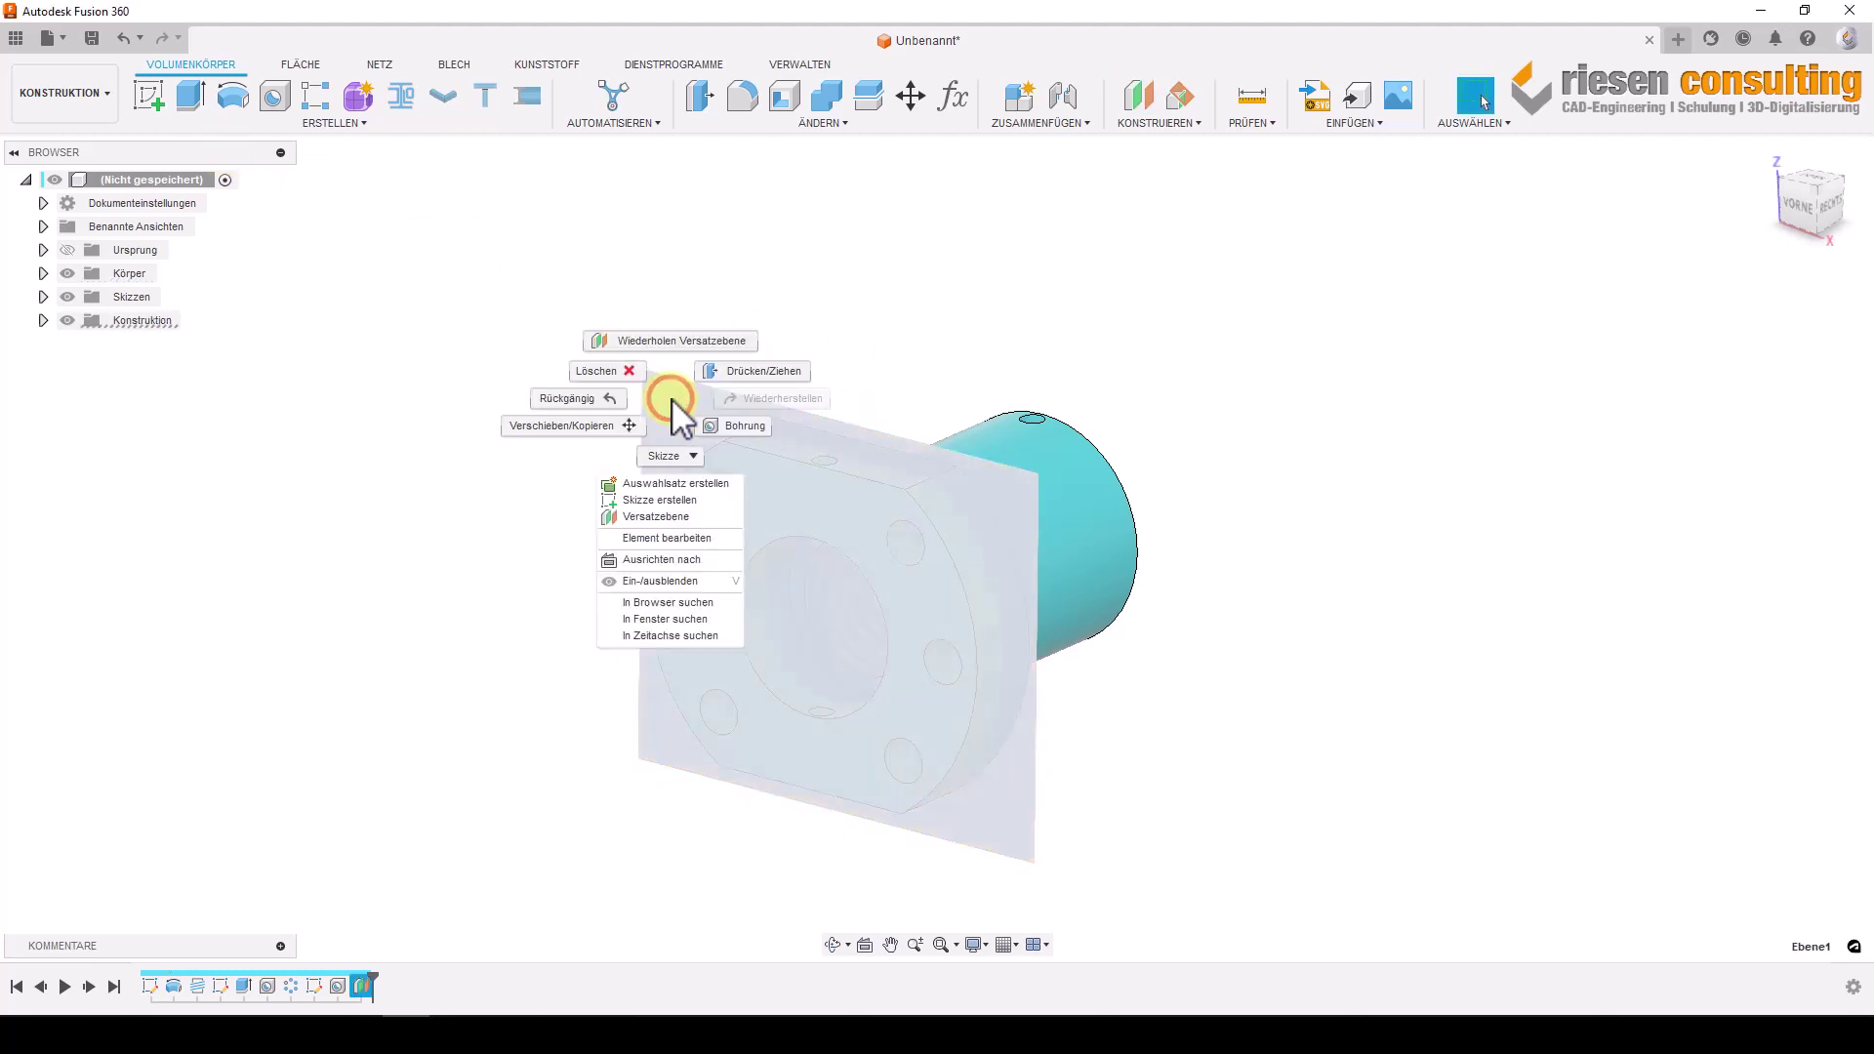
left_click(665, 505)
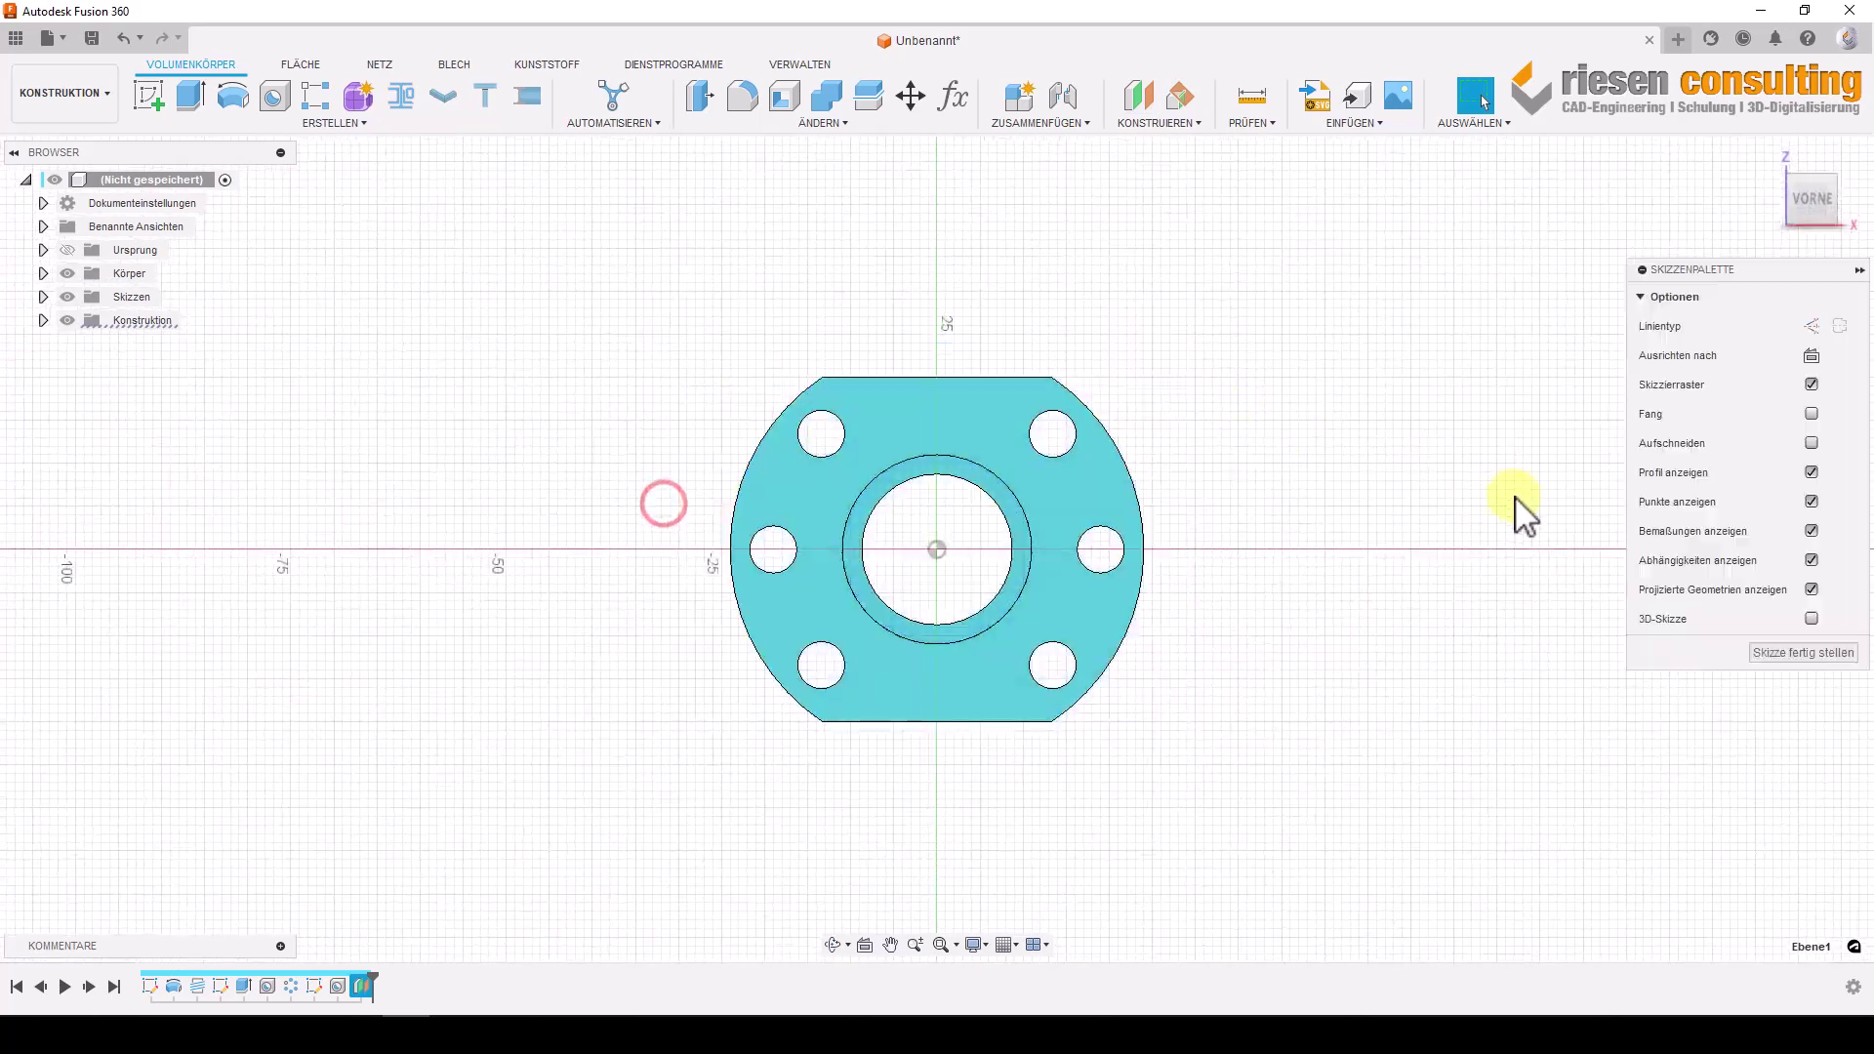
left_click(1809, 443)
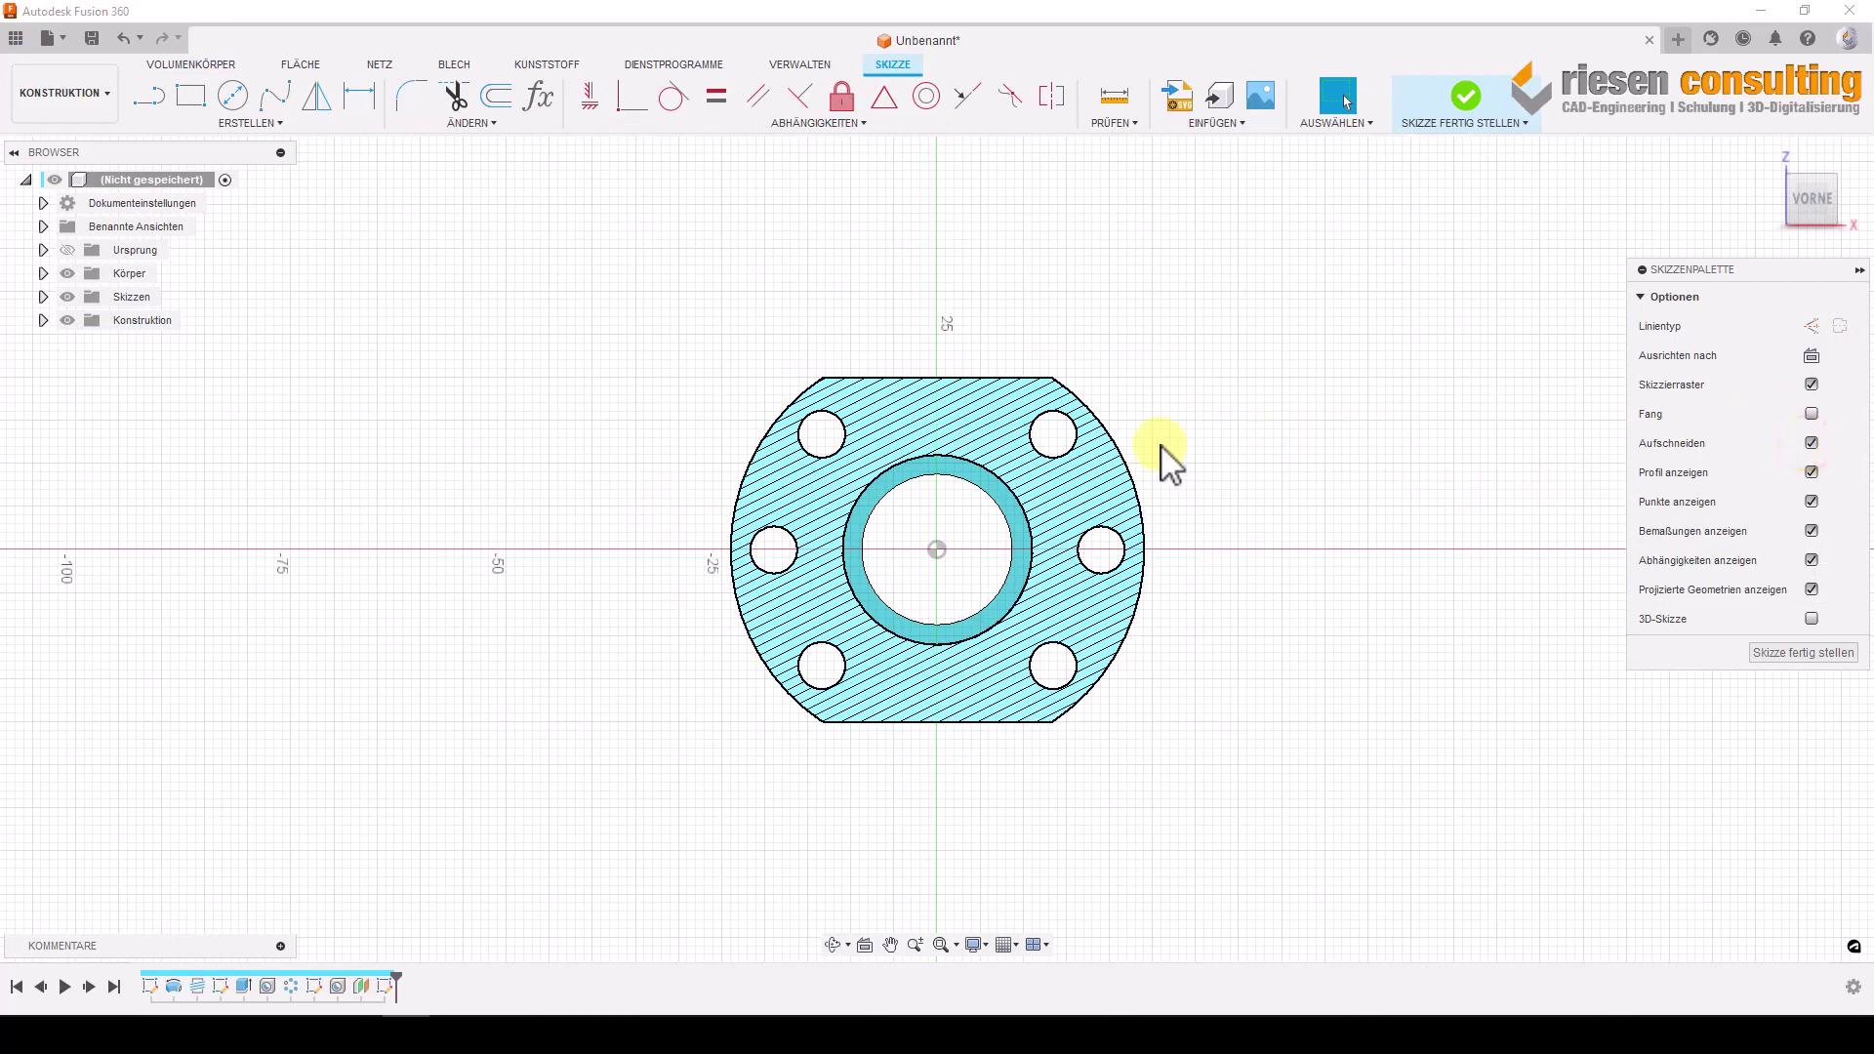
left_click(1812, 445)
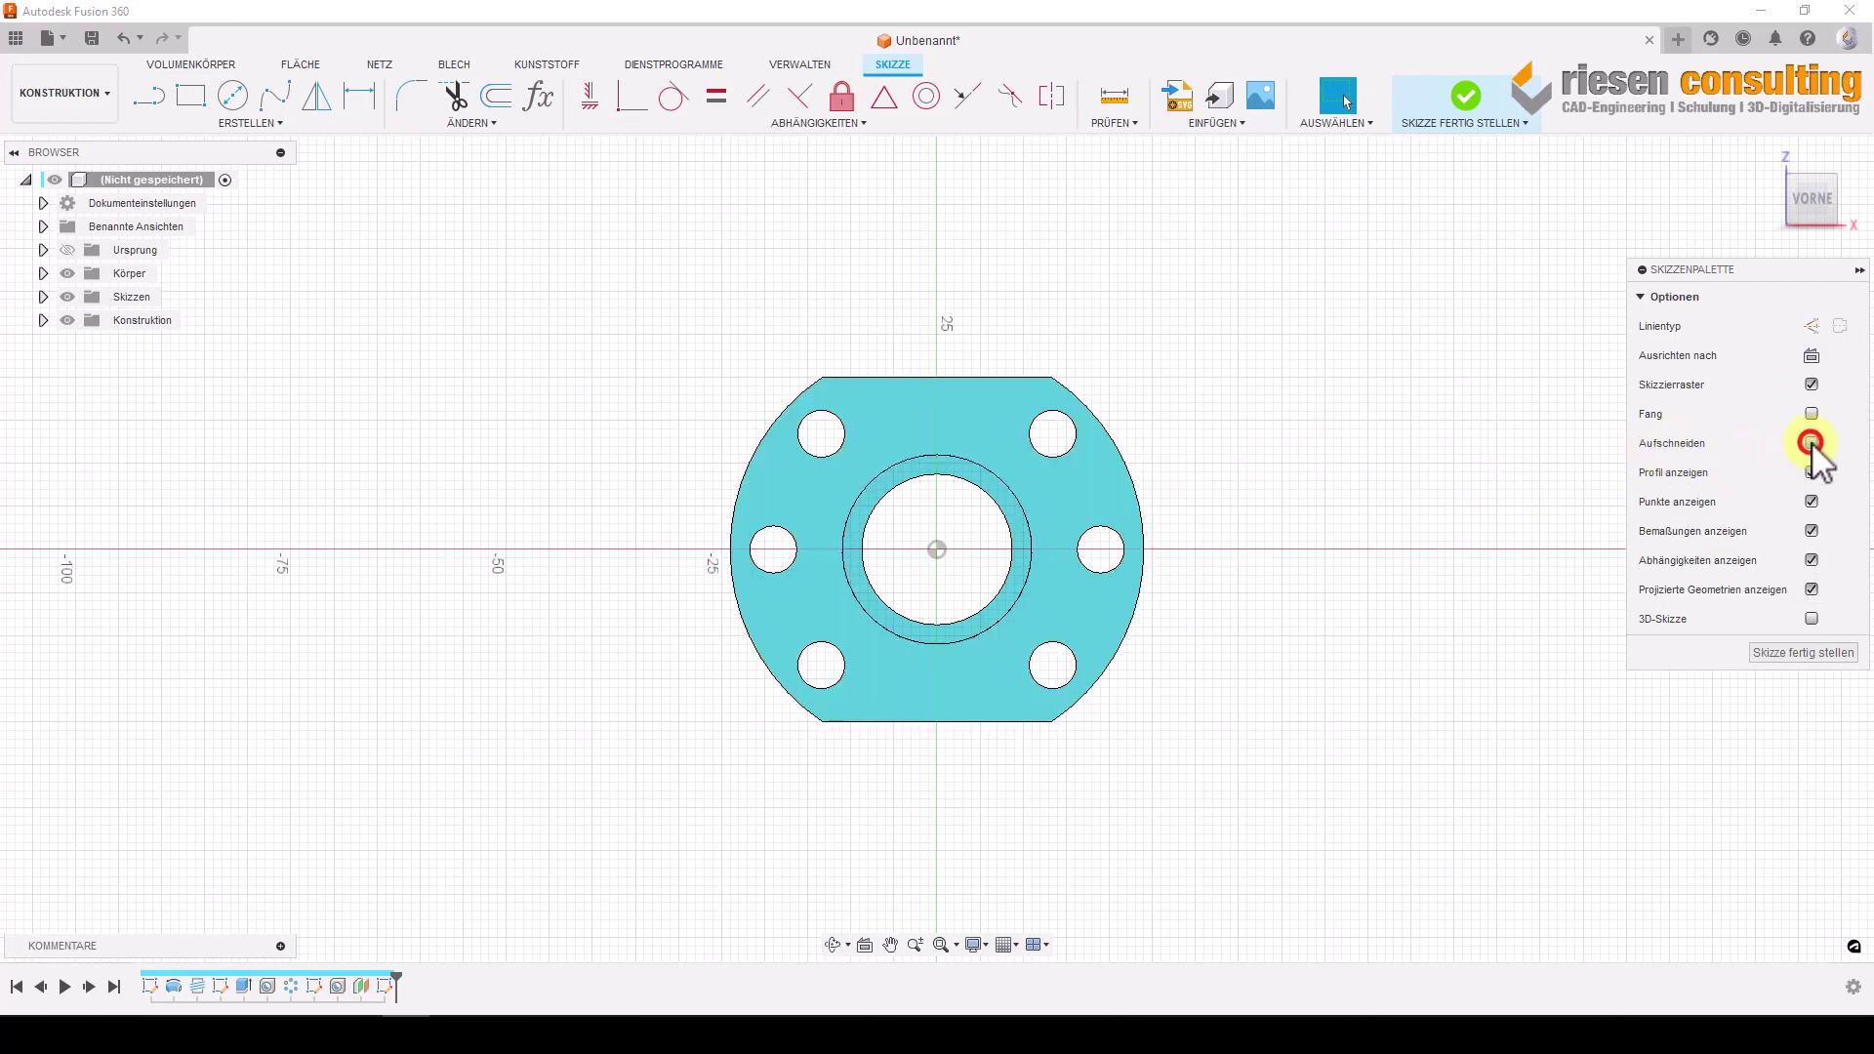
scroll(1128, 408, "up", 3)
scroll(1128, 410, "up", 1)
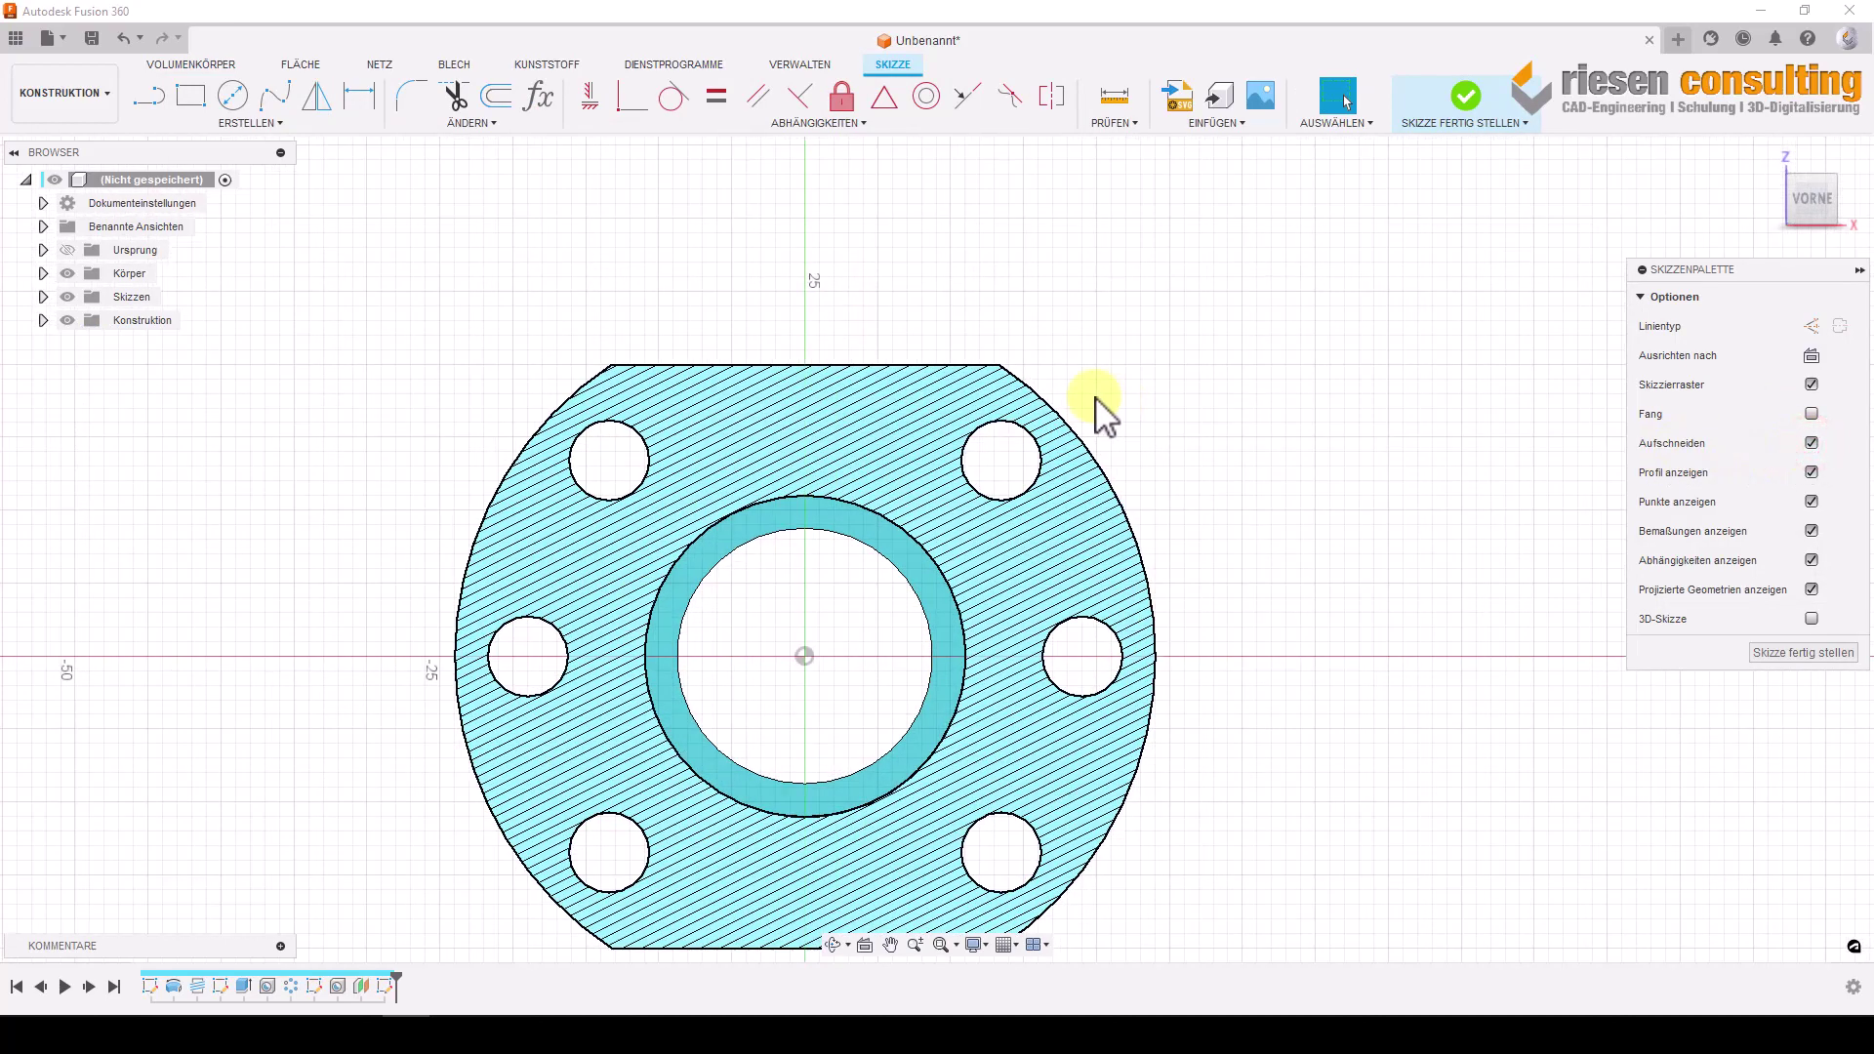
left_click(156, 102)
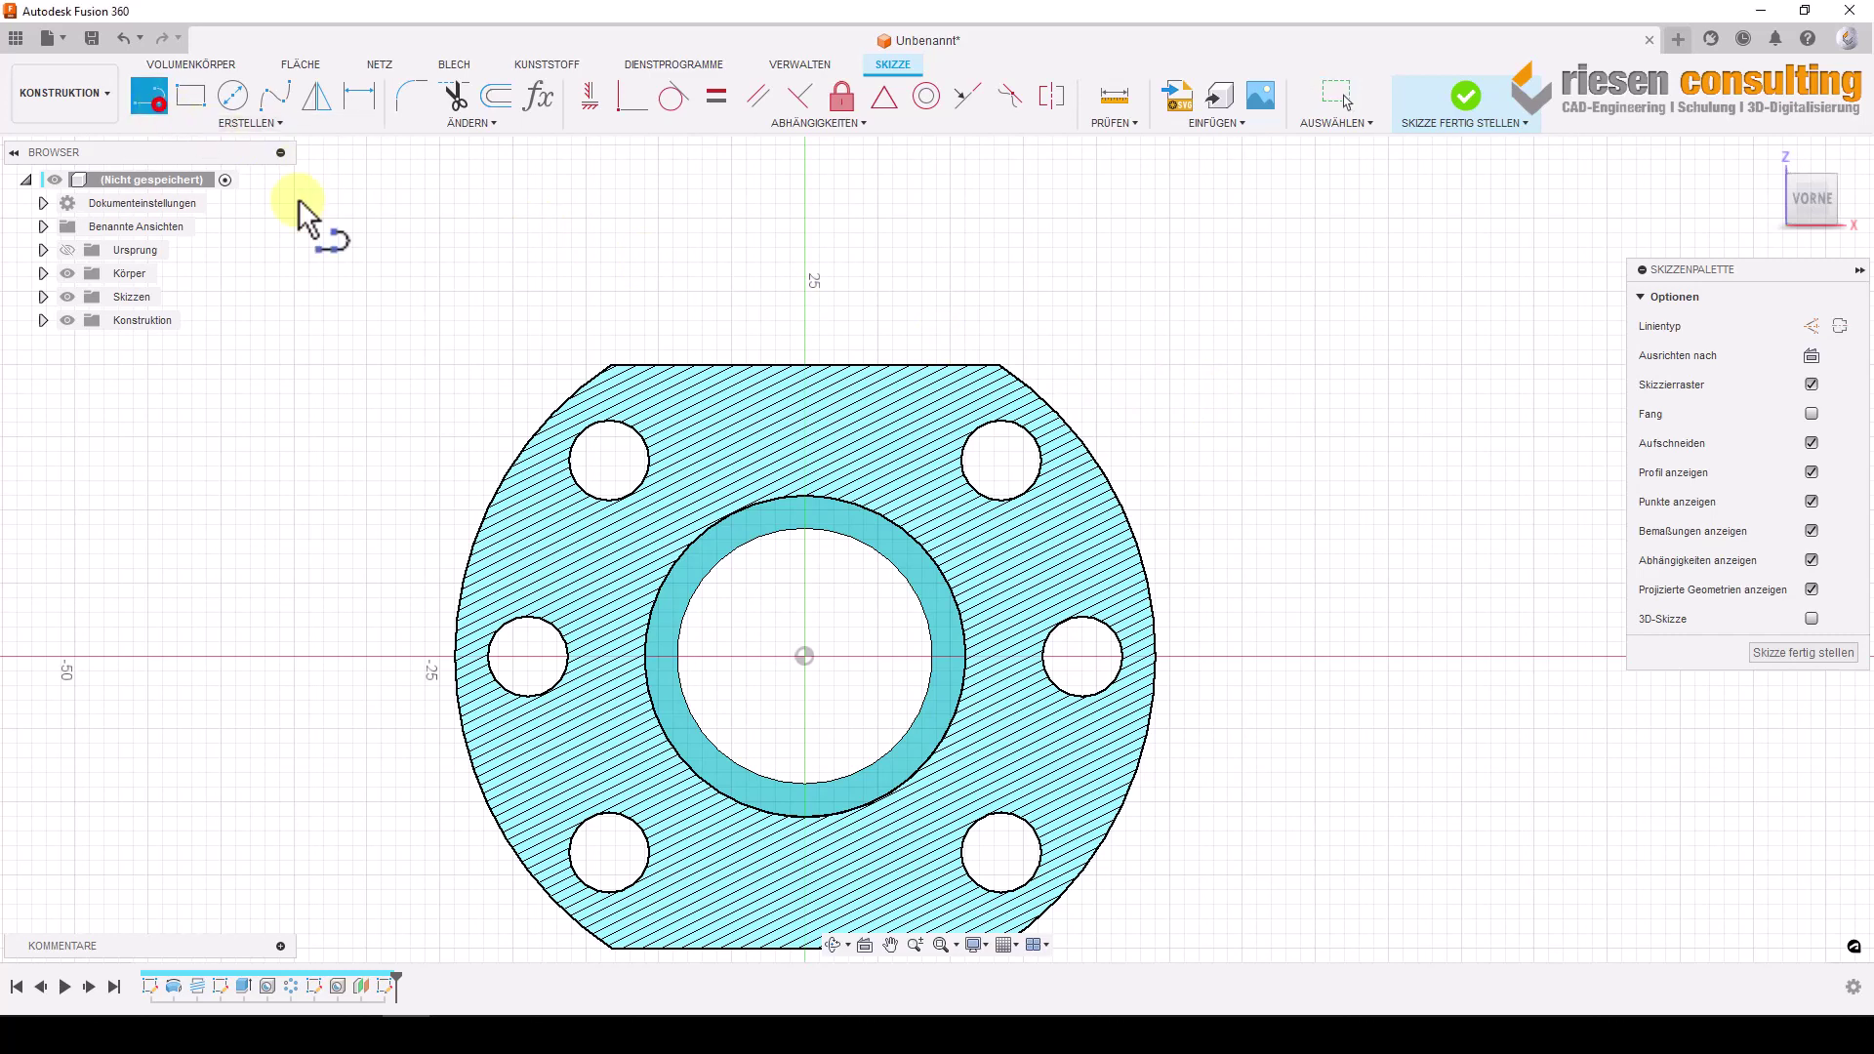
left_click(804, 653)
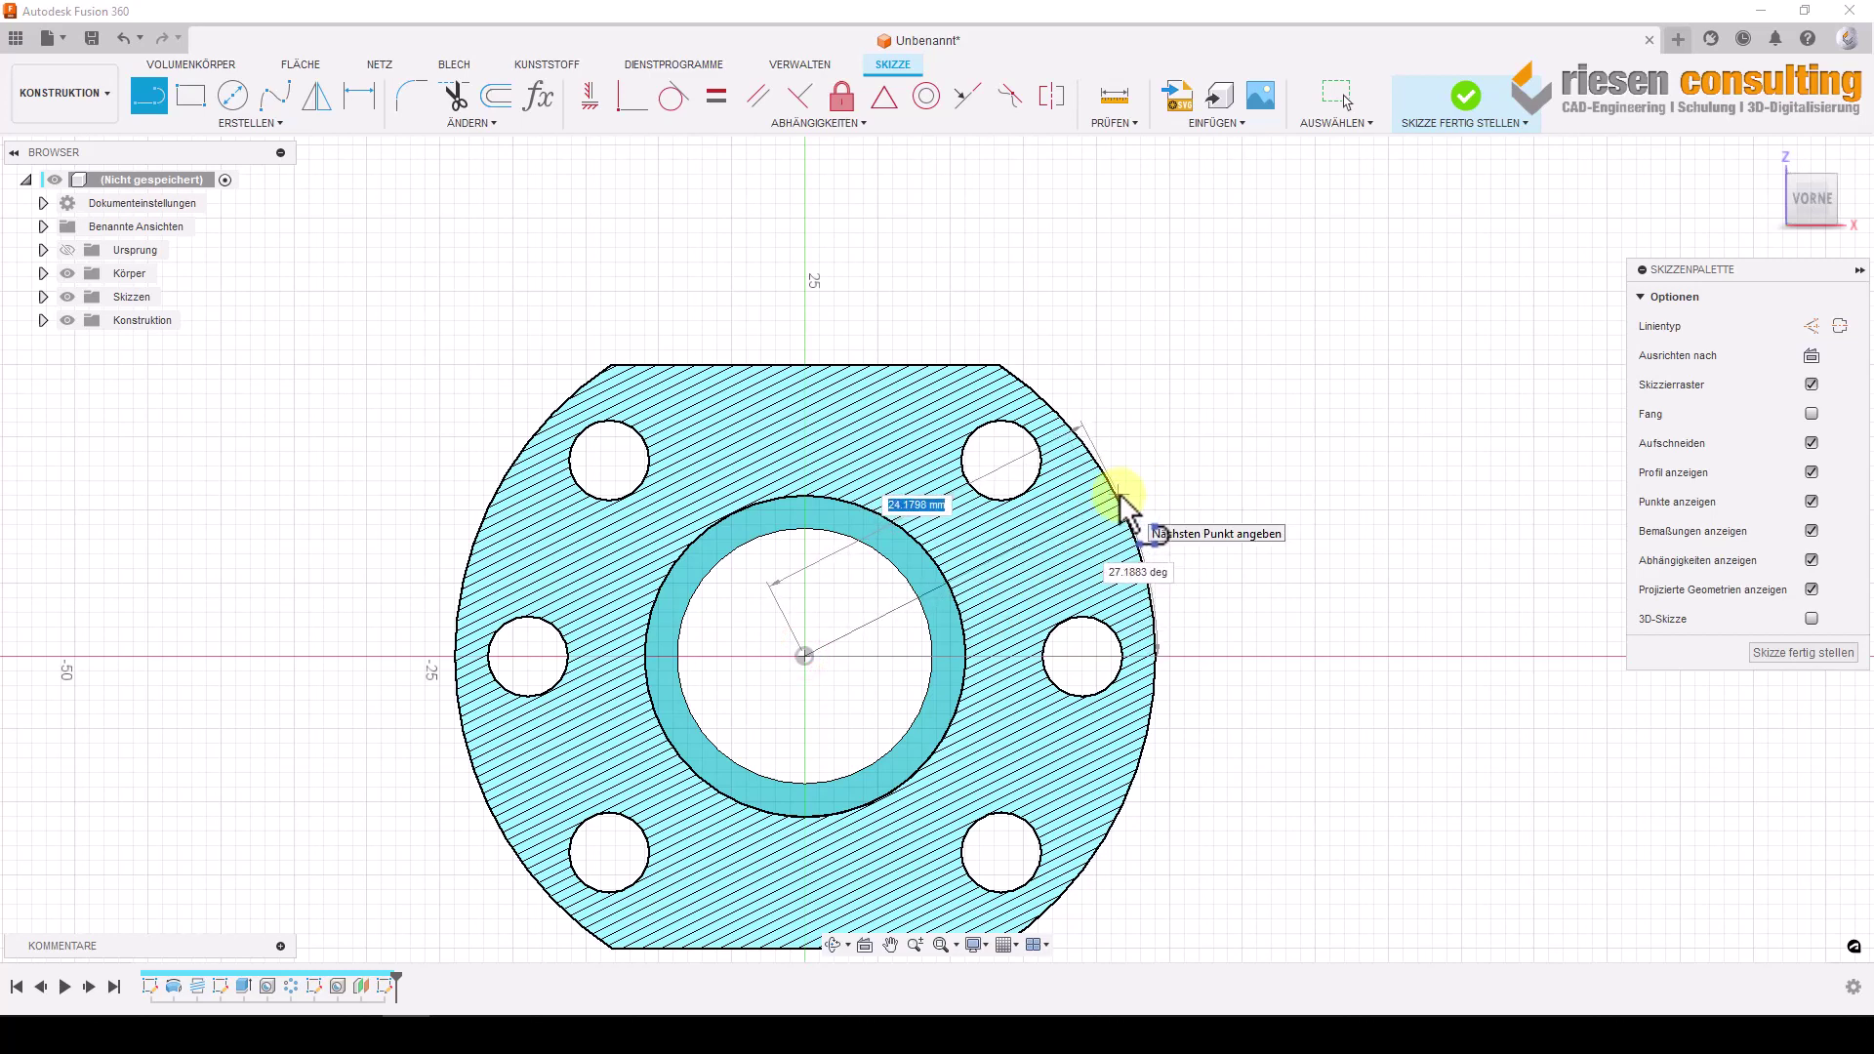
Project the whole body's outline into the offset-plane sketch.
key("Escape")
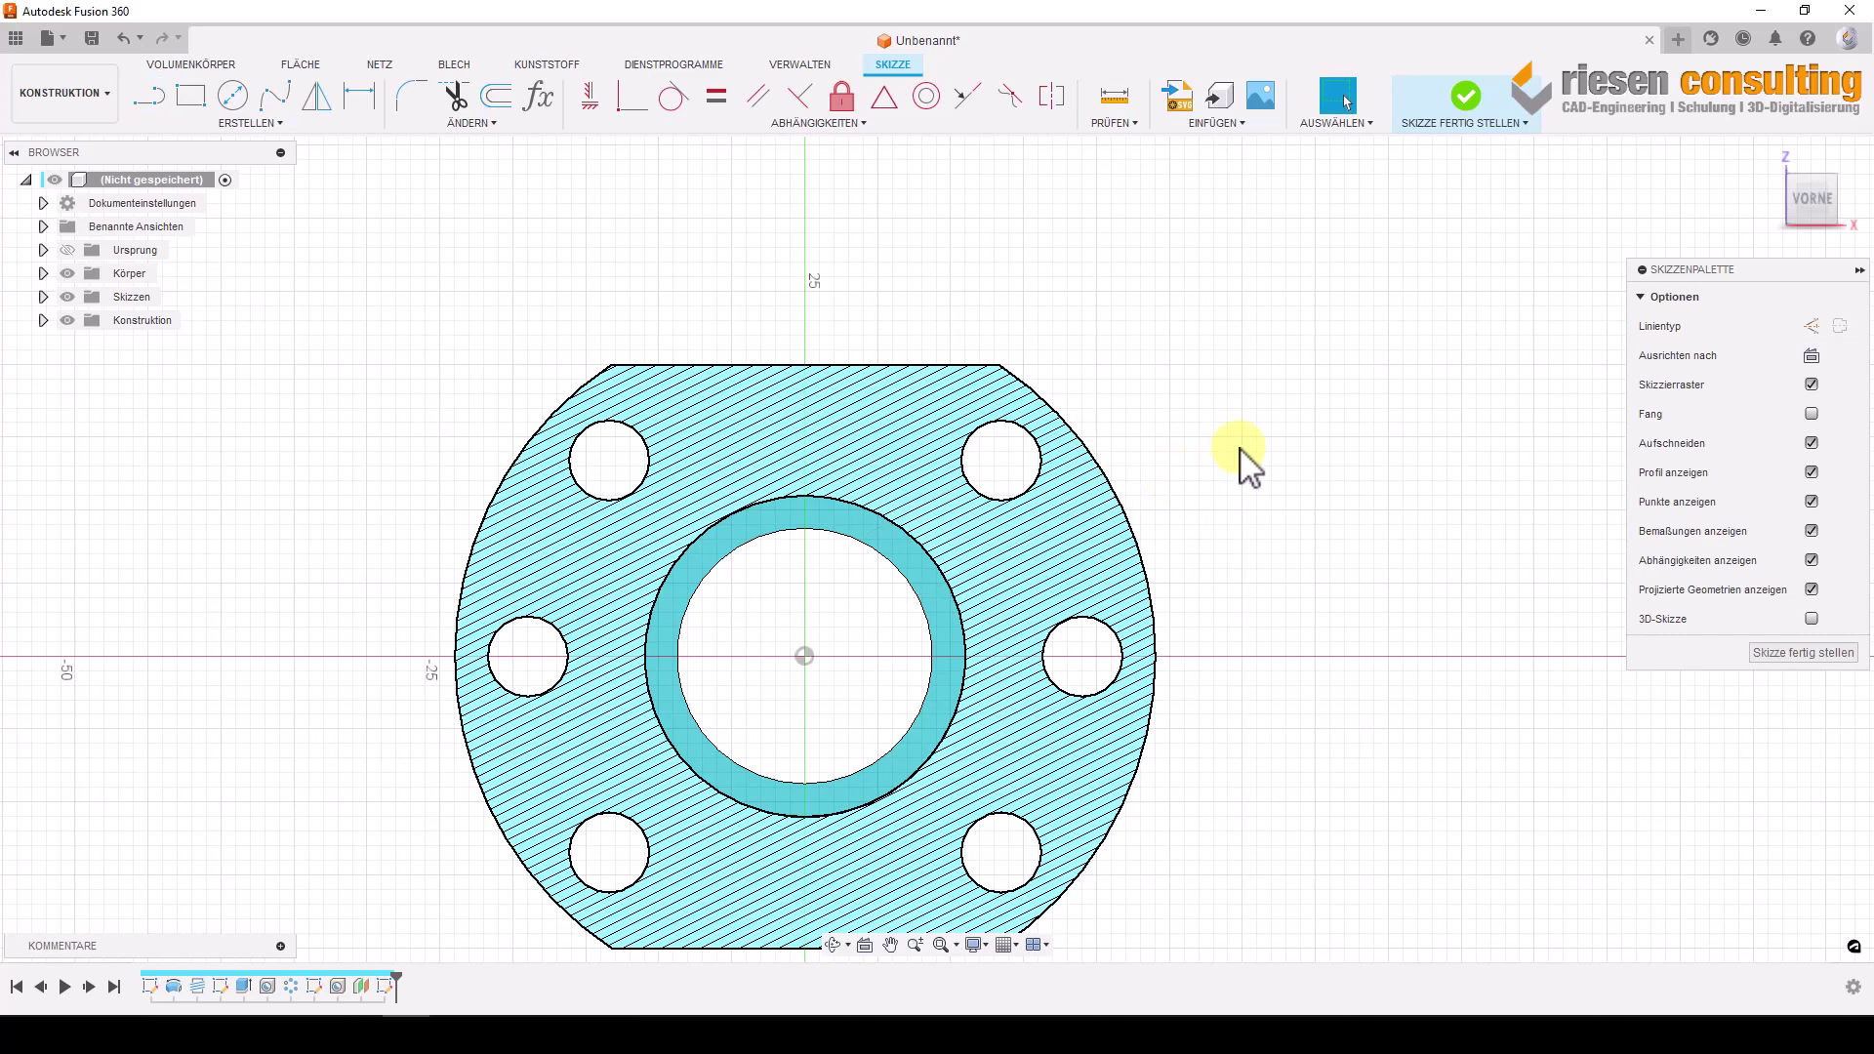
key("p")
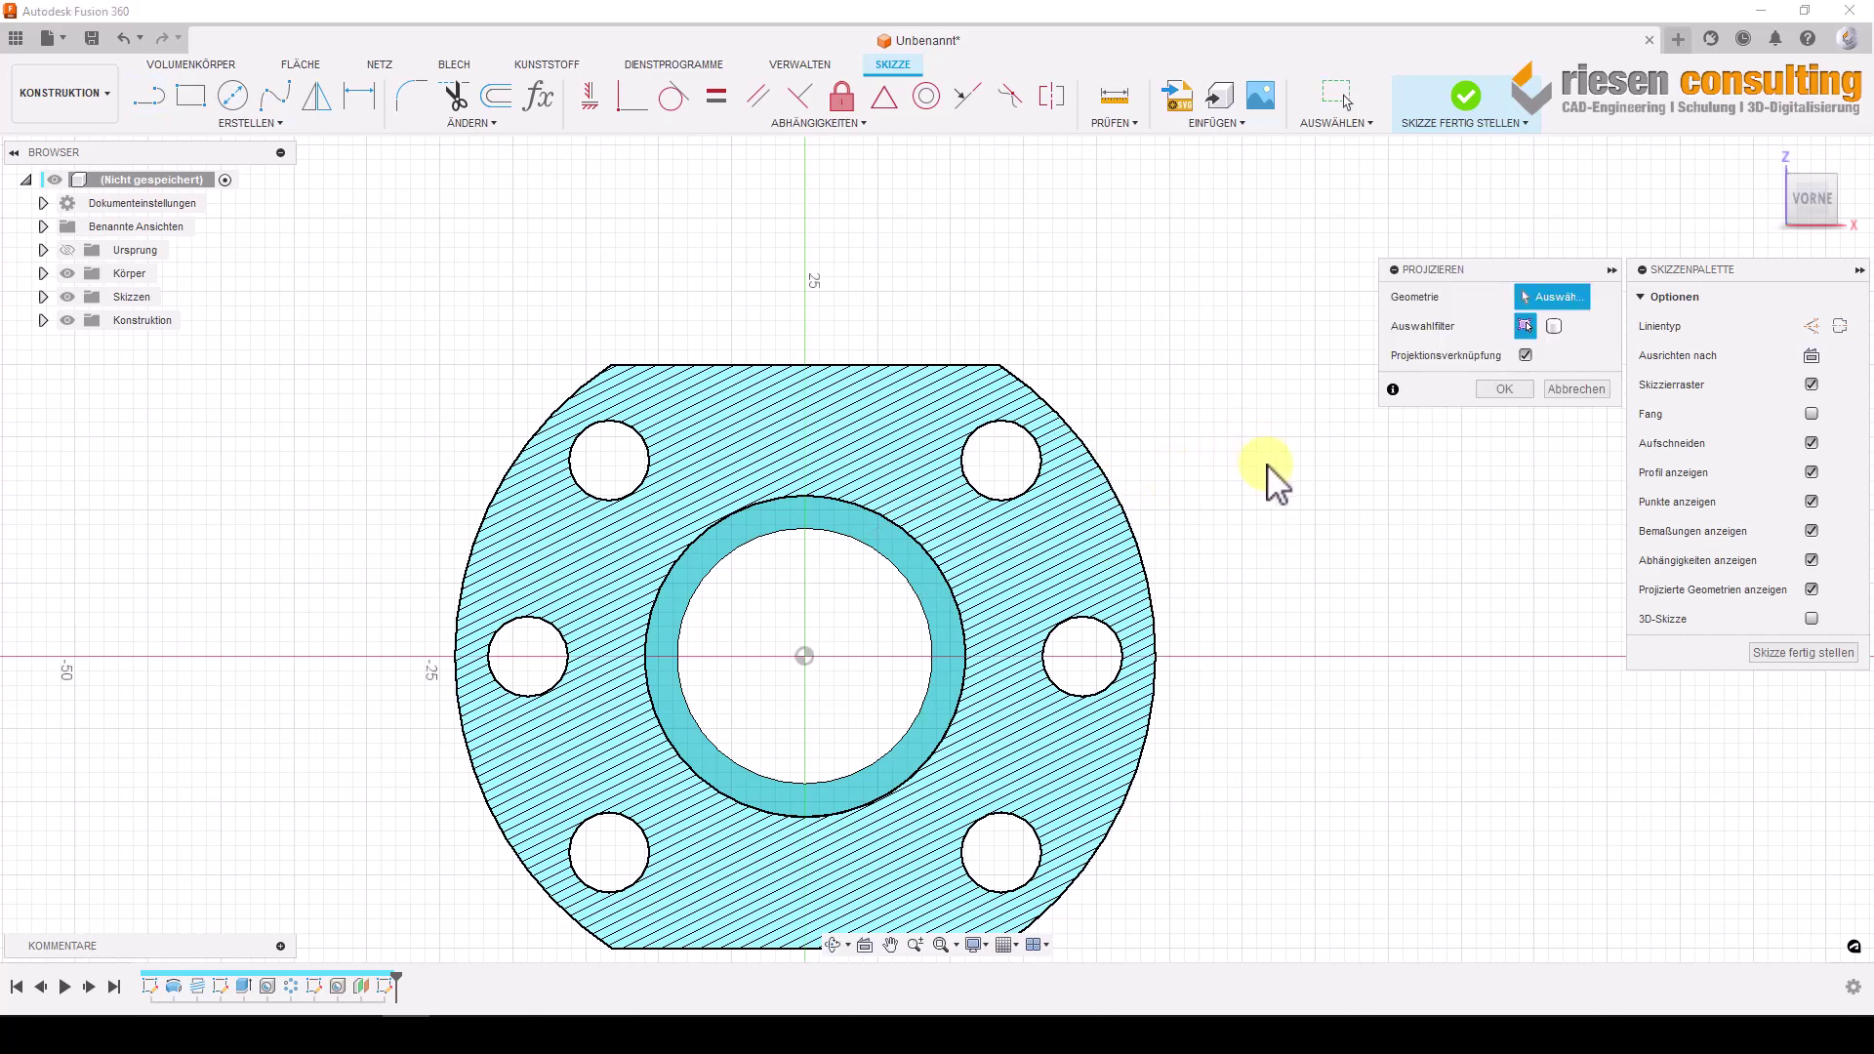
left_click(1556, 328)
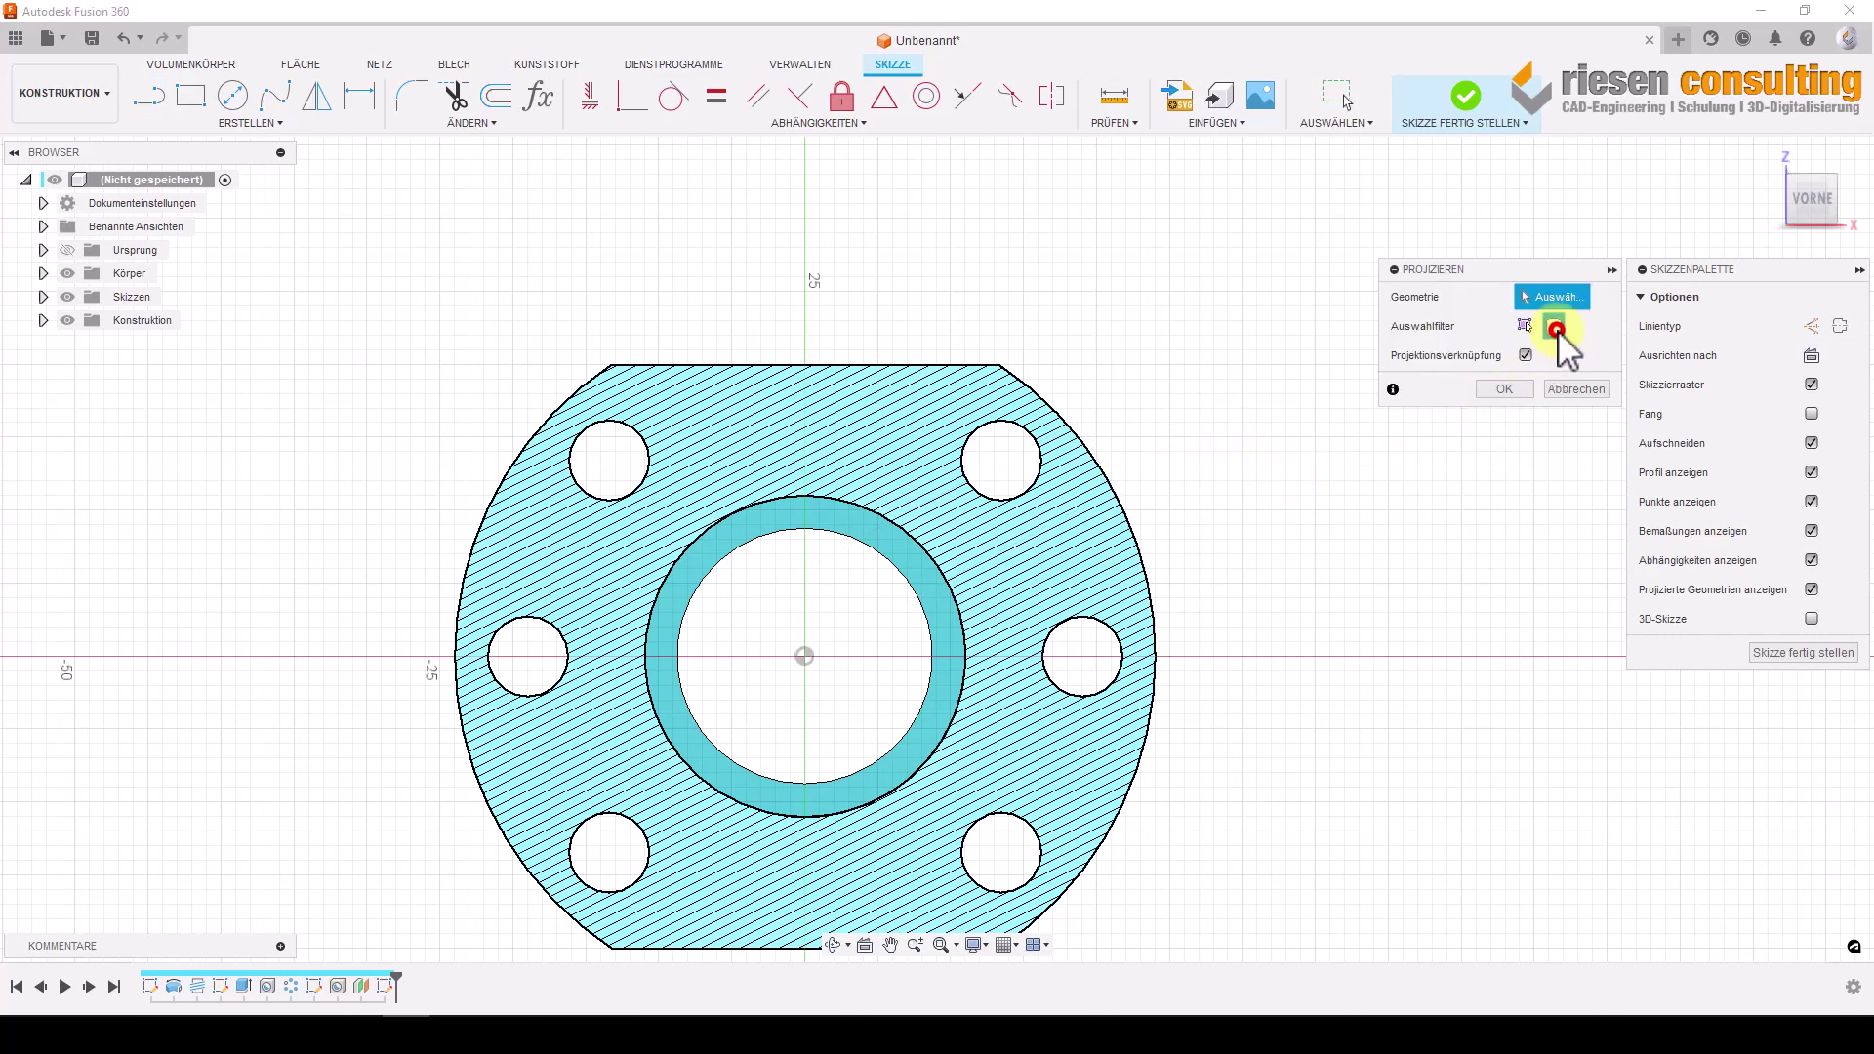
left_click(1124, 563)
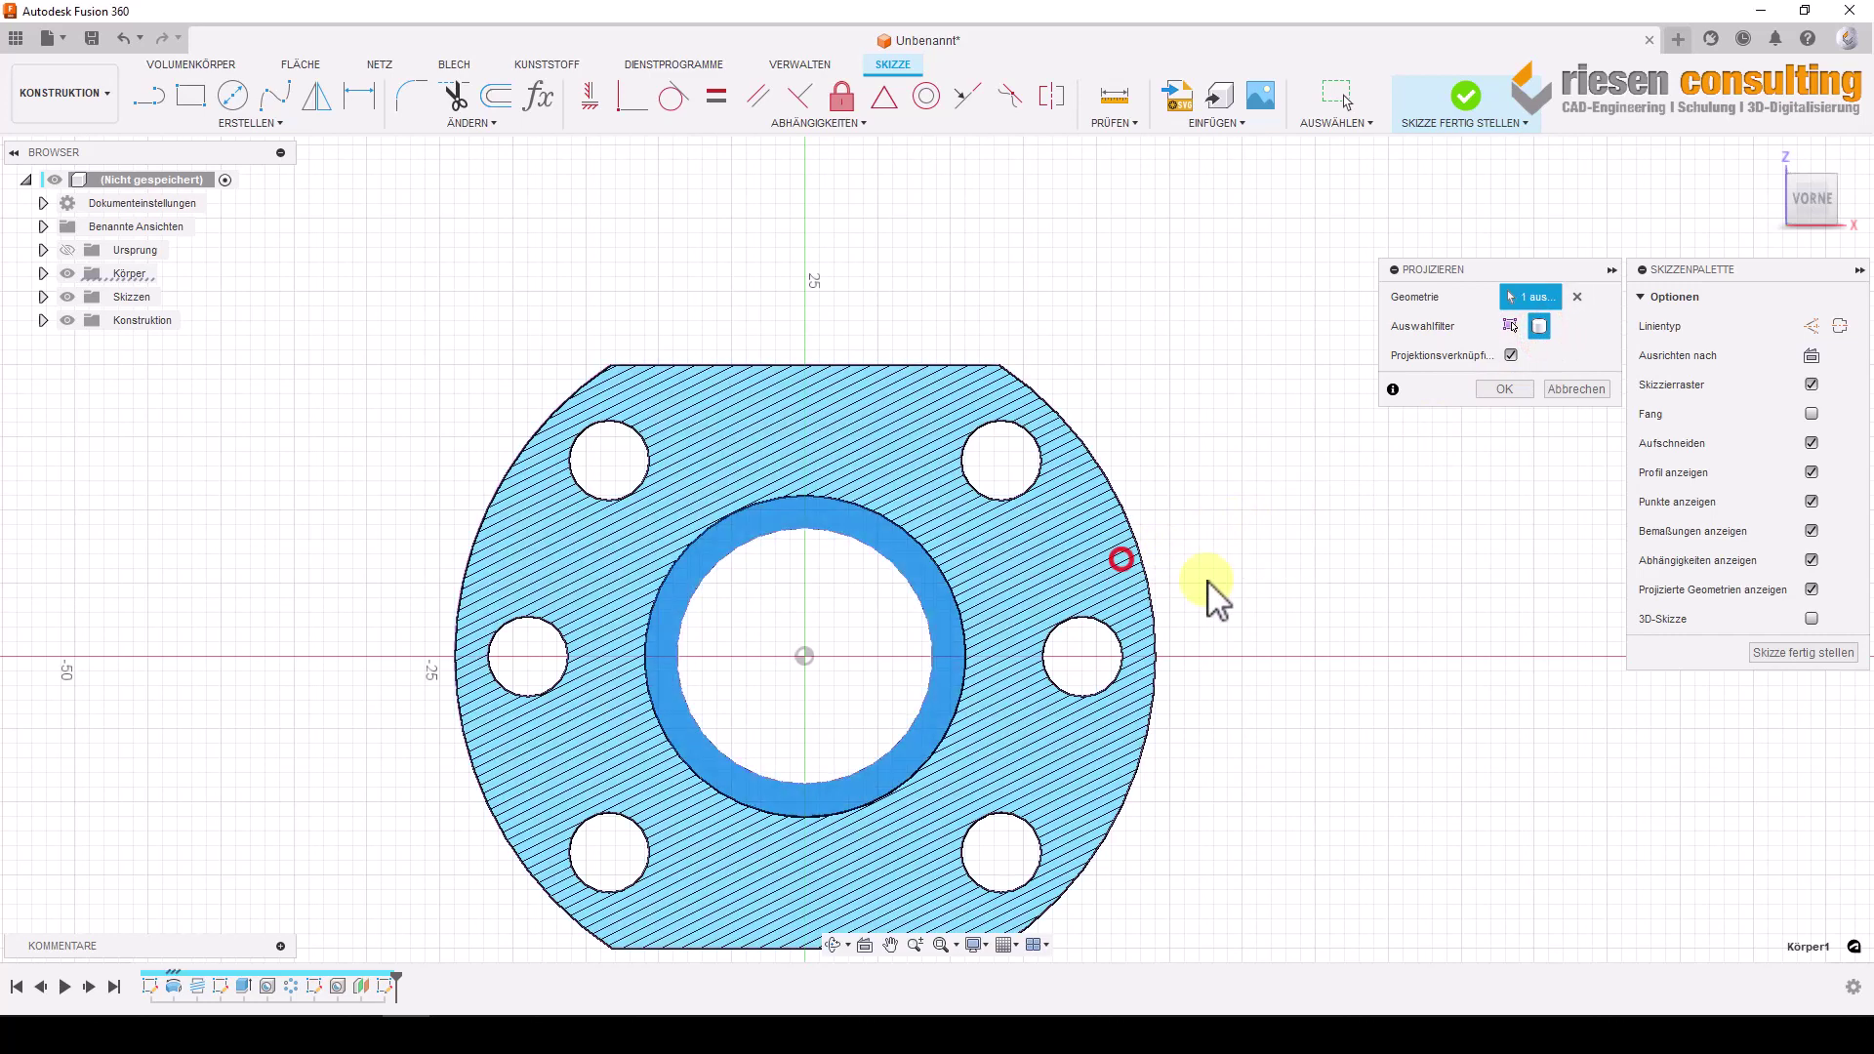
left_click(1504, 389)
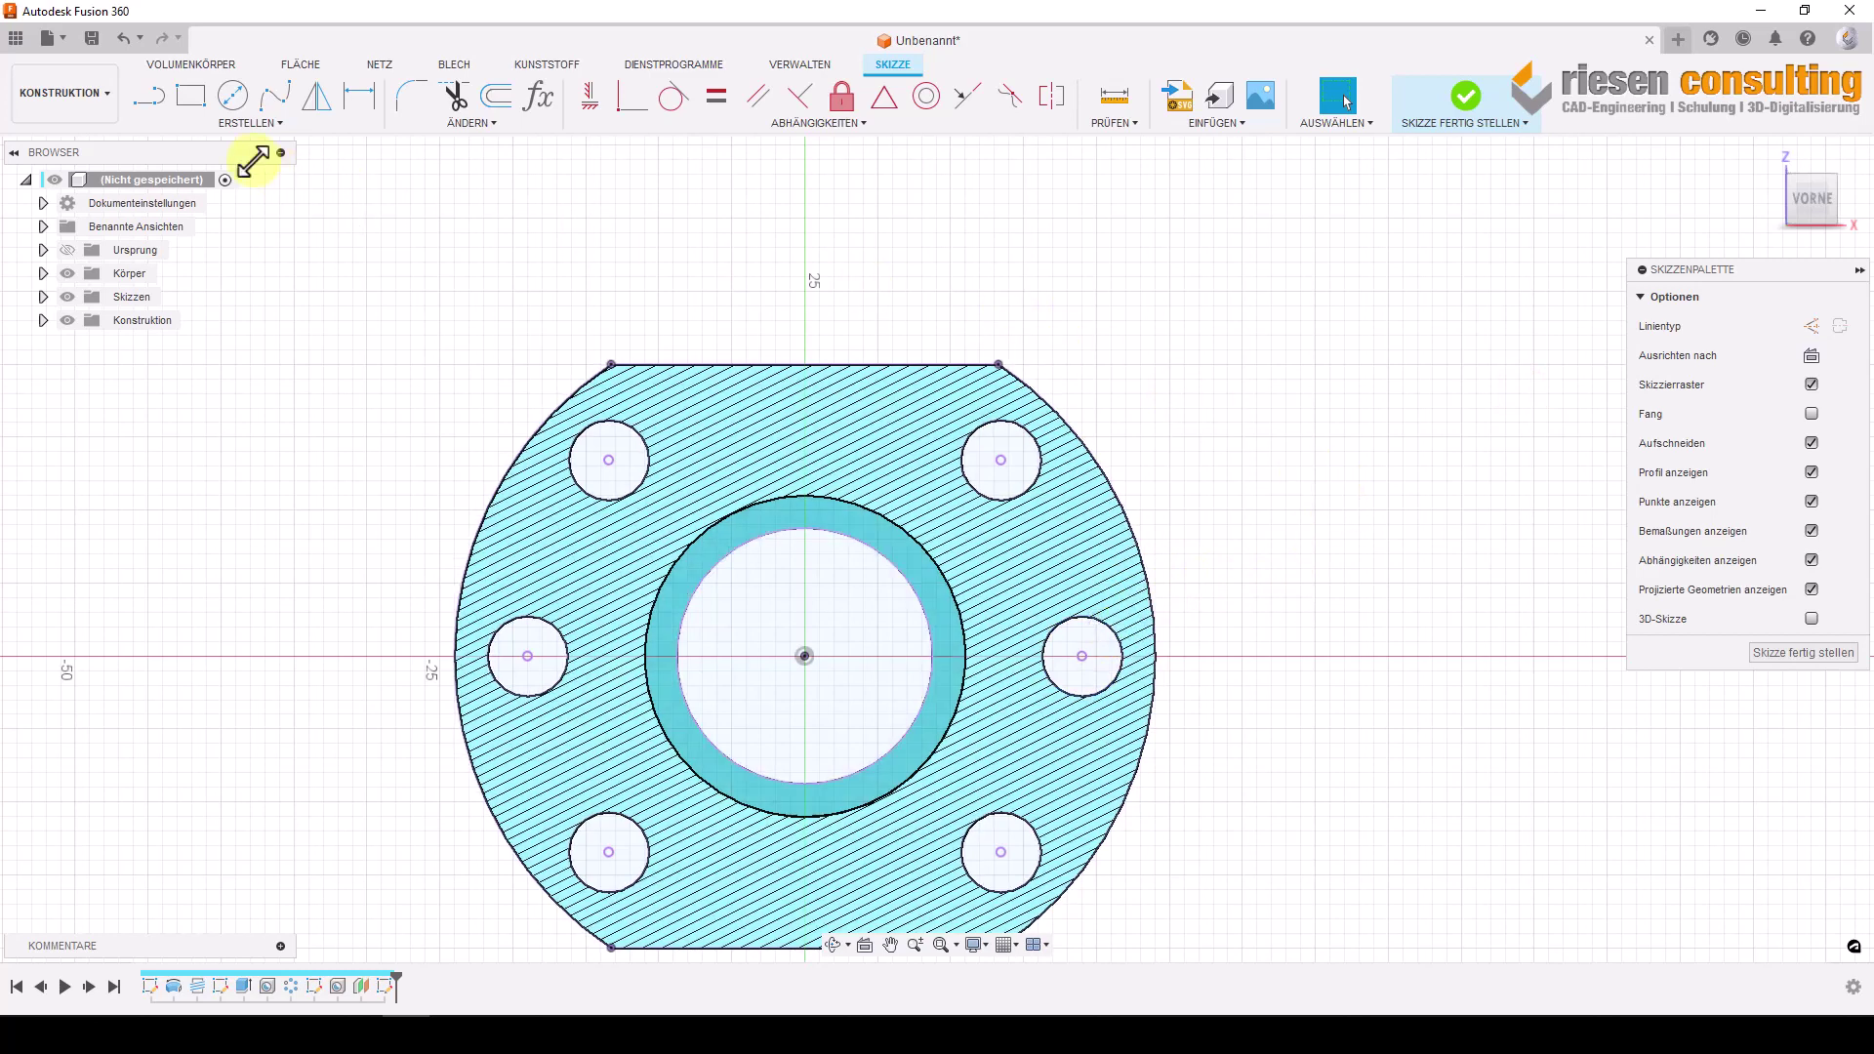
left_click(151, 96)
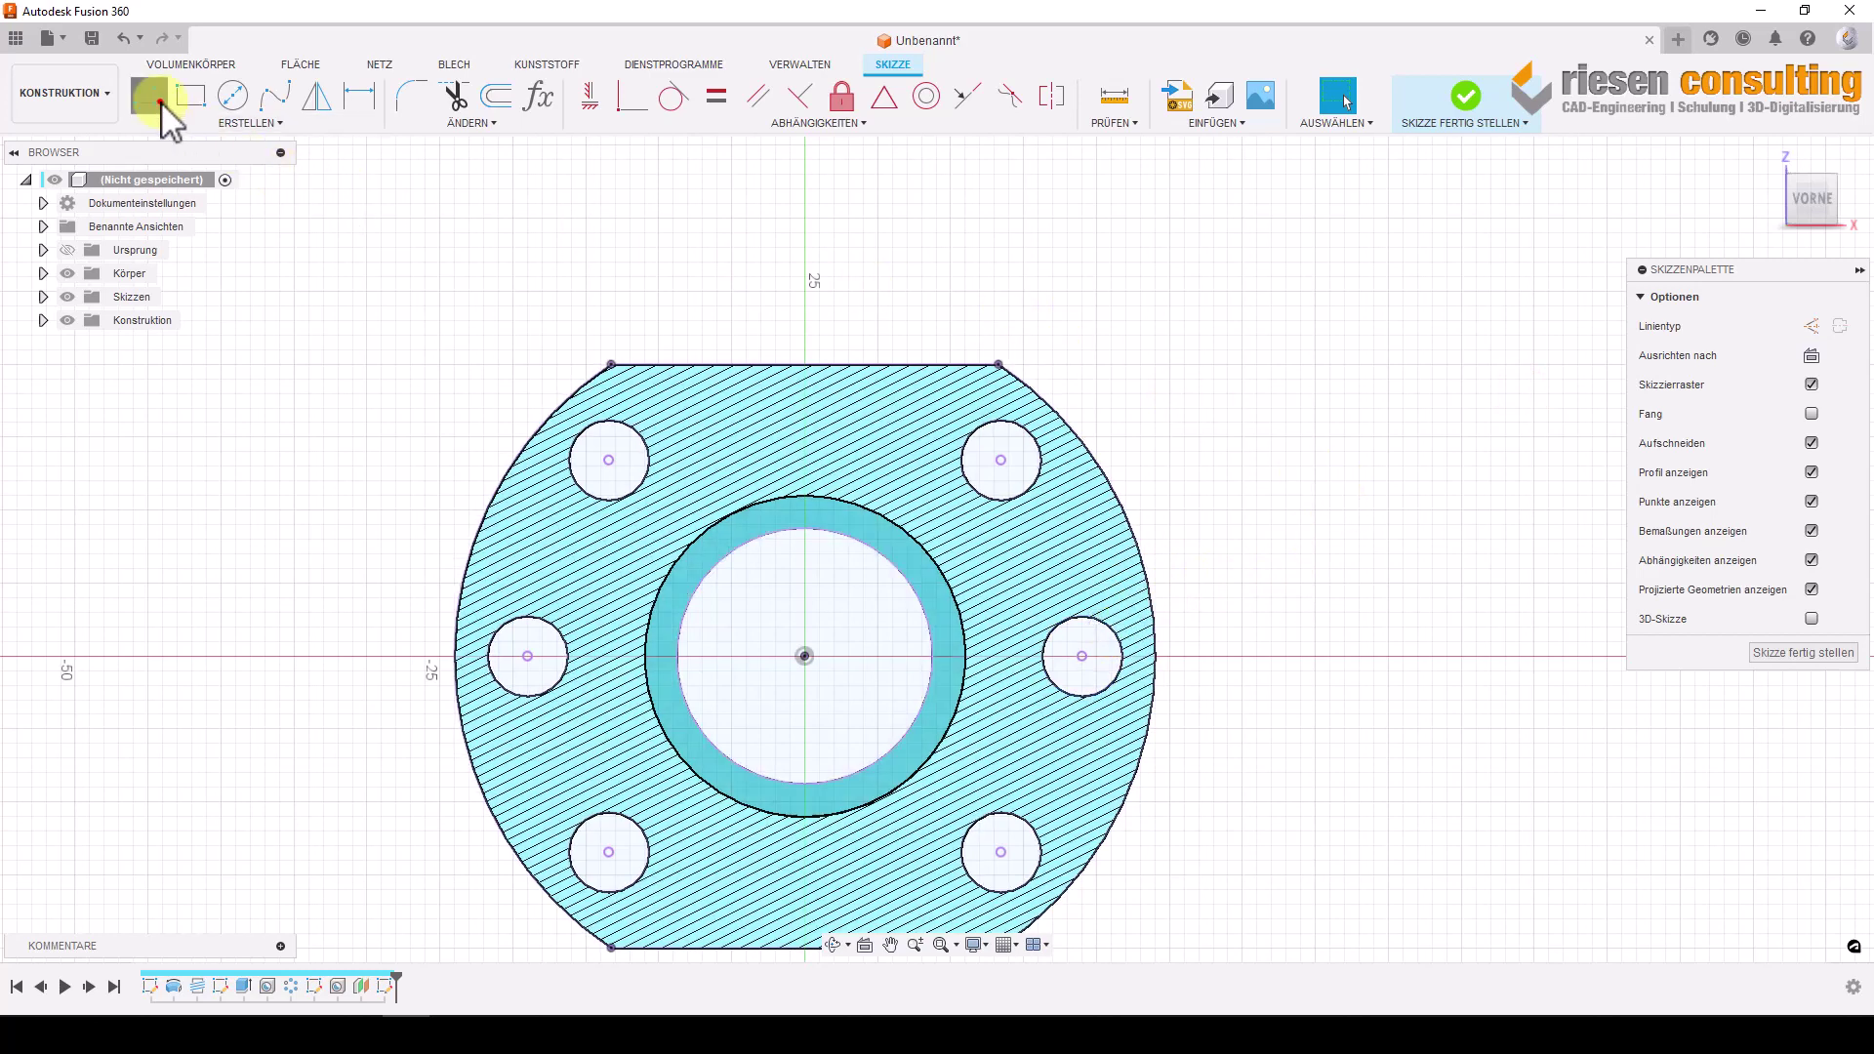
Draw centre lines from the sketch centre to the flange rim and to the right hole.
left_click(805, 653)
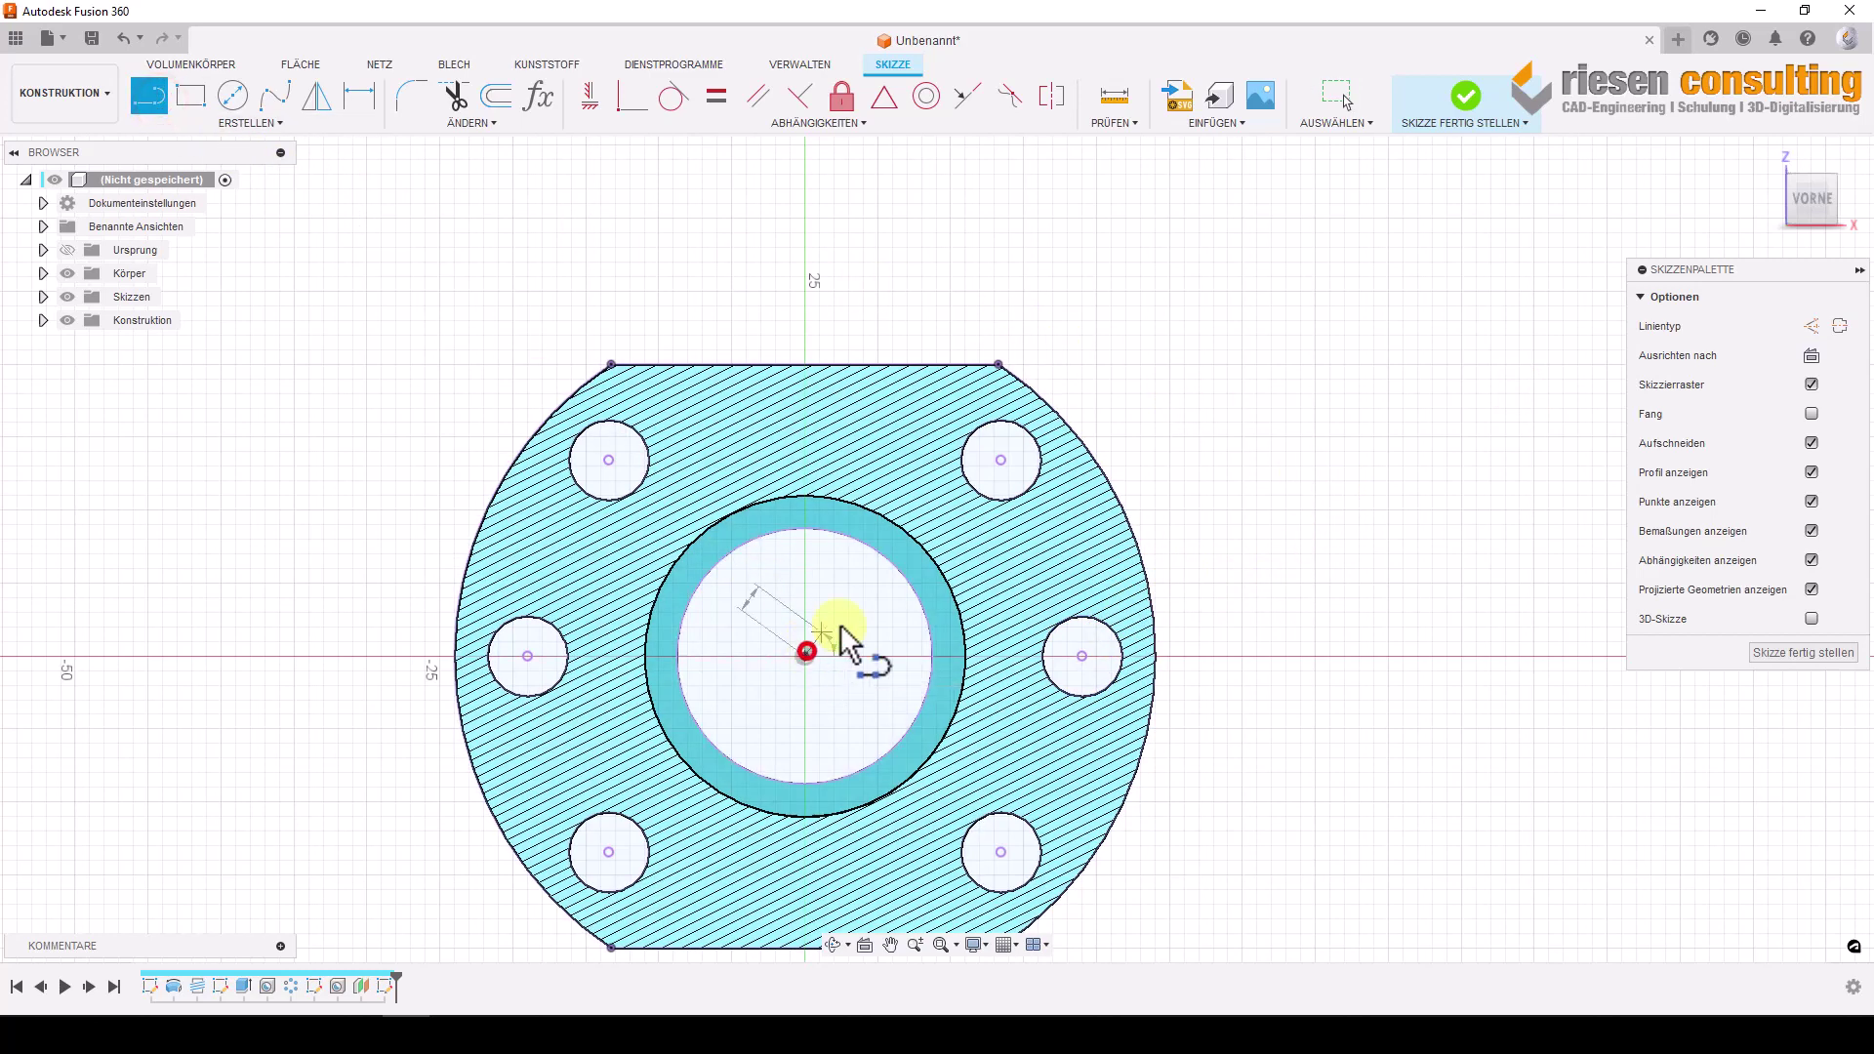
left_click(1121, 513)
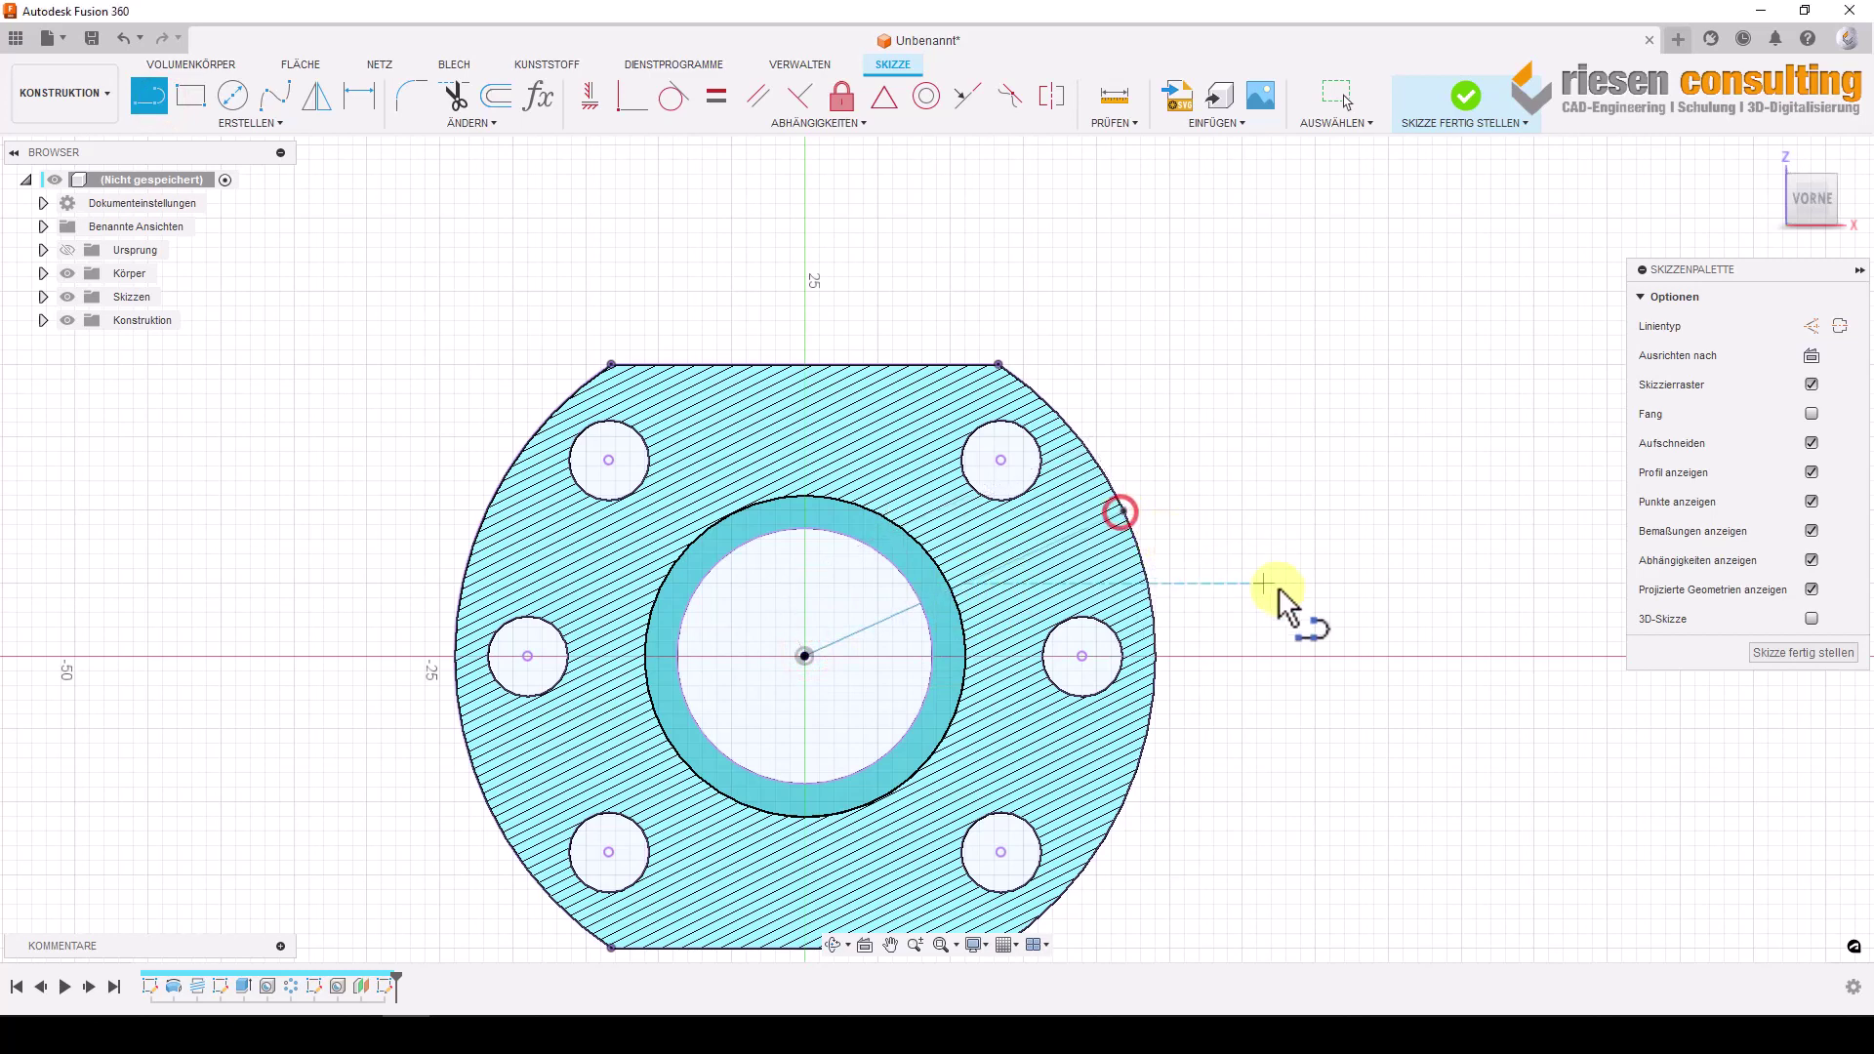
left_click(804, 656)
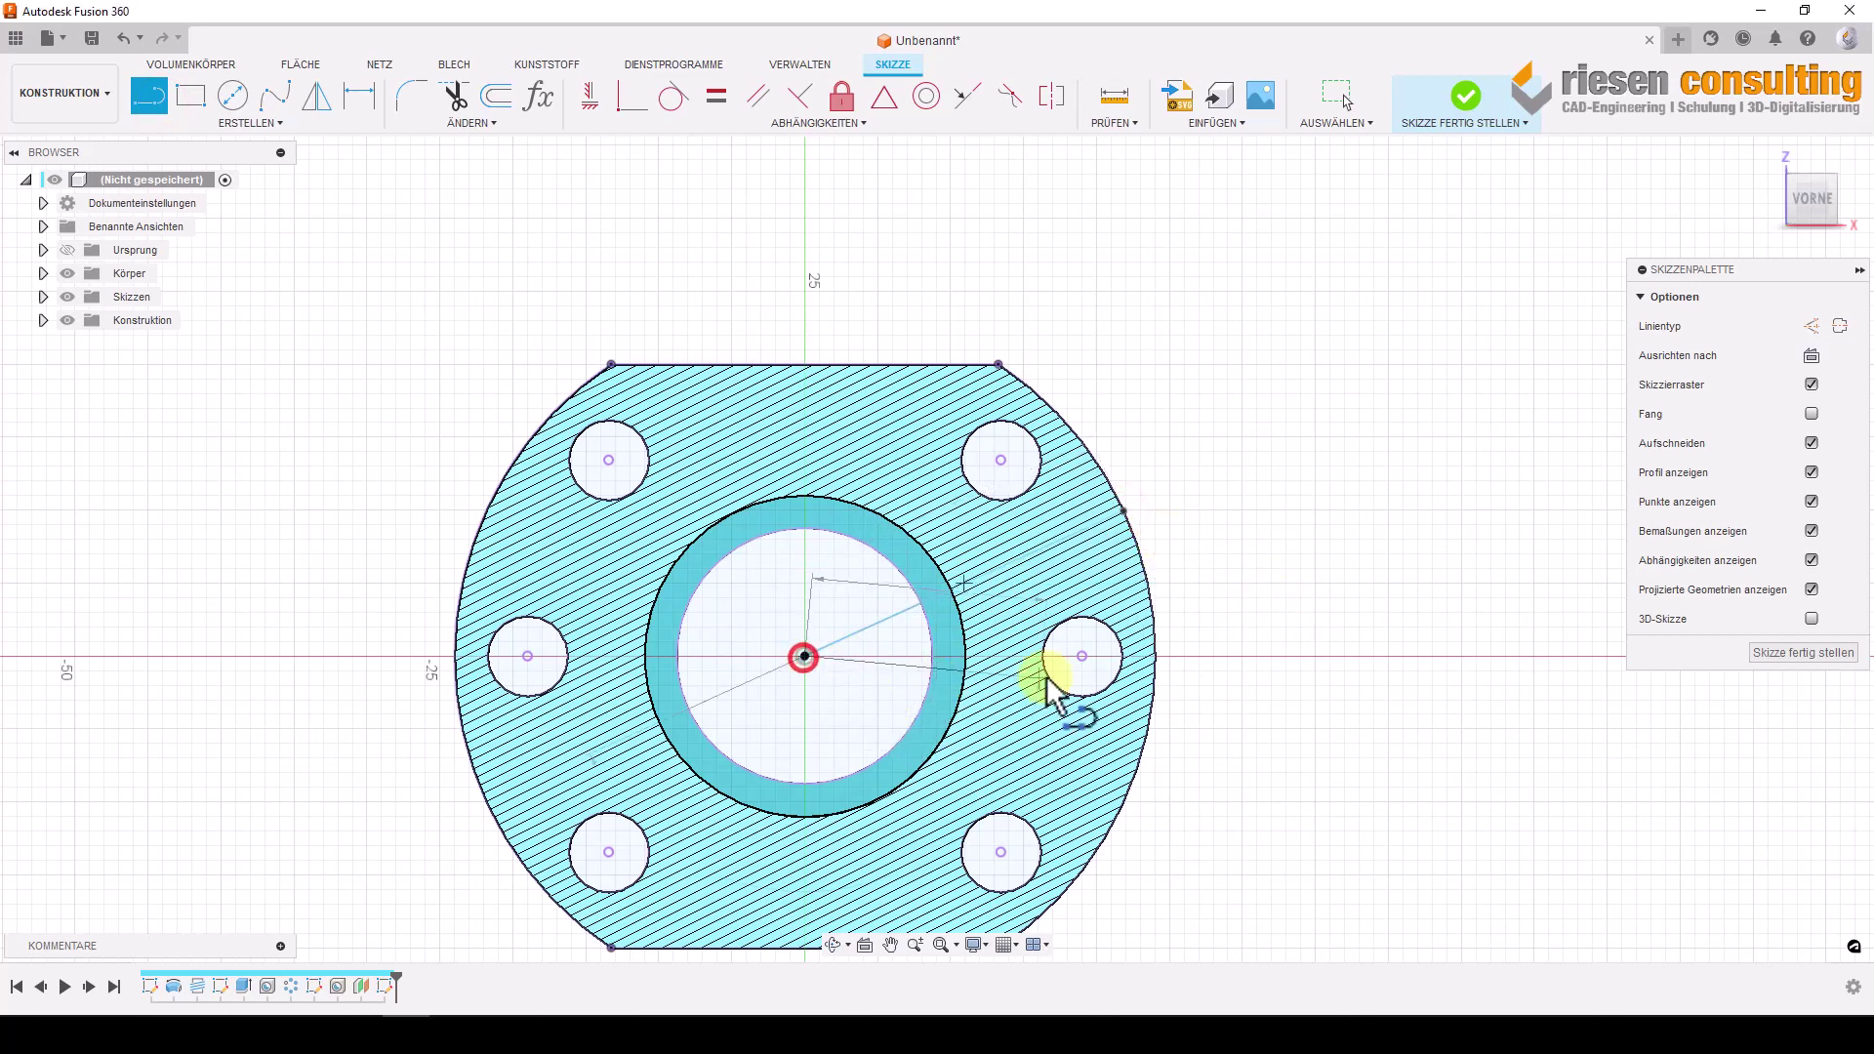
left_click(1081, 656)
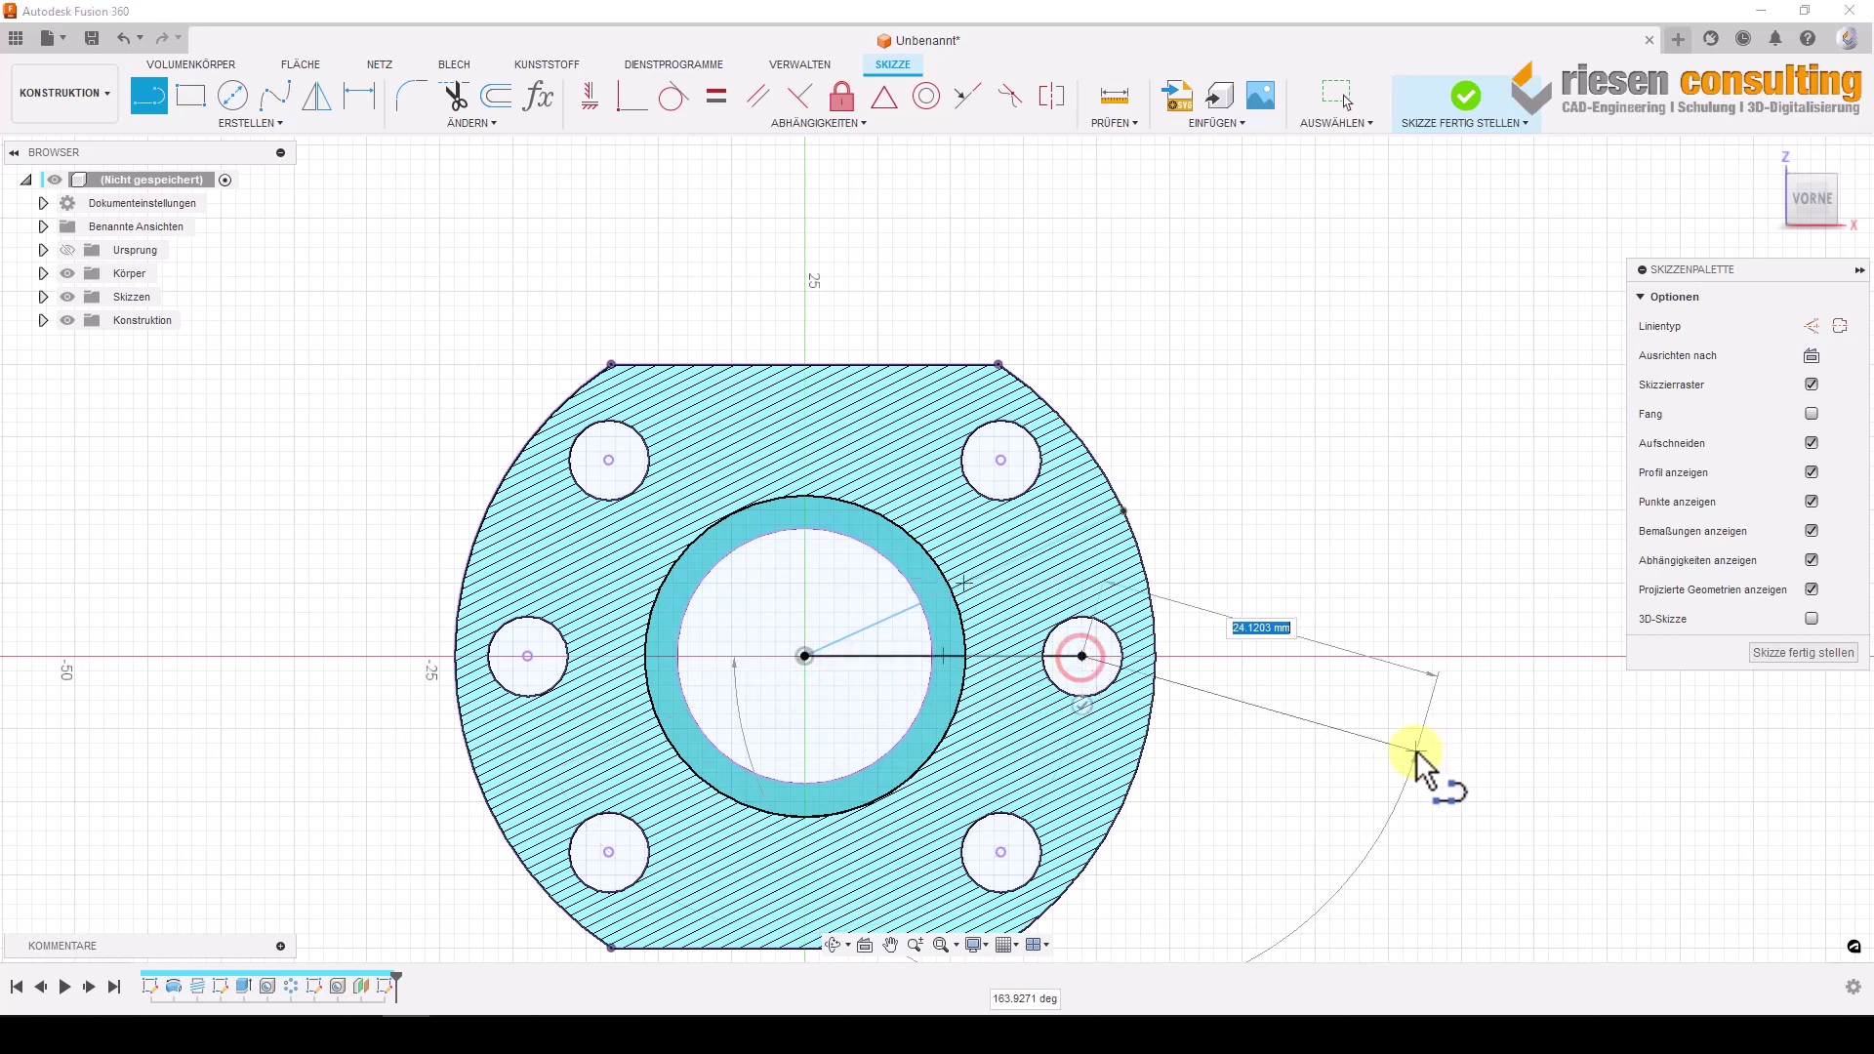
key("Escape")
left_click(902, 665)
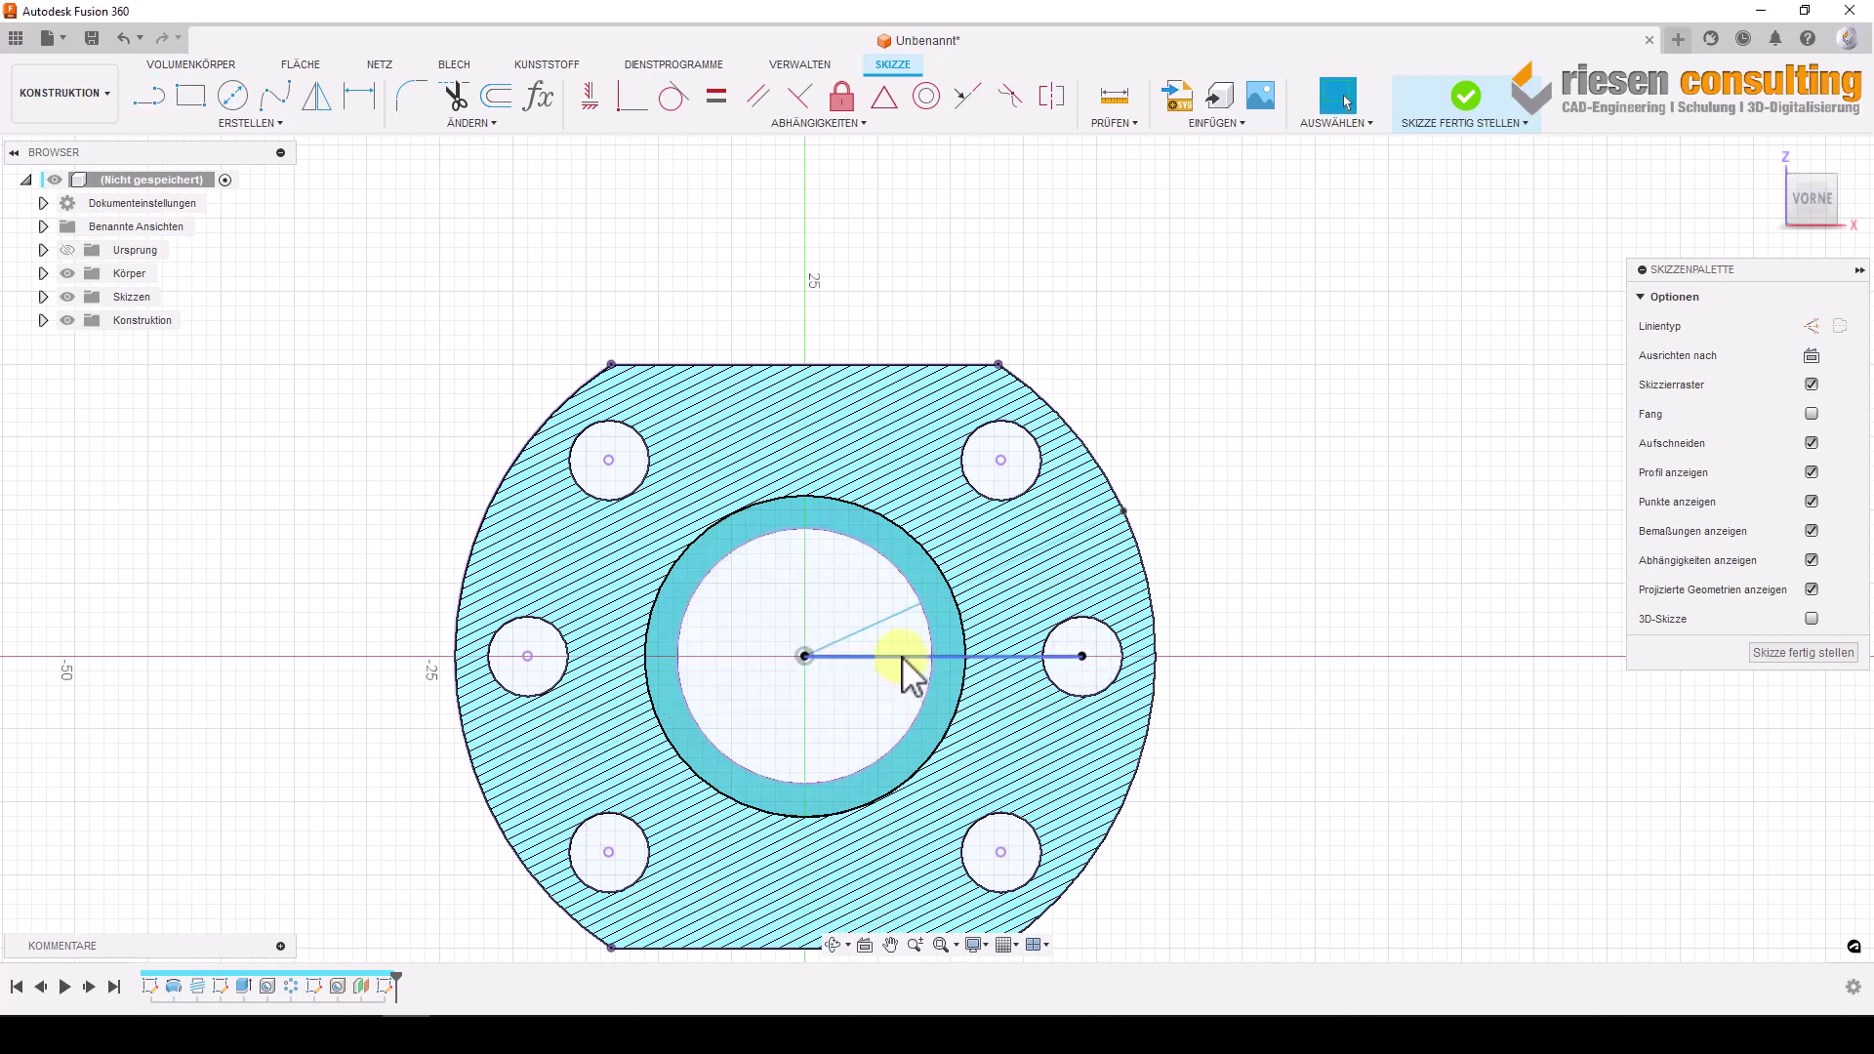
left_click(1362, 758)
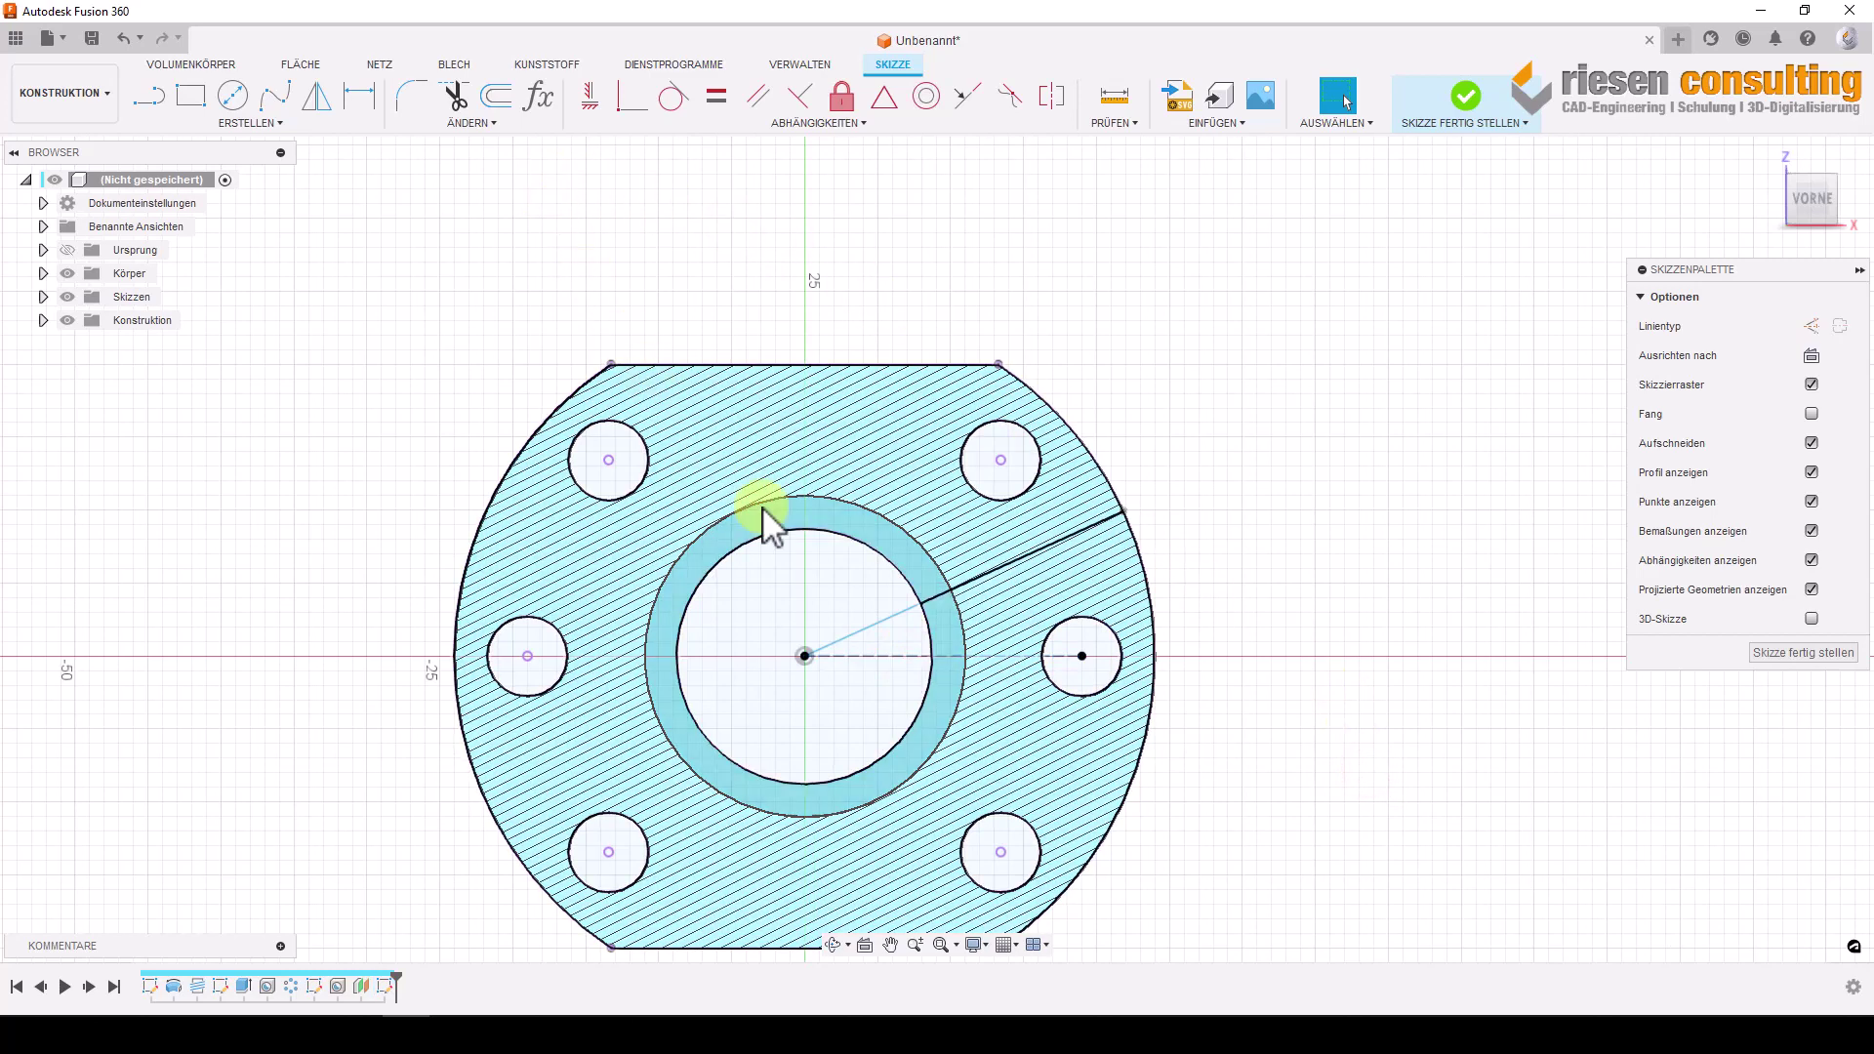
left_click(886, 620)
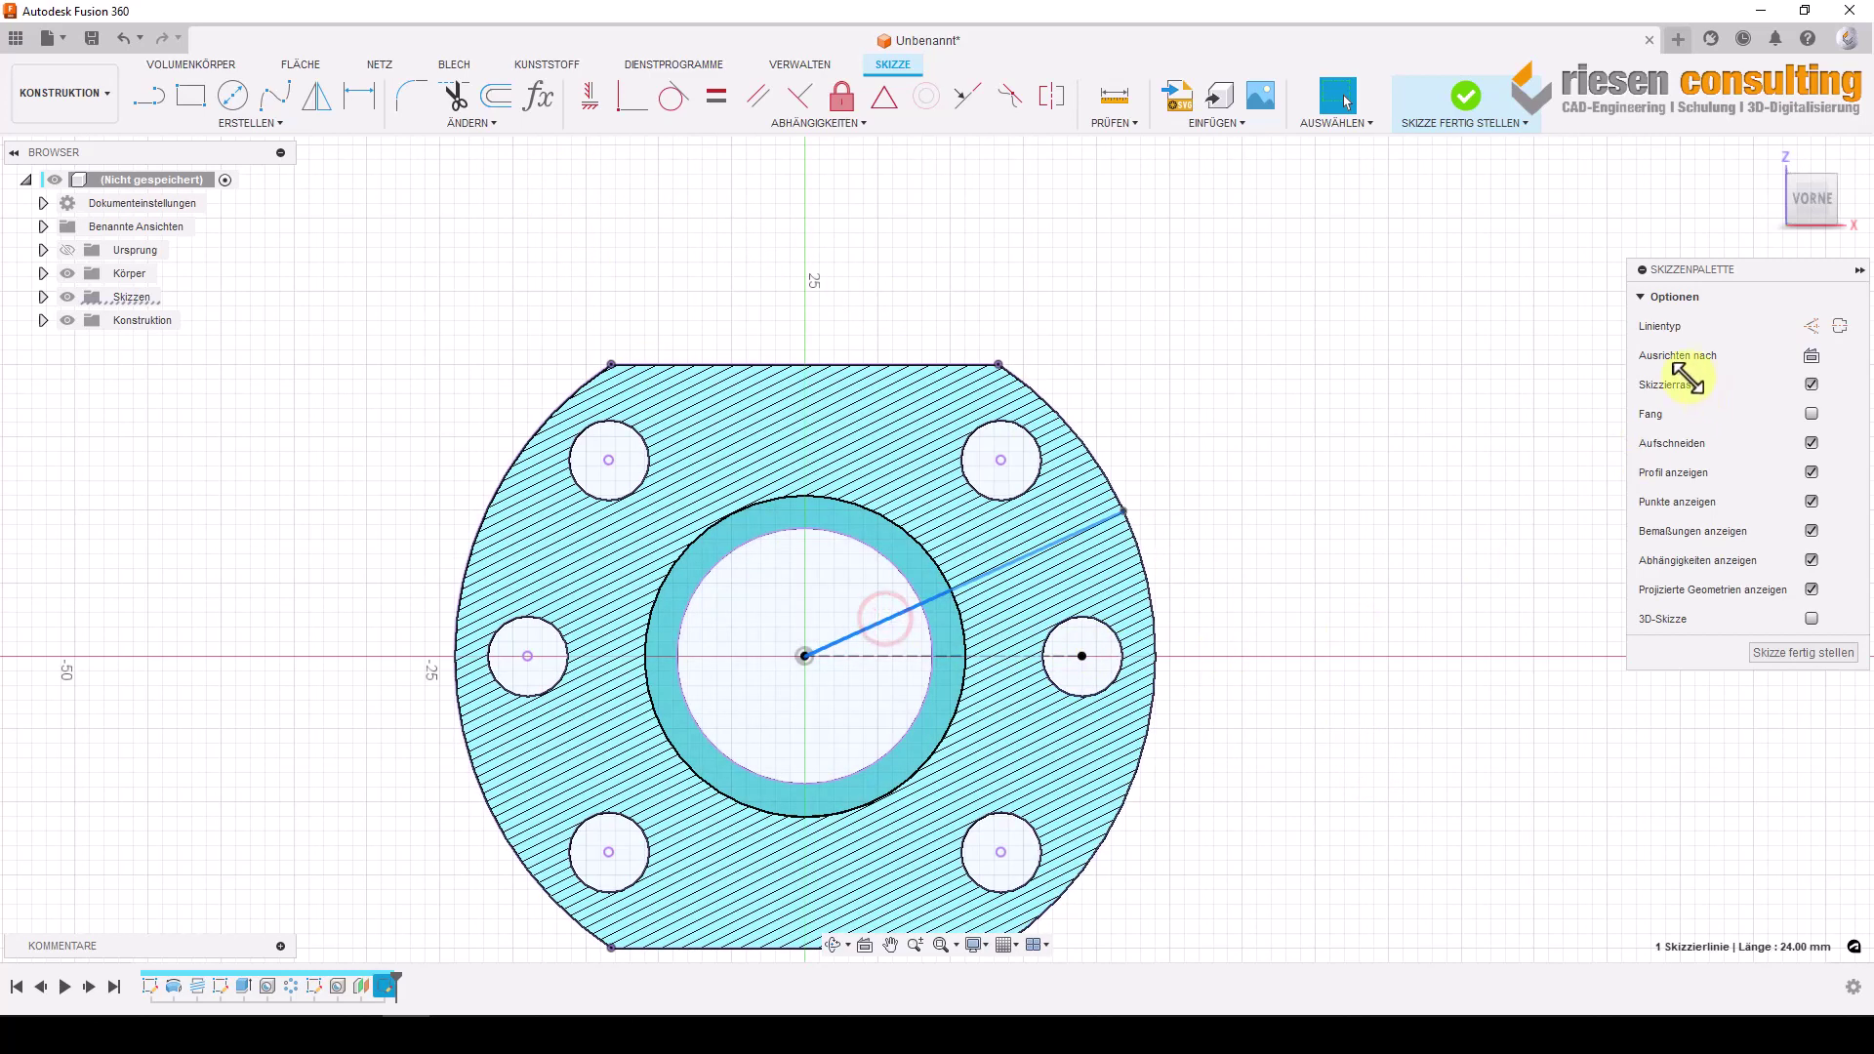
left_click(1839, 325)
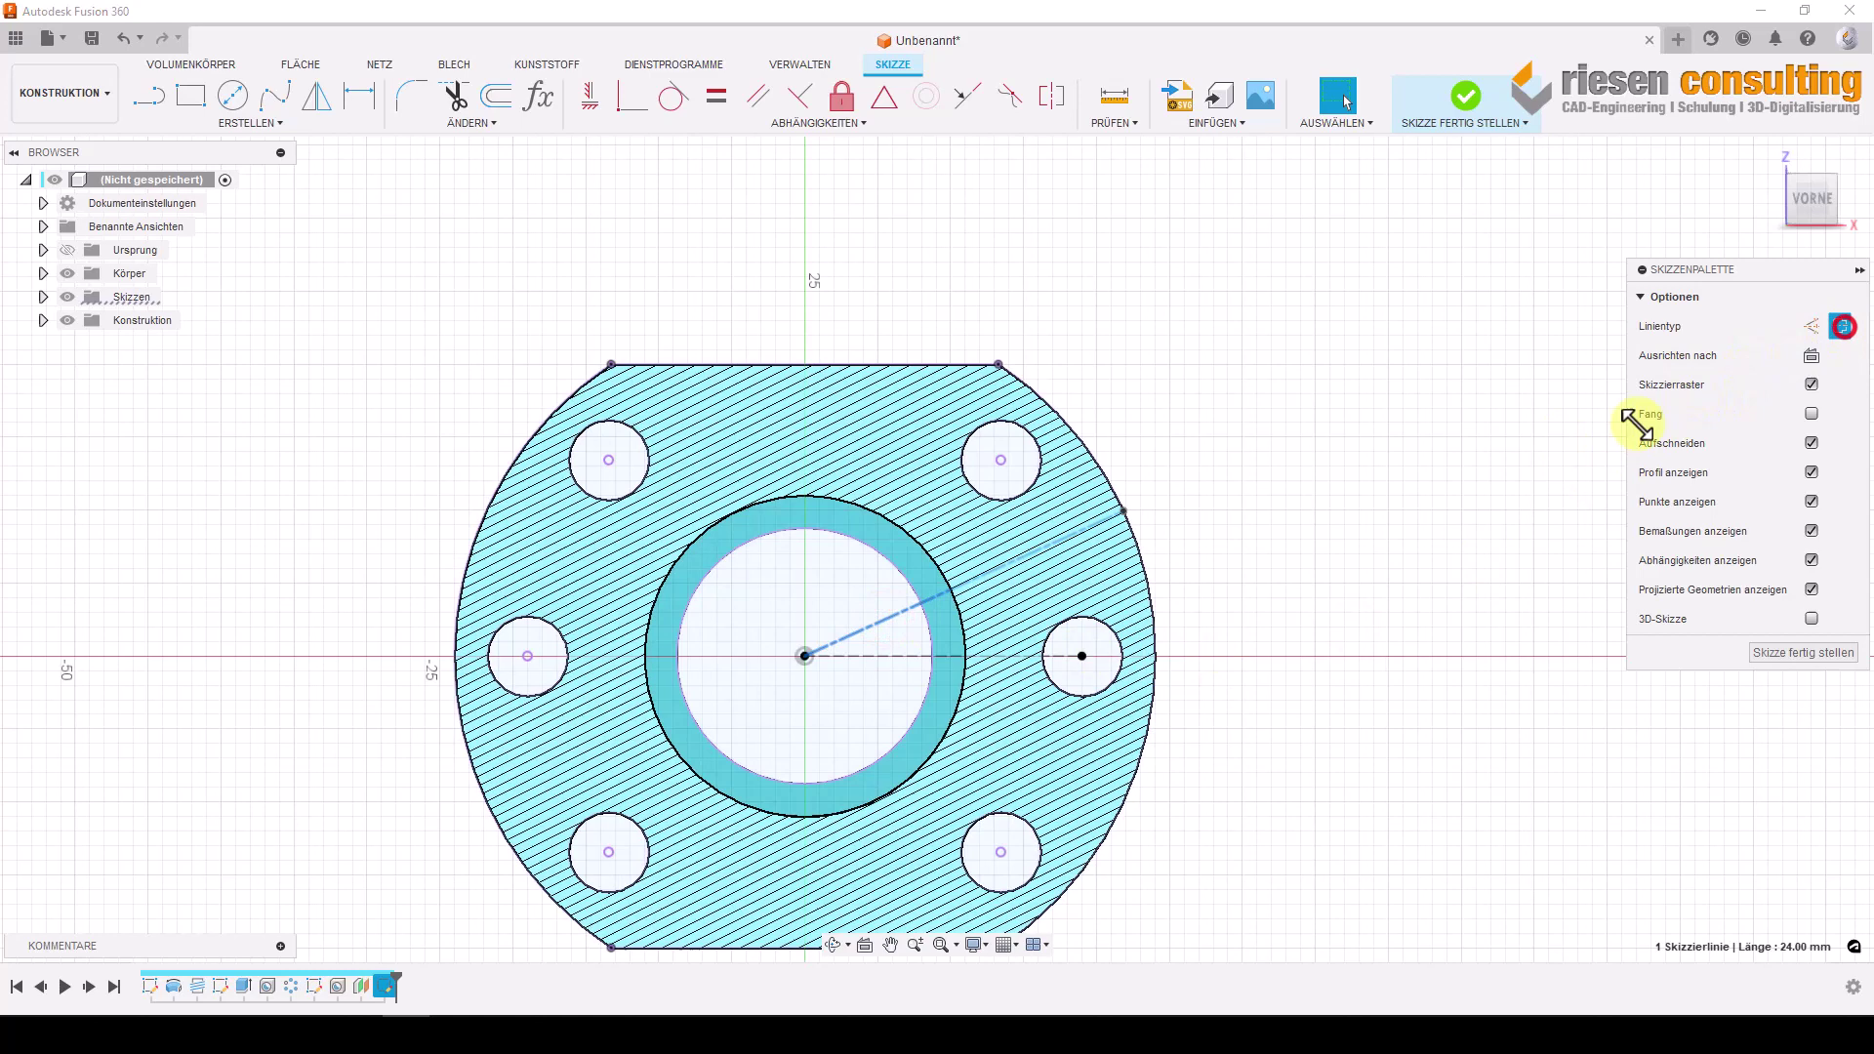
Dimension the angle between the two centre lines at 22.5°.
left_click(1368, 463)
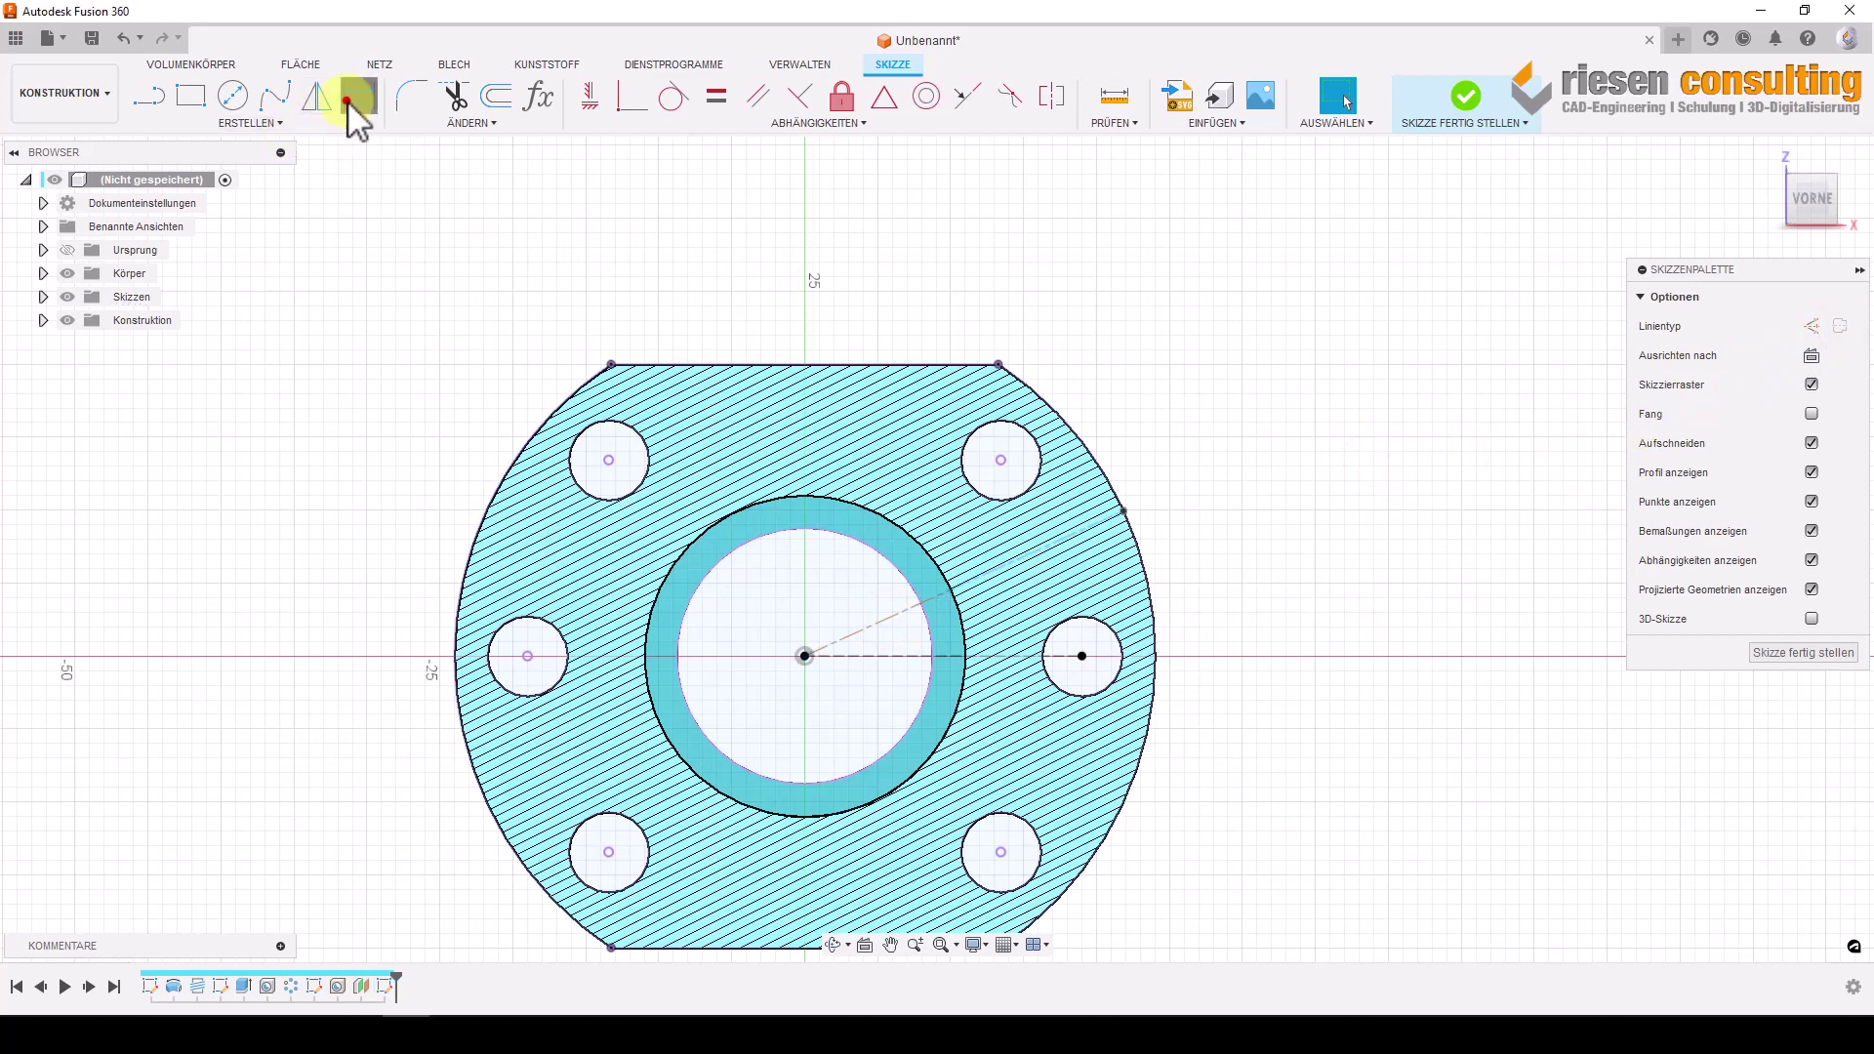
left_click(879, 622)
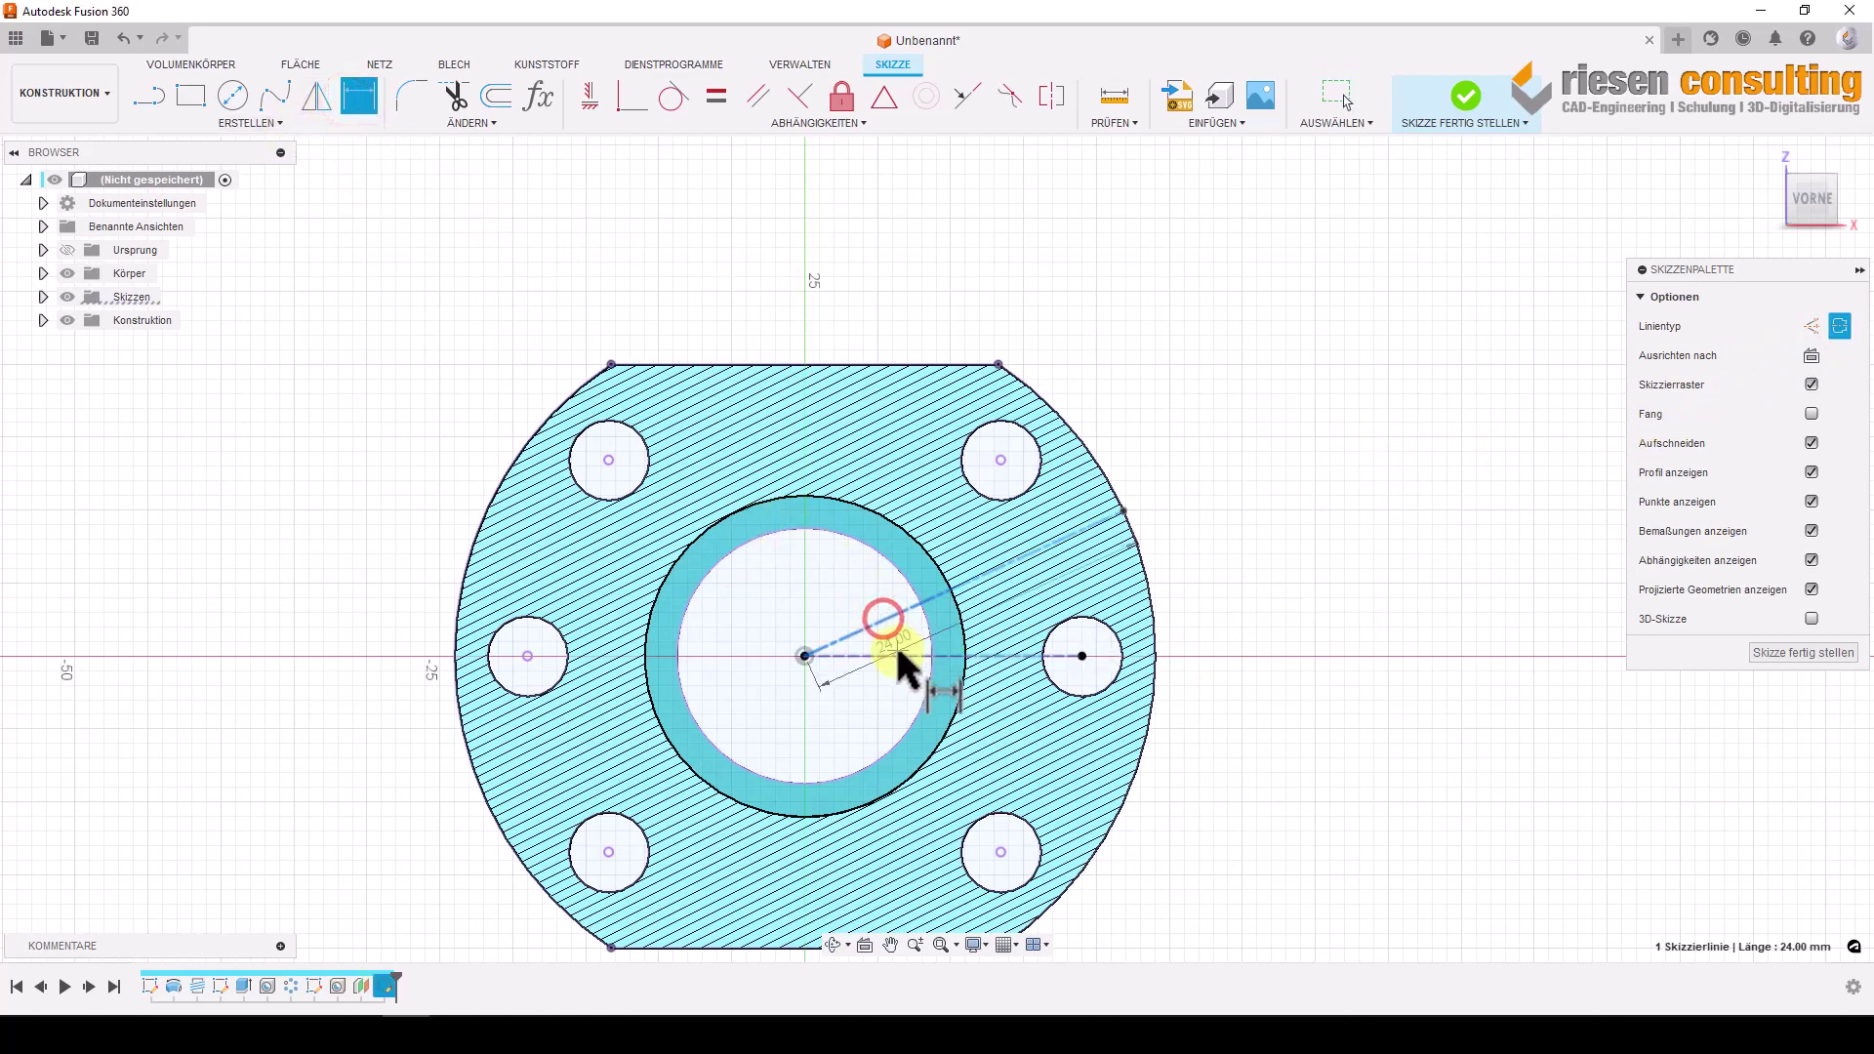
left_click(898, 654)
left_click(1241, 543)
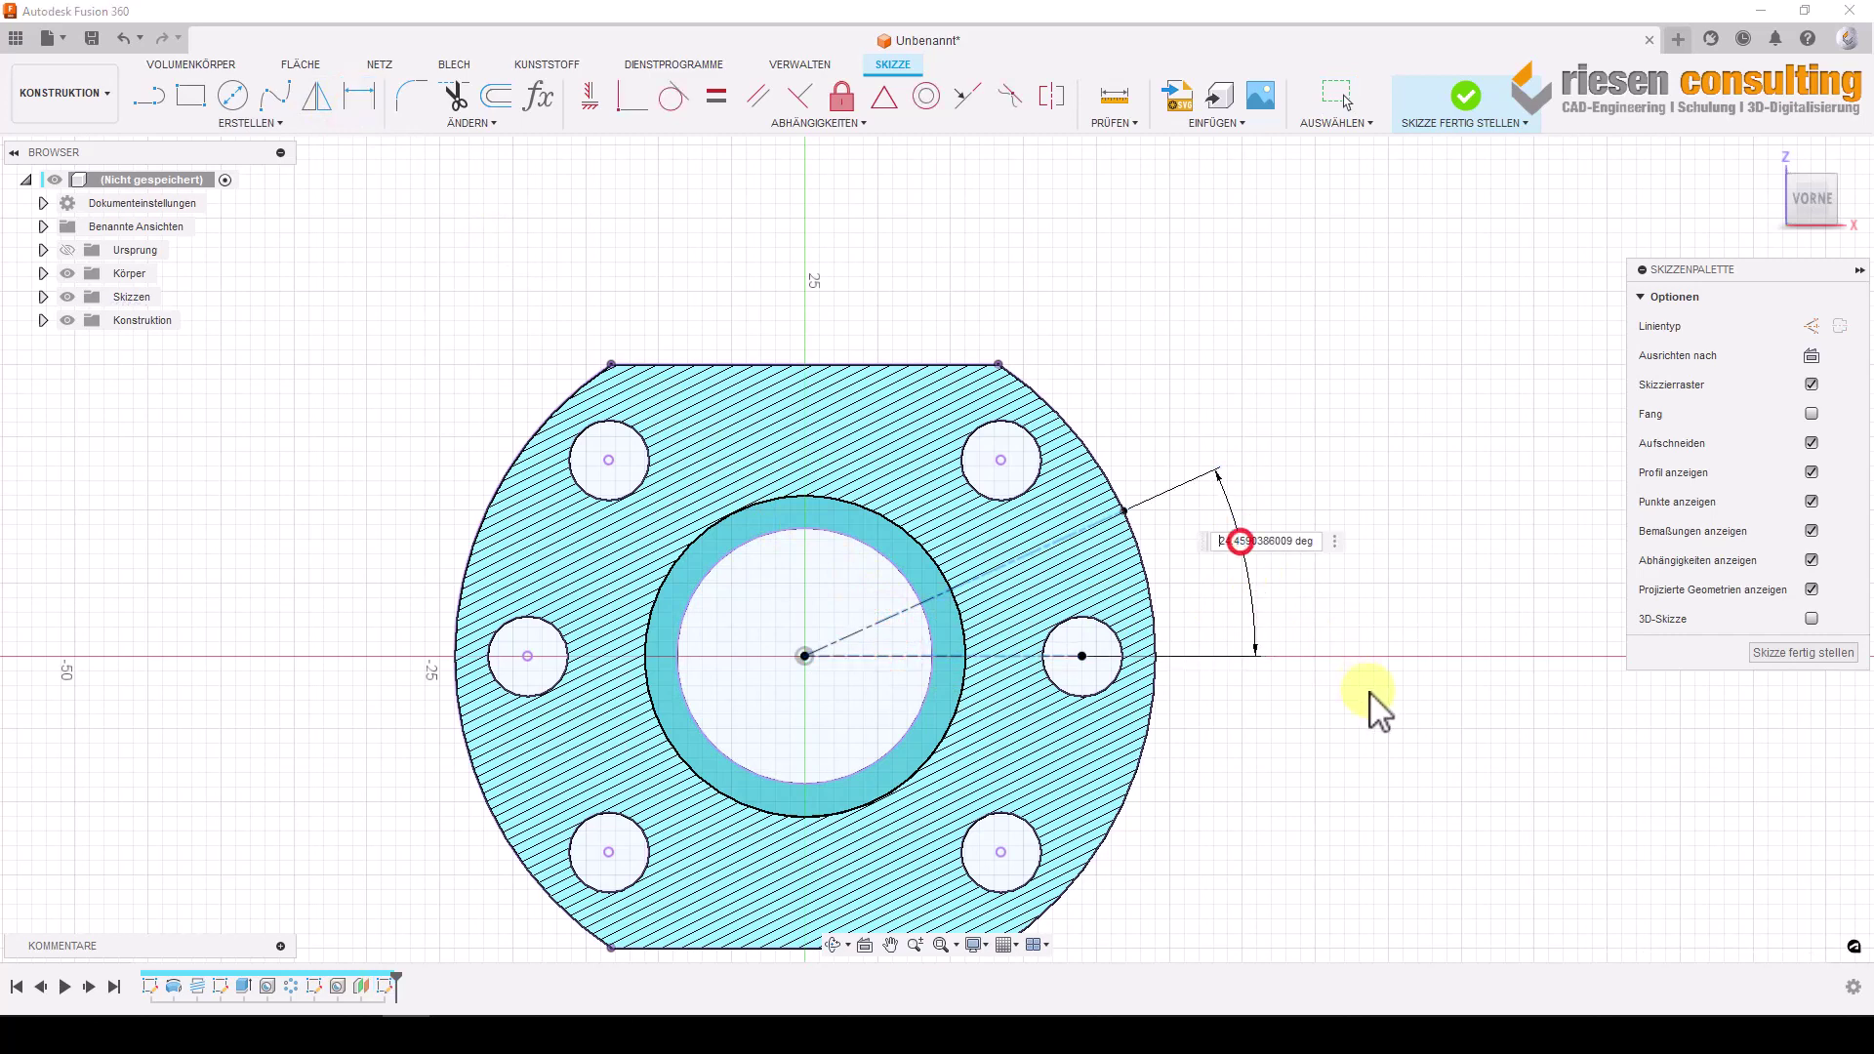
key("Return")
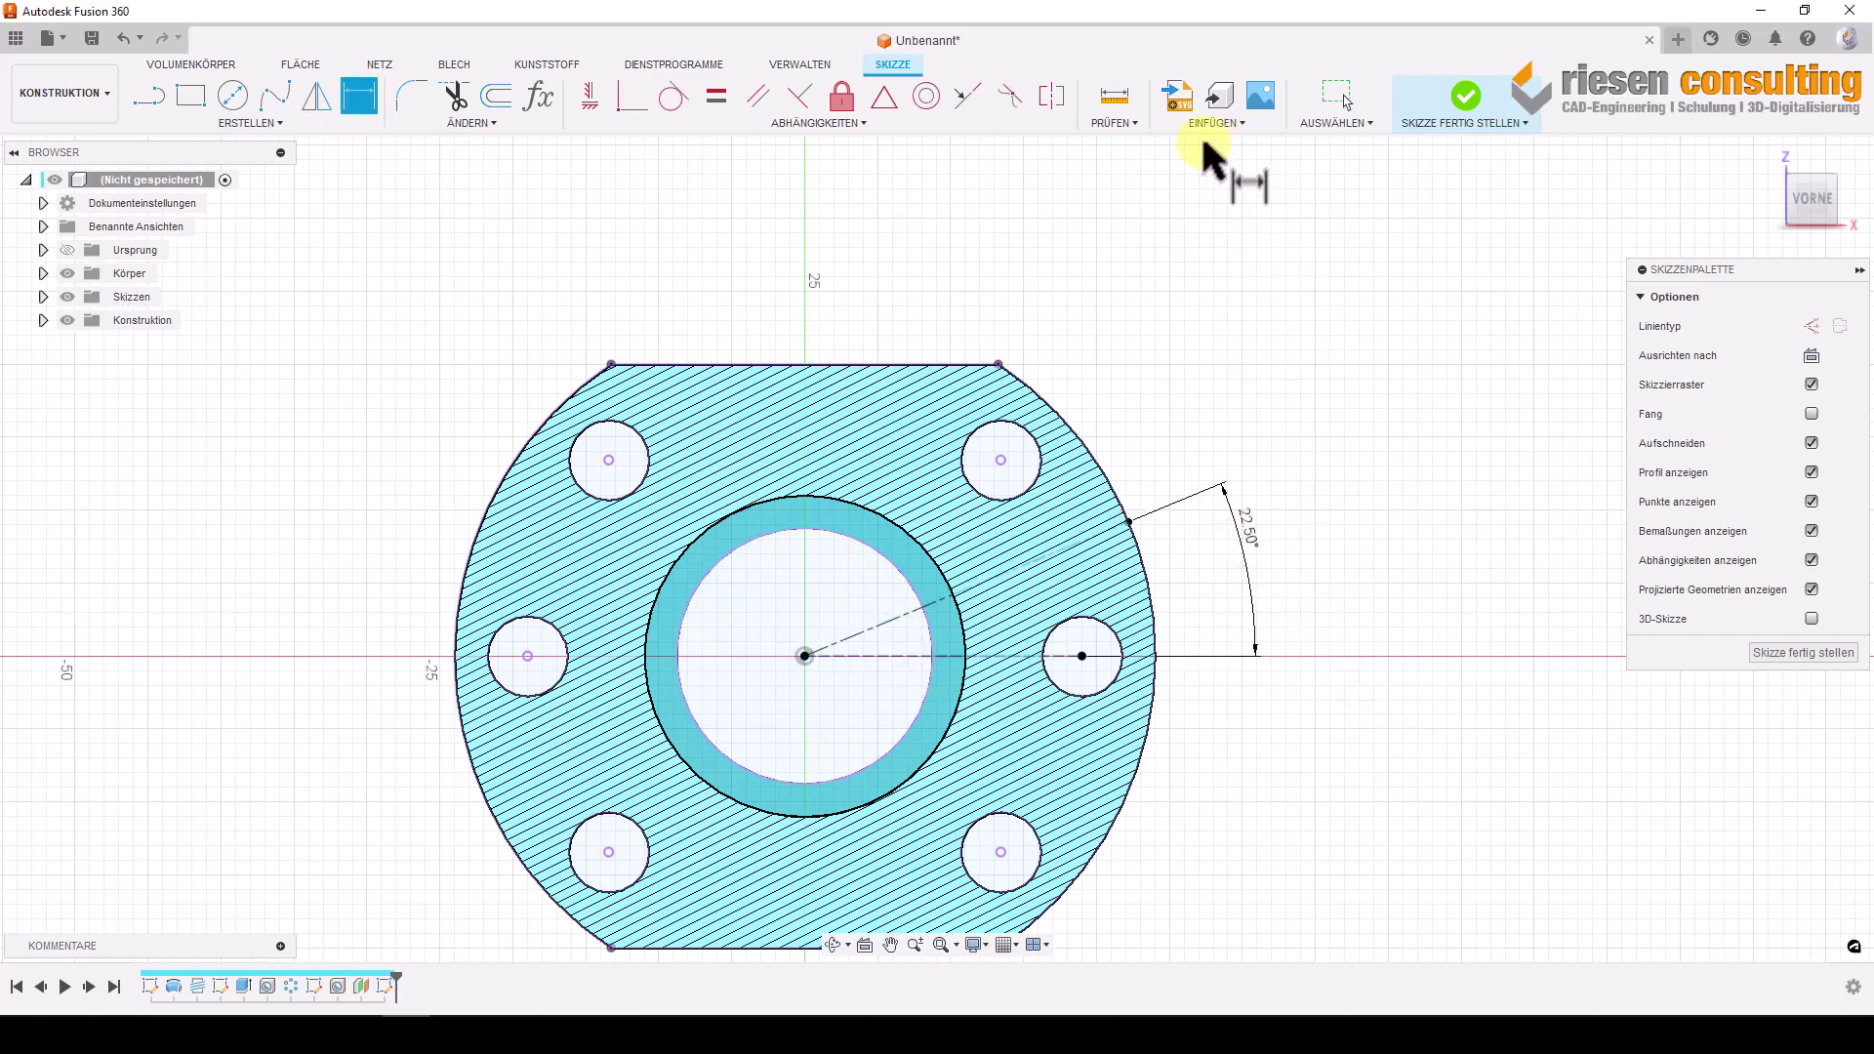
left_click(1125, 127)
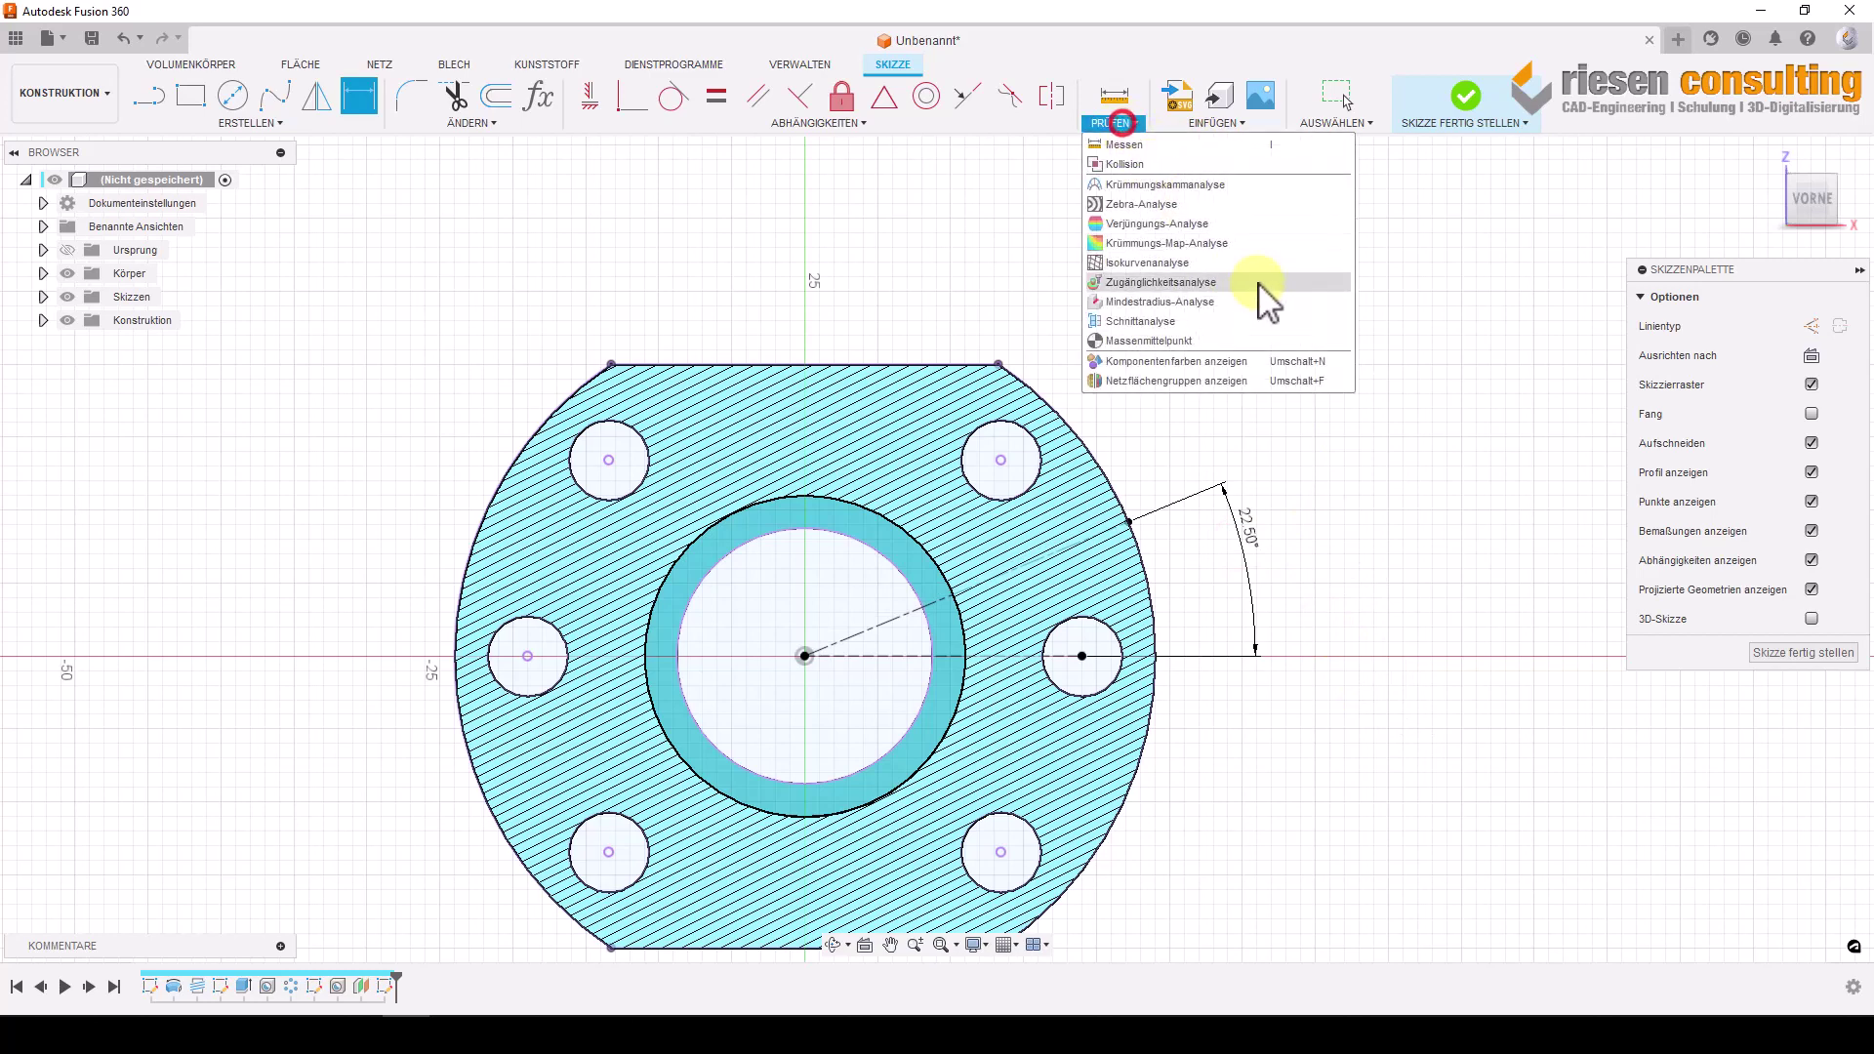
Turn on component colours, switch the Slice section cut off, and recentre the flange view.
left_click(1176, 365)
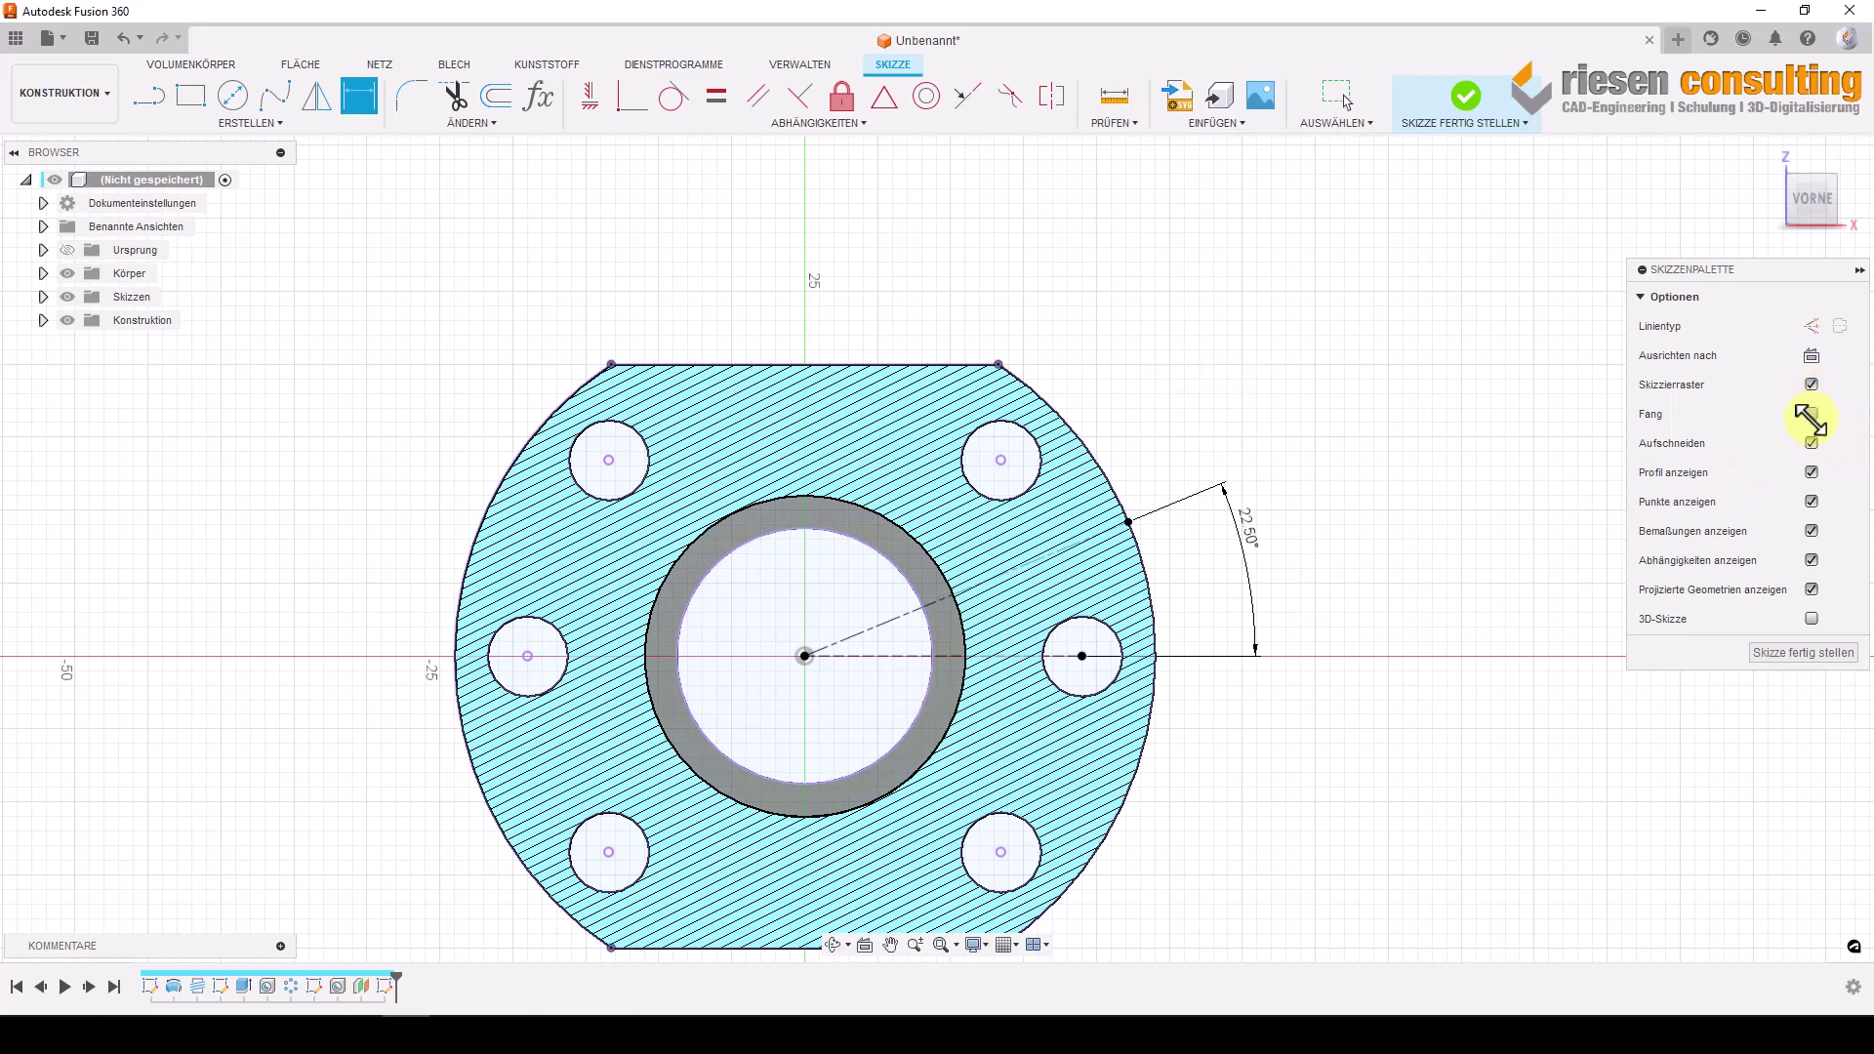
left_click(1808, 444)
left_click(1808, 444)
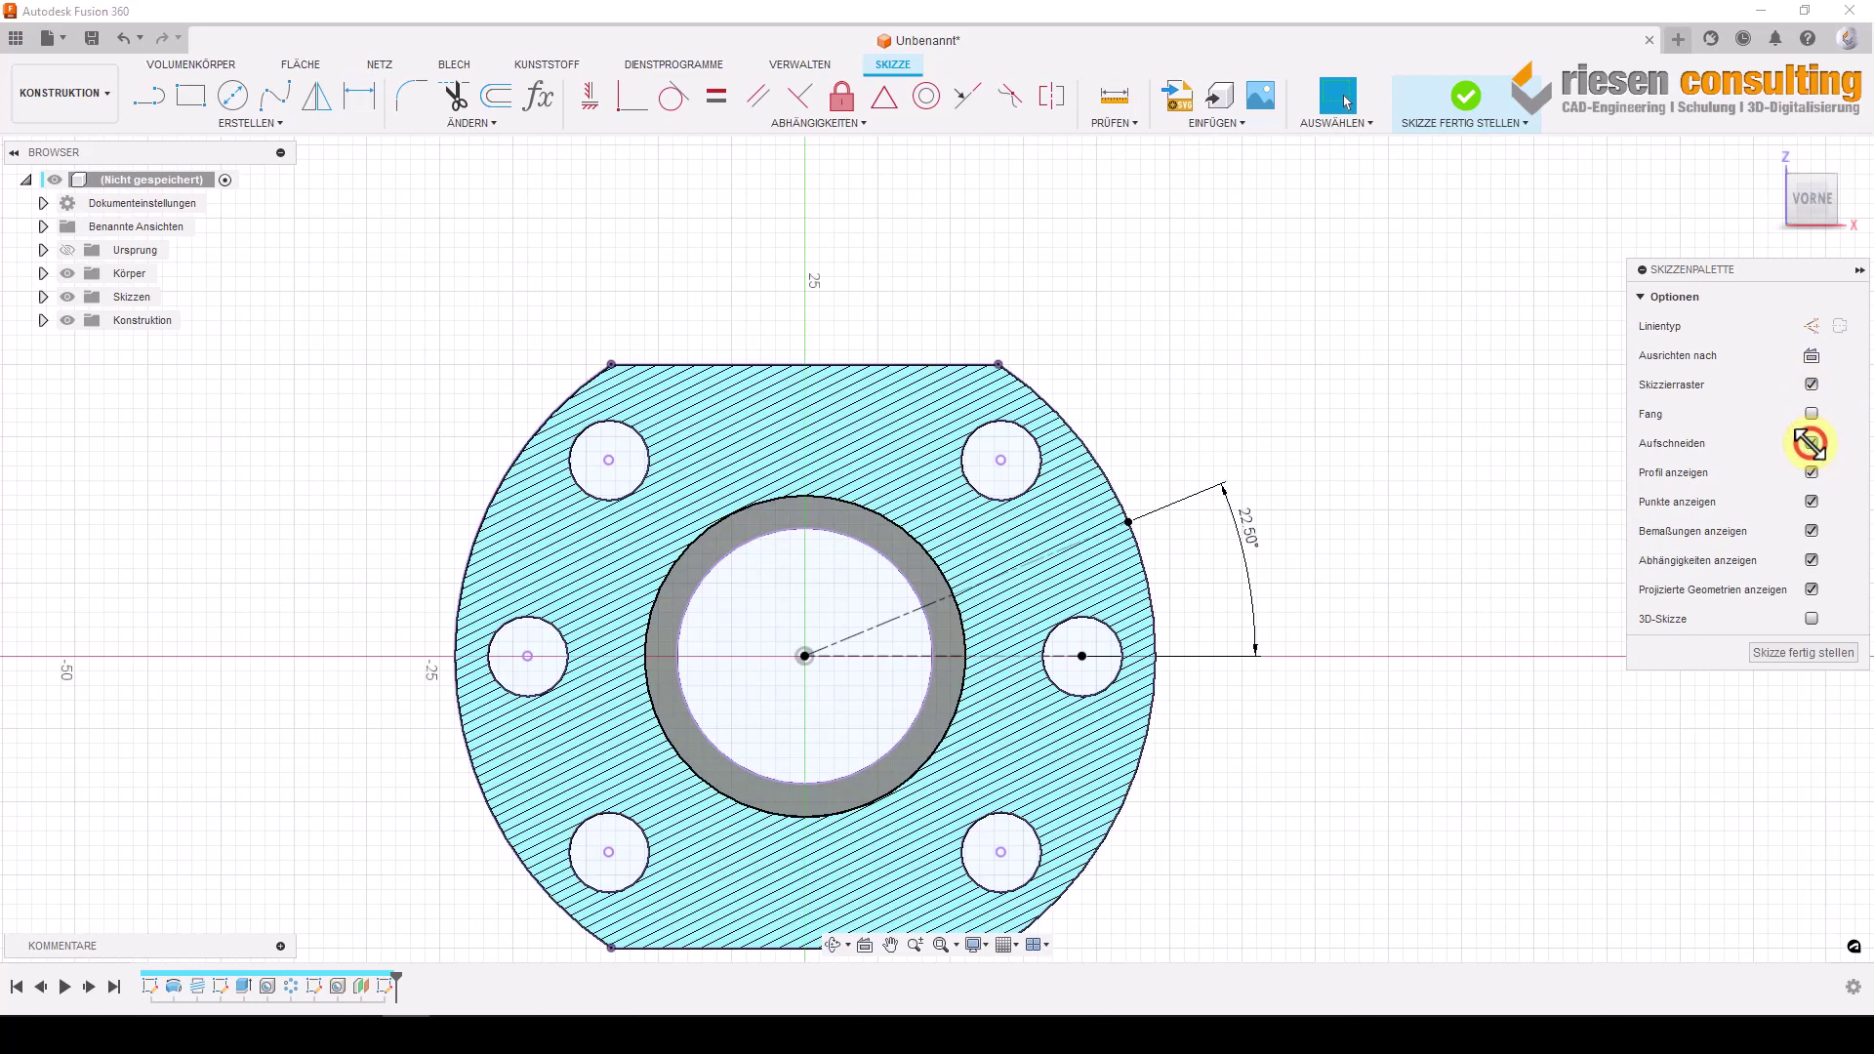
left_click(1808, 444)
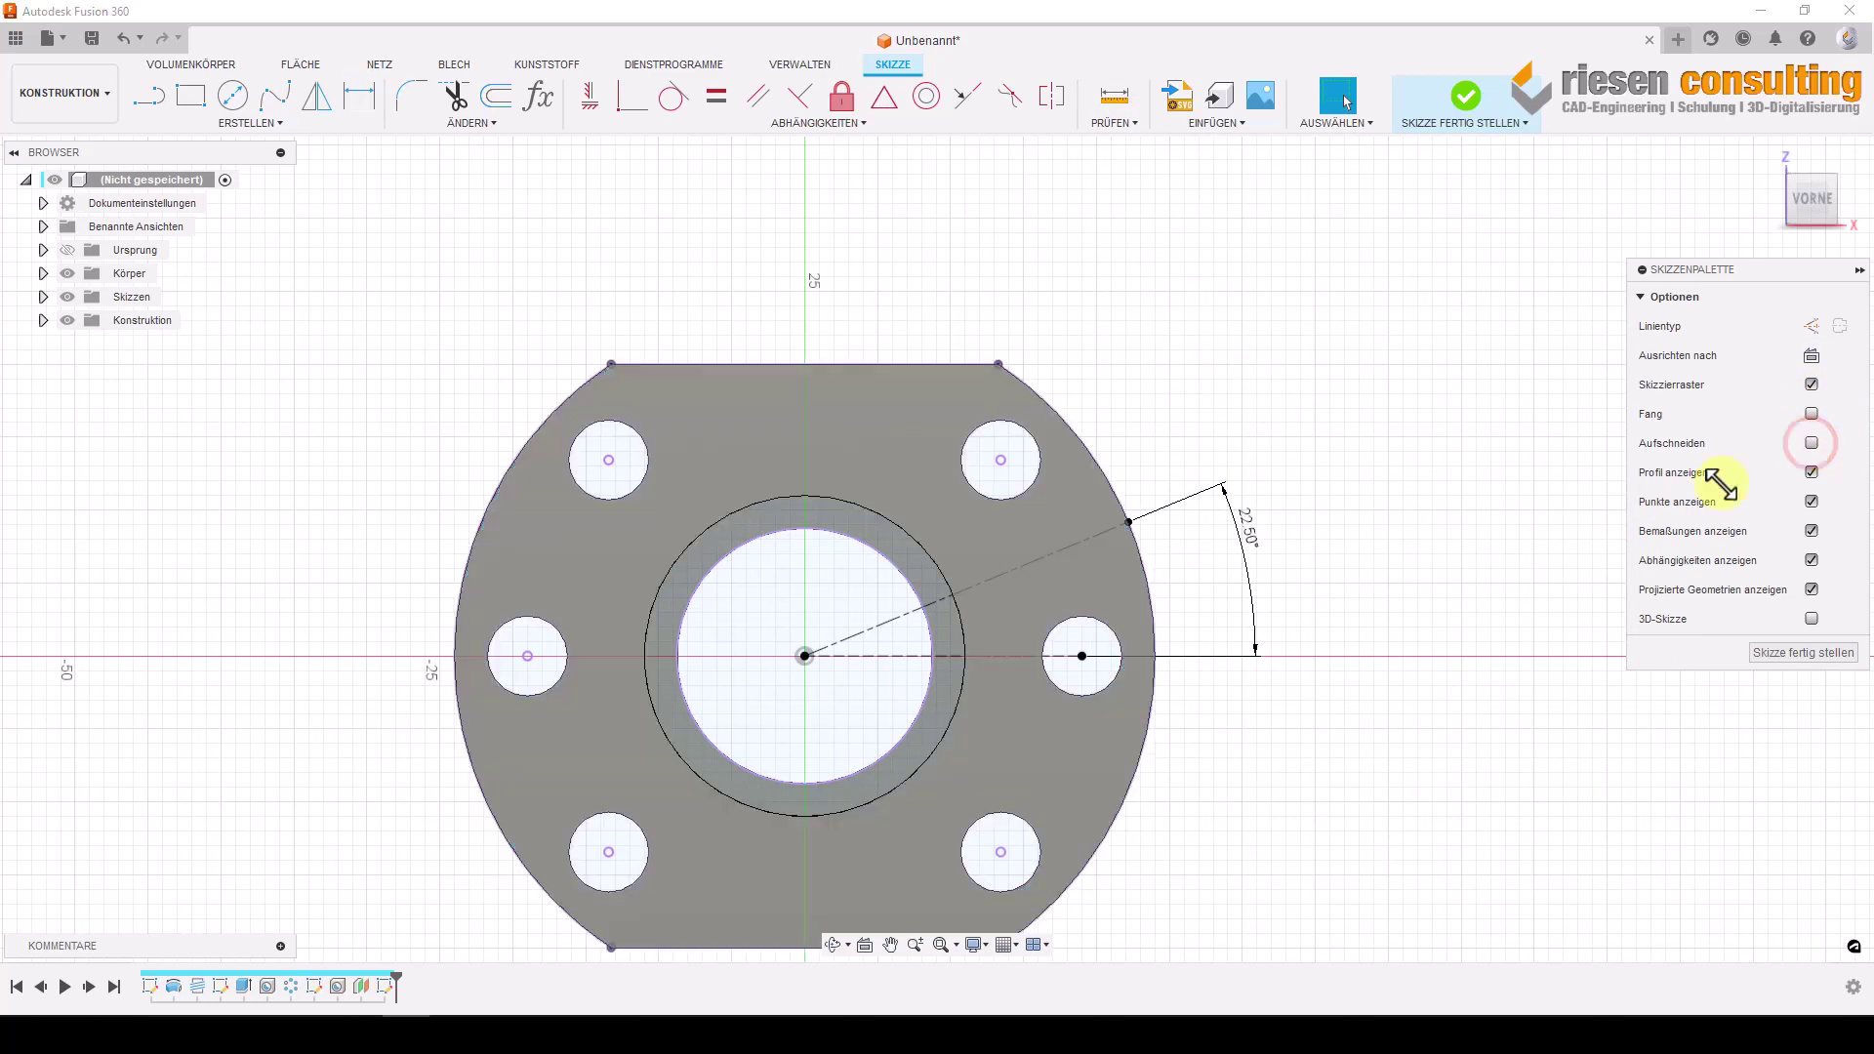
scroll(1044, 598, "up", 2)
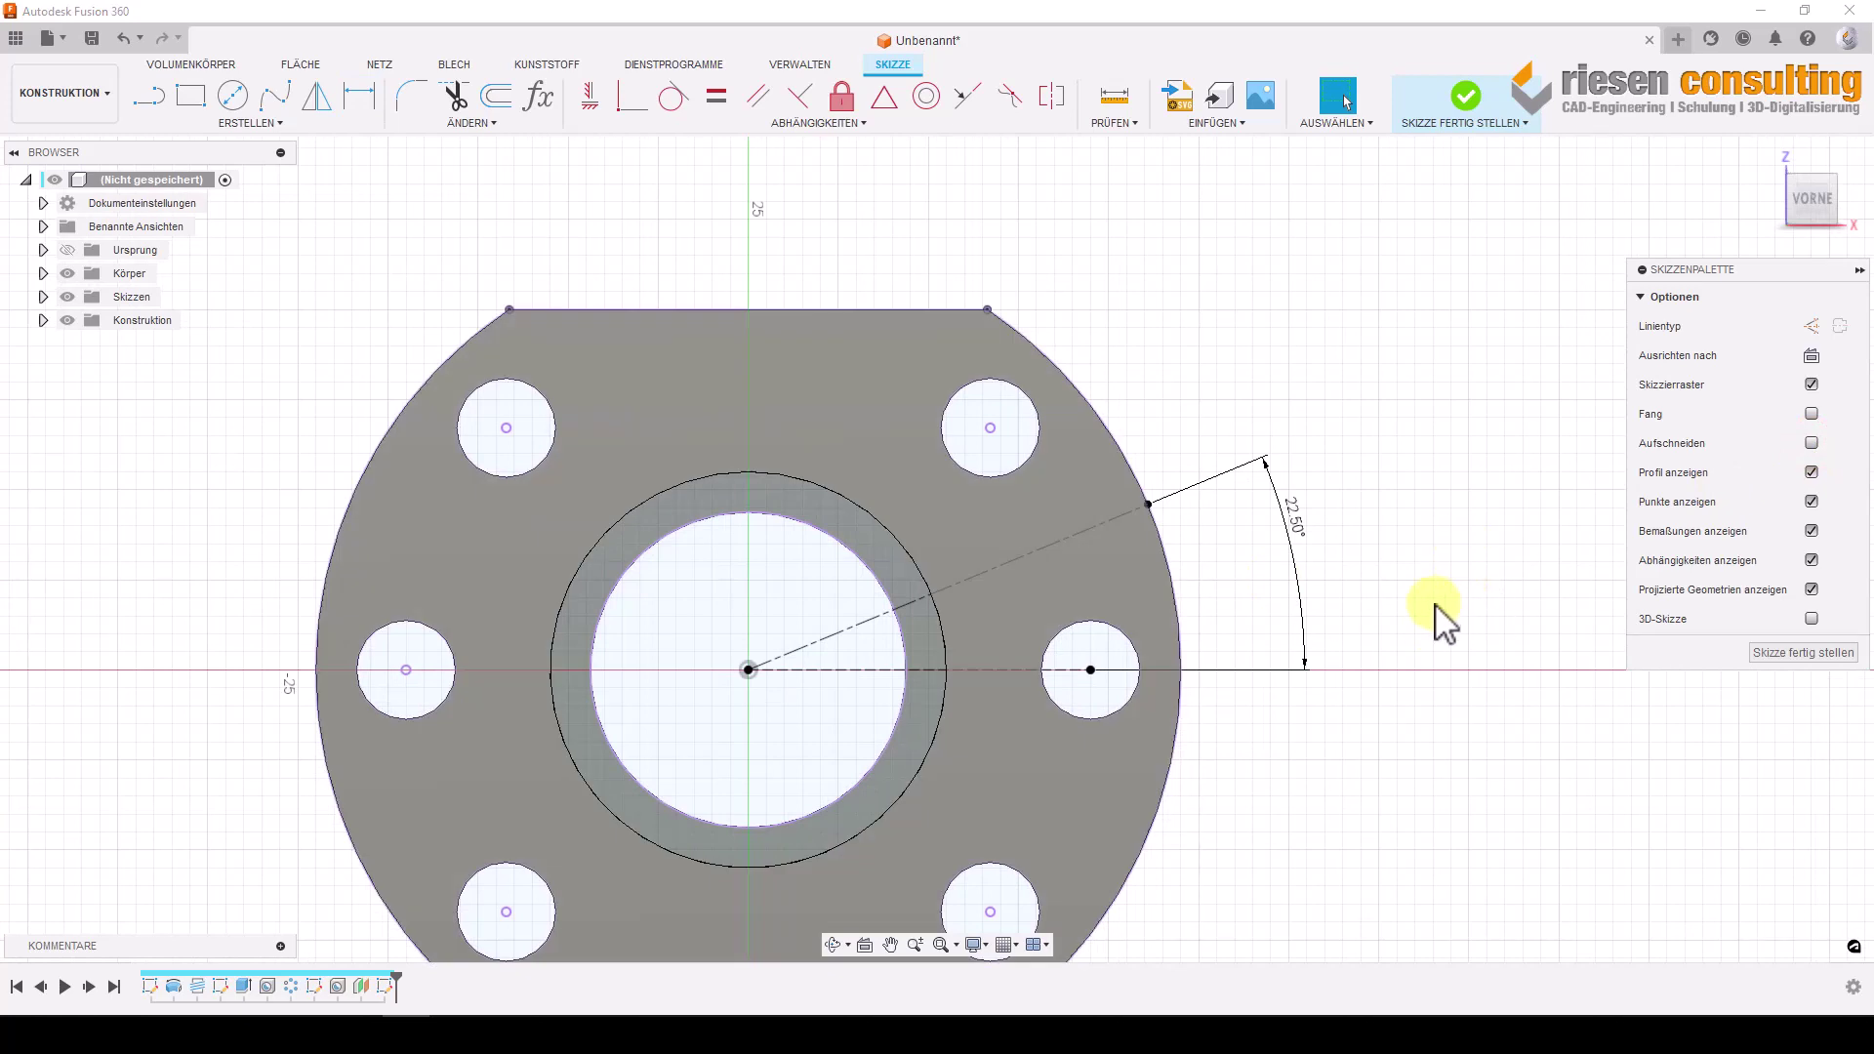
middle_click_drag(1371, 579, 1366, 563)
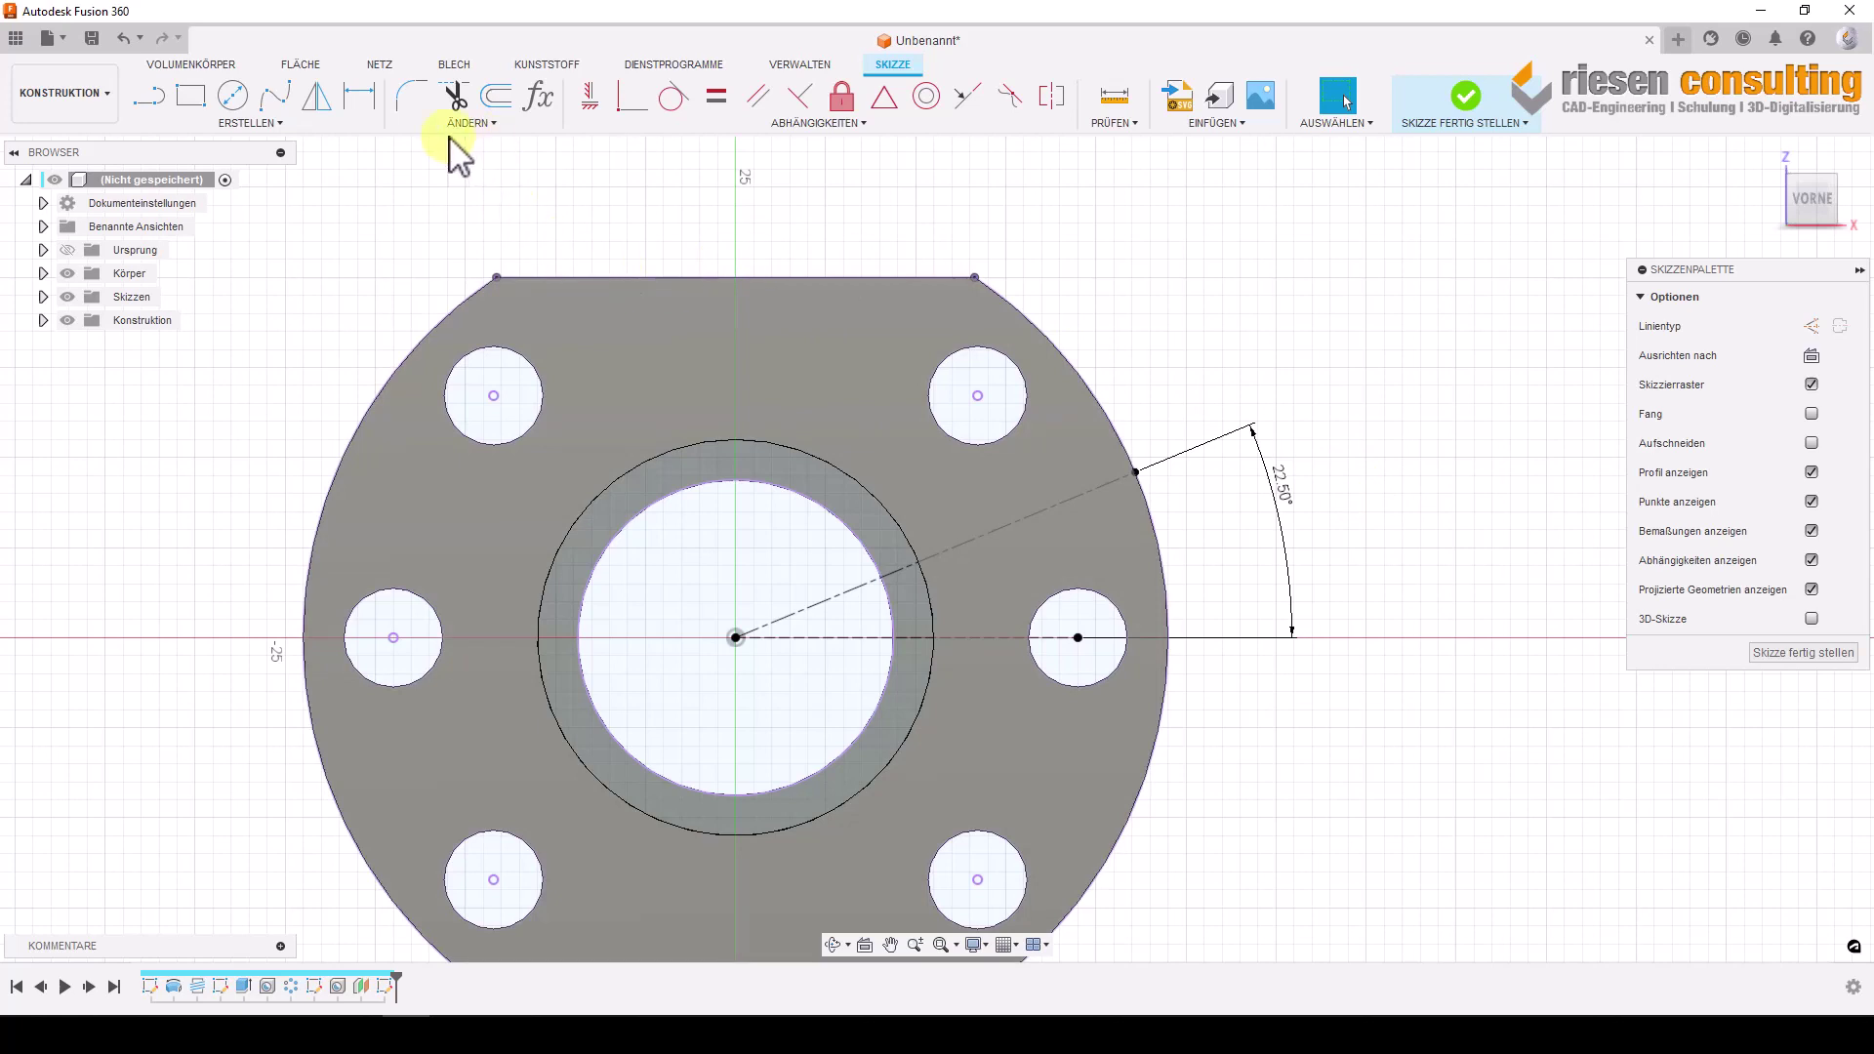
Draw the stepped narrow-then-wide cross-hole profile along the 22.5° line, closed past the flange rim.
left_click(156, 97)
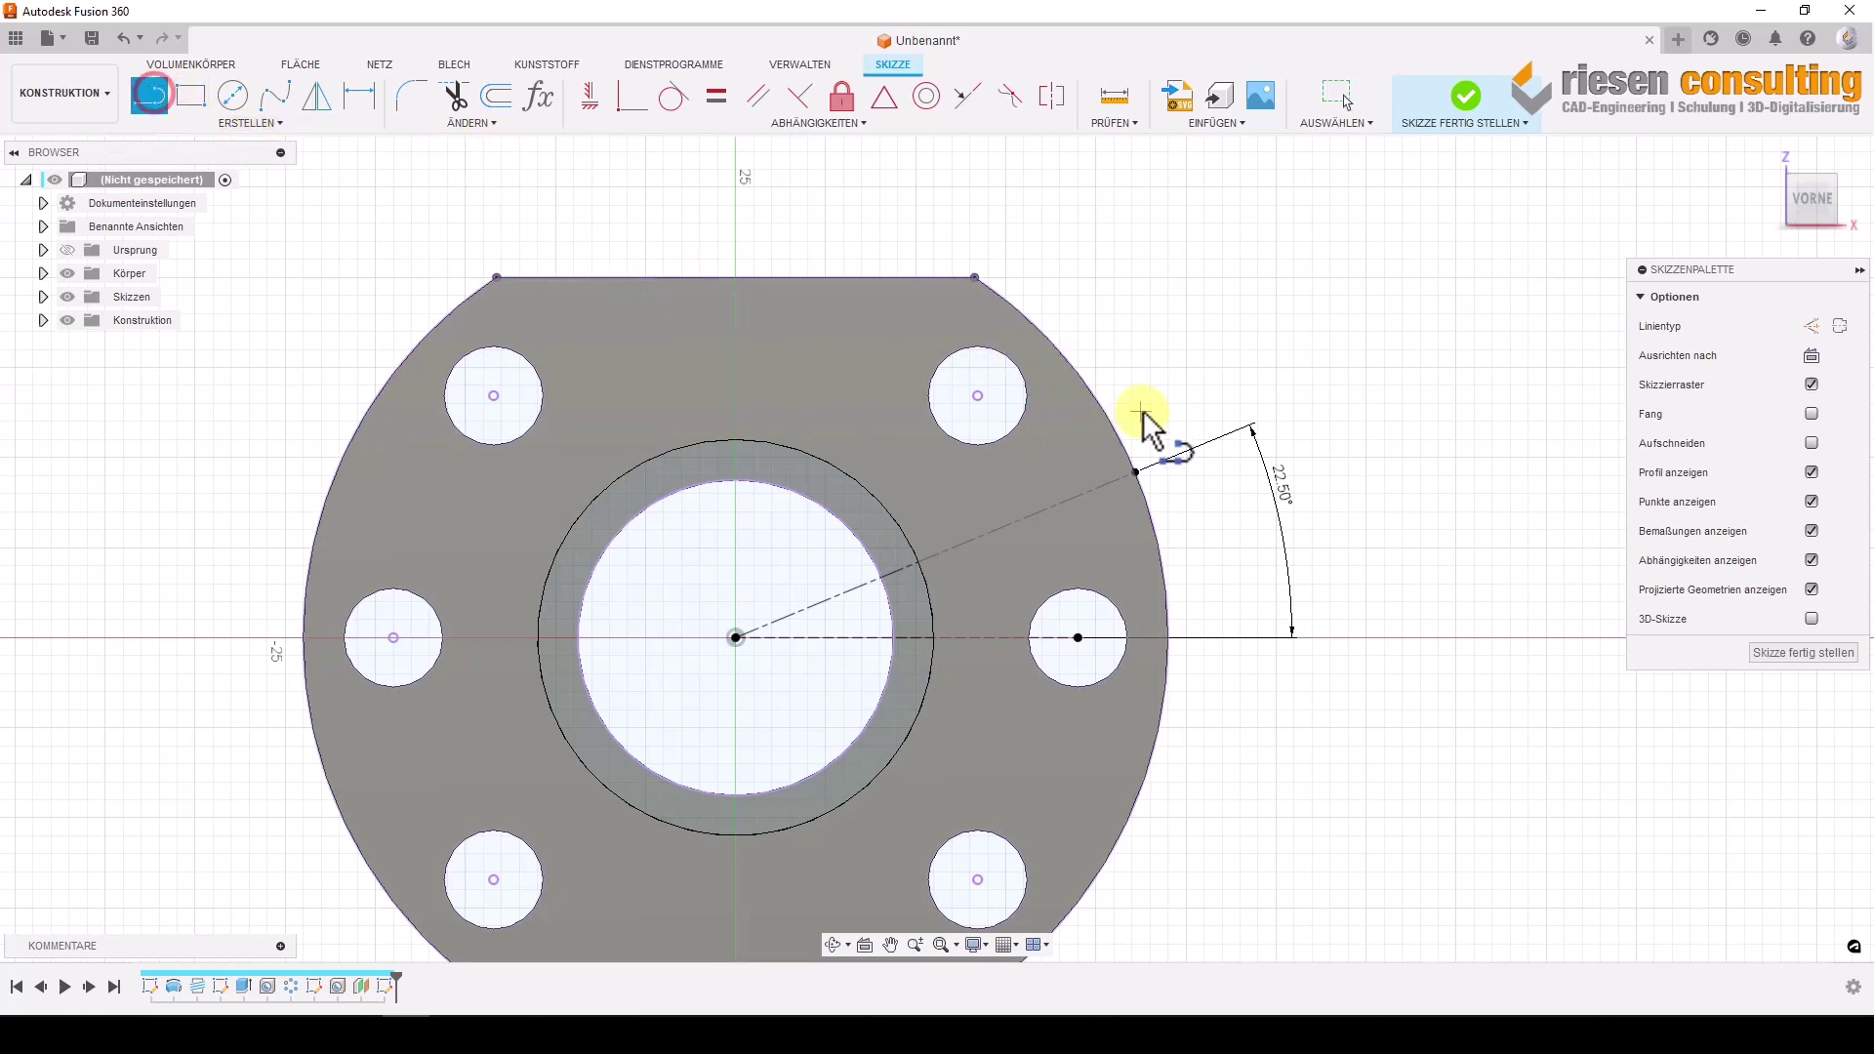
left_click(1137, 472)
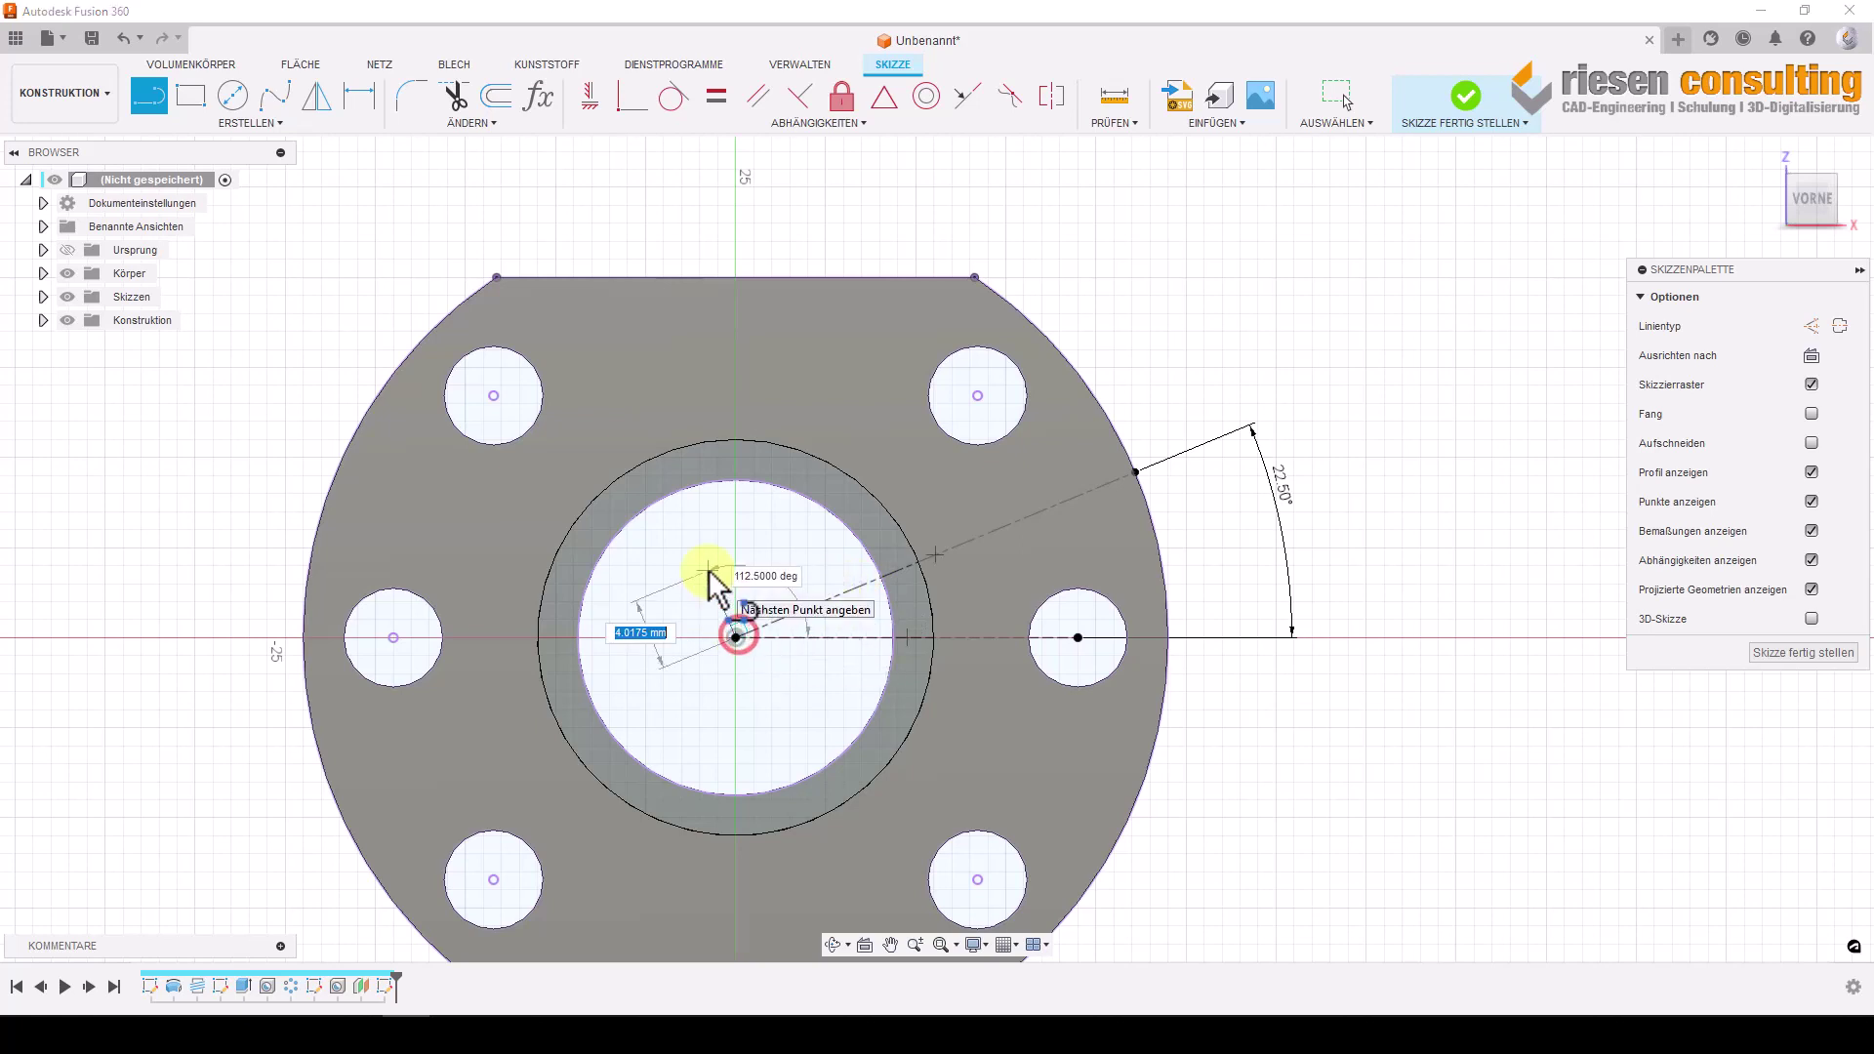
left_click(719, 593)
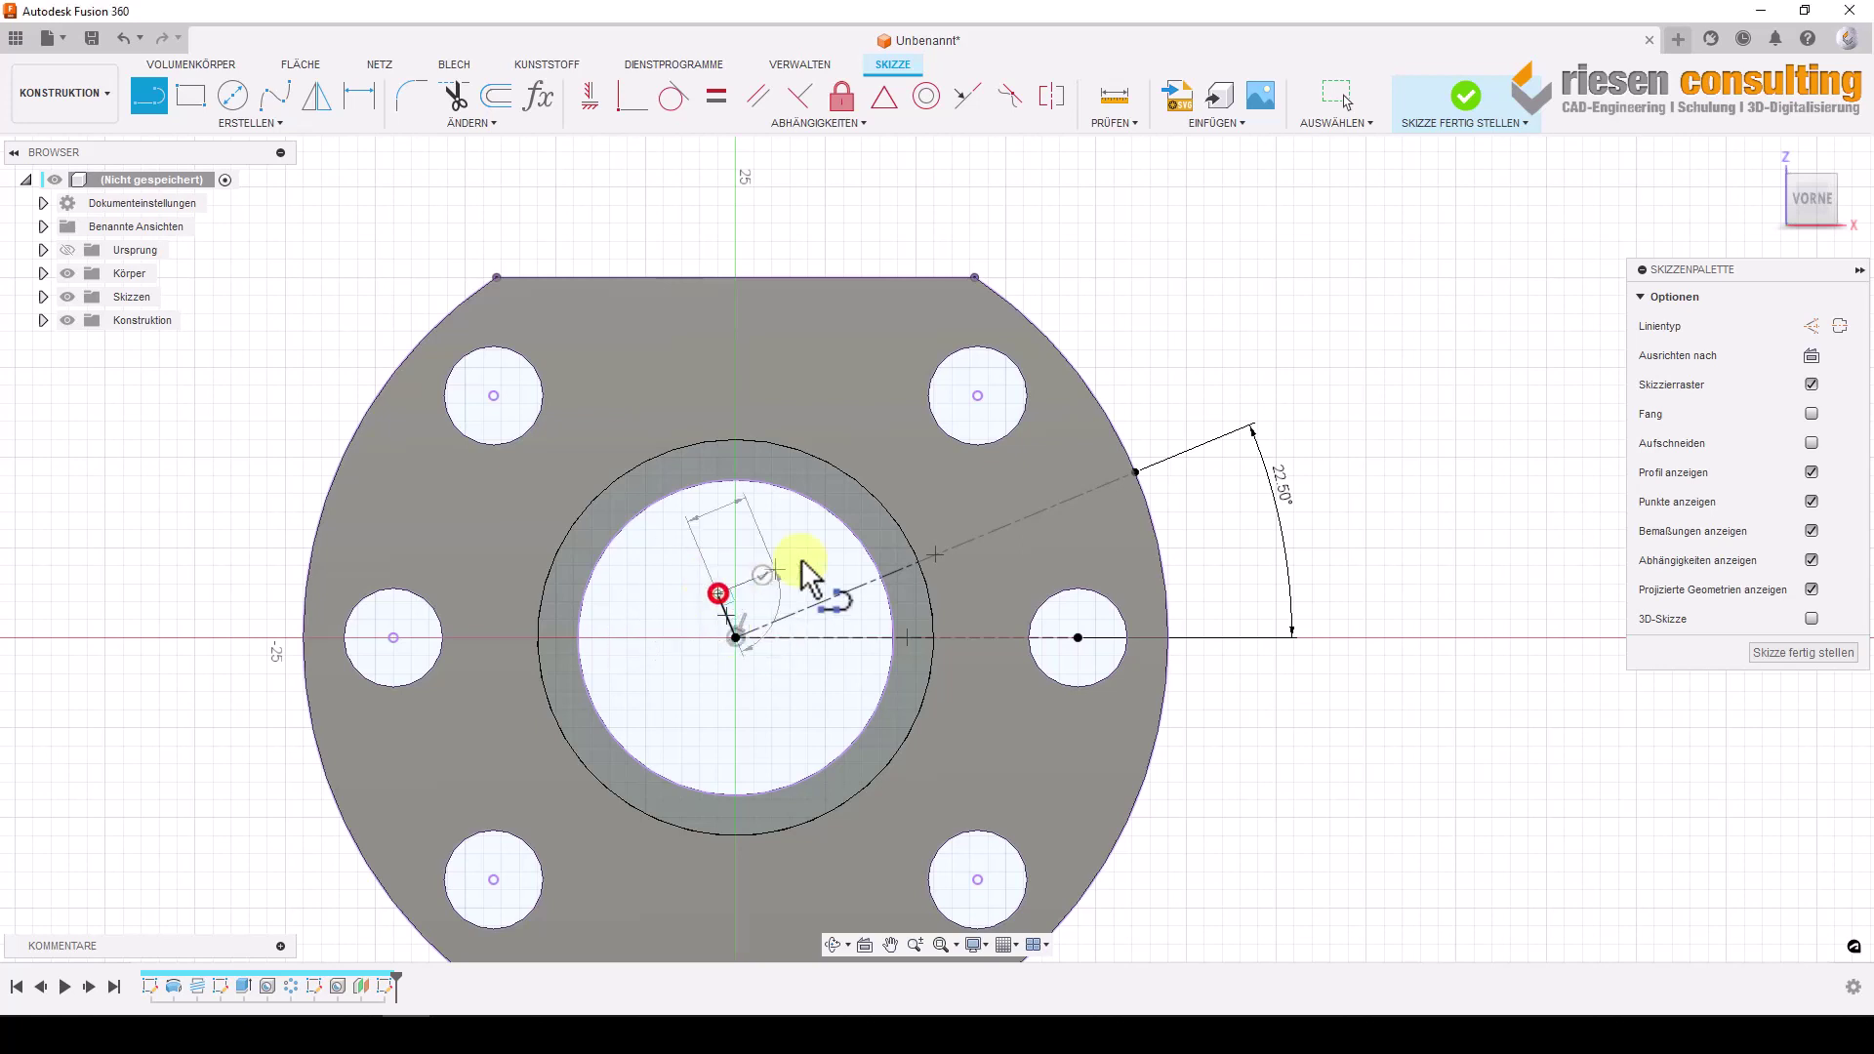
left_click(919, 474)
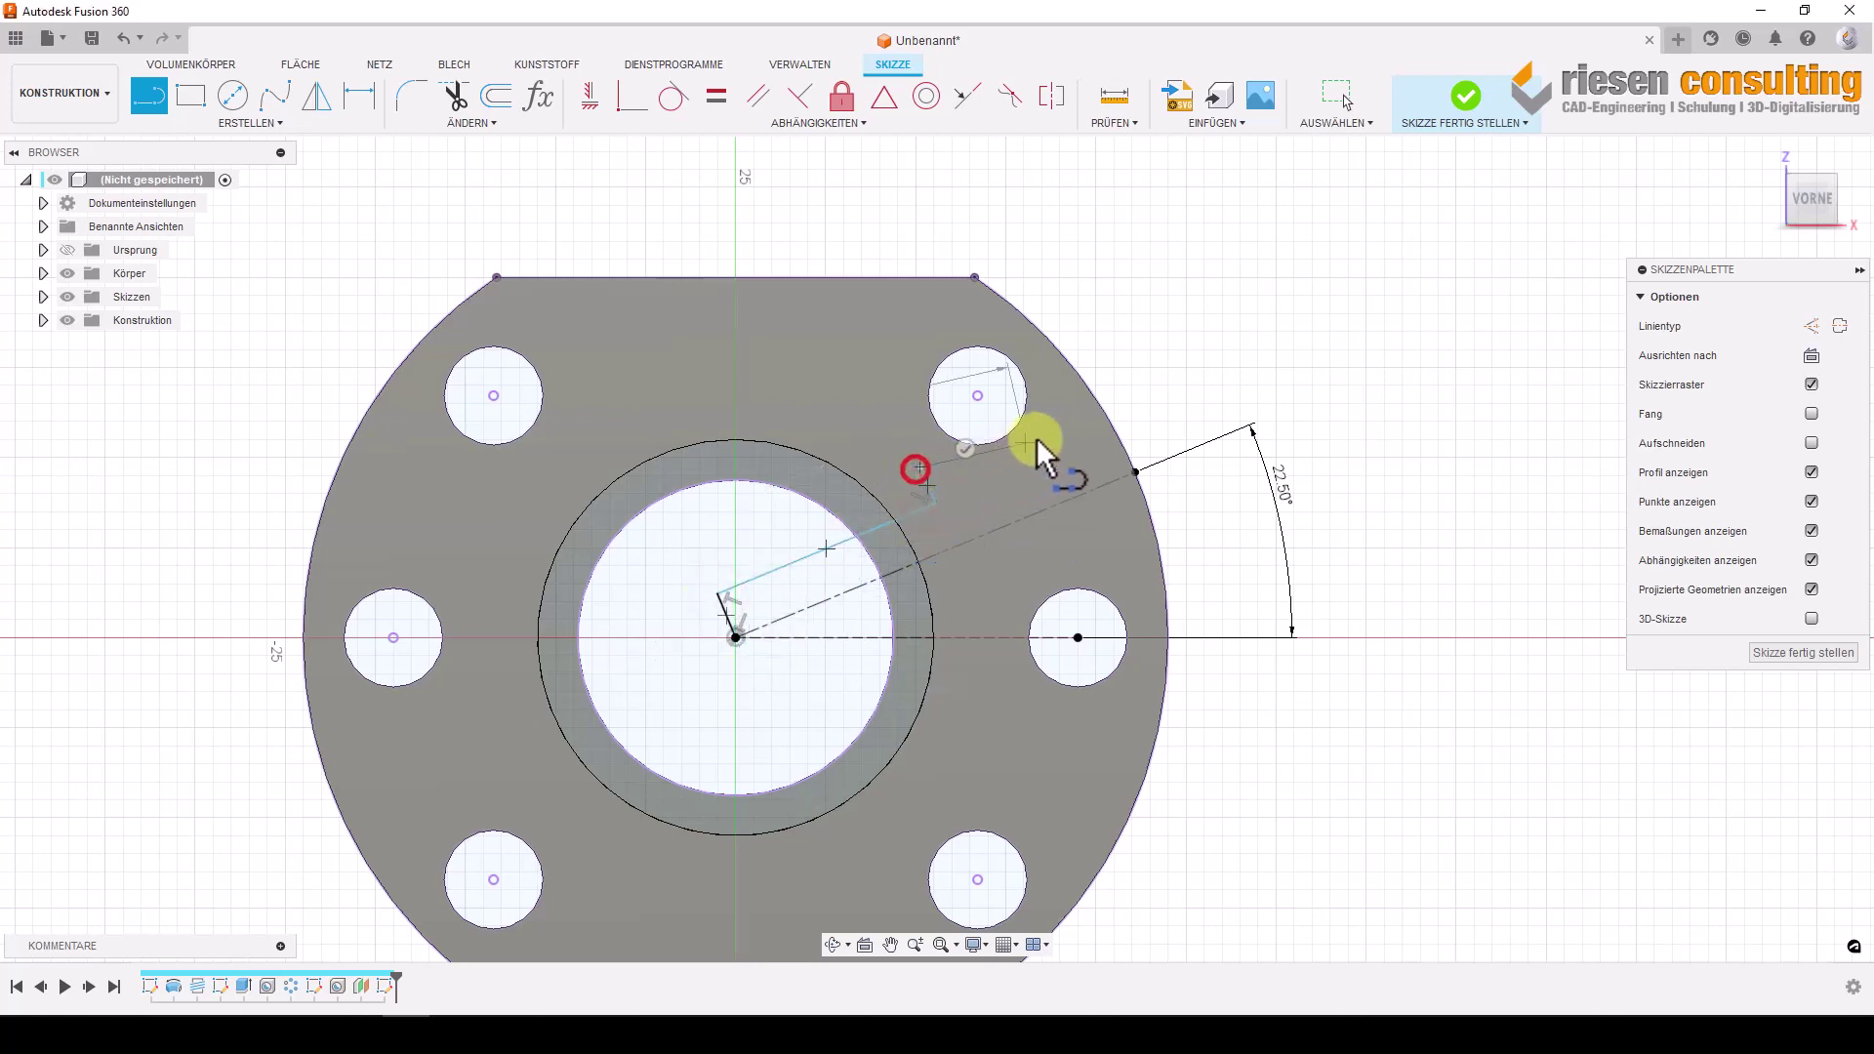
left_click(1147, 376)
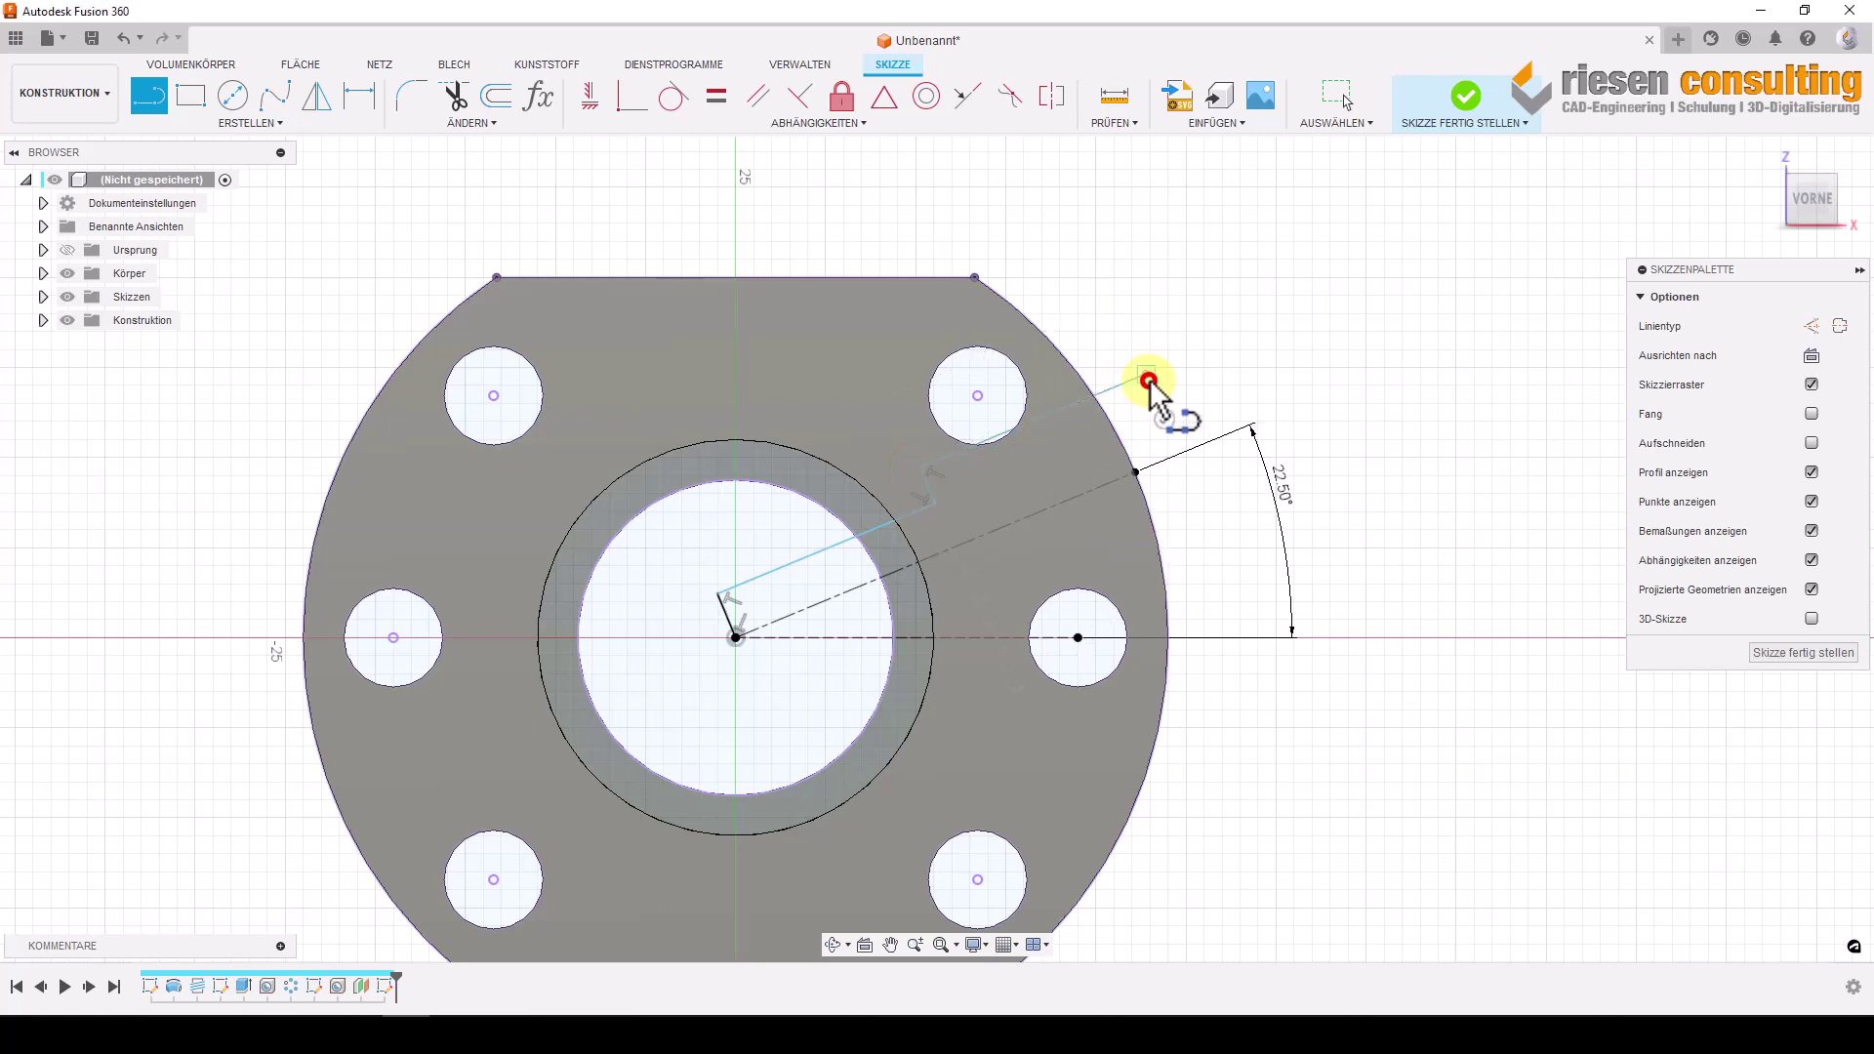
left_click(1177, 452)
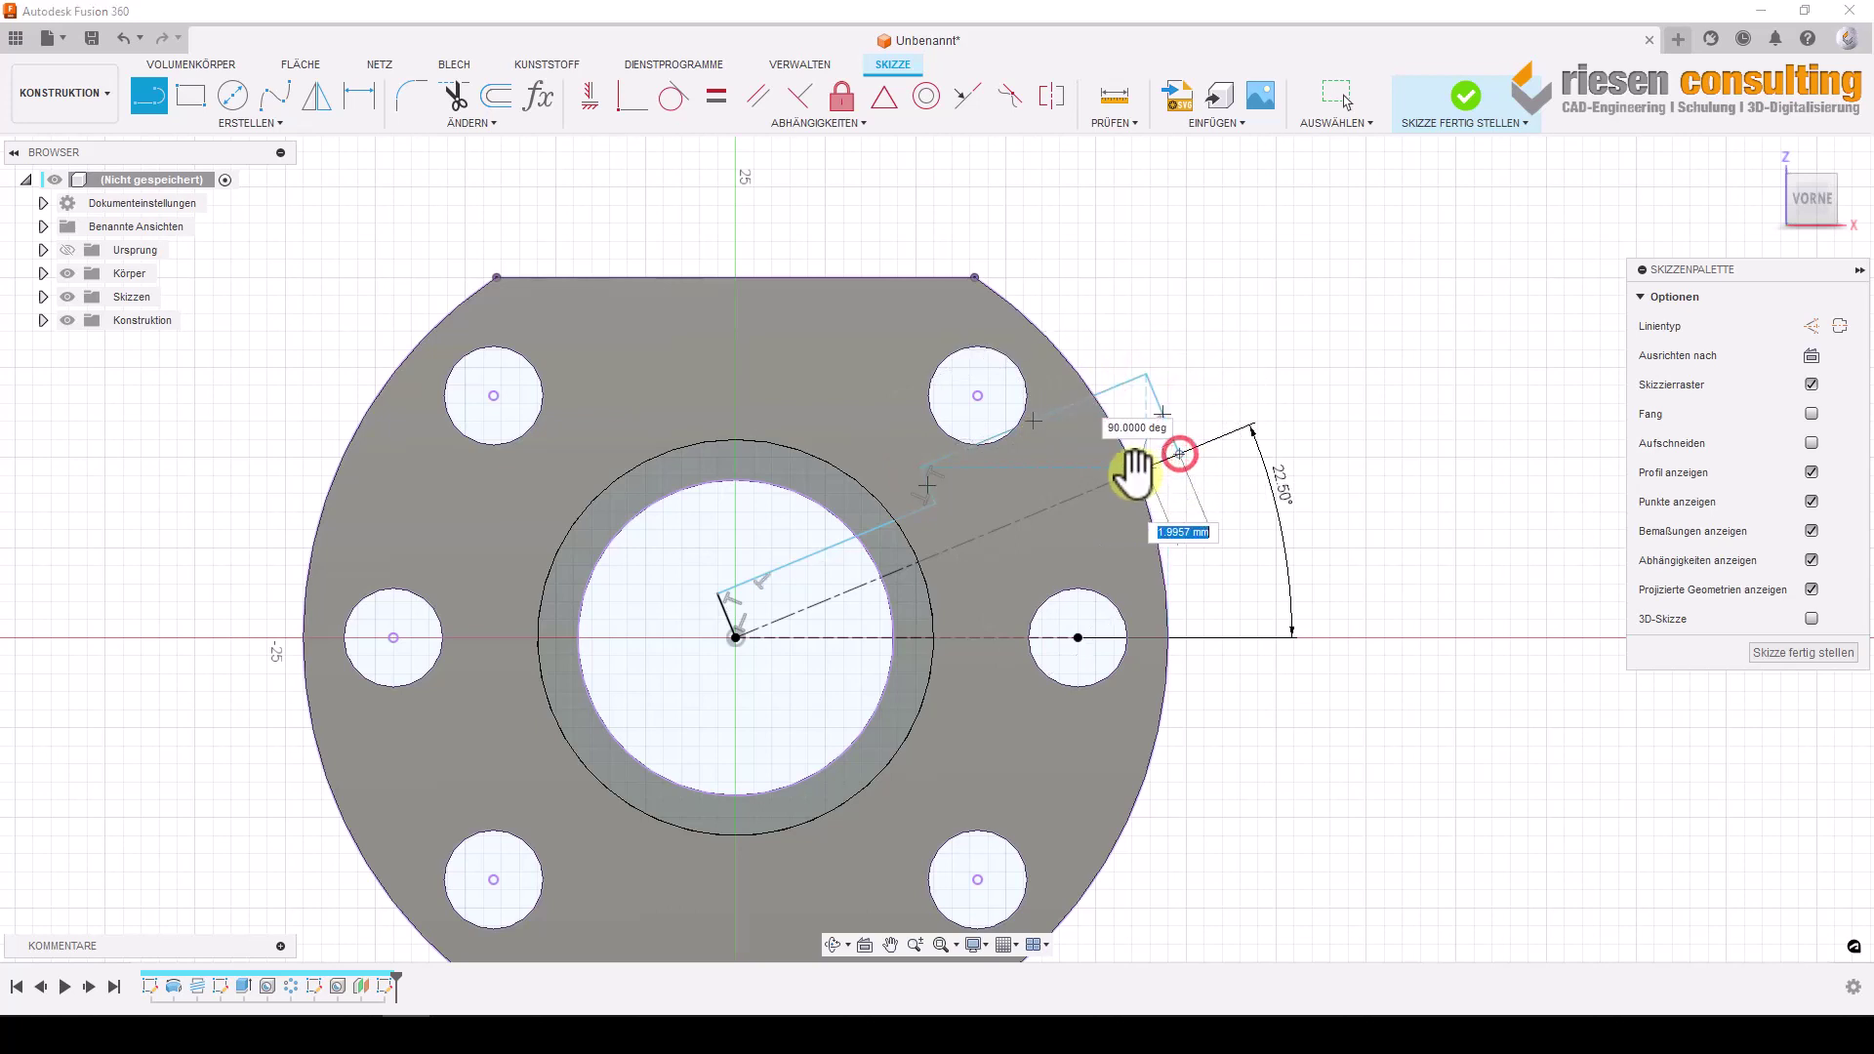
key("Escape")
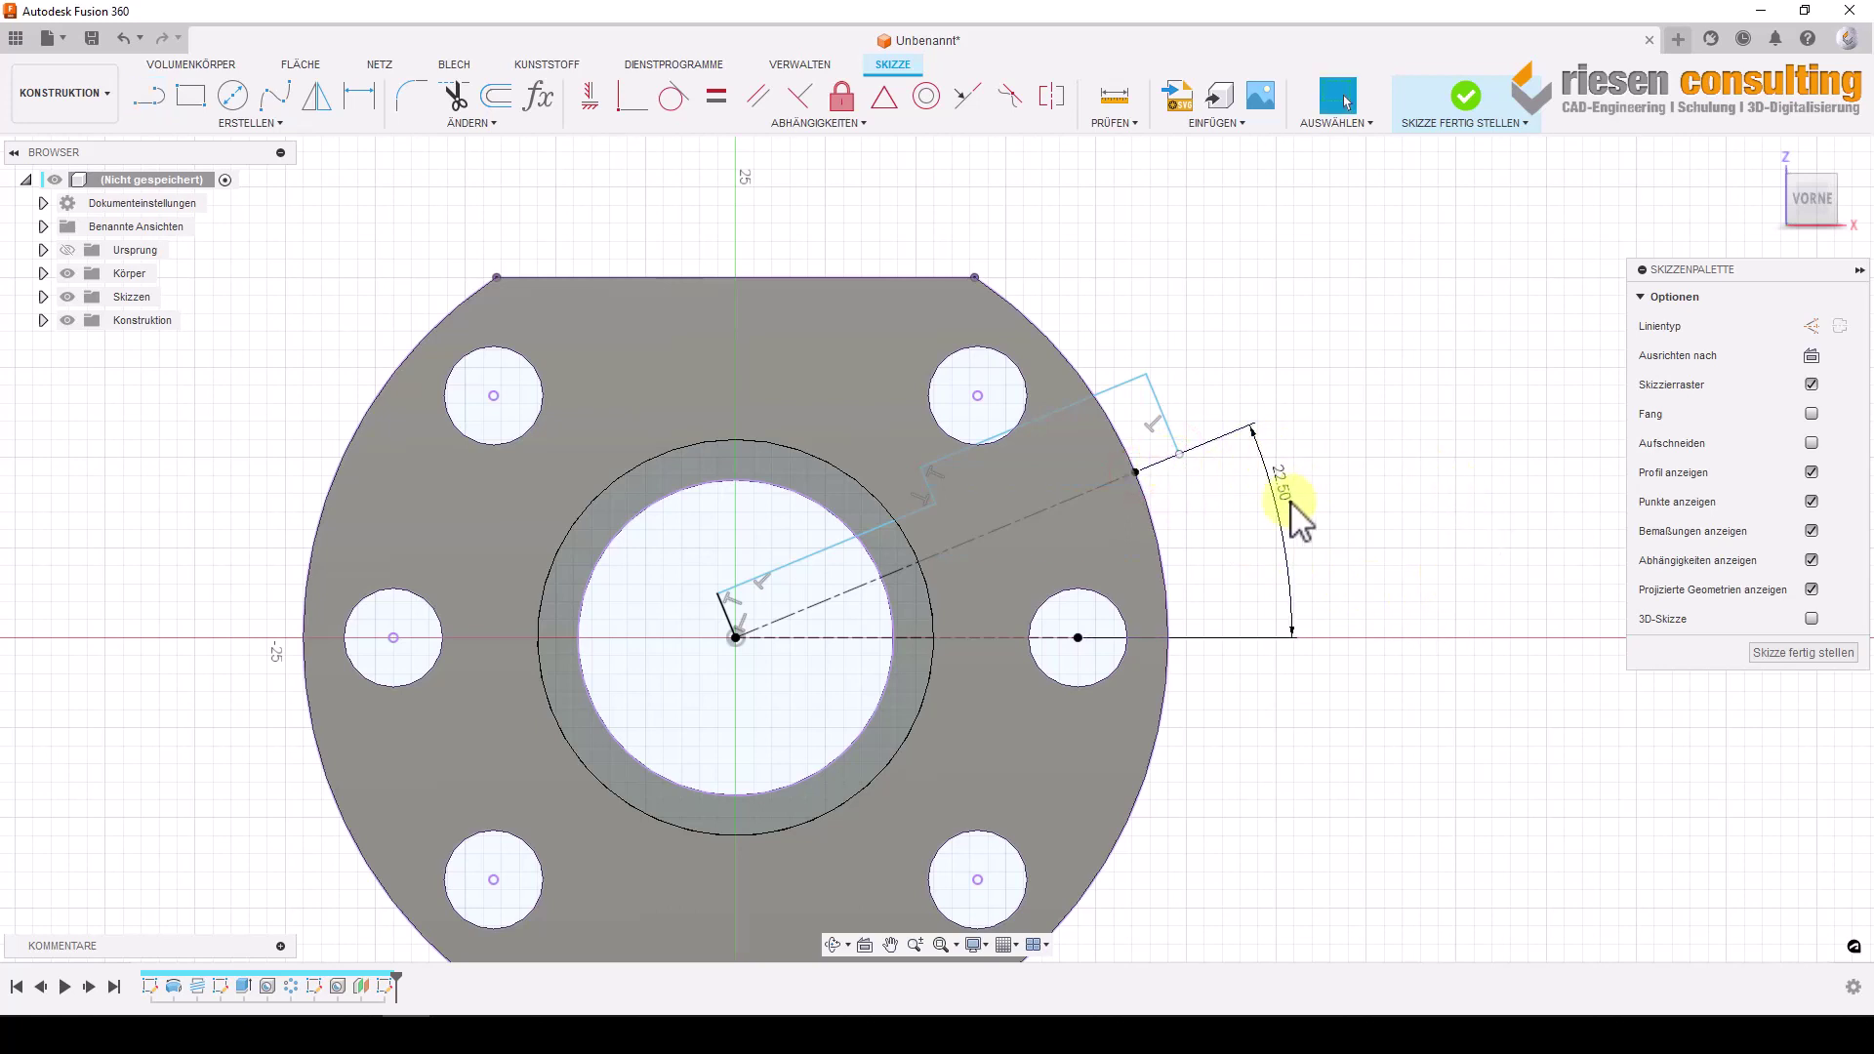
left_click_drag(1288, 500, 1124, 534)
left_click(146, 95)
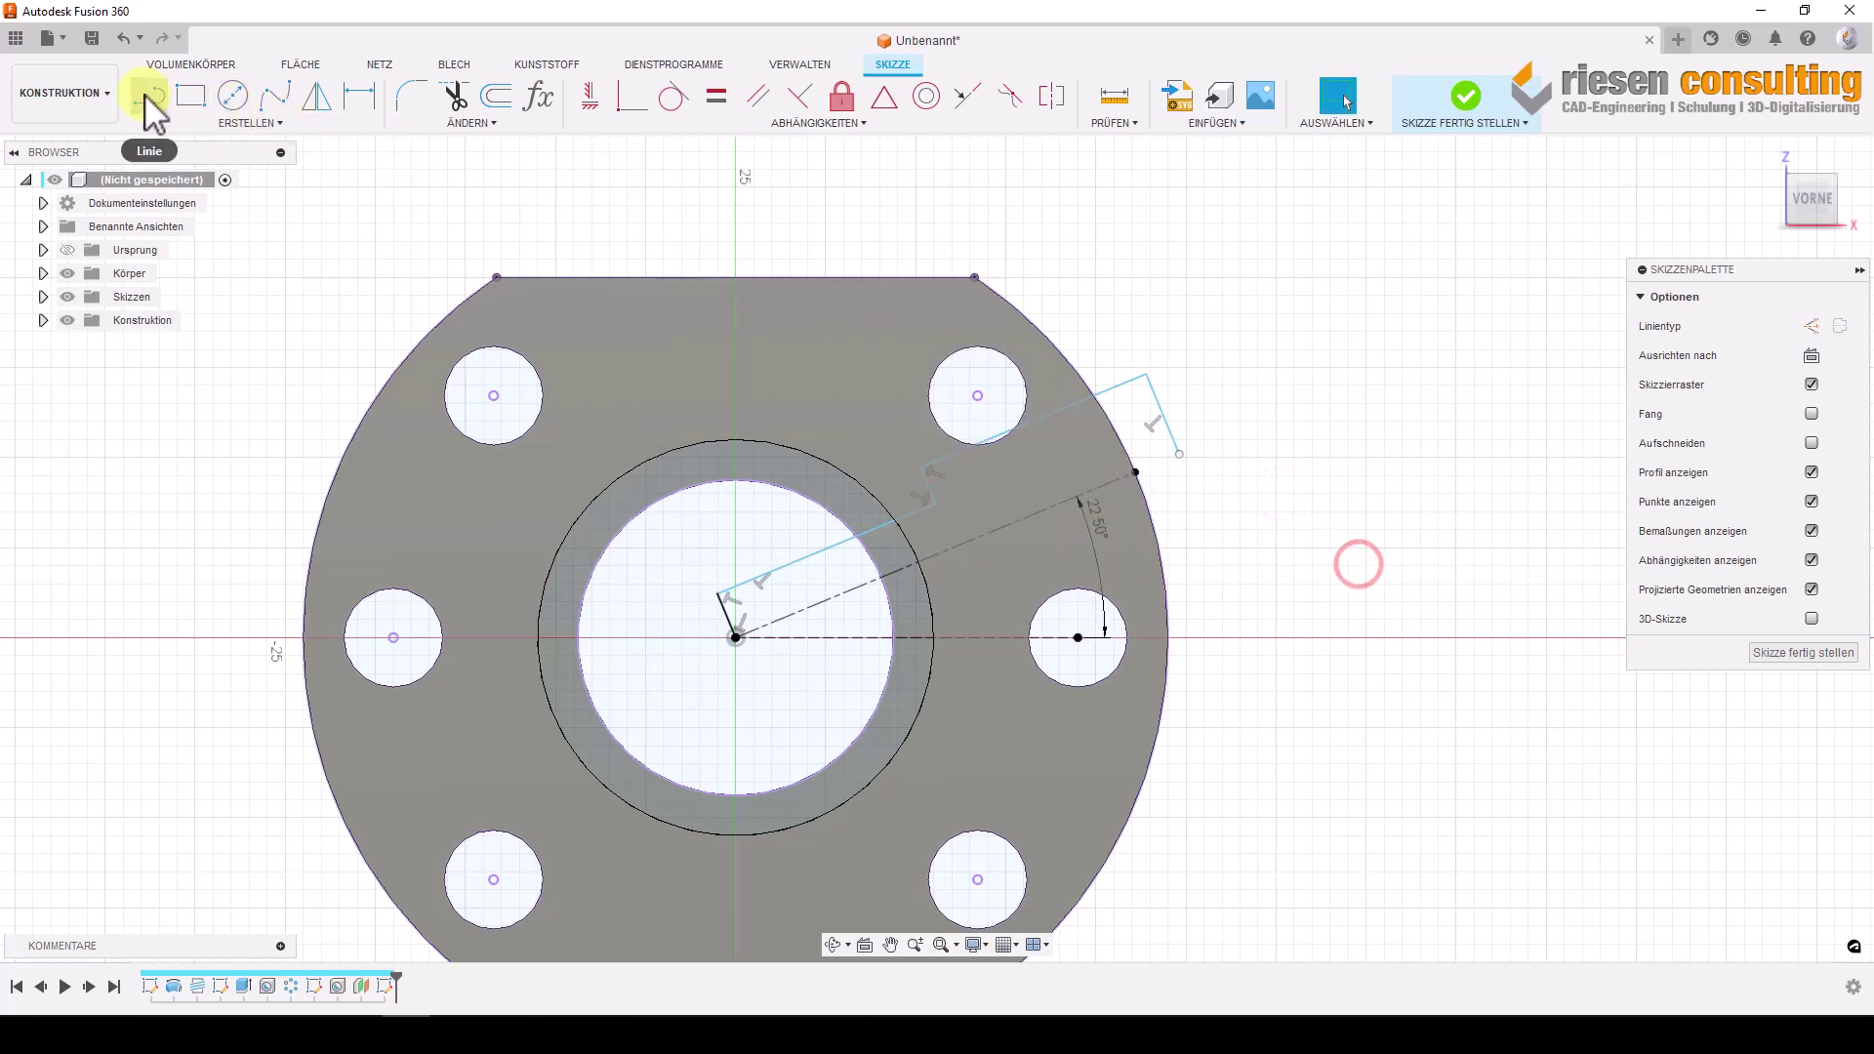
left_click(1134, 474)
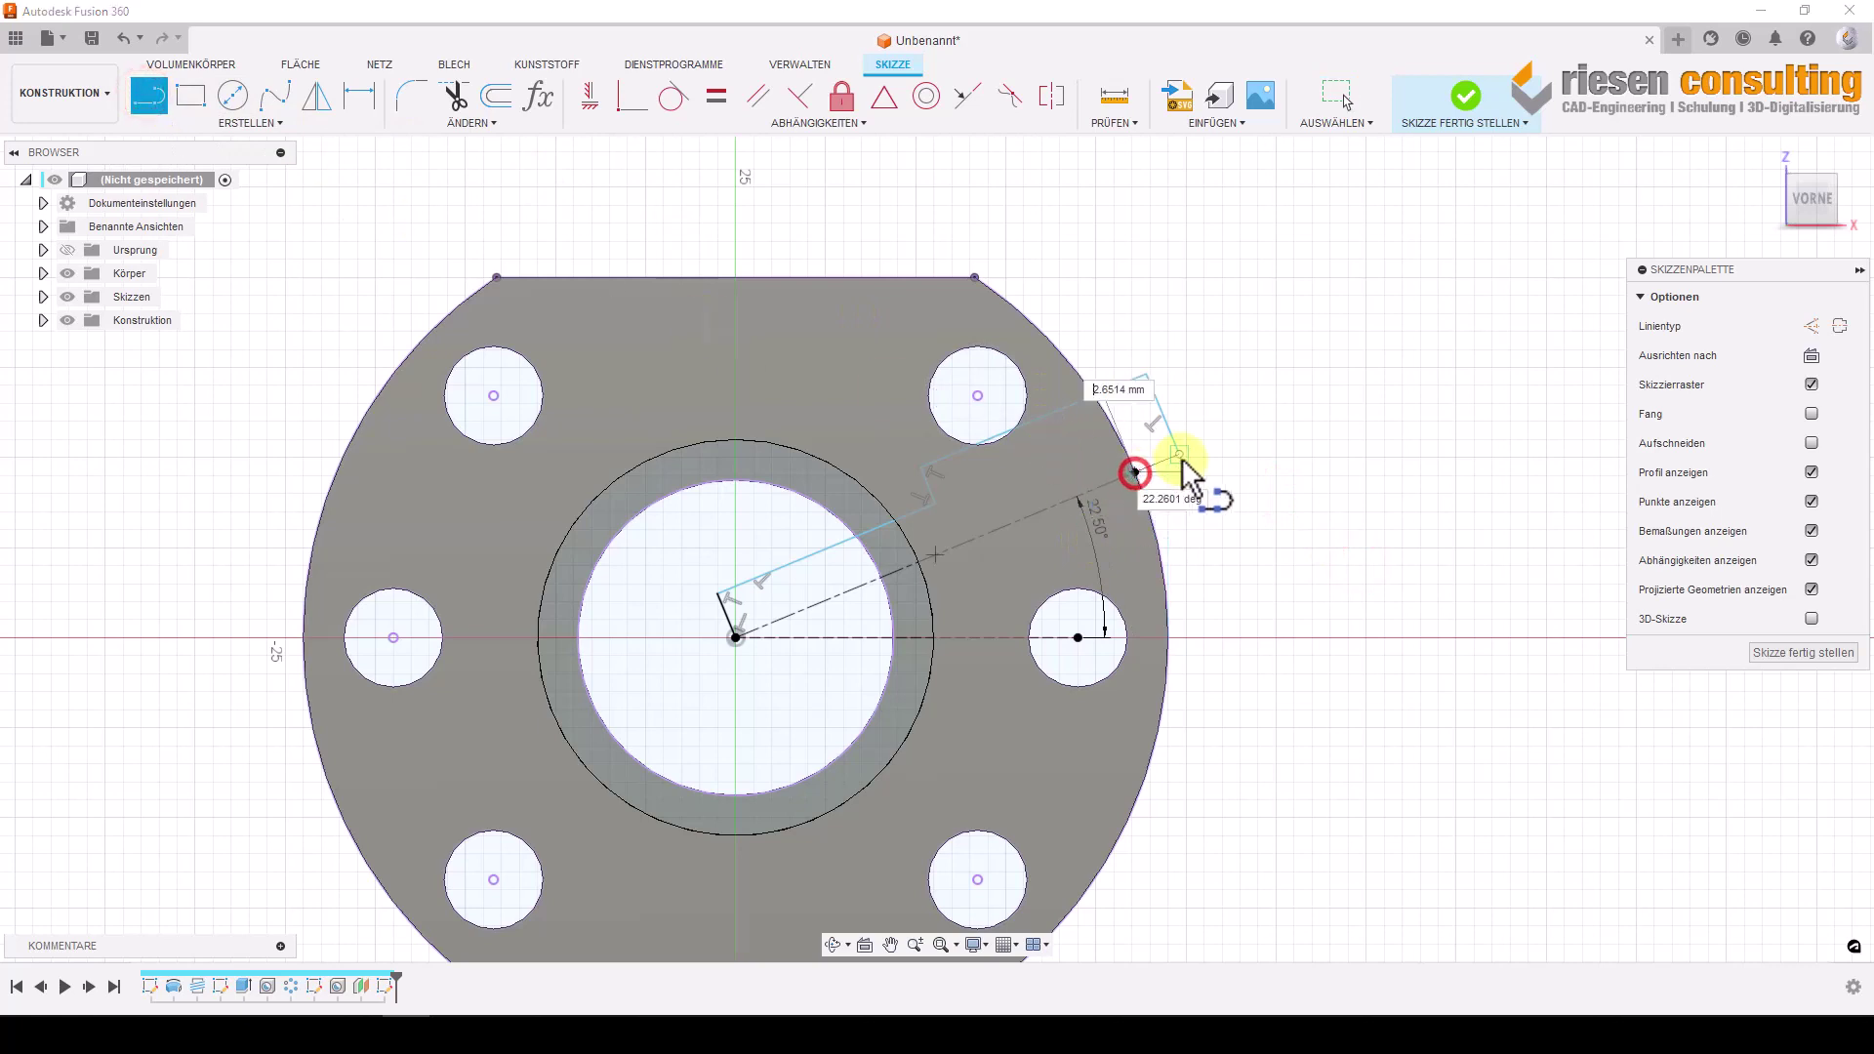
left_click(966, 95)
Try a tangent constraint between the angled line's end segment and the outer arc, then cancel it.
left_click(1154, 488)
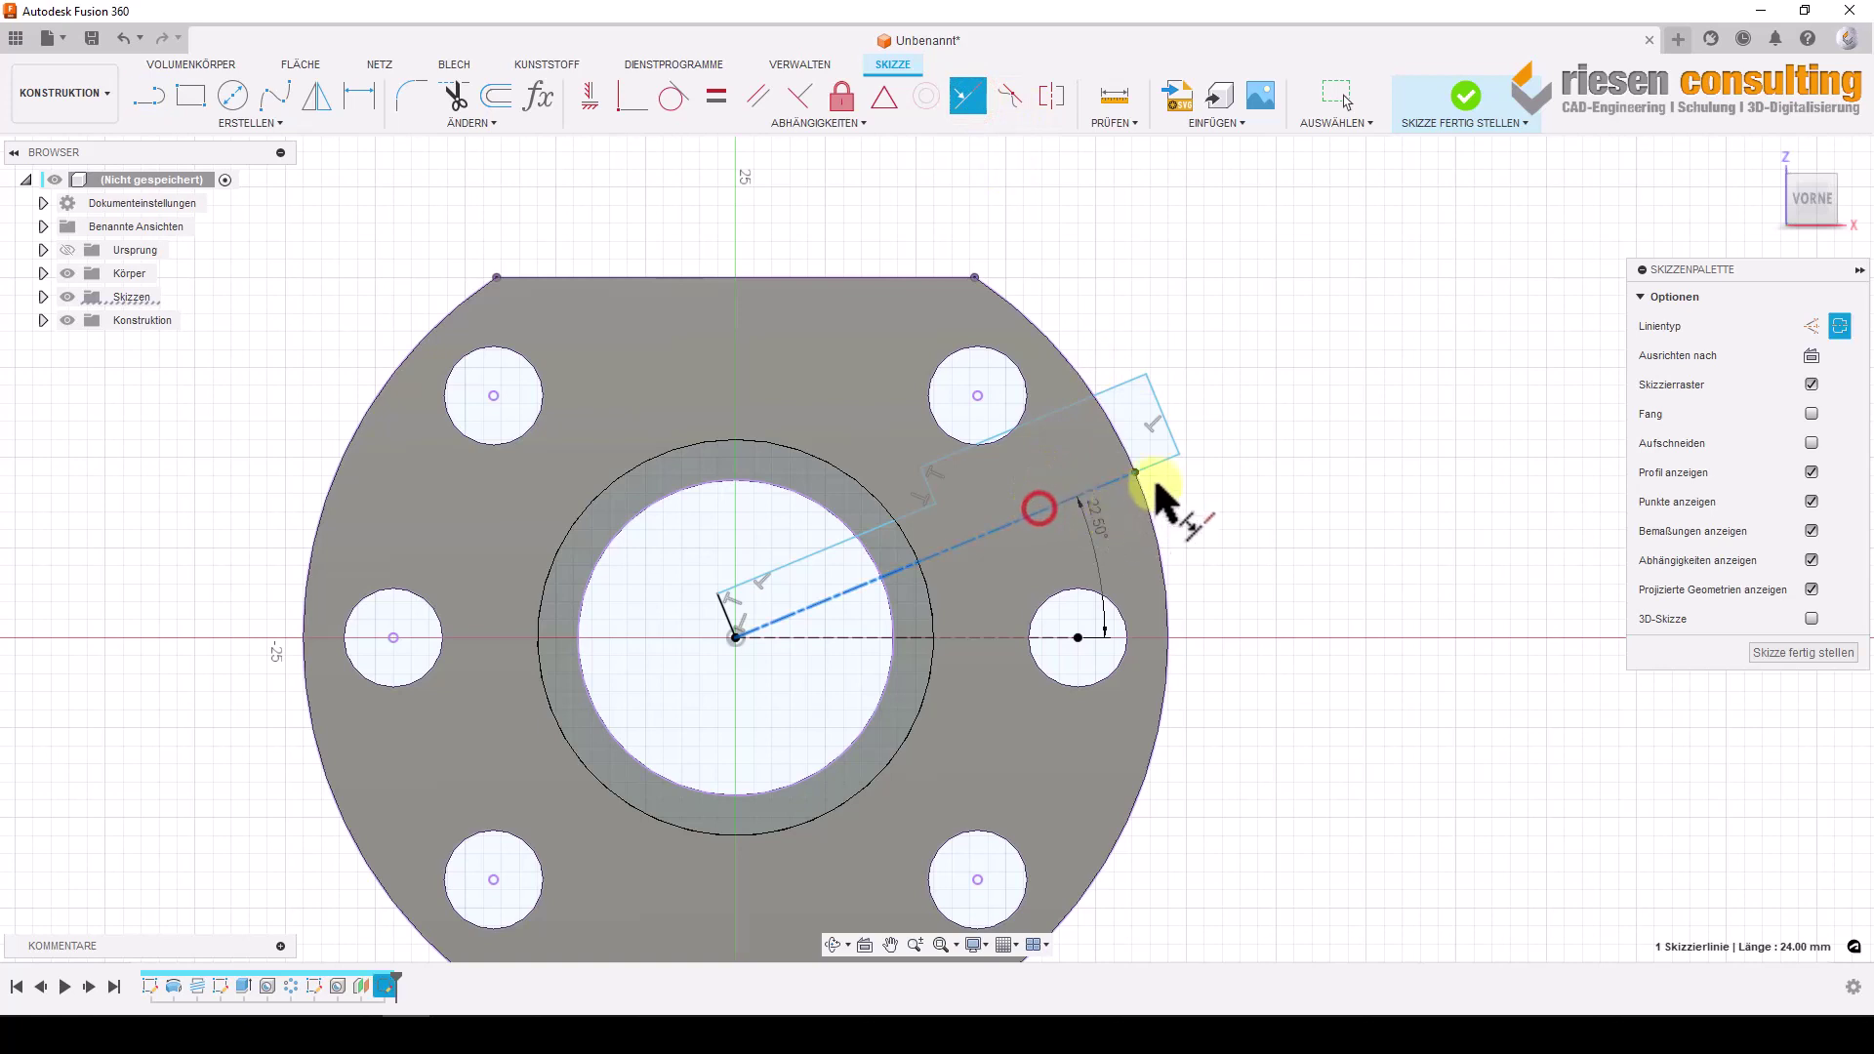
left_click(1157, 467)
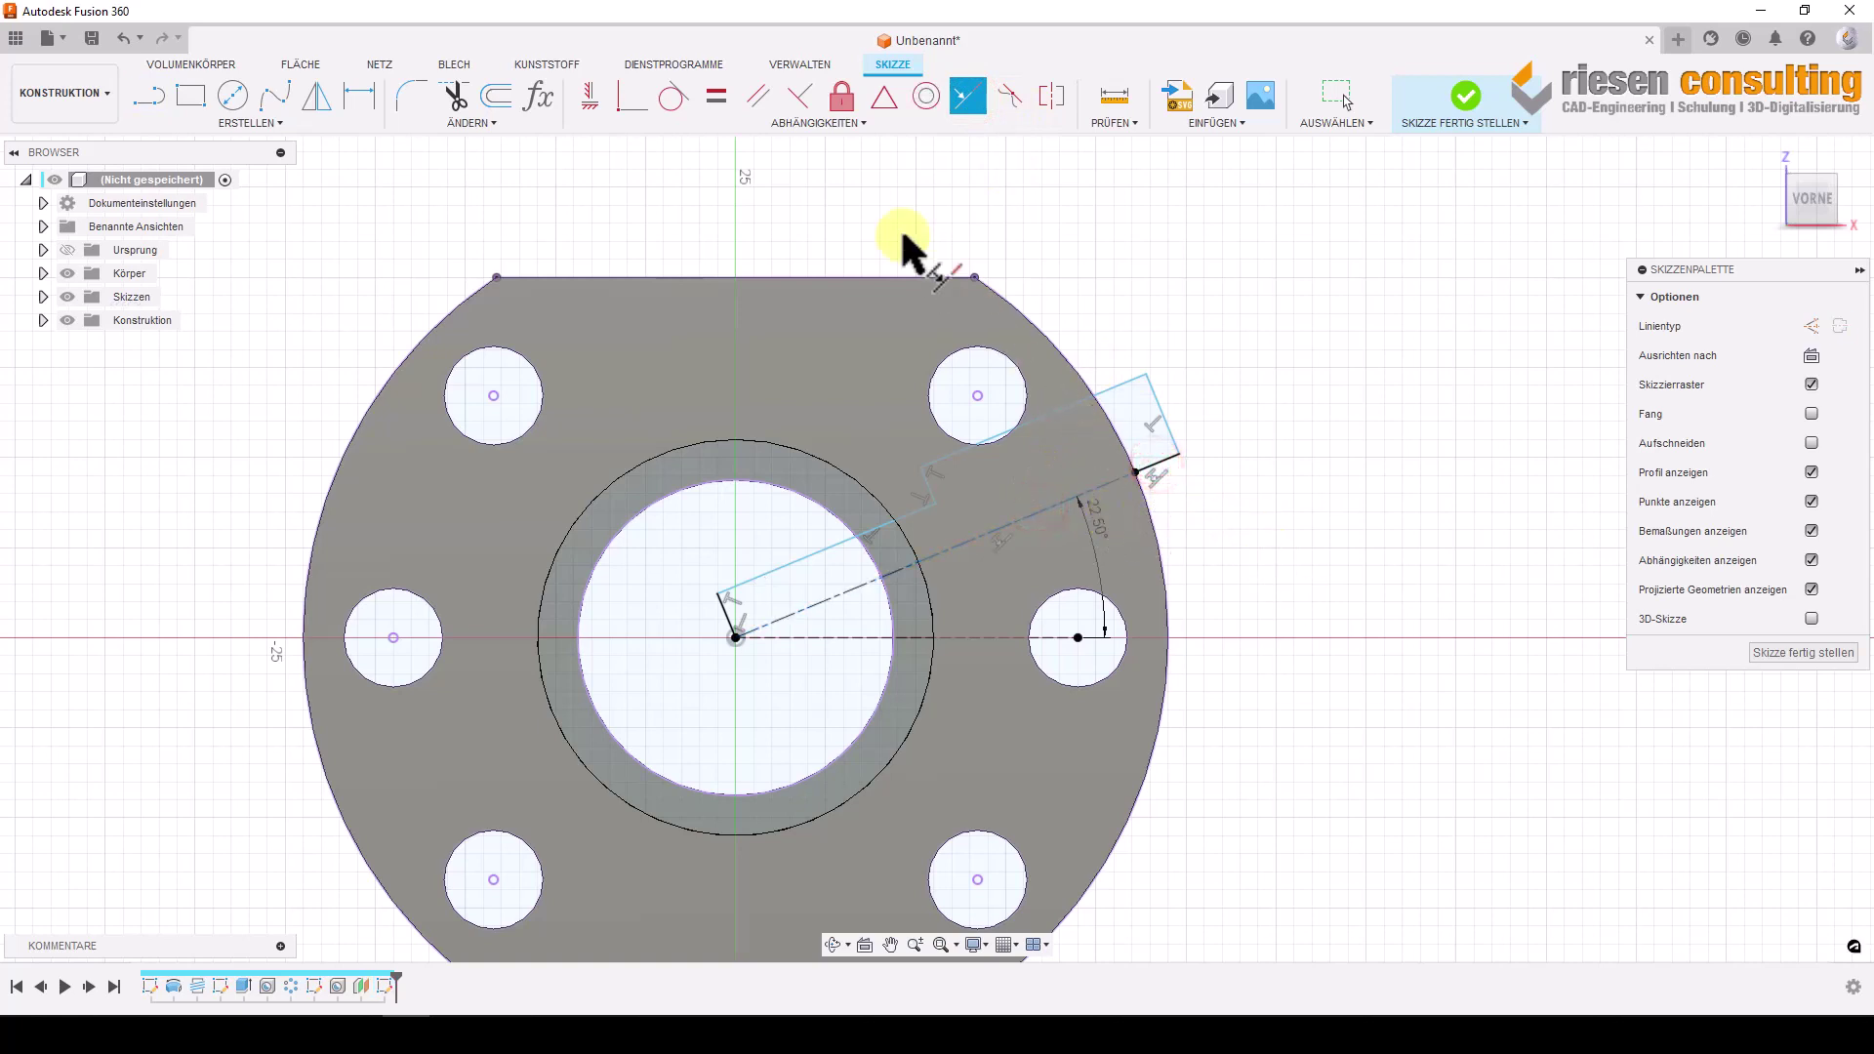
left_click(686, 106)
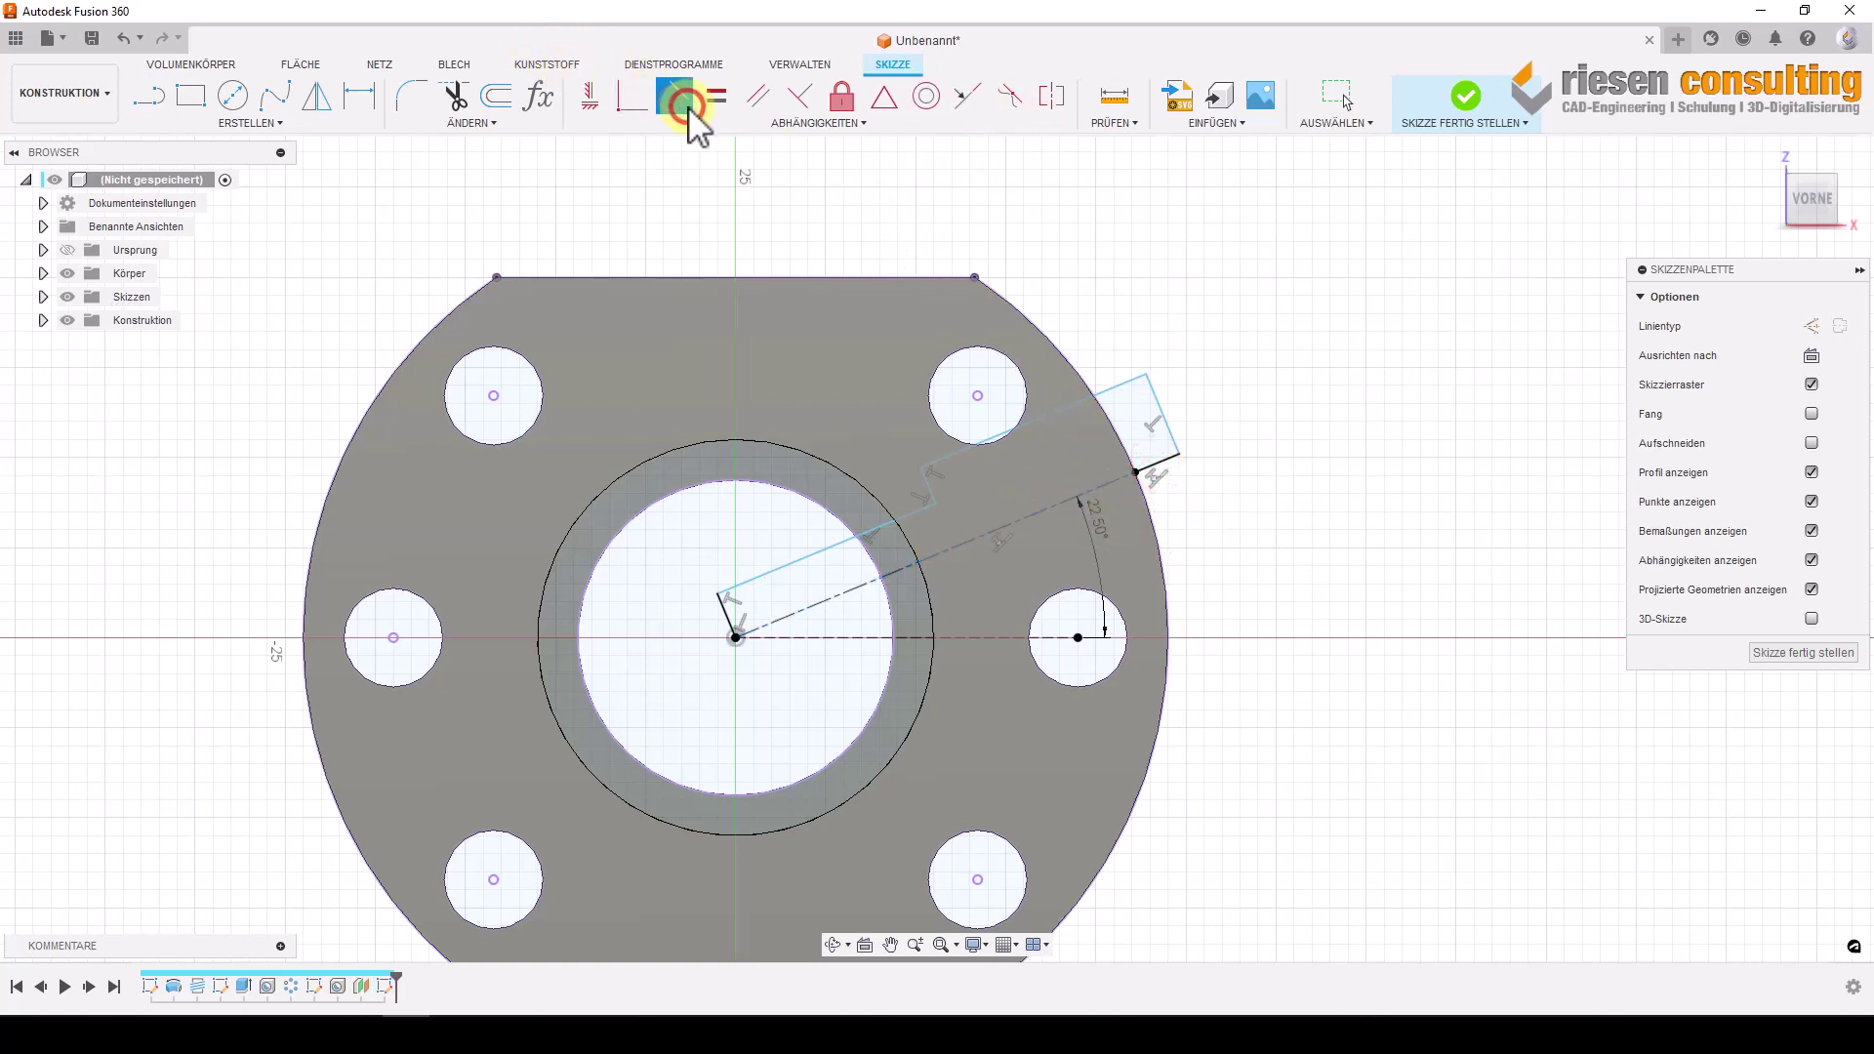
left_click(1162, 422)
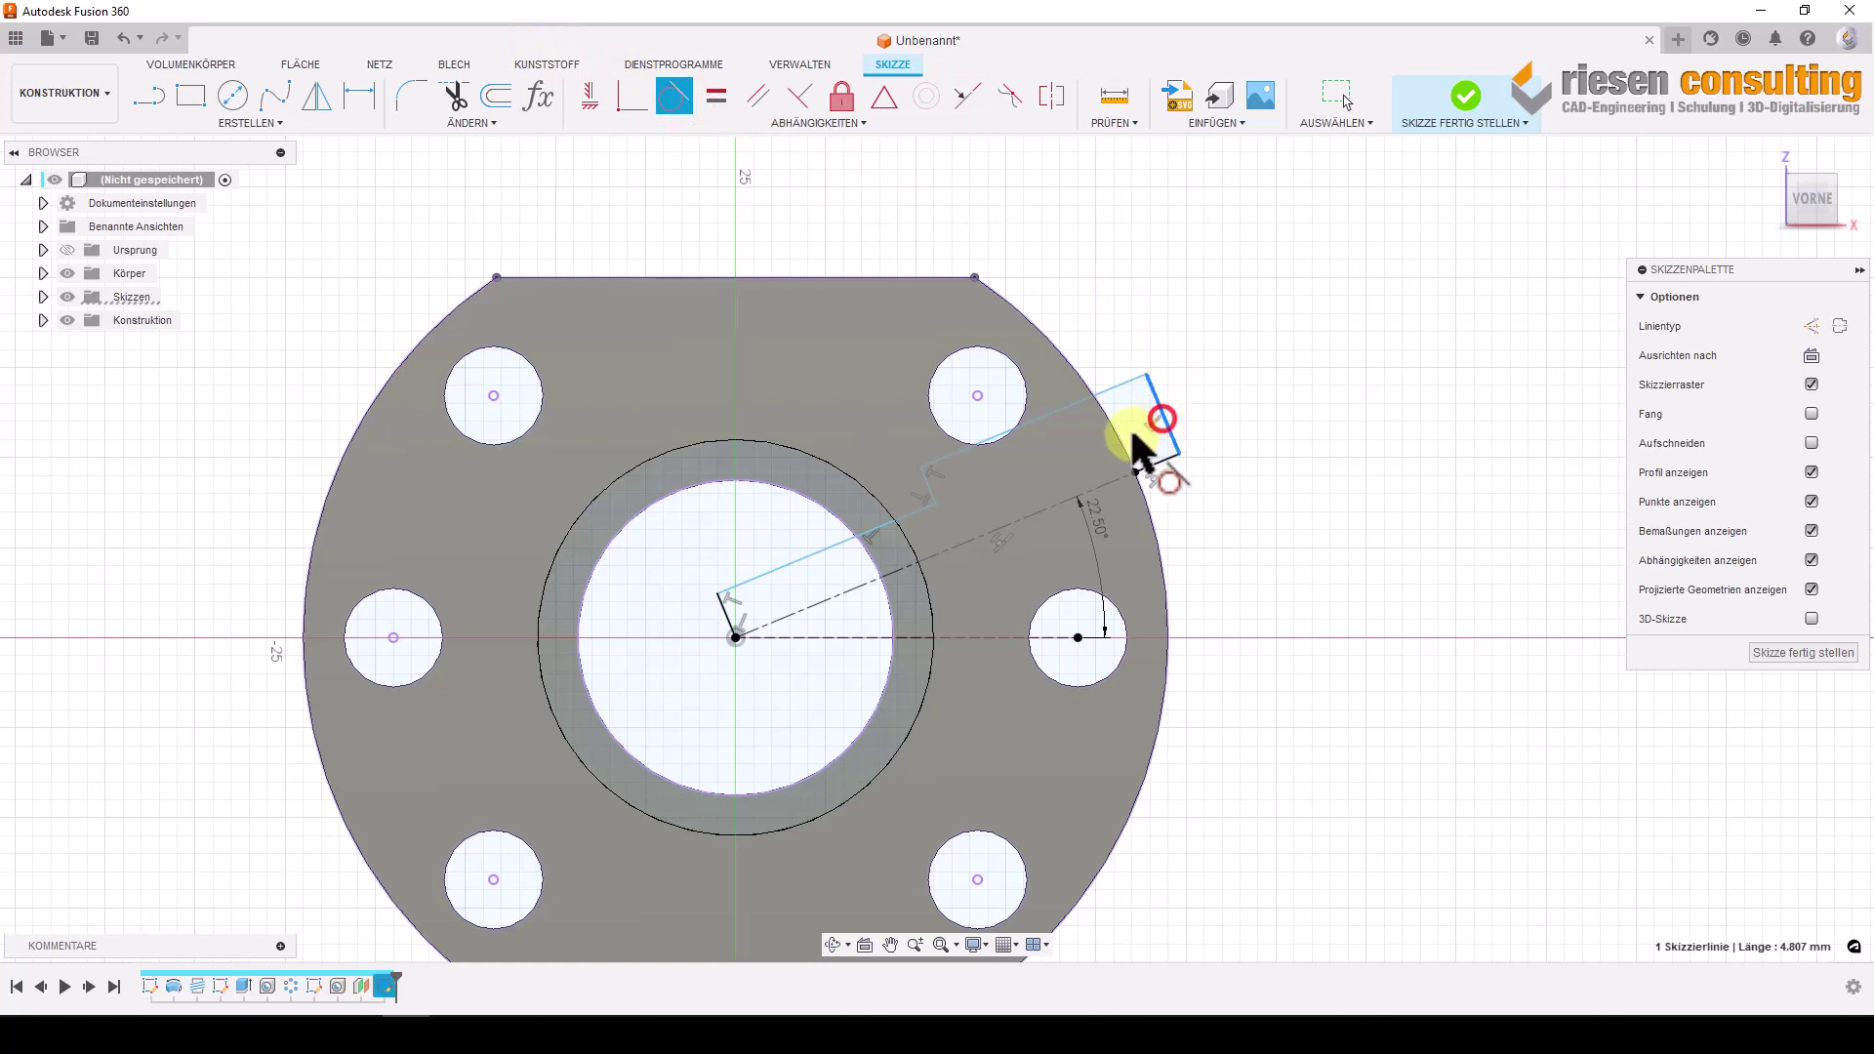
left_click(1122, 439)
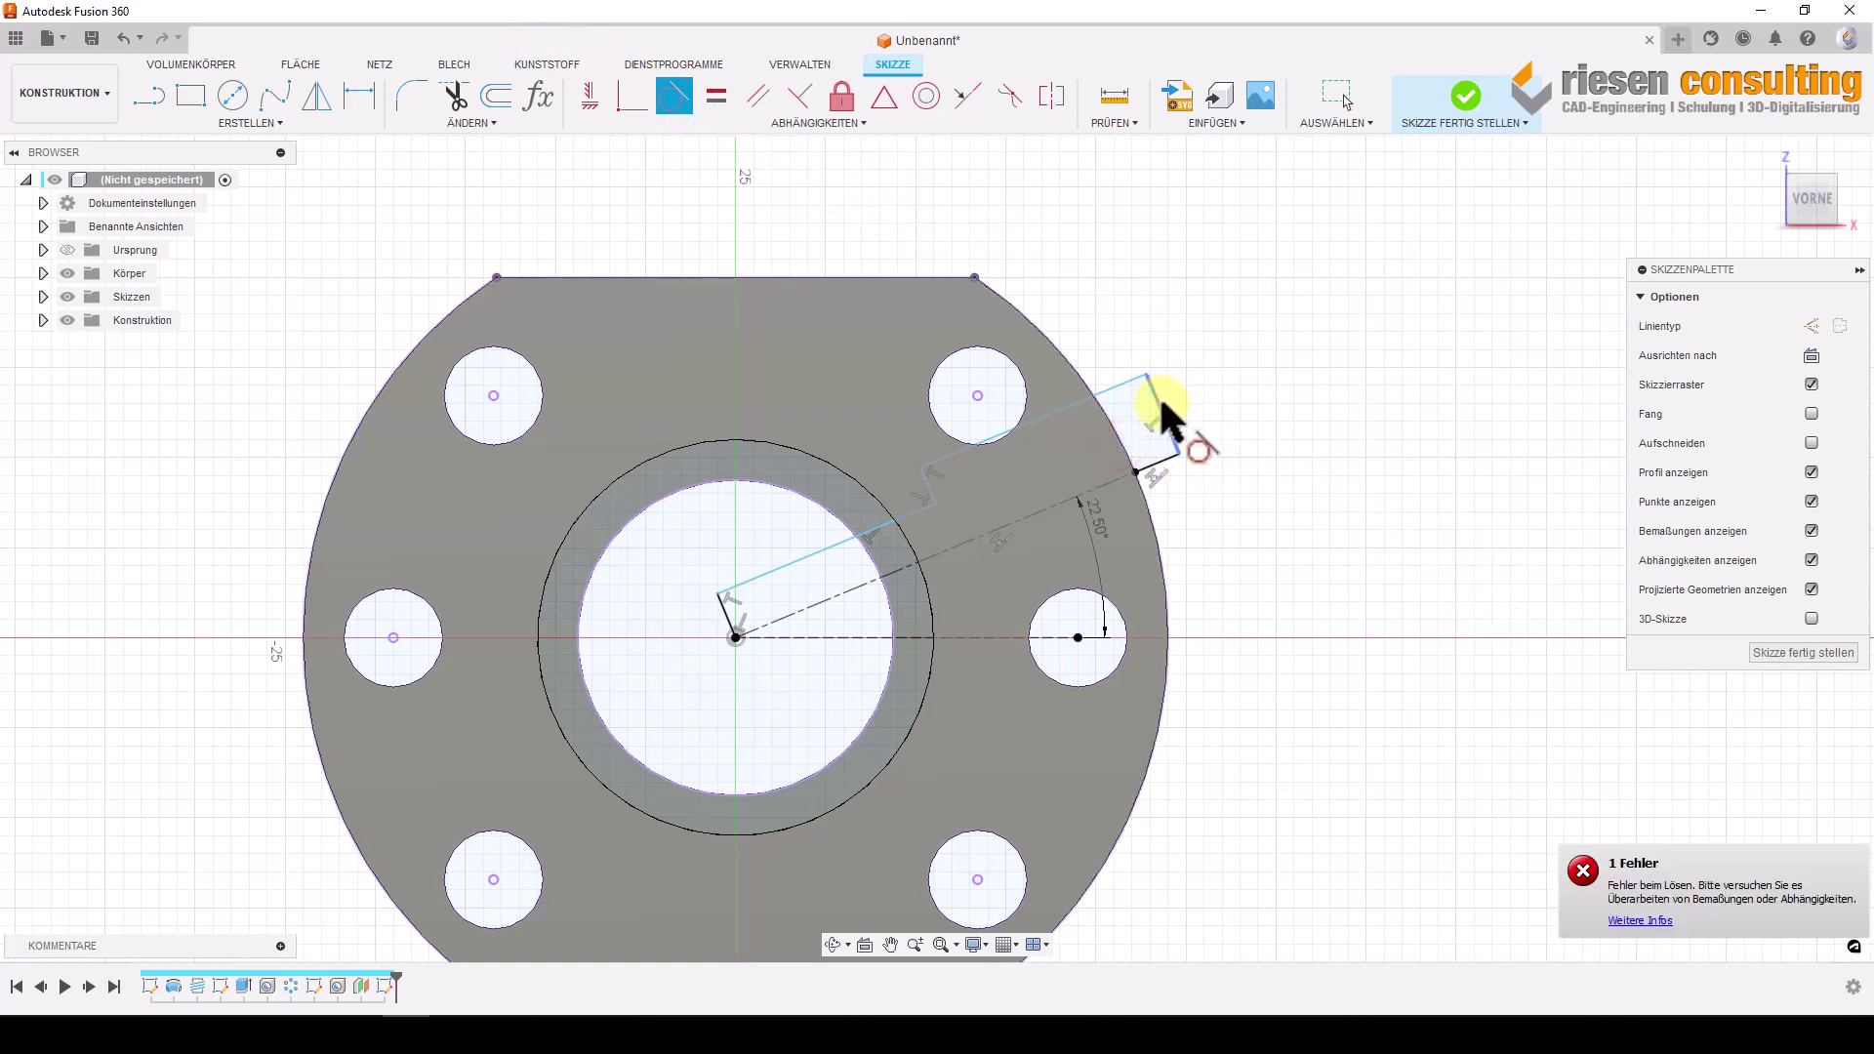
left_click(1127, 441)
key("Escape")
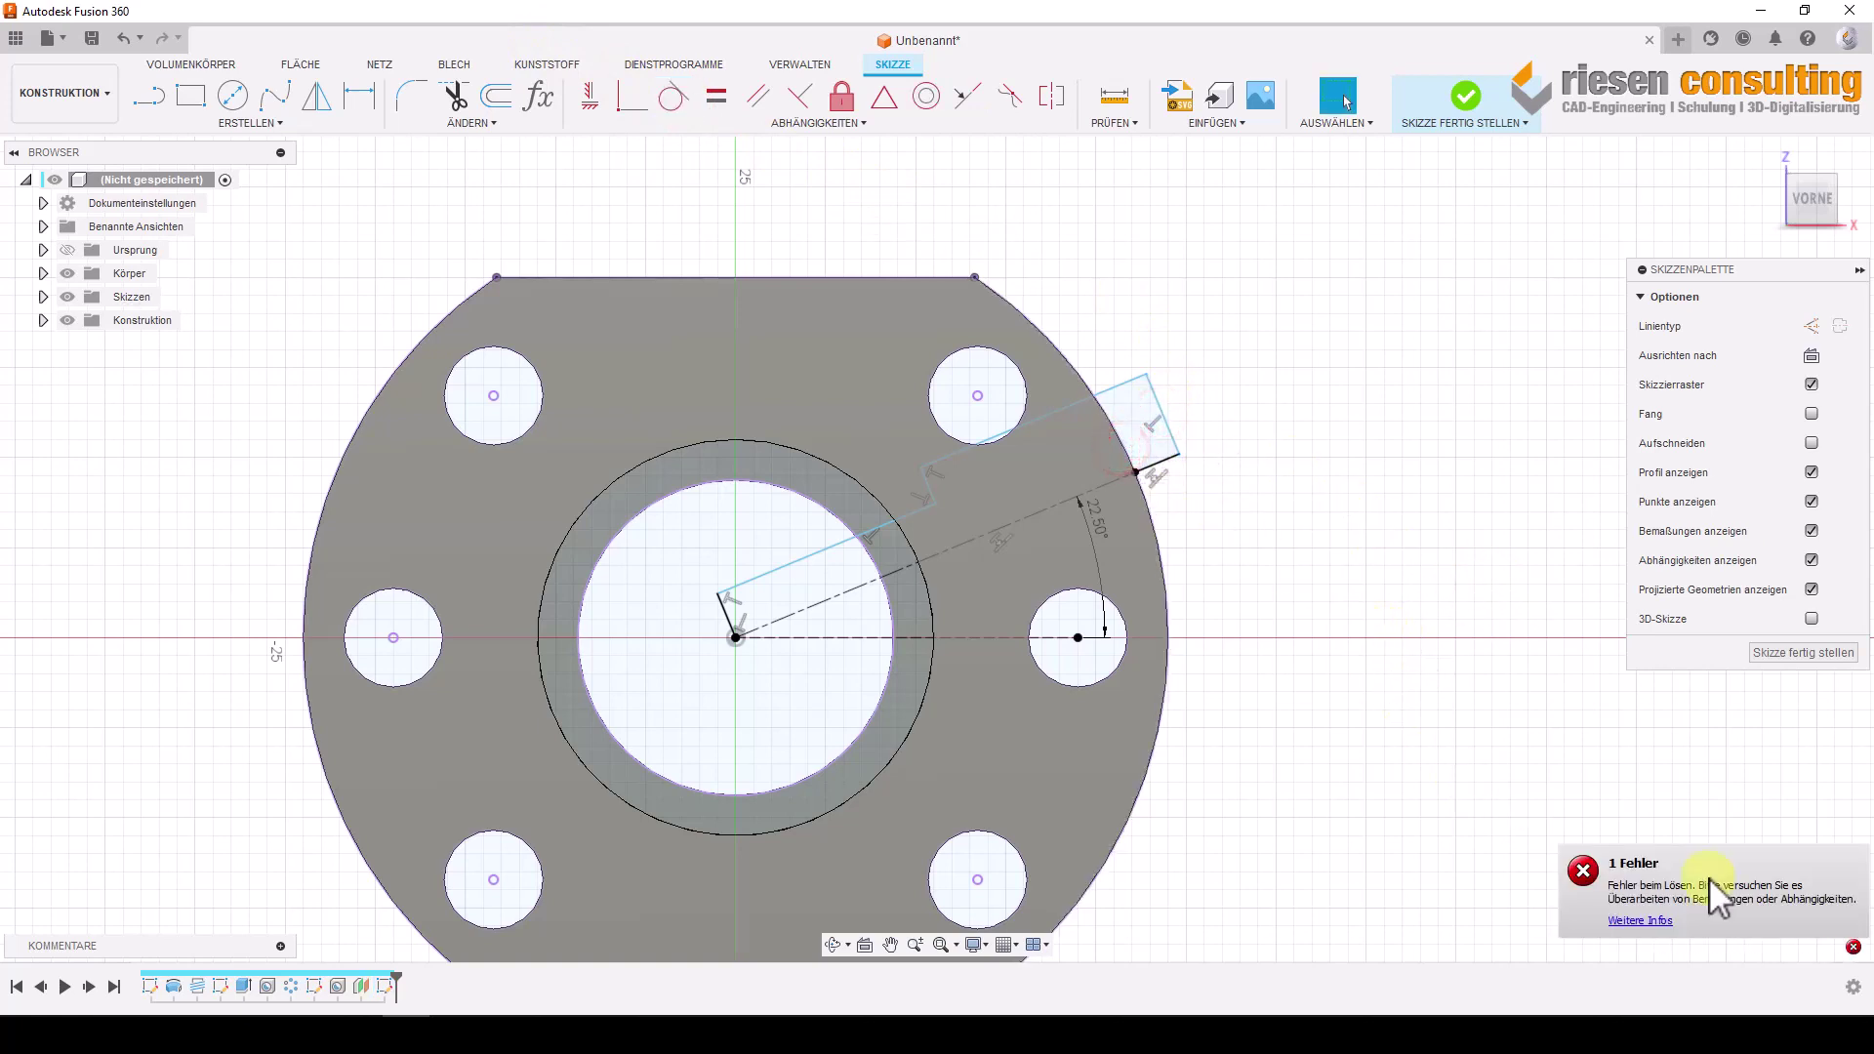
left_click(1361, 644)
Delete the short joining line and make the upper line's endpoint coincident with the arc point.
left_click_drag(1179, 456, 1128, 441)
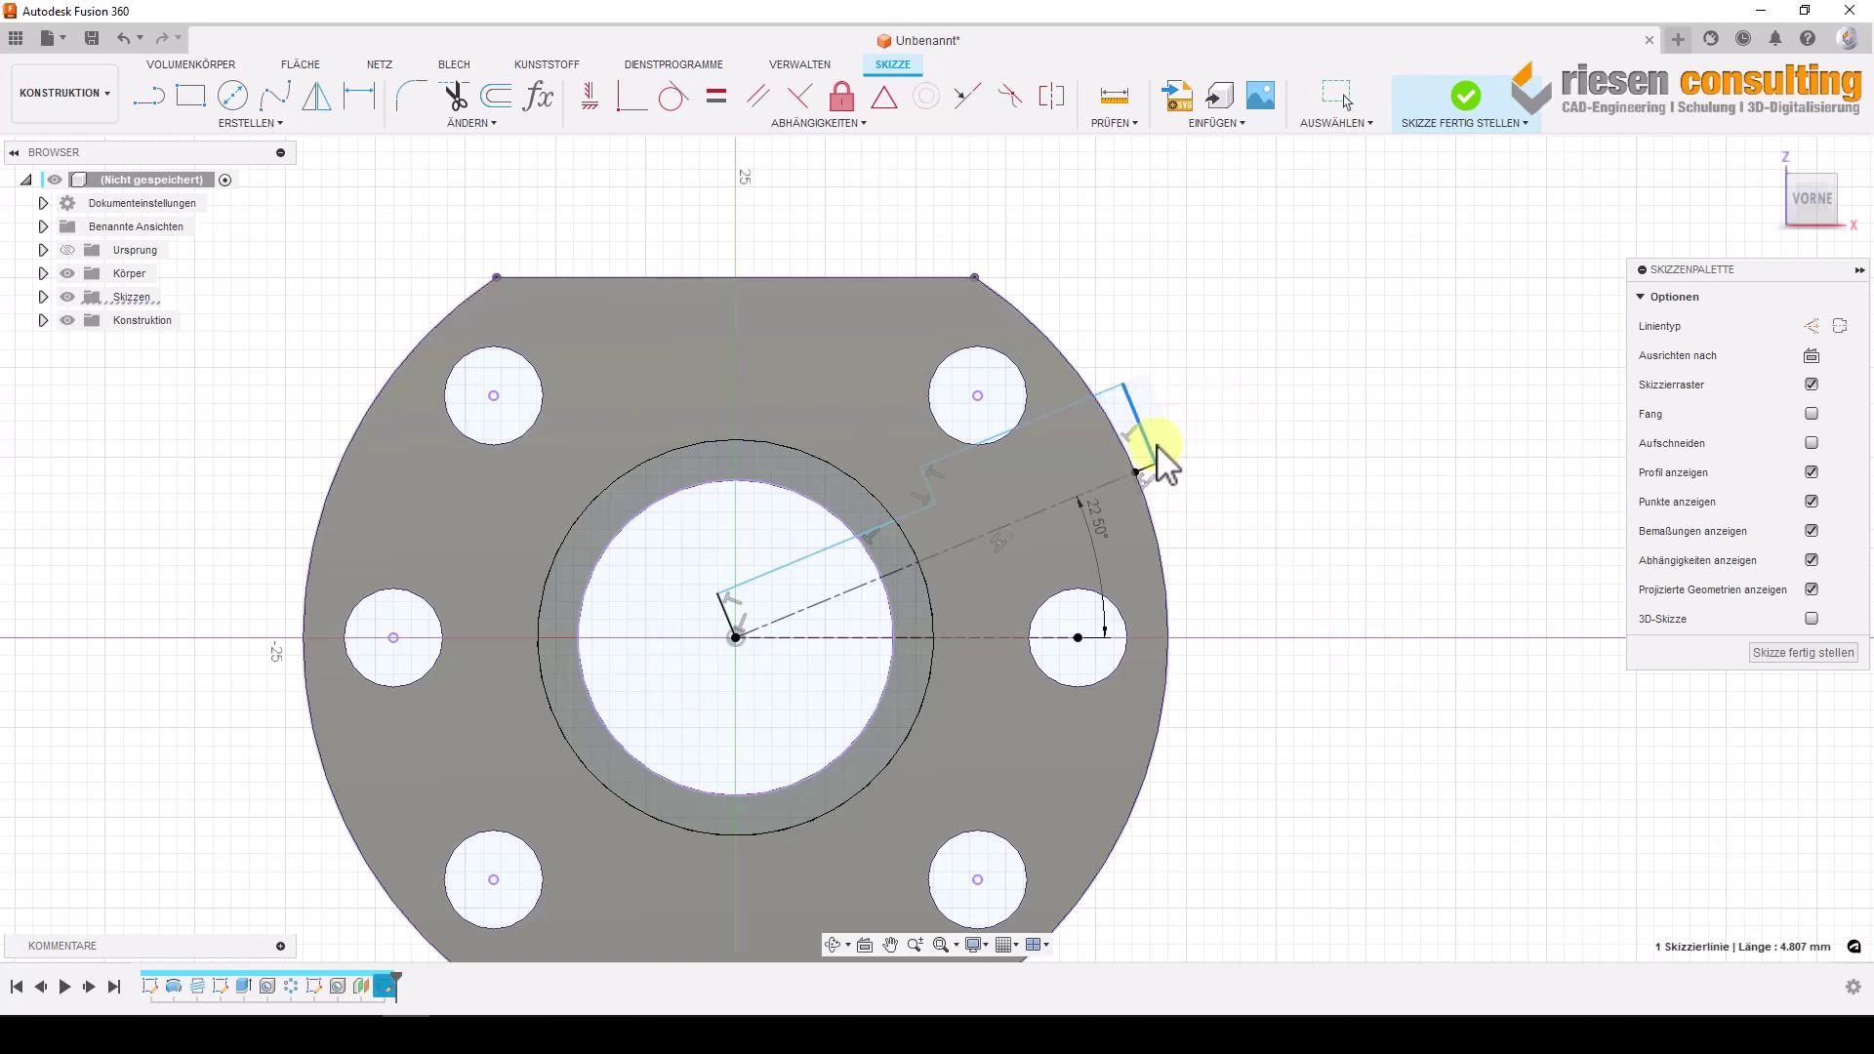
left_click(1308, 530)
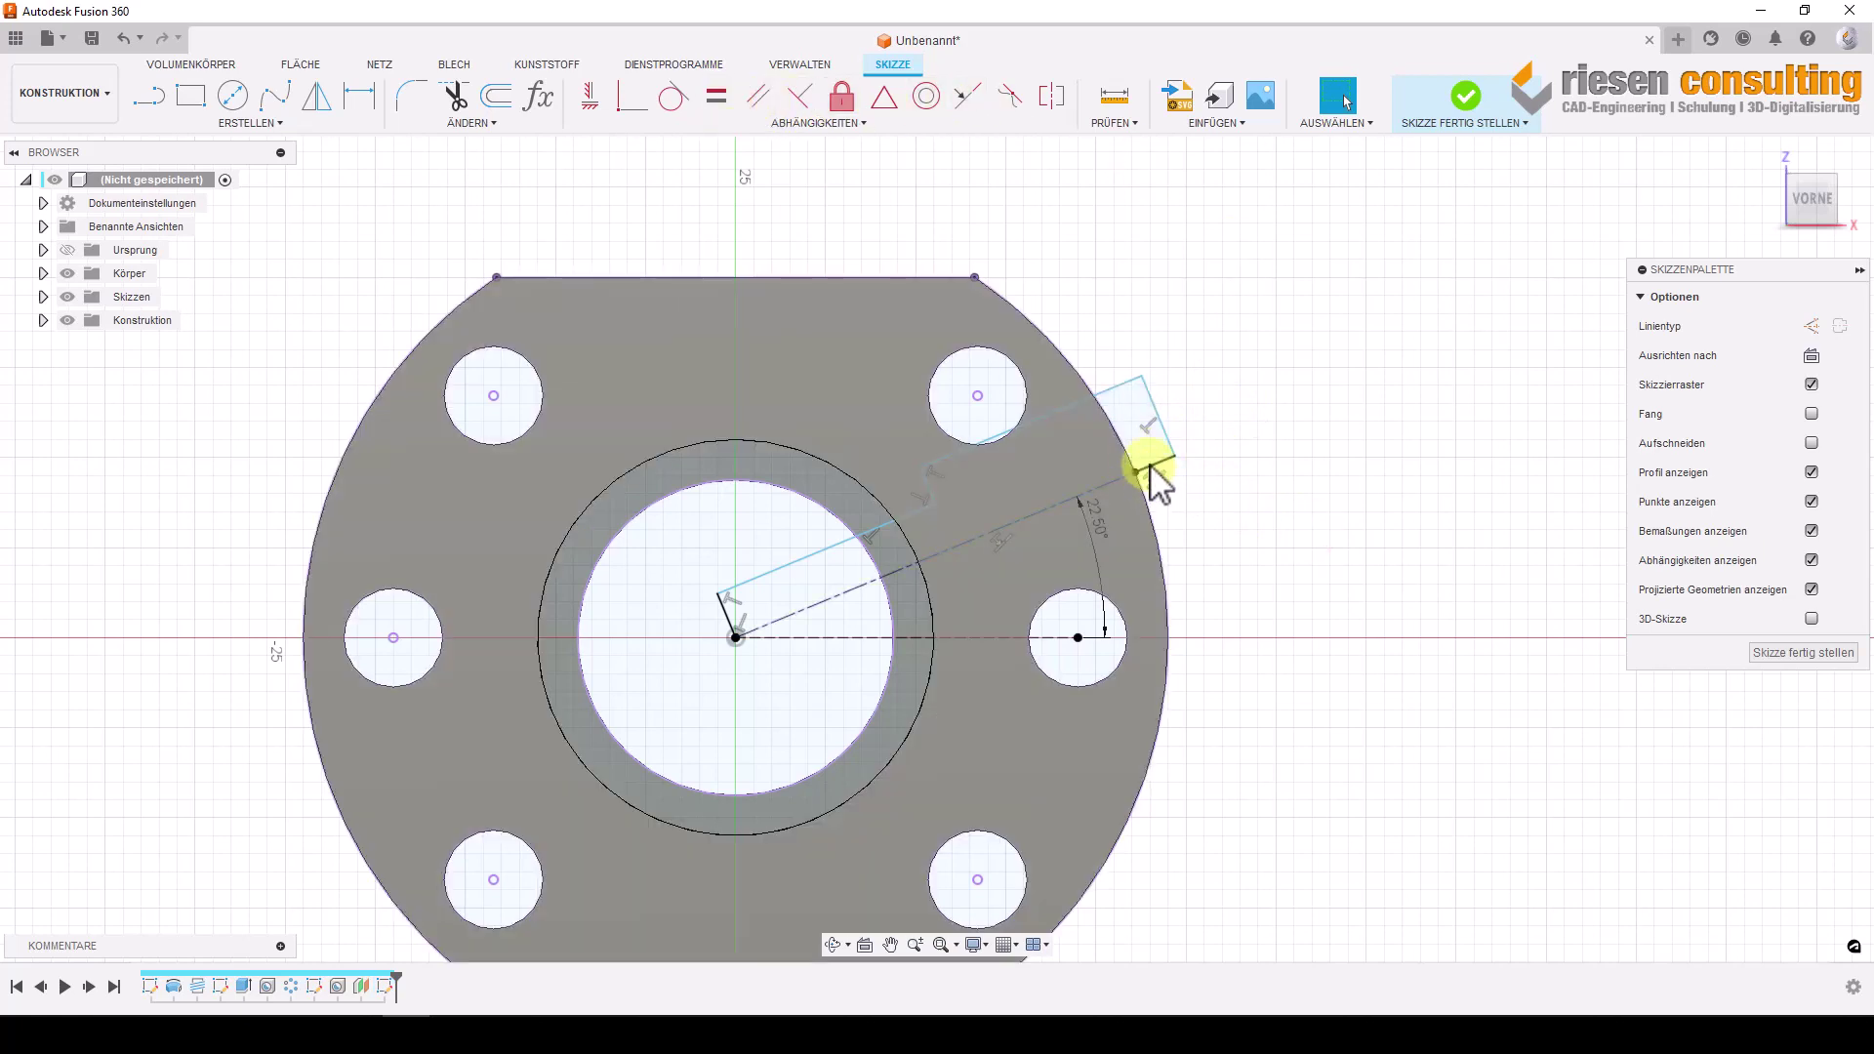
left_click(1149, 467)
key("Delete")
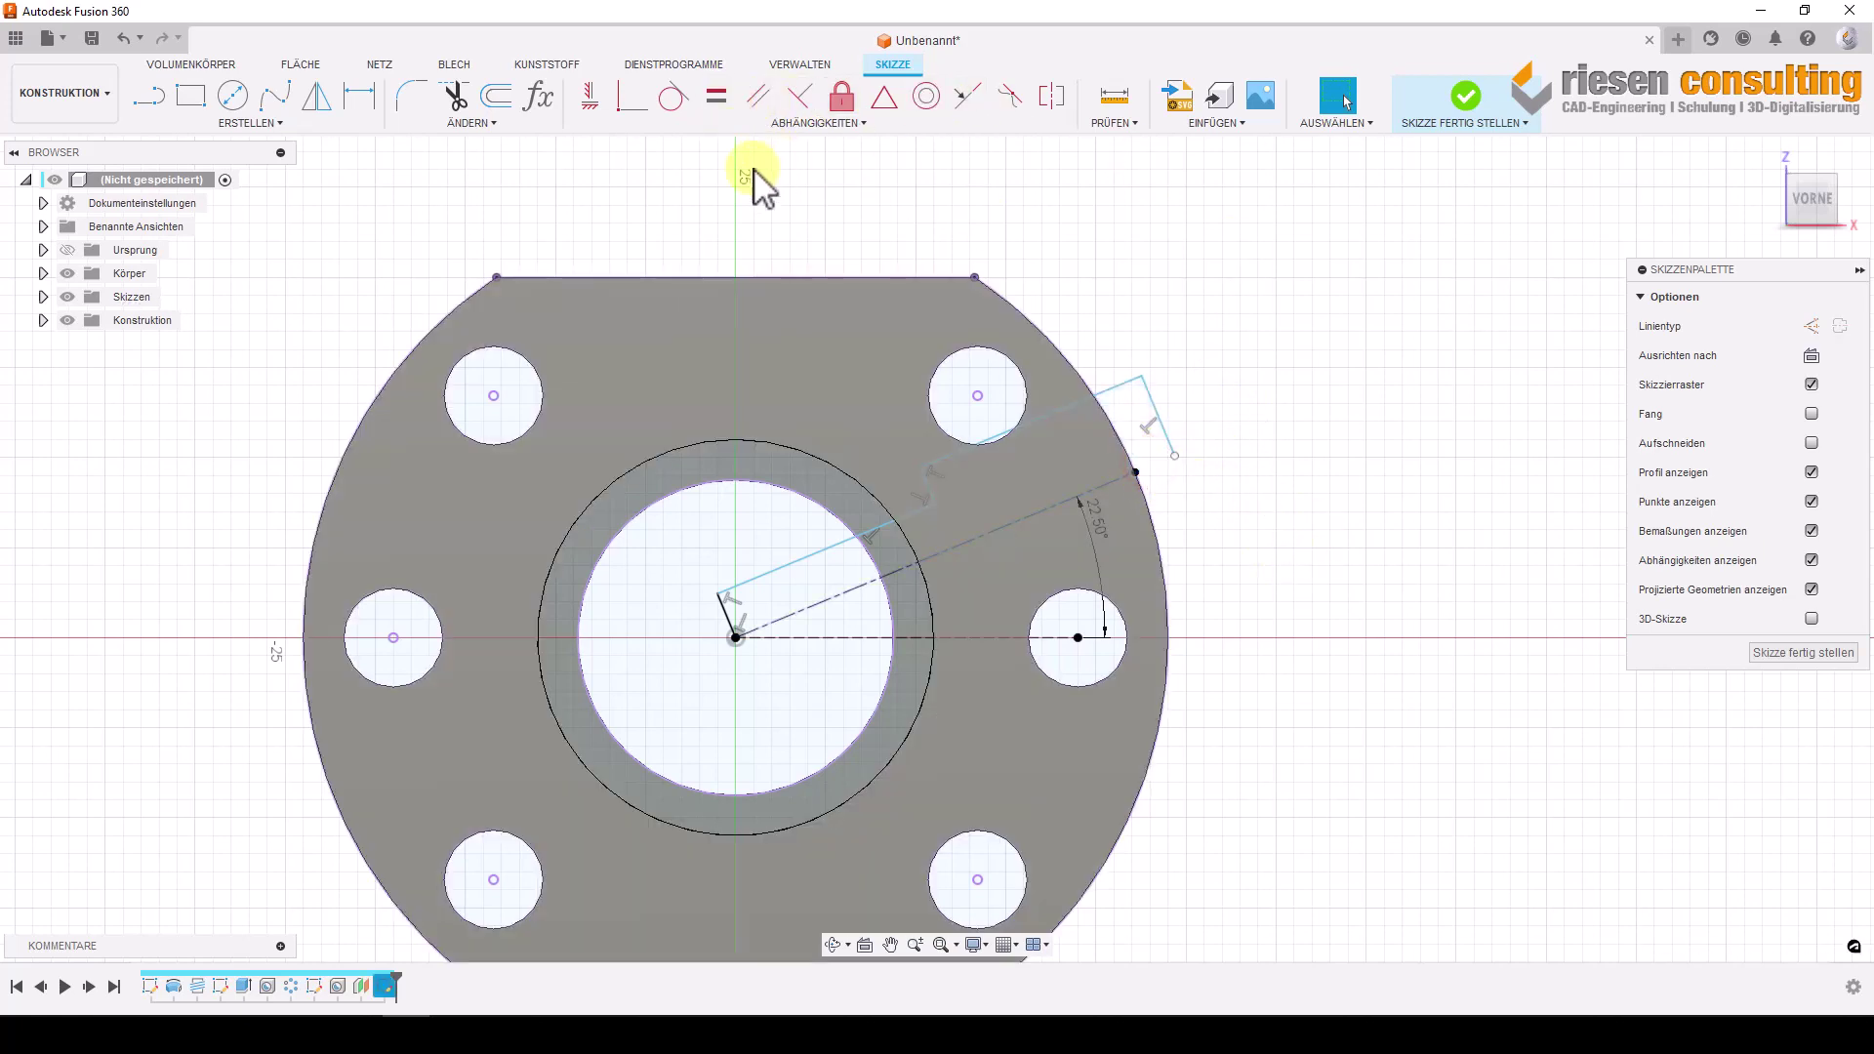
left_click(630, 97)
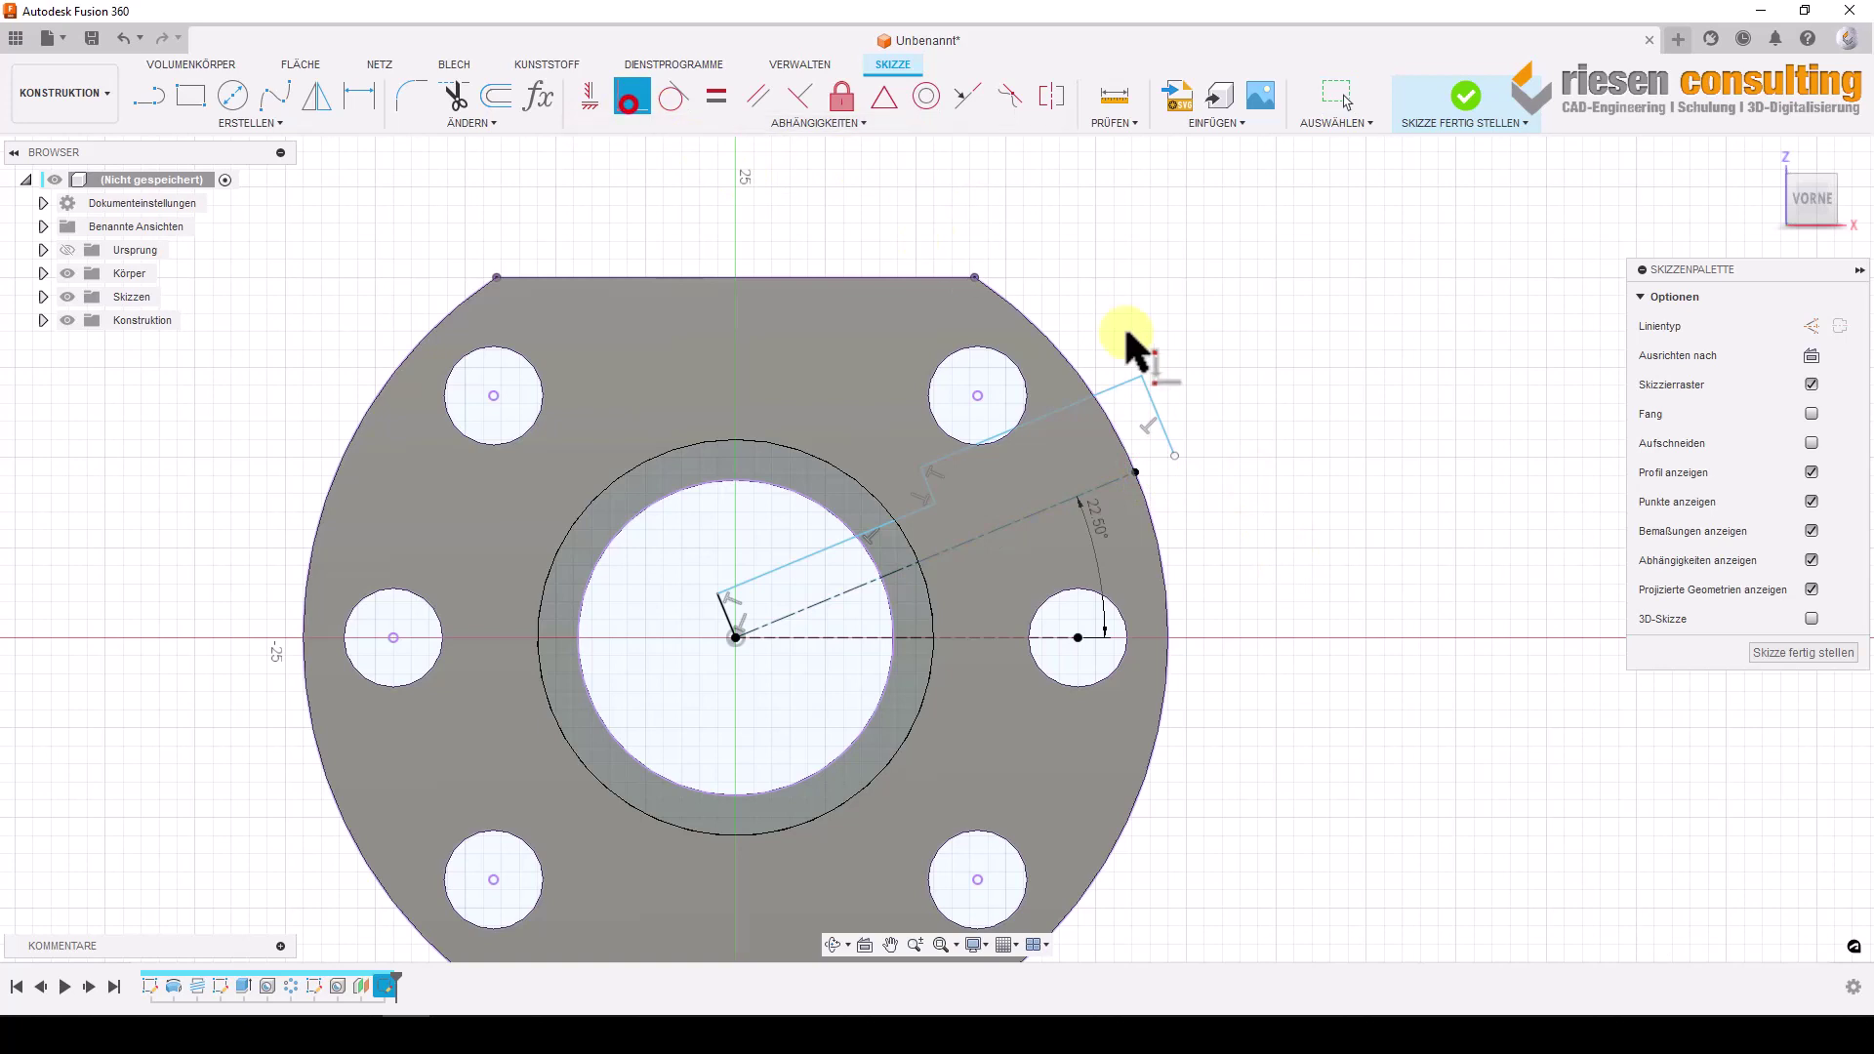
left_click(1176, 457)
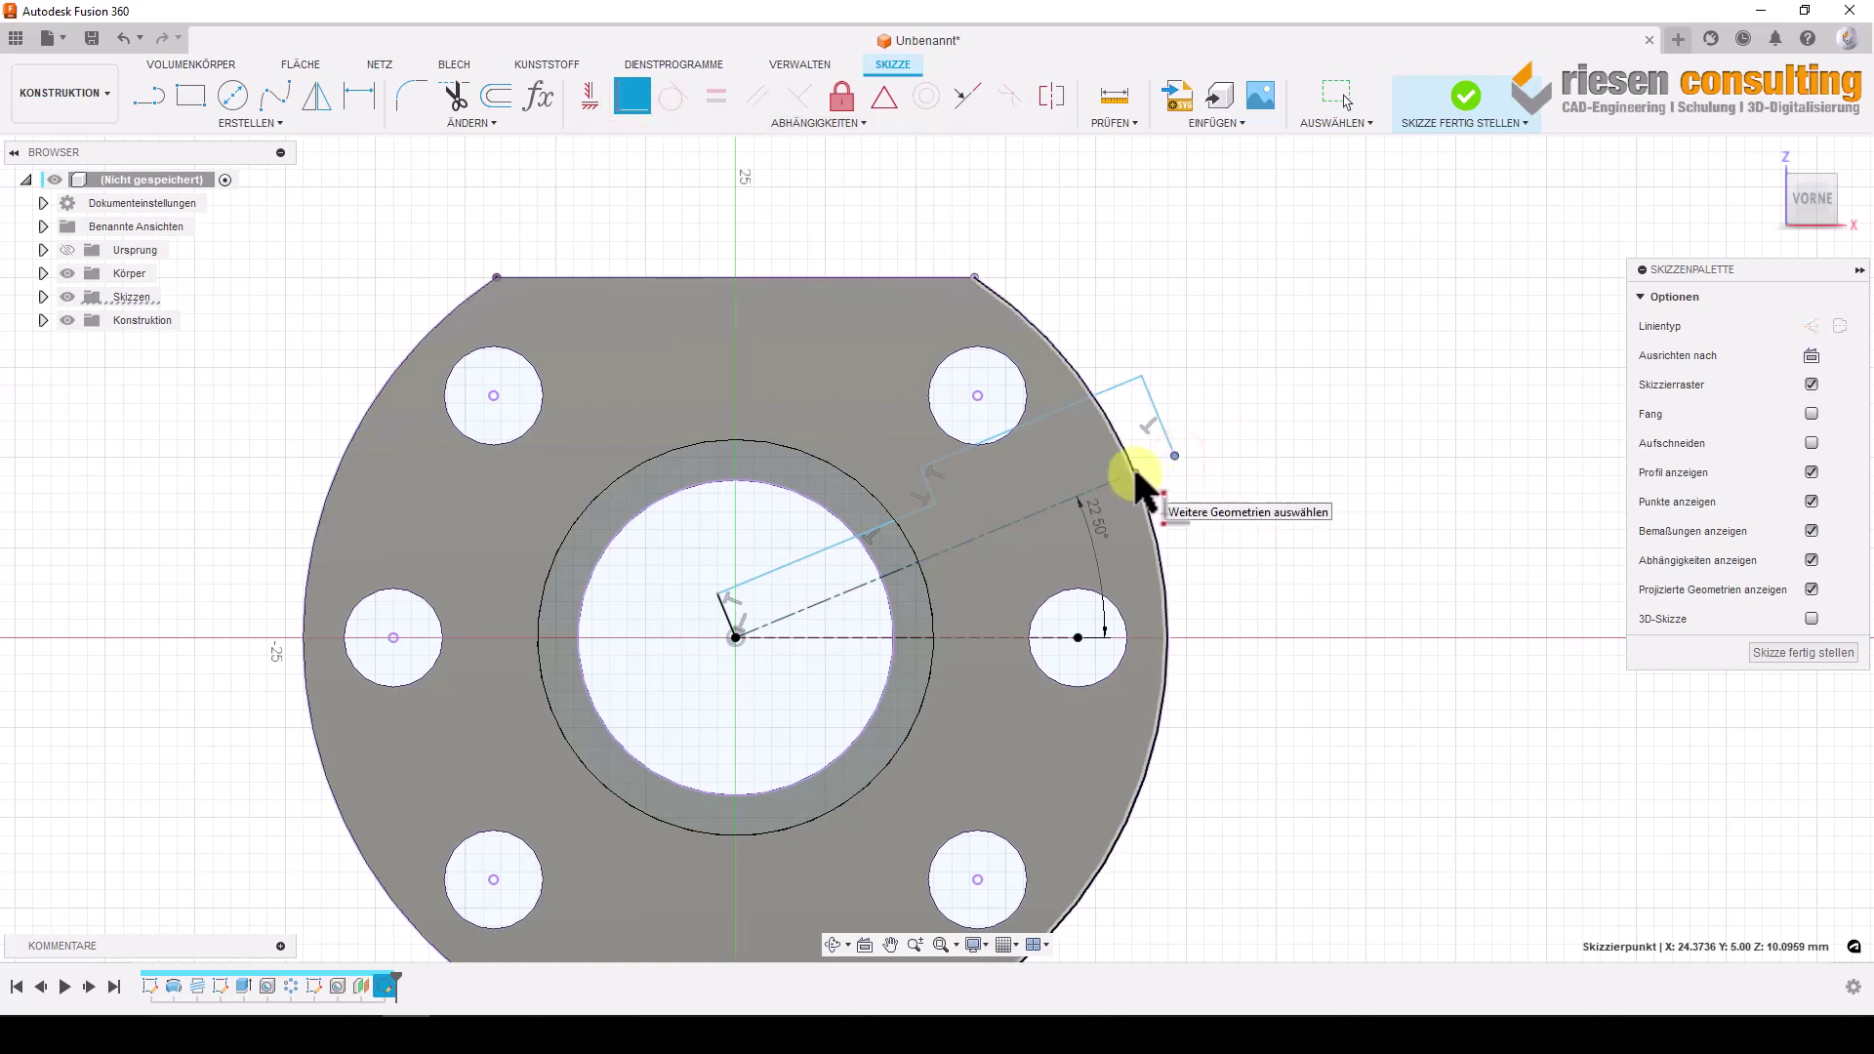
left_click(1135, 473)
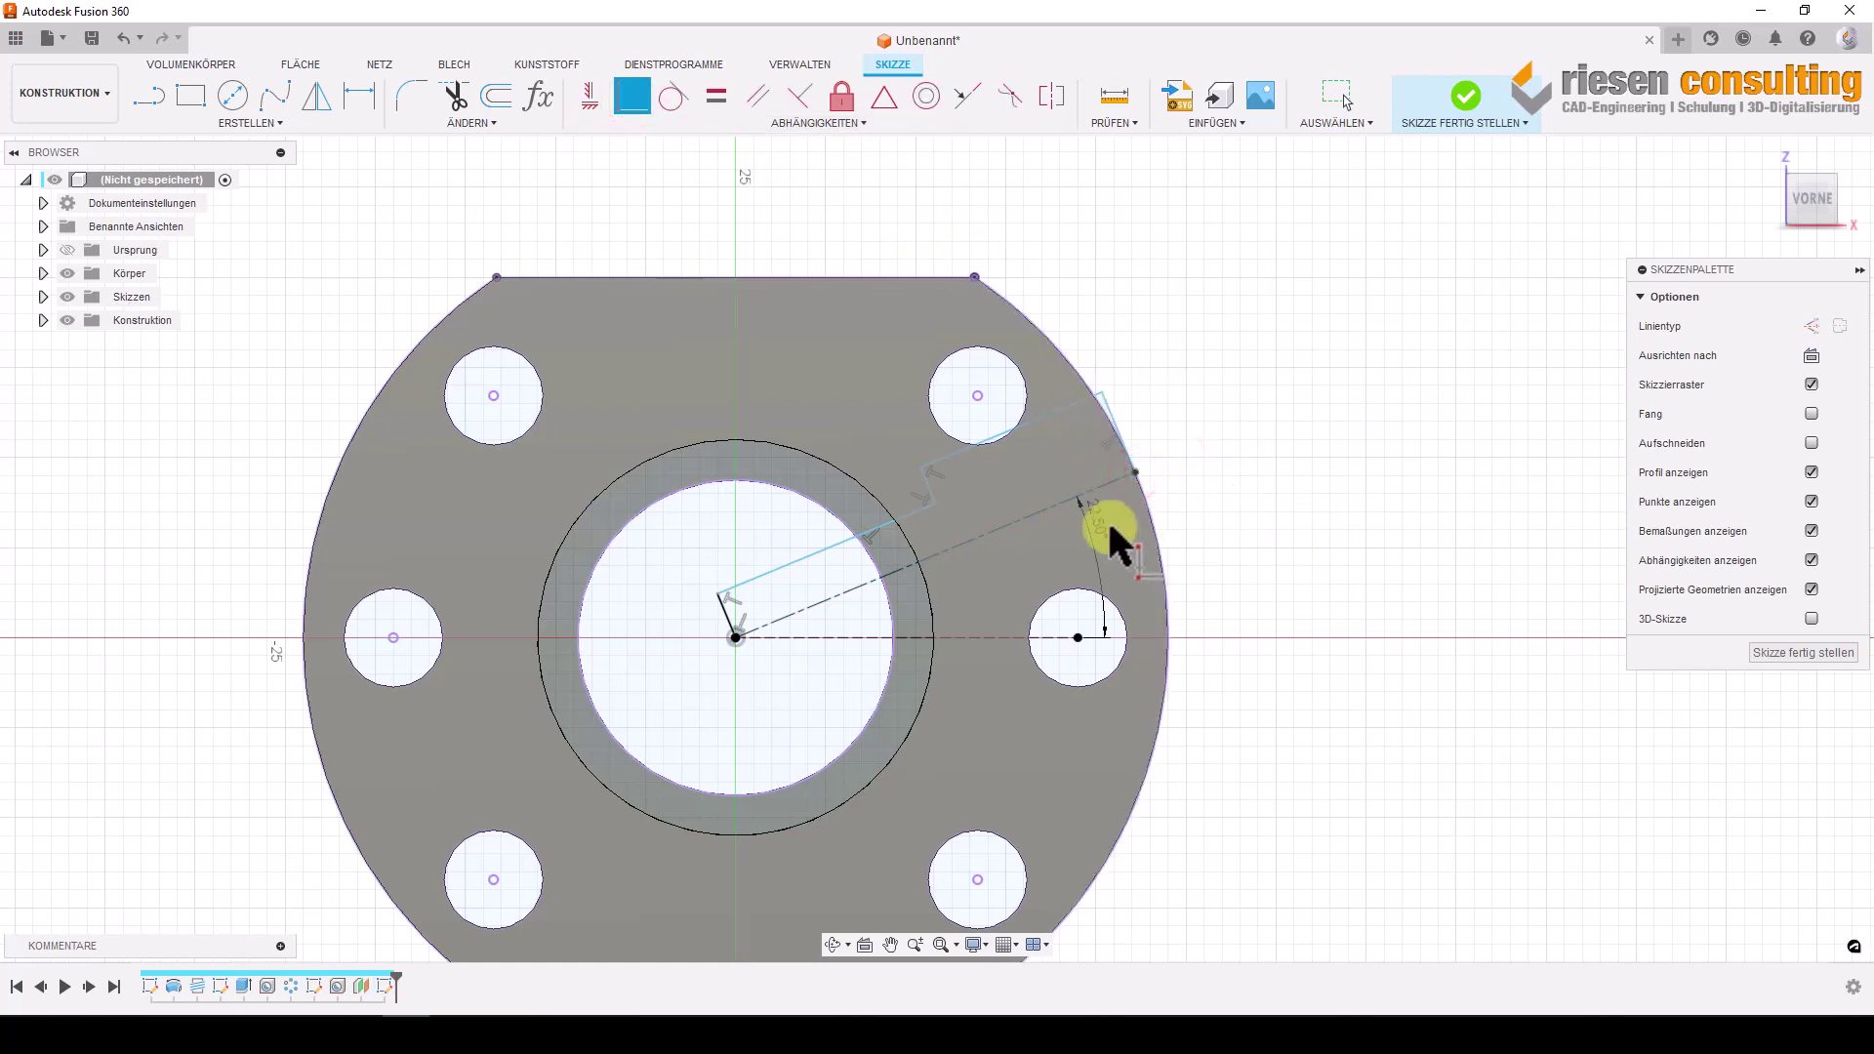
key("Escape")
Dimension the cross-hole profile: 5 mm narrow width, 6 mm outer width, 14 mm step length.
left_click(359, 96)
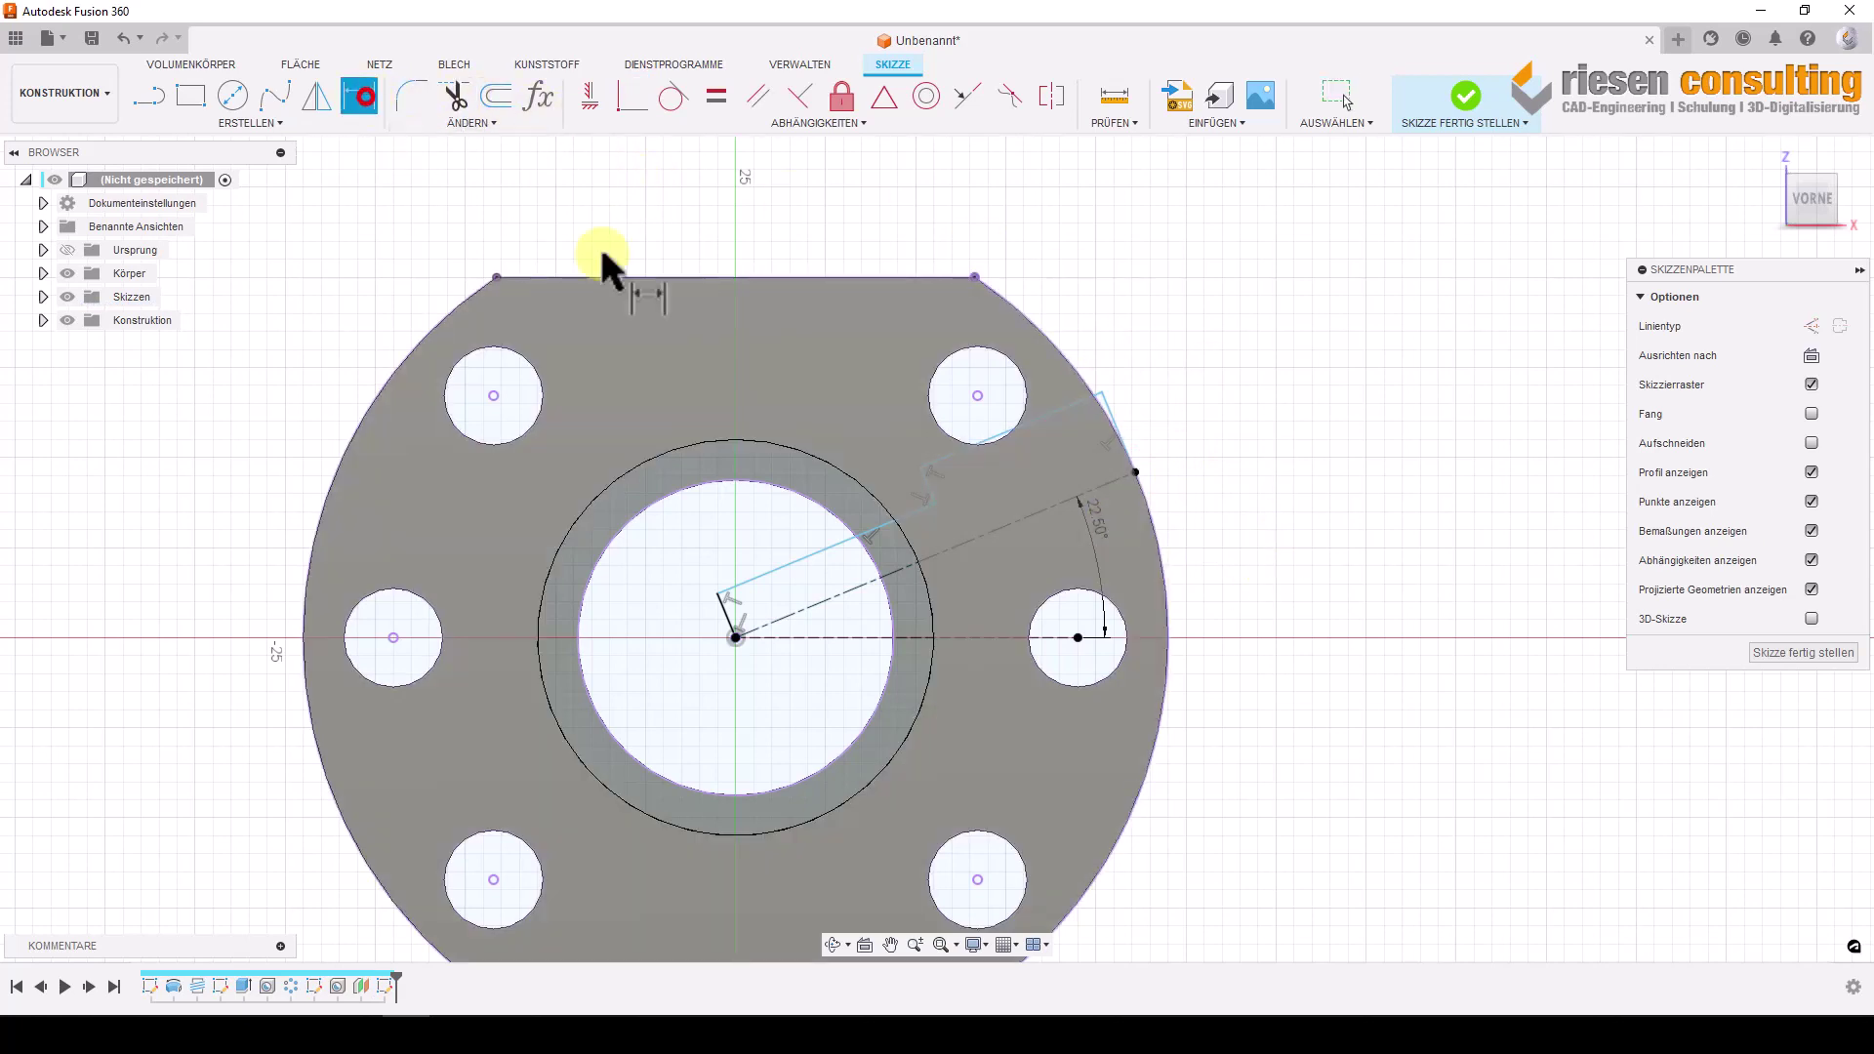
left_click(832, 549)
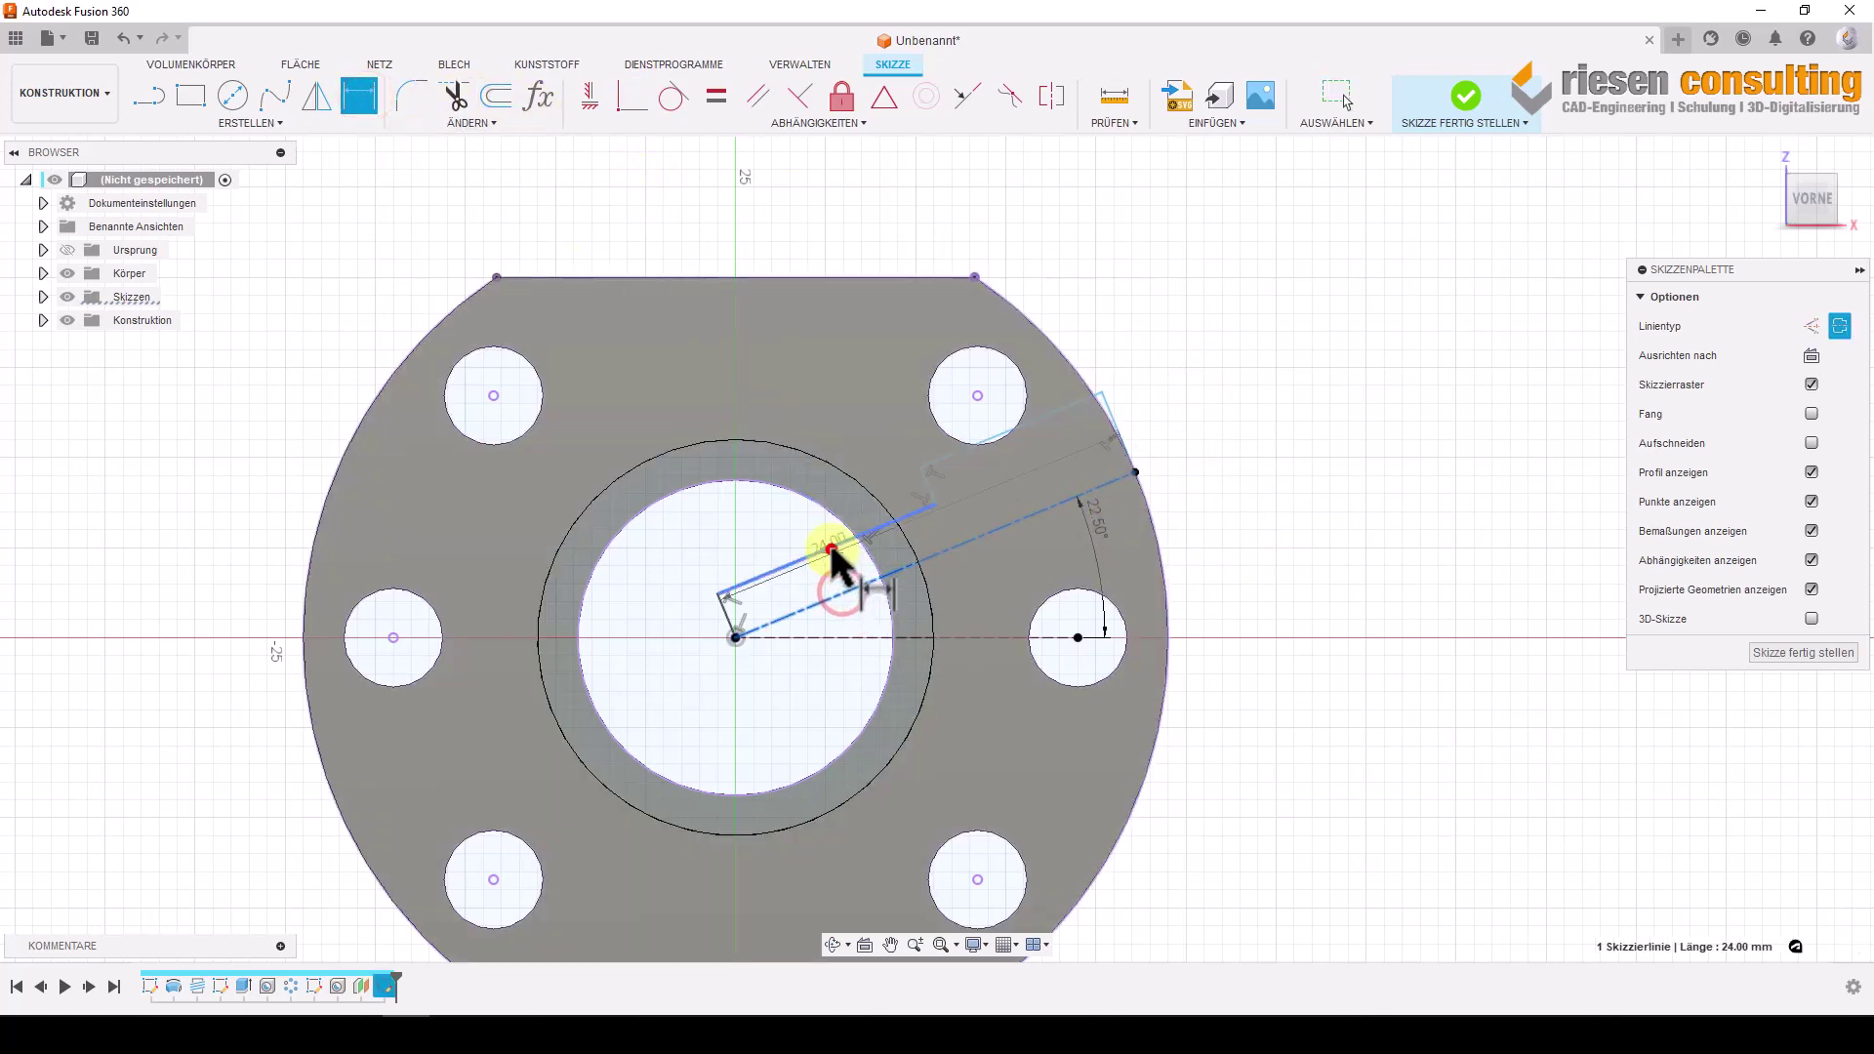
left_click(855, 615)
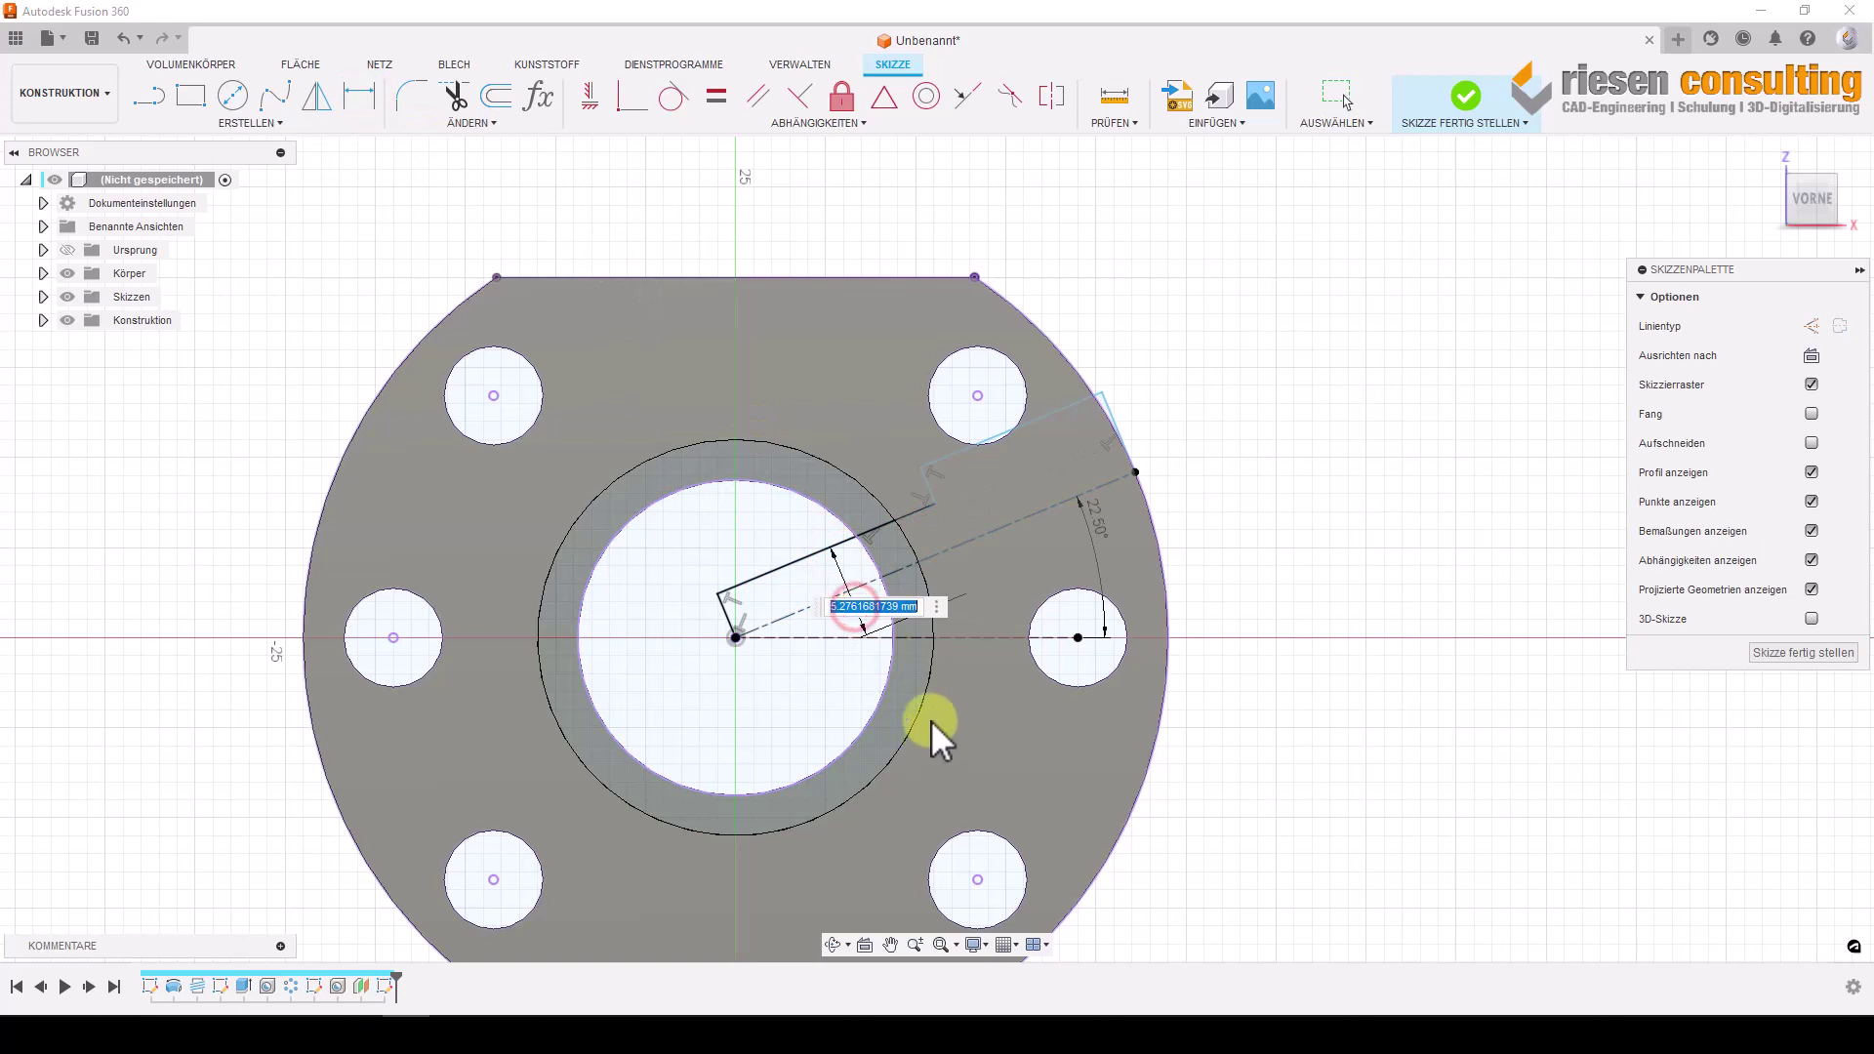
type("5")
key("Return")
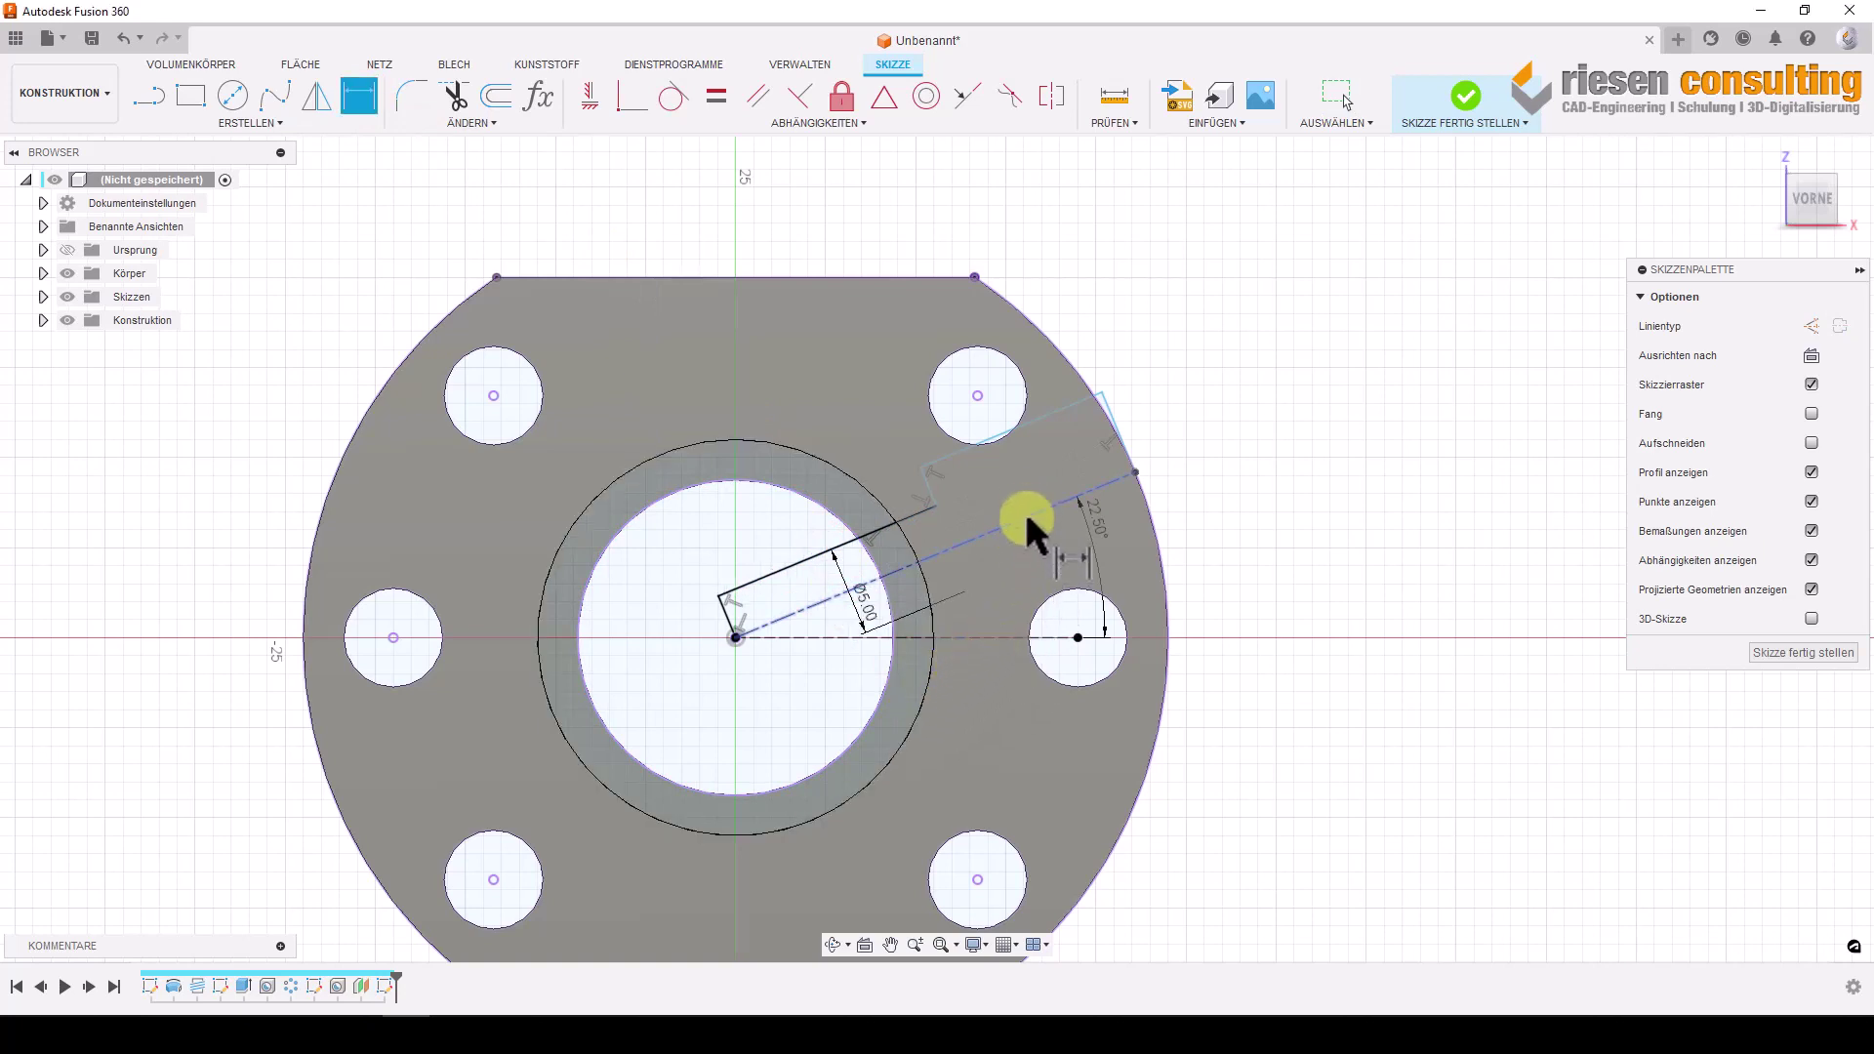
left_click(1016, 428)
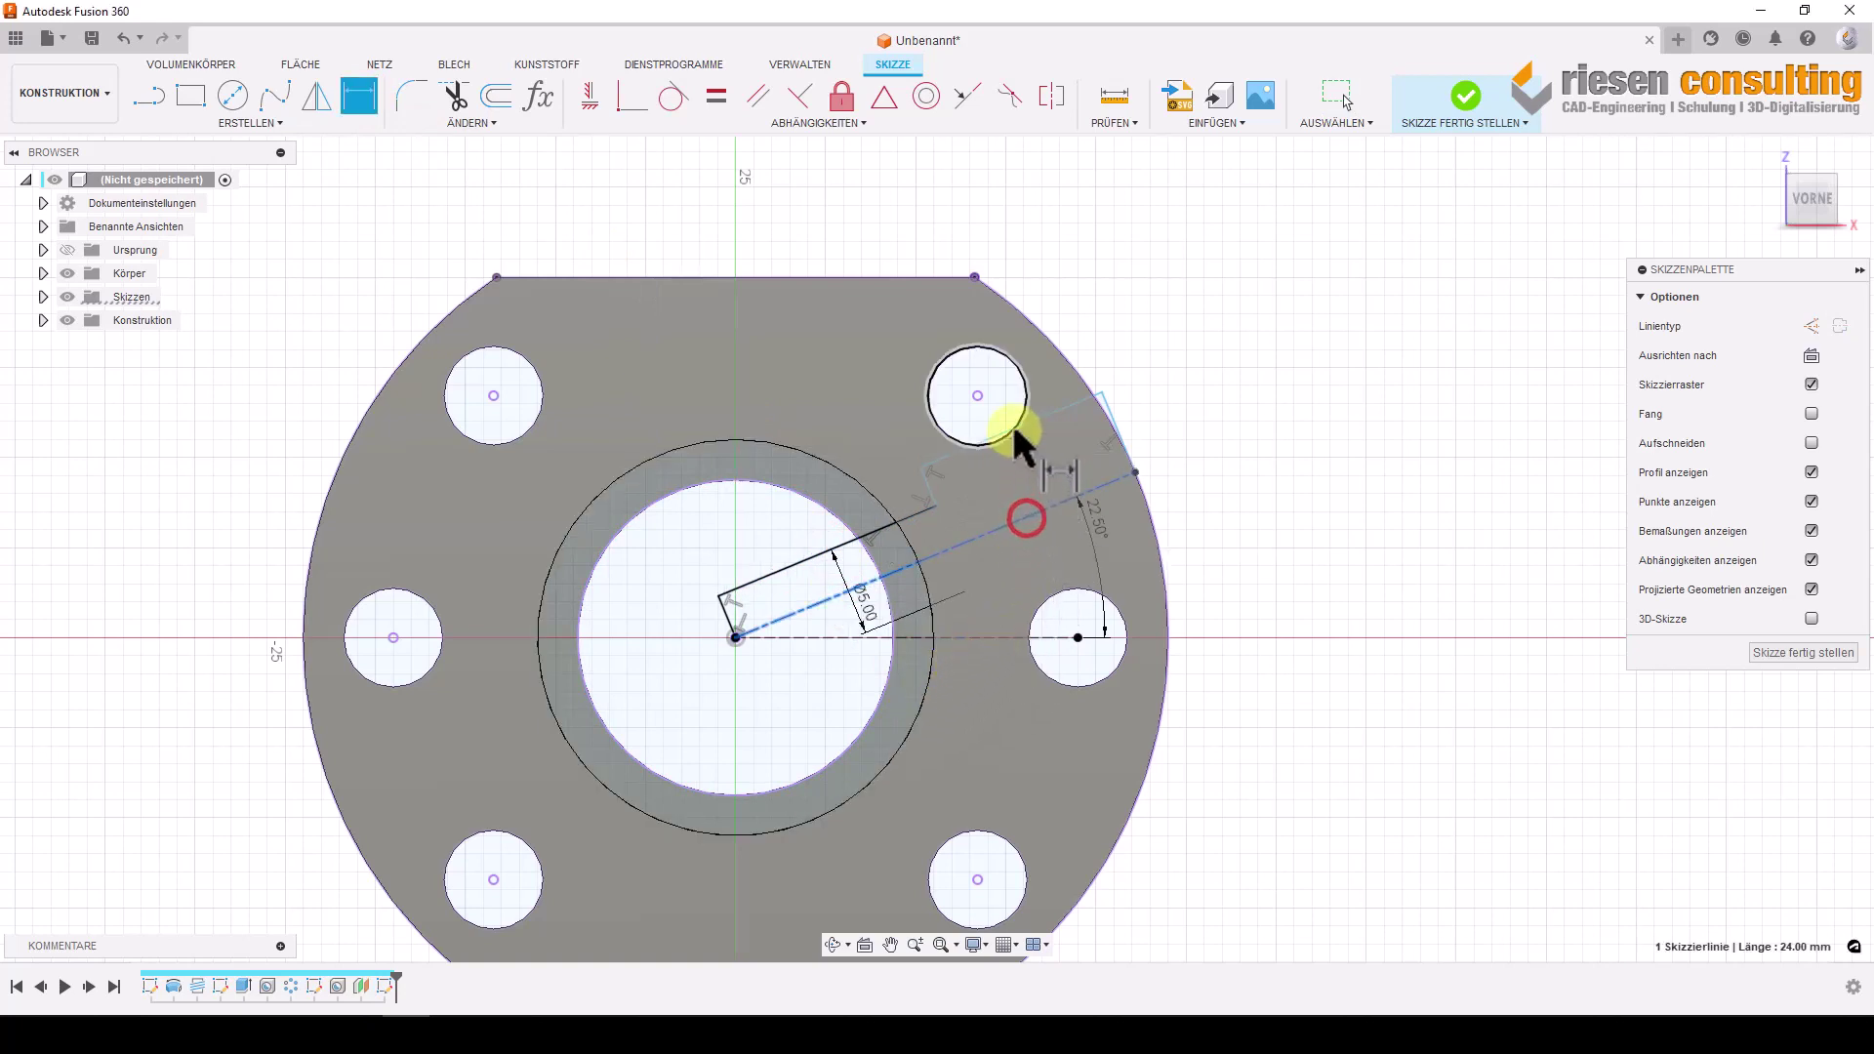
left_click(1064, 403)
left_click(1201, 424)
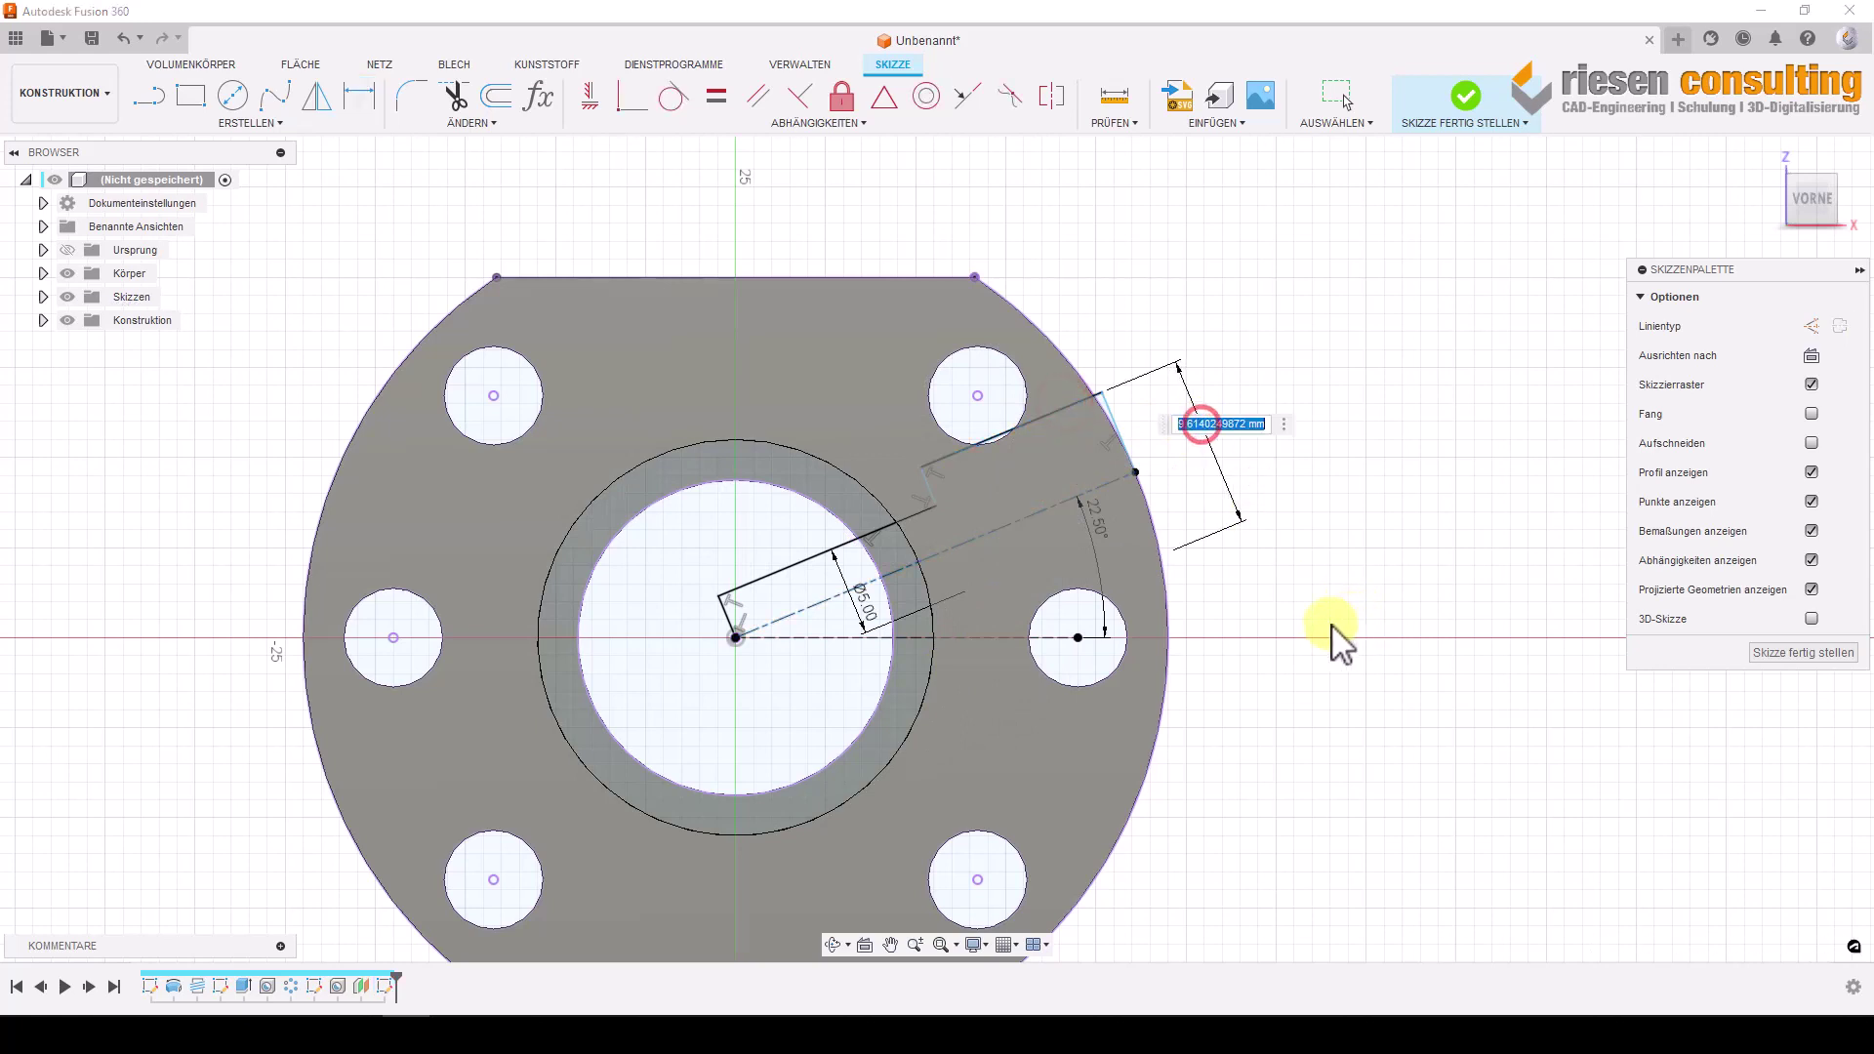
type("6")
key("Return")
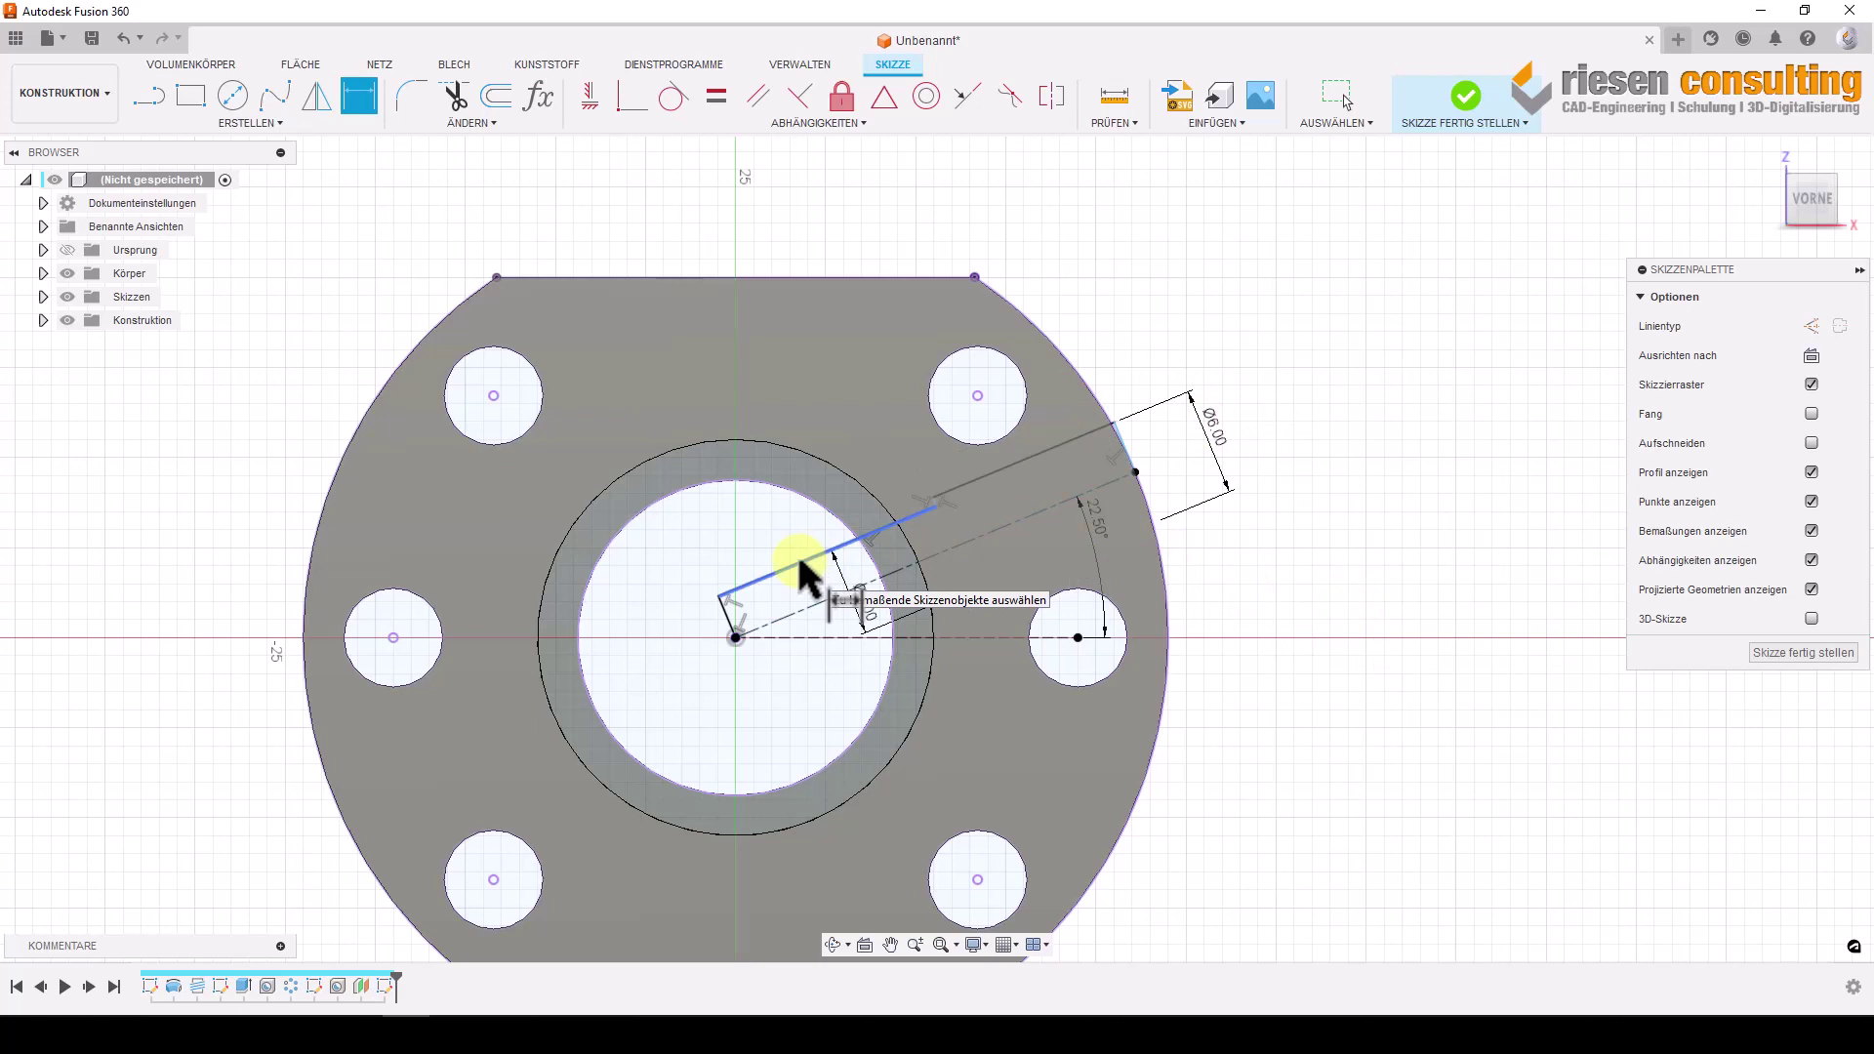
left_click(798, 563)
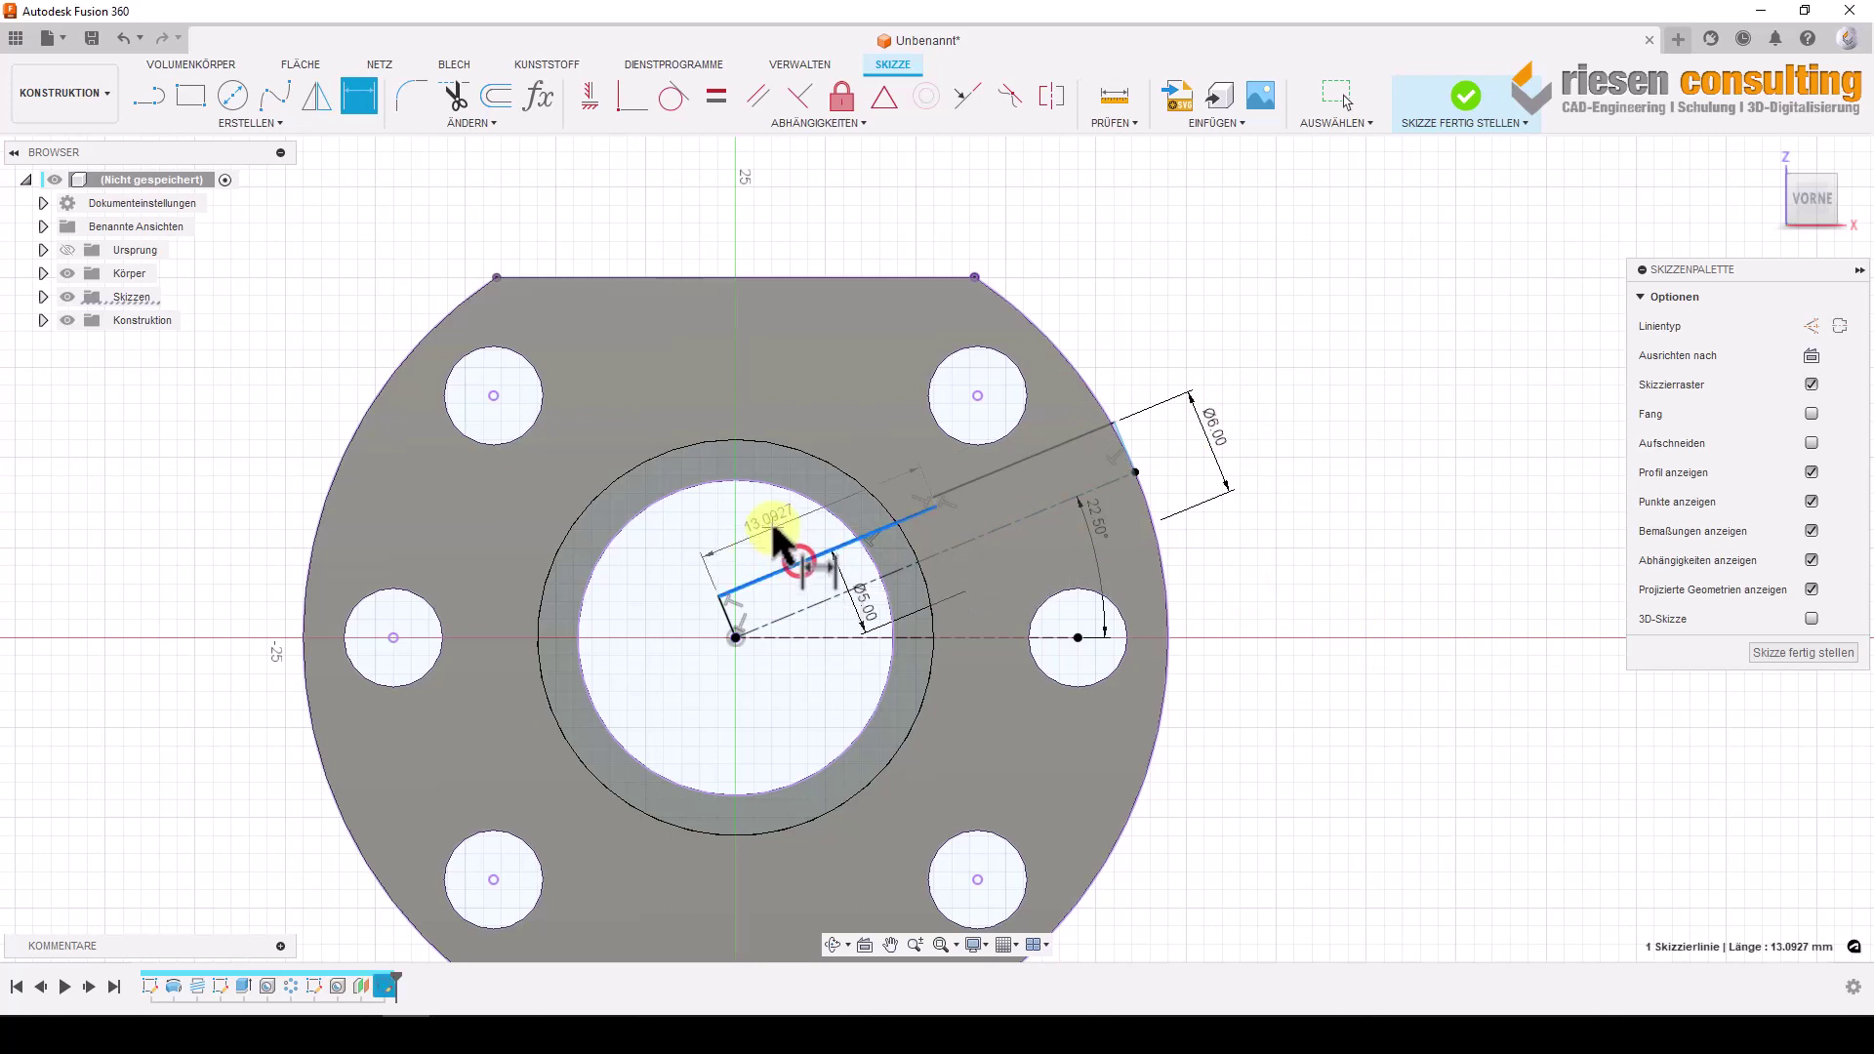
left_click(786, 528)
type("14")
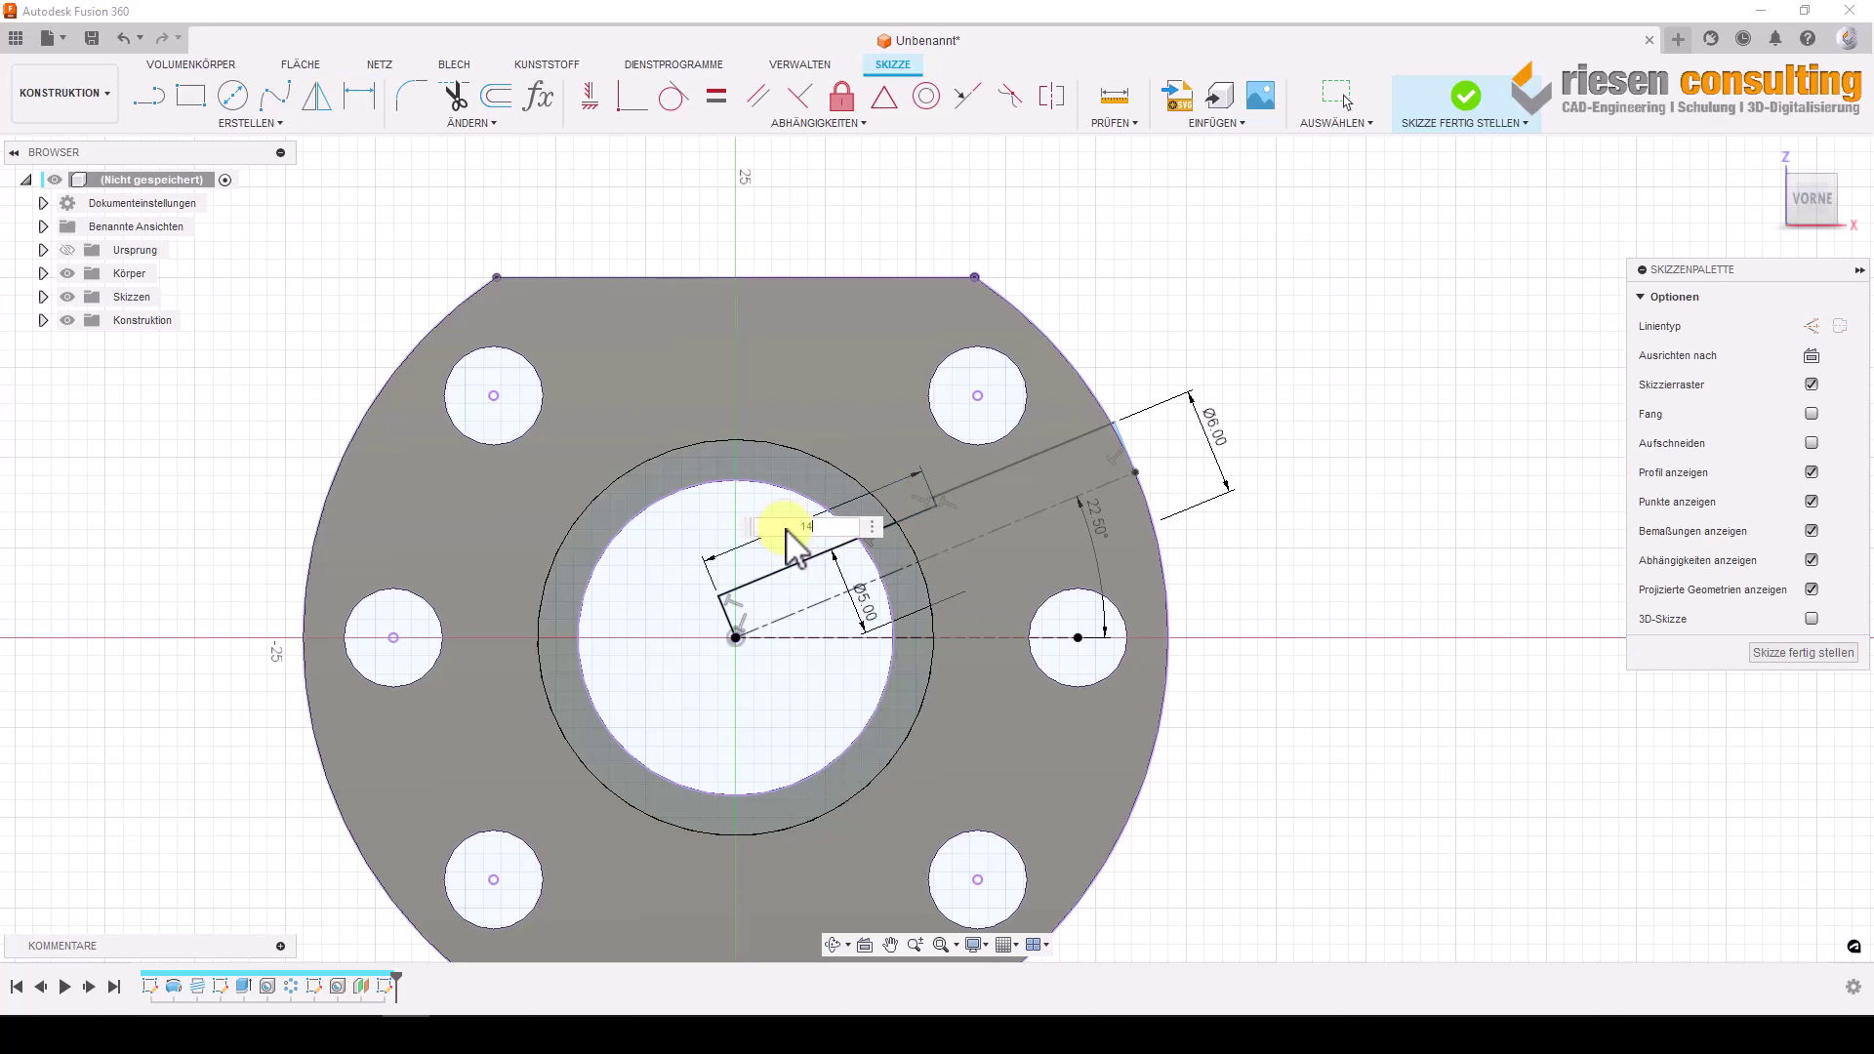
key("Return")
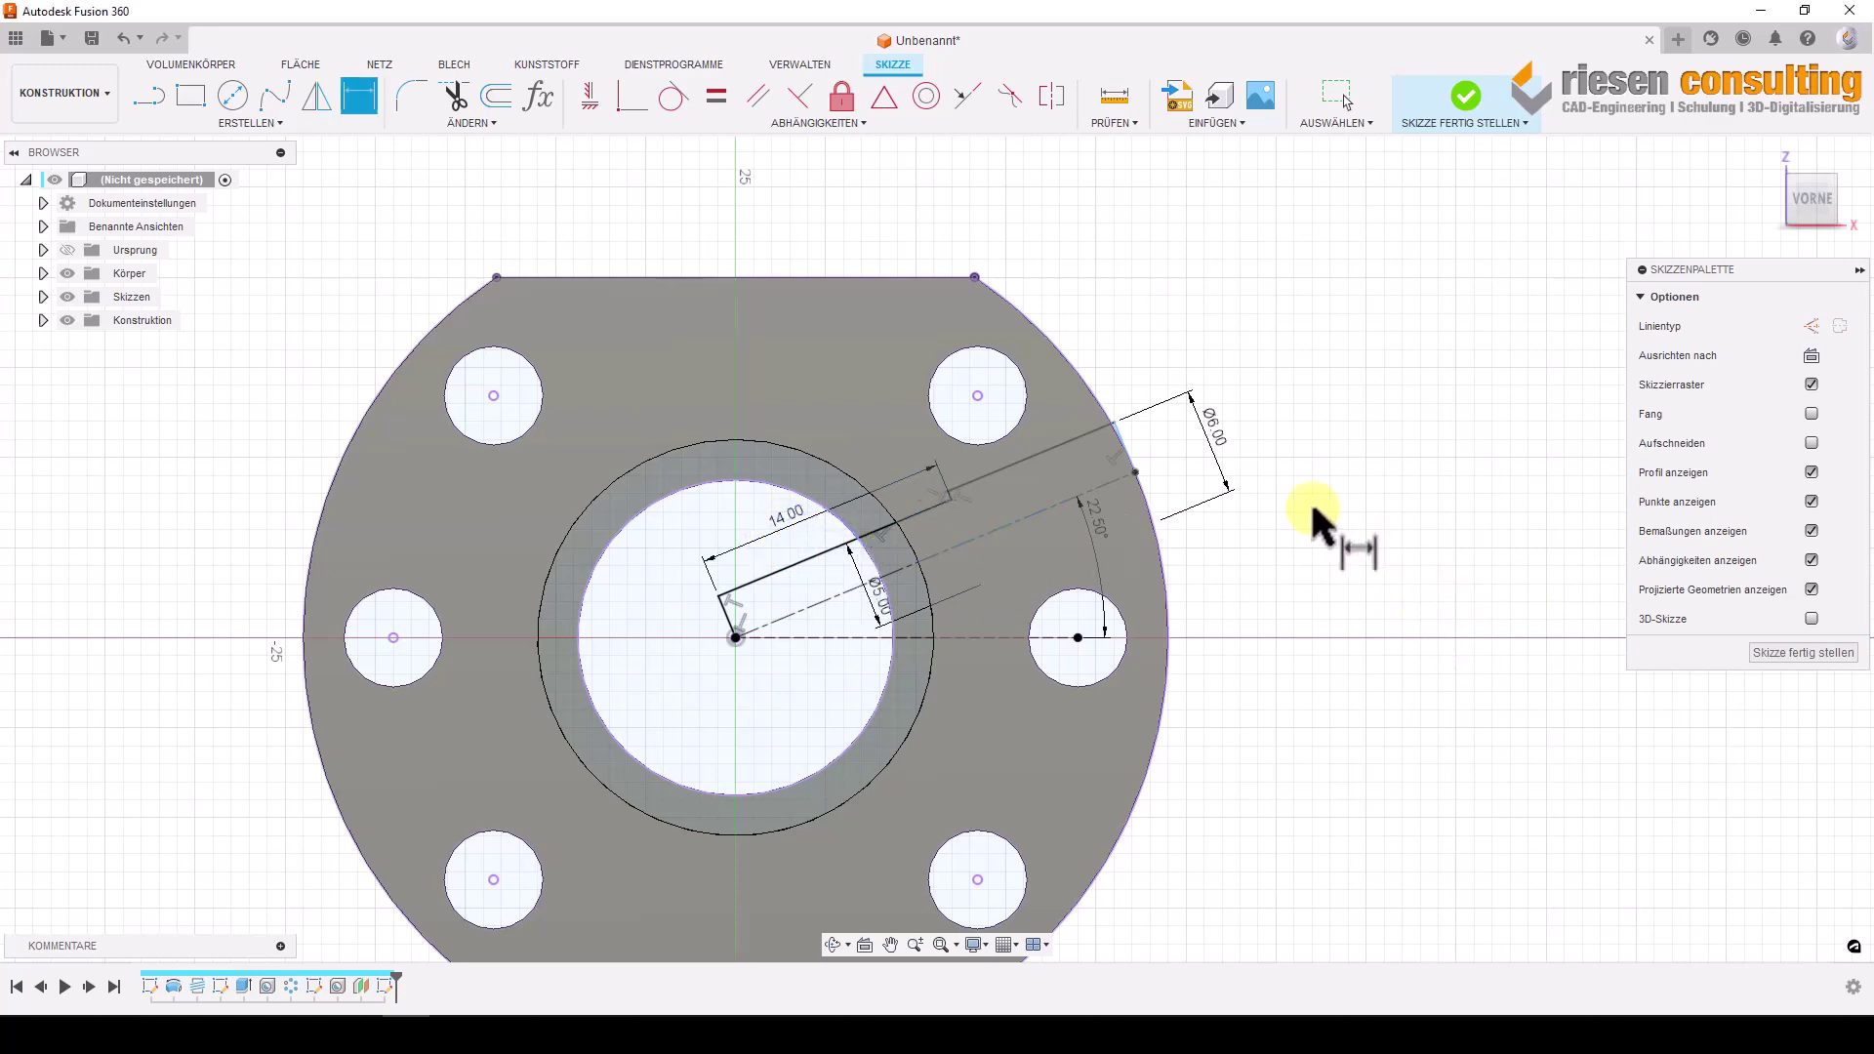
scroll(1184, 418, "up", 3)
scroll(1096, 431, "up", 2)
scroll(1096, 431, "up", 1)
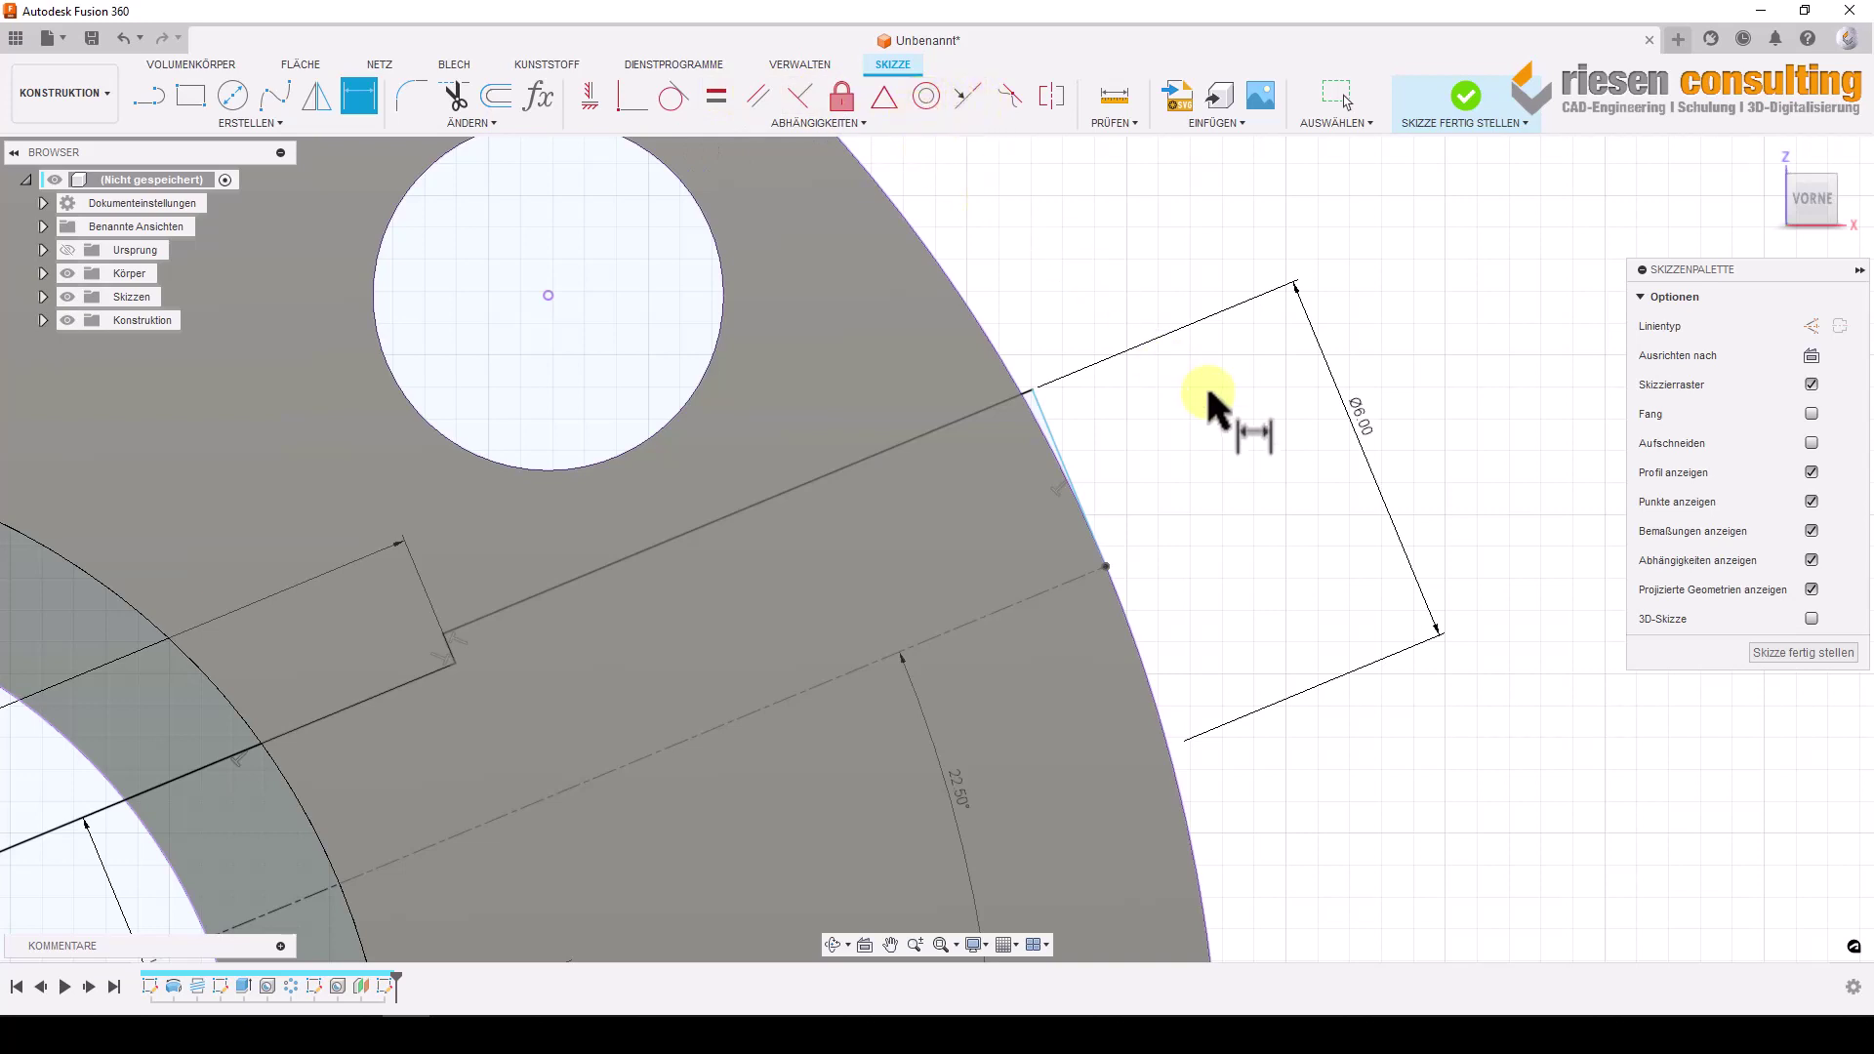
Inspect the short arc edge and 3 mm end segment, toggling the section slice view.
key("Escape")
left_click(1054, 438)
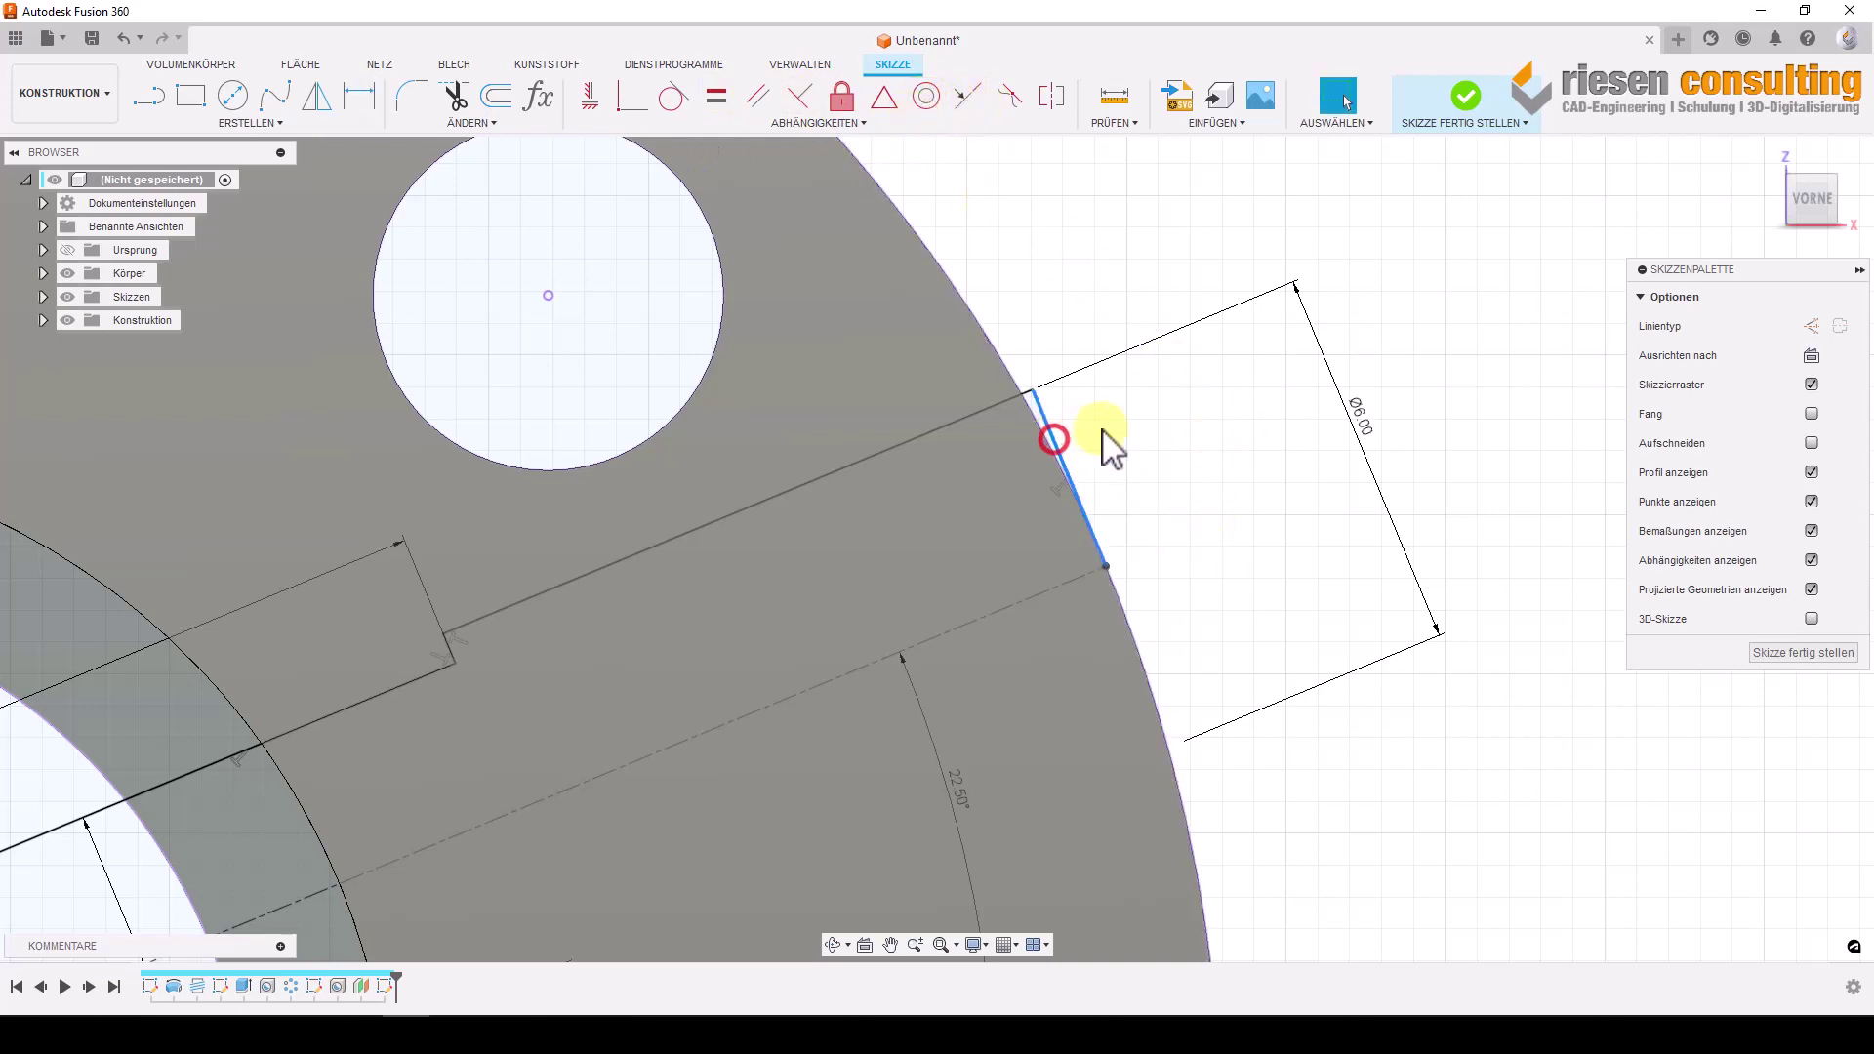
left_click(1169, 518)
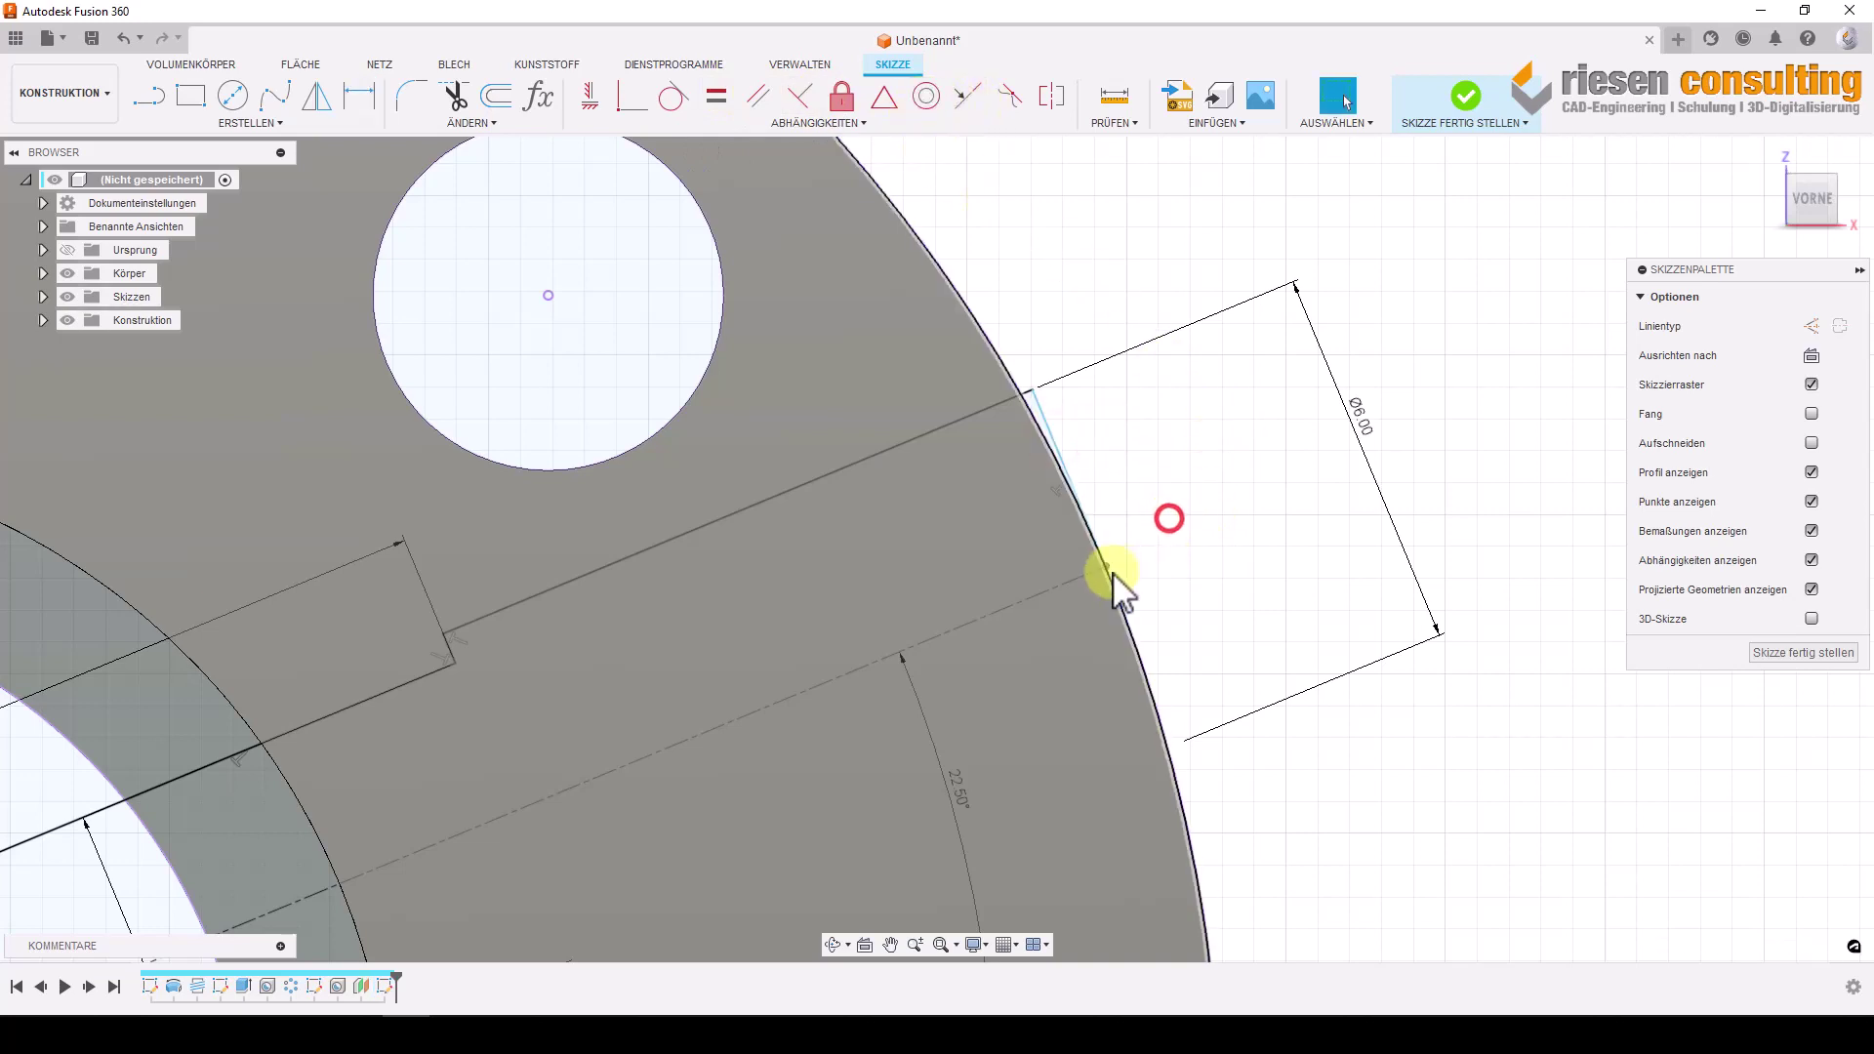
left_click(1033, 390)
left_click(1046, 431)
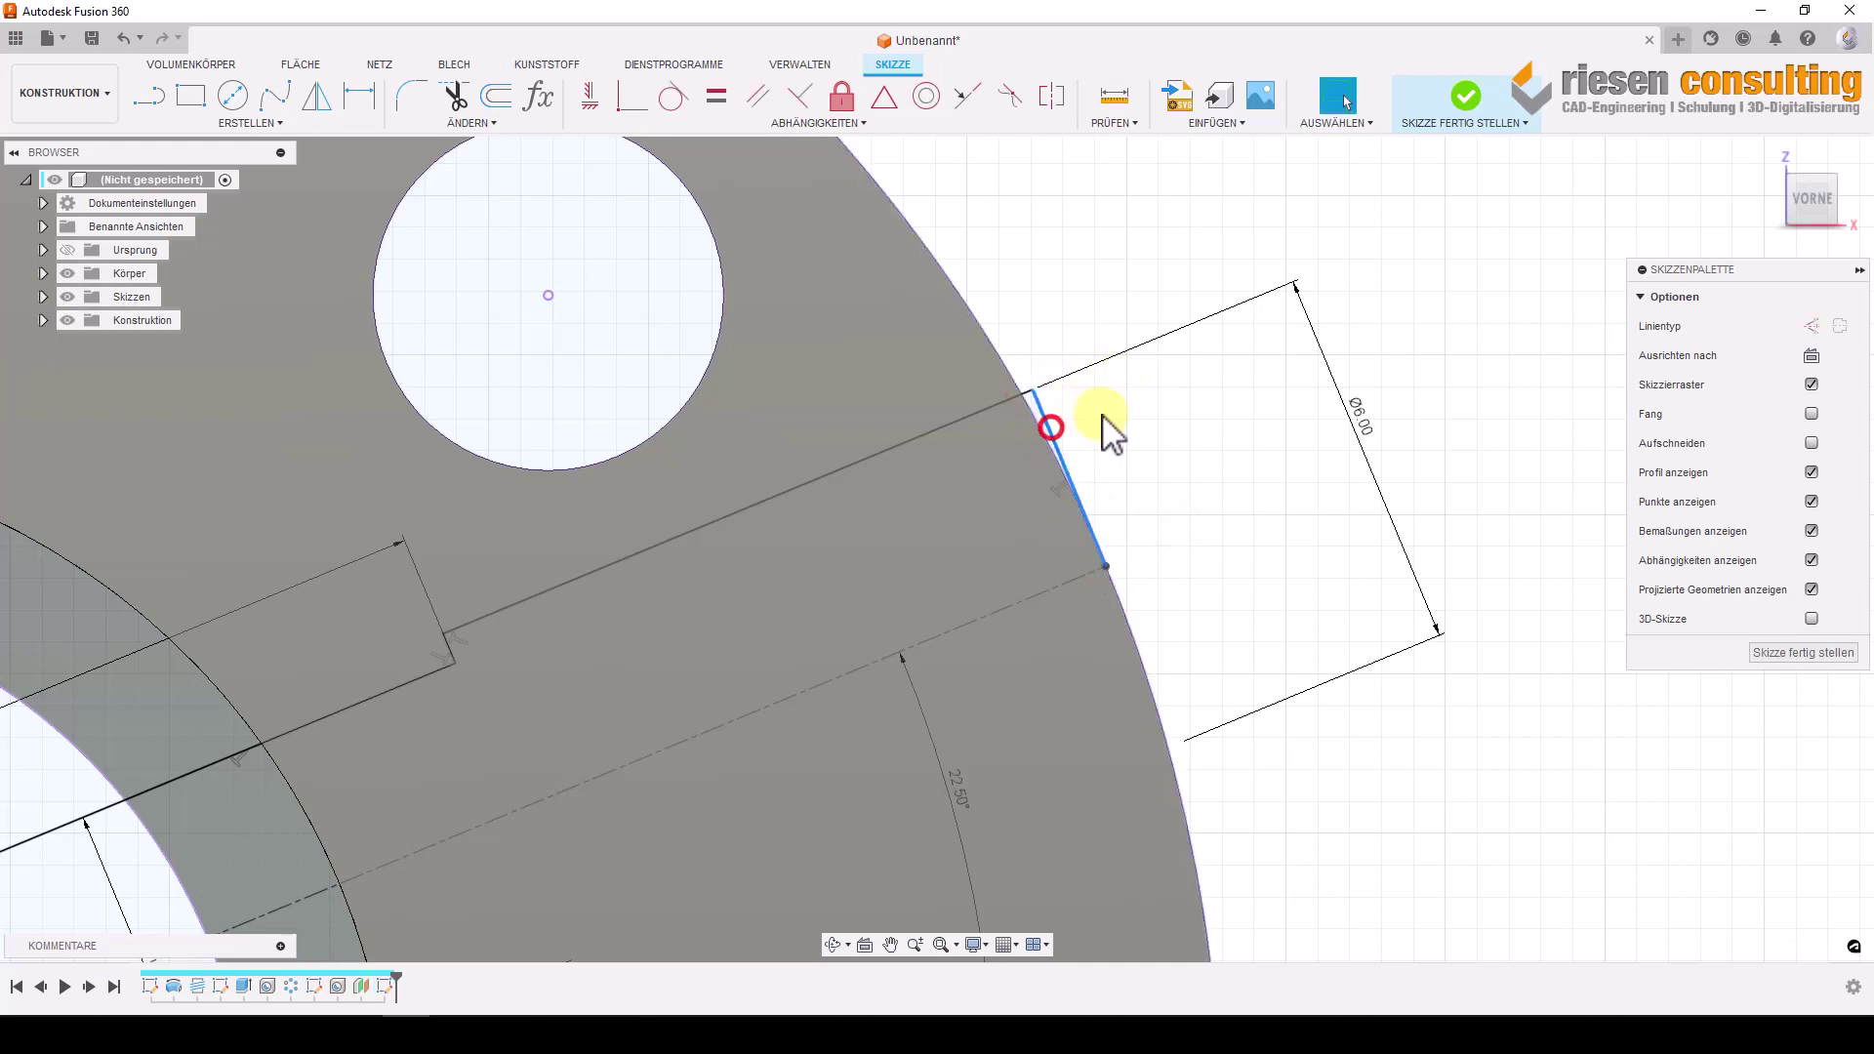
left_click(1187, 502)
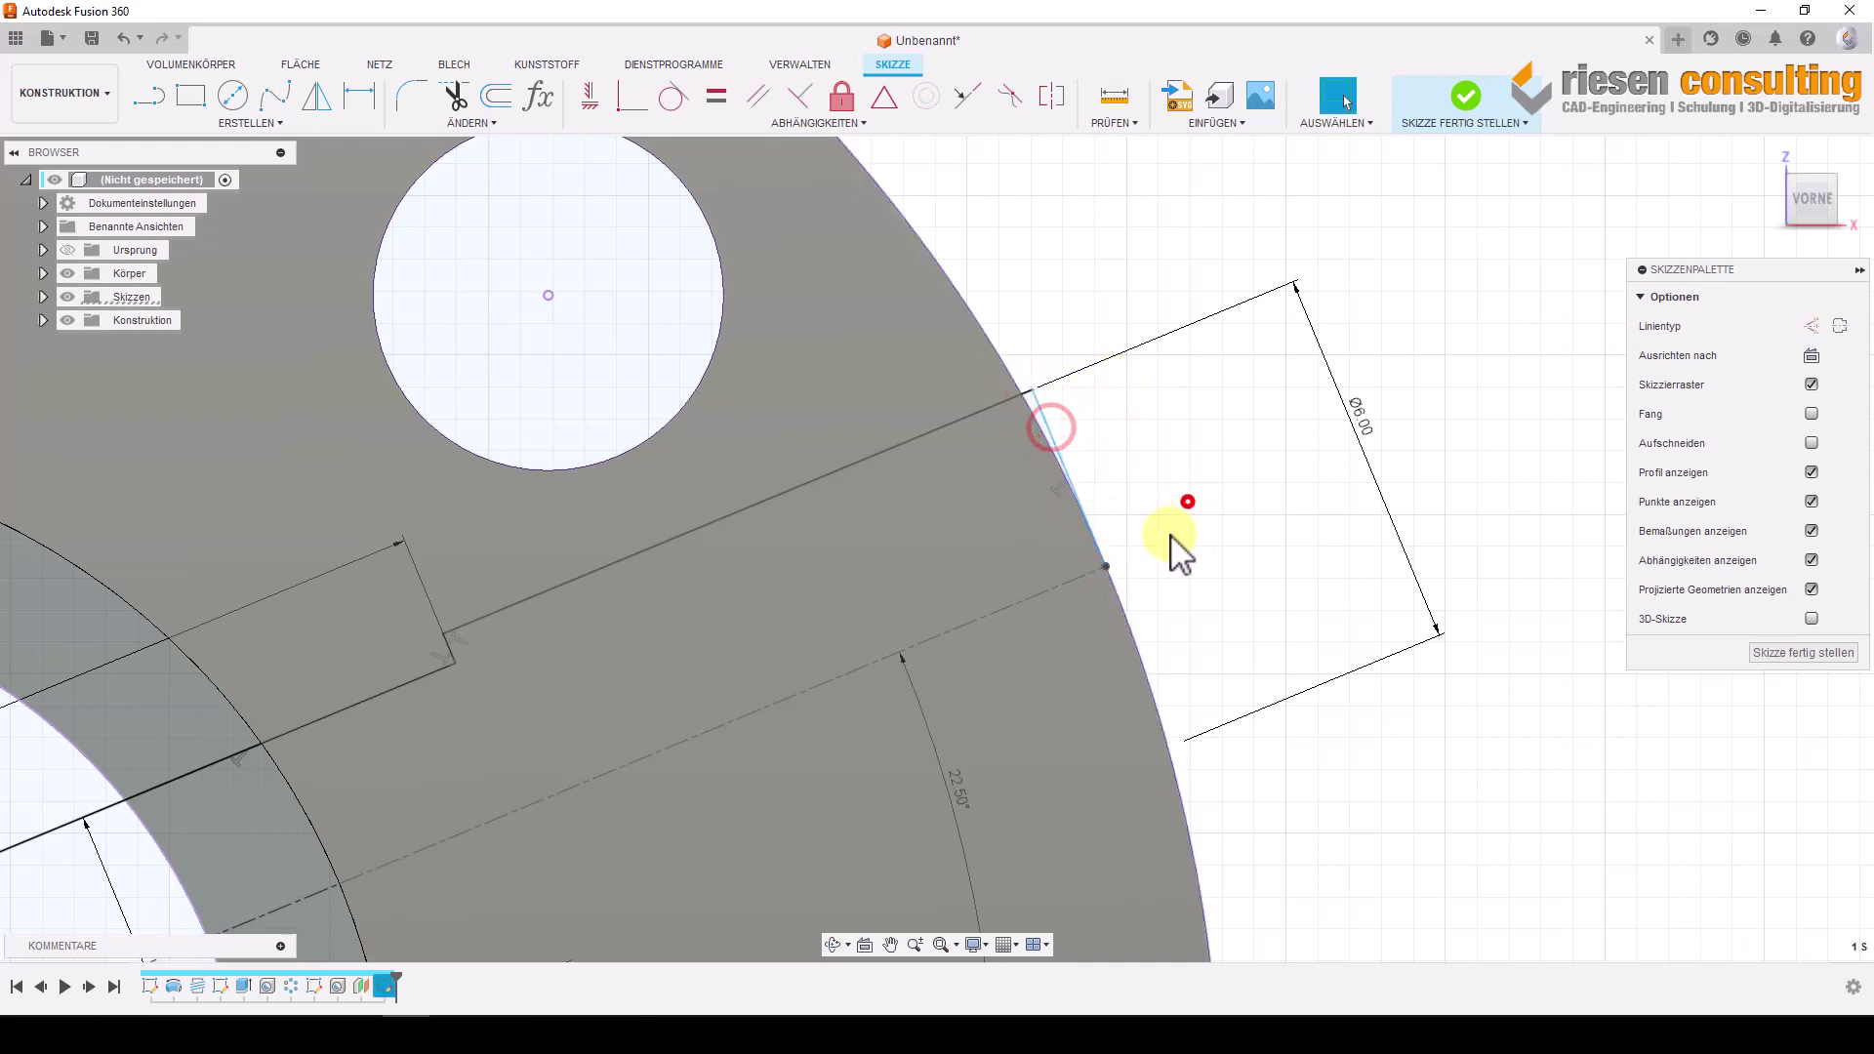
left_click(1062, 449)
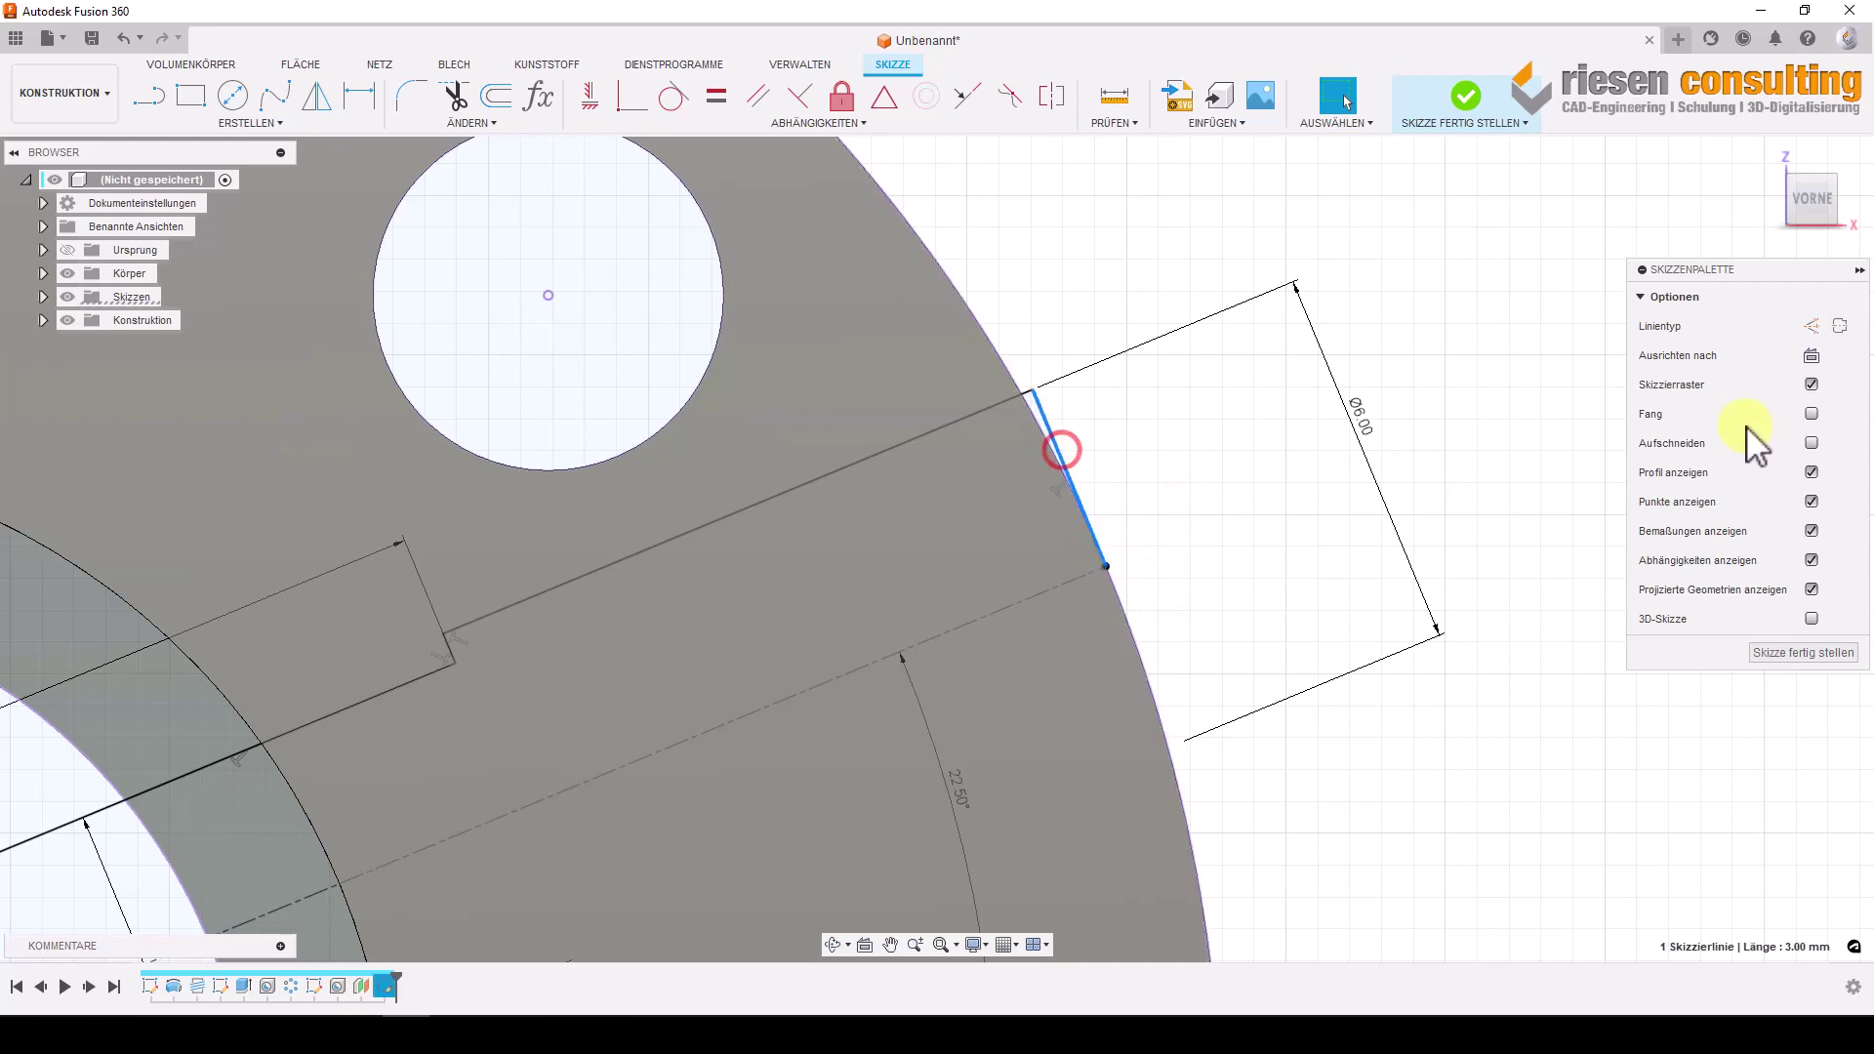
left_click(1811, 442)
left_click(1290, 577)
left_click(1107, 564)
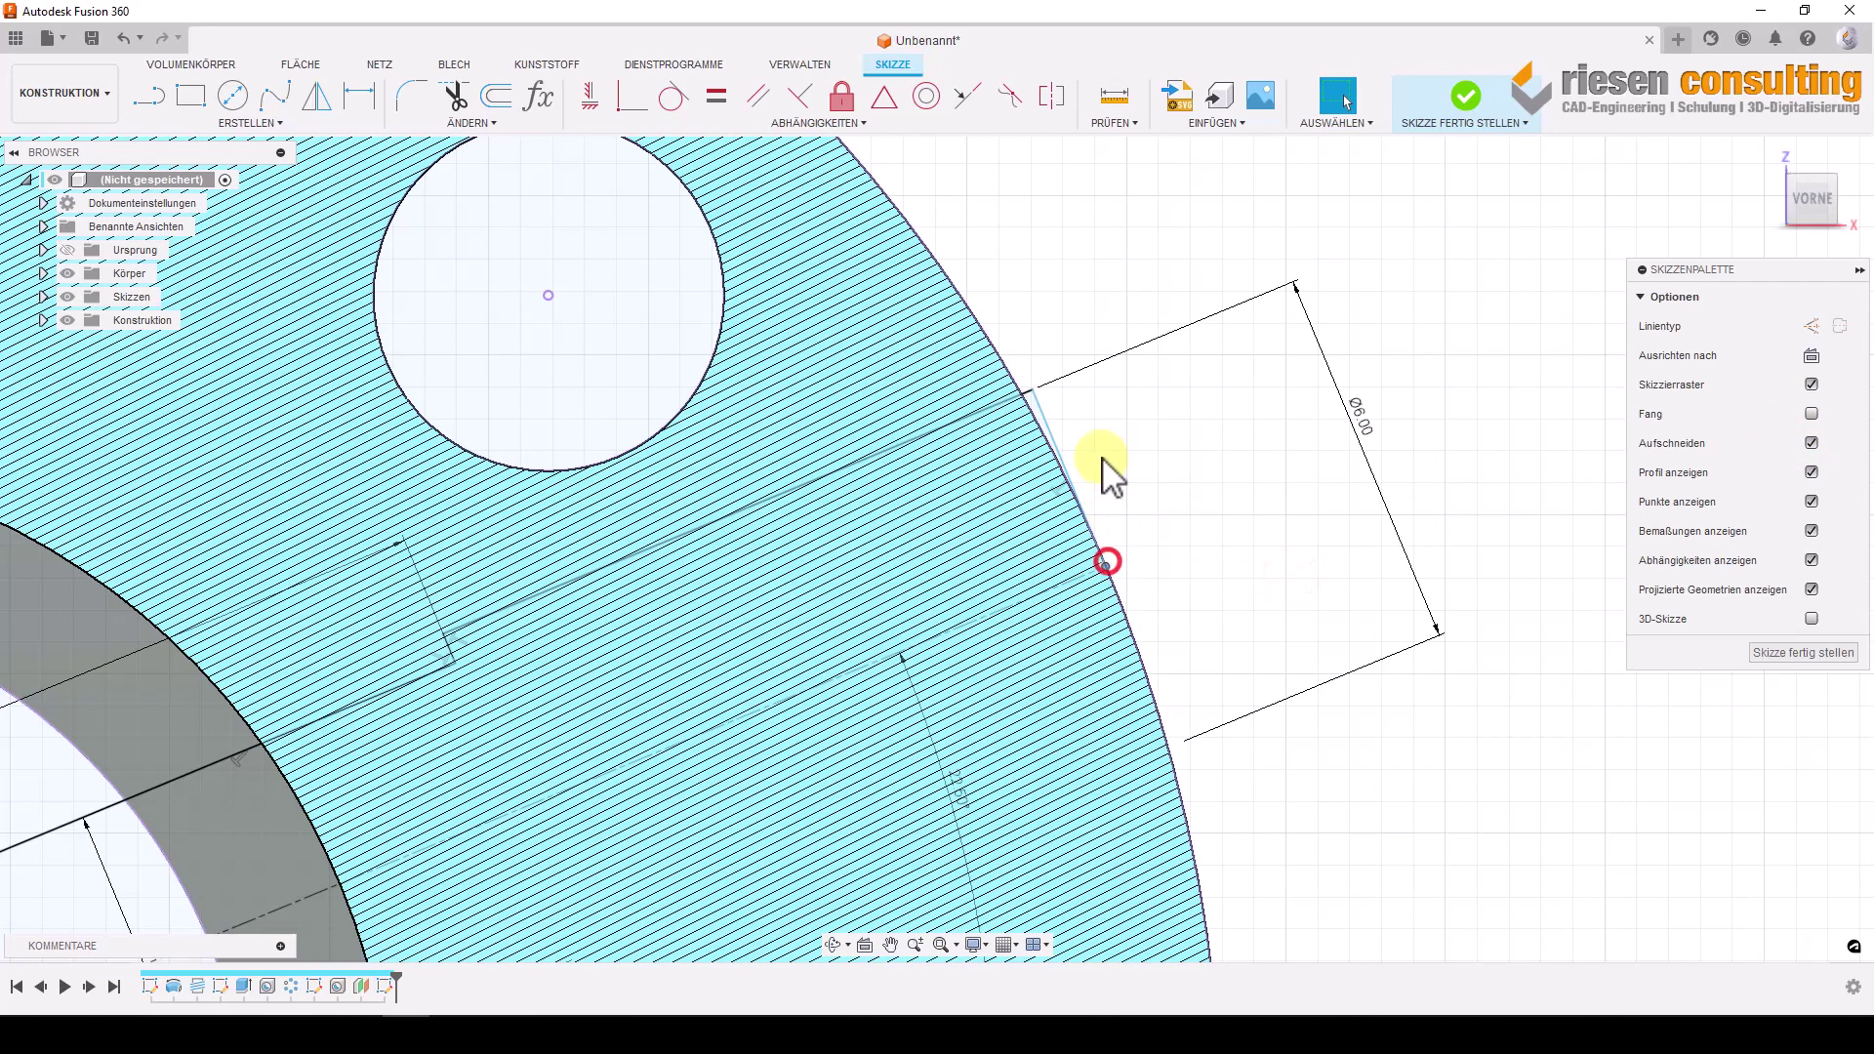
left_click(1062, 449)
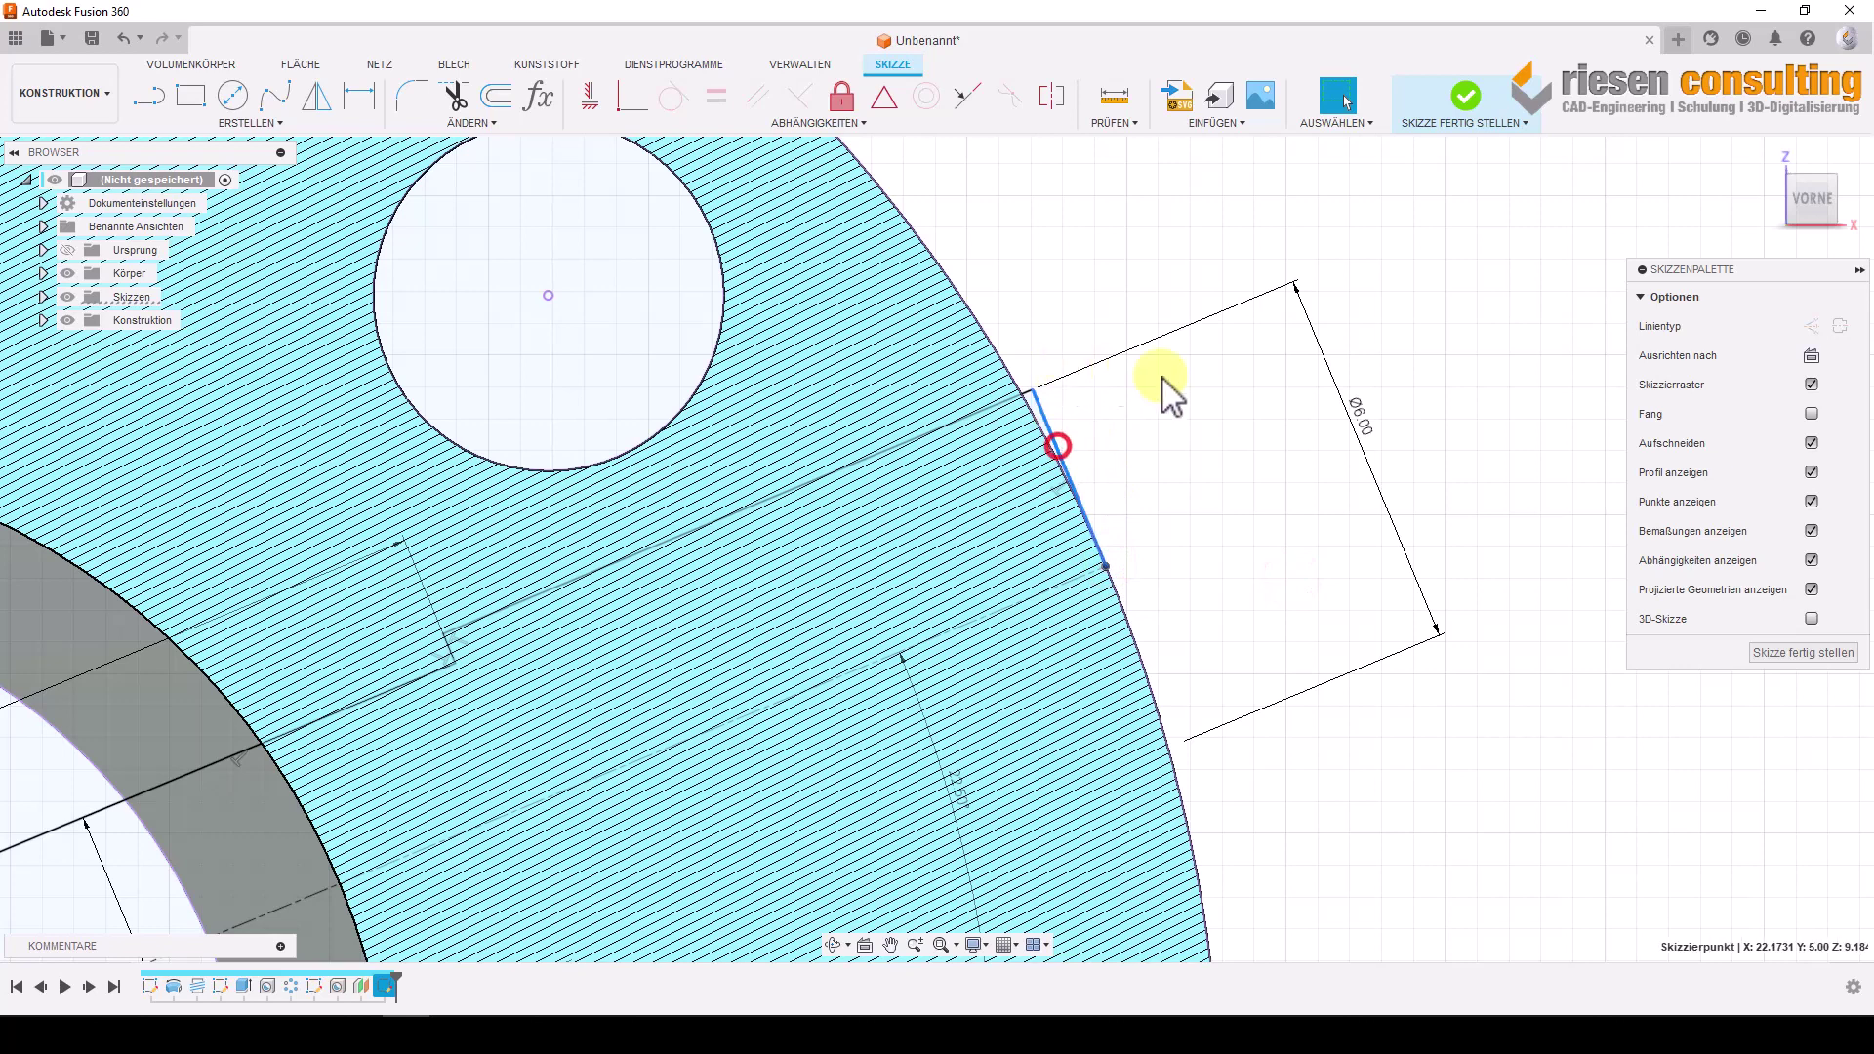
left_click(1811, 442)
Delete the stray short line near the flange's outer arc.
scroll(1213, 431, "down", 2)
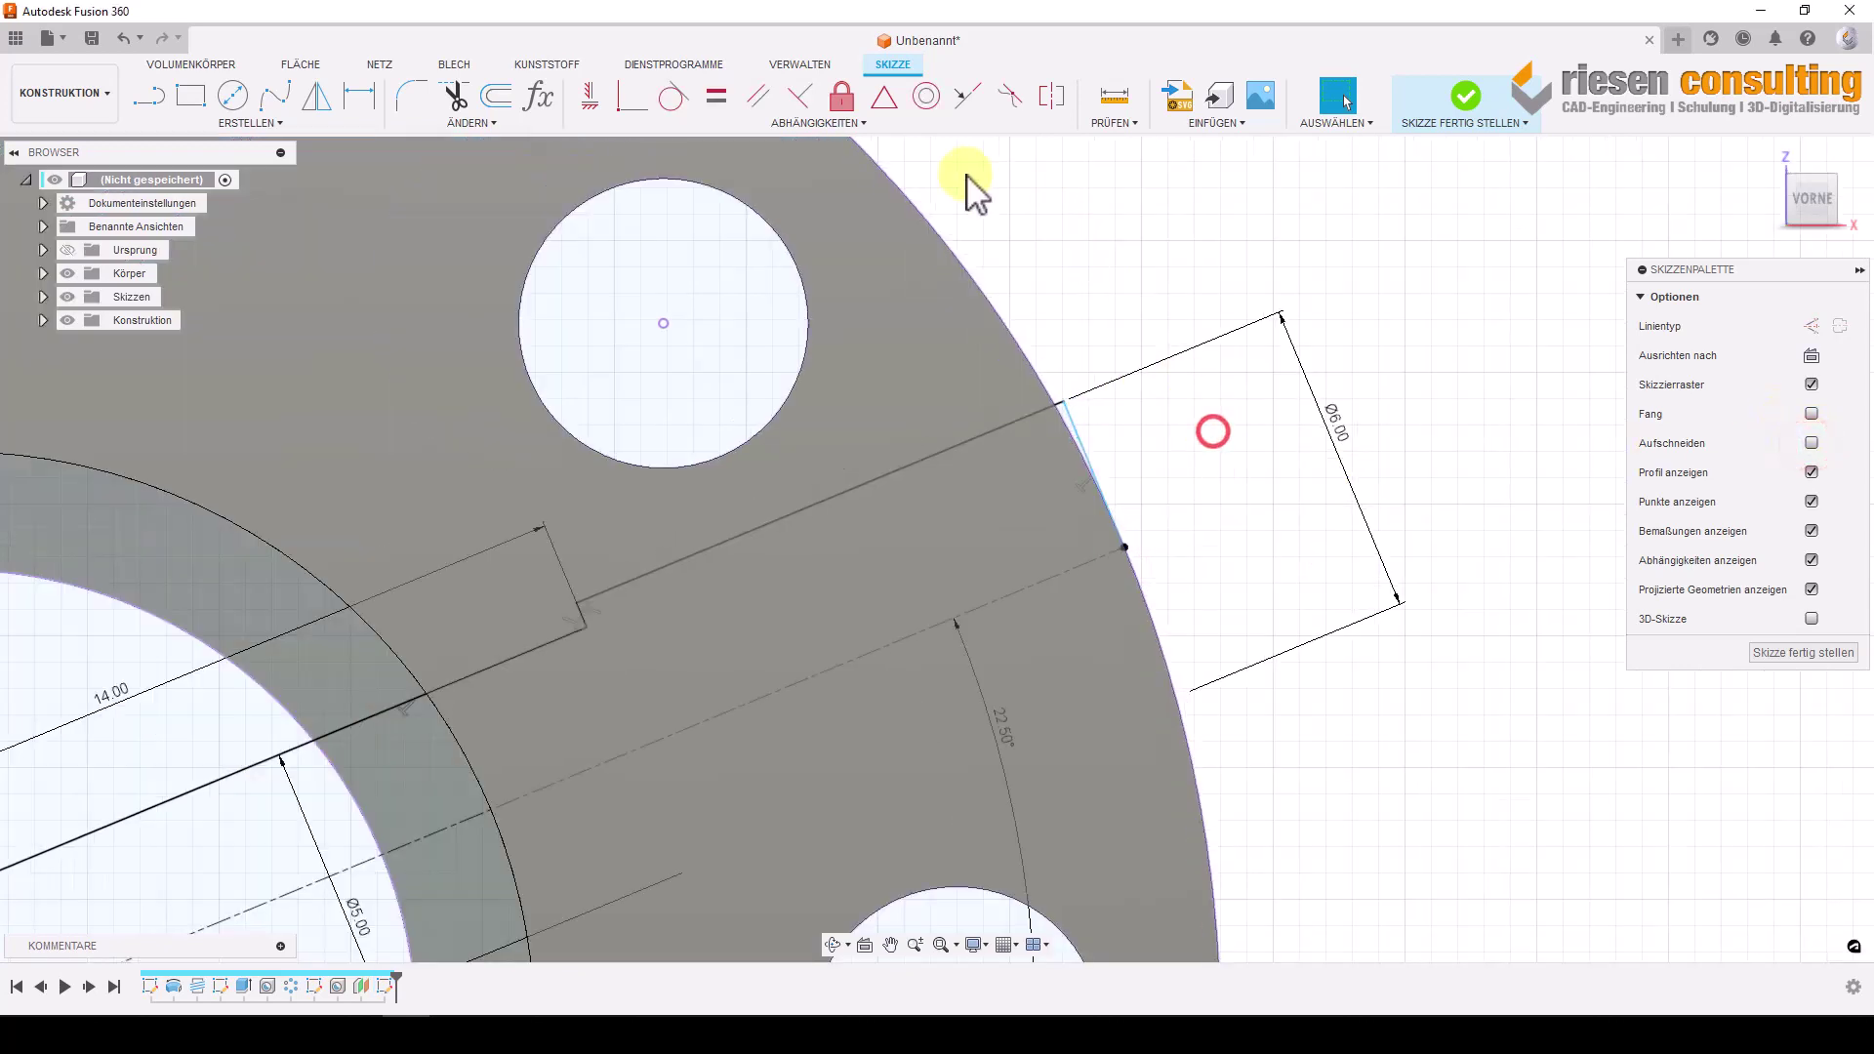
left_click(808, 103)
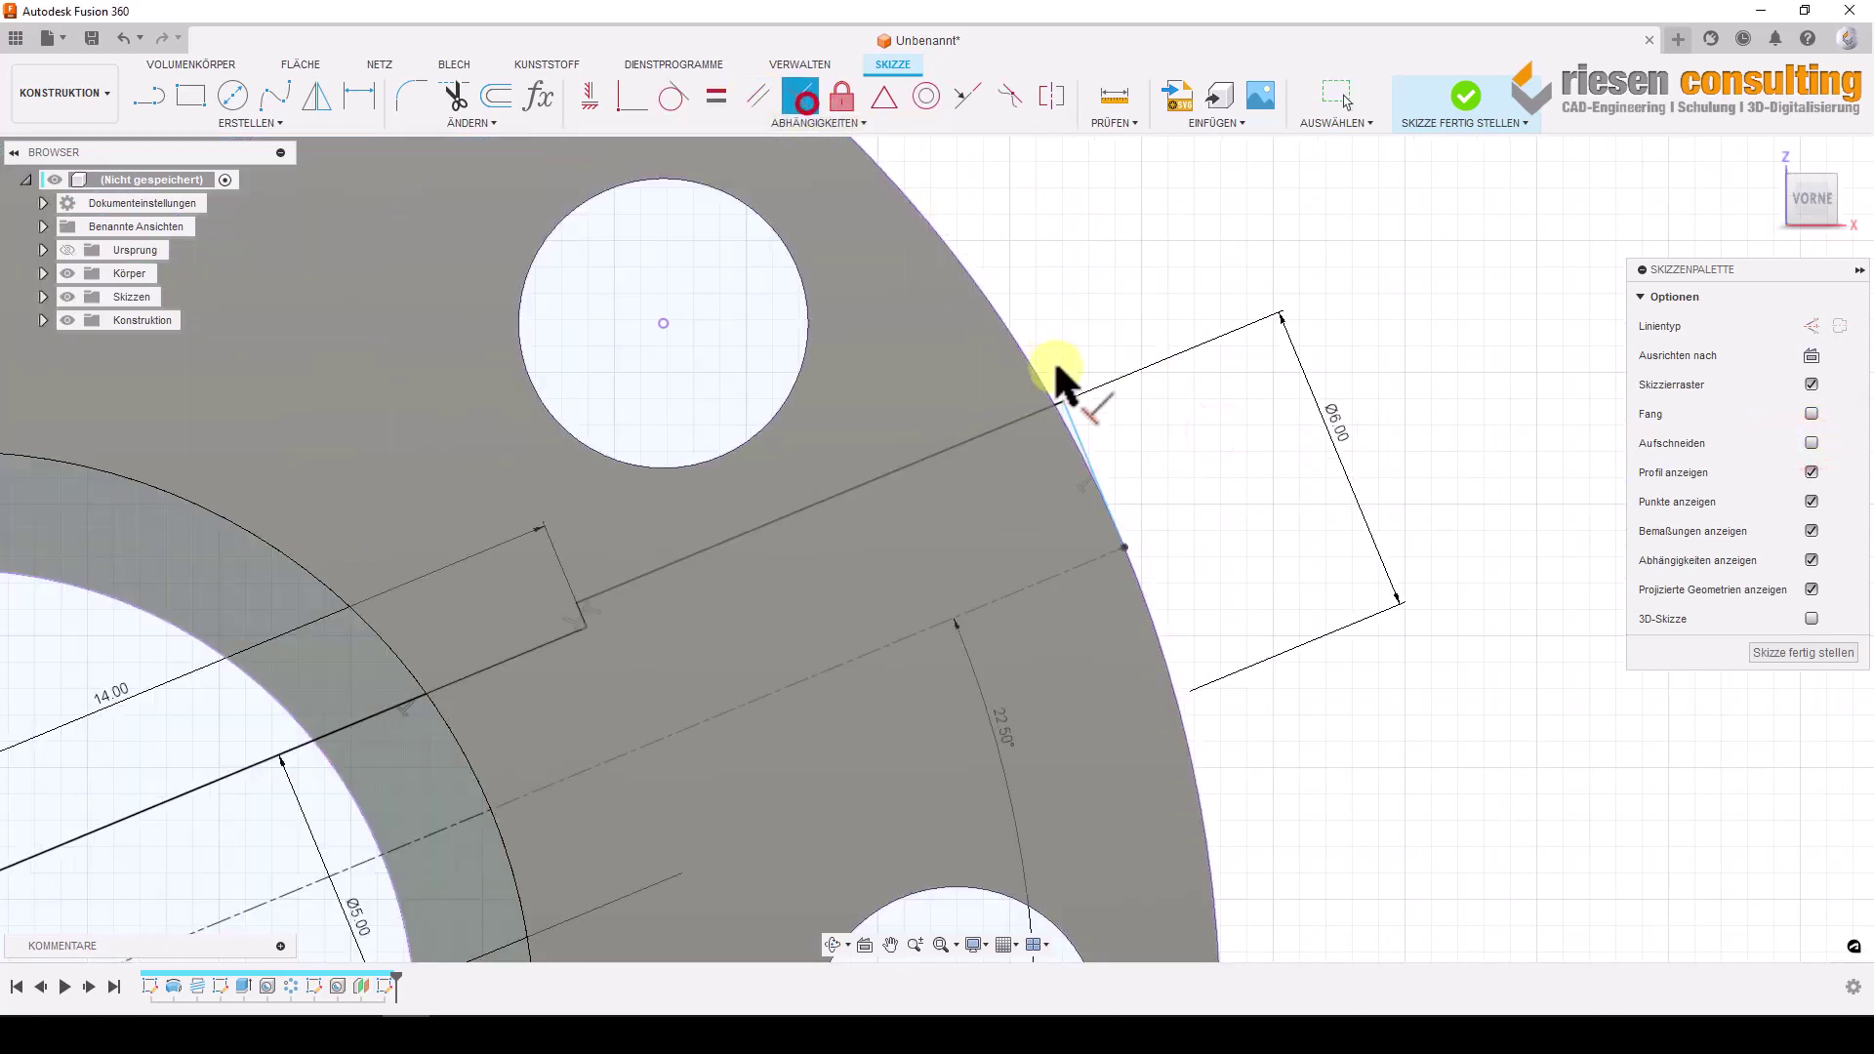
left_click(1059, 420)
key("Escape")
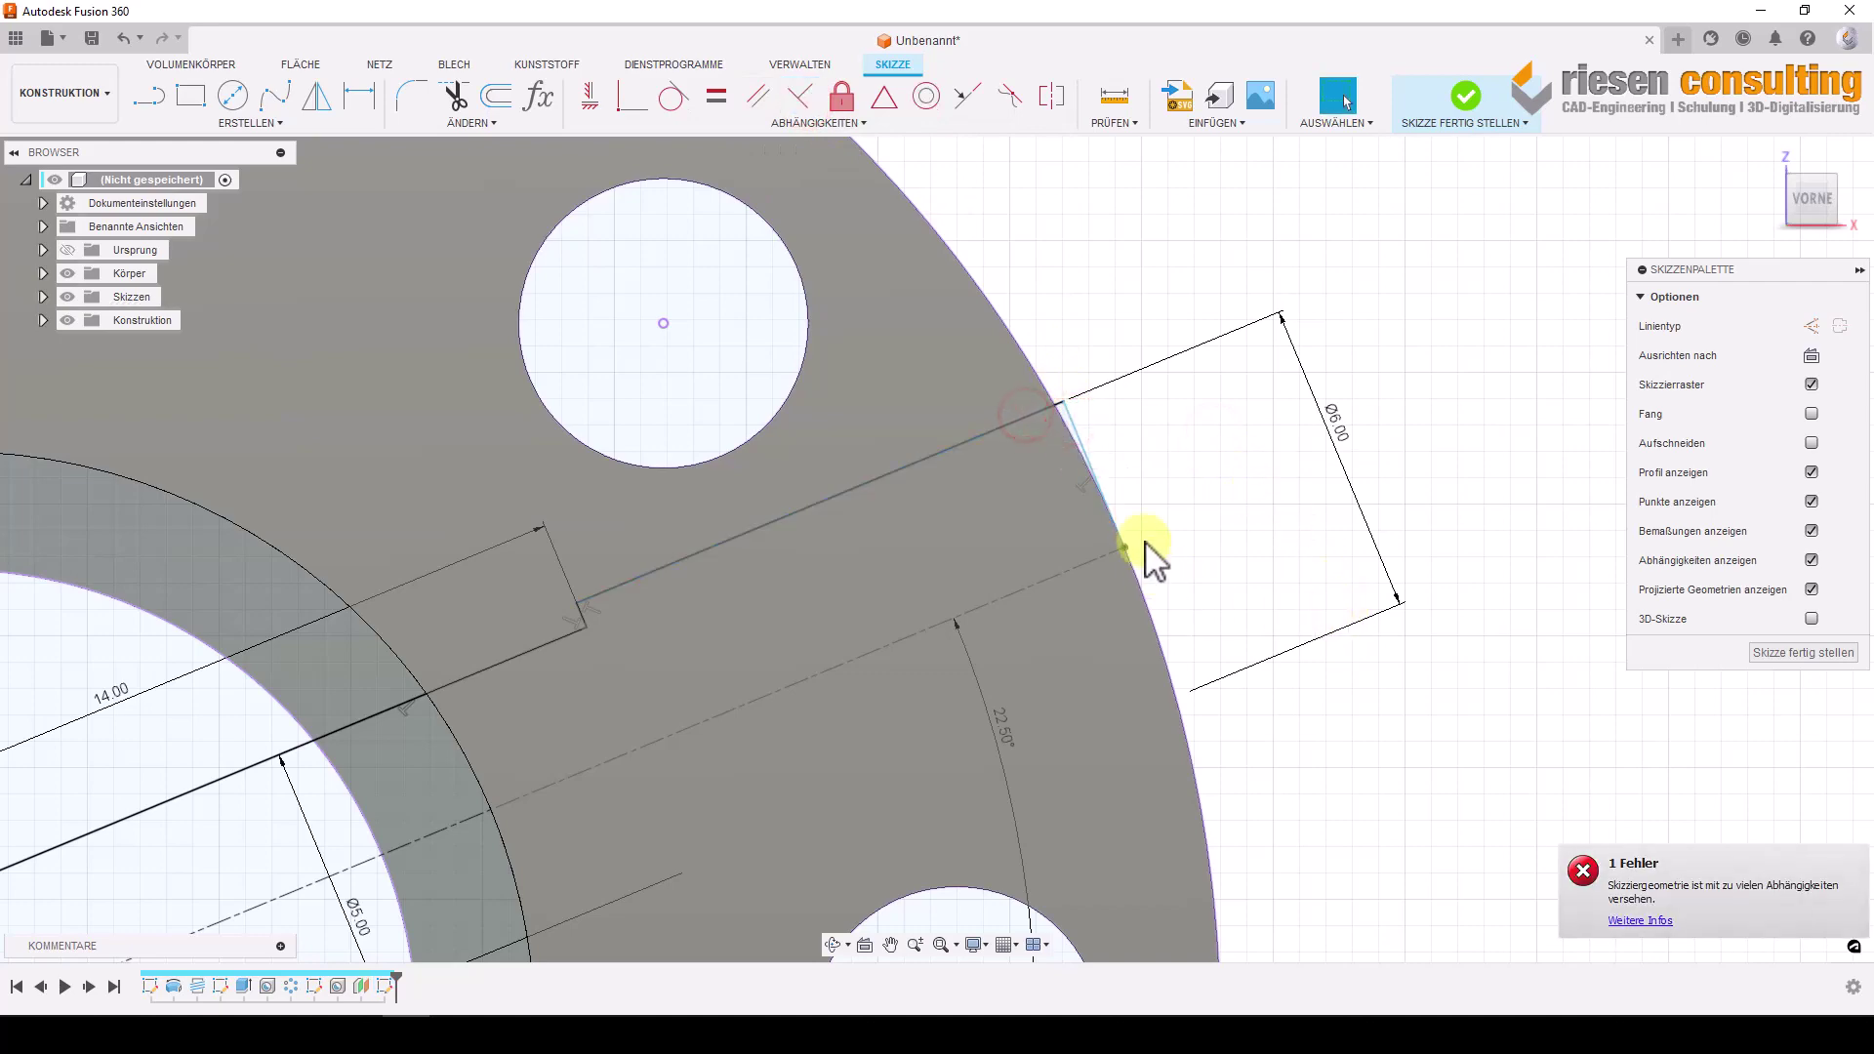
scroll(1138, 543, "up", 2)
left_click(1120, 556)
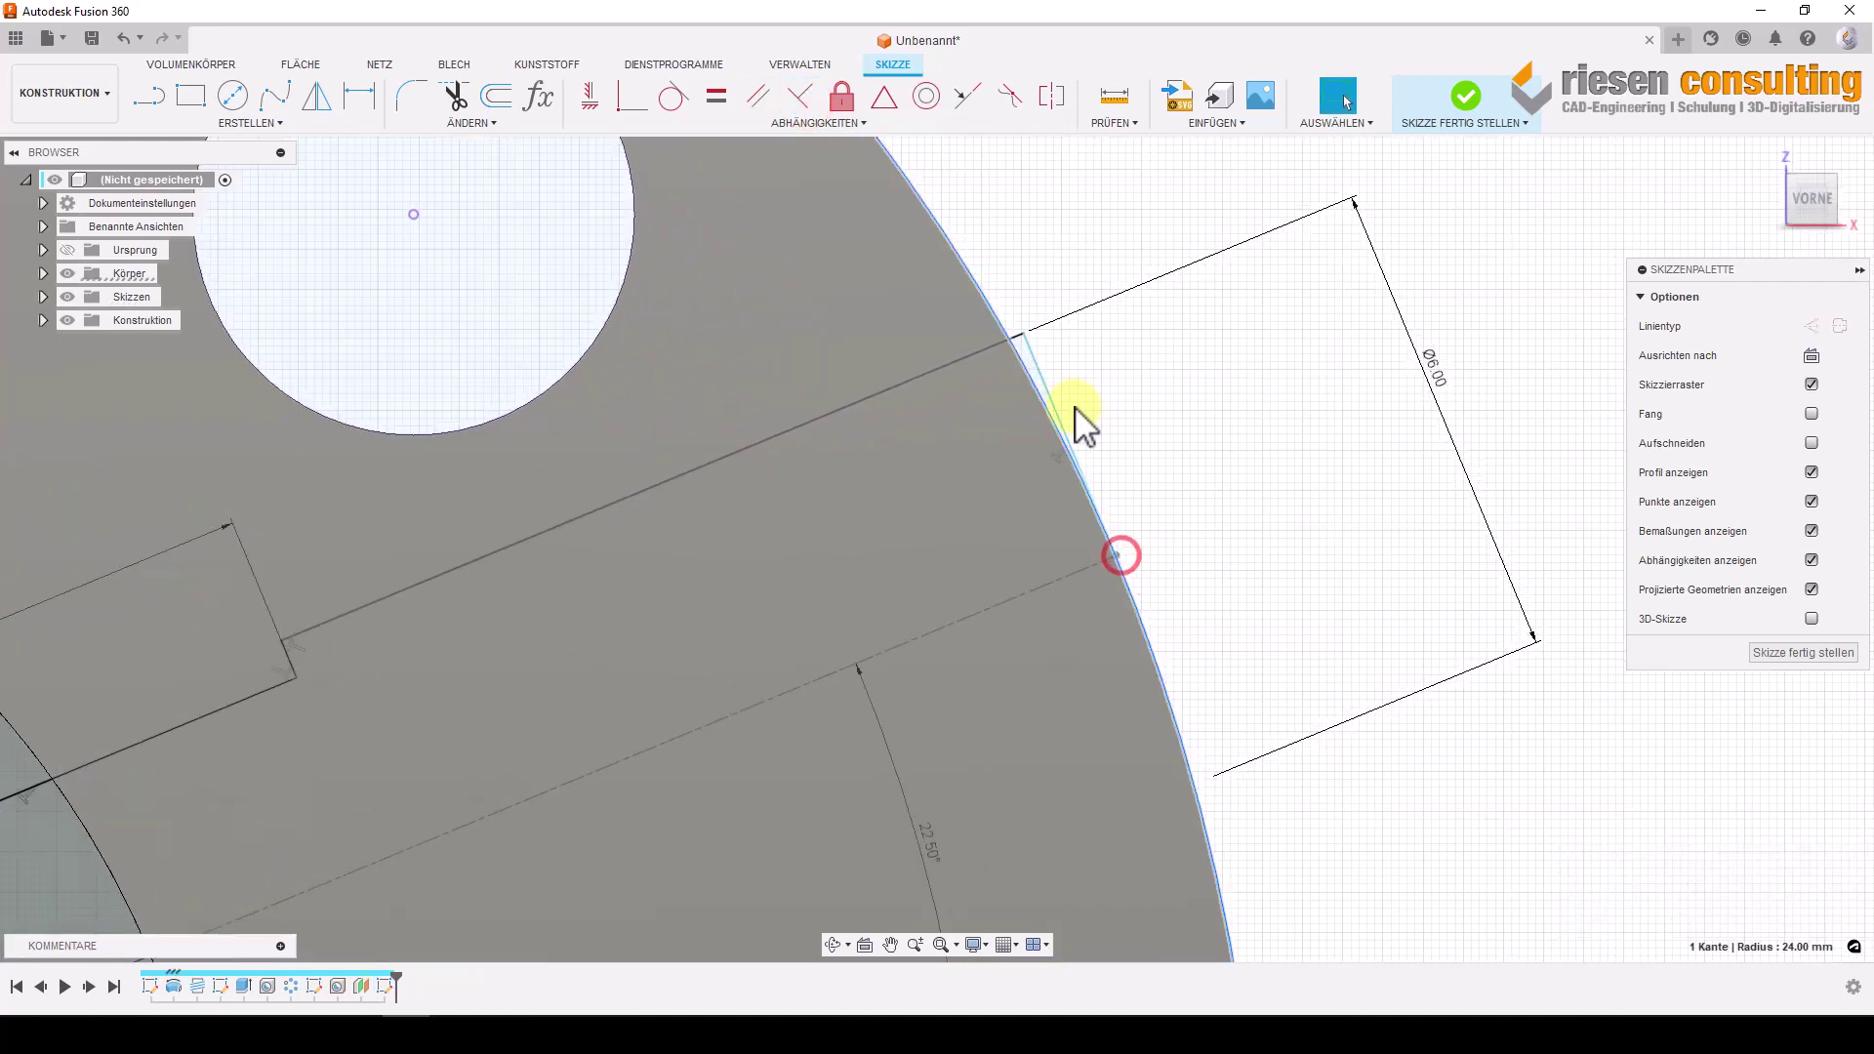
left_click(1052, 394)
key("Delete")
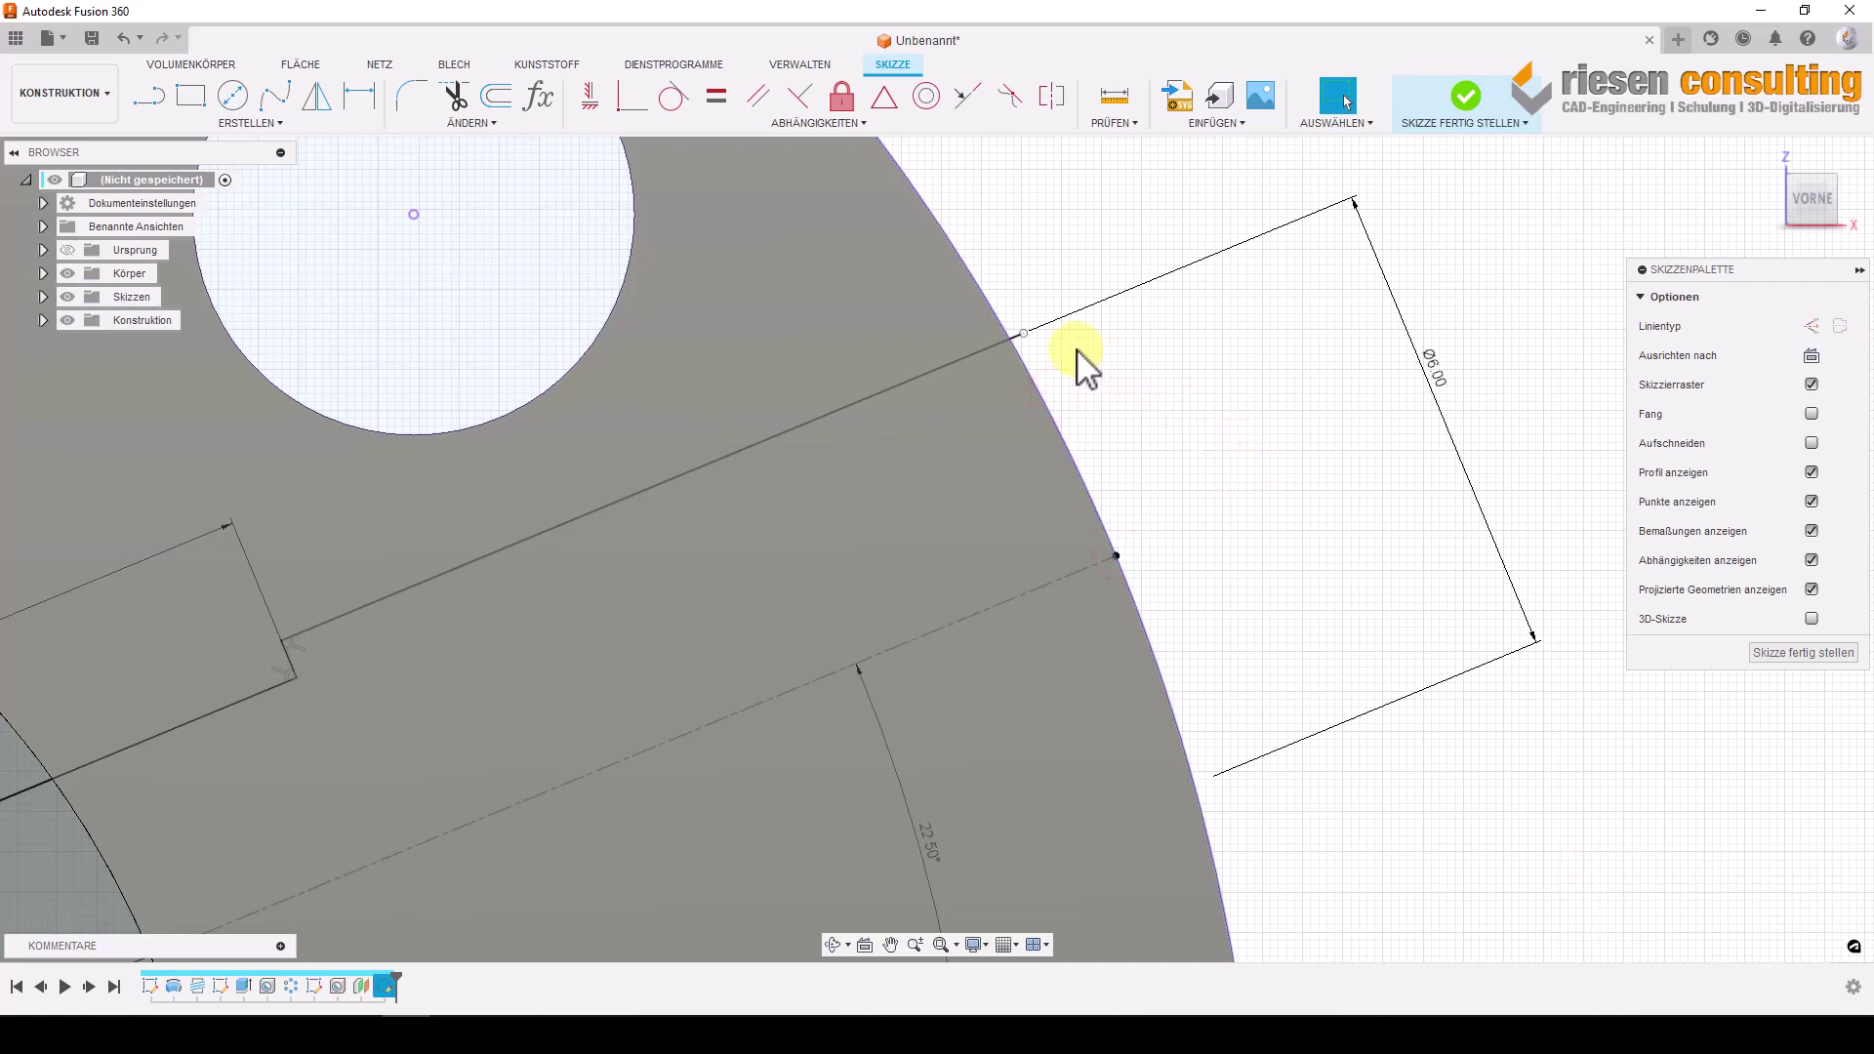
Draw a closing line from the flange-edge point to the side line's end, perpendicular to it.
left_click(1302, 458)
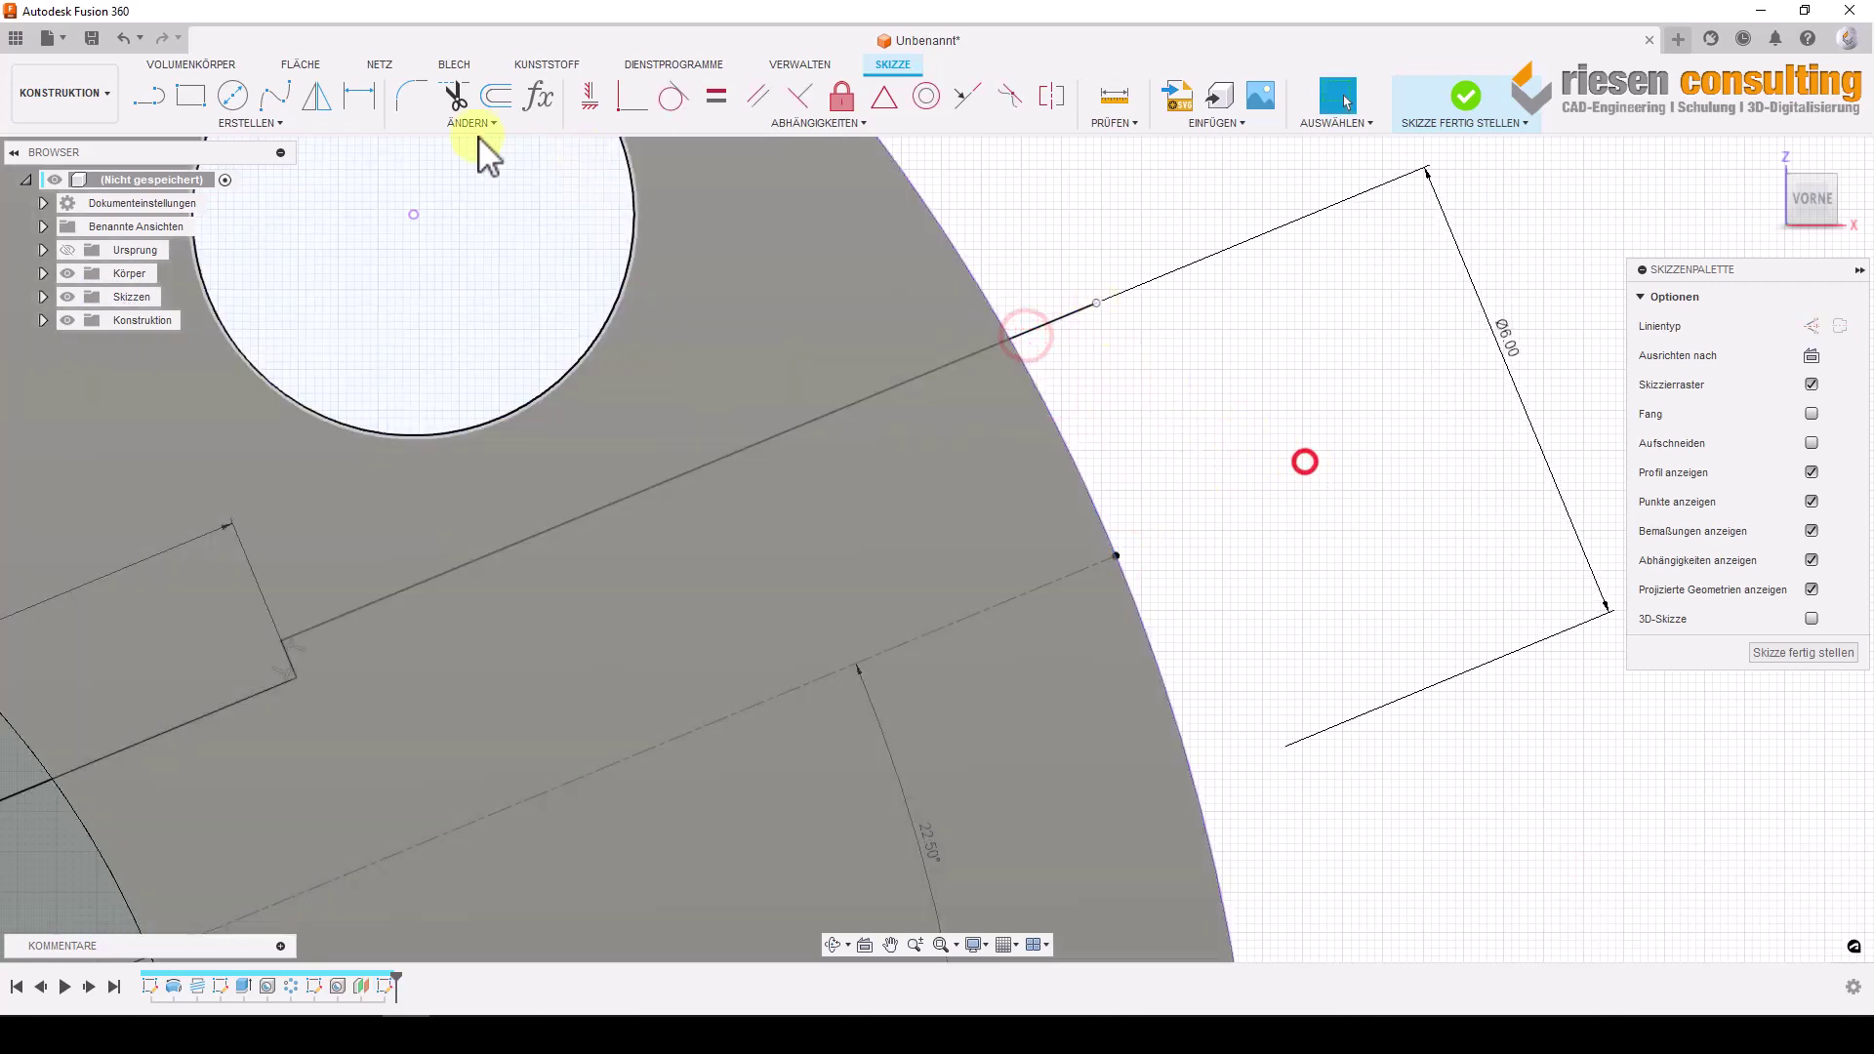
left_click(154, 96)
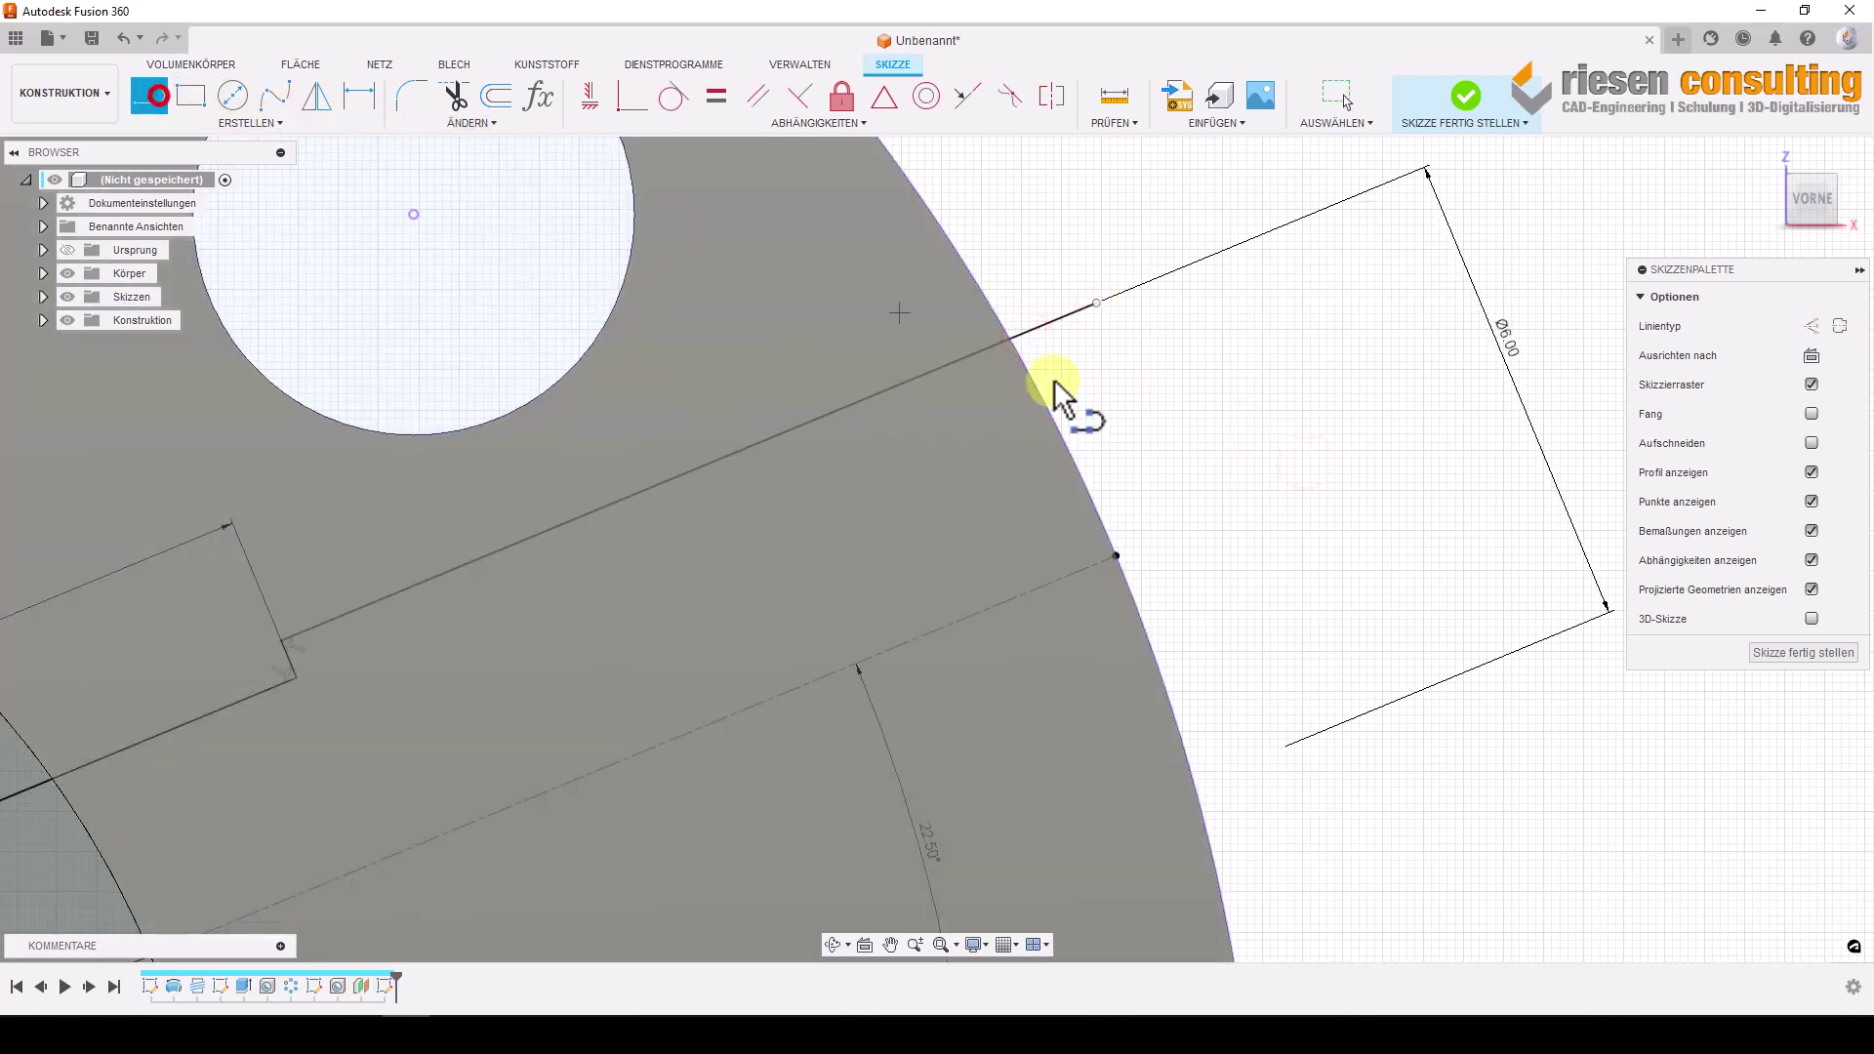
left_click(1117, 555)
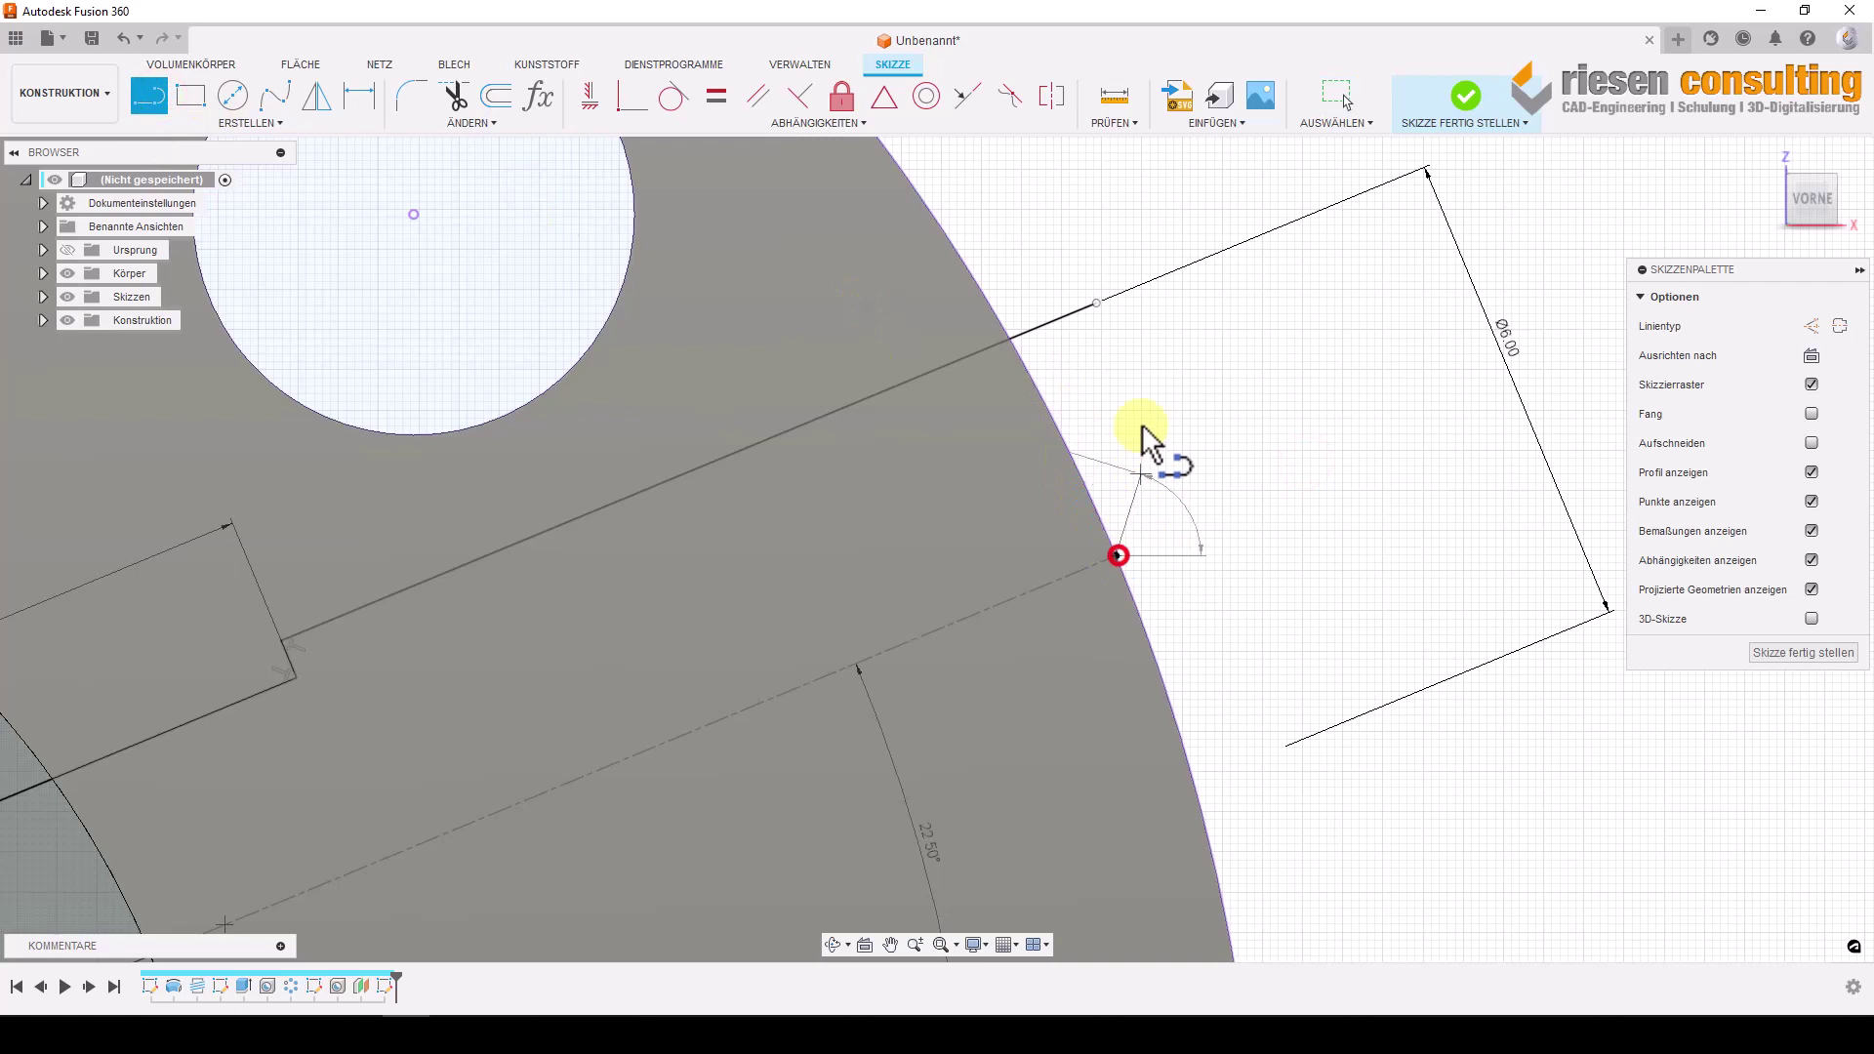
left_click(1097, 304)
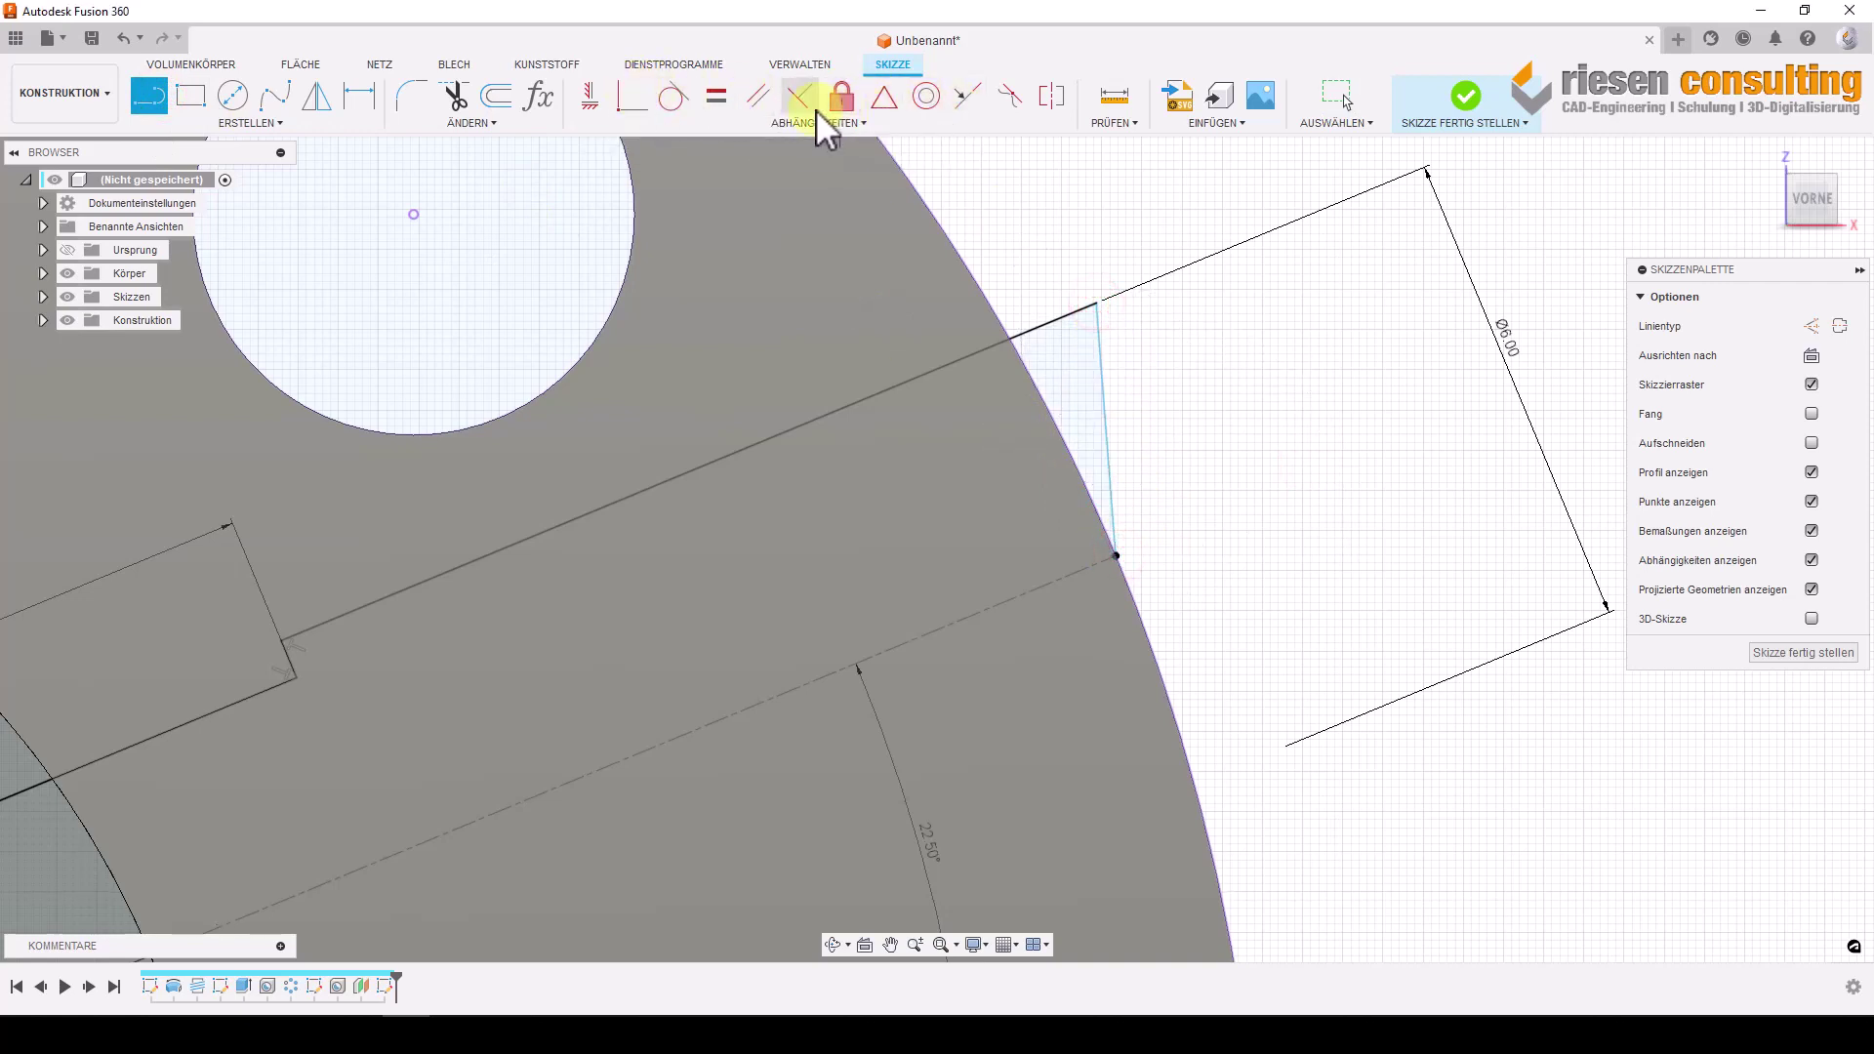
left_click(800, 95)
left_click(1078, 314)
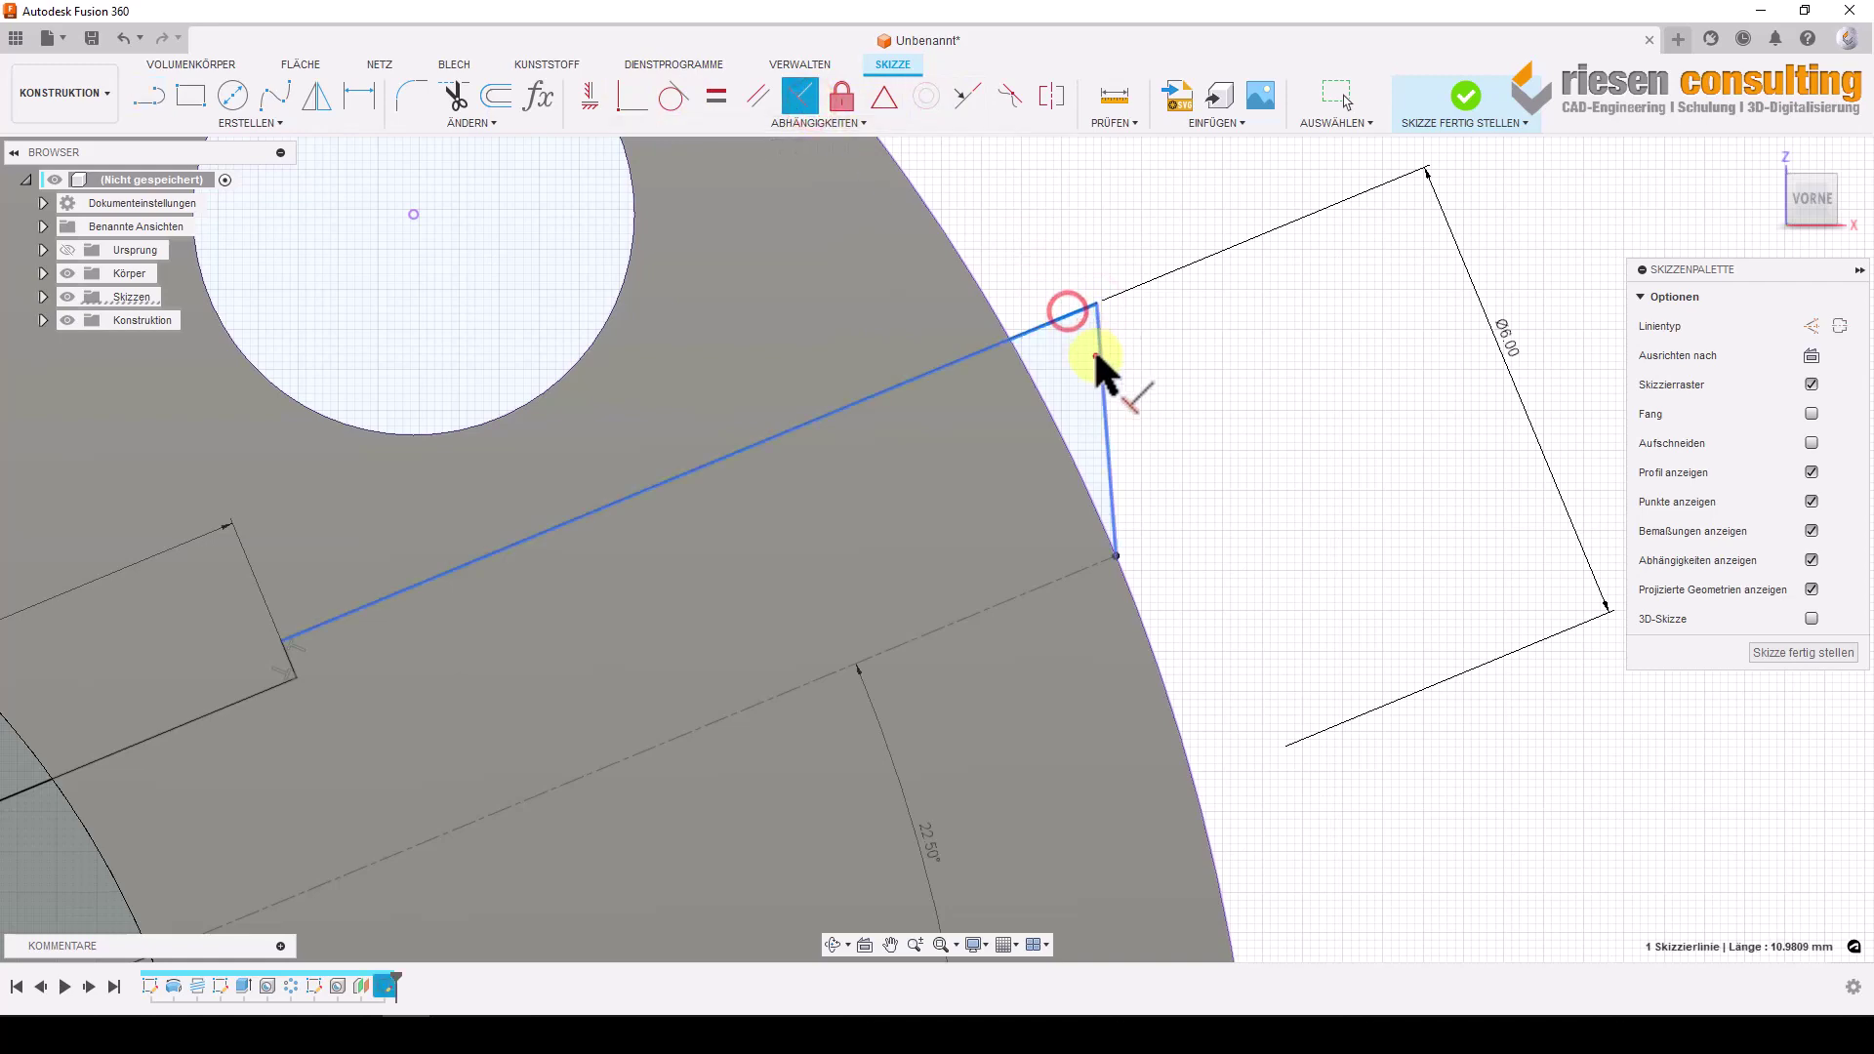
left_click(1093, 349)
scroll(1144, 488, "down", 2)
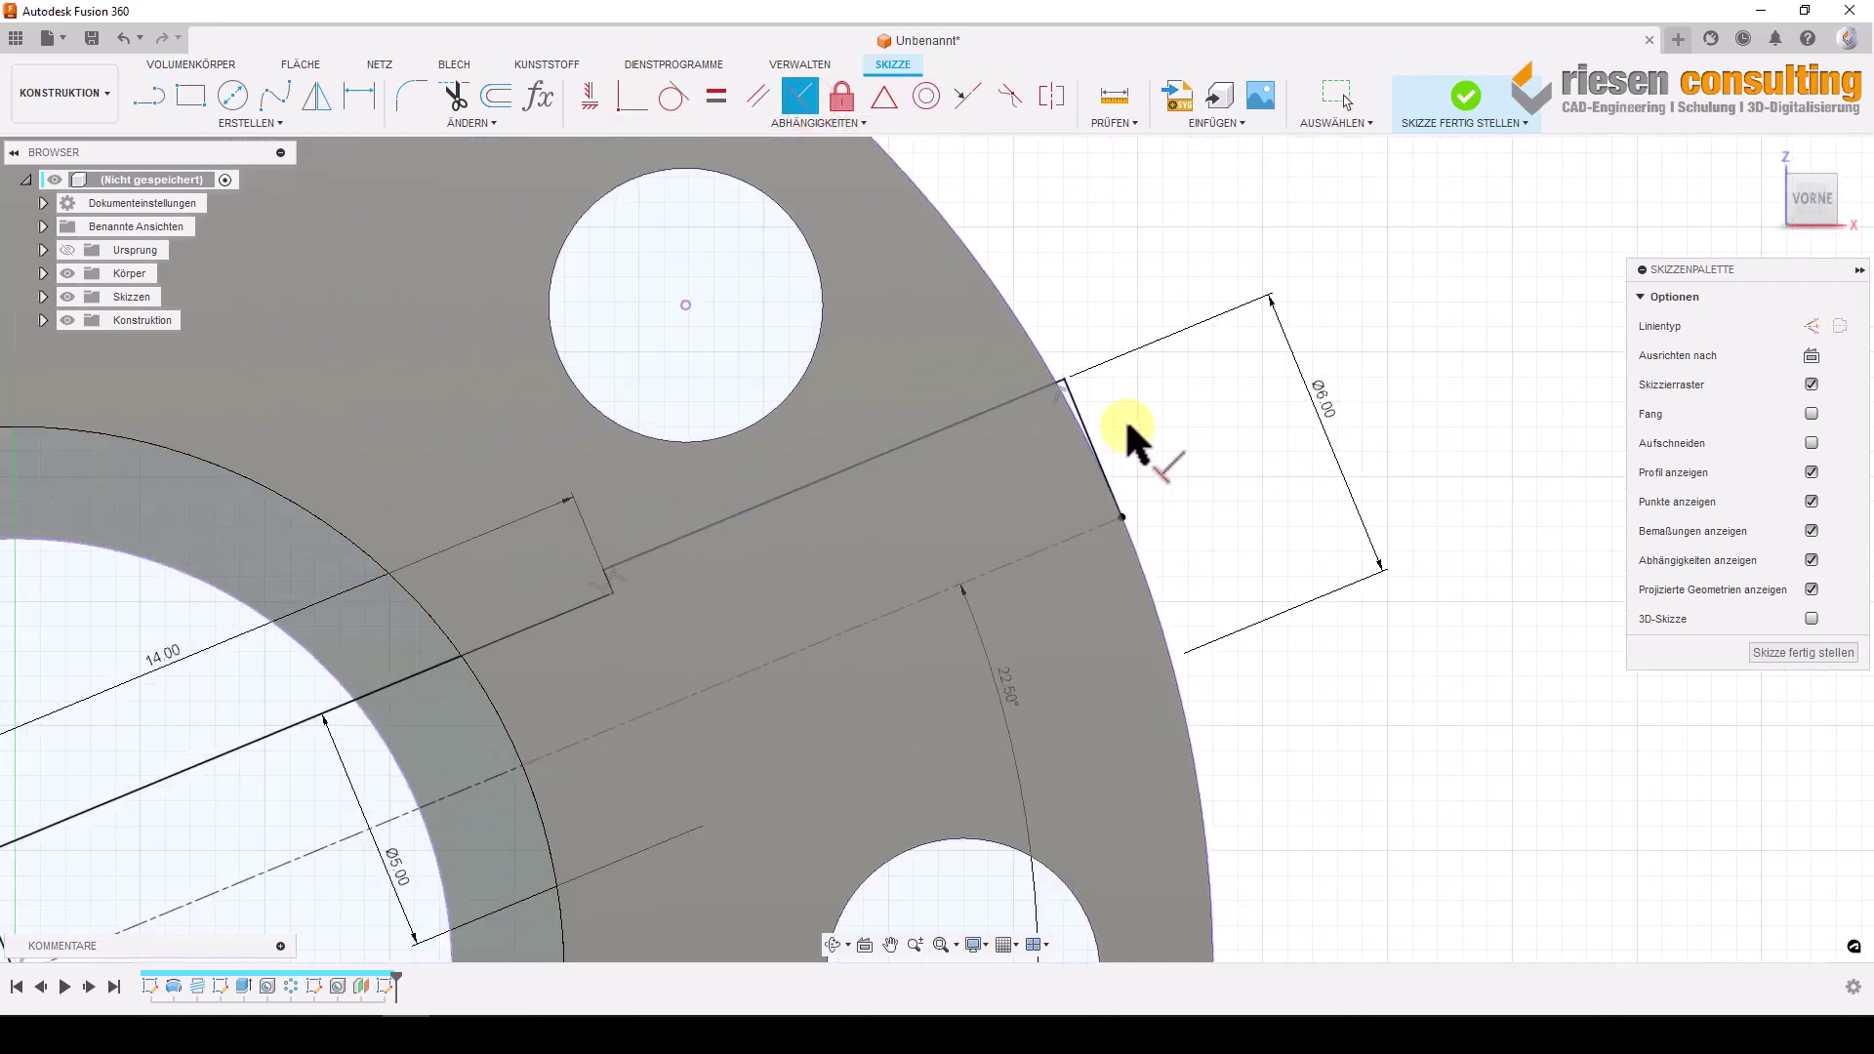
scroll(1130, 419, "down", 1)
scroll(1222, 544, "down", 1)
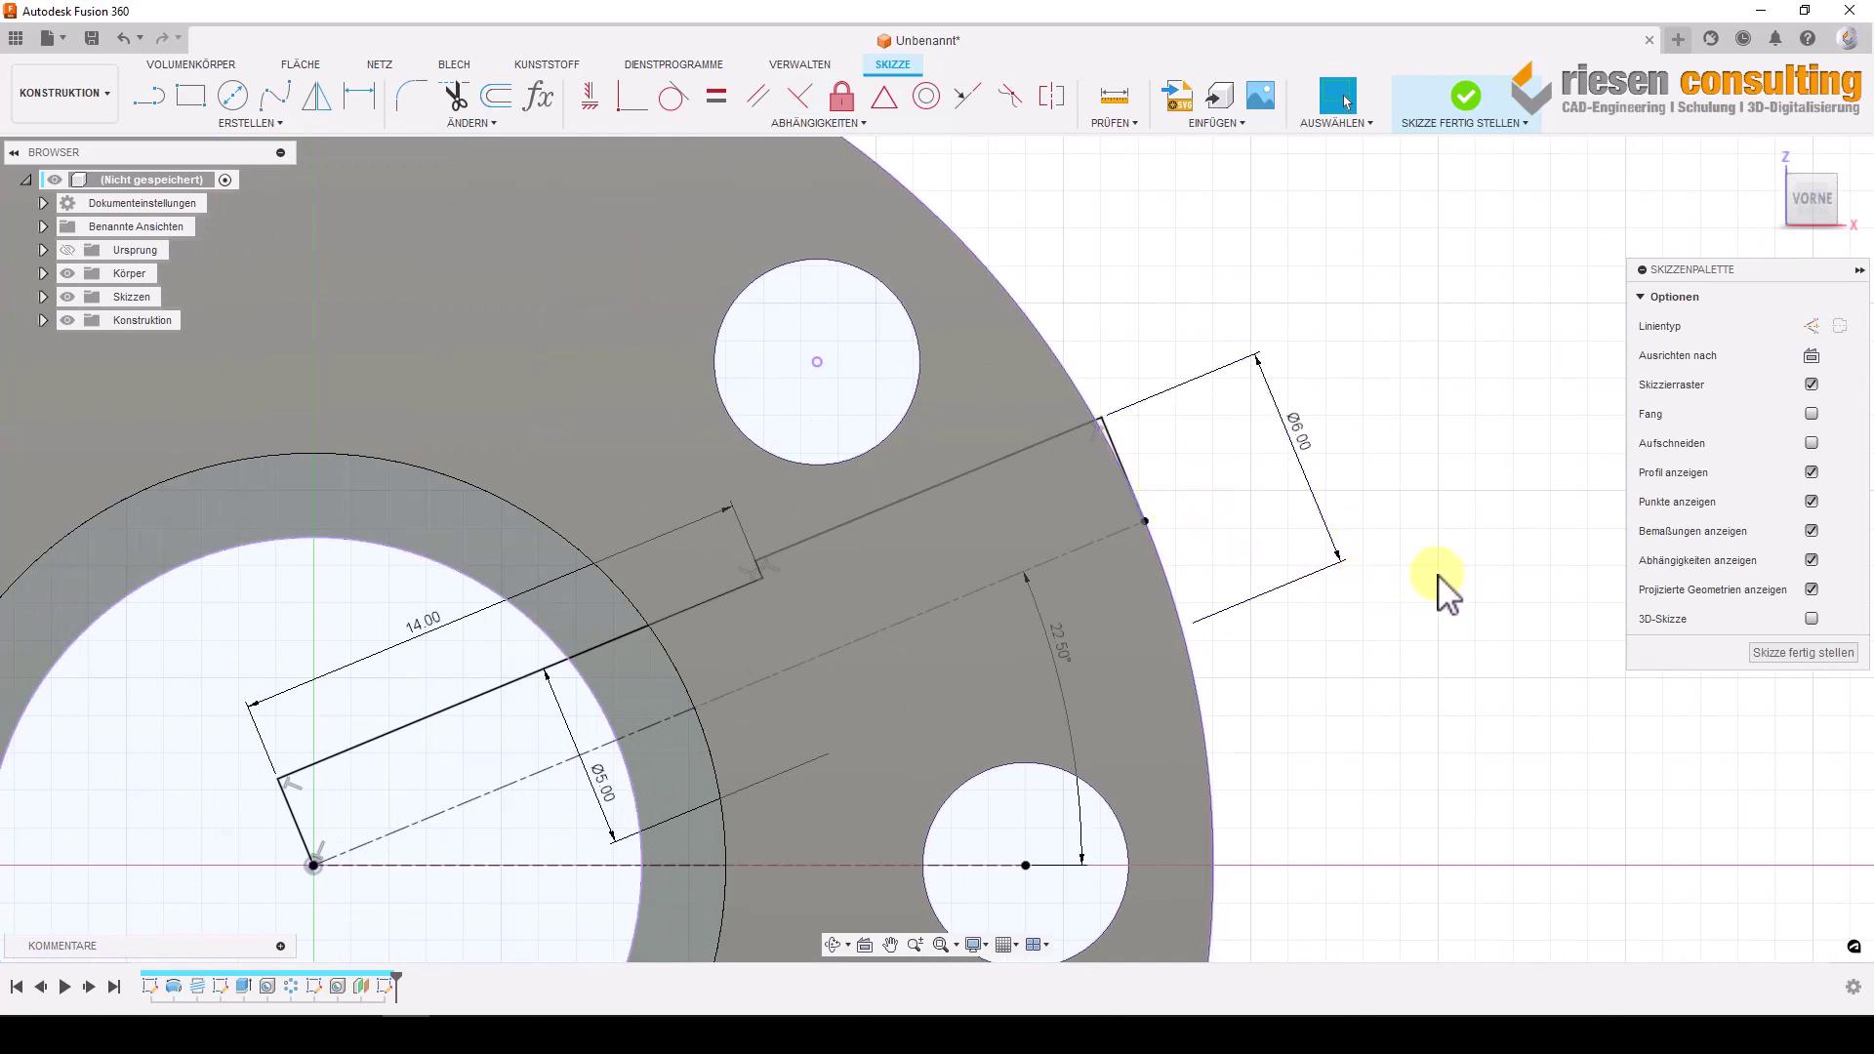
scroll(1405, 615, "up", 1)
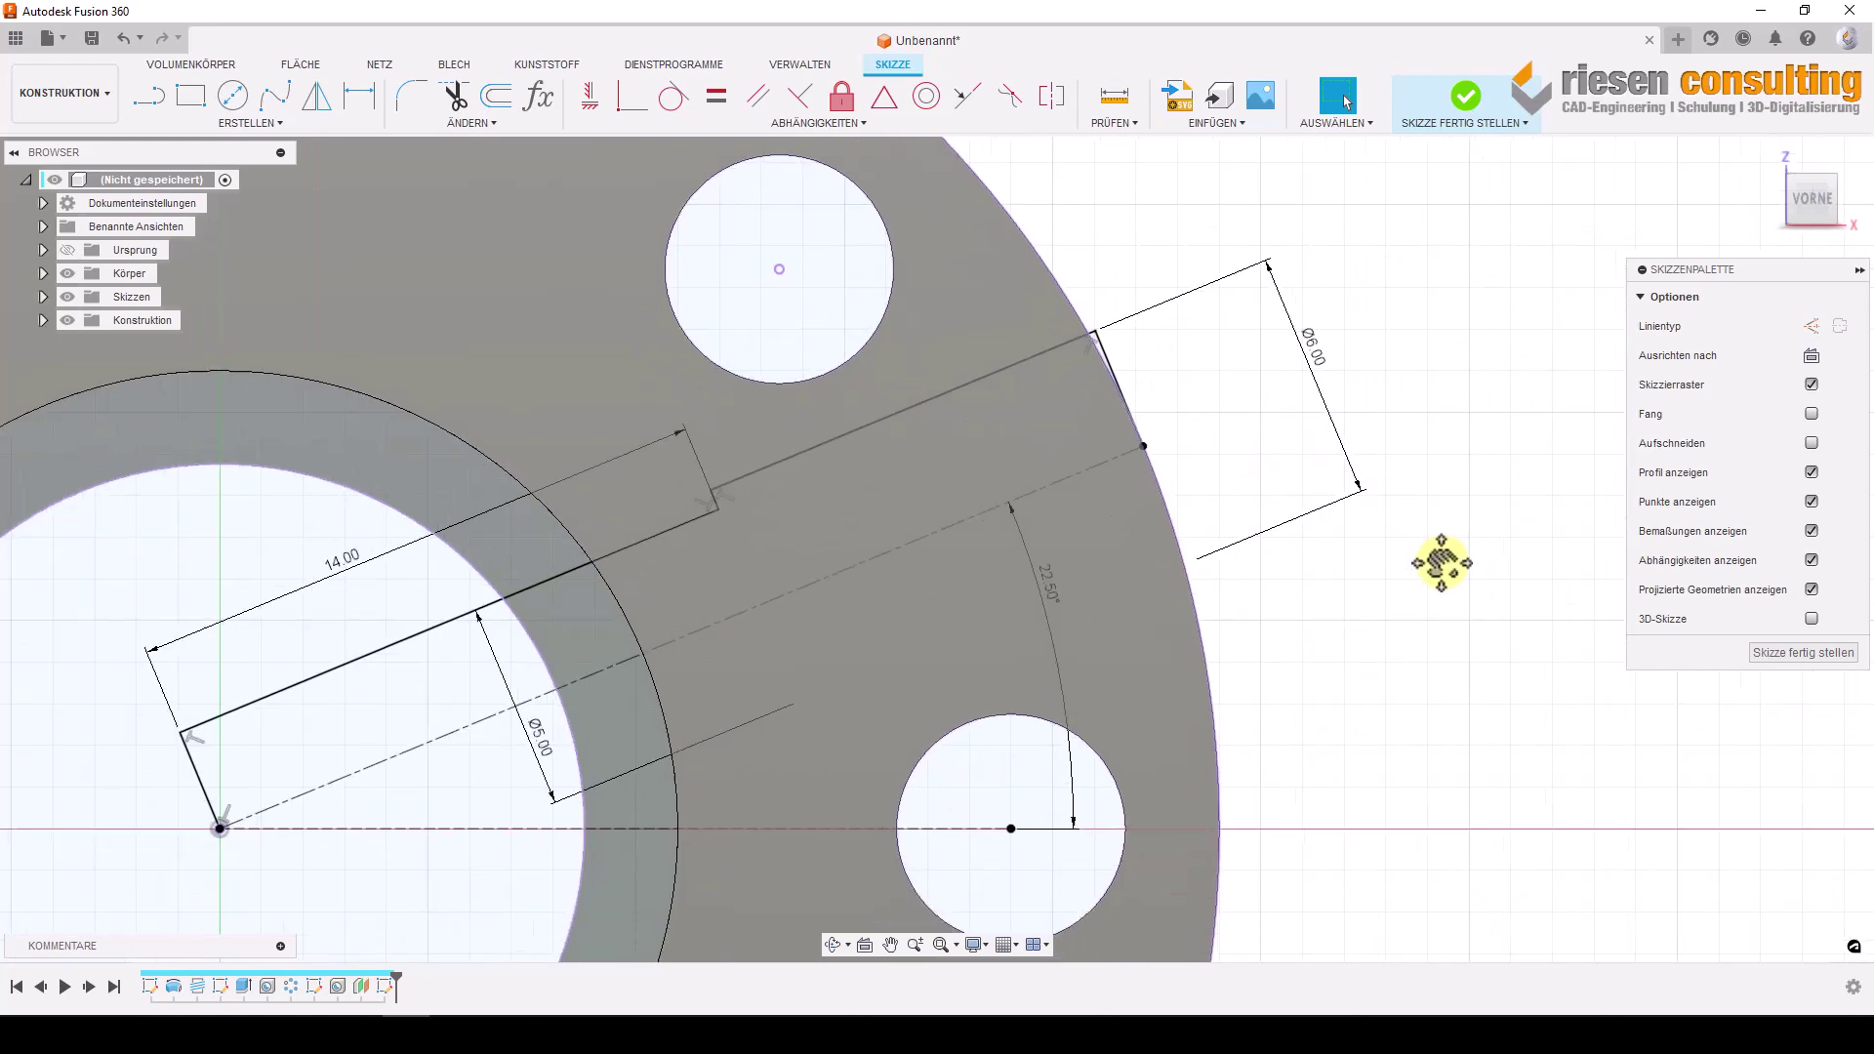
middle_click_drag(1405, 615, 1548, 494)
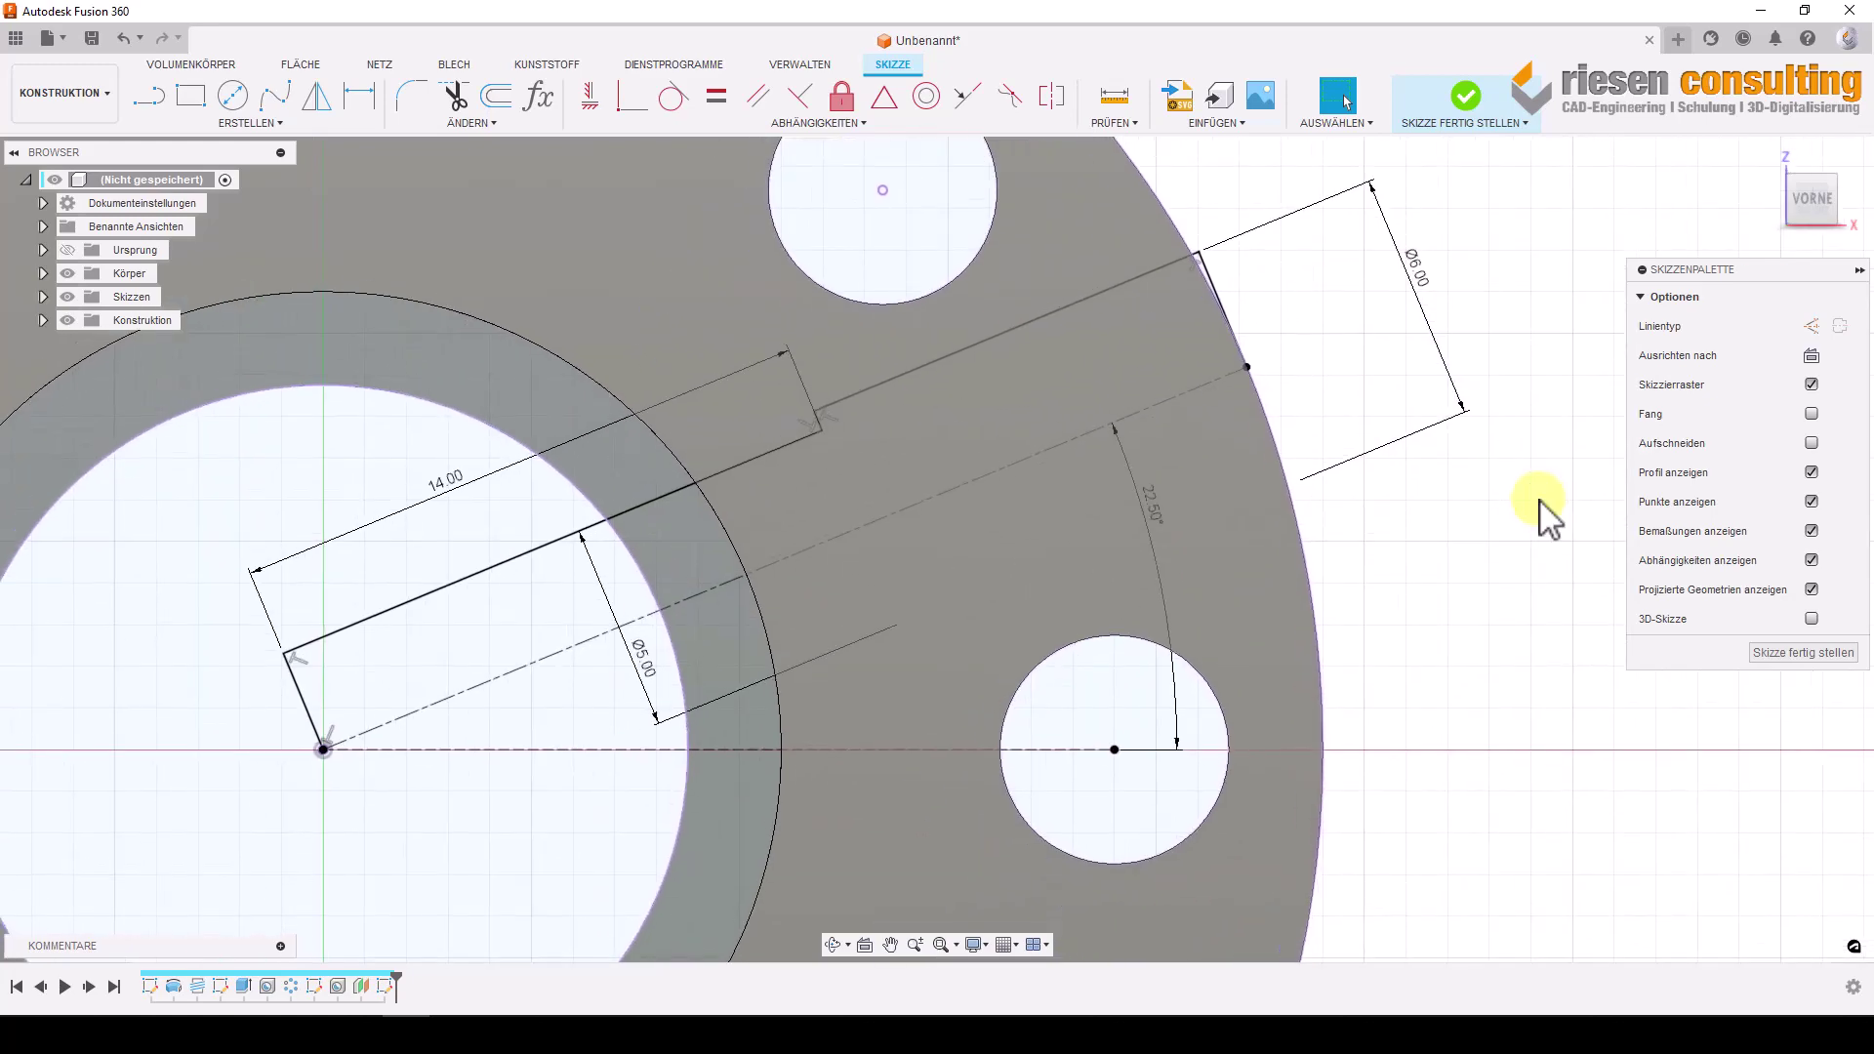
Finish the sketch and revolve both cross-hole profiles as a full 360° cut.
left_click(1468, 98)
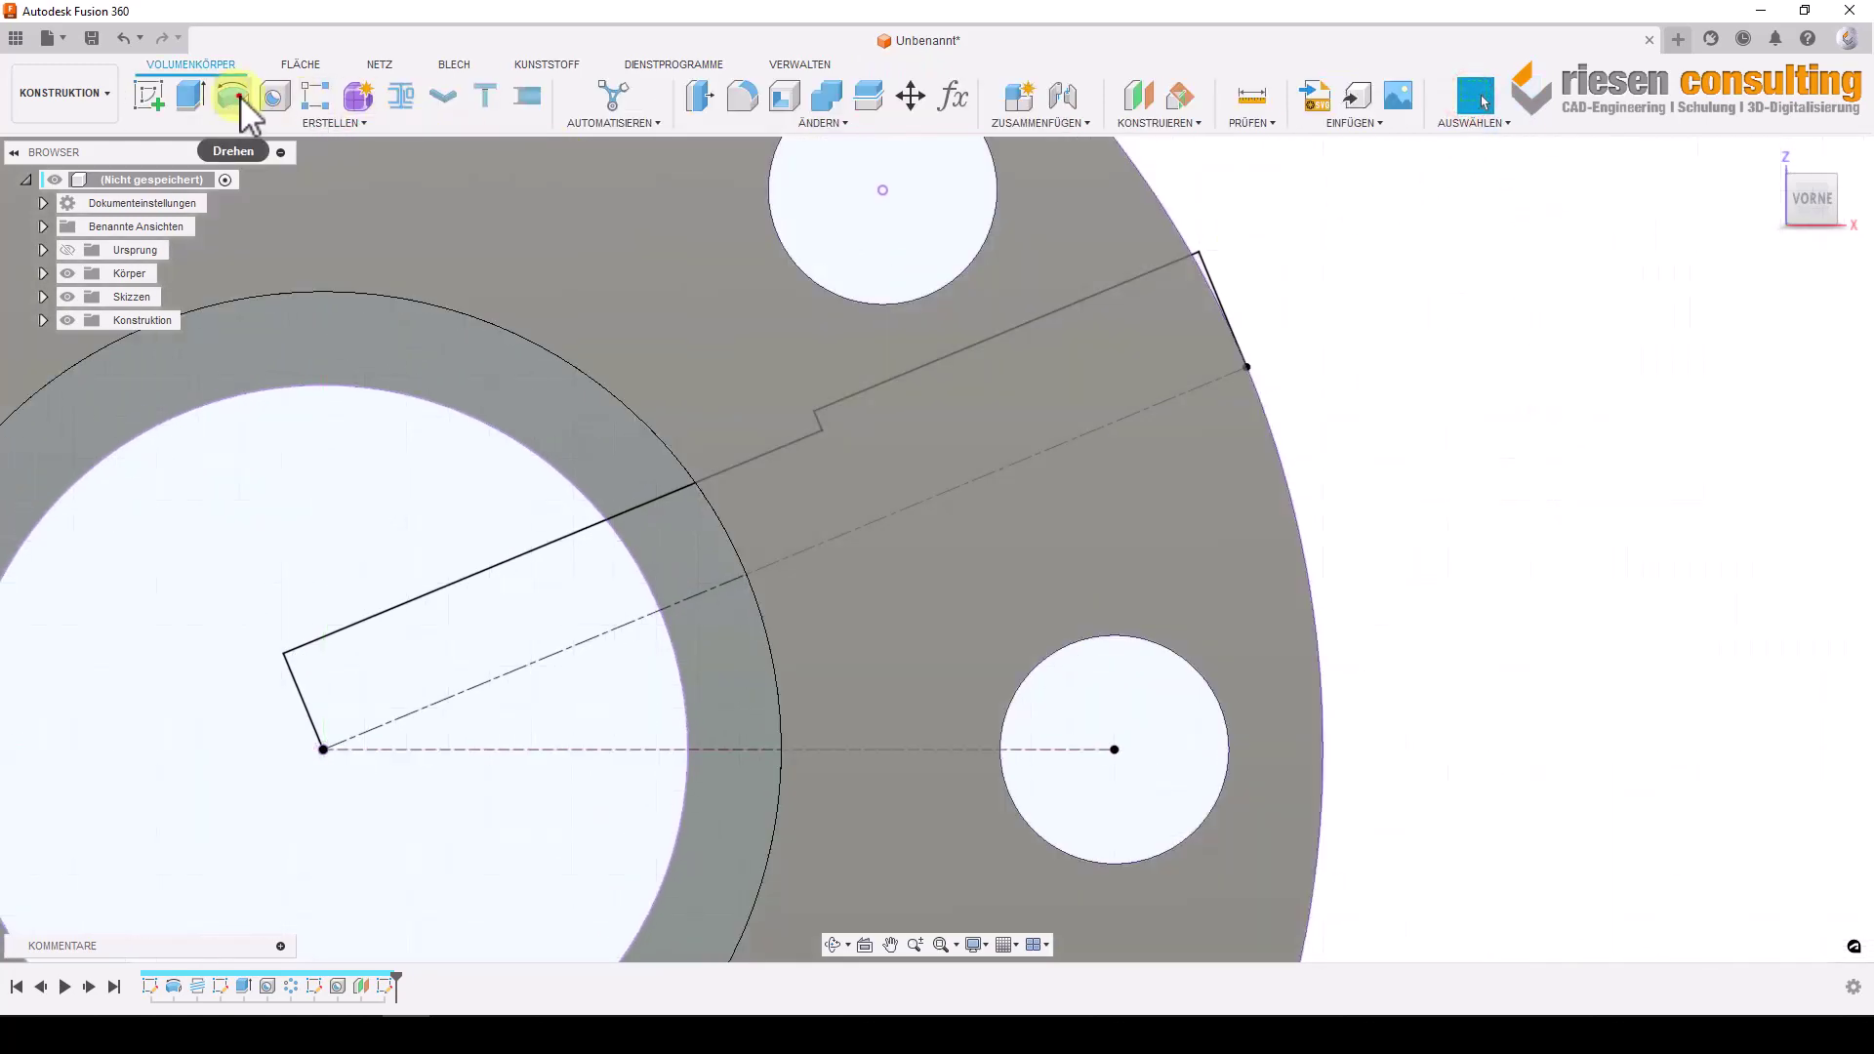
left_click(234, 96)
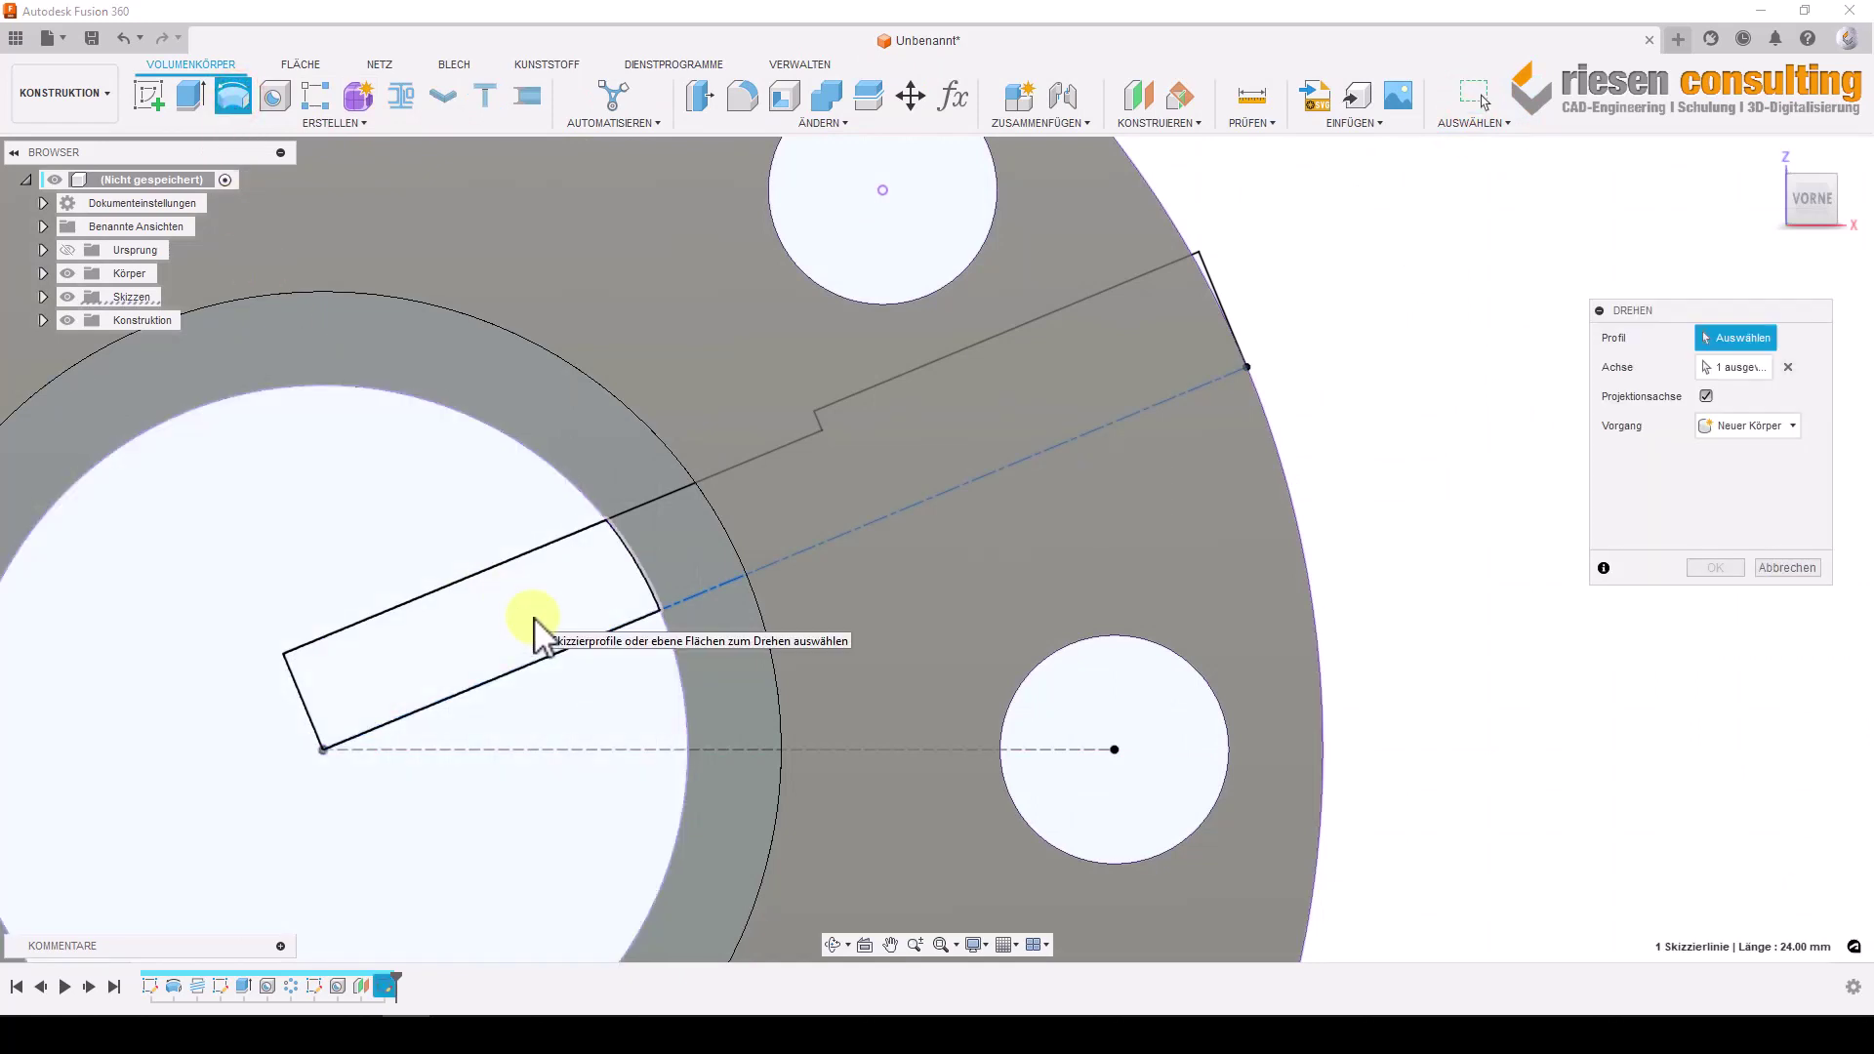
left_click(533, 618)
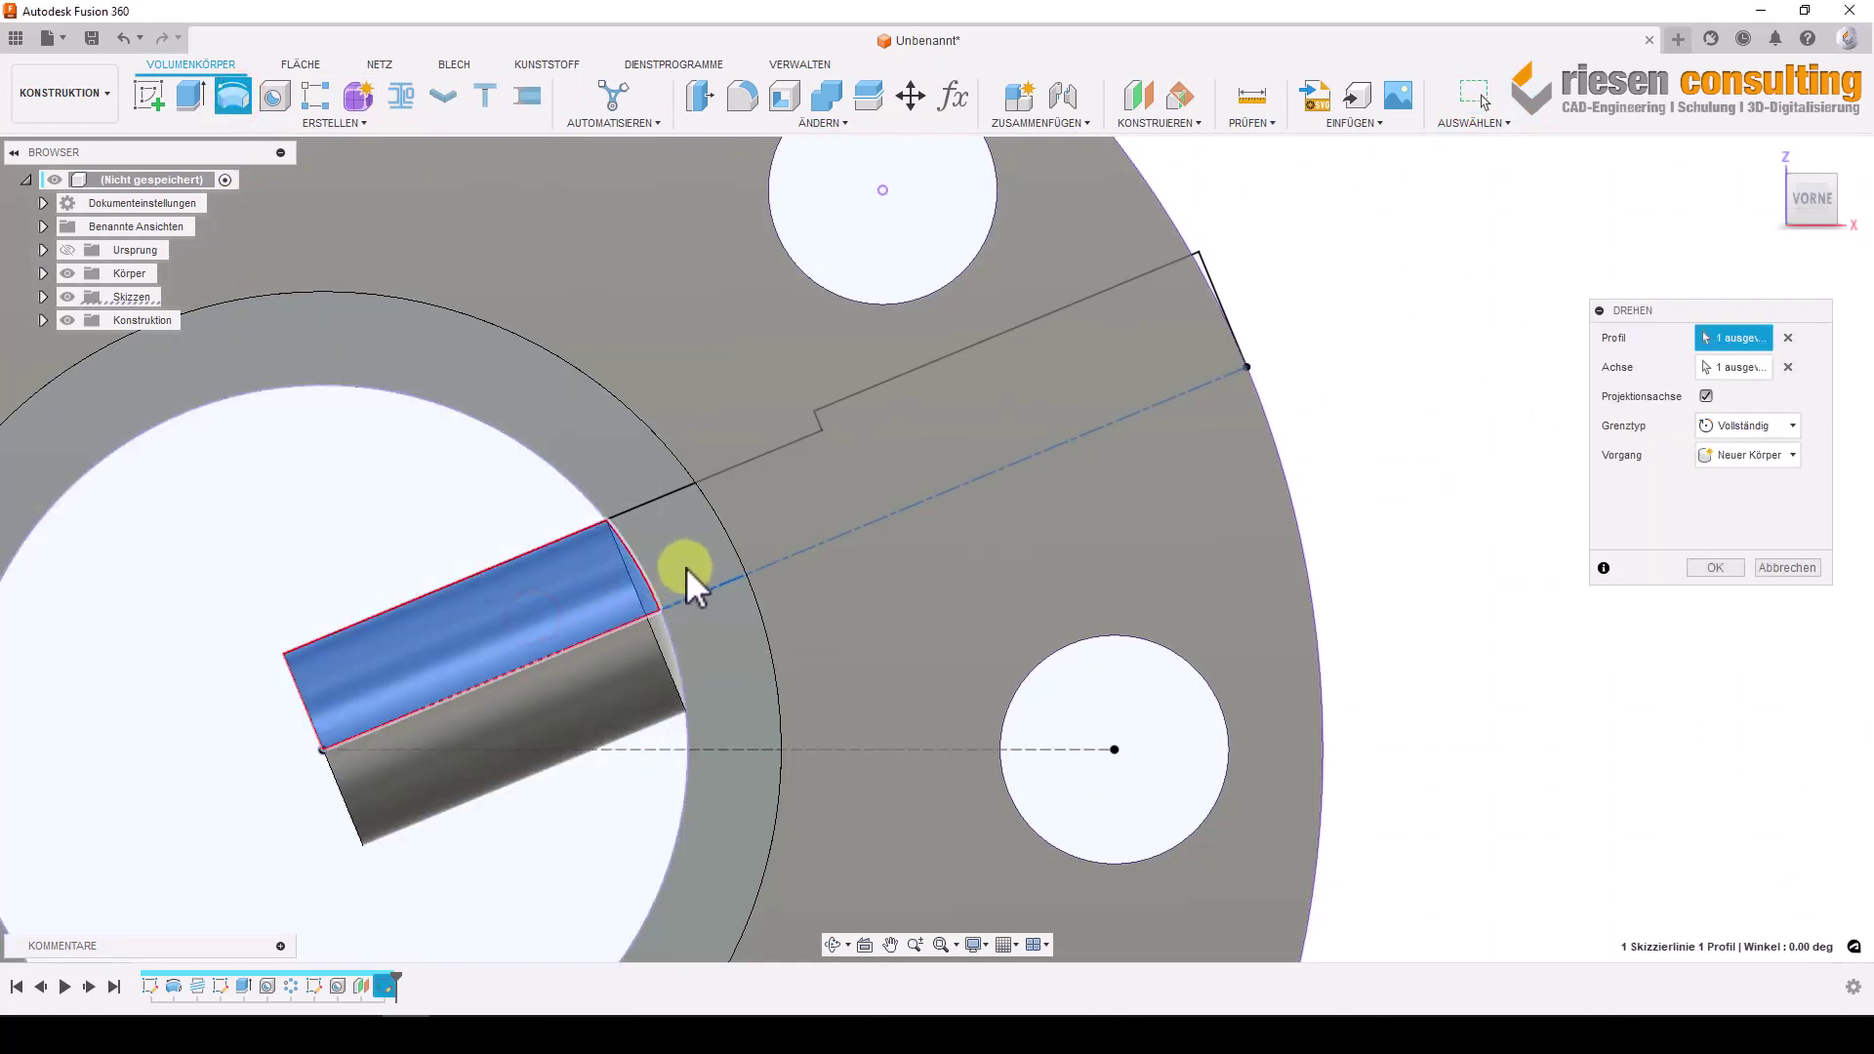
left_click(696, 559)
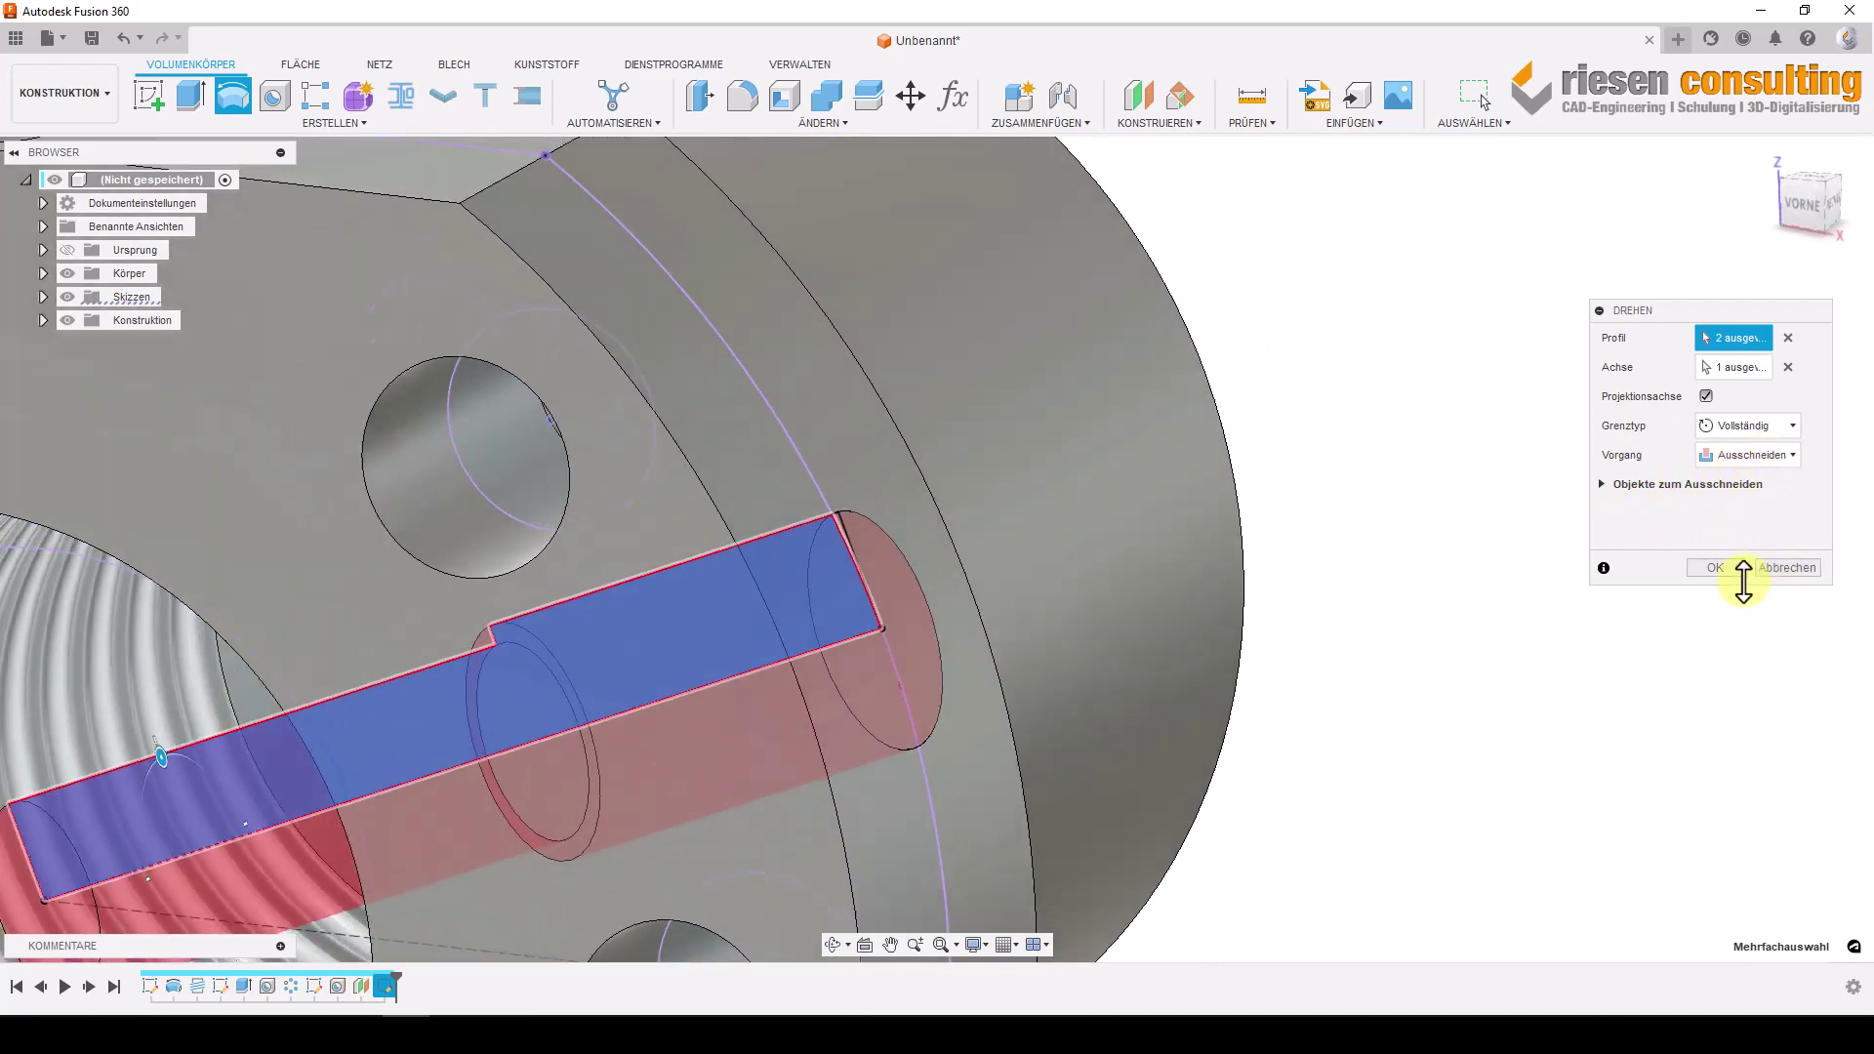
left_click(1720, 568)
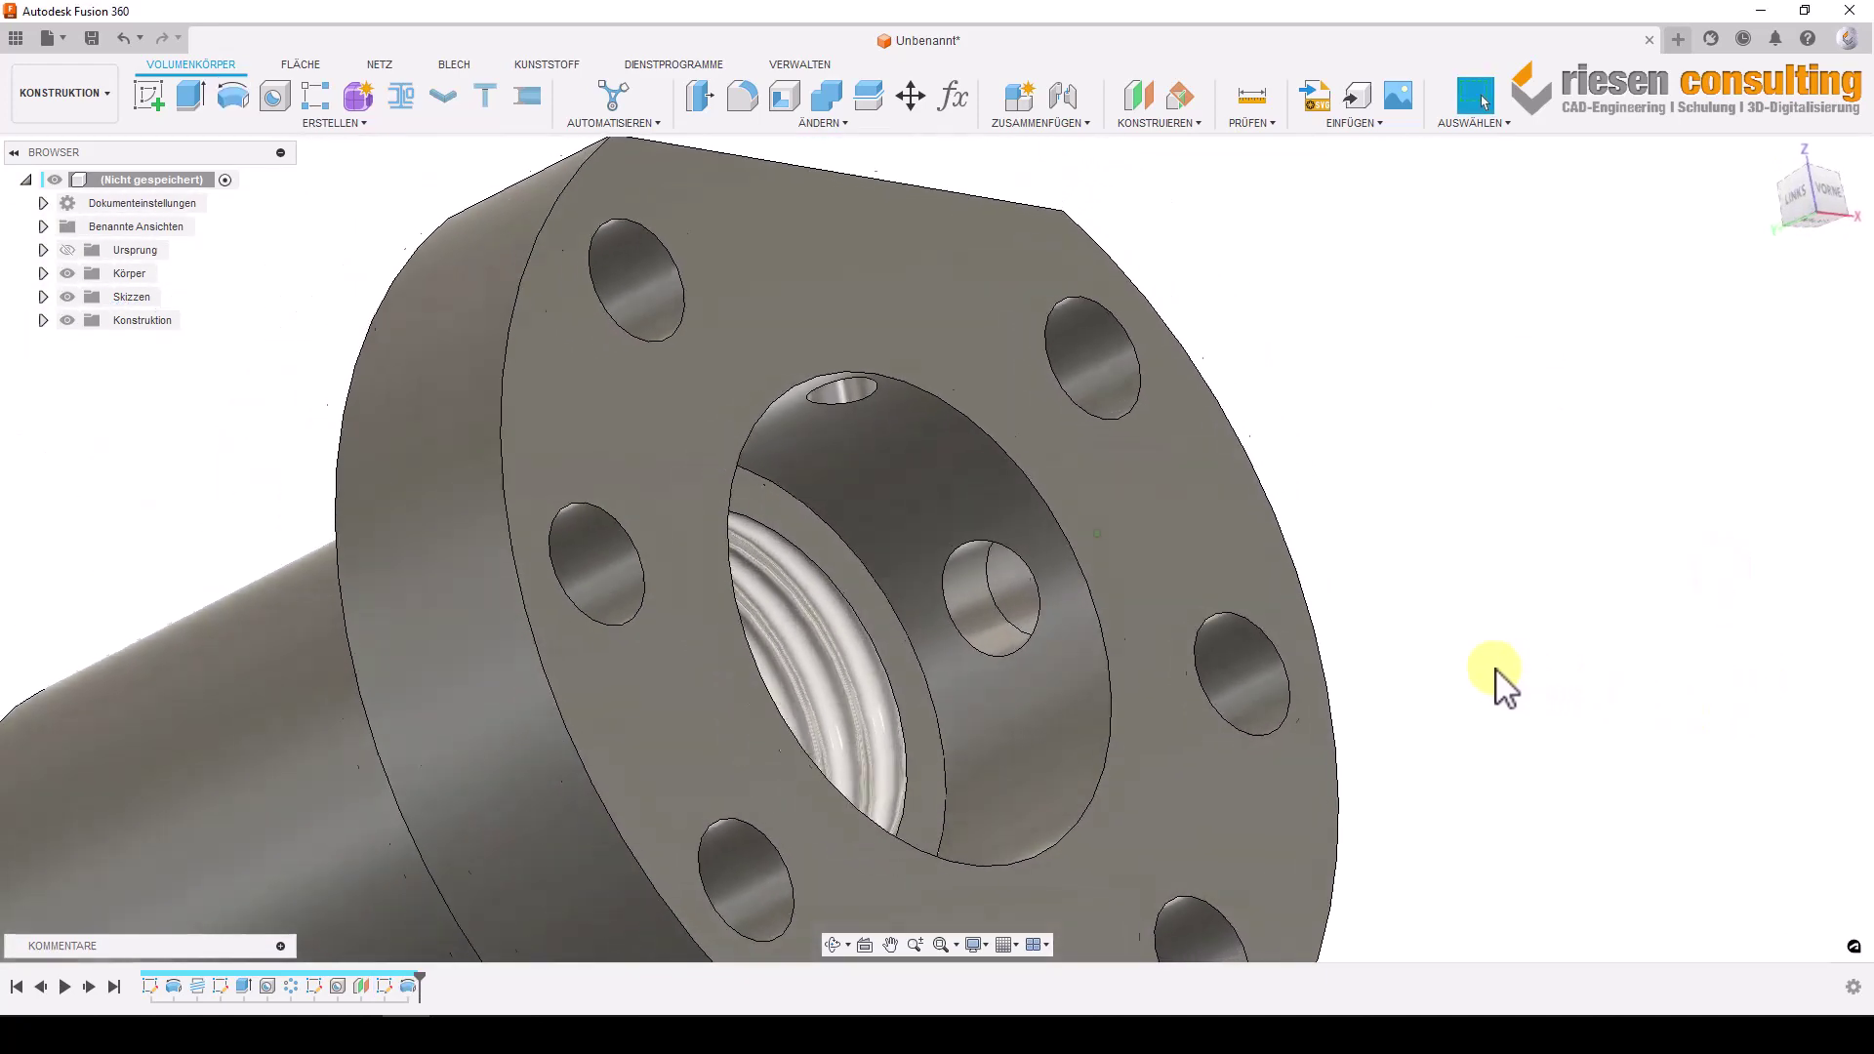
mouse_move(1503, 684)
middle_mouse_down("shift")
mouse_move(1547, 664)
mouse_move(1379, 607)
mouse_move(1376, 565)
mouse_move(1232, 515)
middle_mouse_up("shift")
left_click(1228, 484)
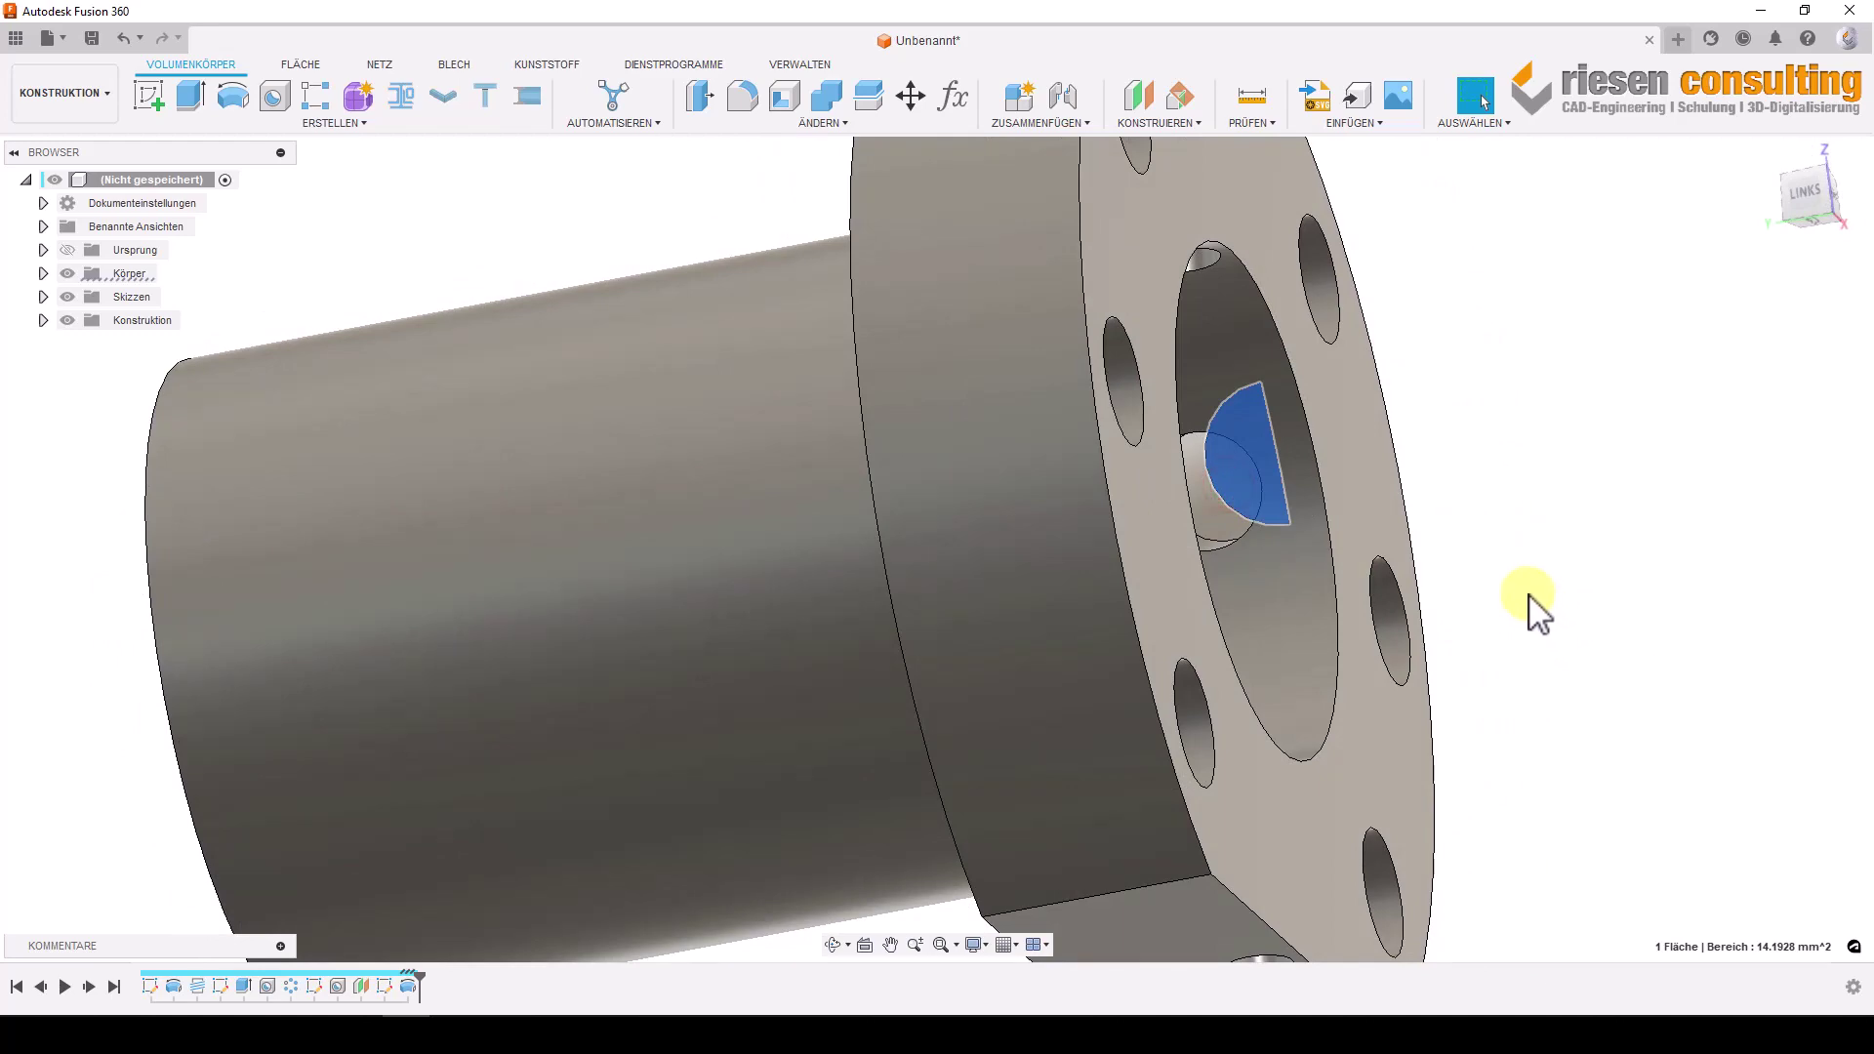
key("Delete")
mouse_move(1568, 611)
middle_mouse_down("shift")
mouse_move(1606, 619)
mouse_move(1526, 577)
mouse_move(1001, 547)
middle_mouse_up("shift")
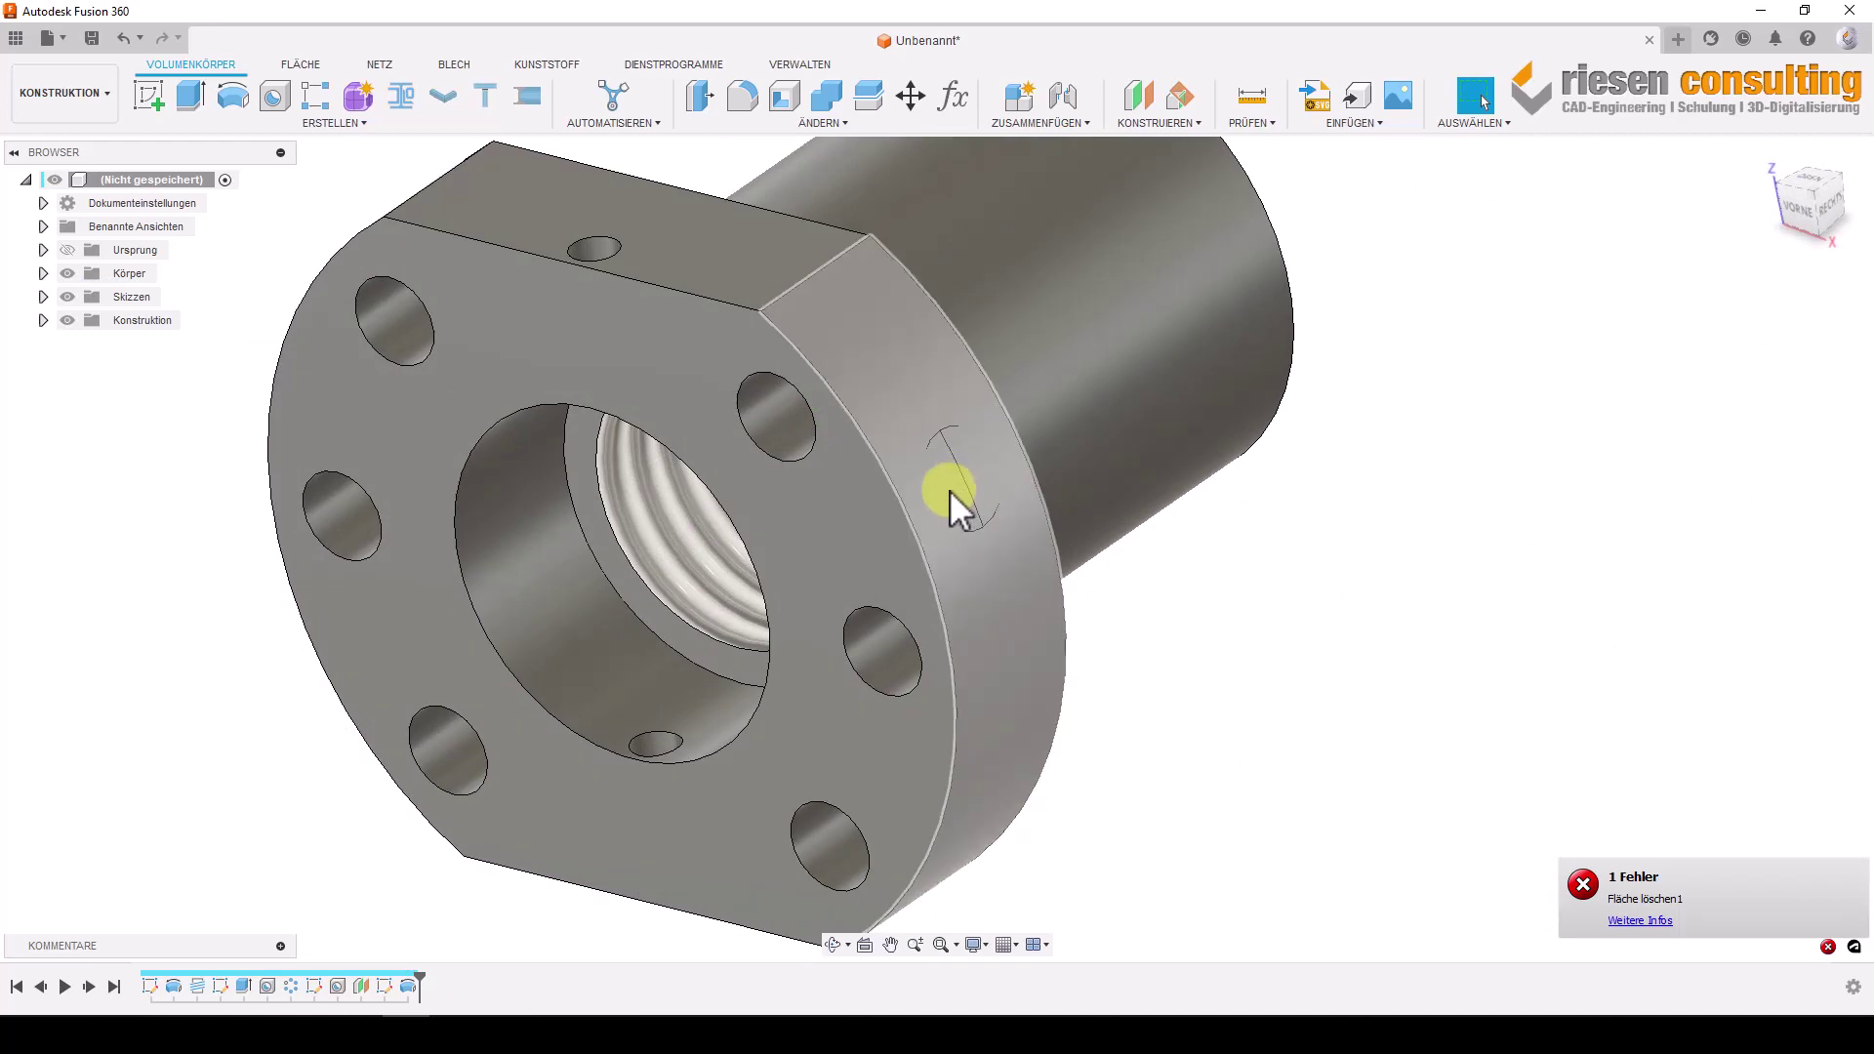
mouse_move(952, 493)
middle_mouse_down("shift")
mouse_move(1138, 535)
mouse_move(966, 602)
mouse_move(1113, 703)
mouse_move(1262, 670)
mouse_move(1263, 694)
mouse_move(1267, 670)
mouse_move(899, 531)
mouse_move(1205, 795)
mouse_move(754, 864)
middle_mouse_up("shift")
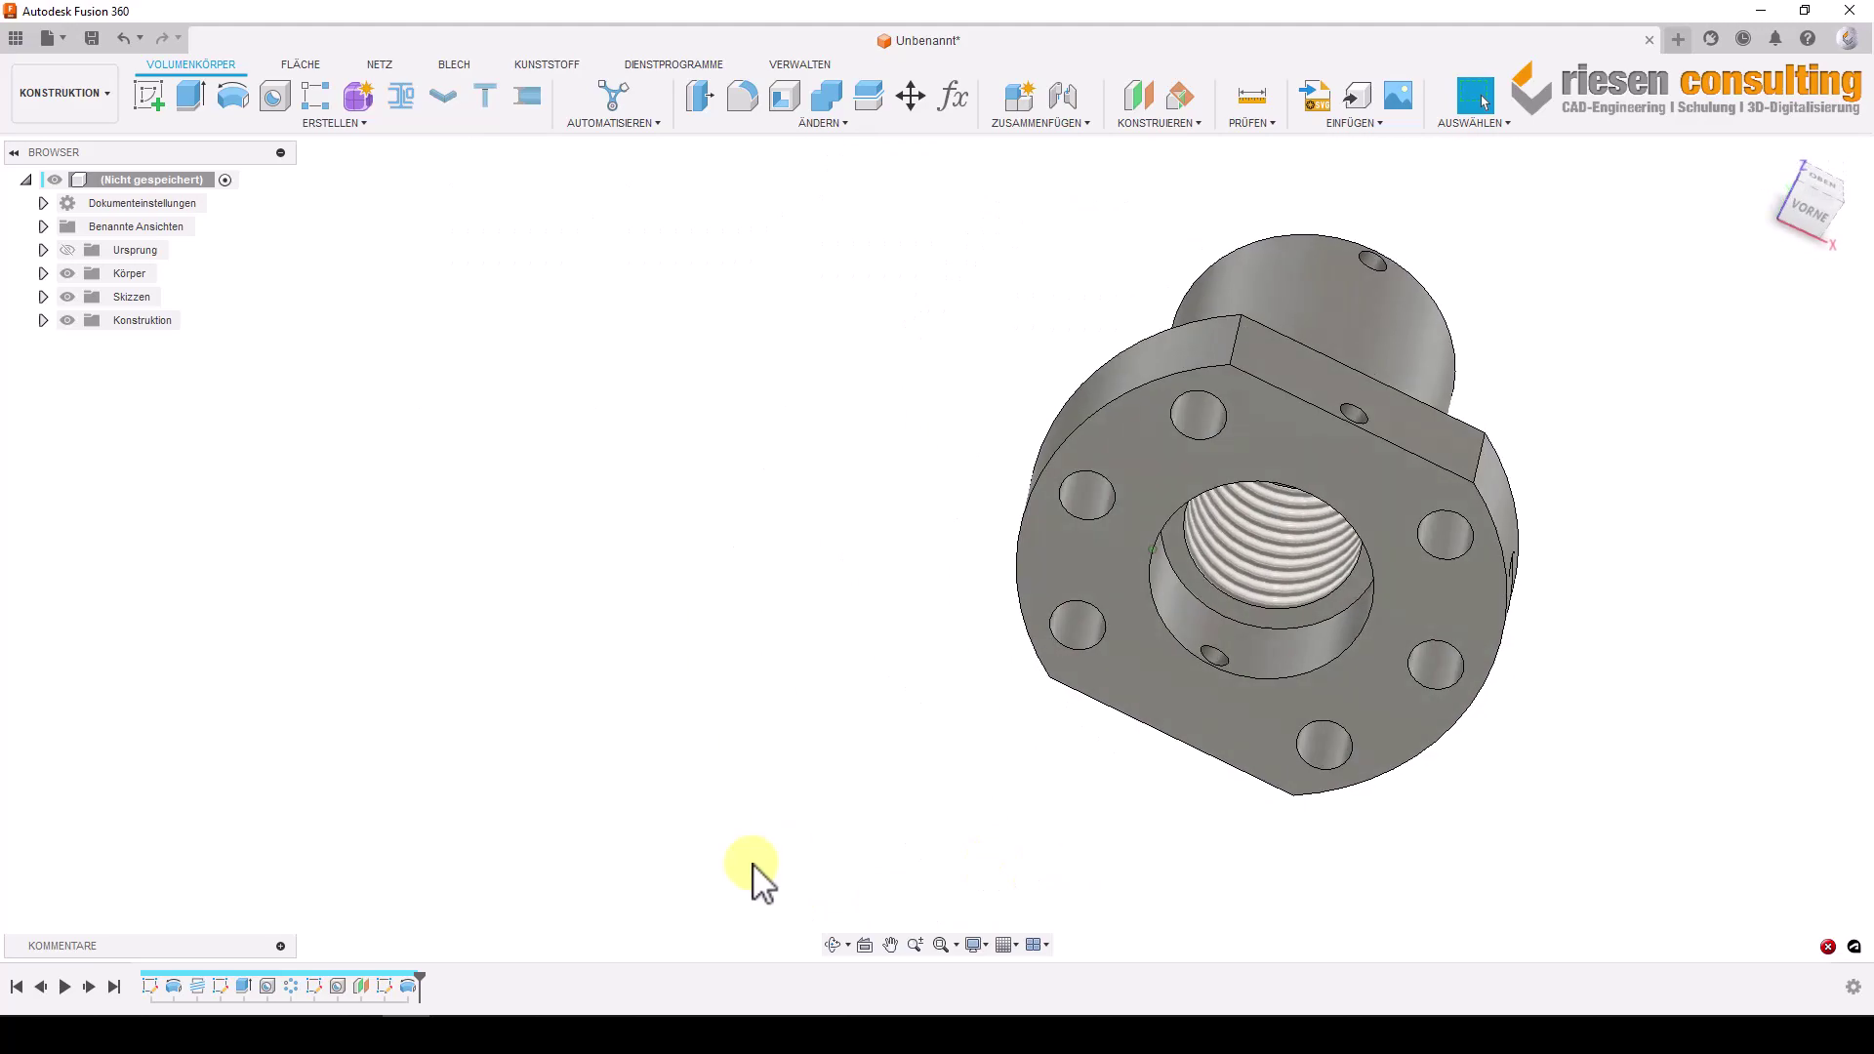
Reopen the cross-hole sketch and draw a small rectangular extension beyond the flange rim.
double_click(385, 987)
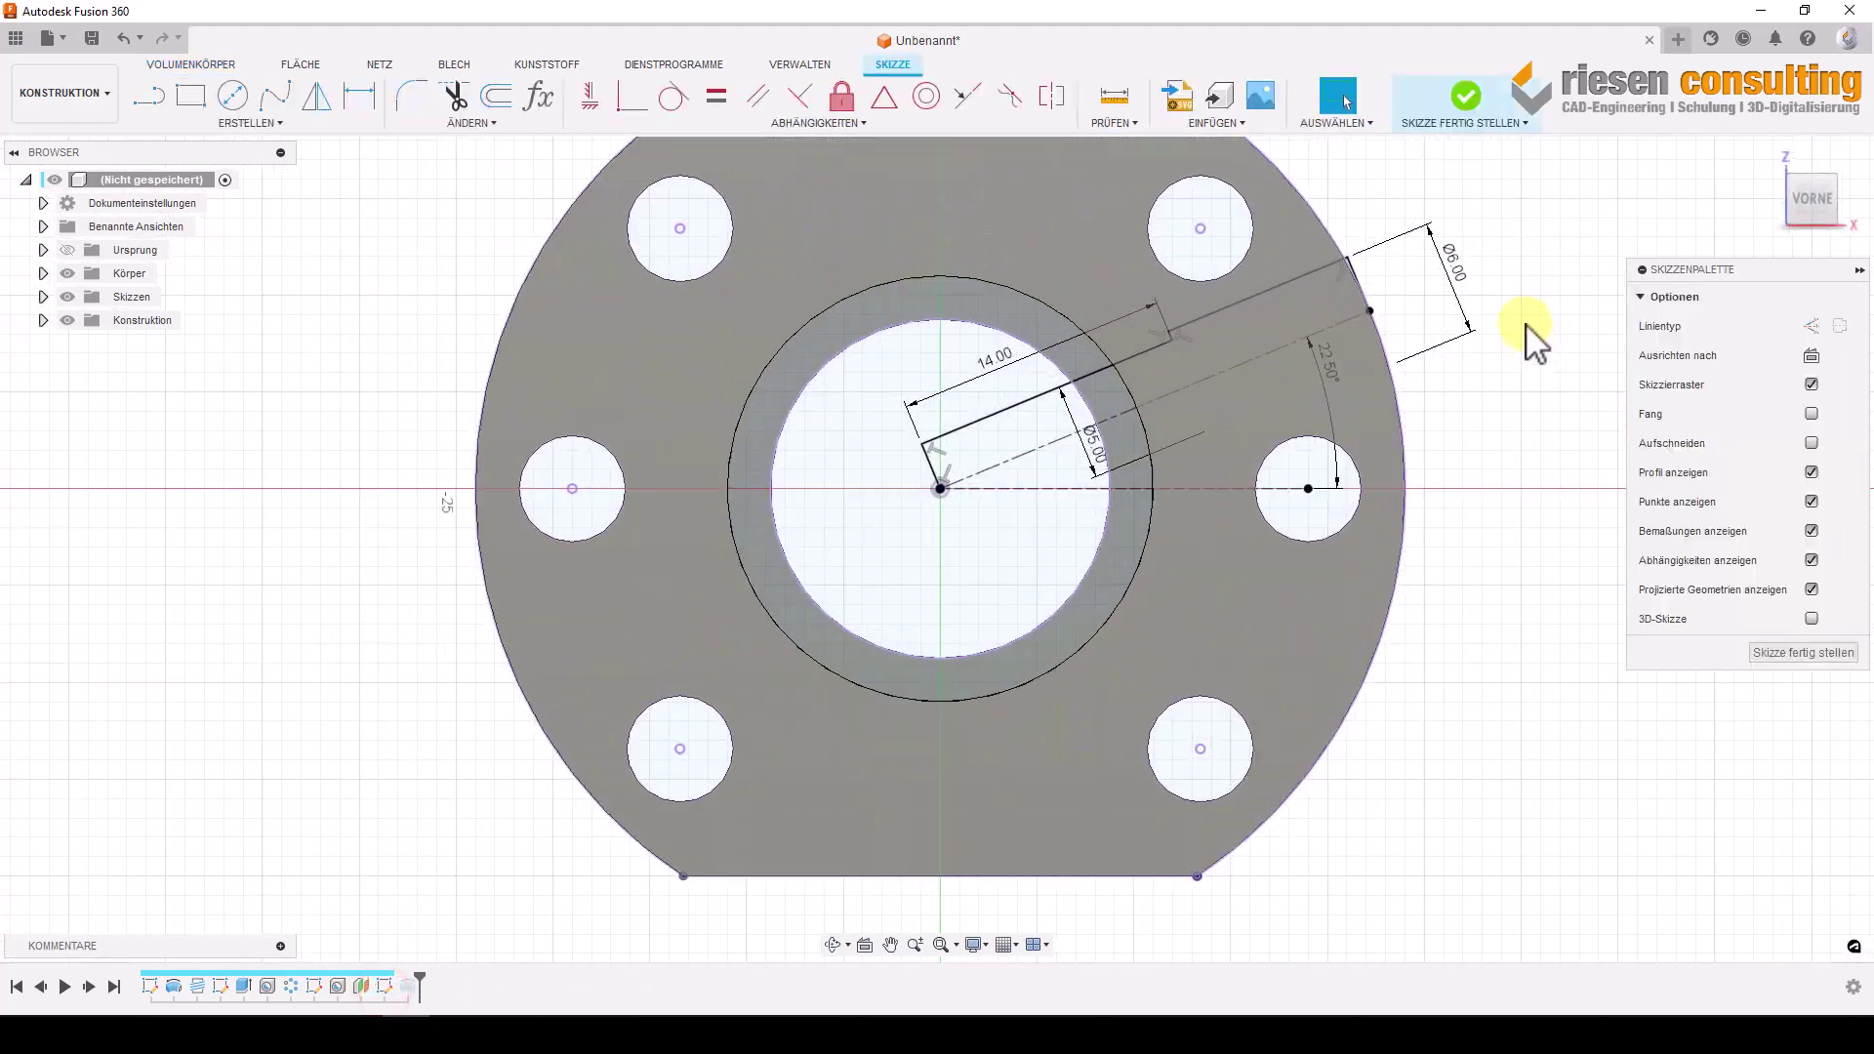
scroll(1527, 332, "up", 3)
scroll(1182, 542, "up", 2)
scroll(1091, 459, "up", 2)
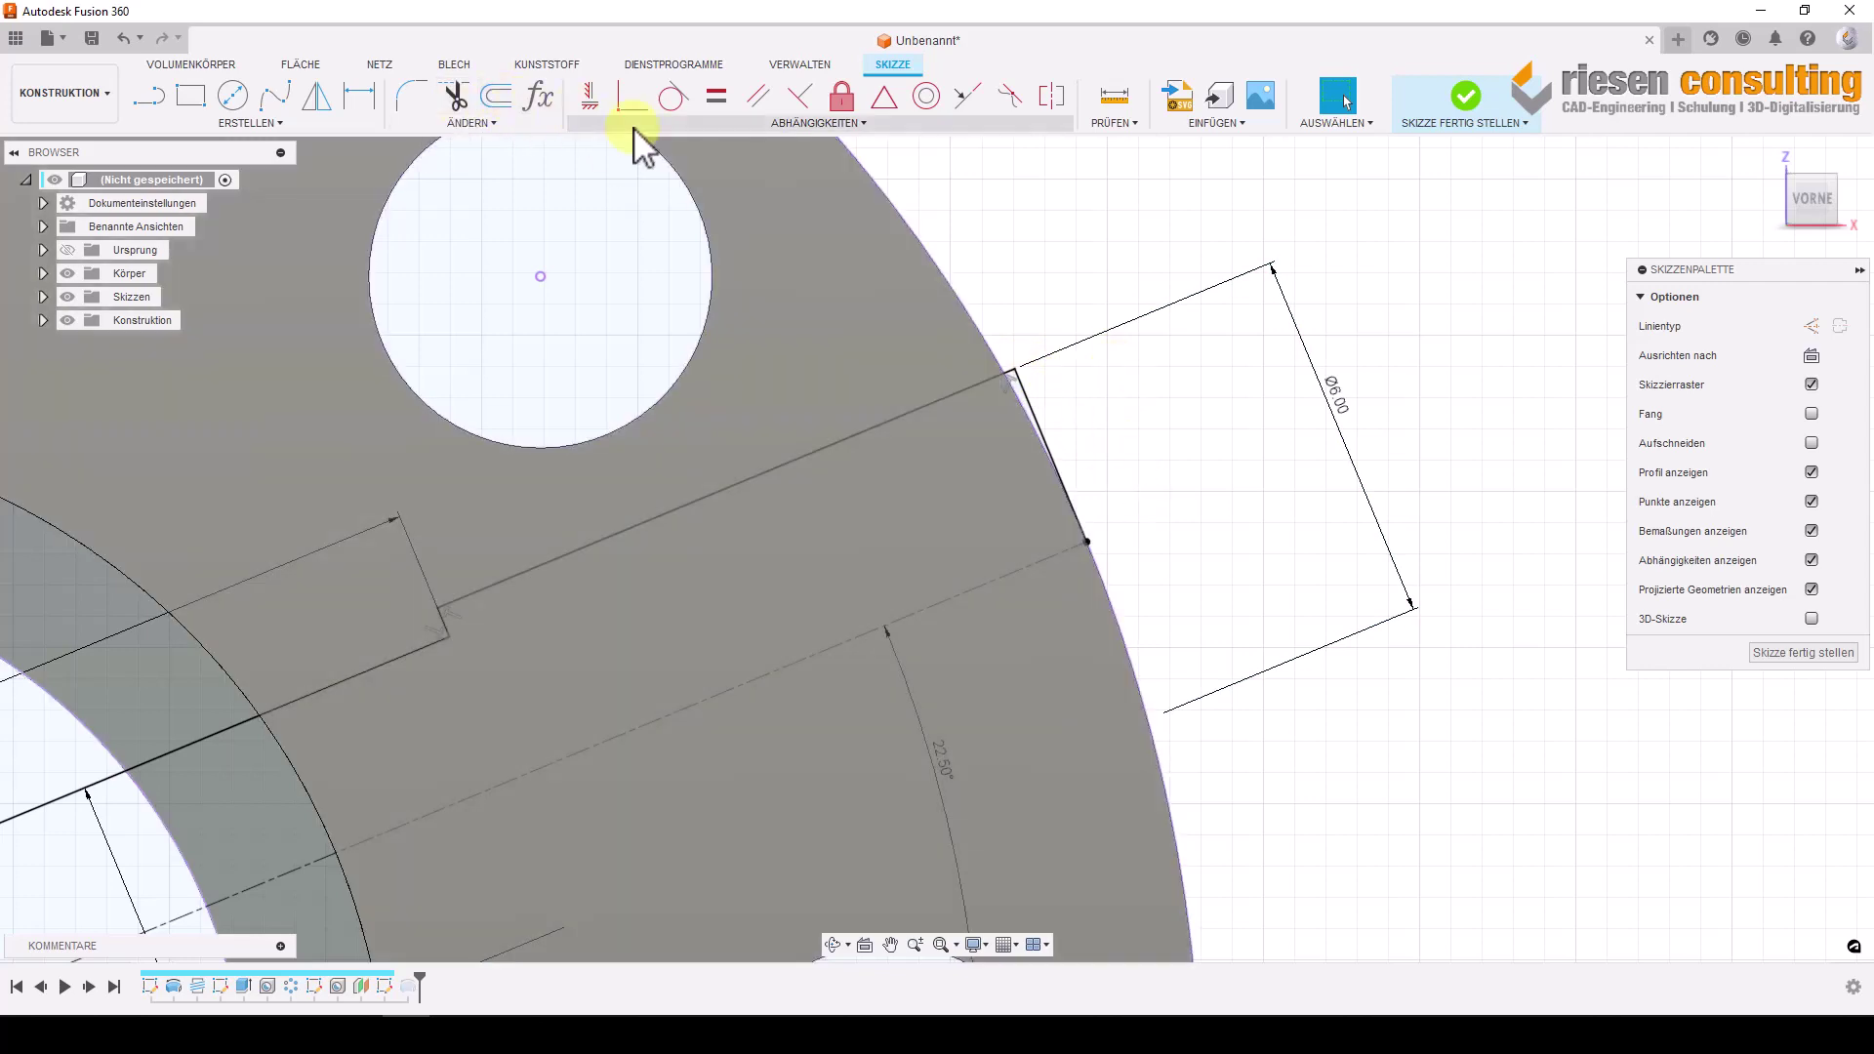
left_click(191, 93)
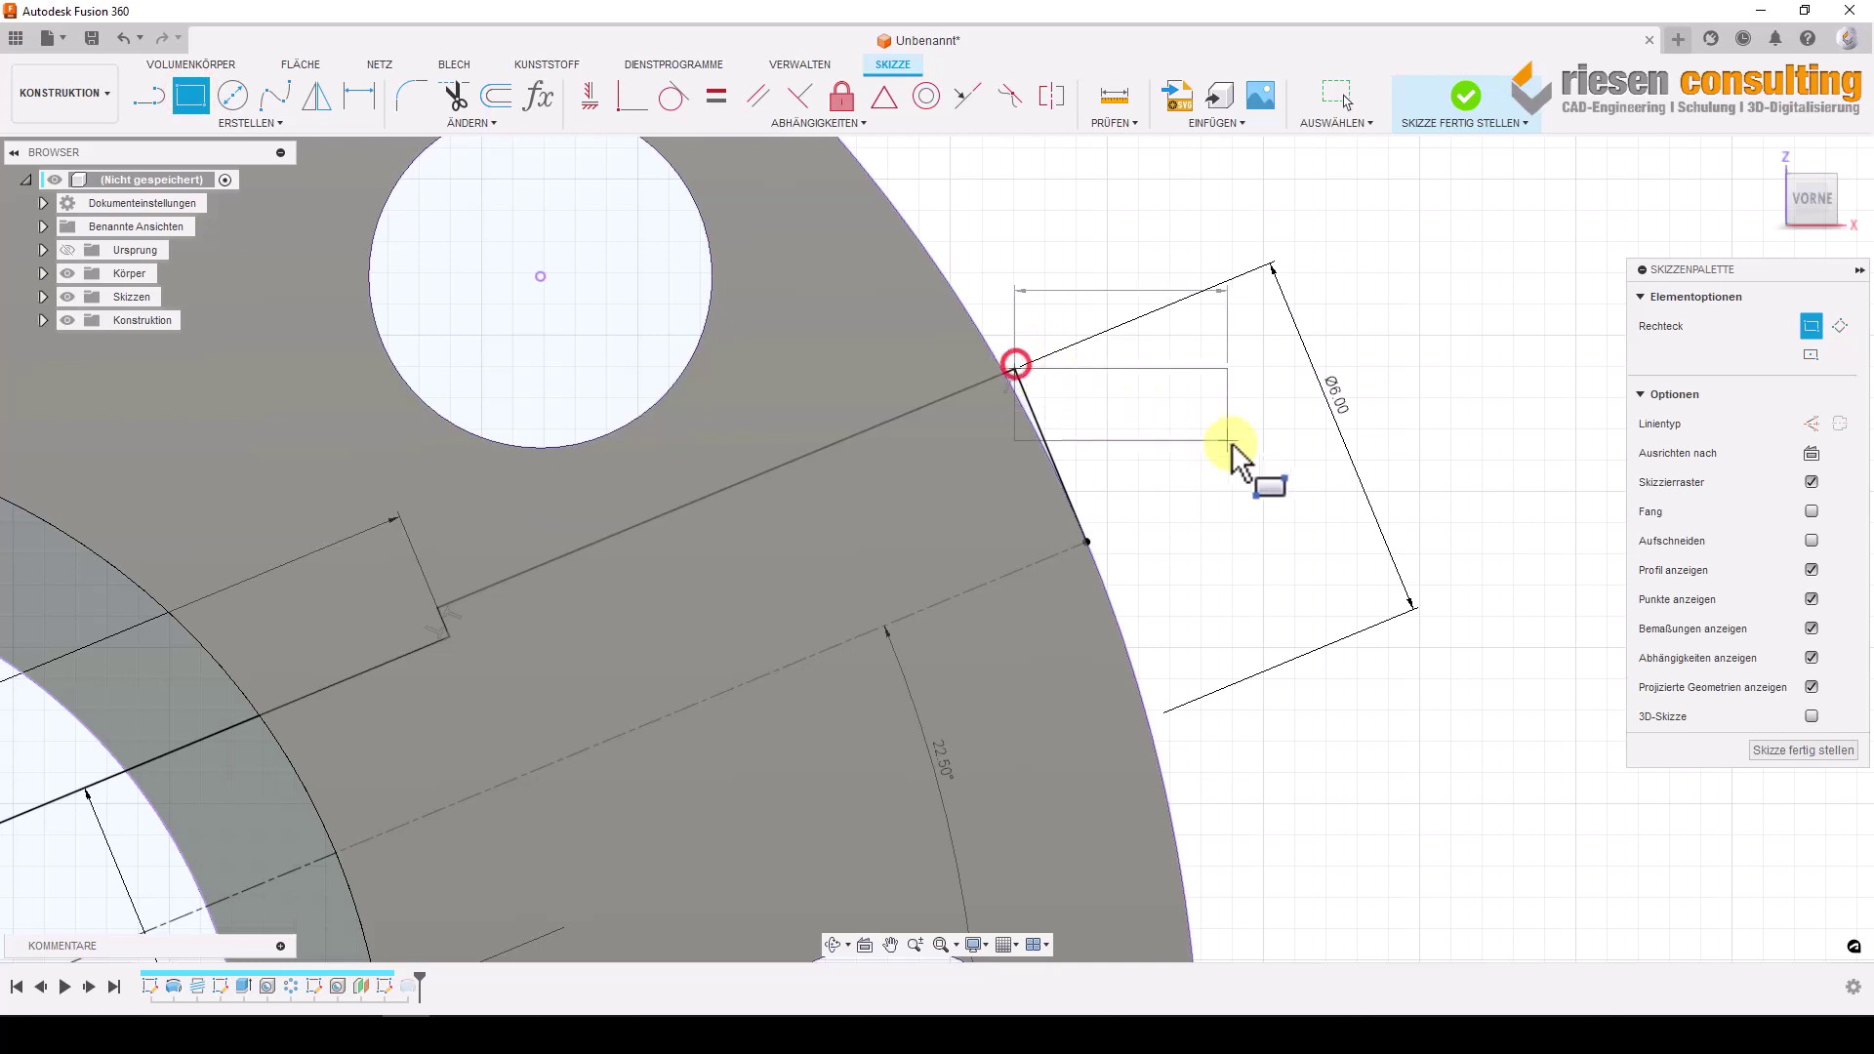
key("Escape")
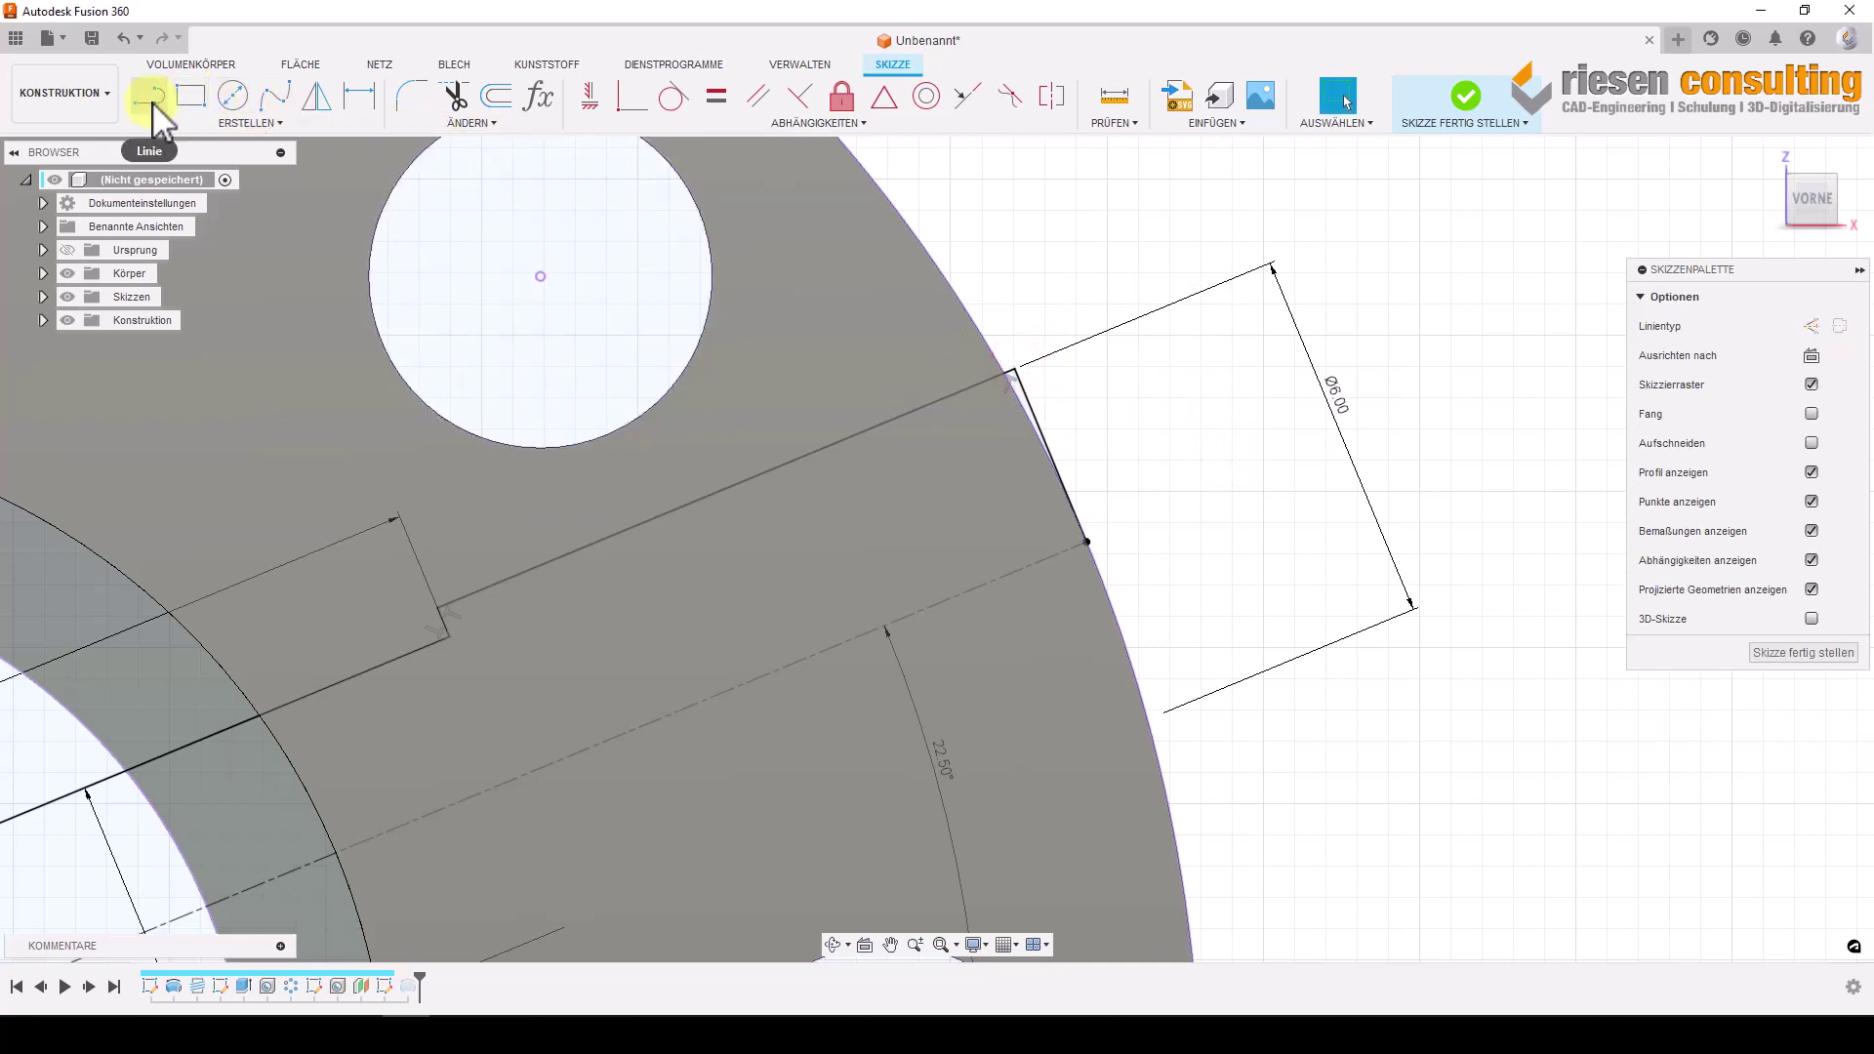
left_click(1161, 509)
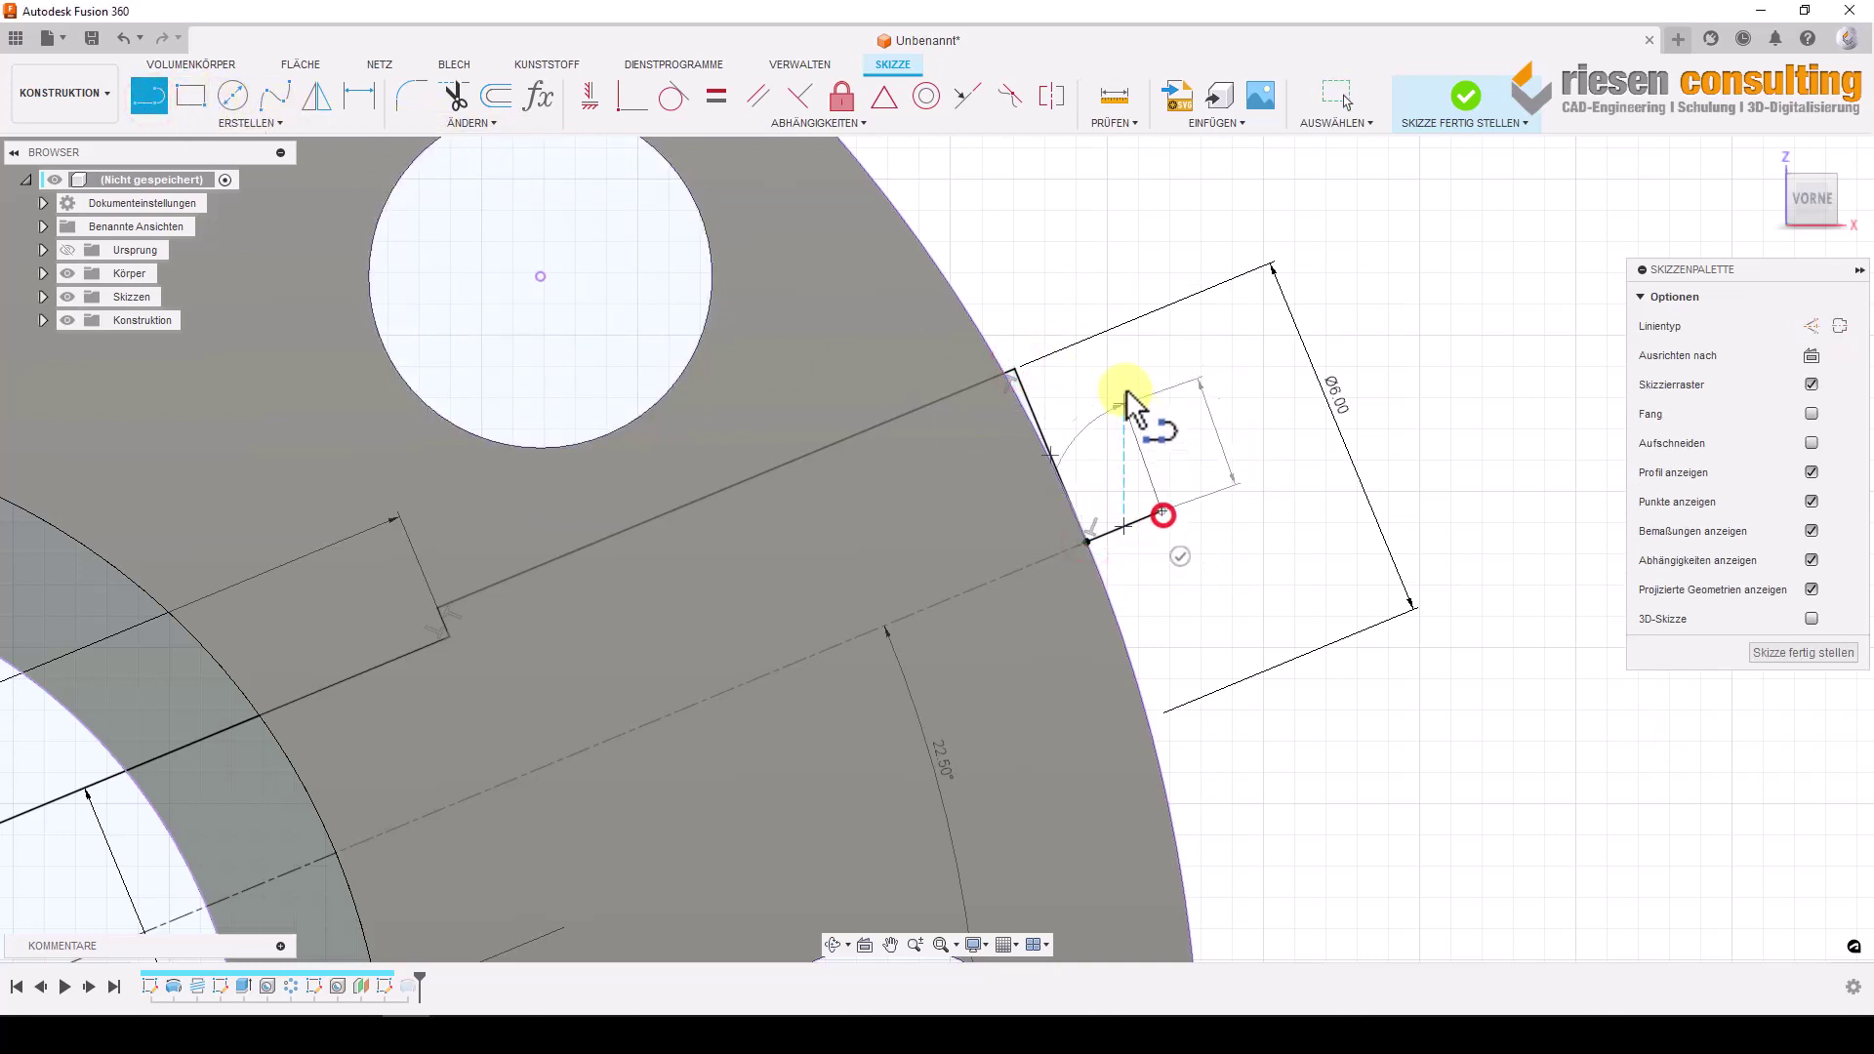
left_click(1100, 336)
left_click(1015, 369)
key("Escape")
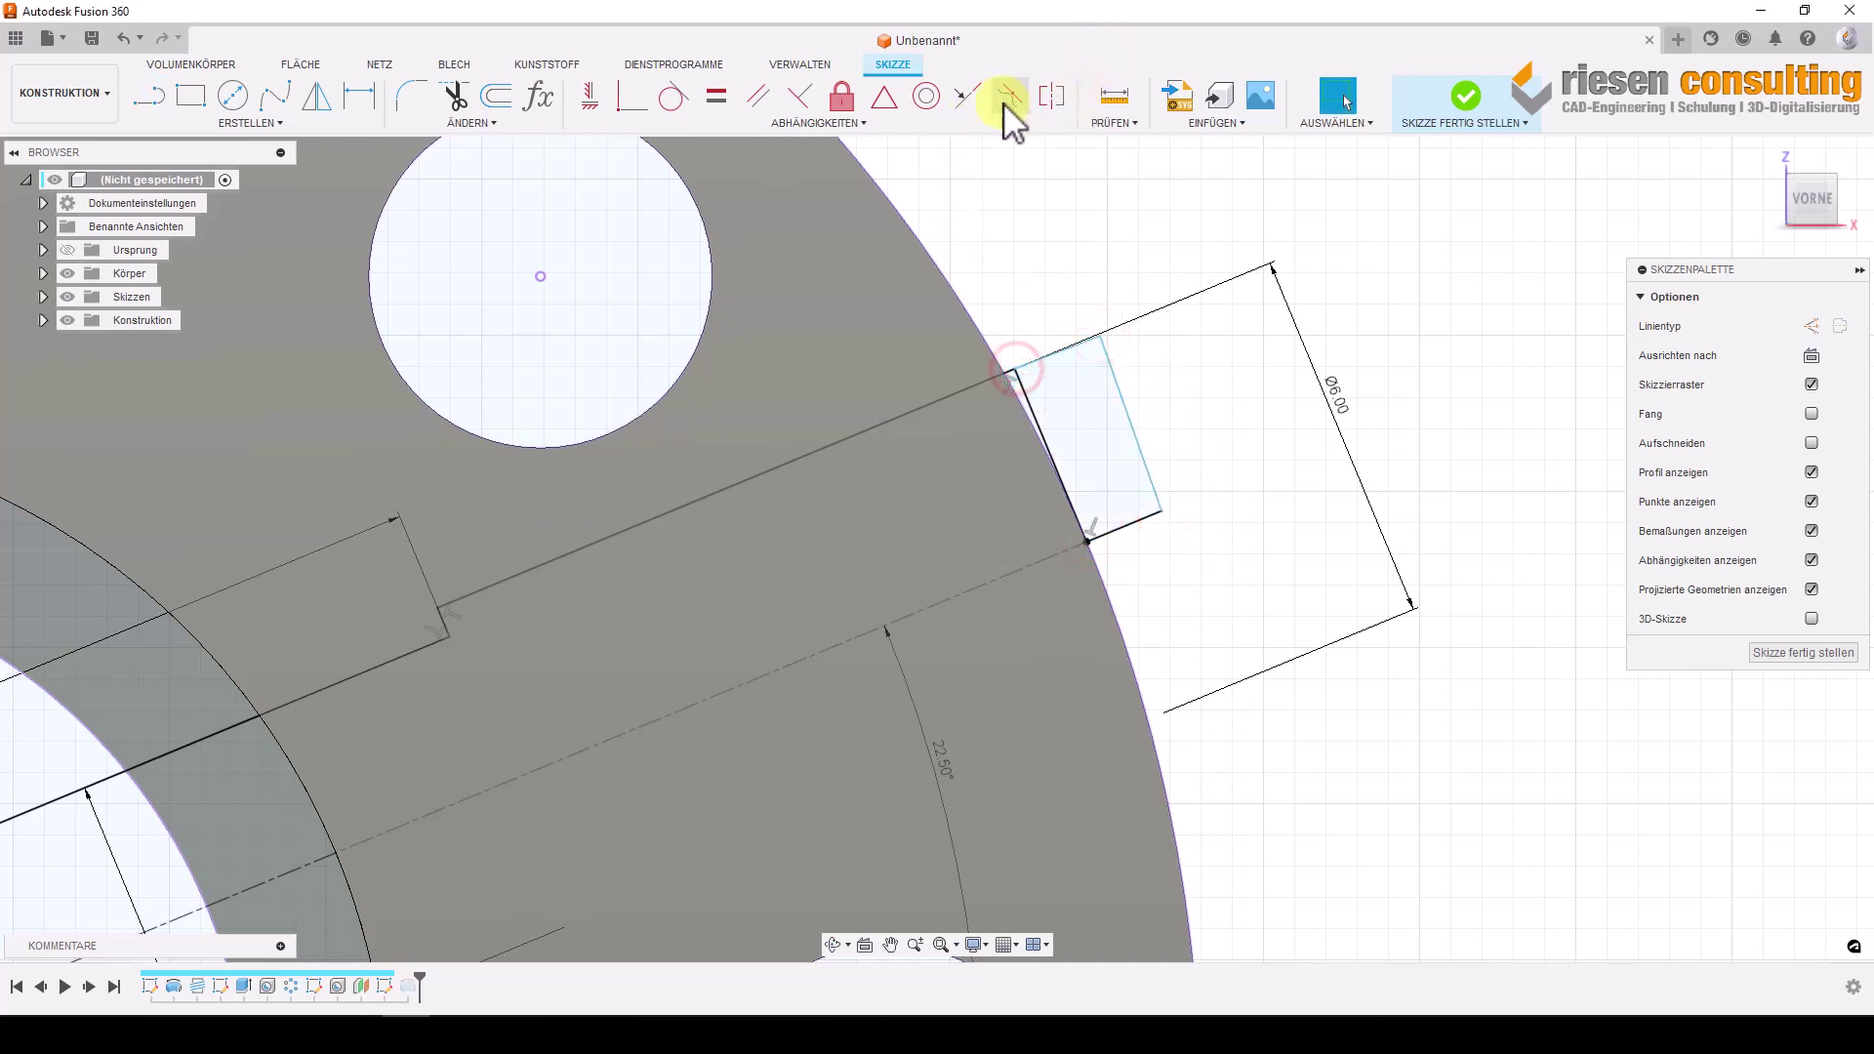
Make the extension's top edge collinear with the hole side and its side perpendicular to it.
left_click(1068, 349)
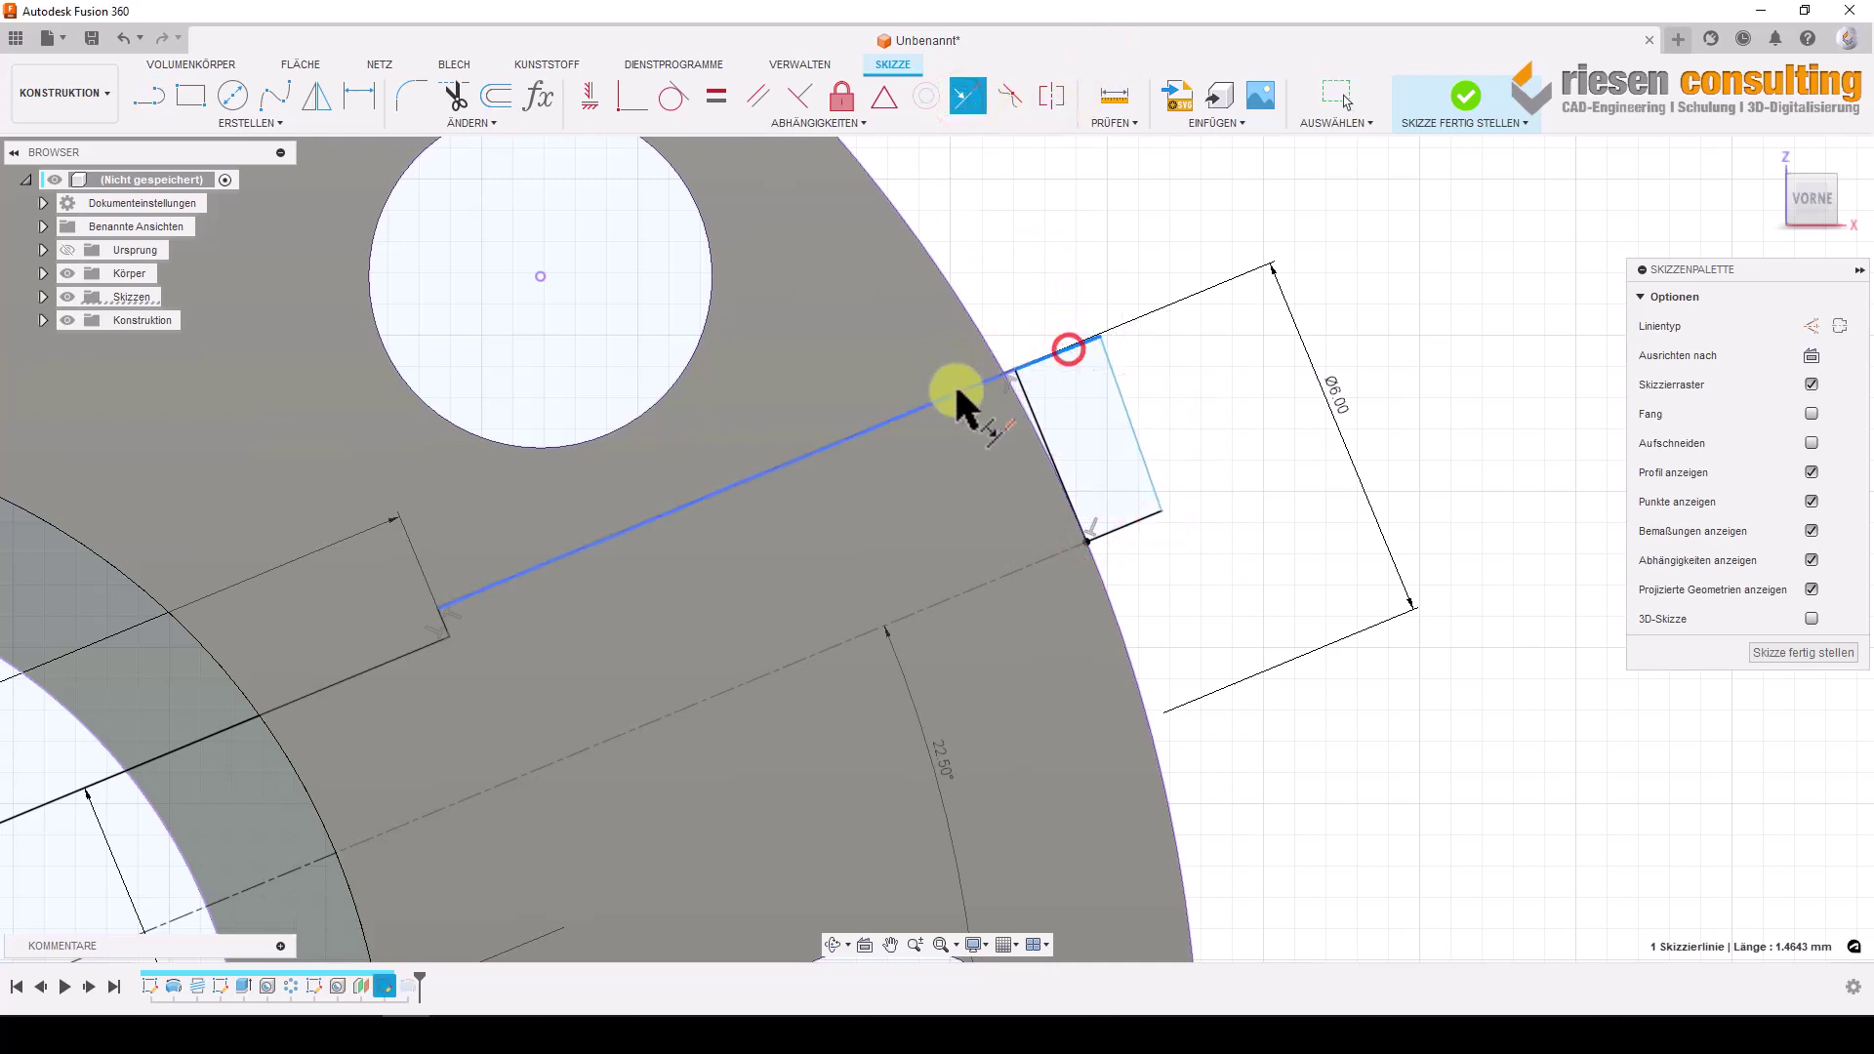
left_click(1086, 341)
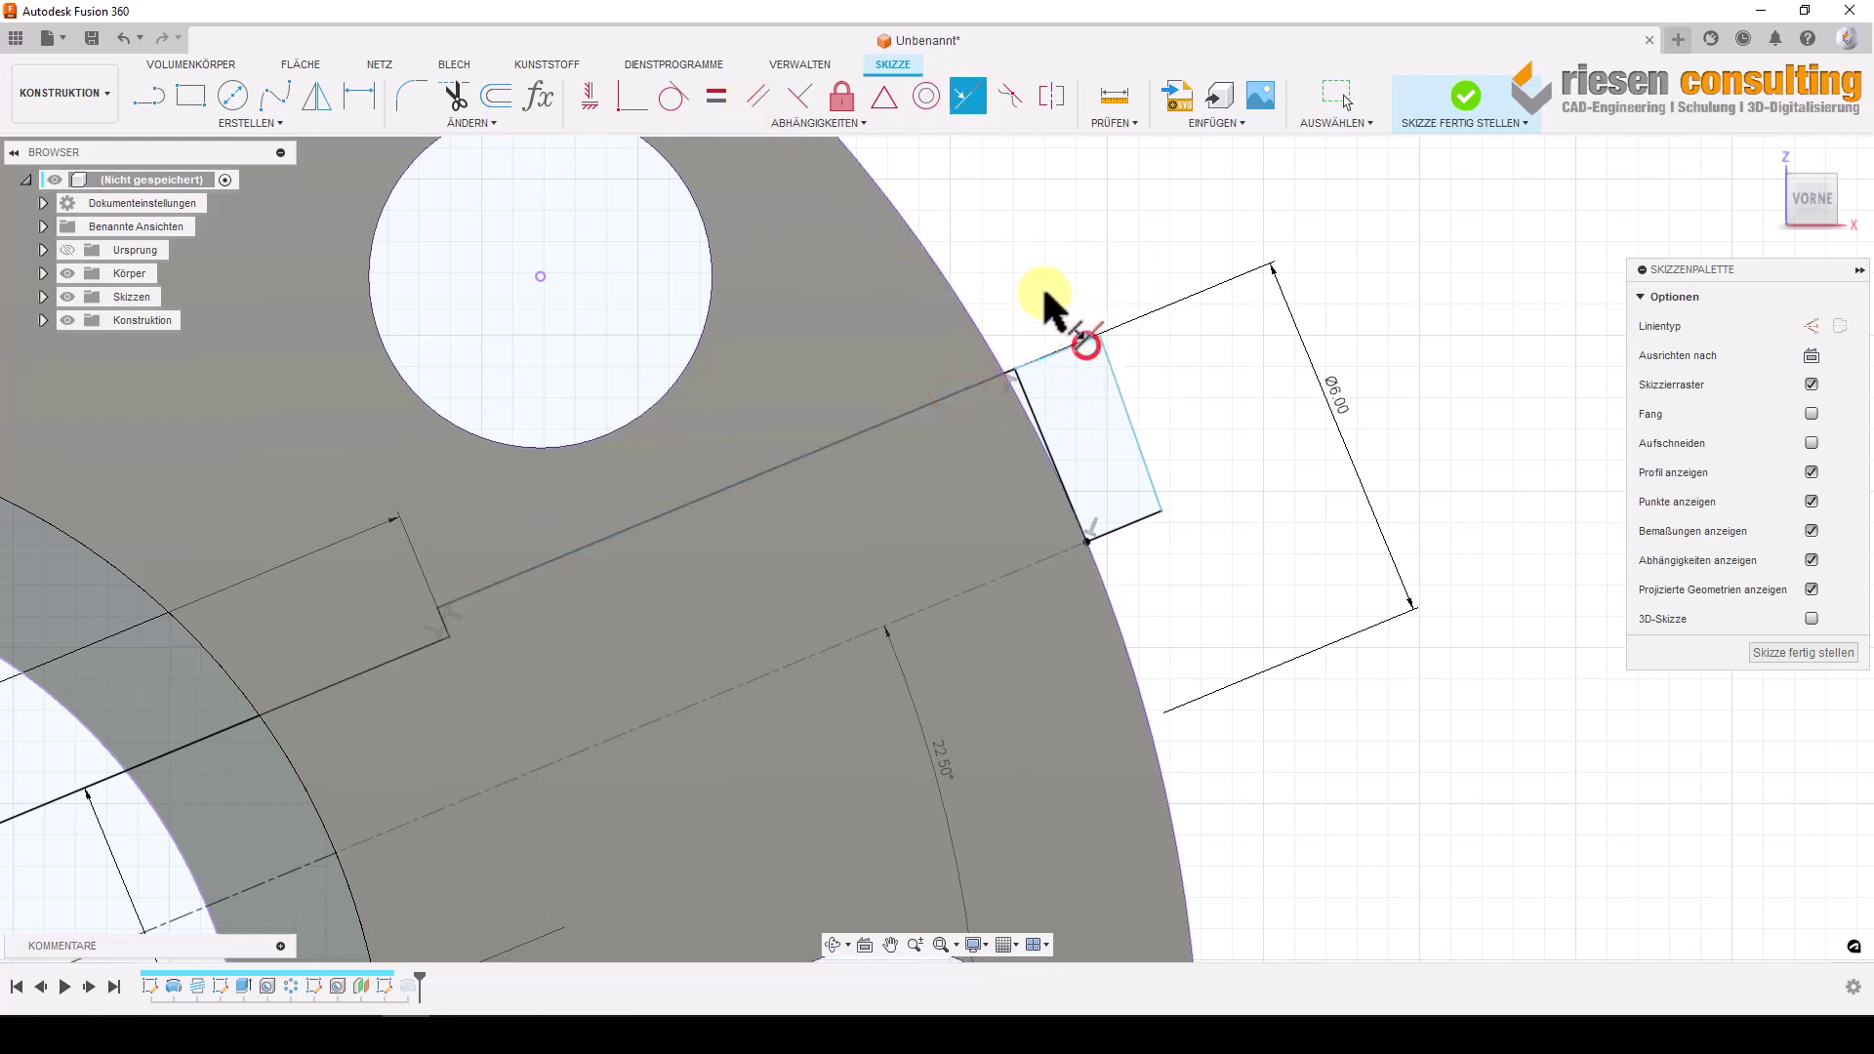
left_click(989, 379)
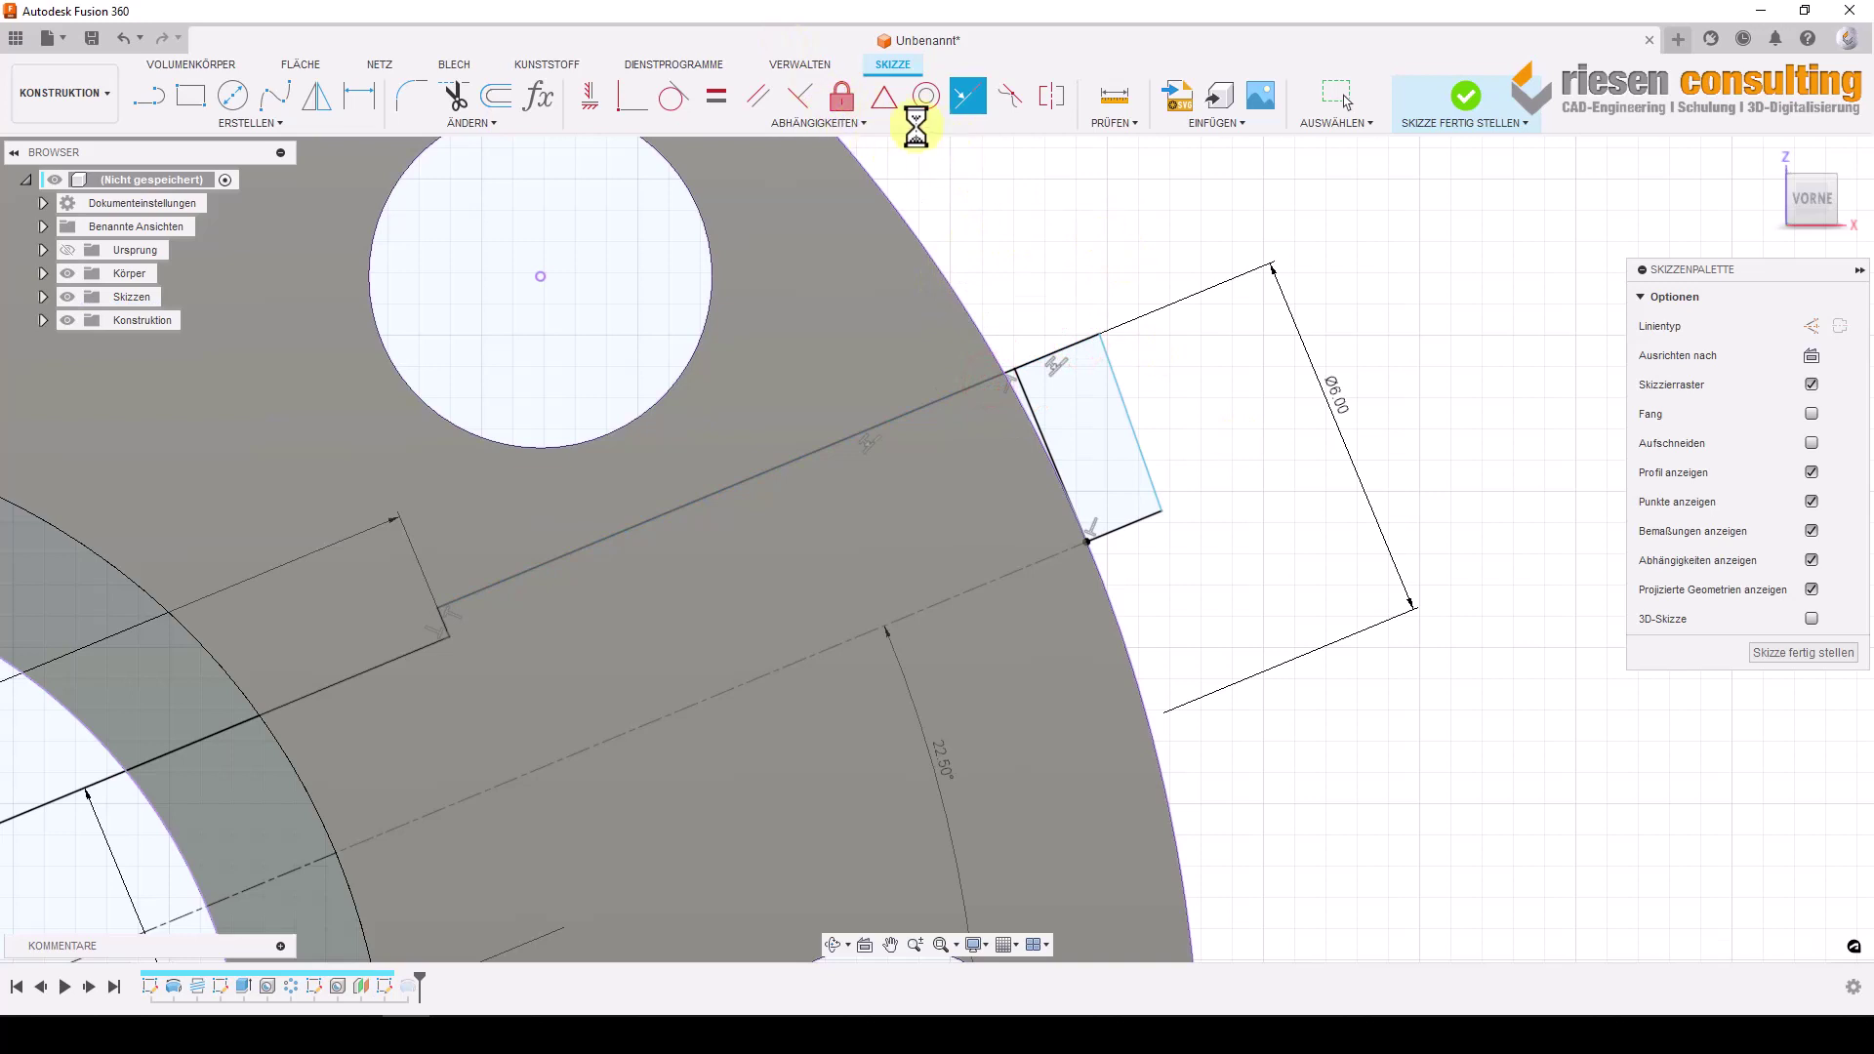
left_click(800, 101)
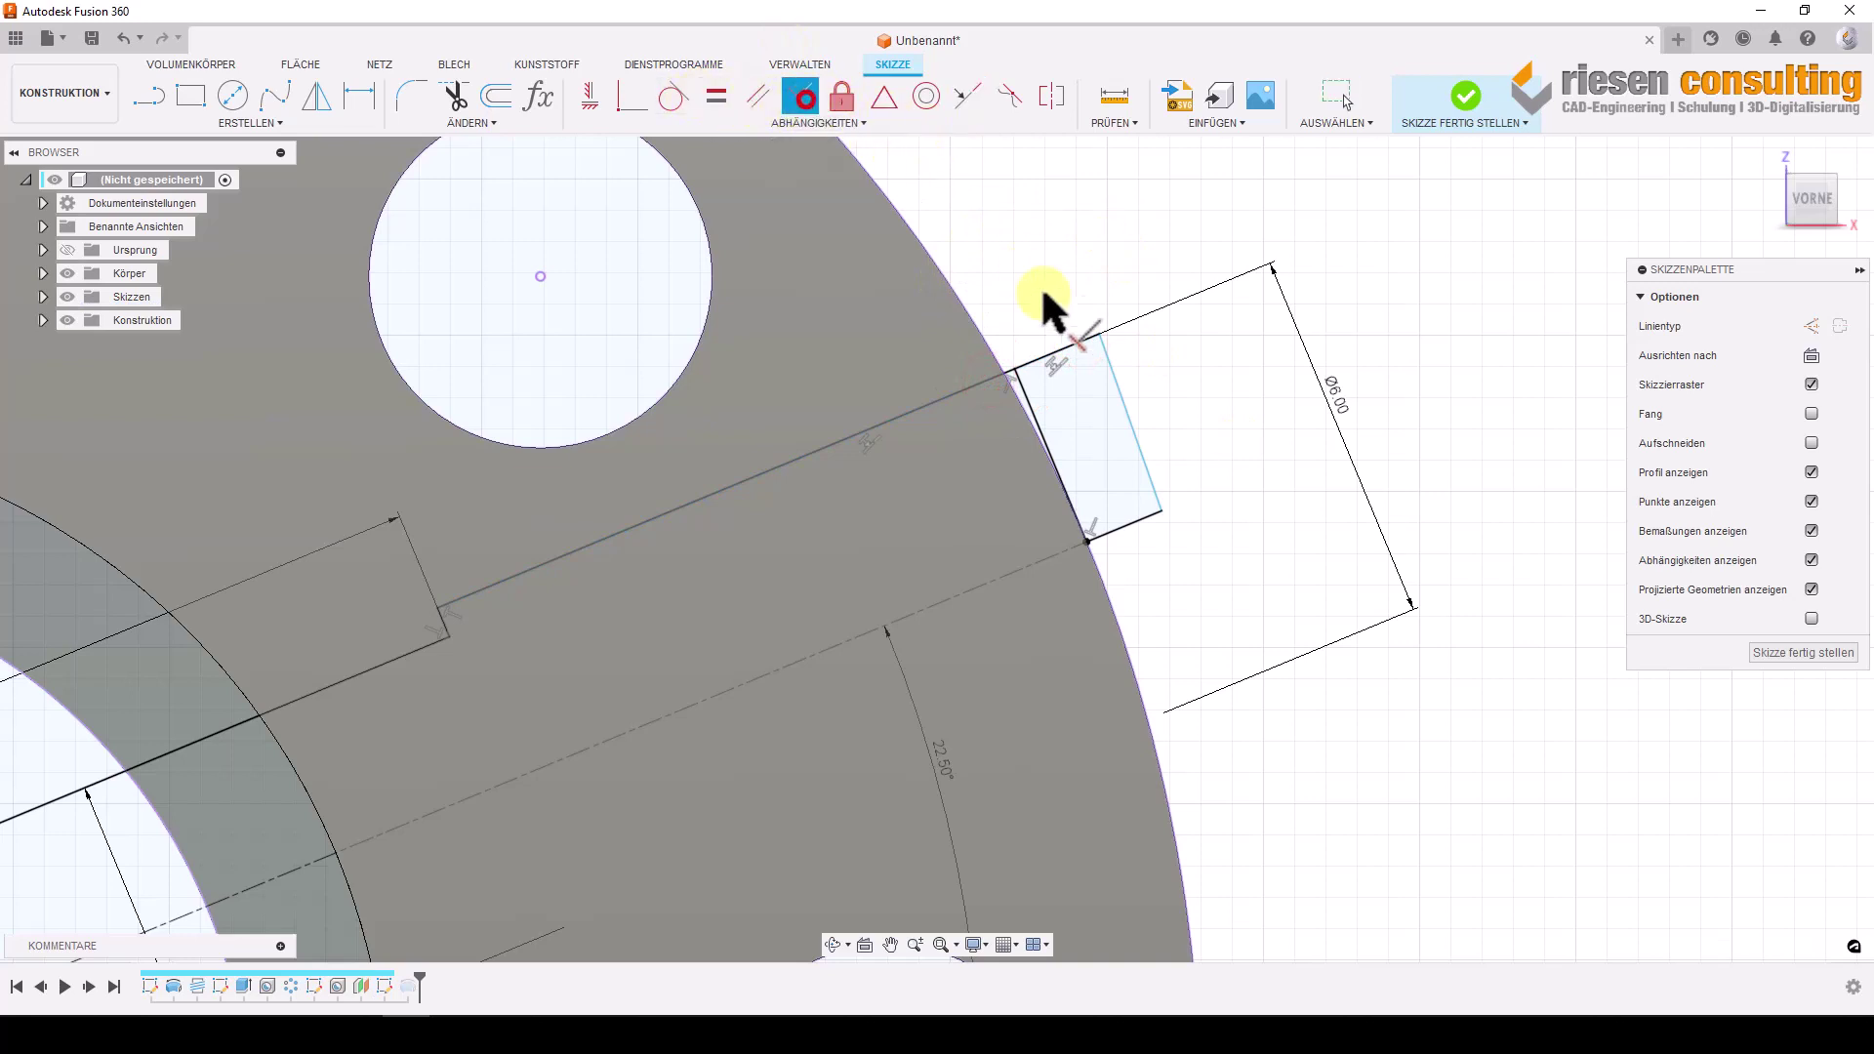
left_click(1074, 346)
left_click(1112, 379)
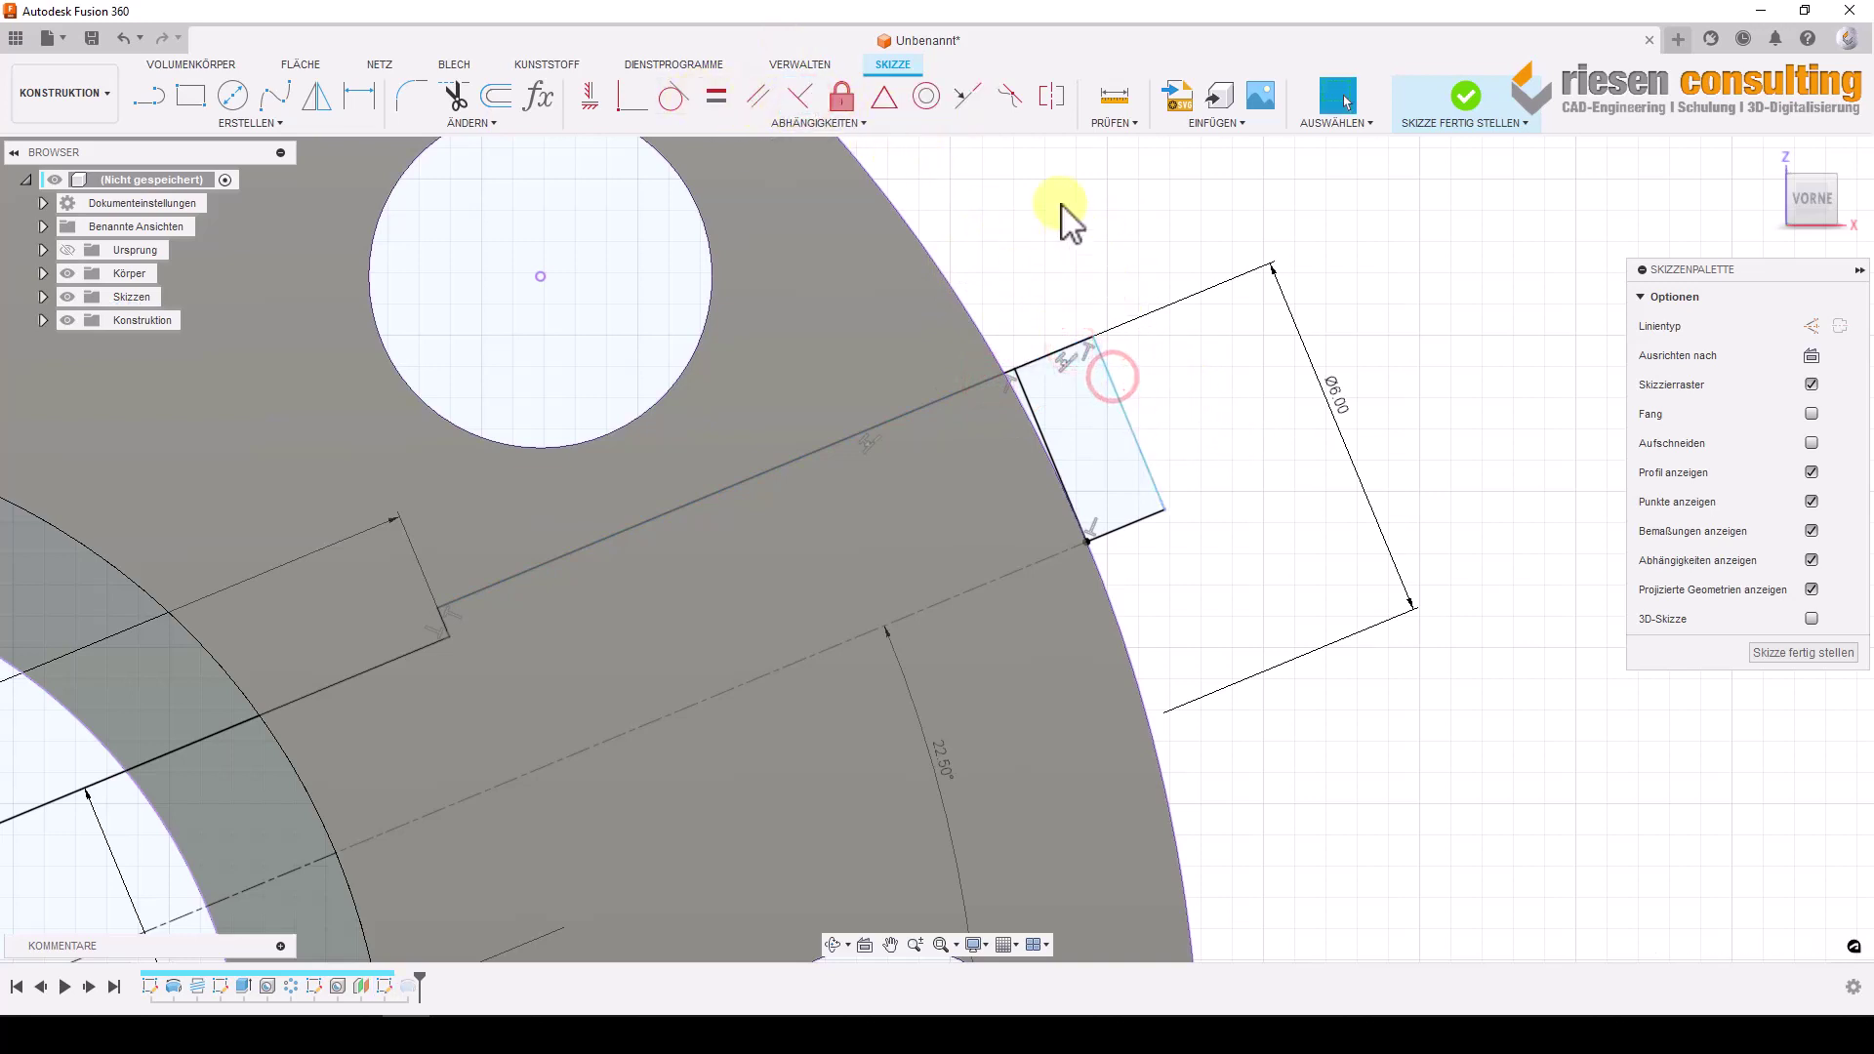
Dimension the rectangle's bottom edge to 2 mm and finish the sketch.
left_click(363, 100)
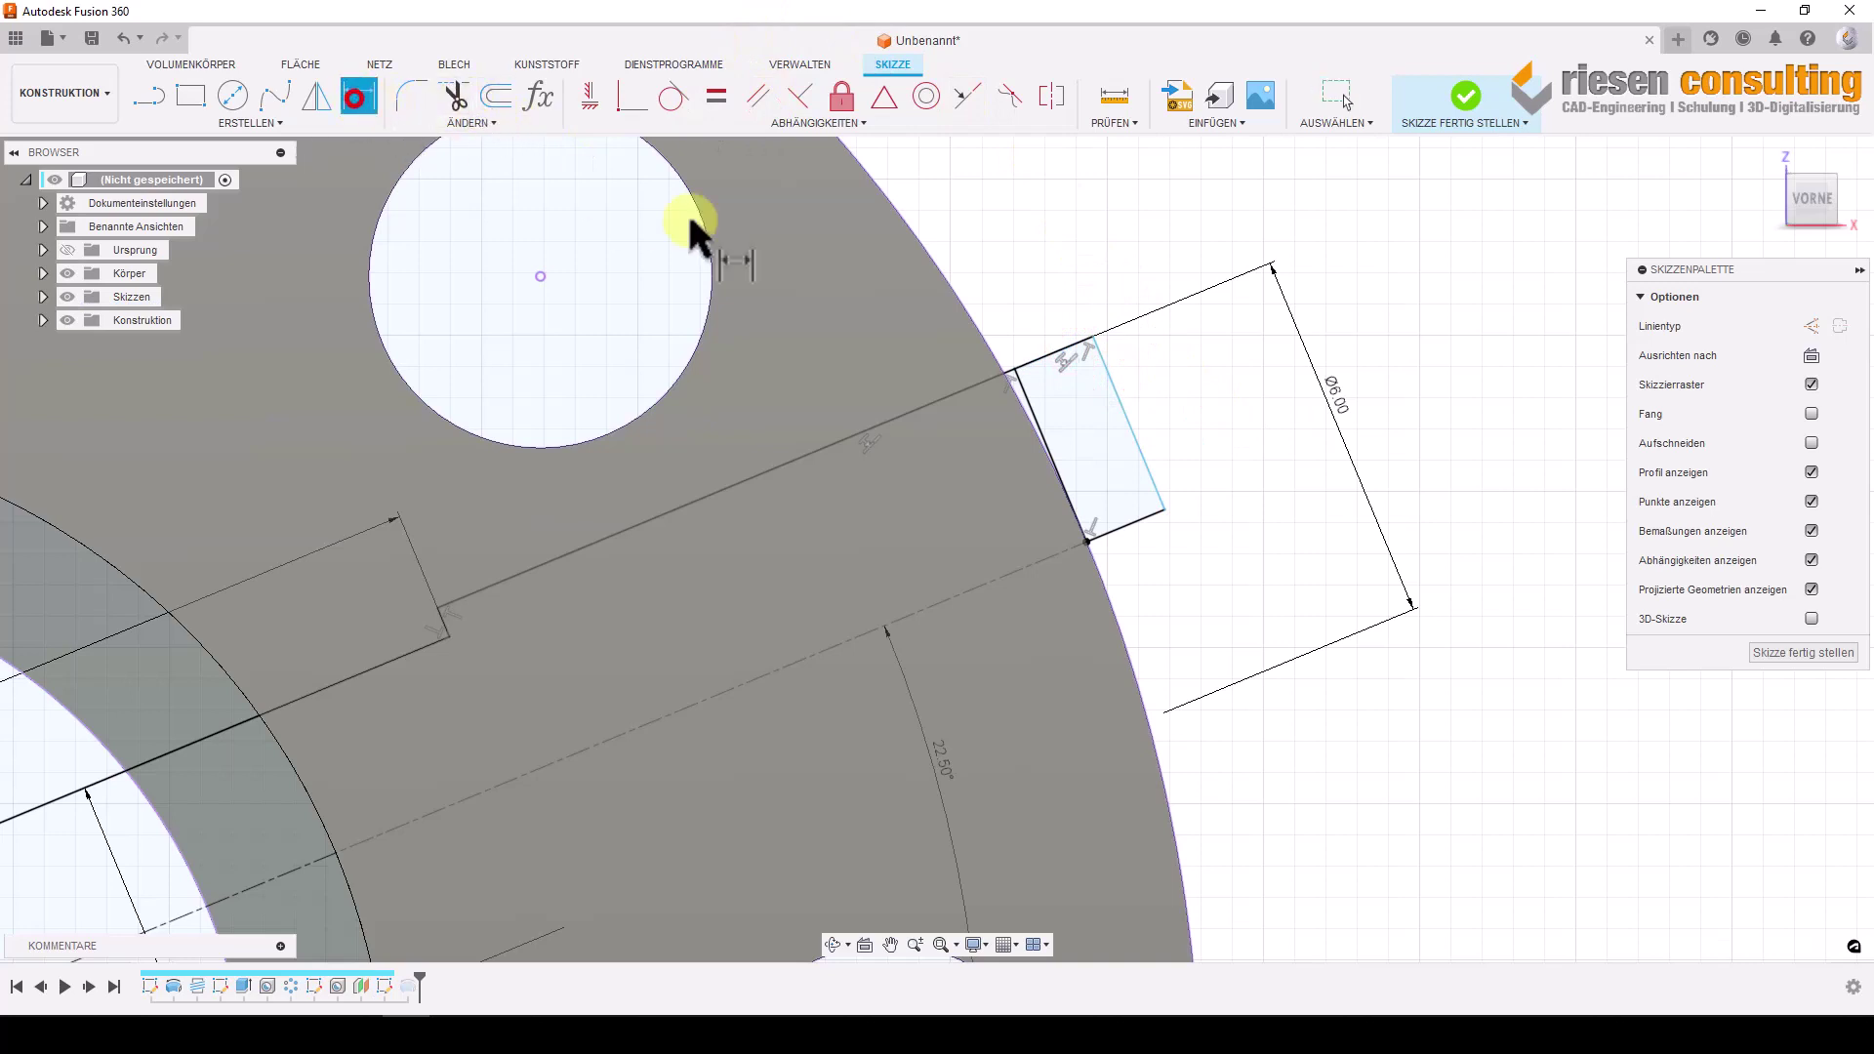
left_click(1141, 523)
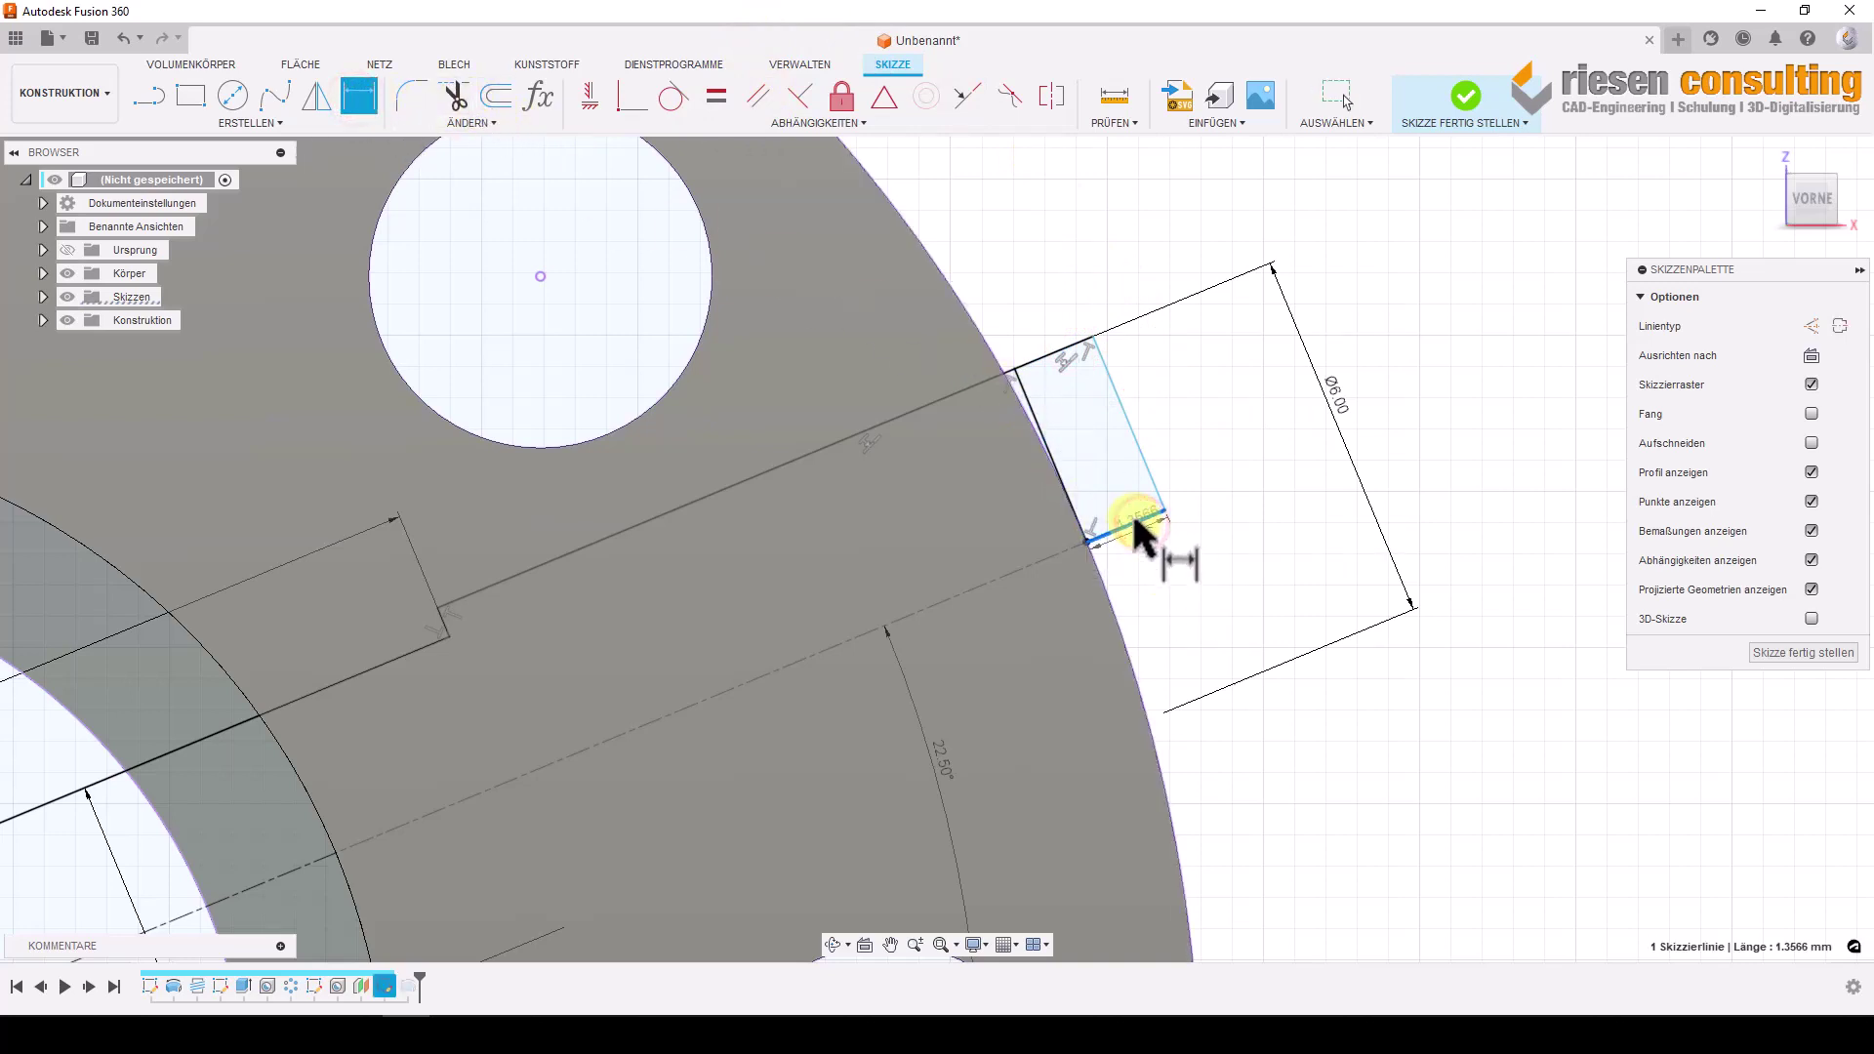
left_click(1112, 511)
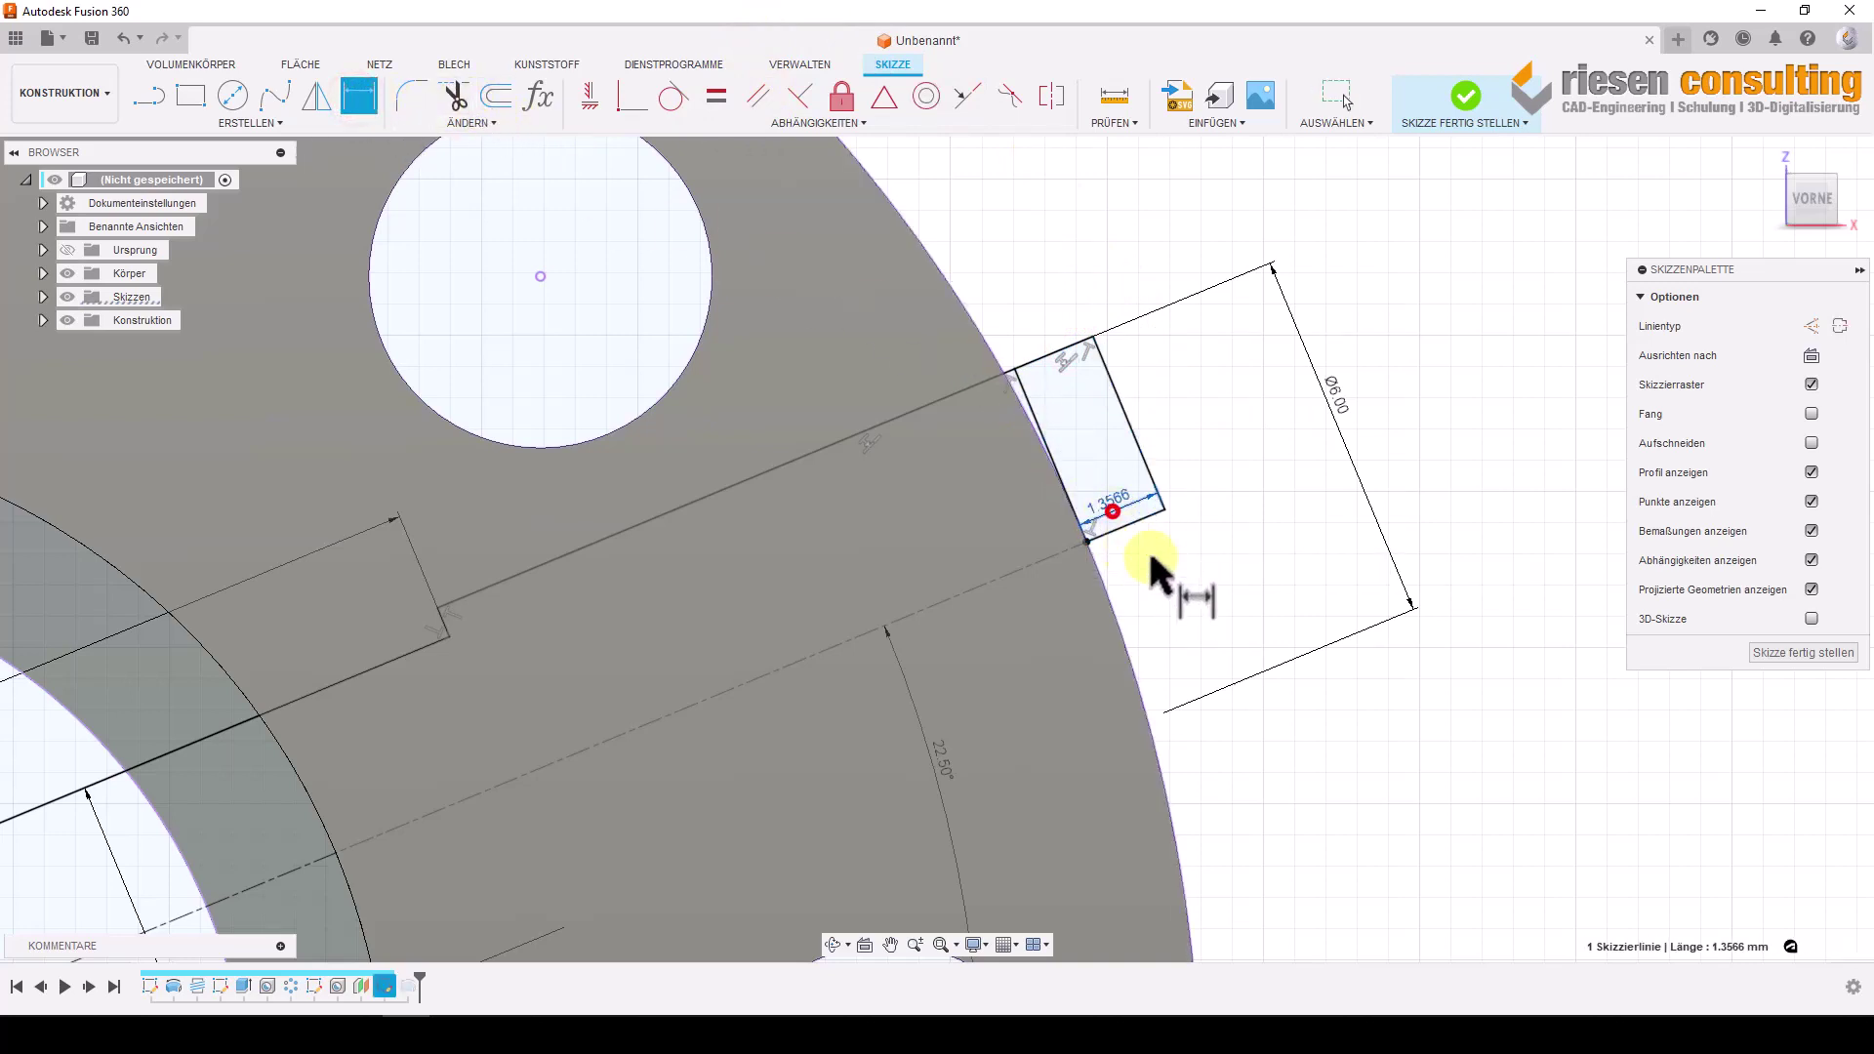
type("3")
type("2")
key("Return")
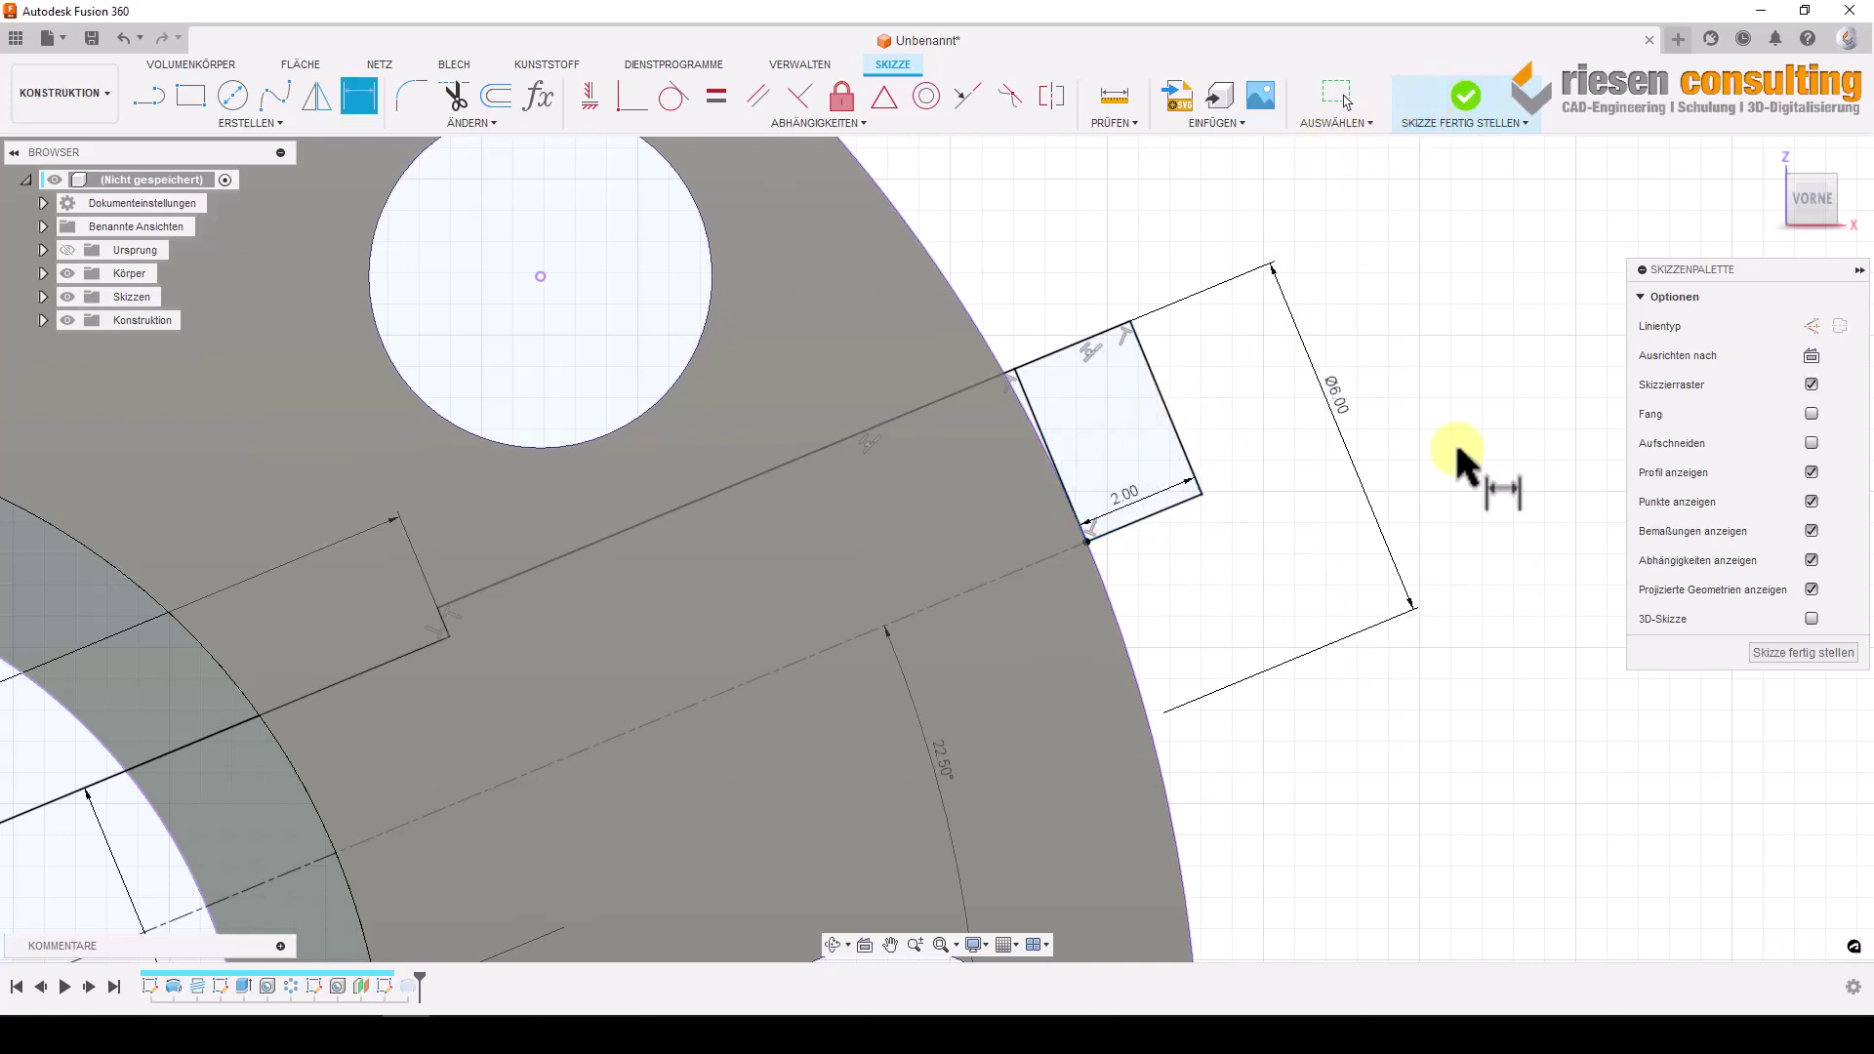
left_click(1482, 97)
Add the new rectangle profiles to the existing revolve cut and inspect the stepped cross hole.
scroll(931, 642, "down", 3)
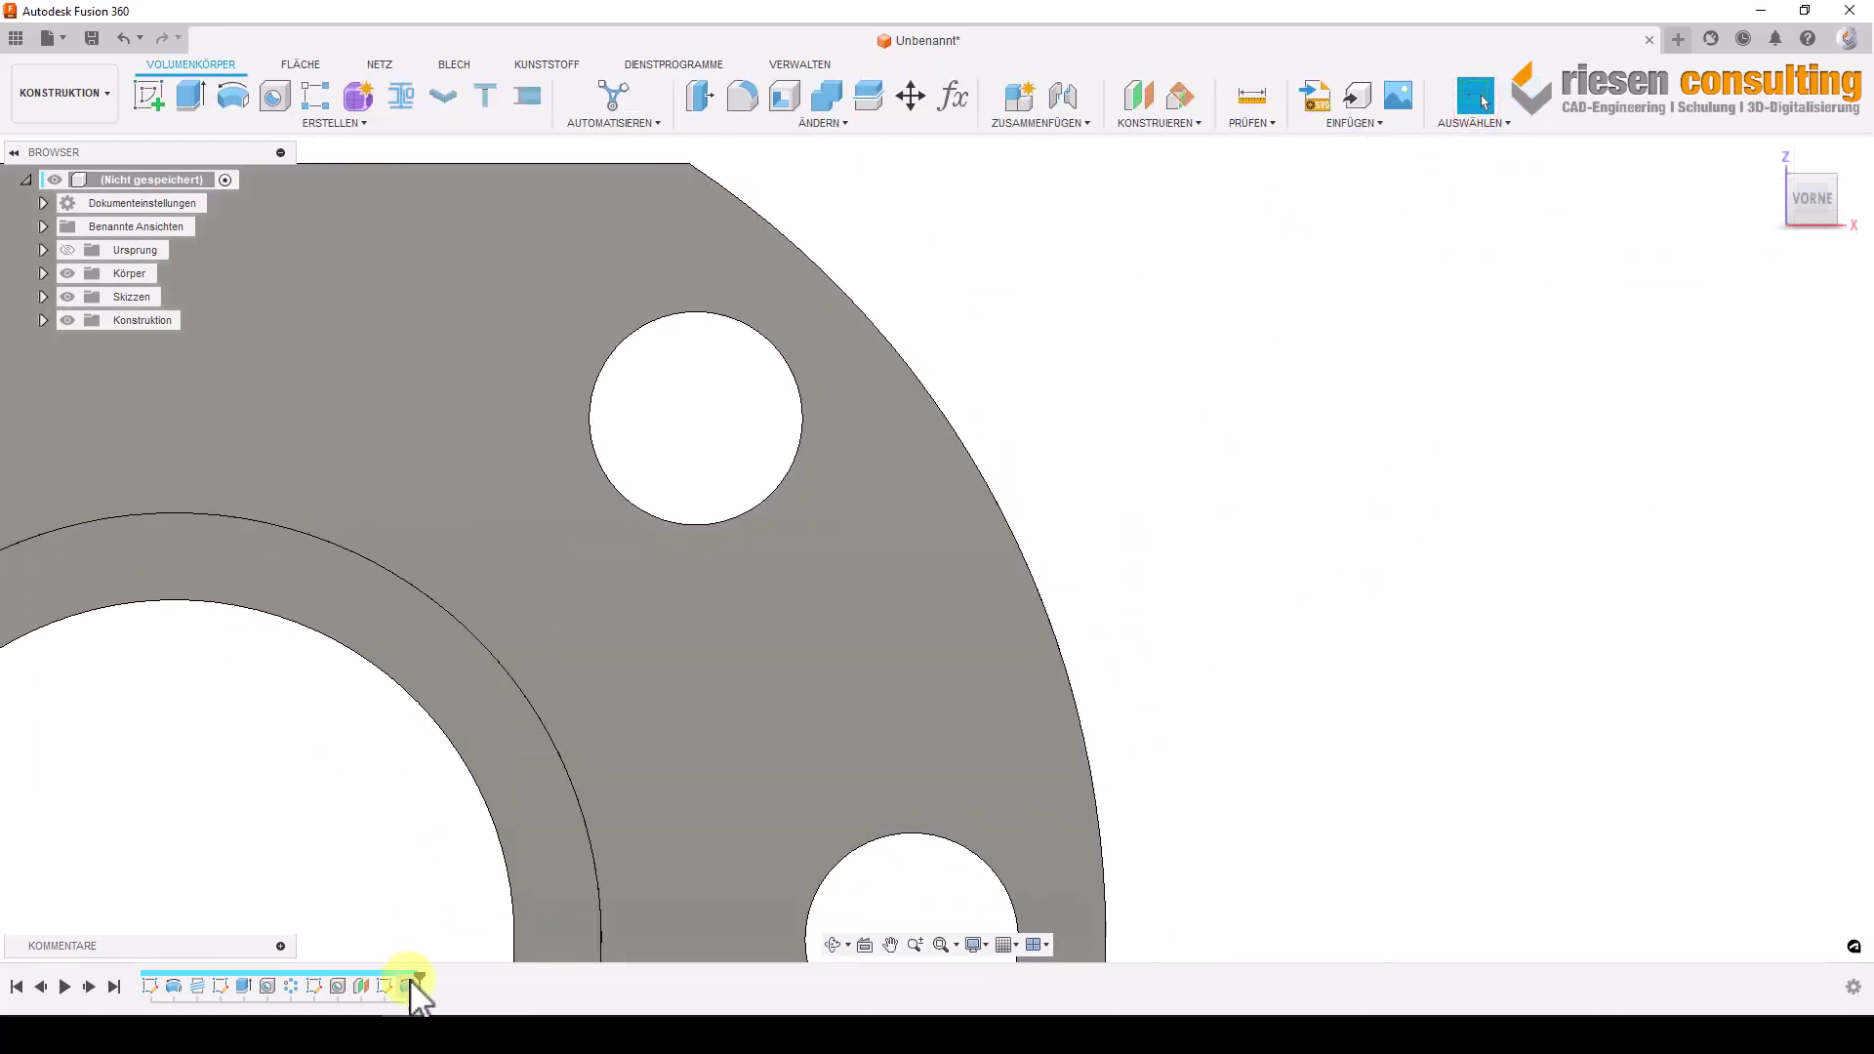
double_click(409, 985)
mouse_move(1180, 637)
middle_mouse_down("shift")
mouse_move(1171, 552)
mouse_move(1222, 535)
middle_mouse_up("shift")
scroll(1365, 519, "up", 5)
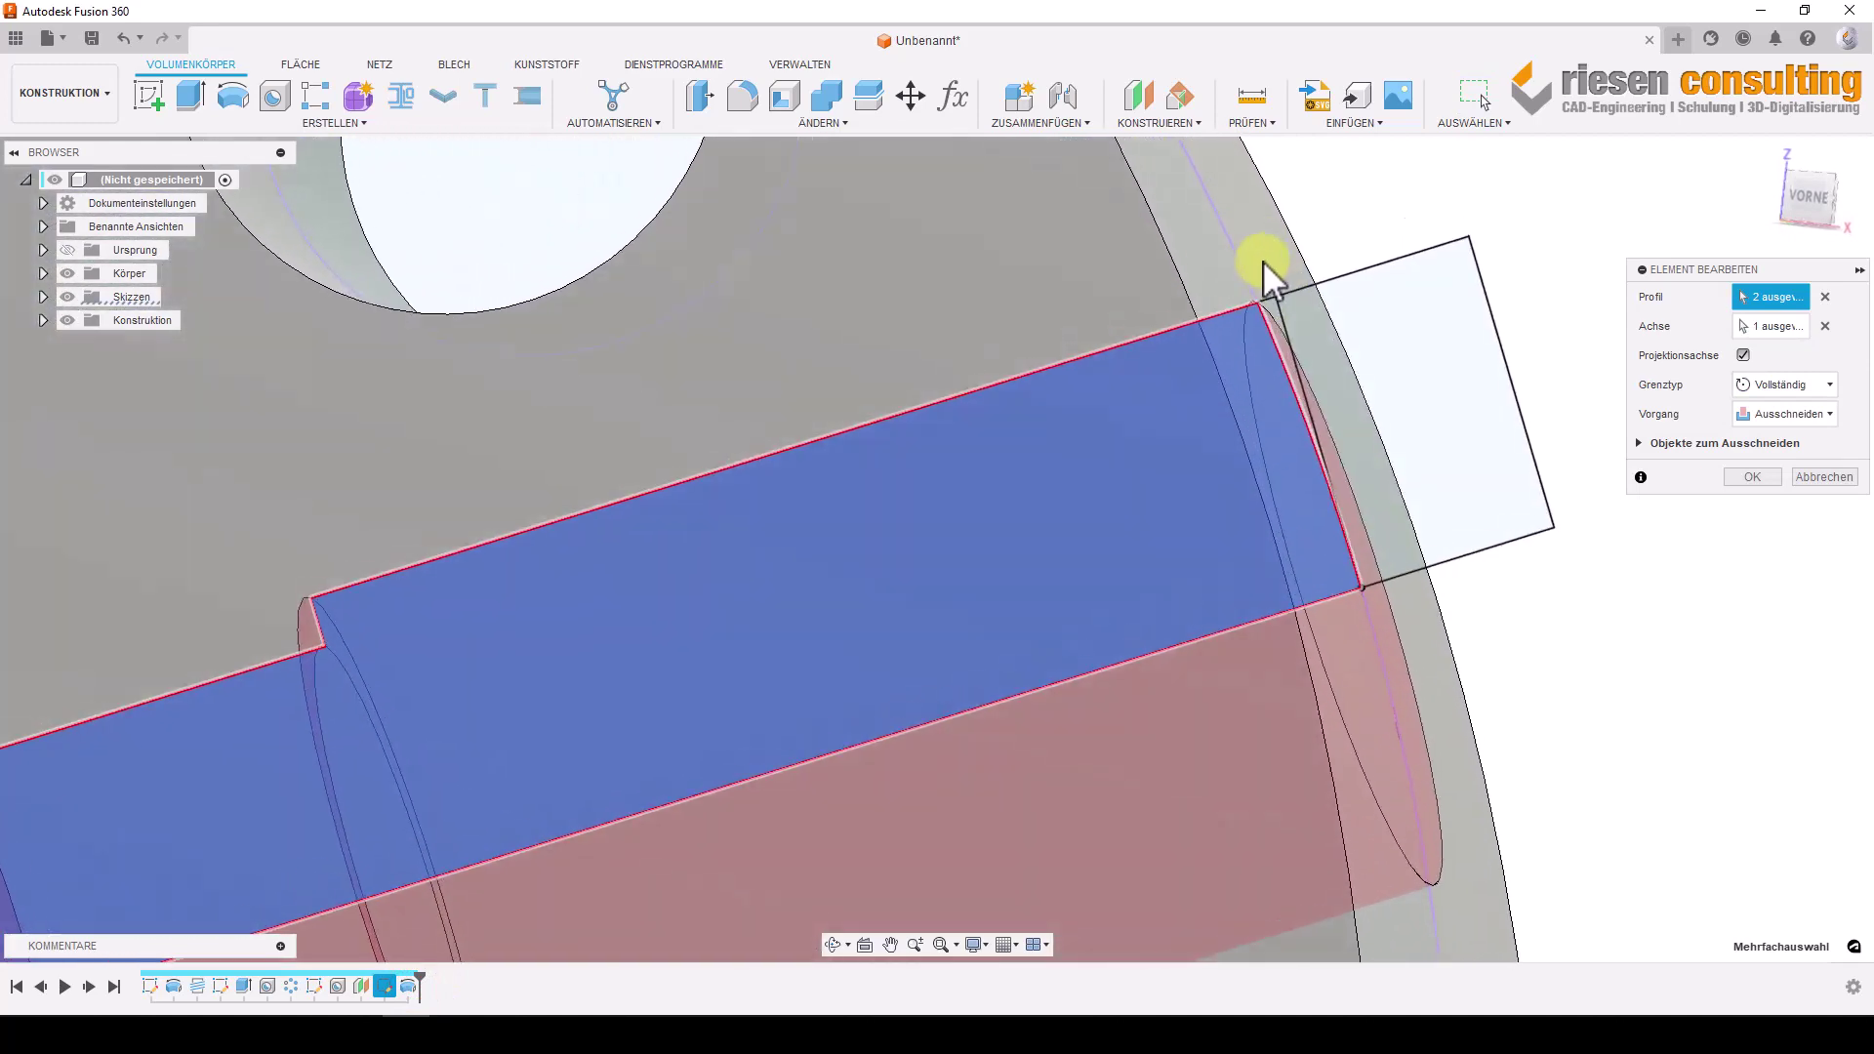
left_click(1277, 322)
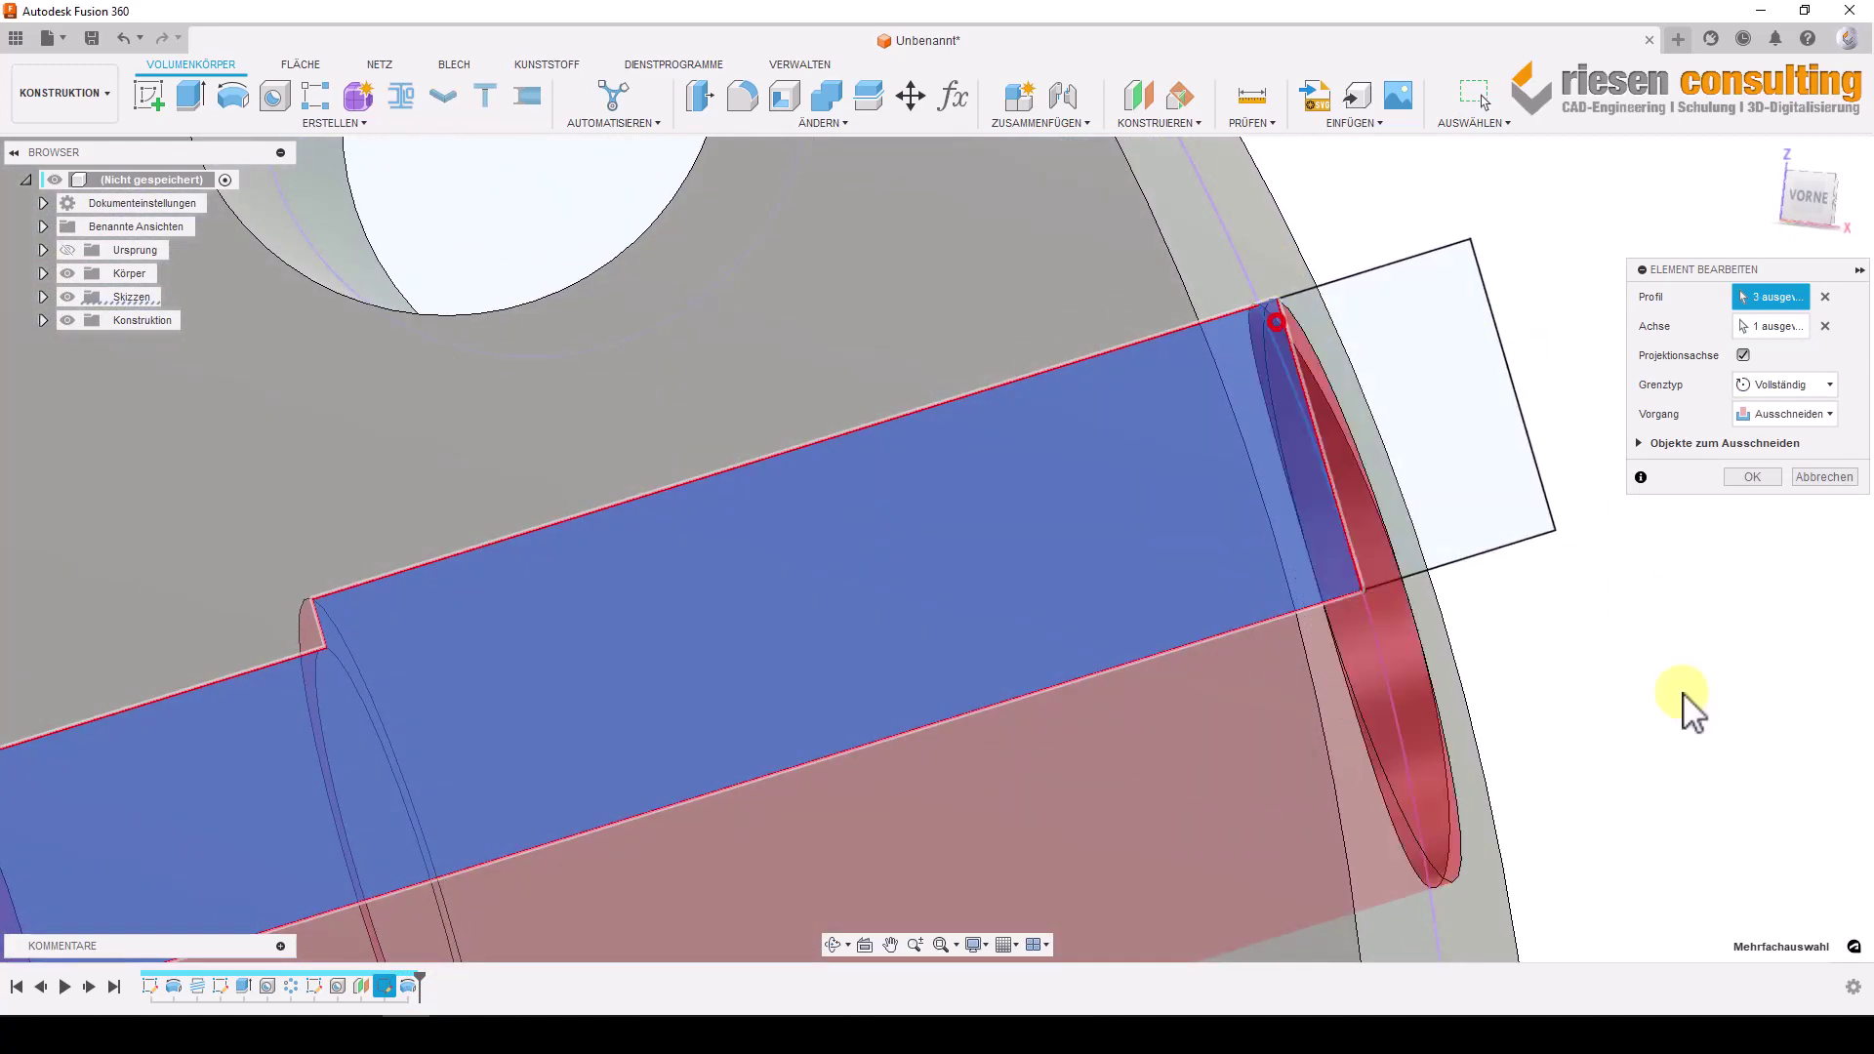
mouse_move(1692, 710)
middle_mouse_down("shift")
mouse_move(1675, 775)
mouse_move(1629, 724)
middle_mouse_up("shift")
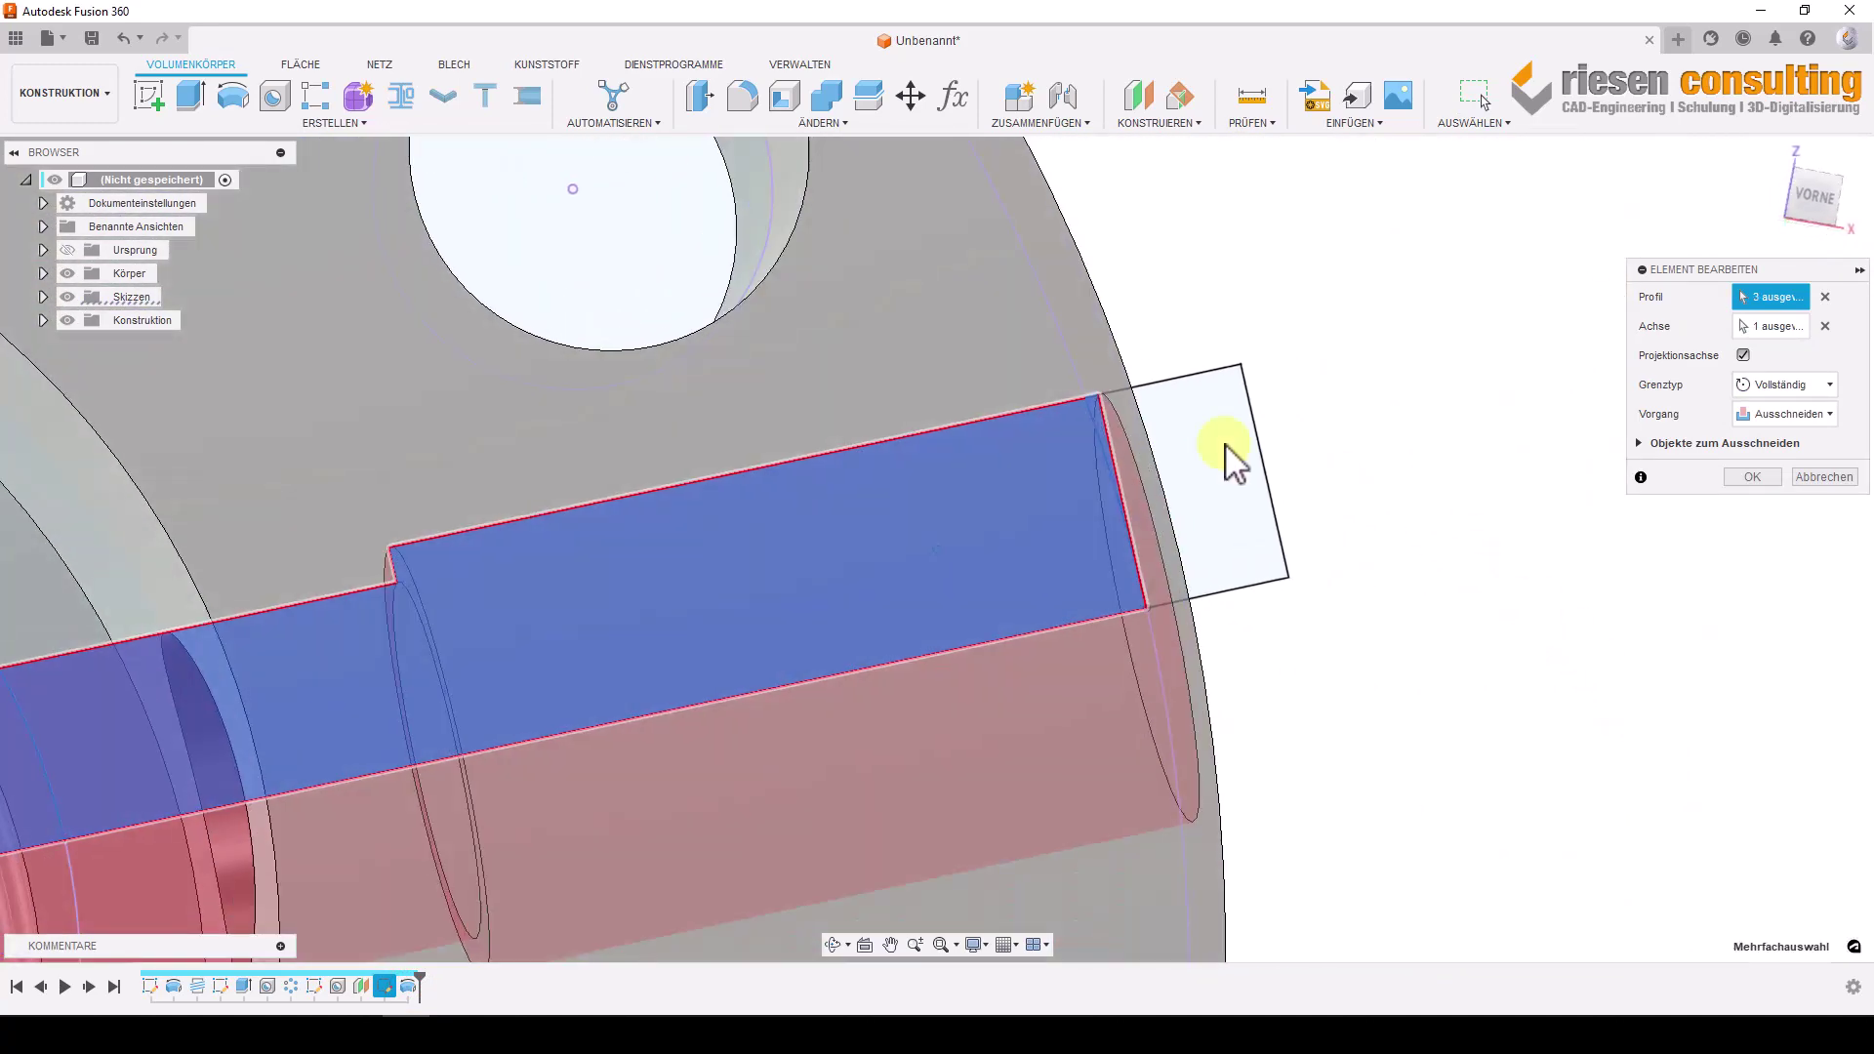
left_click(1271, 488)
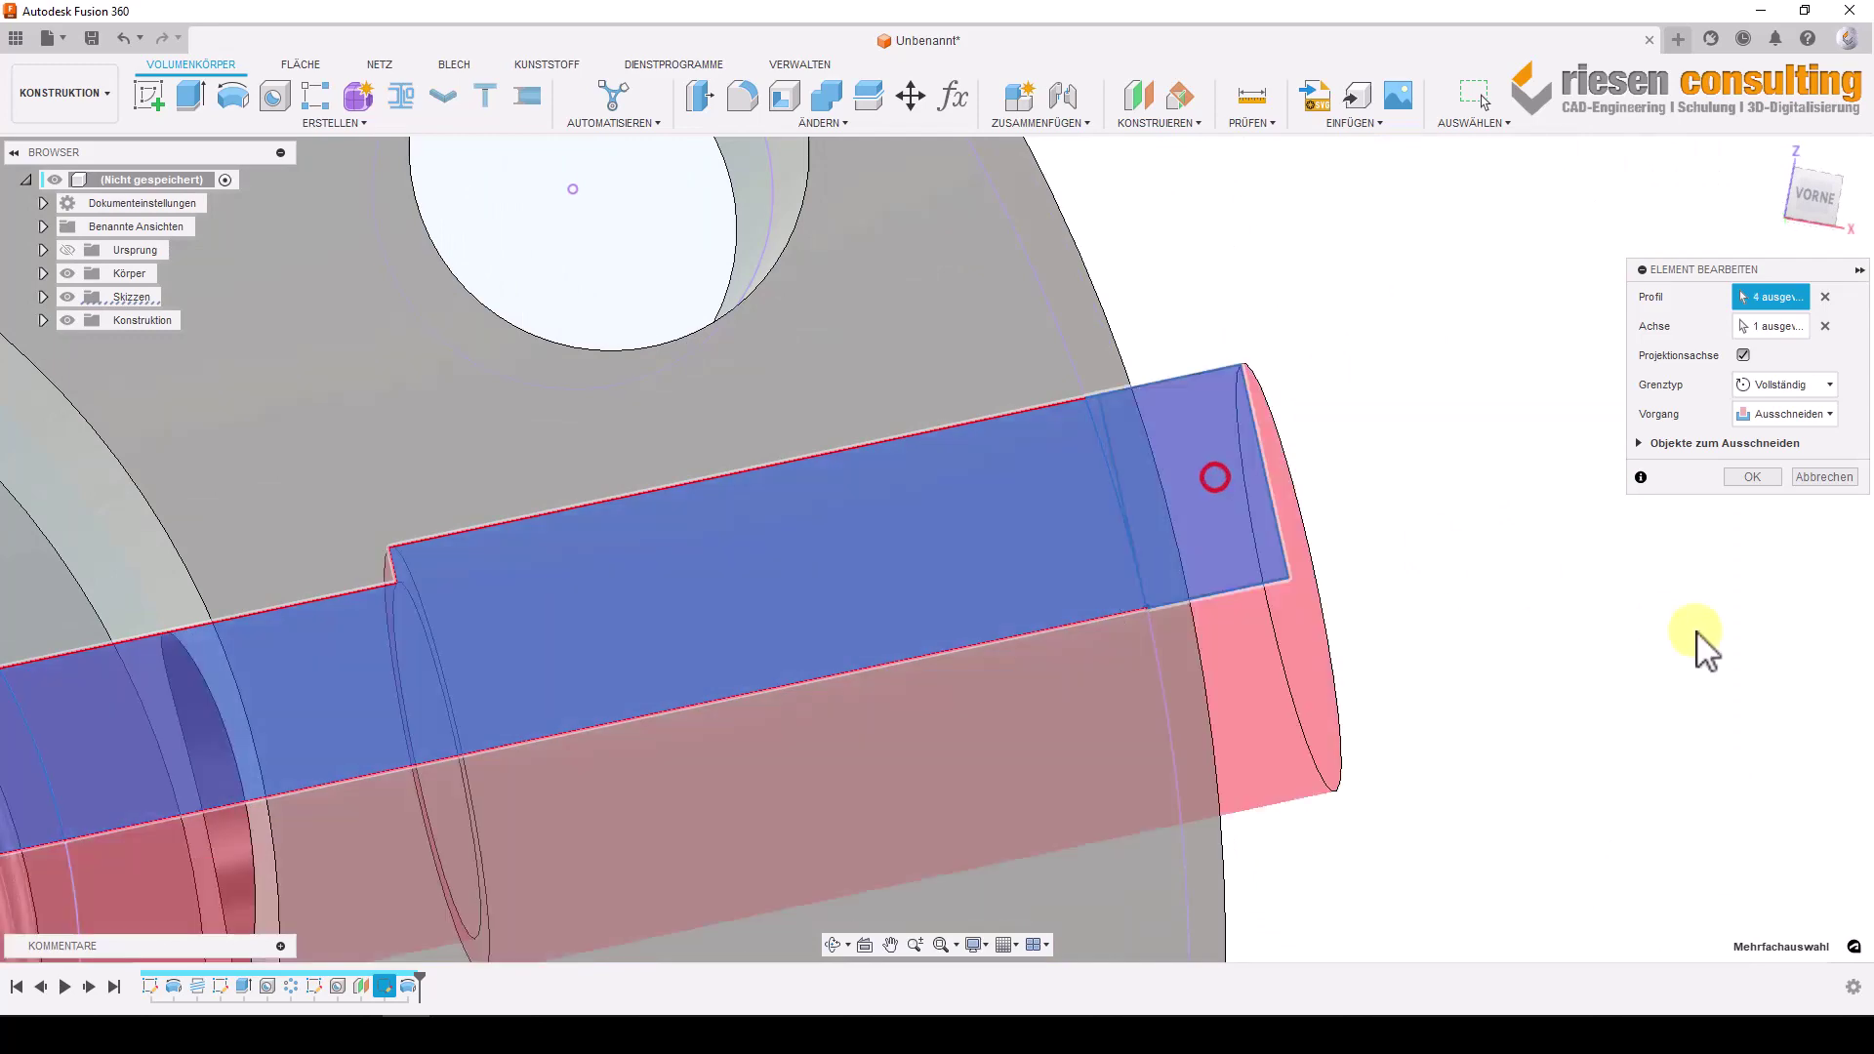
mouse_move(1694, 523)
middle_mouse_down("shift")
mouse_move(1807, 585)
mouse_move(1777, 546)
middle_mouse_up("shift")
left_click(1752, 476)
mouse_move(1841, 703)
middle_mouse_down("shift")
mouse_move(1688, 619)
mouse_move(1696, 647)
mouse_move(1566, 544)
mouse_move(1614, 518)
mouse_move(1597, 444)
mouse_move(1555, 406)
mouse_move(891, 247)
mouse_move(859, 215)
middle_mouse_up("shift")
scroll(1688, 619, "down", 5)
Fillet nine flange edges, including the flange-to-shaft edge, with a 0.5 mm radius.
left_click(744, 97)
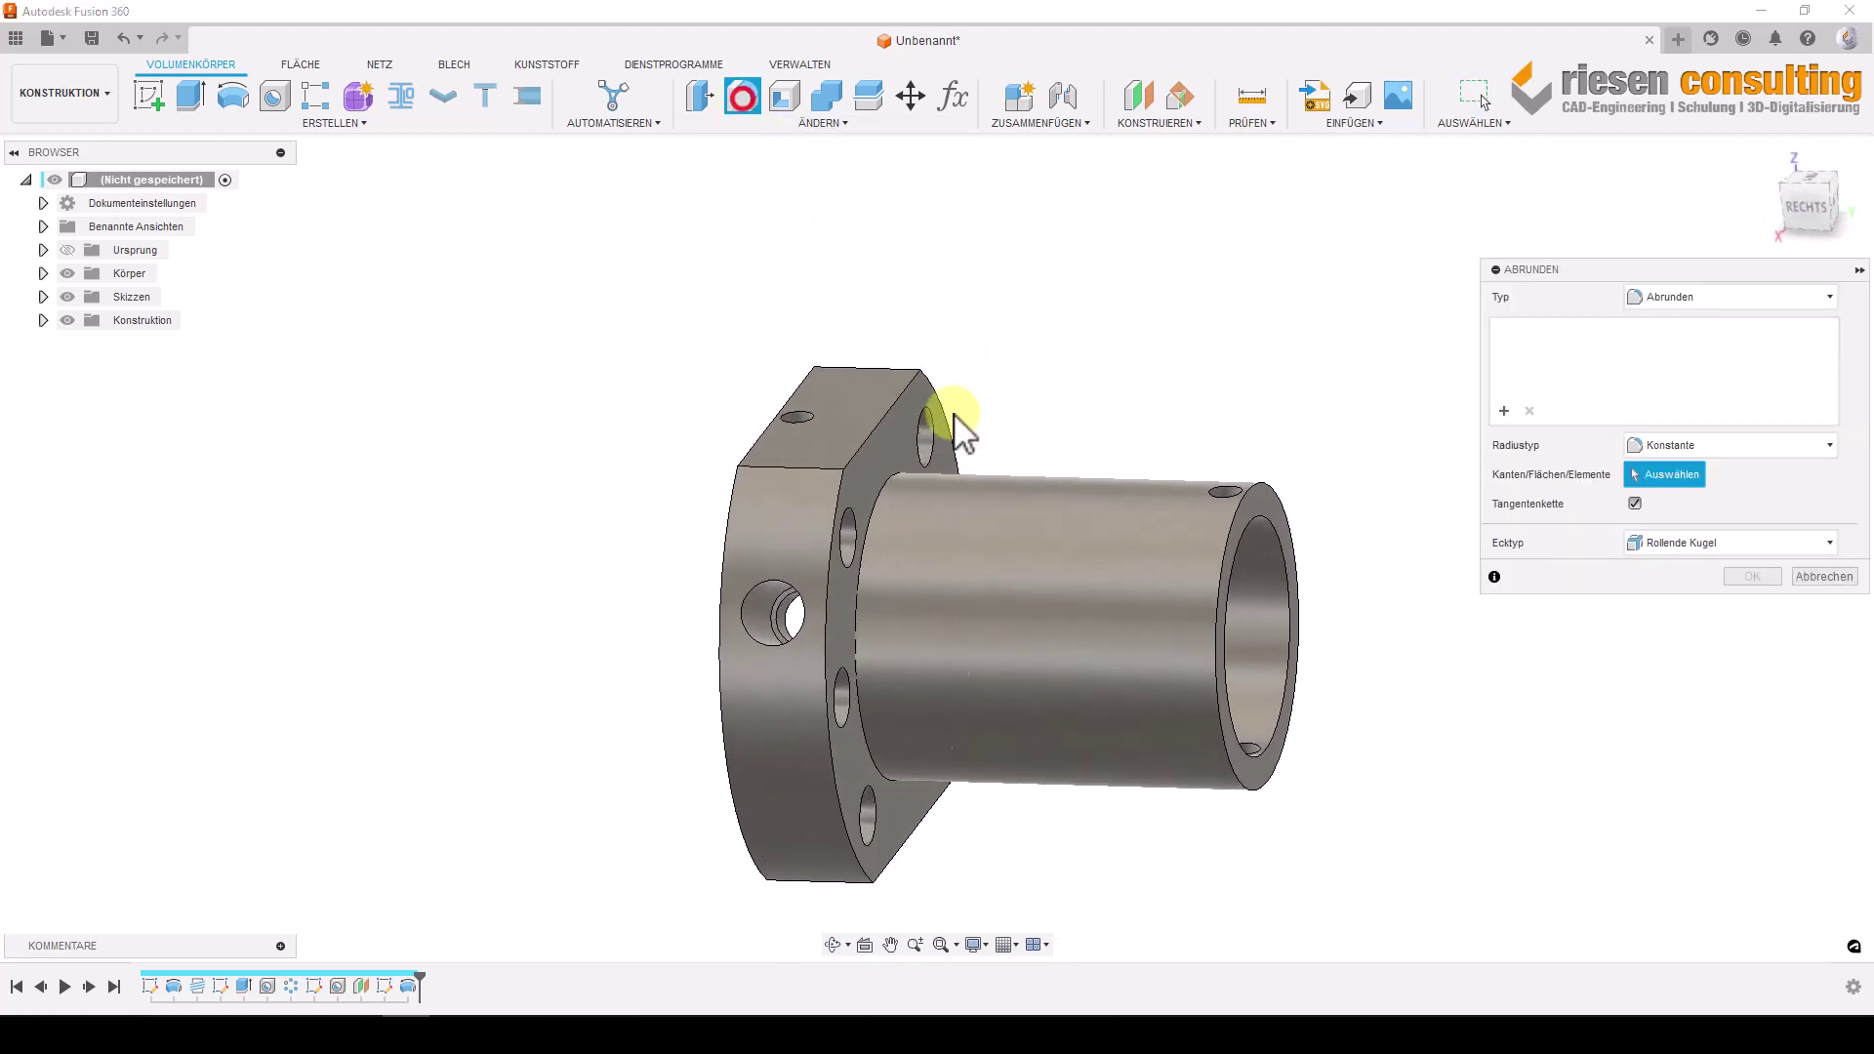
left_click(886, 483)
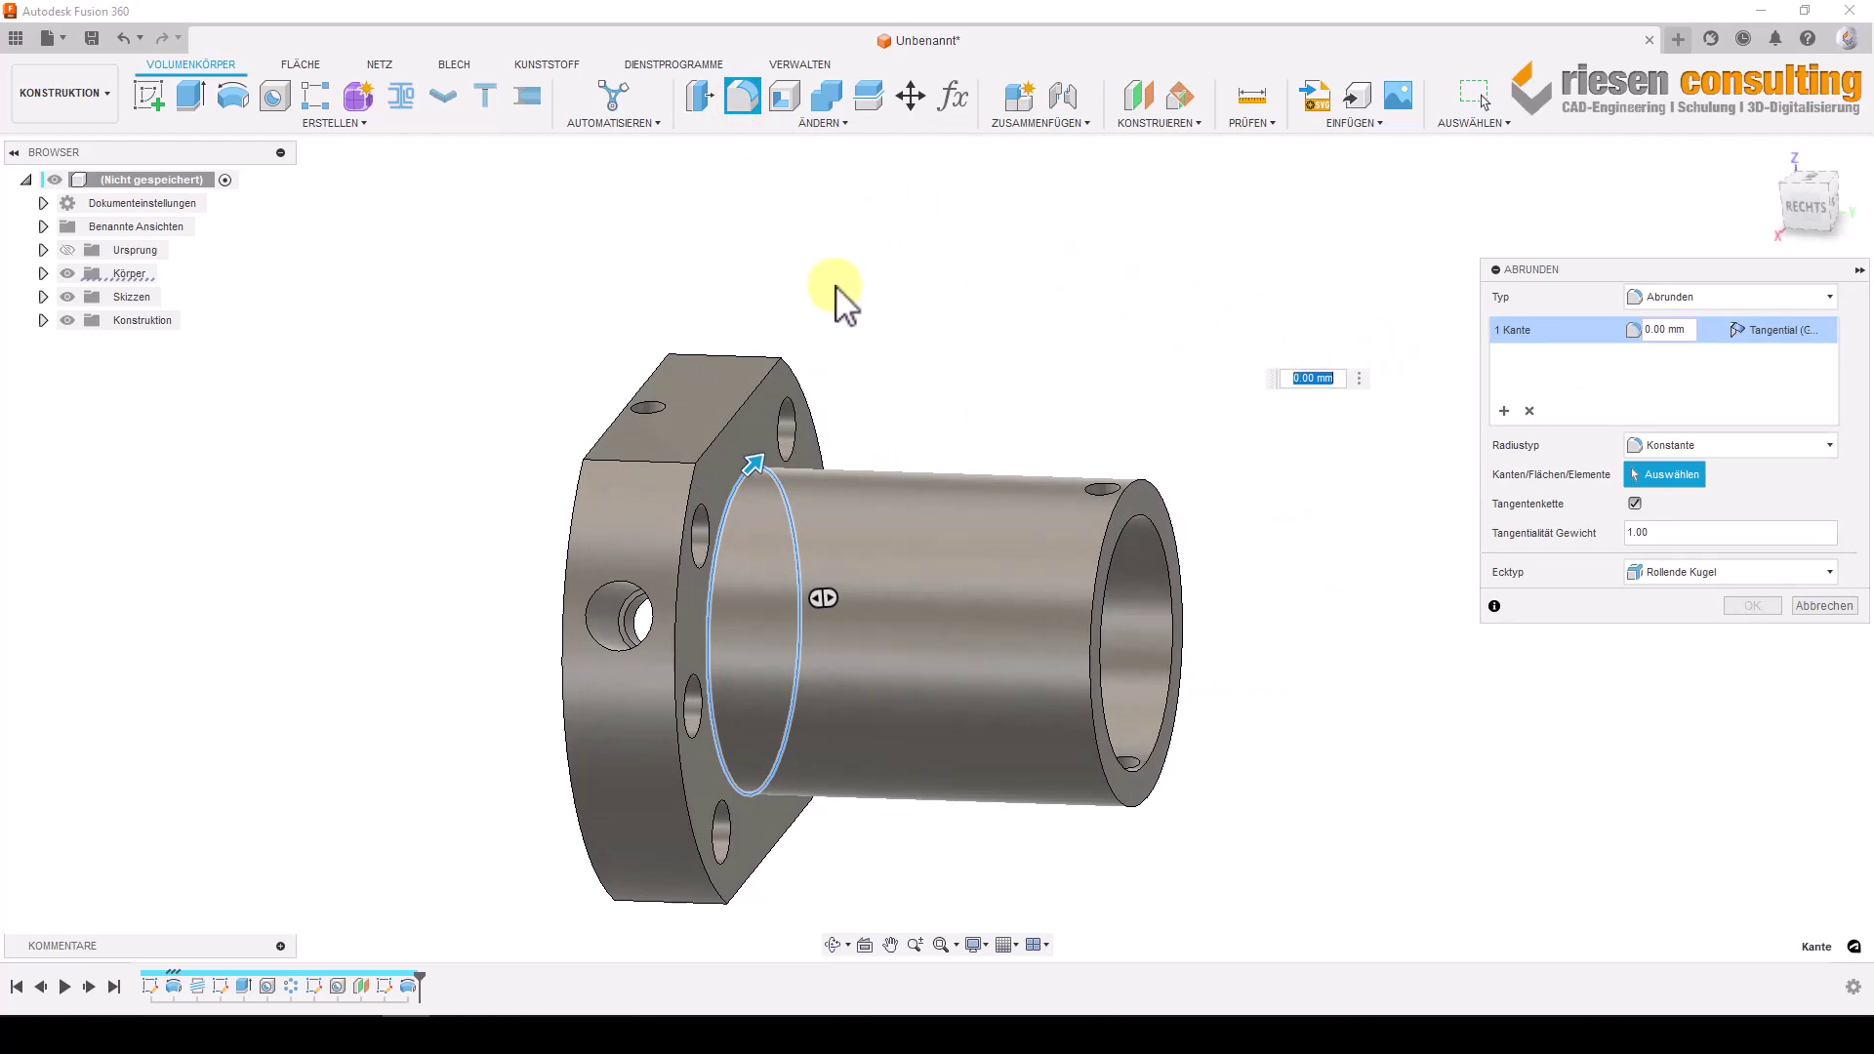
left_click(749, 392)
left_click(687, 507)
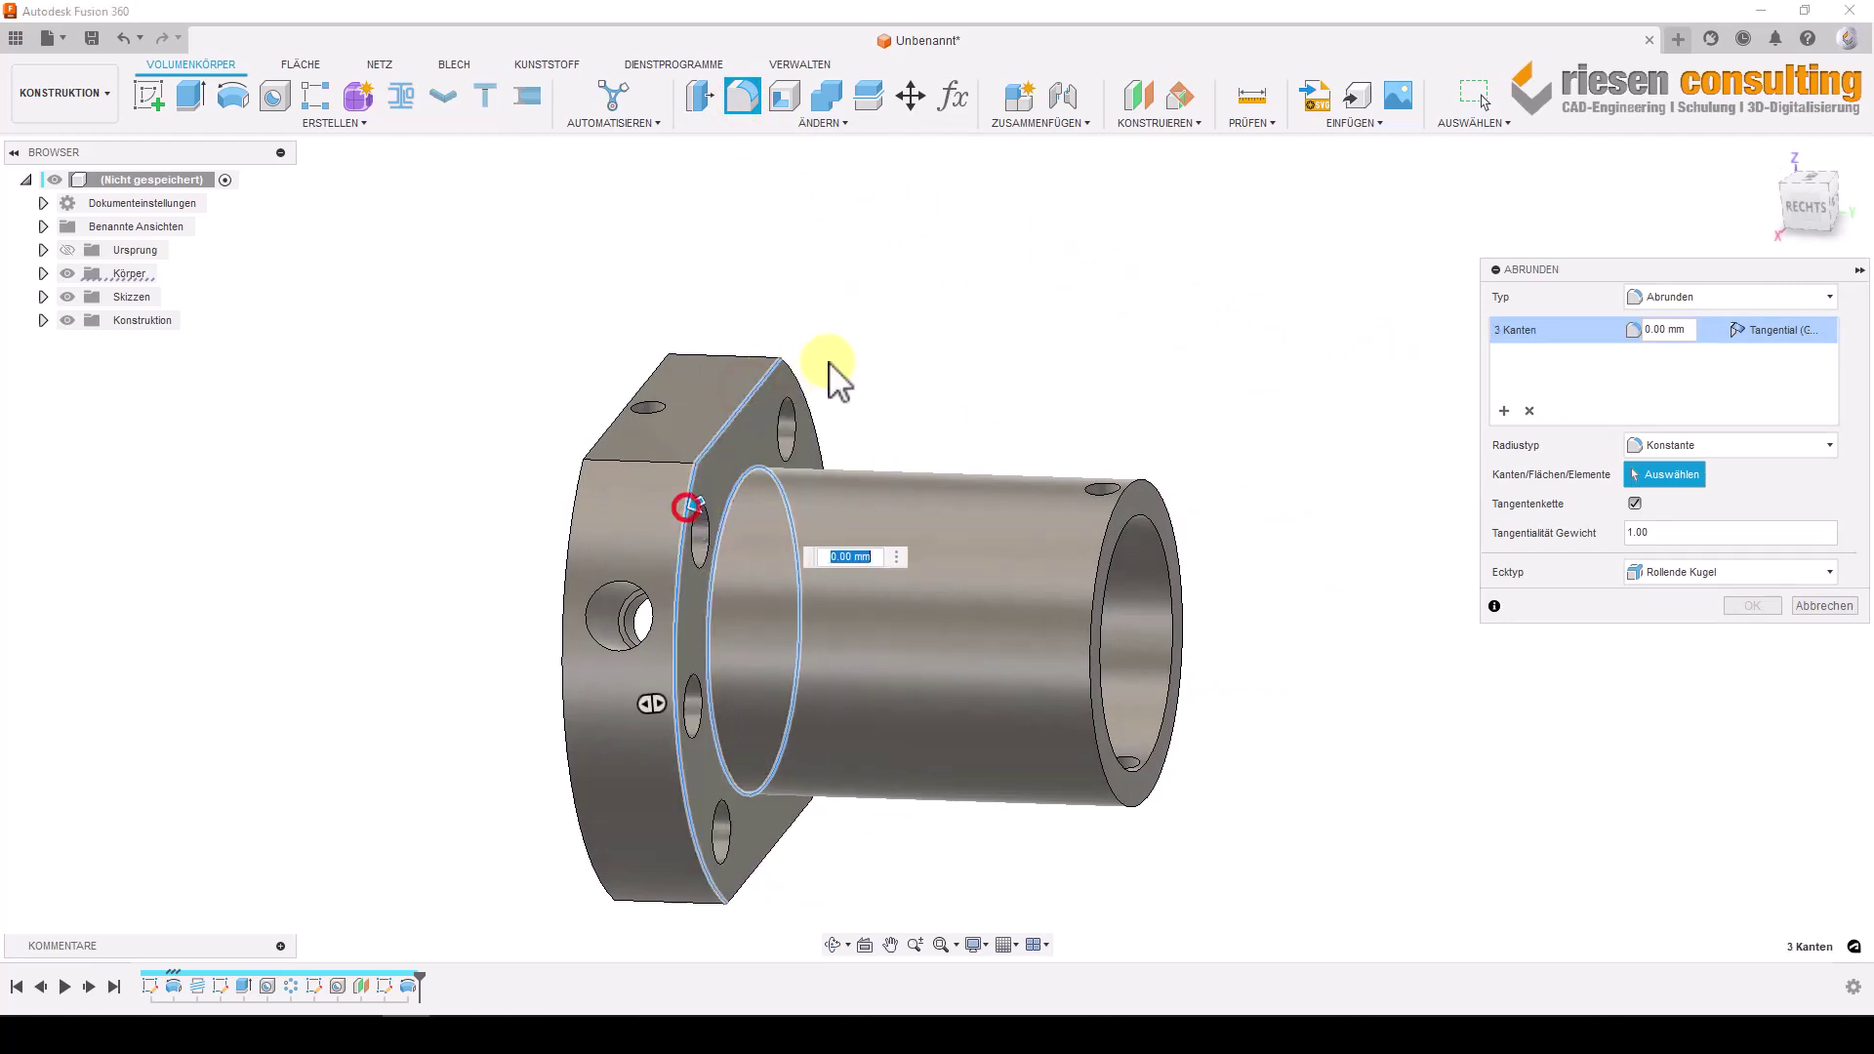
left_click(658, 368)
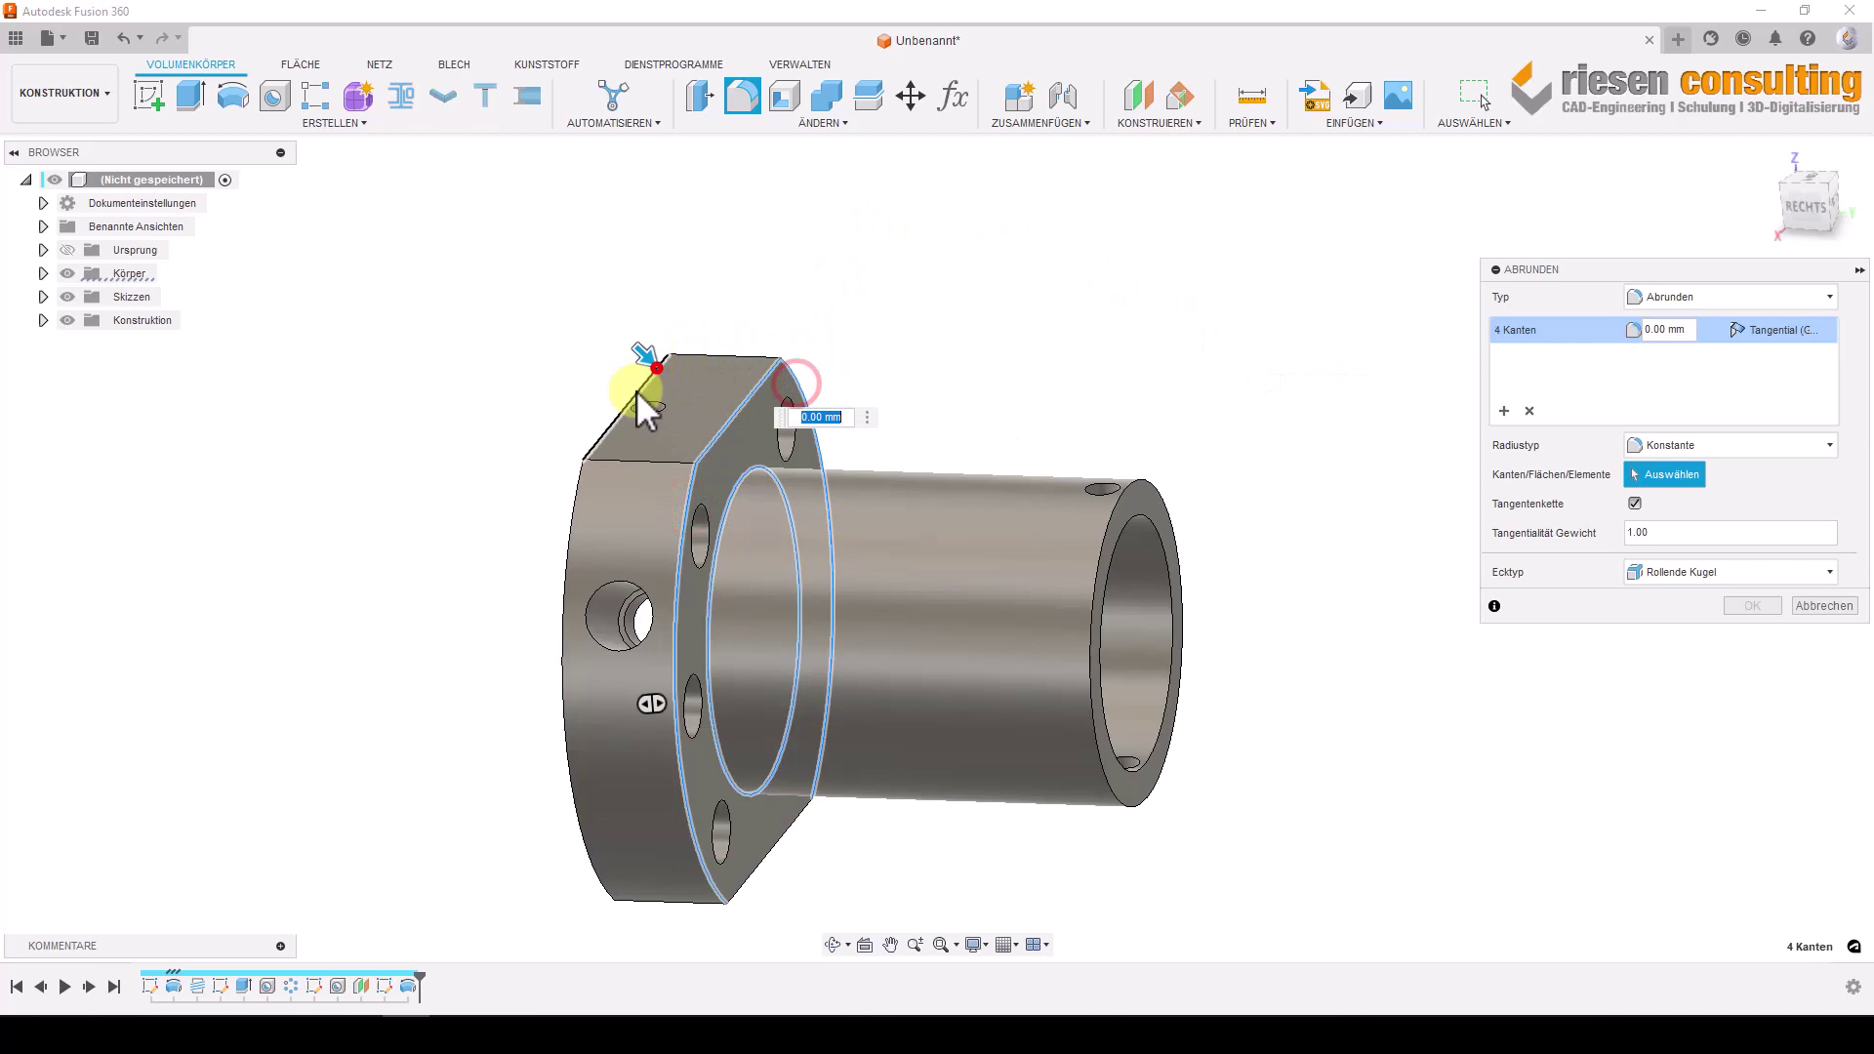
left_click(581, 498)
mouse_move(732, 415)
middle_mouse_down("shift")
mouse_move(1016, 878)
mouse_move(1096, 669)
mouse_move(1242, 573)
mouse_move(1232, 551)
mouse_move(1314, 795)
mouse_move(1201, 858)
middle_mouse_up("shift")
left_click(1129, 757)
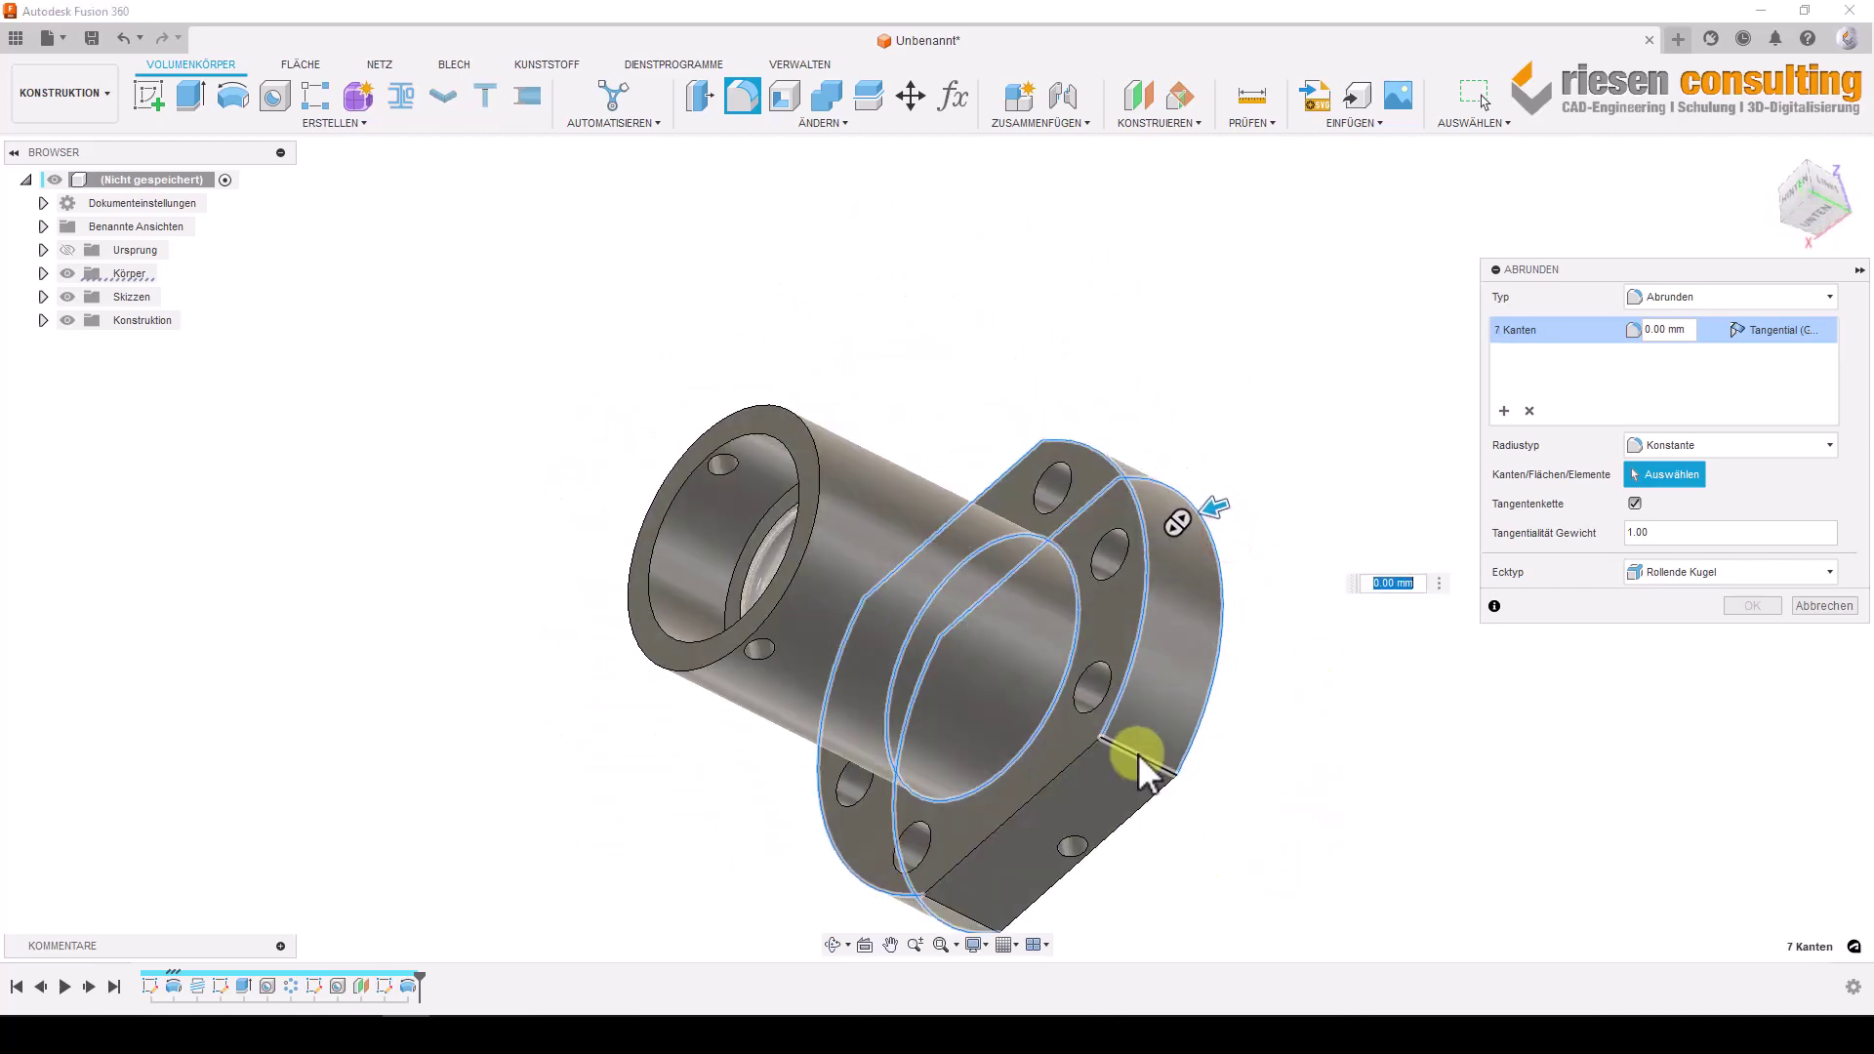
left_click(1059, 776)
mouse_move(1058, 776)
middle_mouse_down("shift")
mouse_move(1123, 908)
mouse_move(1171, 806)
middle_mouse_up("shift")
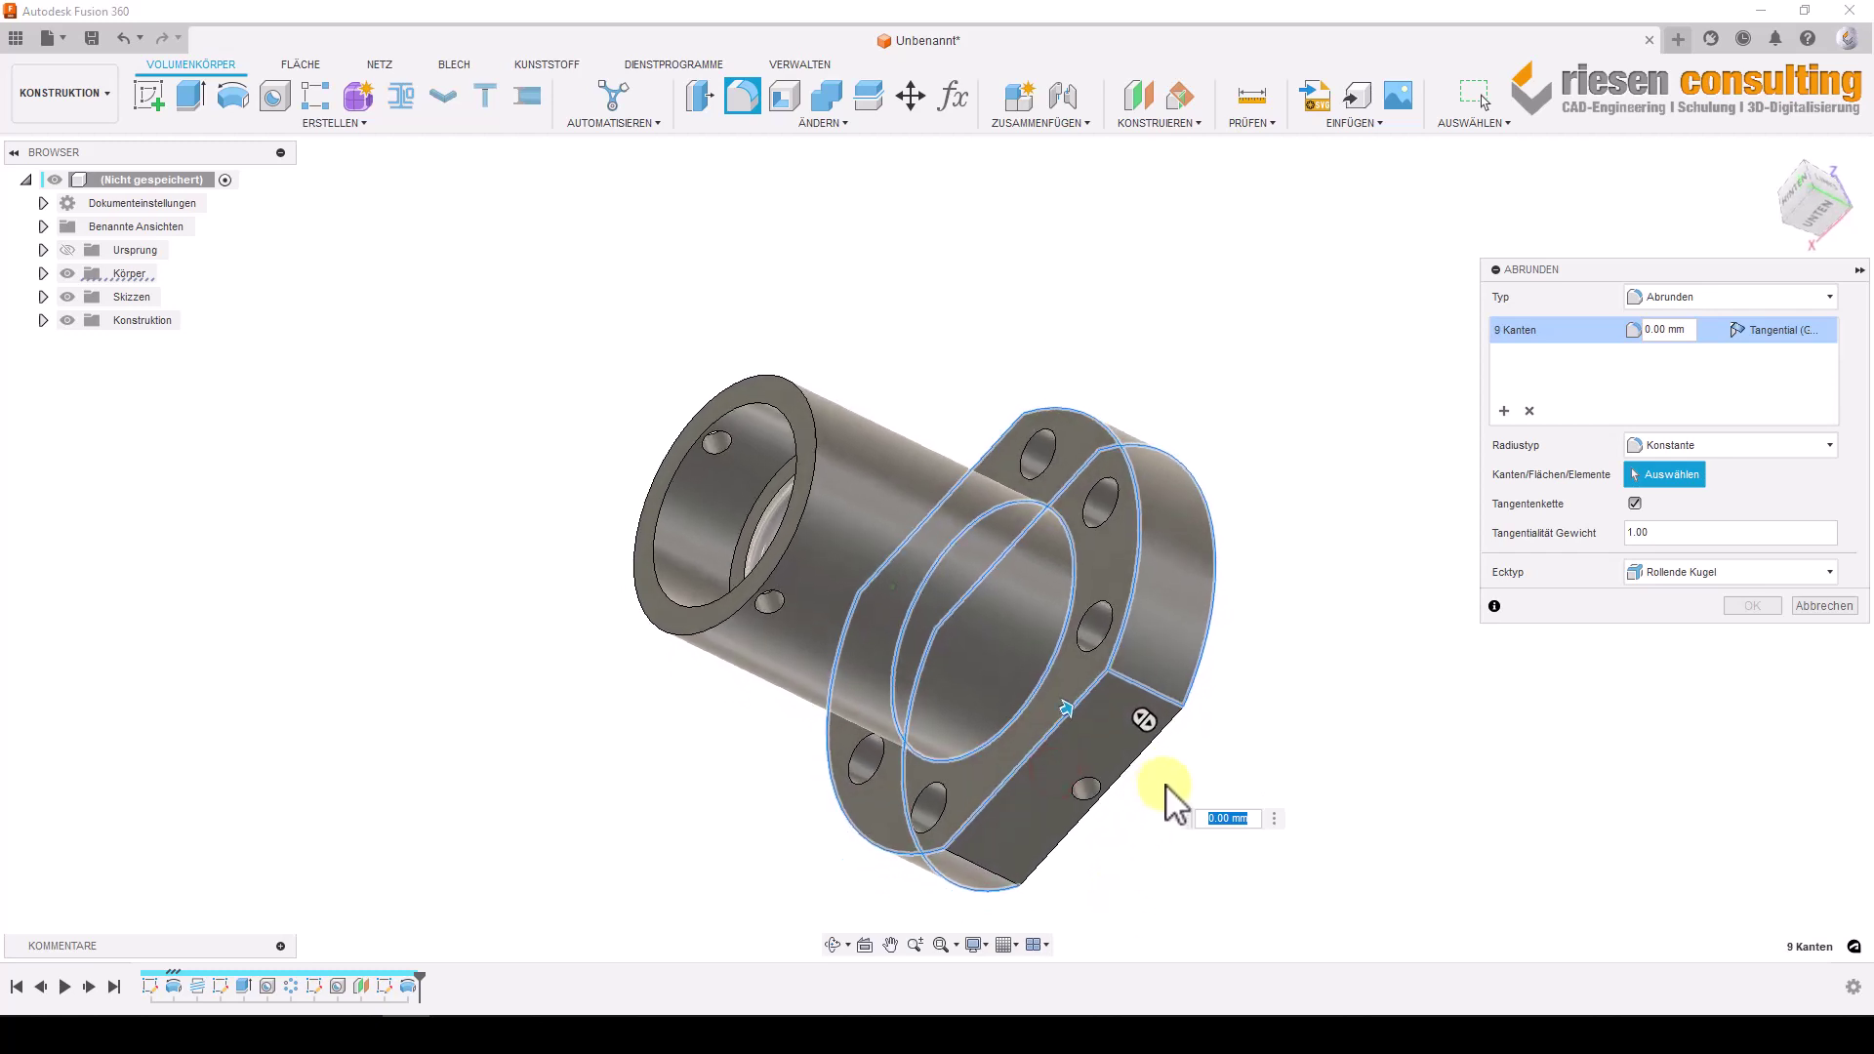
left_click(1150, 689)
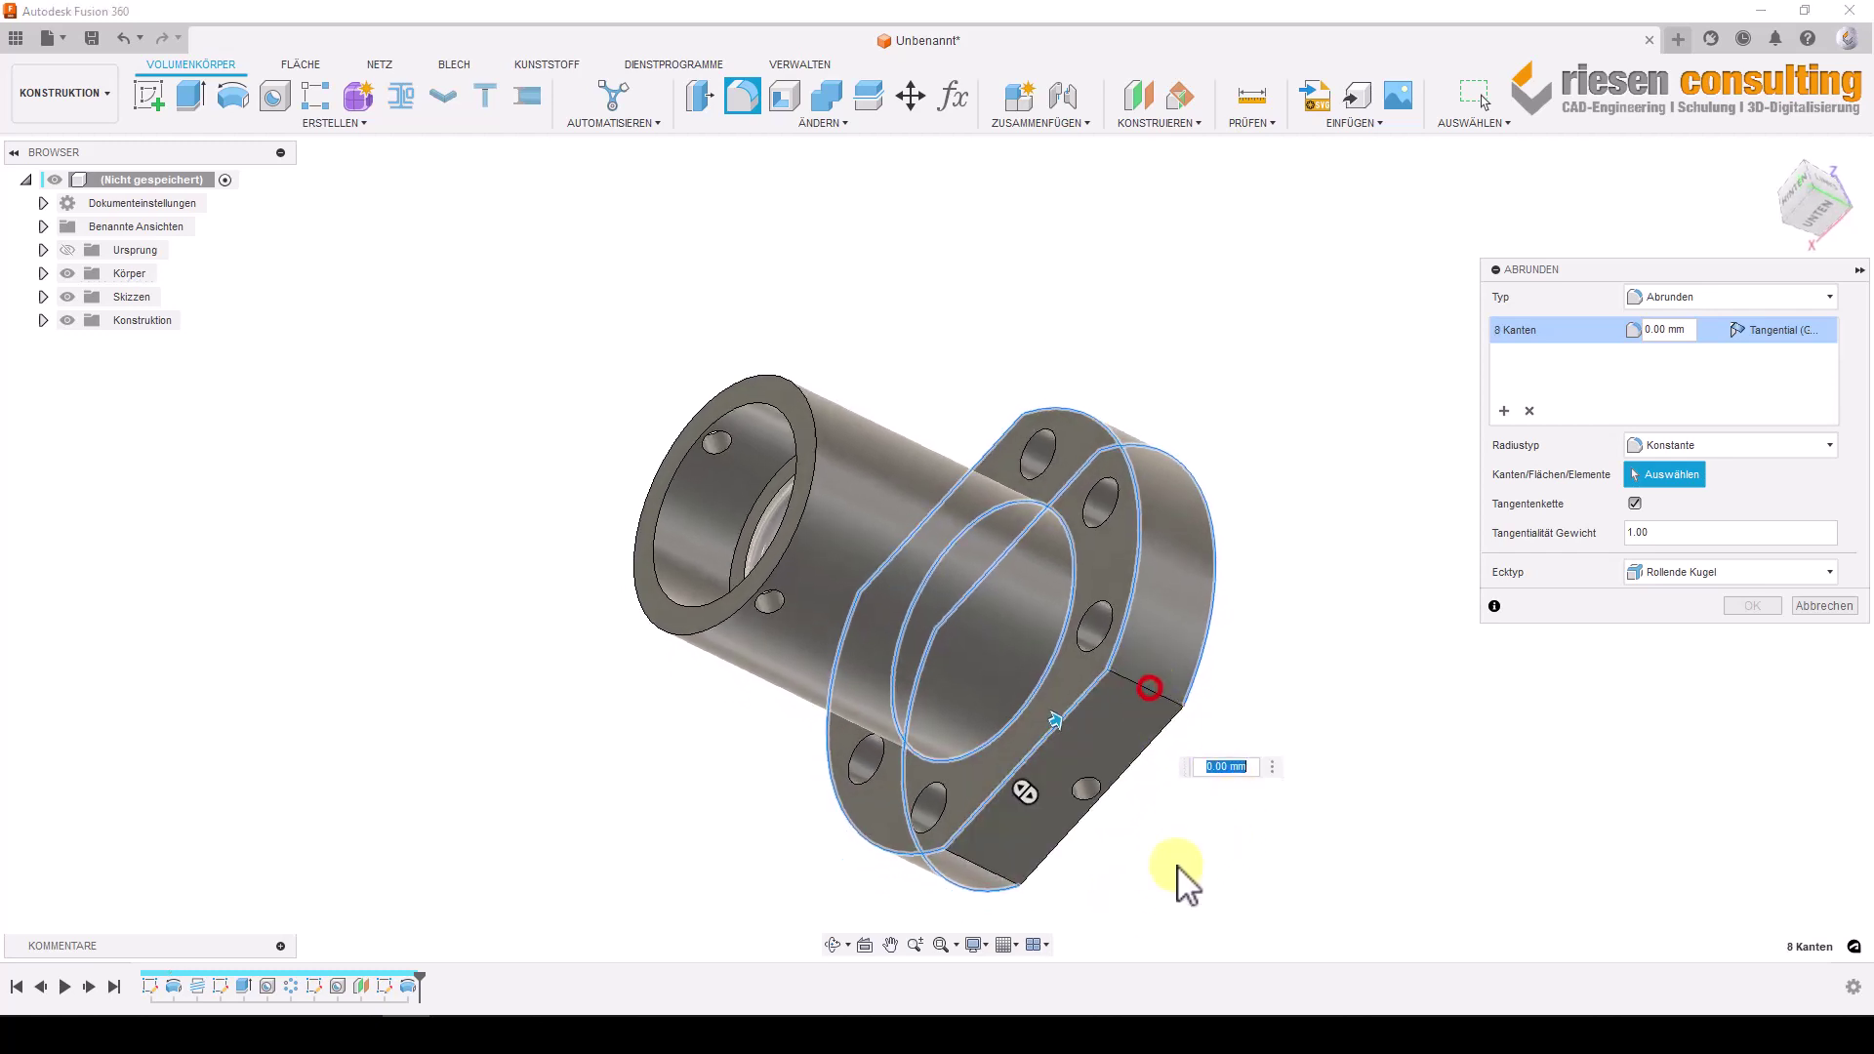
left_click(1072, 836)
type("0,5")
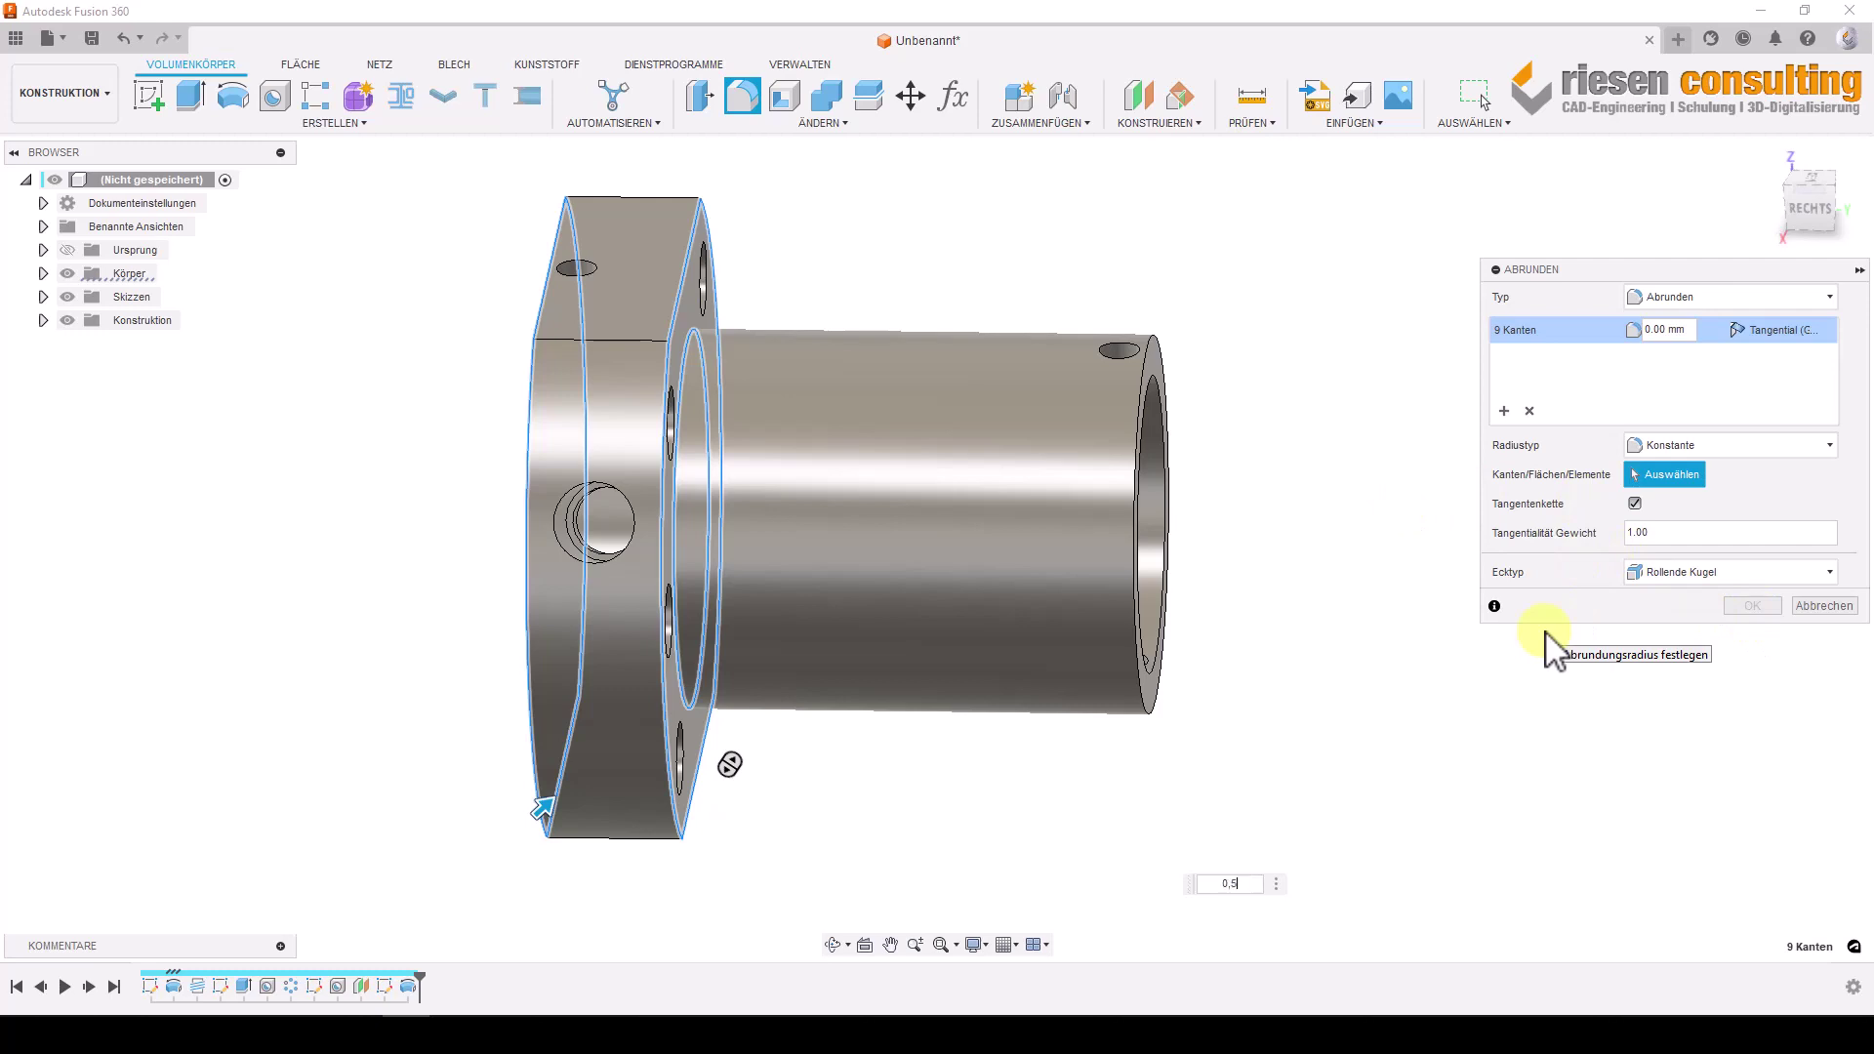
left_click(1744, 606)
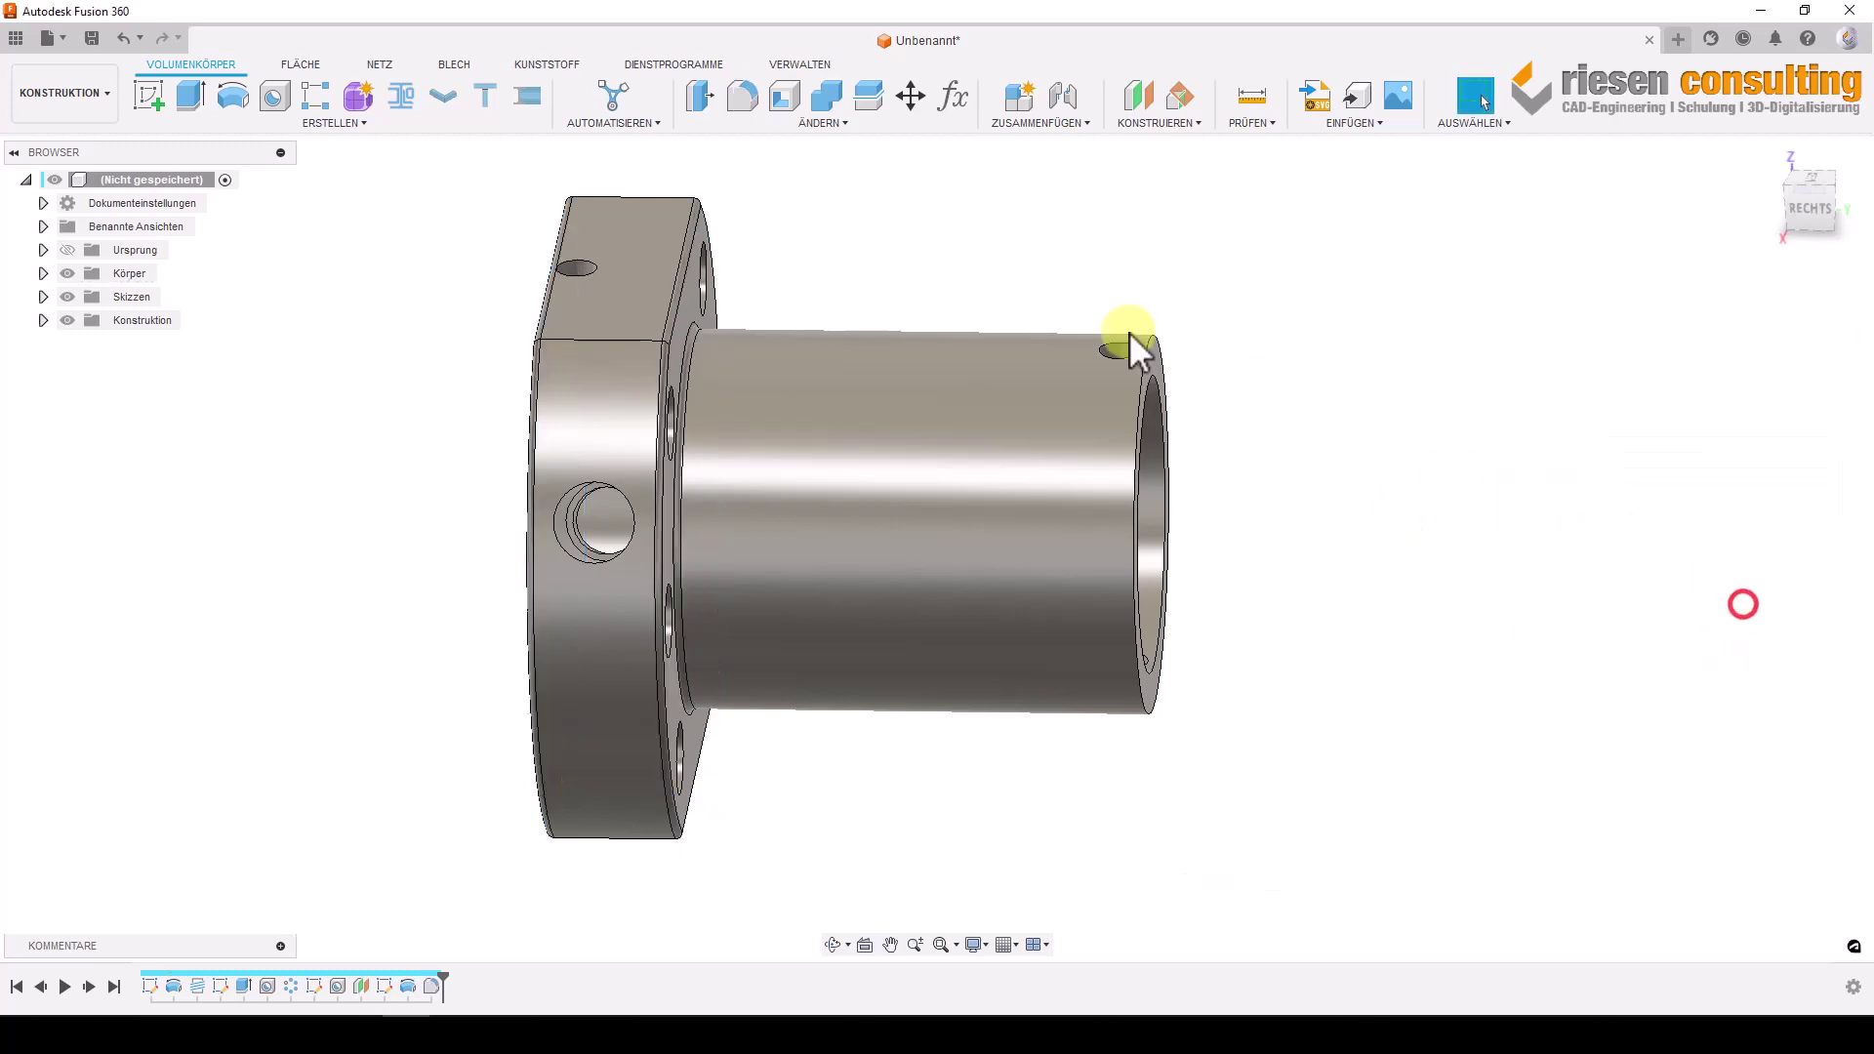
Start a chamfer on both bore-end edges and the six front flange-hole edges.
left_click(820, 122)
left_click(745, 184)
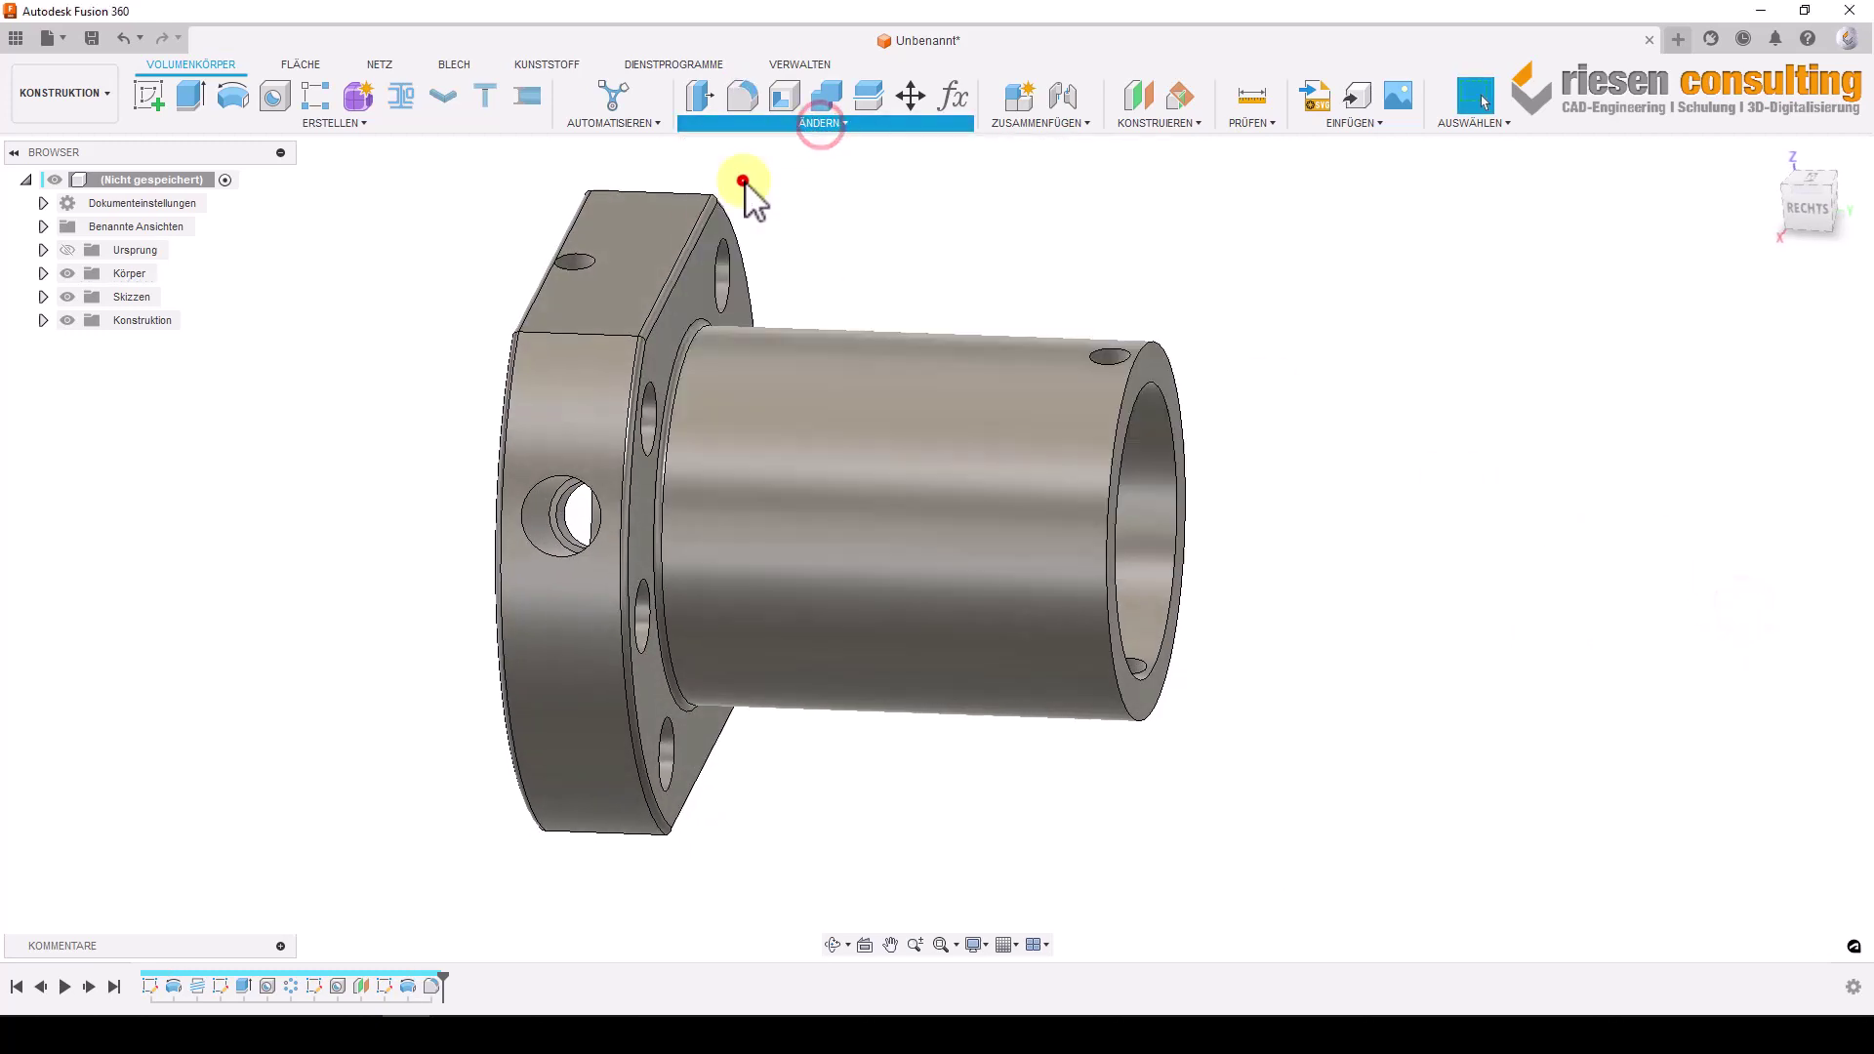
left_click(1125, 338)
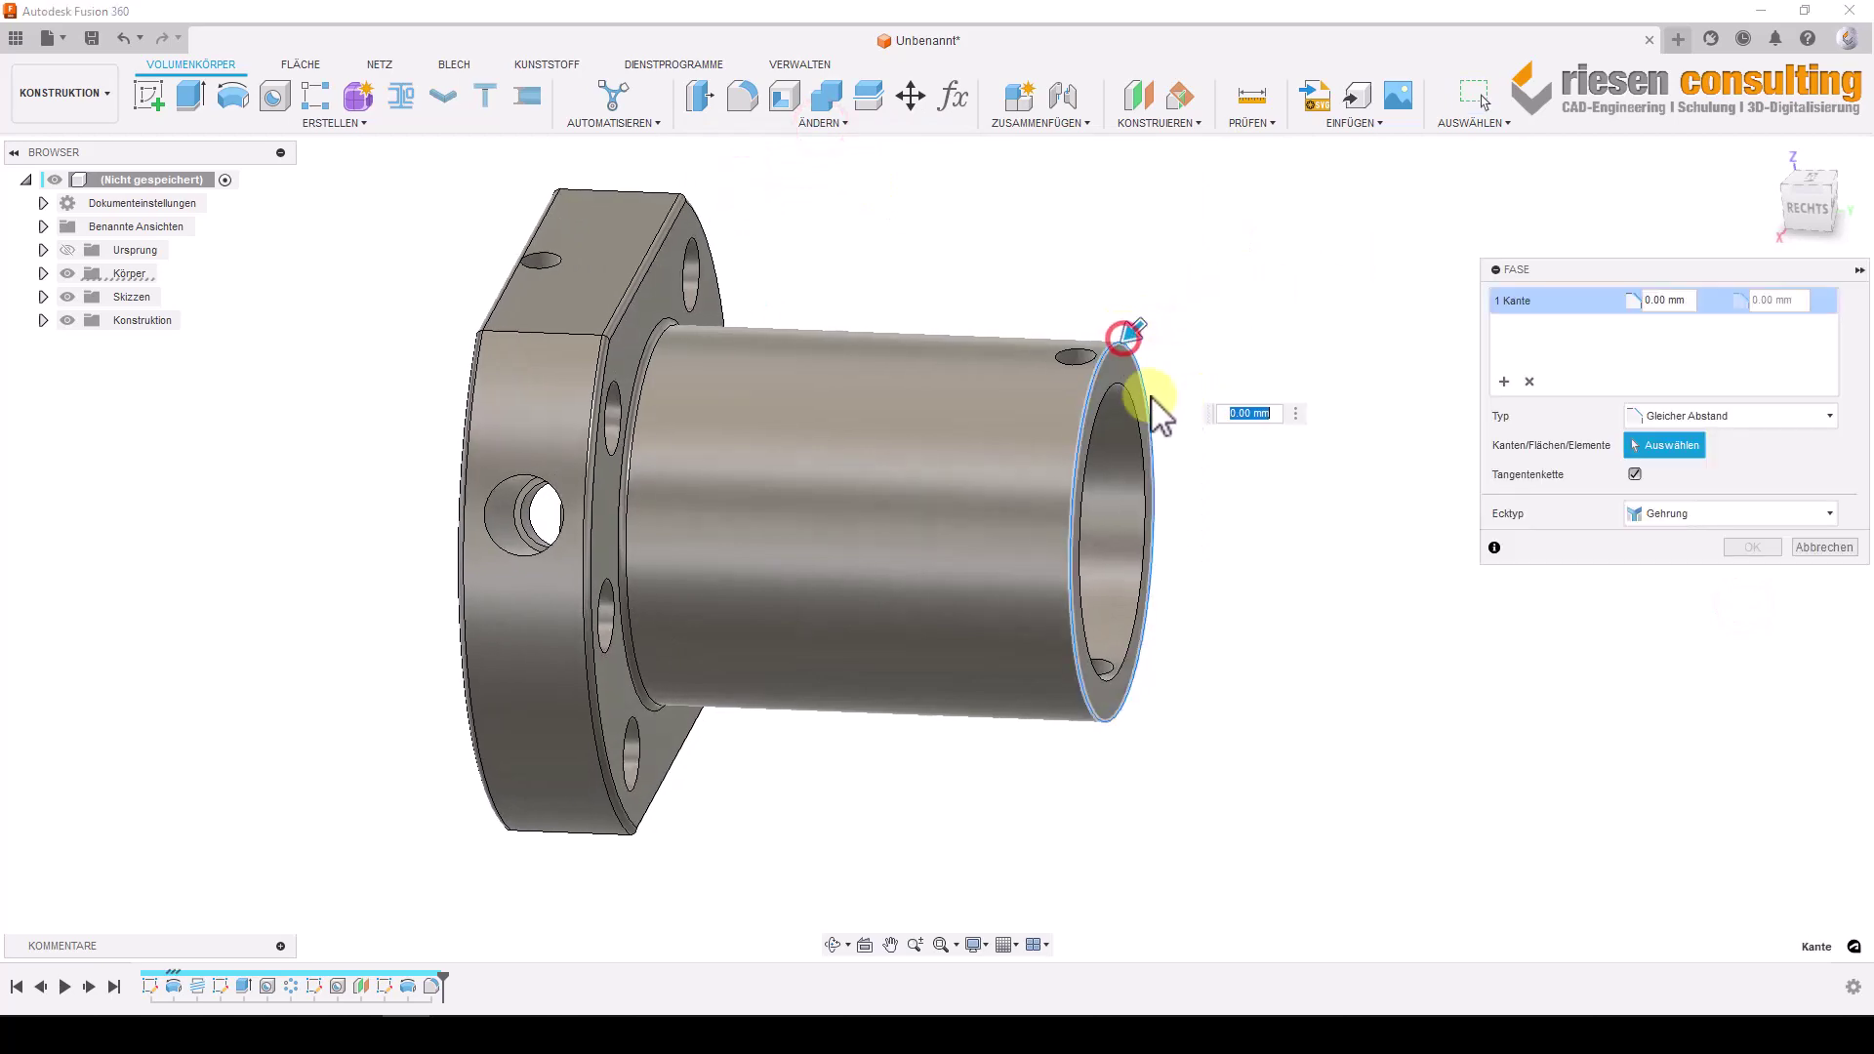
mouse_move(1122, 384)
middle_mouse_down("shift")
mouse_move(1204, 703)
mouse_move(628, 531)
middle_mouse_up("shift")
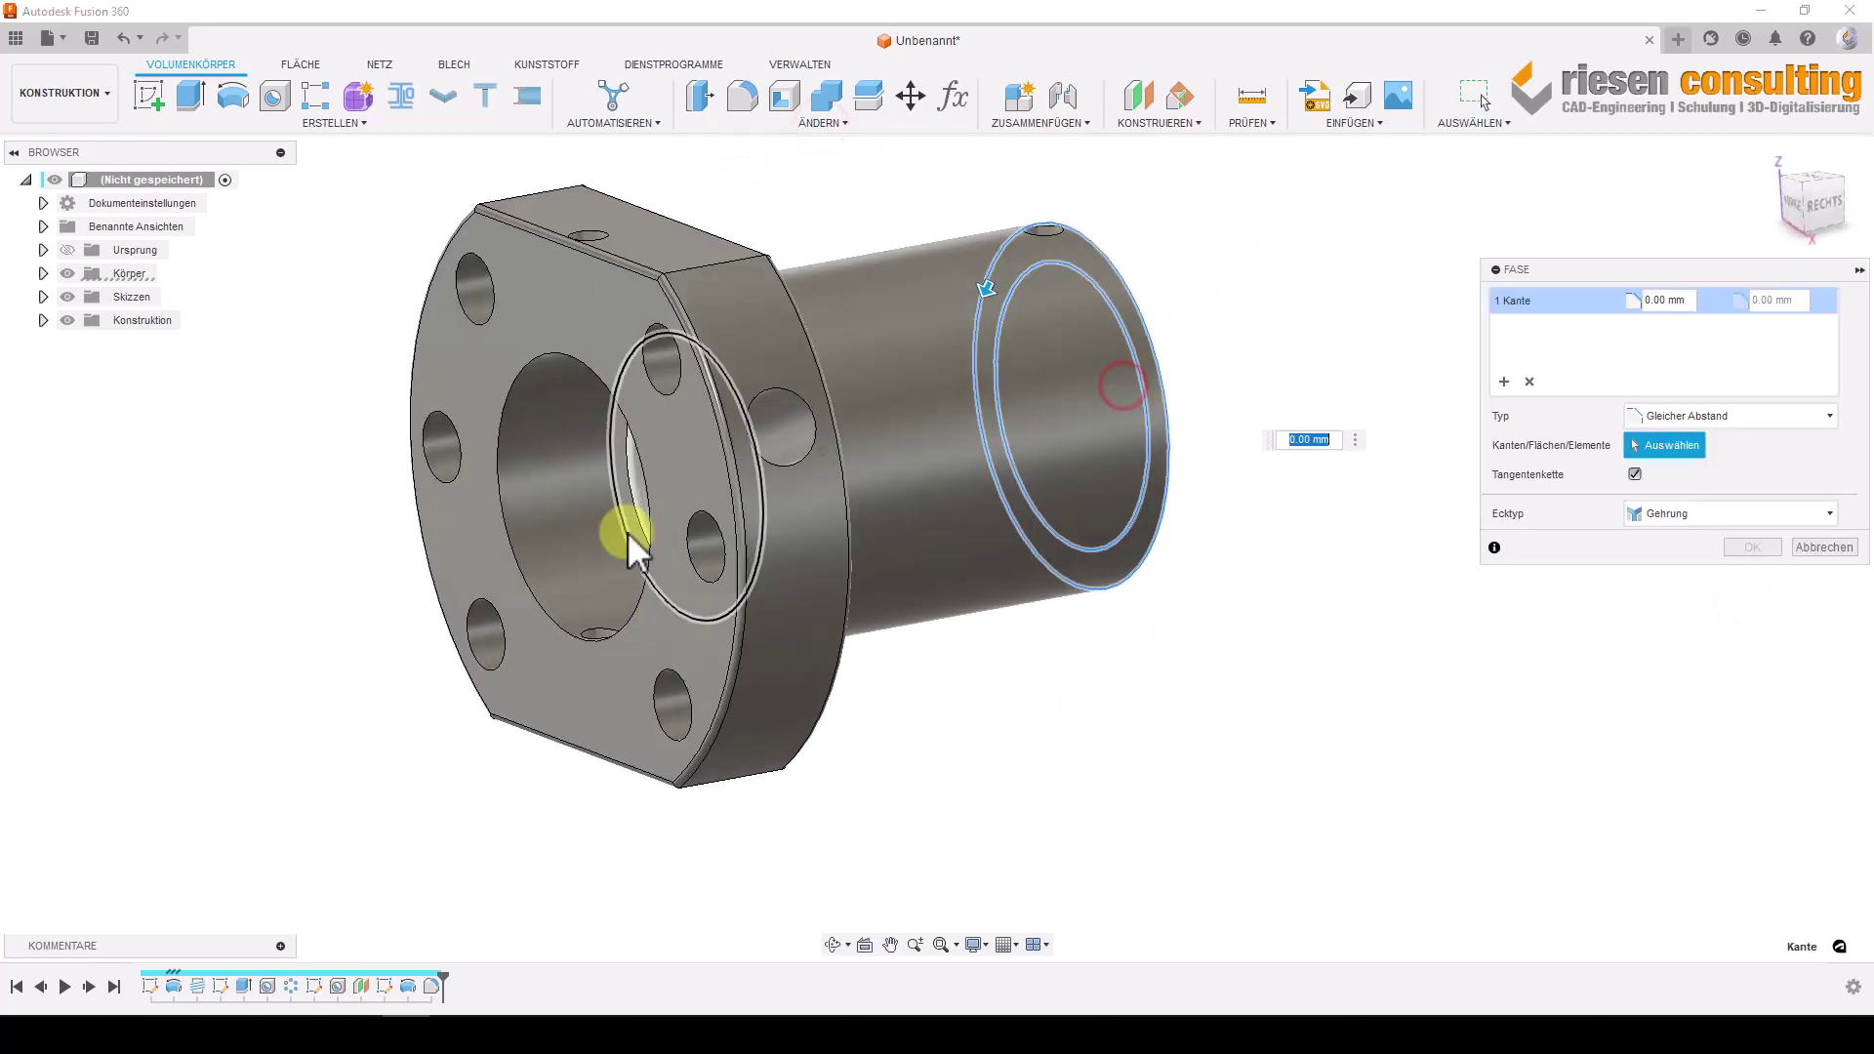
left_click(605, 383)
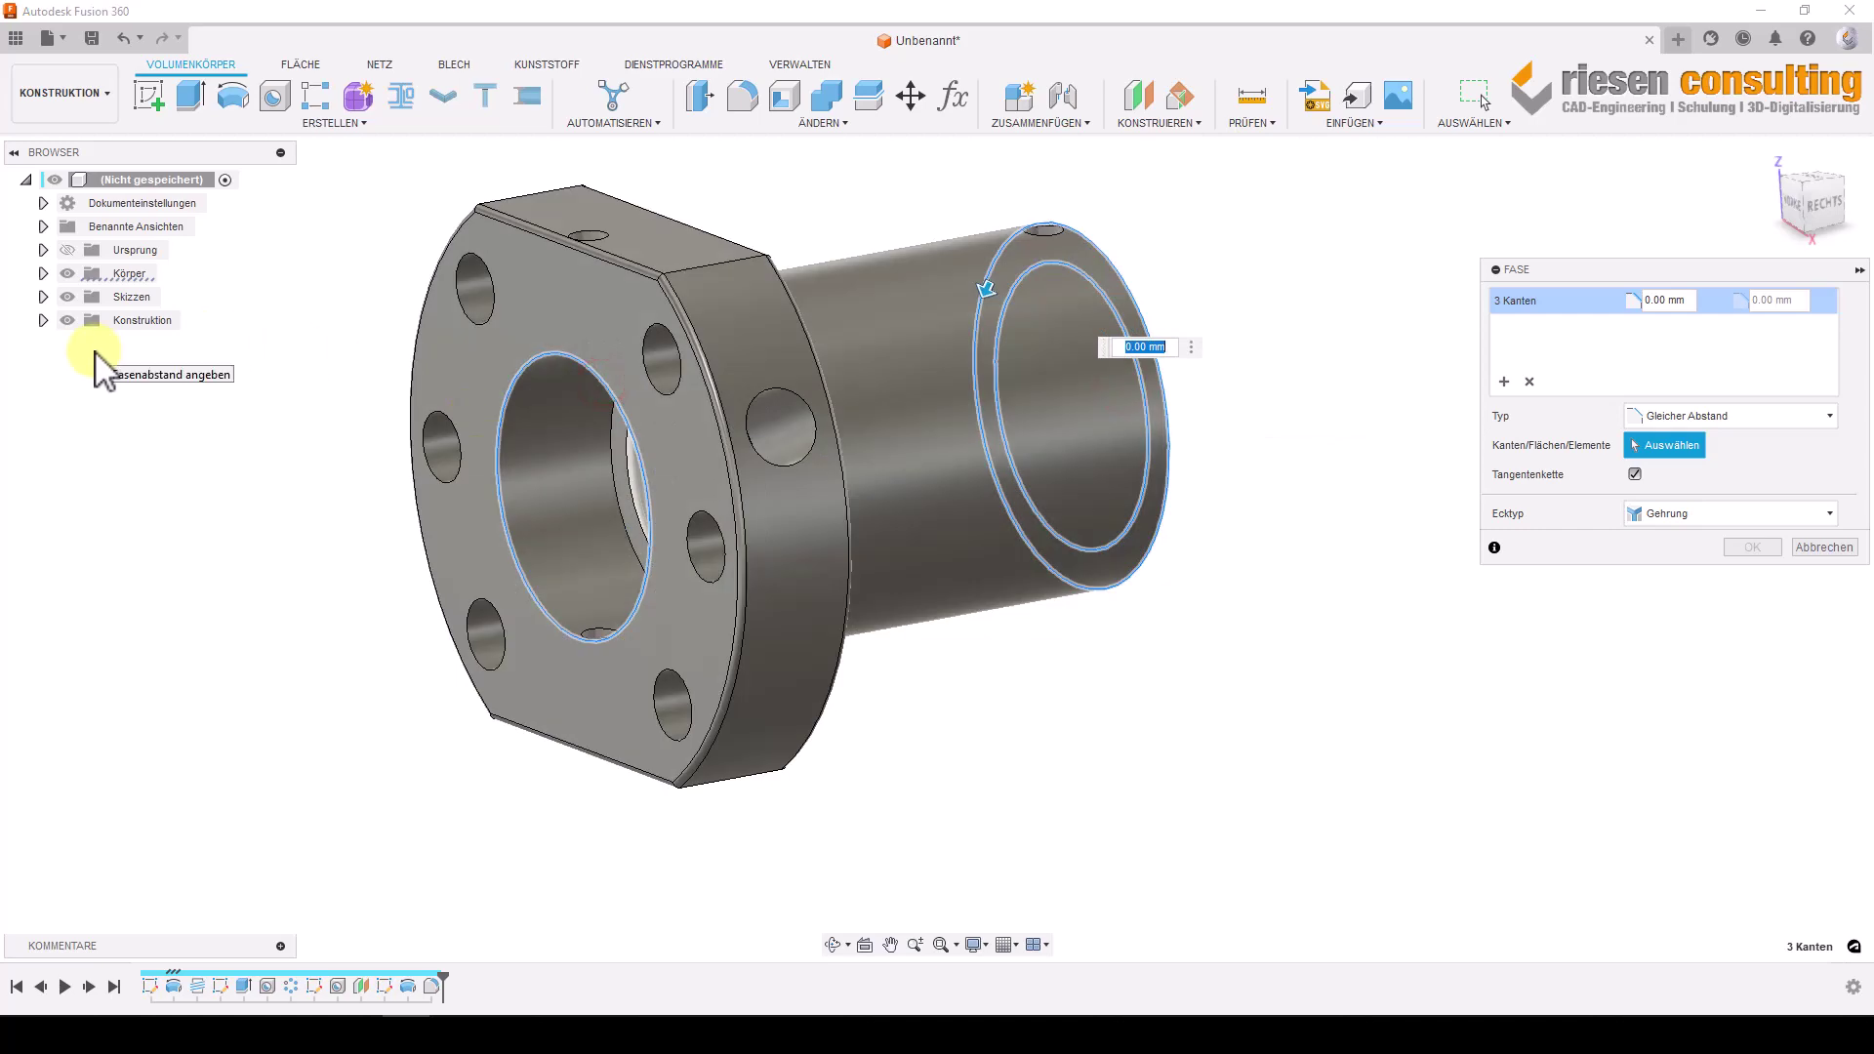
middle_click_drag(98, 415, 360, 357, "shift")
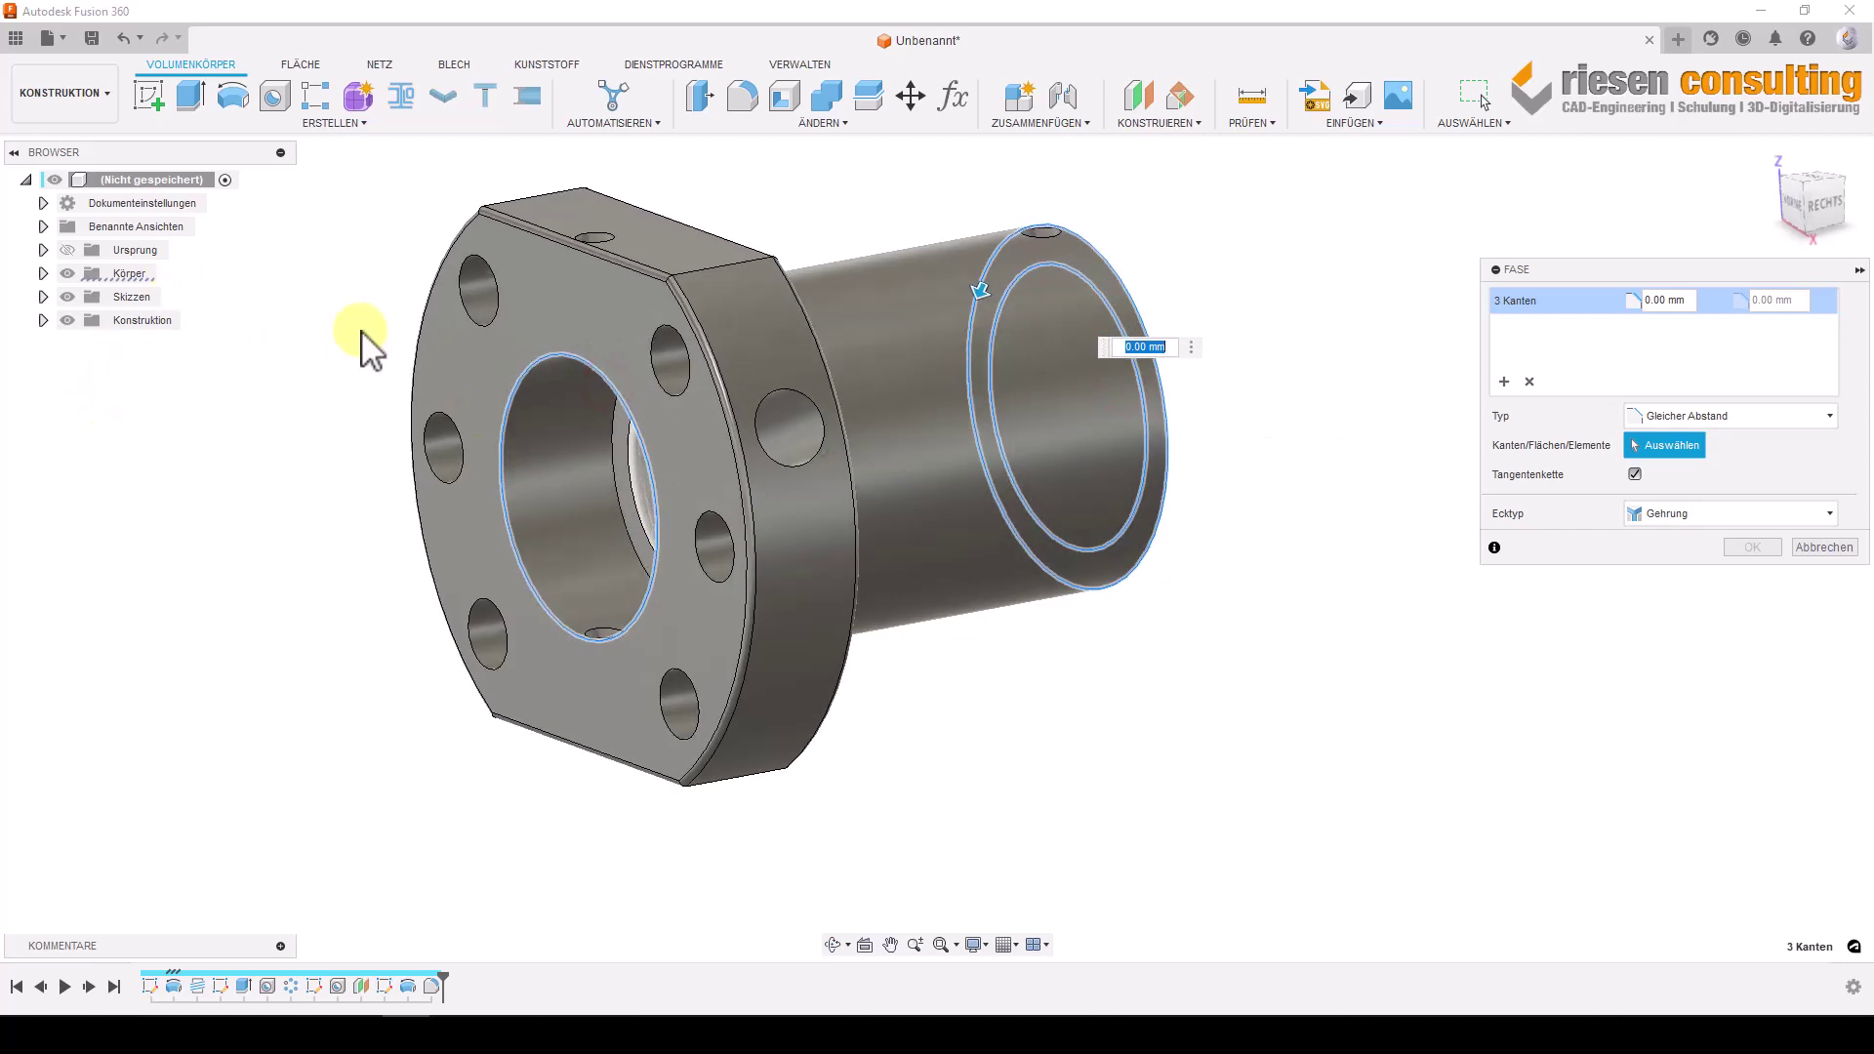
left_click(484, 323)
left_click(456, 434)
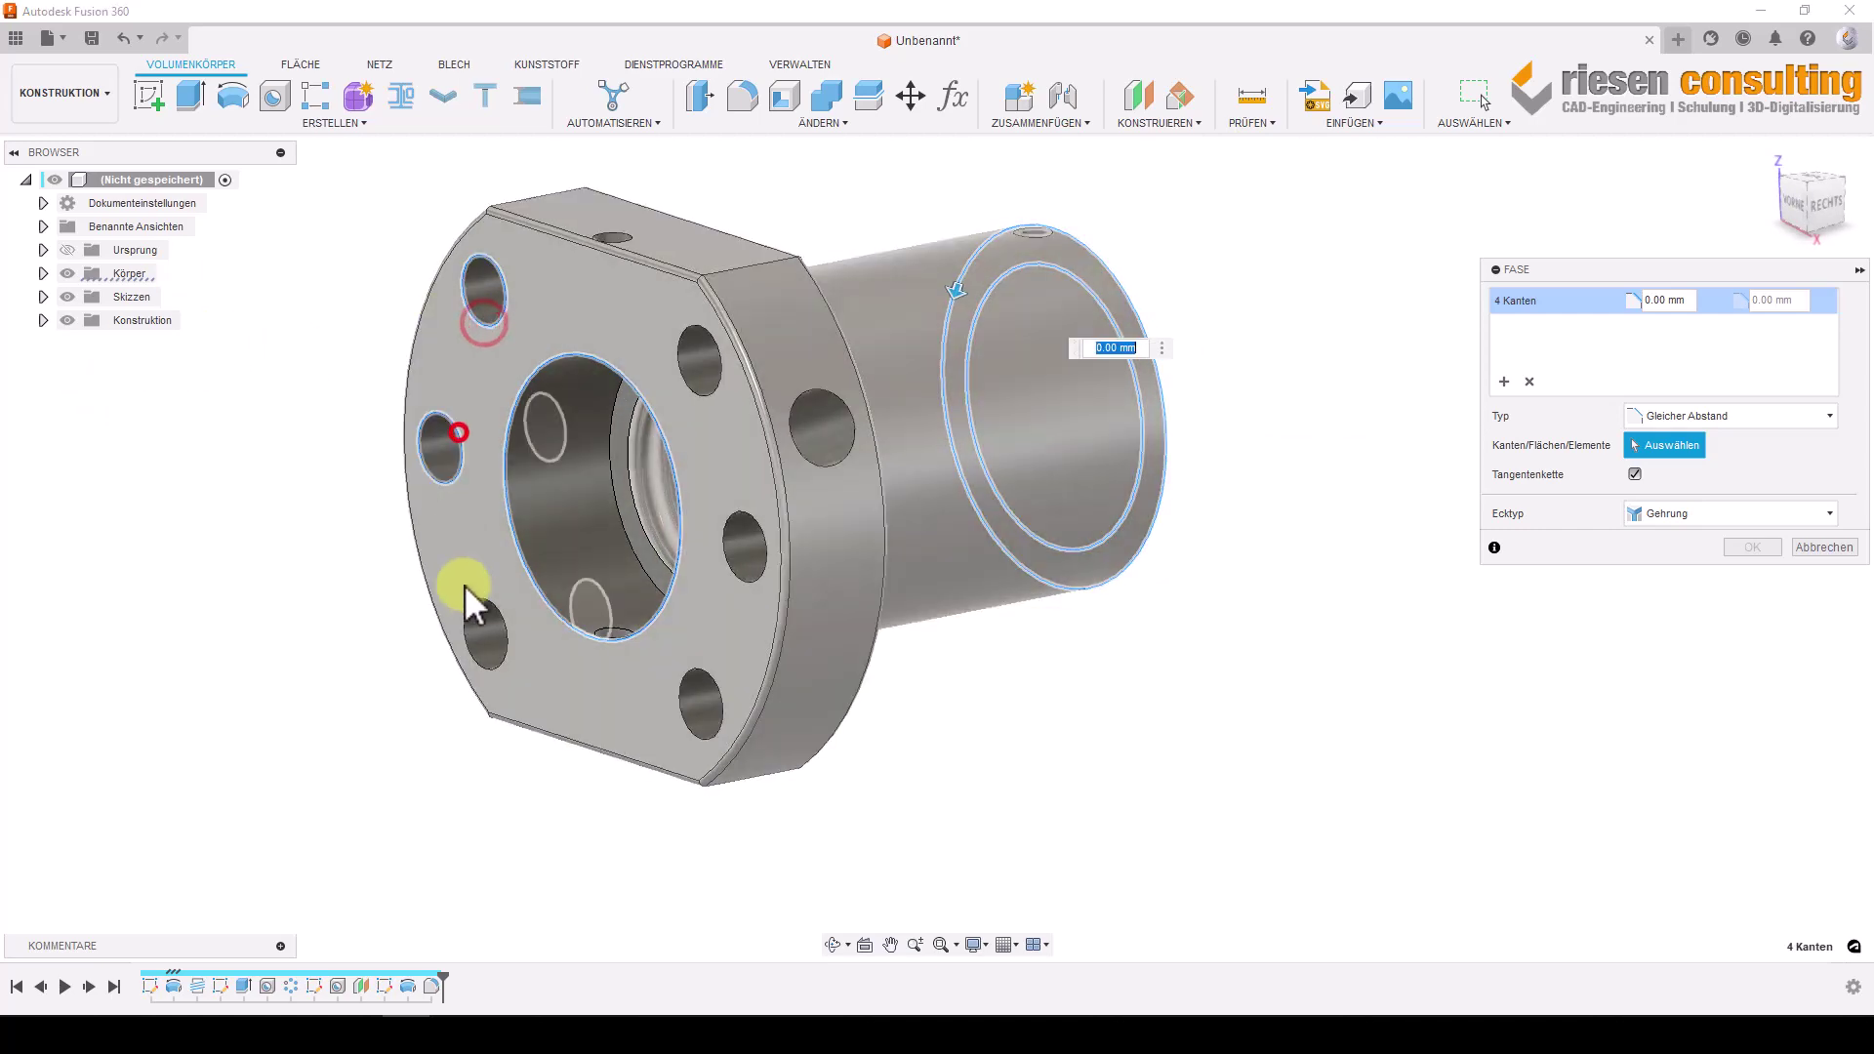
left_click(476, 610)
left_click(714, 744)
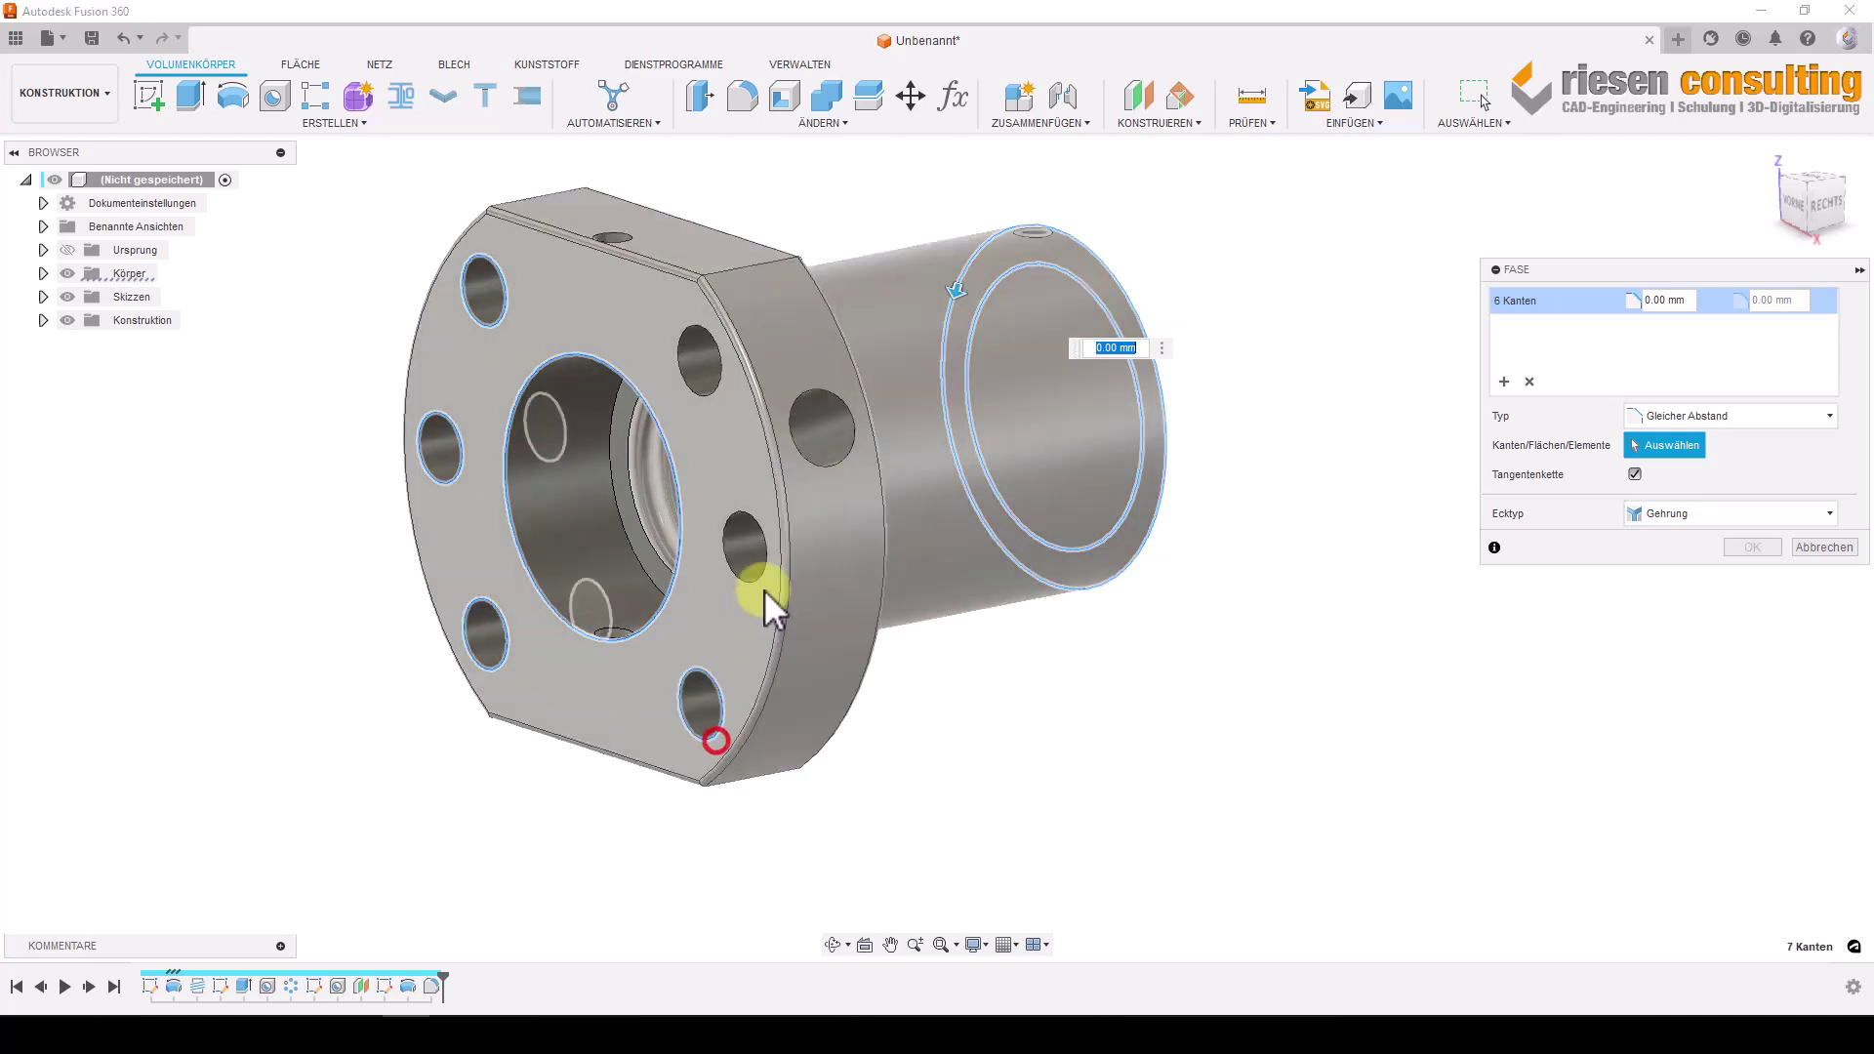
left_click(752, 573)
left_click(719, 389)
Add the back flange-hole edges and apply a 0.5 mm chamfer to all 15 edges.
mouse_move(825, 586)
middle_mouse_down("shift")
mouse_move(698, 501)
mouse_move(598, 347)
mouse_move(565, 251)
middle_mouse_up("shift")
left_click(582, 250)
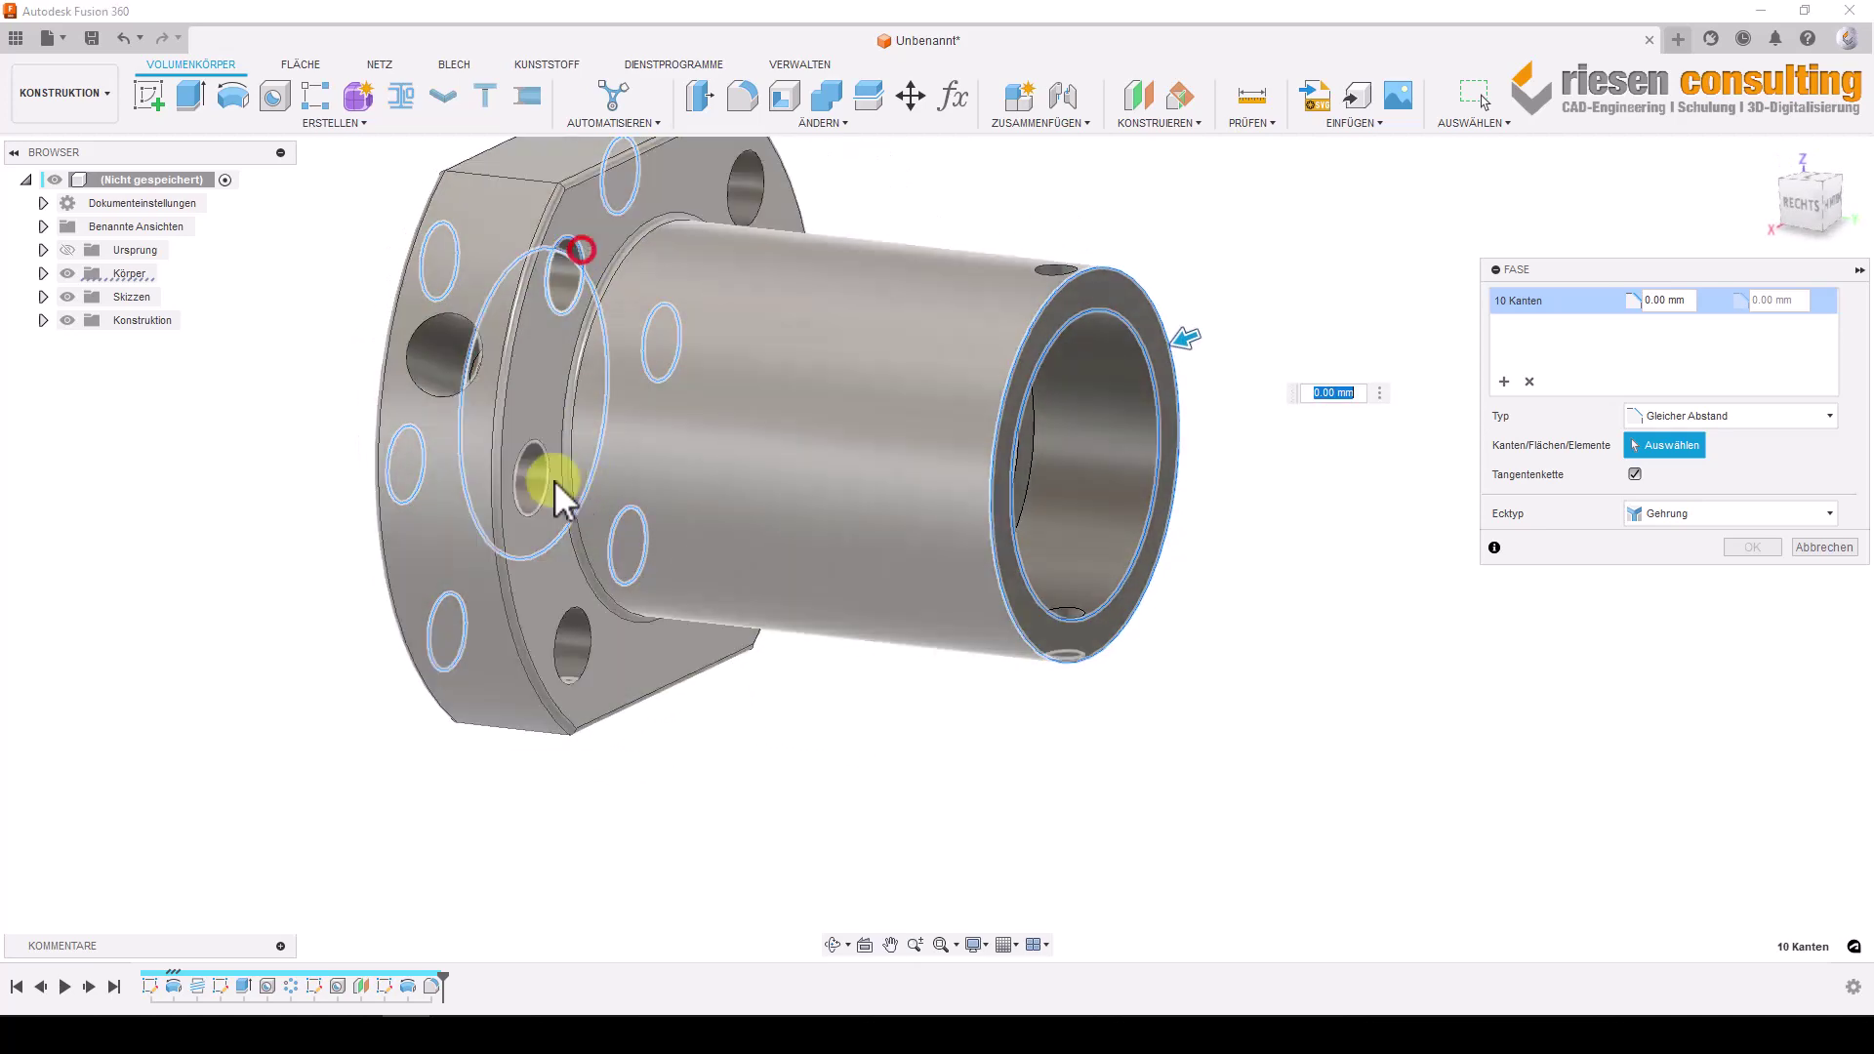
left_click(543, 477)
left_click(587, 666)
mouse_move(586, 666)
middle_mouse_down("shift")
mouse_move(928, 912)
mouse_move(970, 719)
mouse_move(1096, 576)
mouse_move(1121, 376)
mouse_move(1122, 410)
middle_mouse_up("shift")
left_click(1089, 546)
left_click(1122, 377)
left_click(1122, 410)
left_click(1012, 369)
type("0.5")
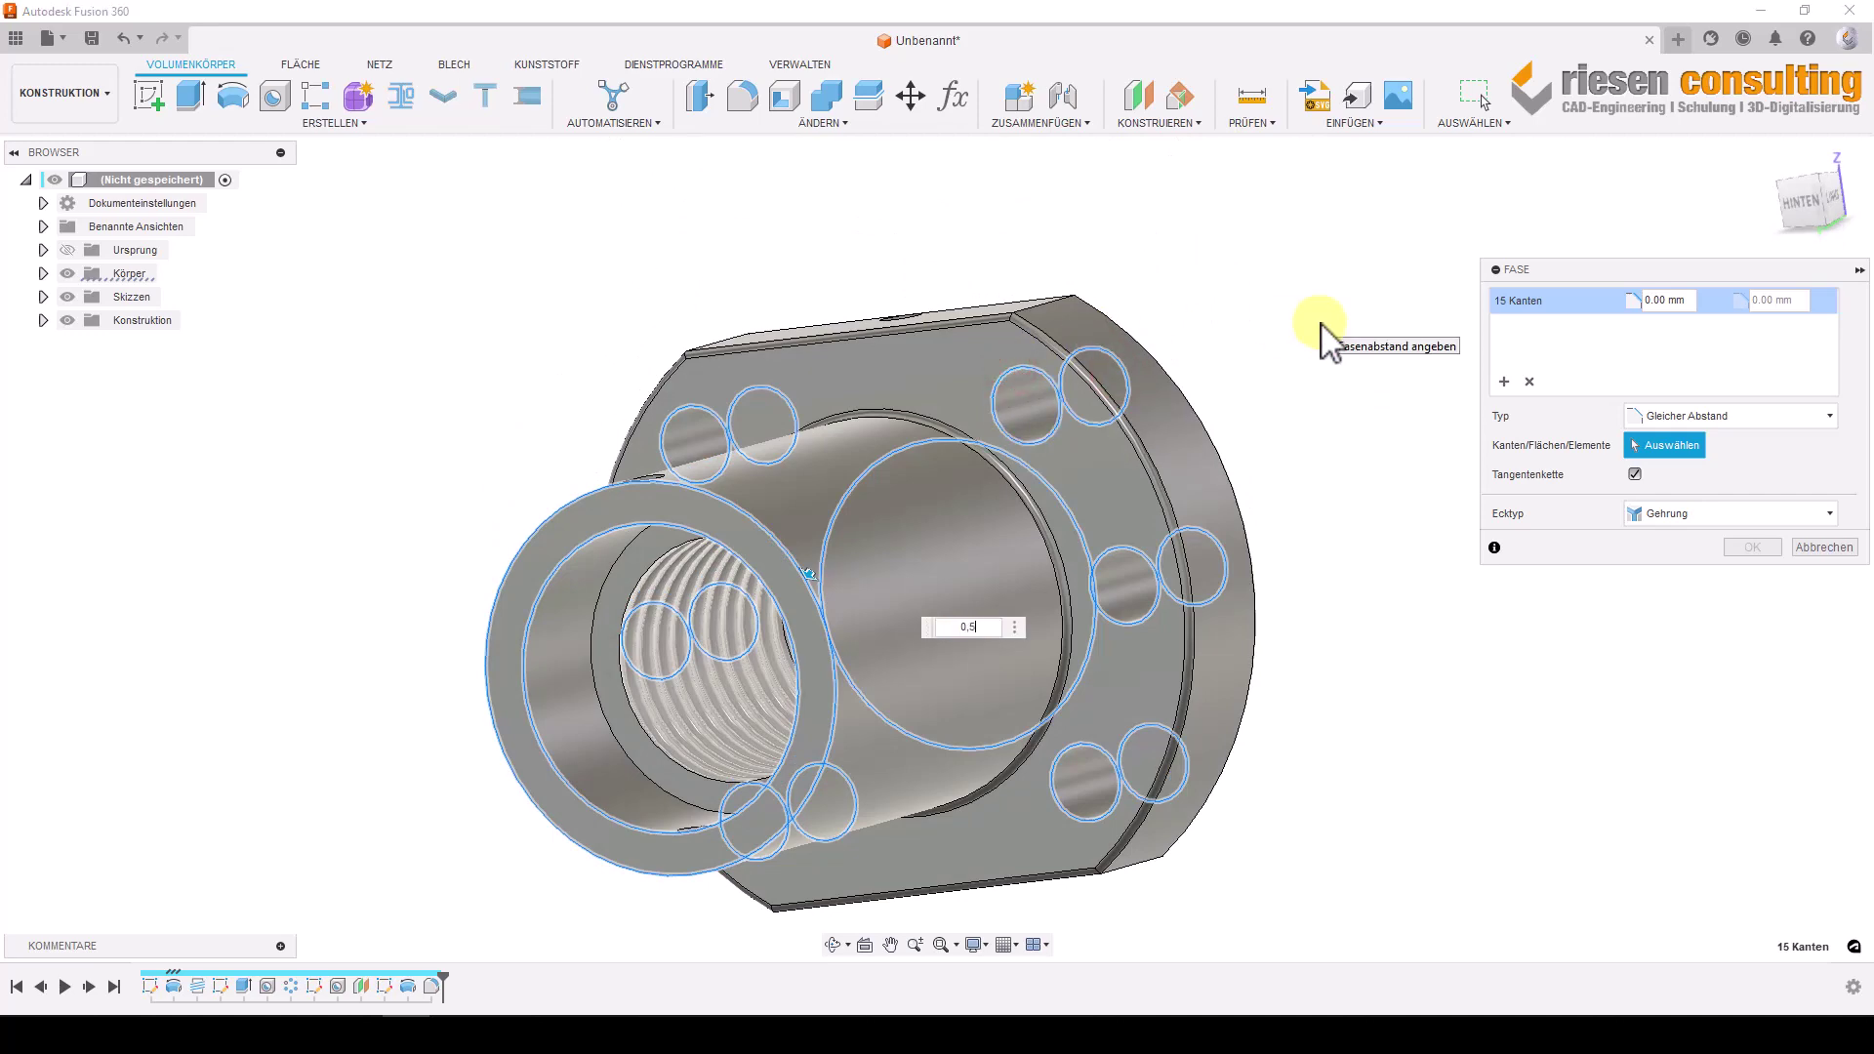
key("Return")
mouse_move(1322, 337)
middle_mouse_down("shift")
mouse_move(1204, 335)
mouse_move(1106, 363)
middle_mouse_up("shift")
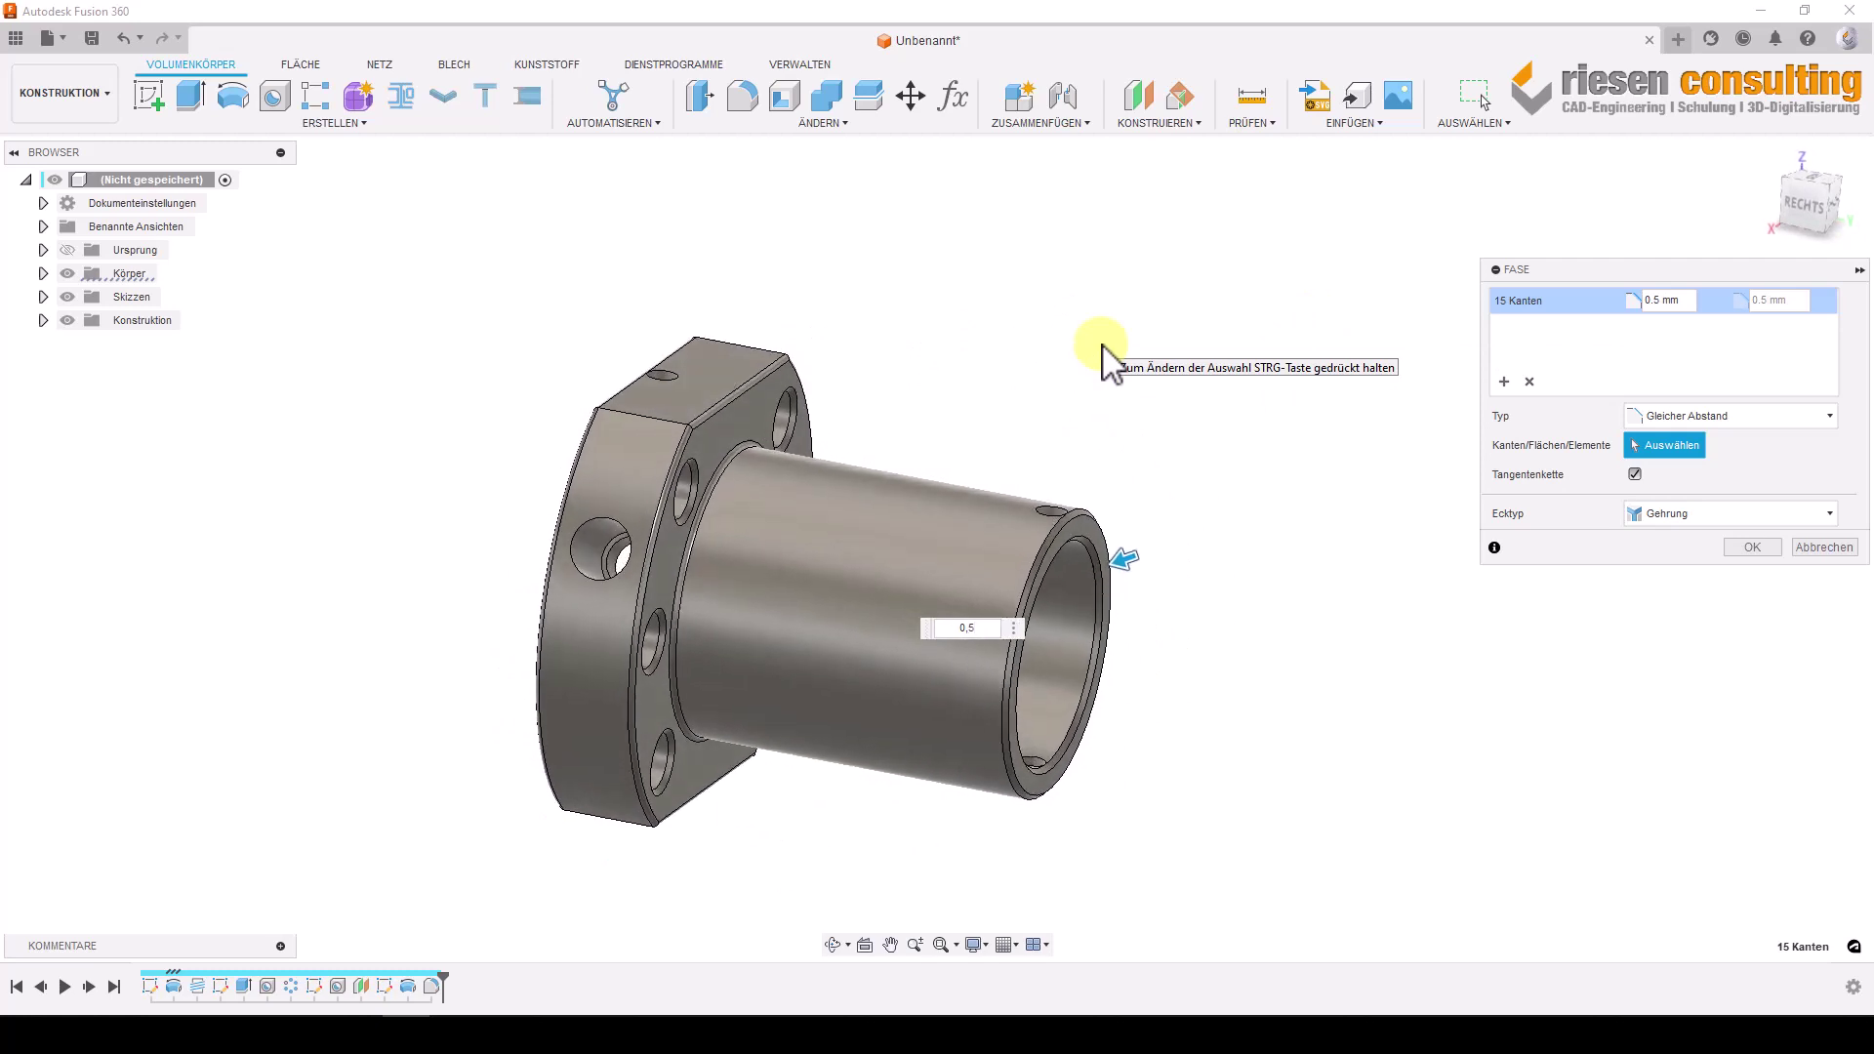
mouse_move(1106, 363)
middle_mouse_down("shift")
mouse_move(1322, 598)
mouse_move(1539, 634)
middle_mouse_up("shift")
left_click(1754, 550)
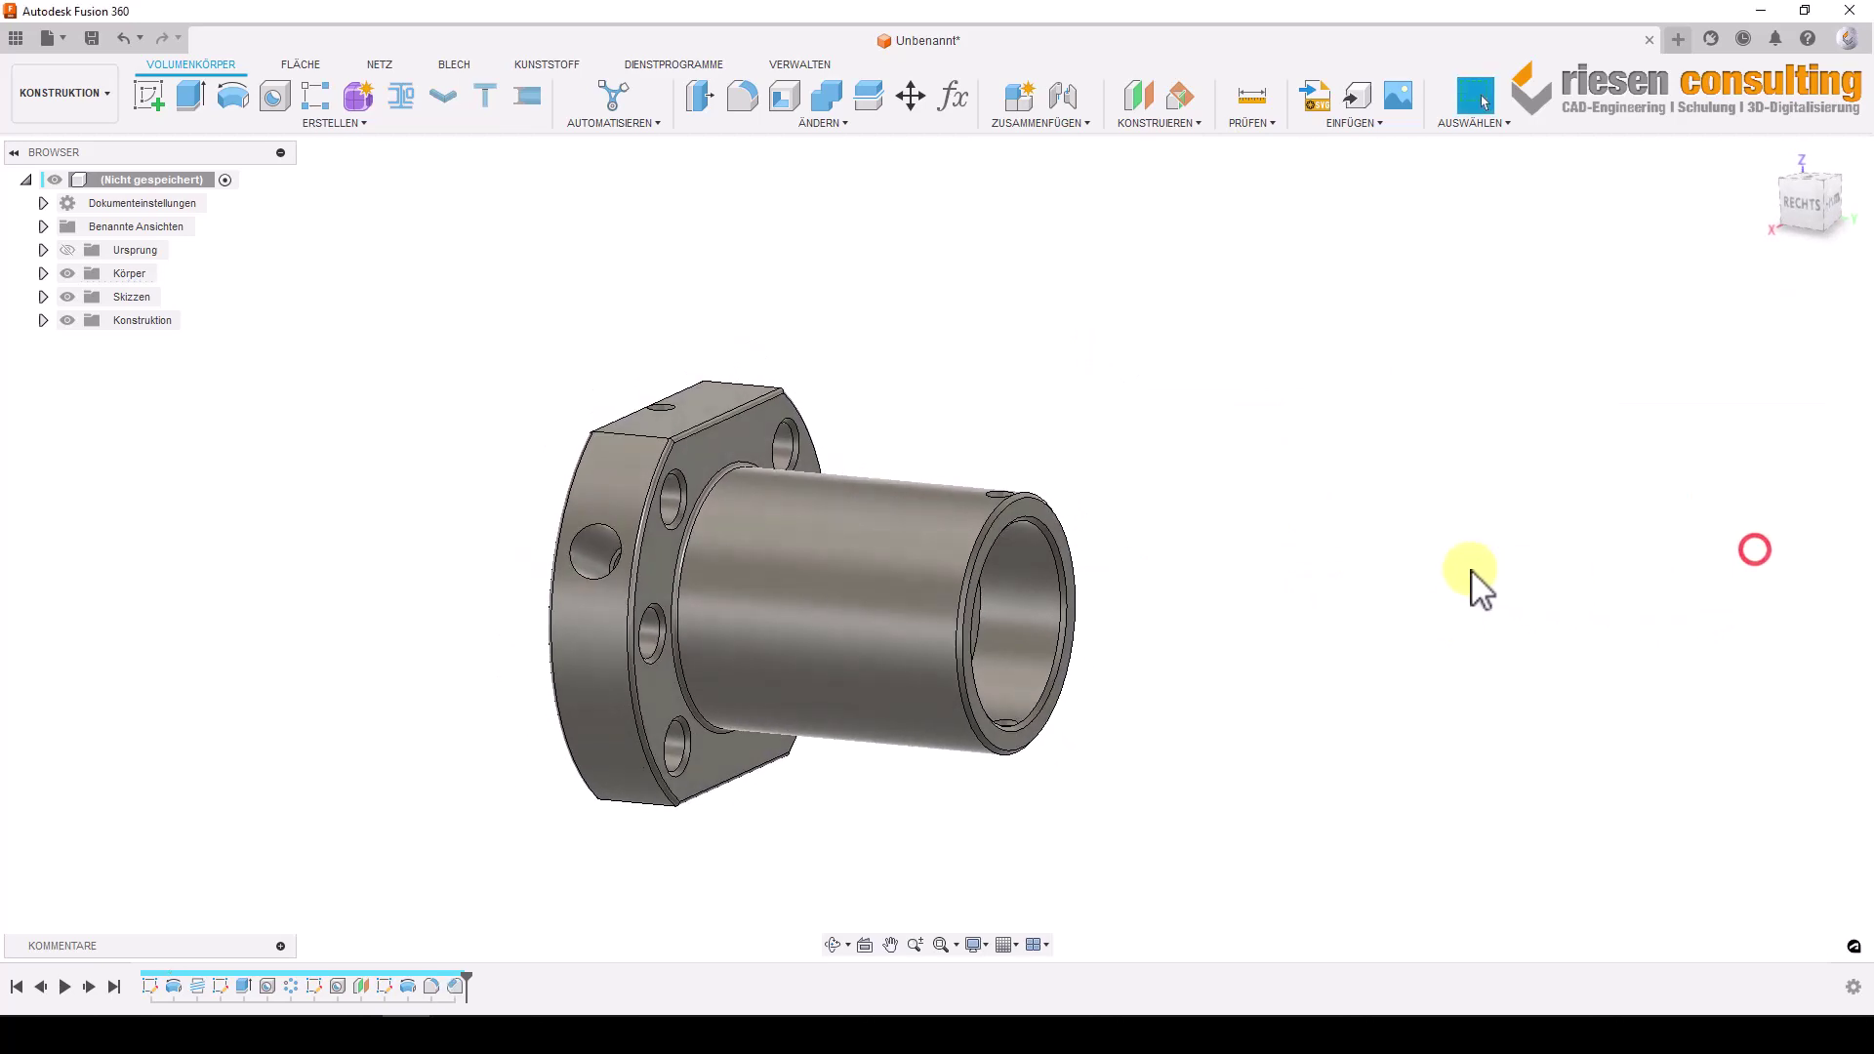